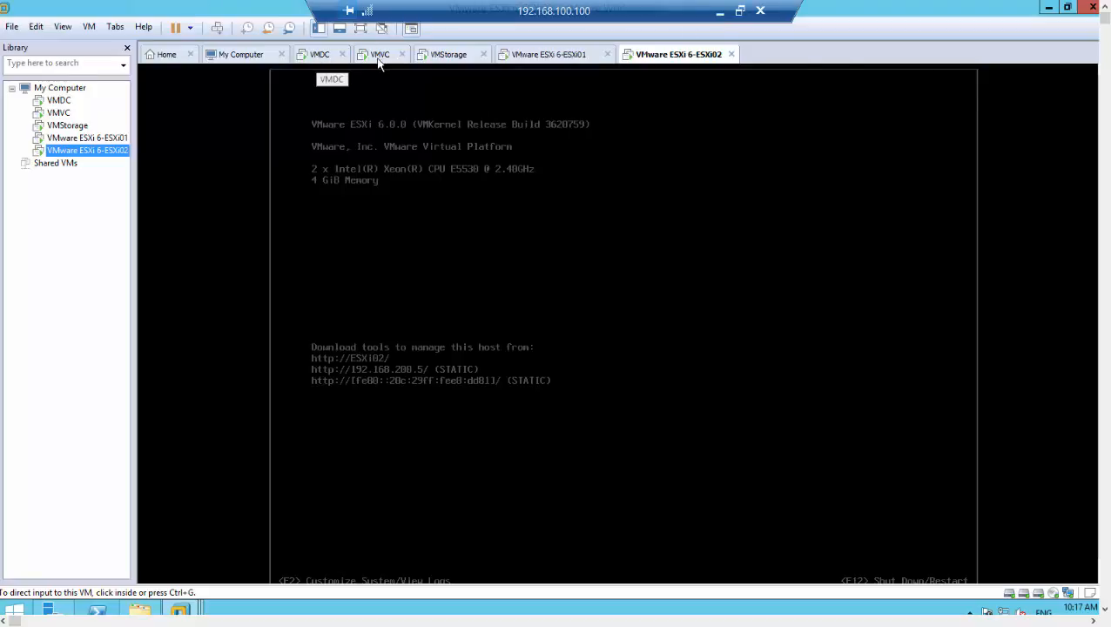
Magnify the local screen to 200% with Magnifier and return to the 192.168.100.100 remote session.
left_click(380, 55)
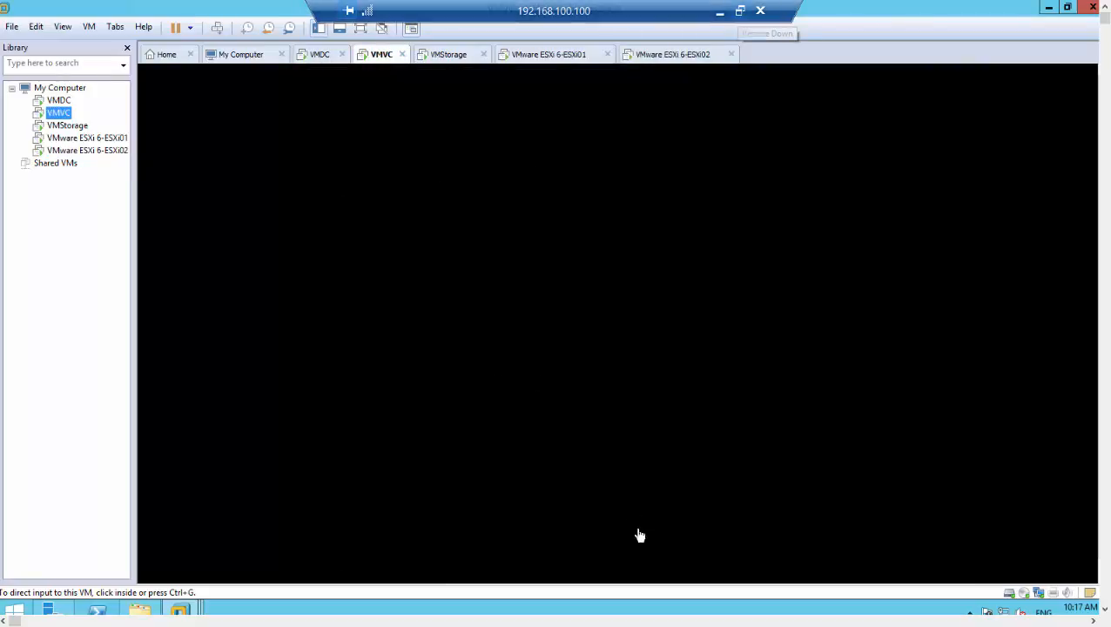
left_click(719, 12)
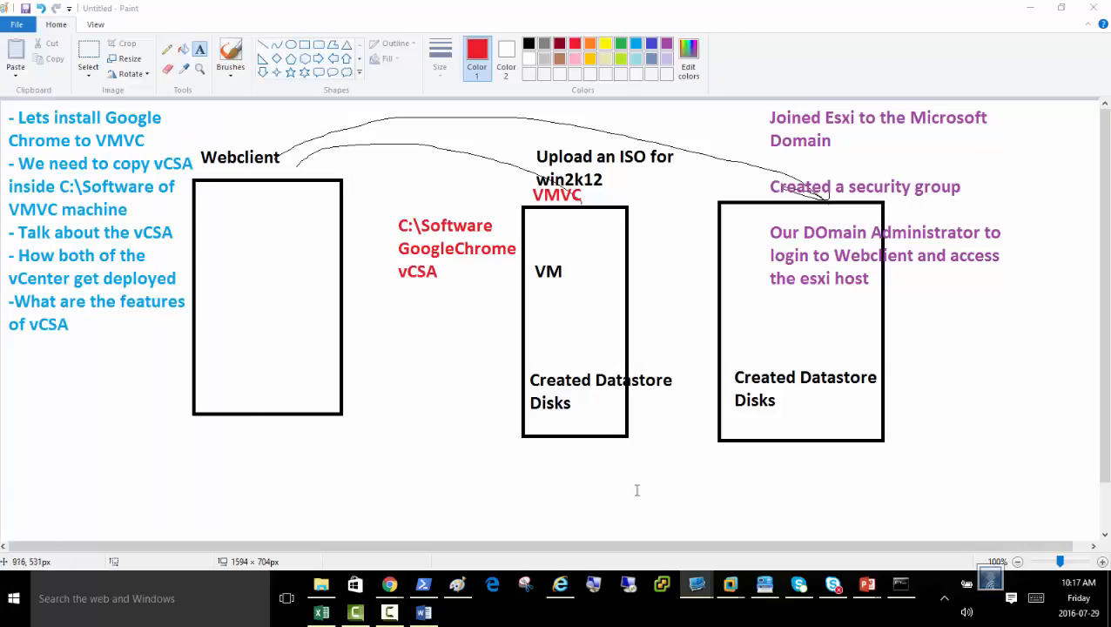
left_click(593, 584)
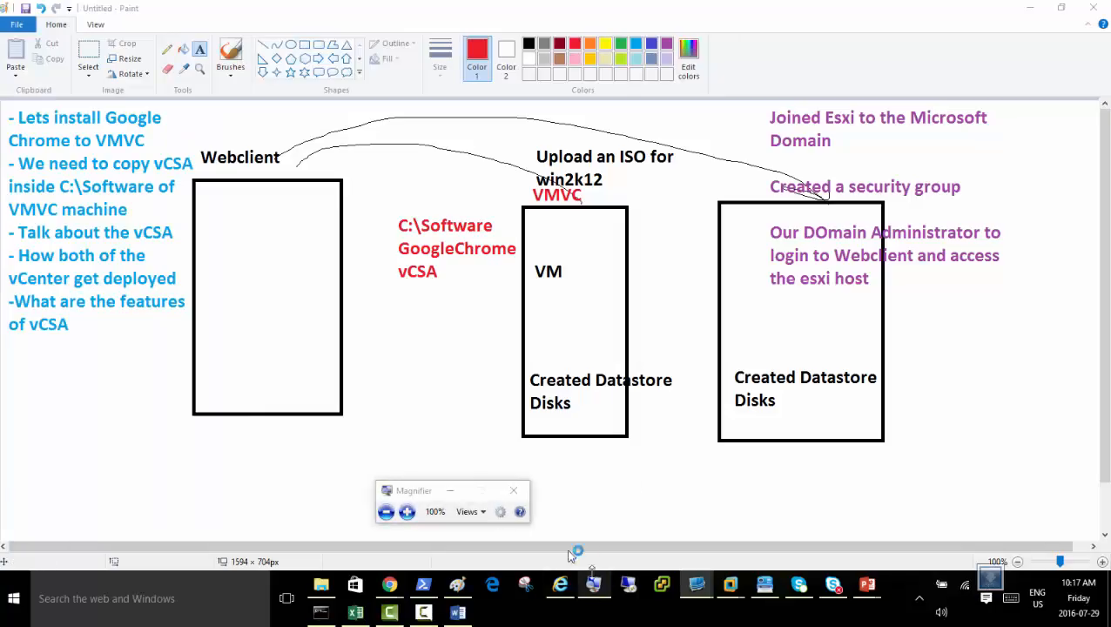
left_click(407, 512)
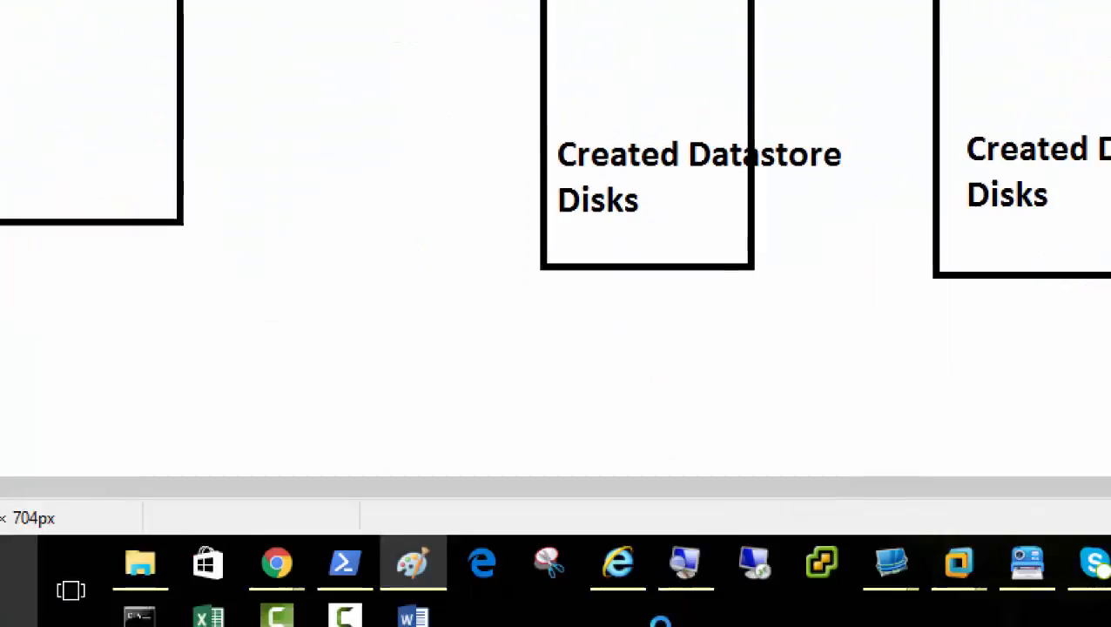
mouse_move(887, 540)
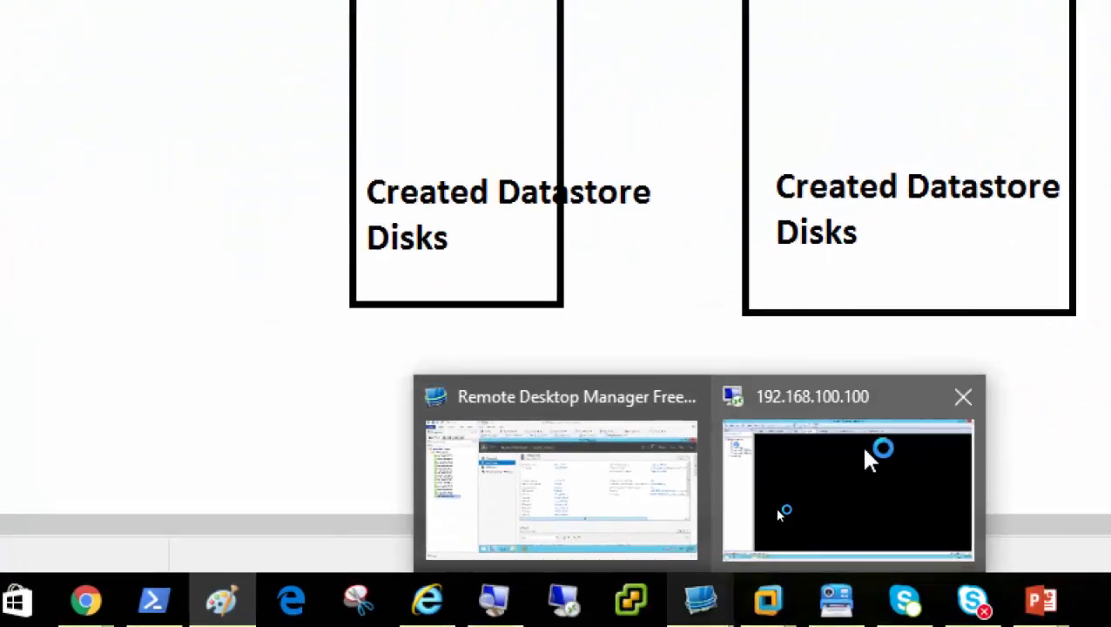
left_click(1029, 400)
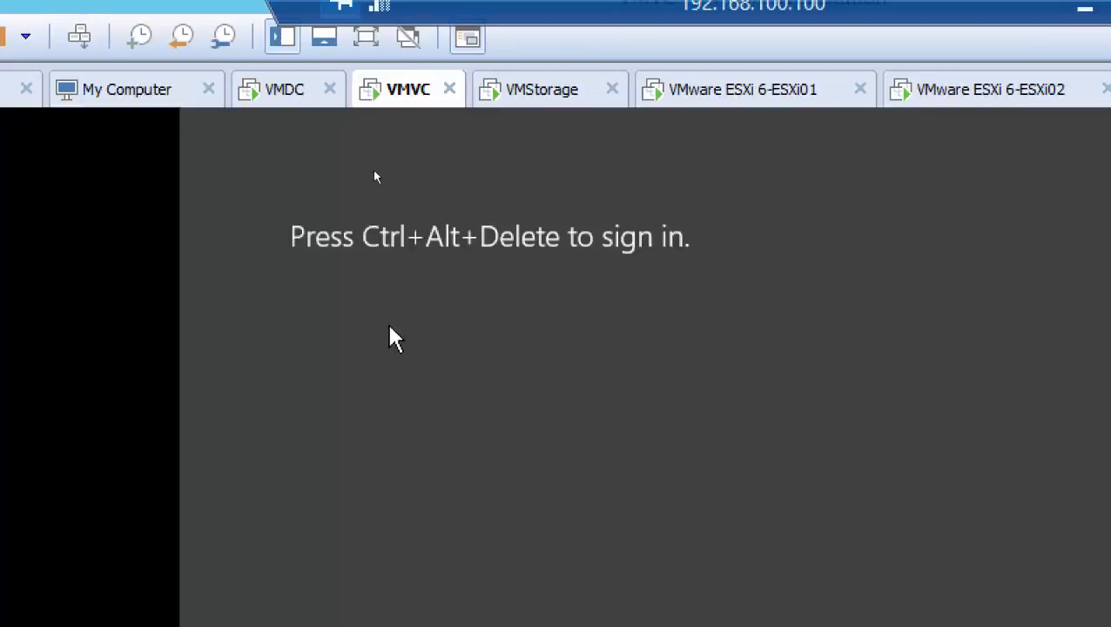
Sign in to the VMDC virtual machine as VmwareAdmin by entering the account password.
left_click(281, 92)
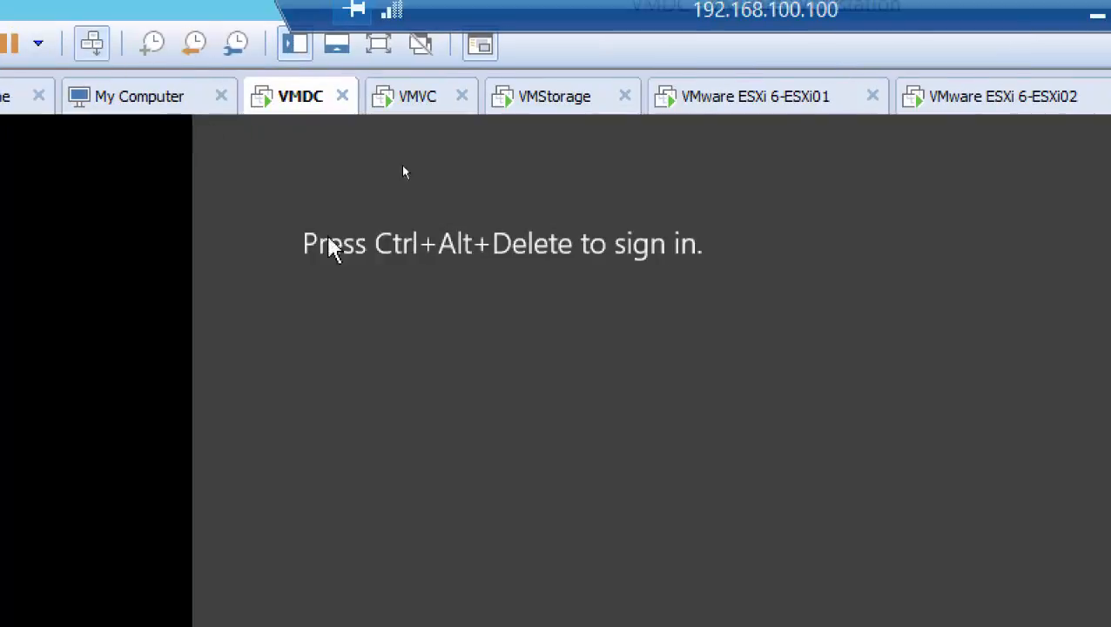
left_click(43, 28)
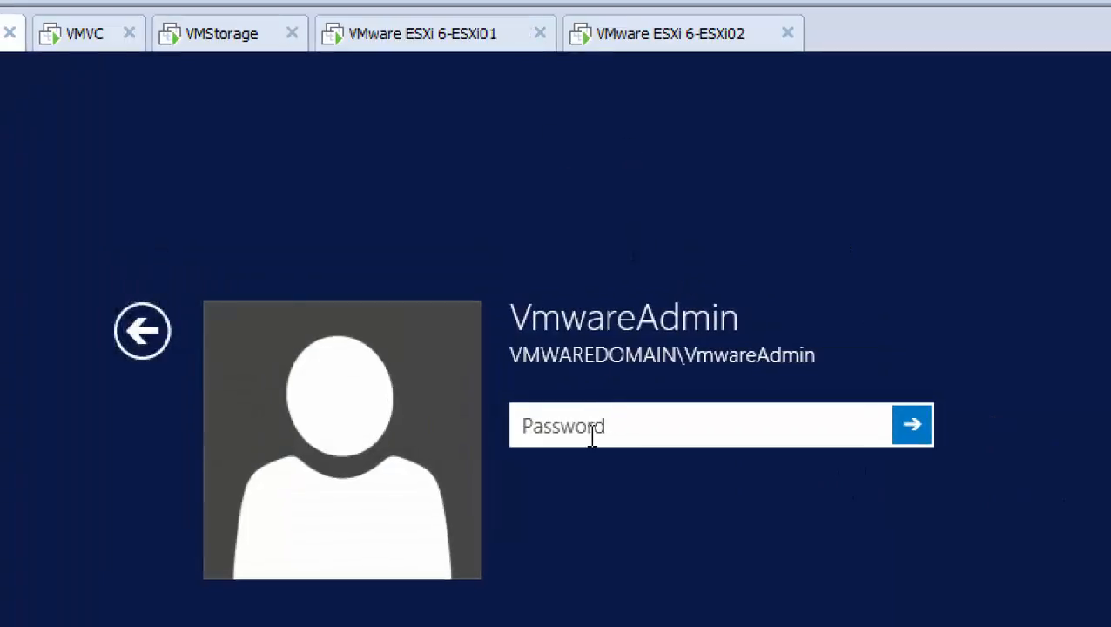
type("•••")
key("Return")
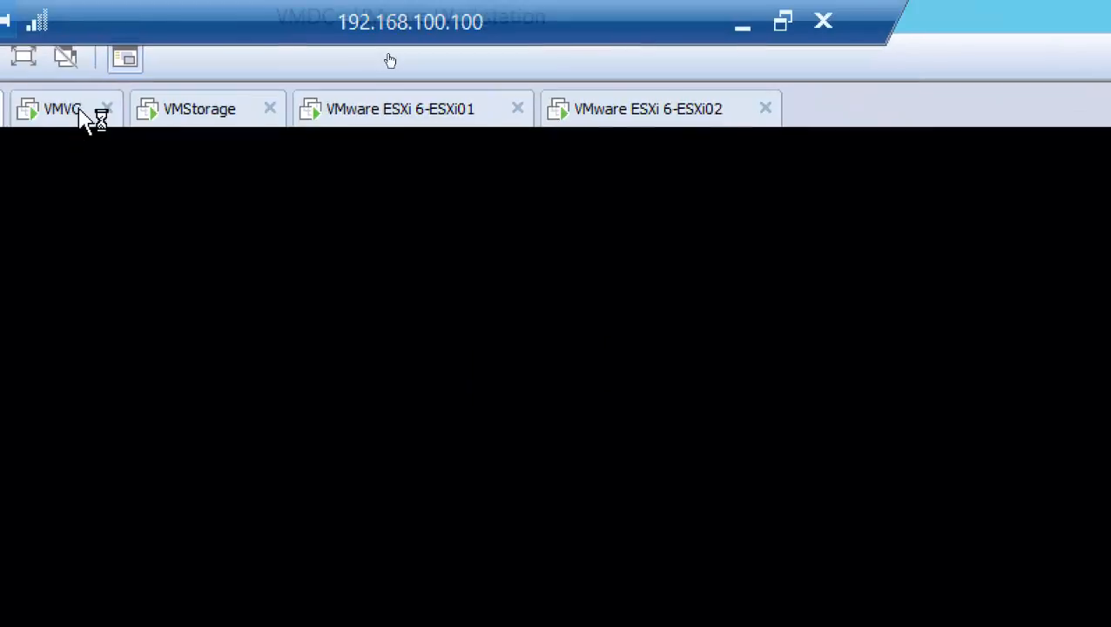
Sign in to the VMVC virtual machine as Administrator by entering the account password.
left_click(518, 115)
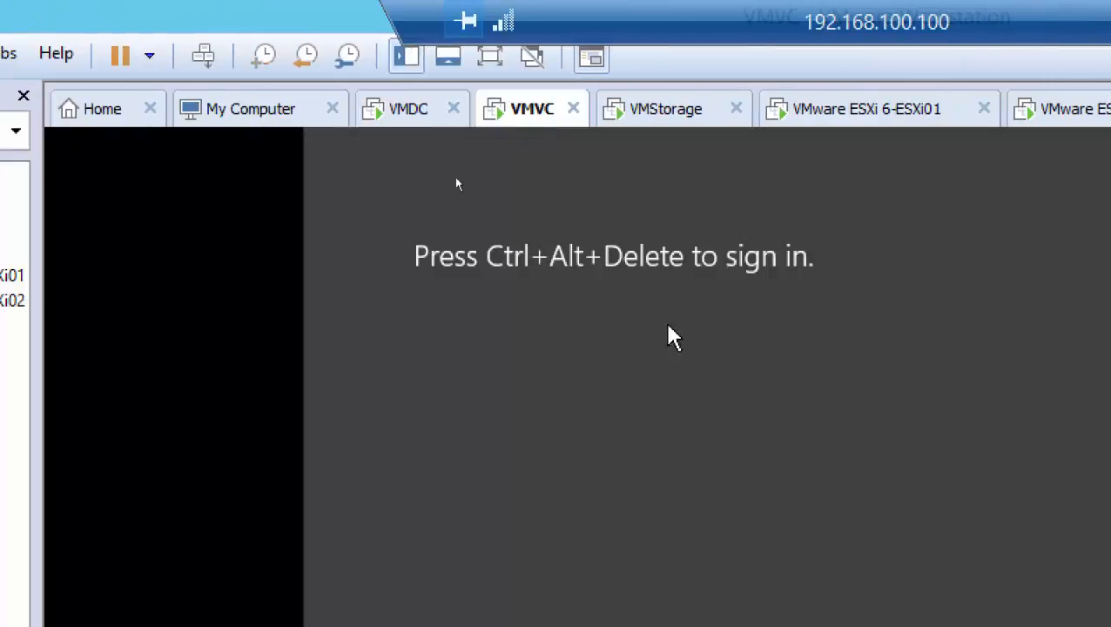
left_click(206, 56)
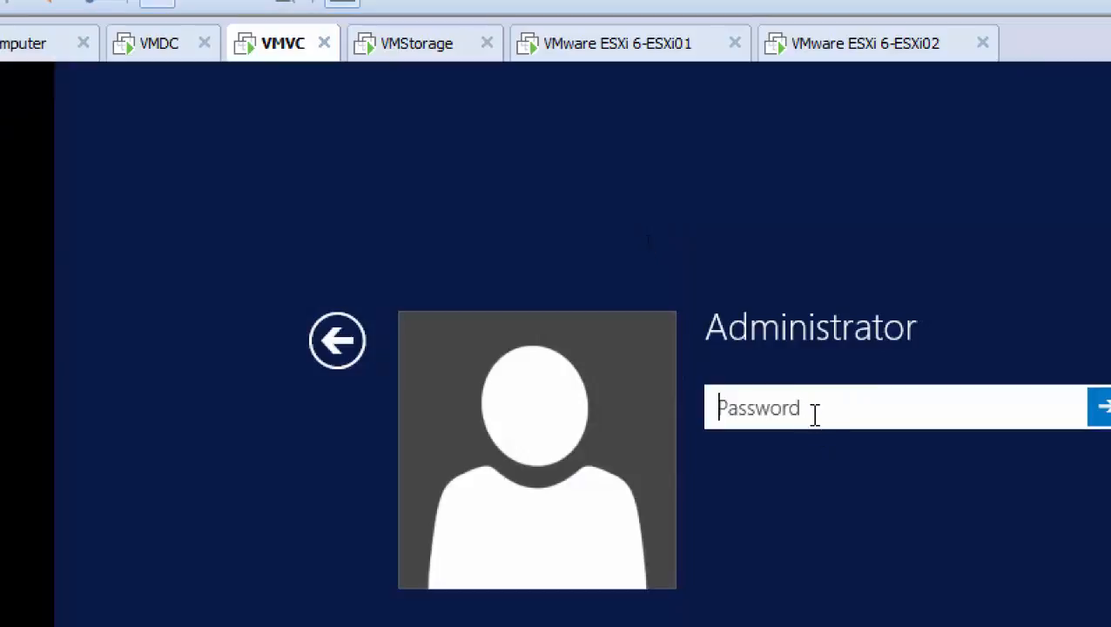
left_click(333, 342)
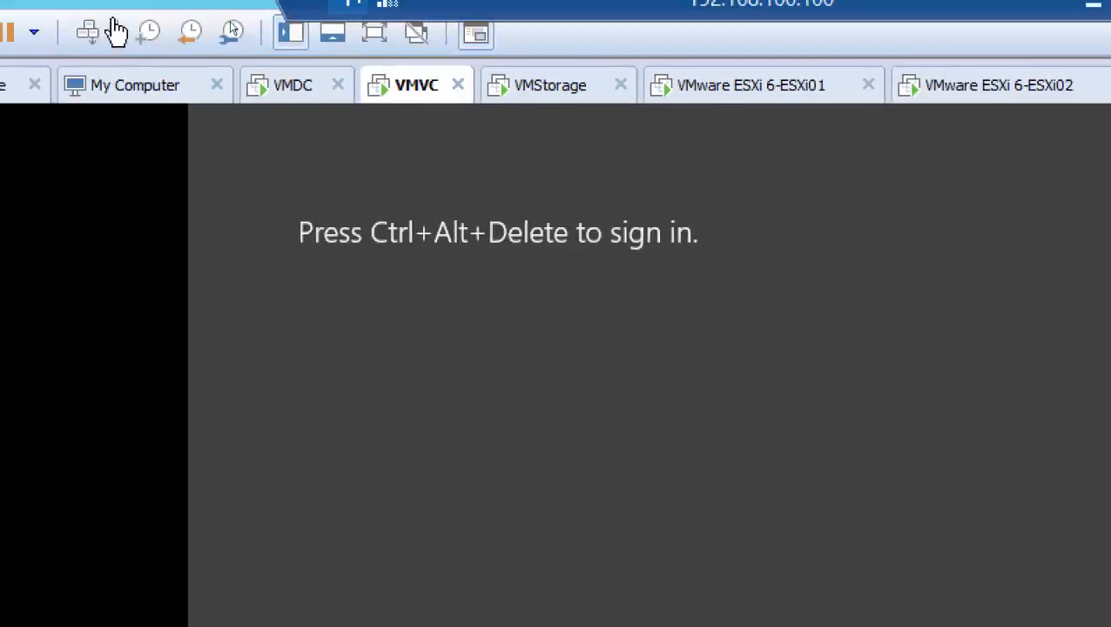
left_click(87, 35)
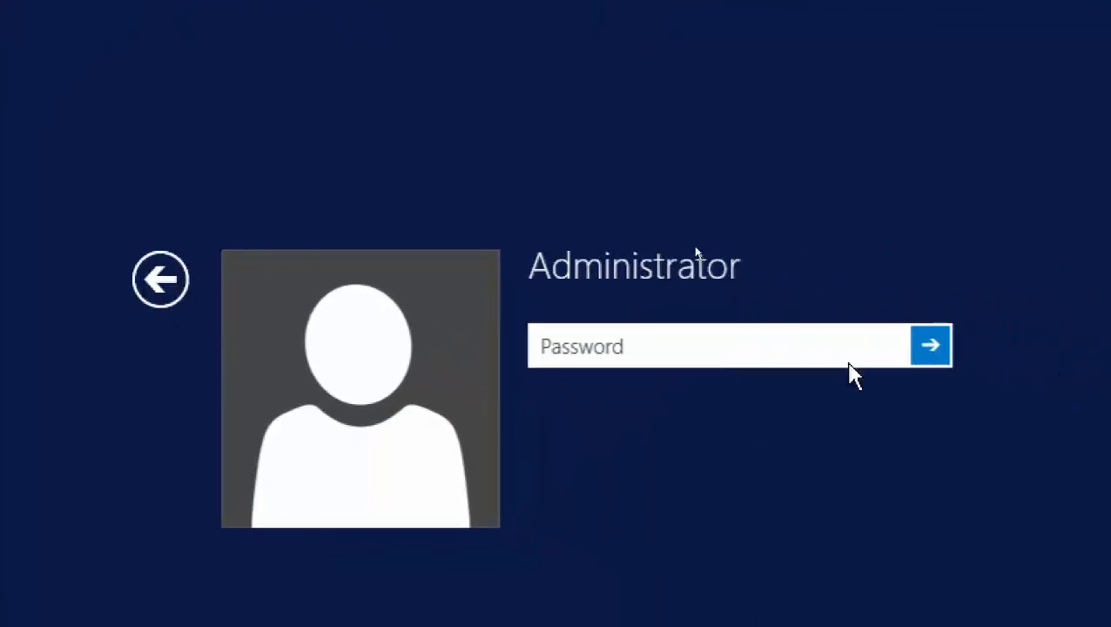
type("••")
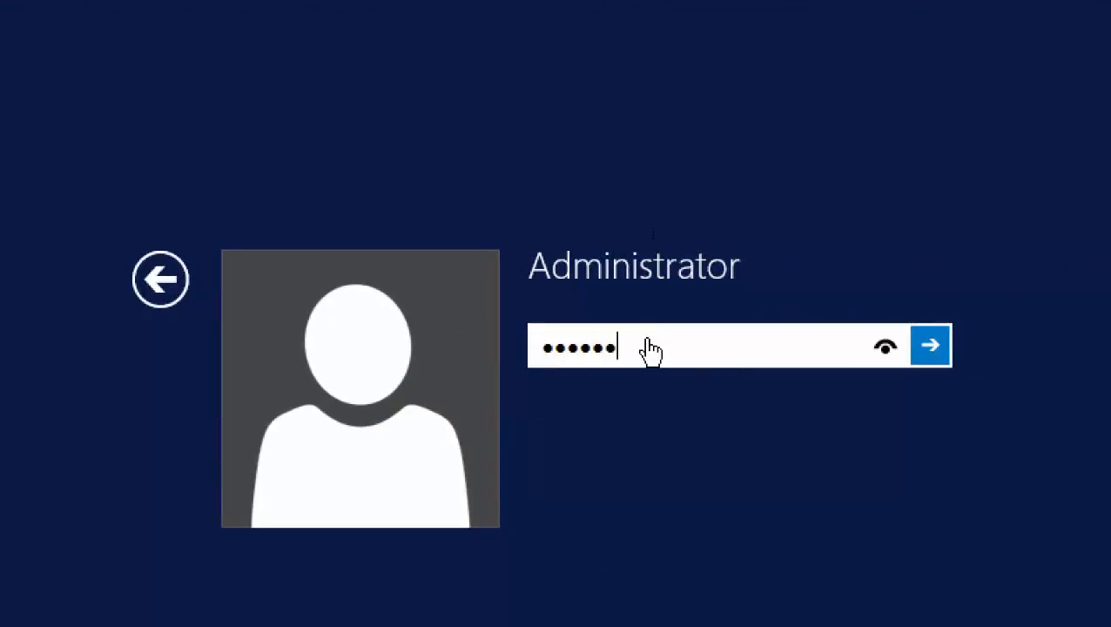
type("••••••")
key("Return")
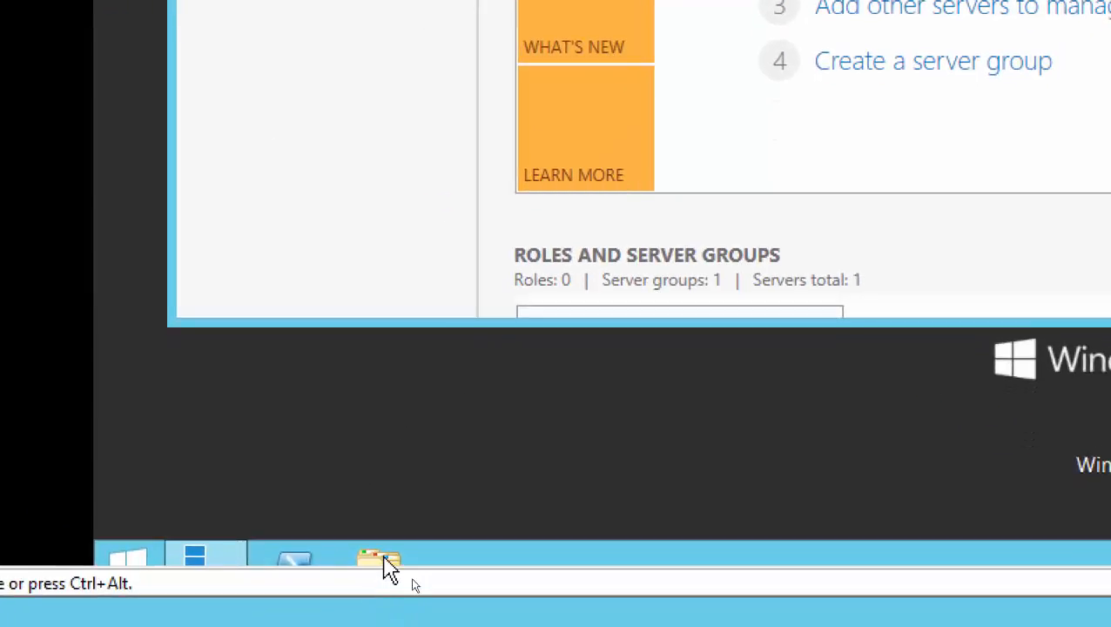
Open the C:\Software folder inside VMVC in a maximized File Explorer window.
left_click(389, 570)
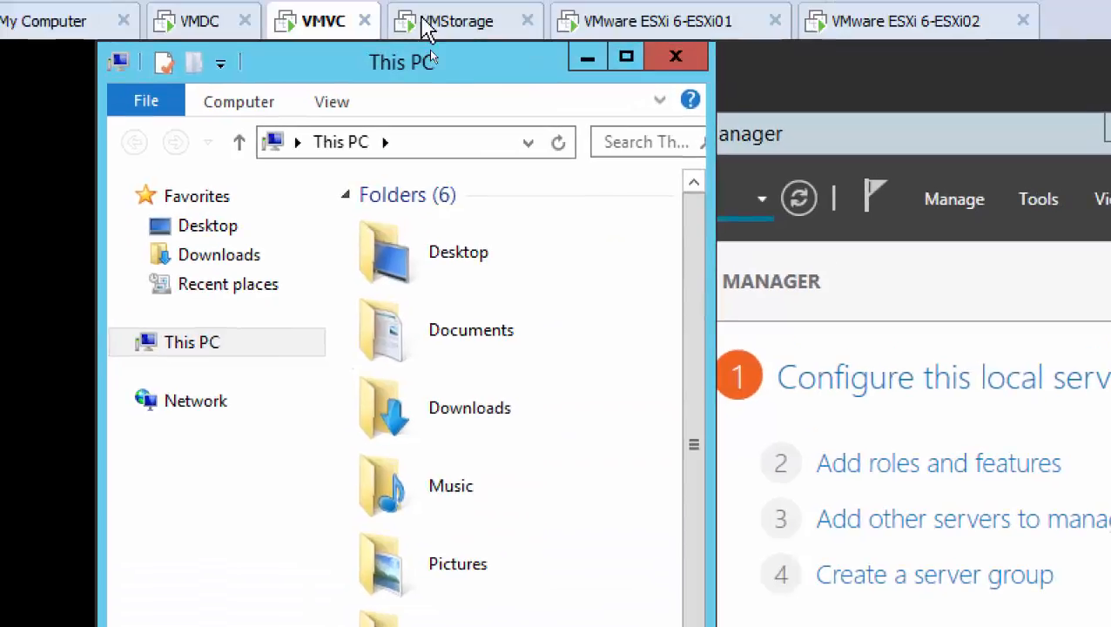
left_click(626, 57)
left_click(511, 197)
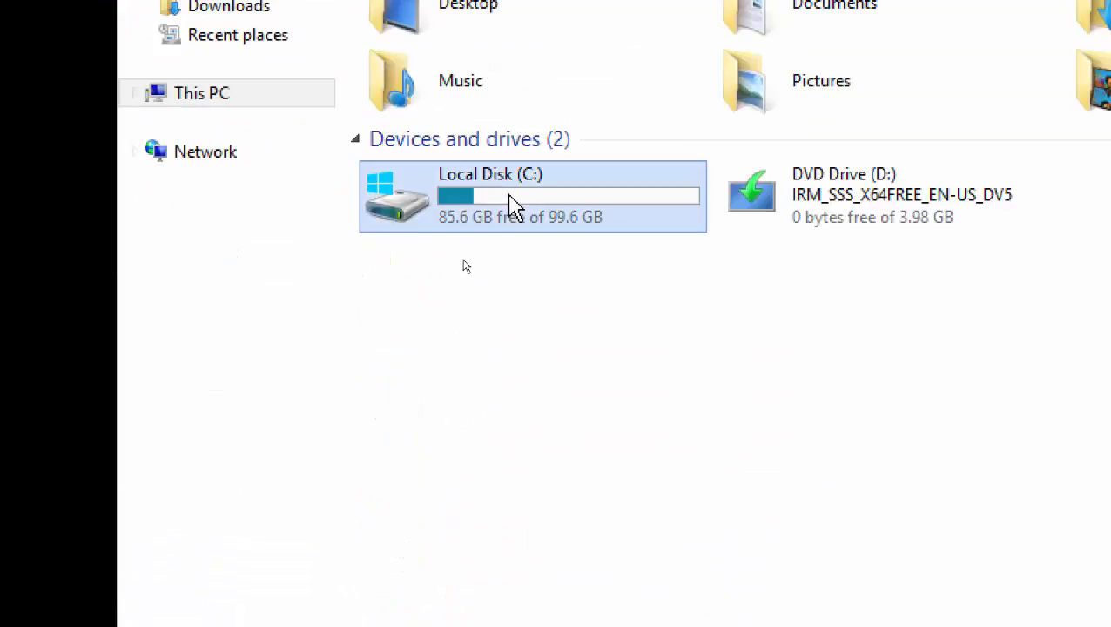
double_click(511, 197)
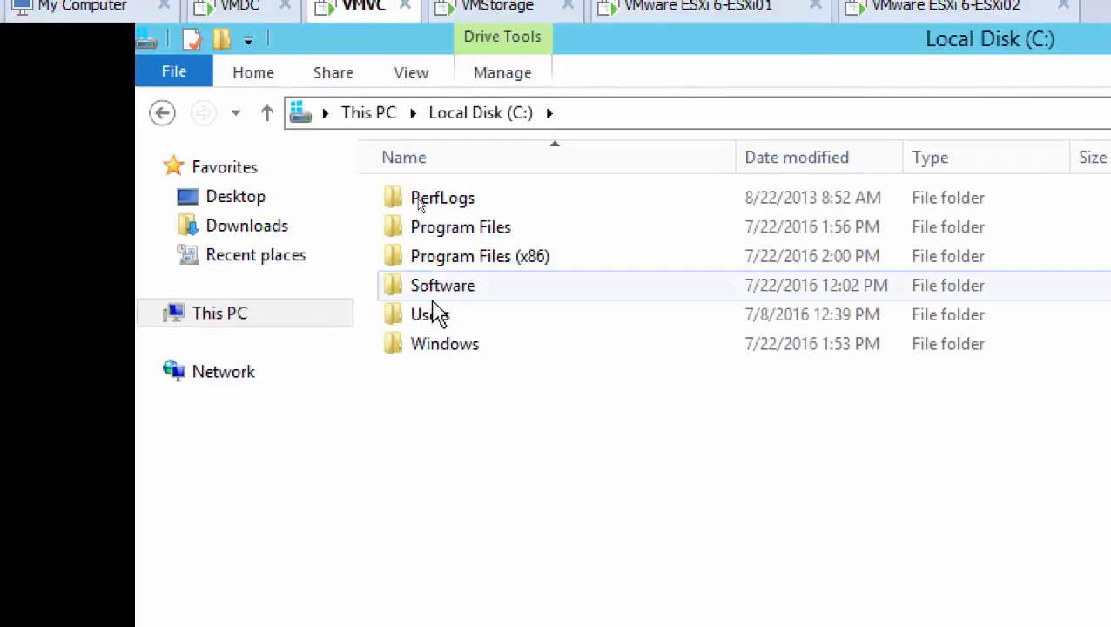
double_click(445, 292)
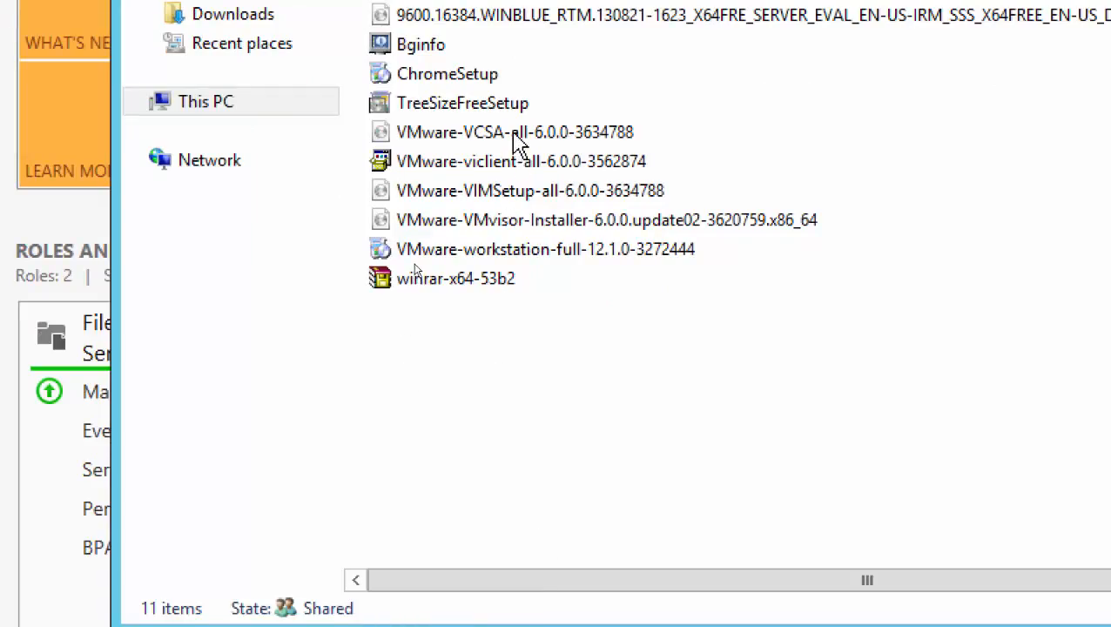
Copy ChromeSetup, VMware-VCSA-all-6.0.0-3634788 and VMware-VIMSetup-all-6.0.0-3634788 from the host machine's C:\Software folder.
left_click(517, 142)
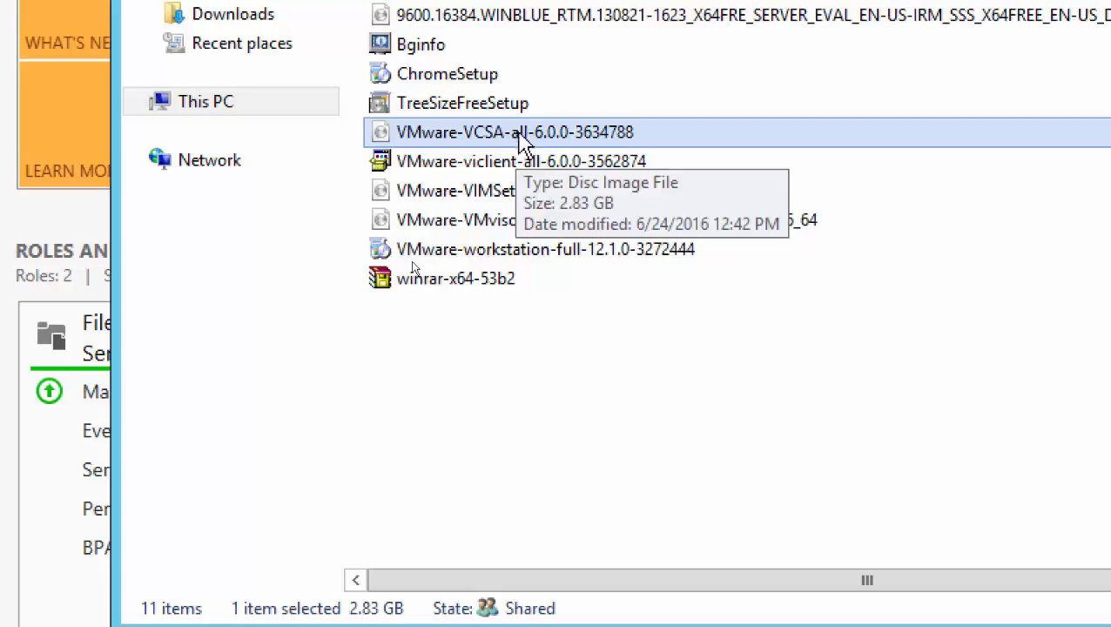
left_click(464, 80, "ctrl")
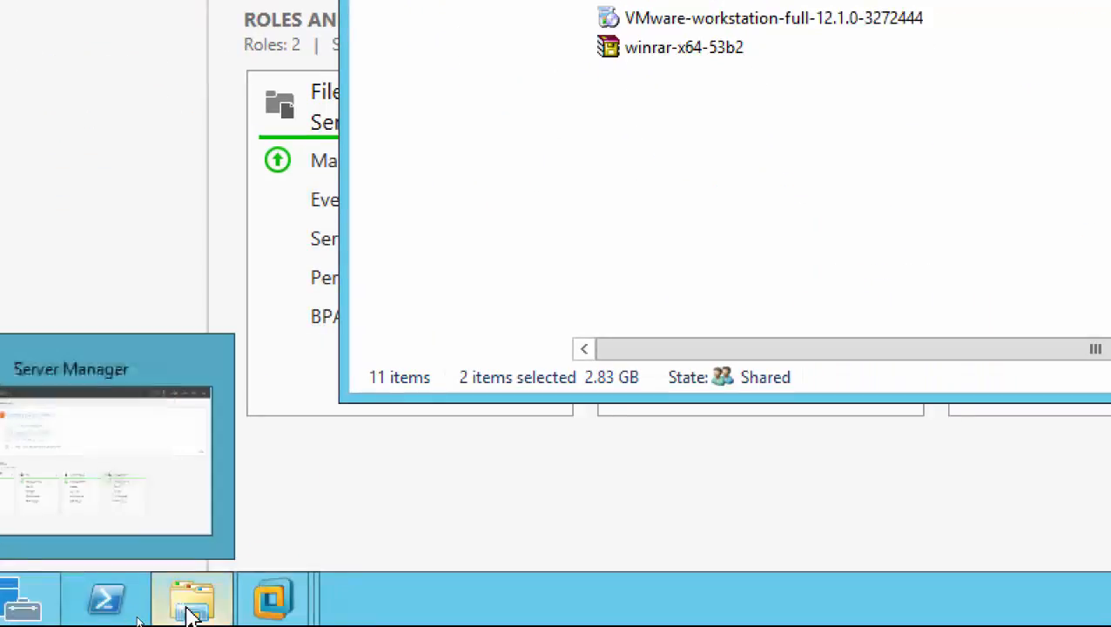
mouse_move(193, 613)
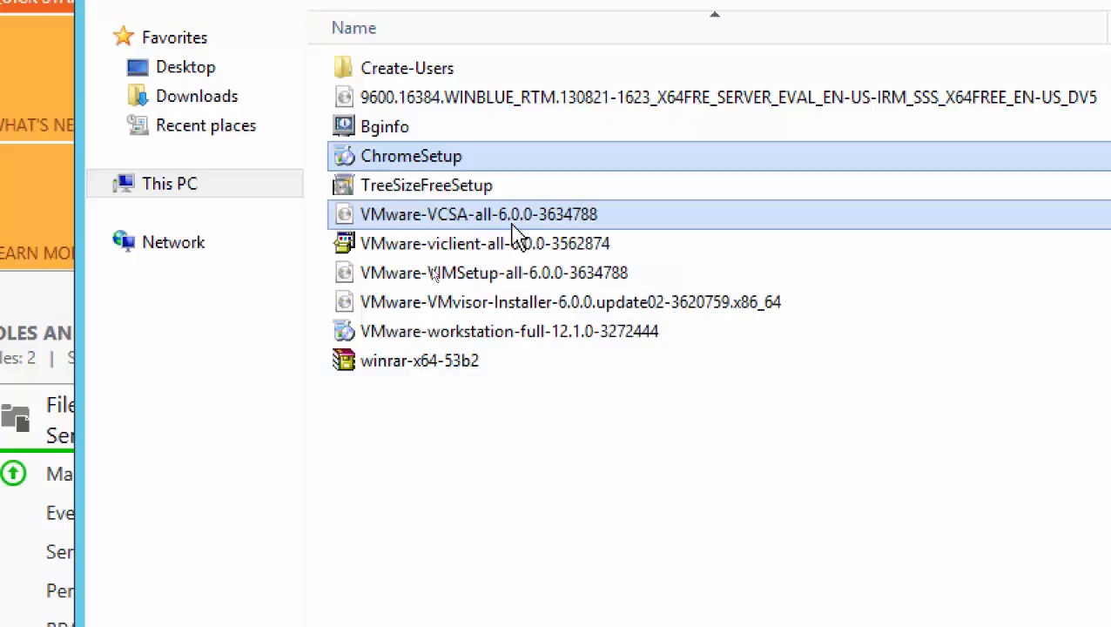
left_click(486, 283, "ctrl")
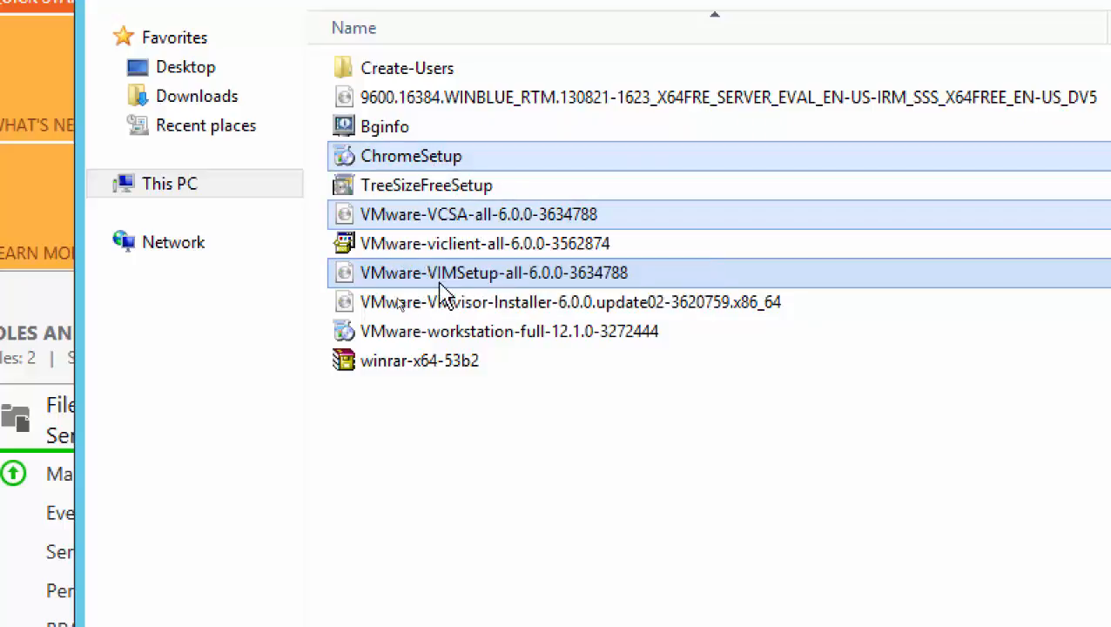
right_click(506, 277)
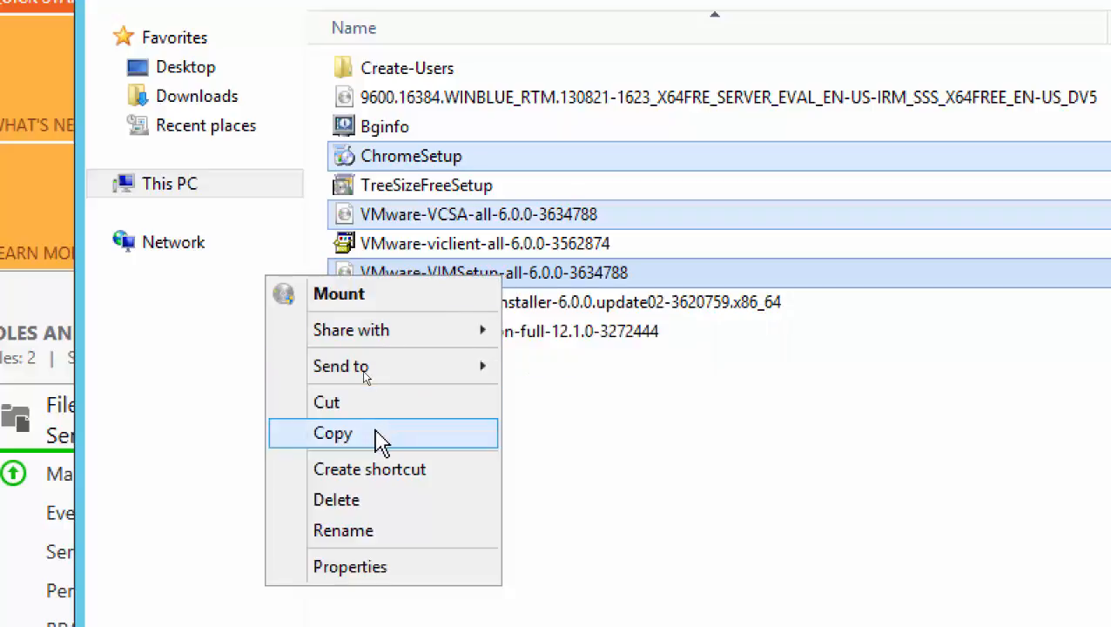
left_click(375, 431)
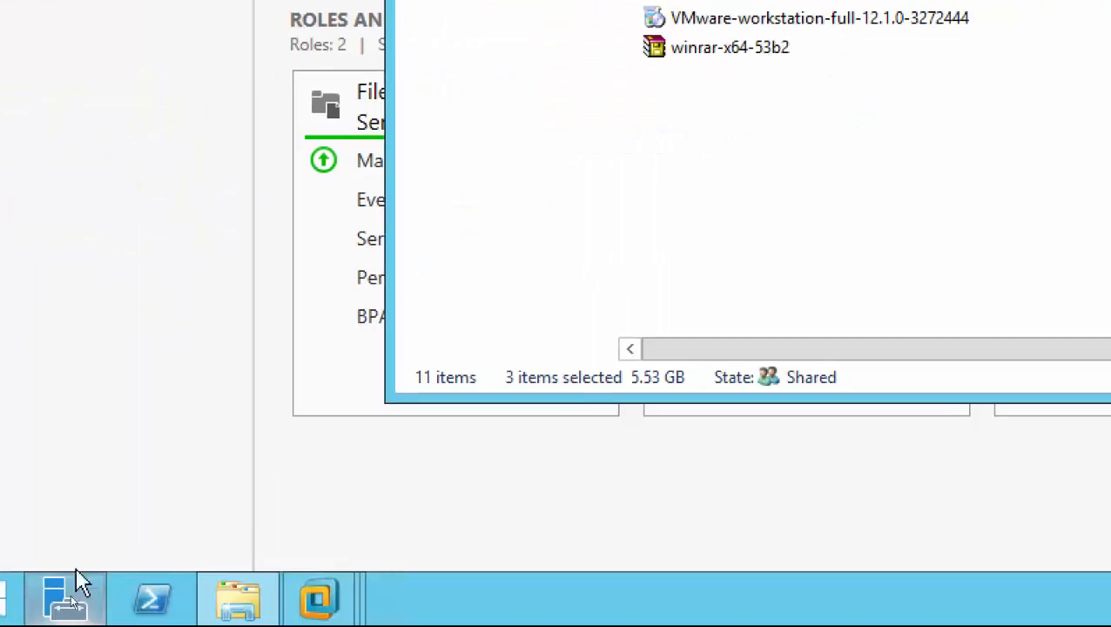
mouse_move(344, 605)
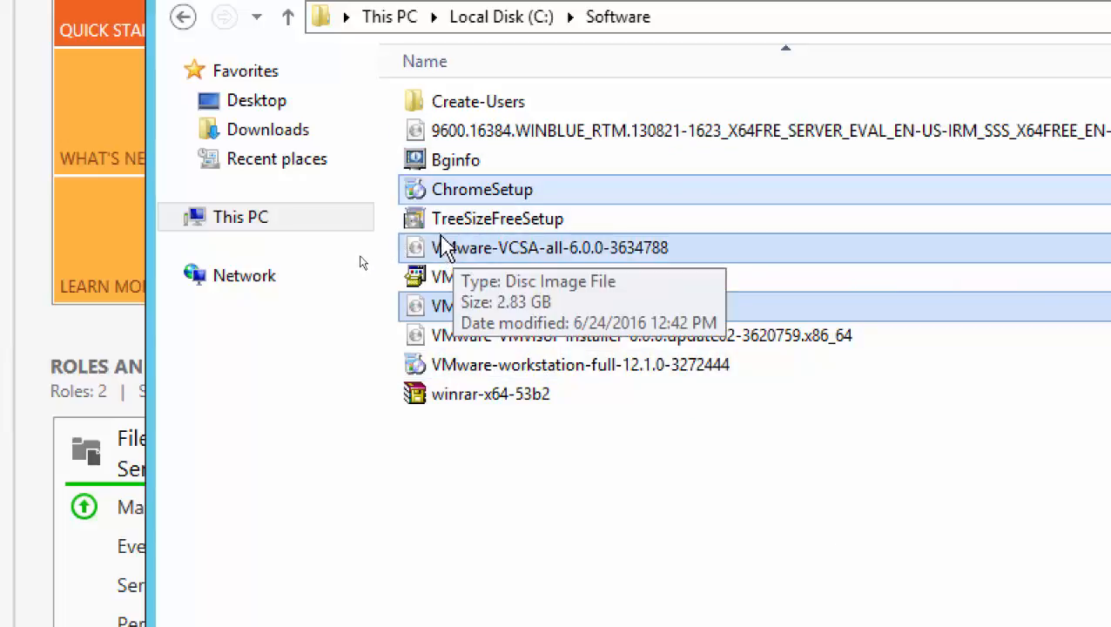
right_click(470, 195)
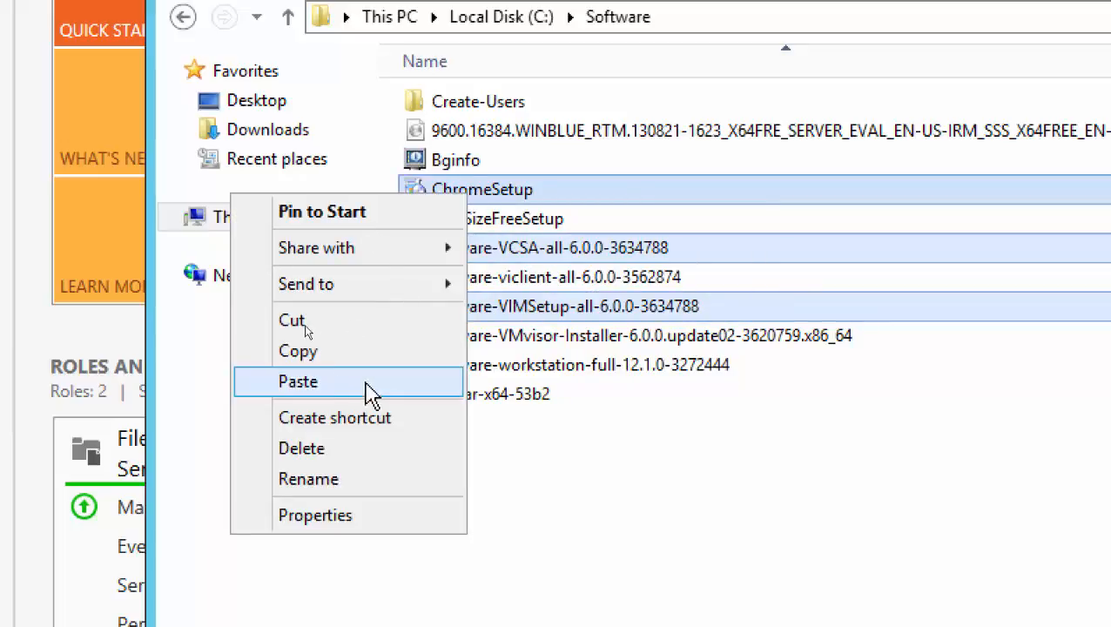
left_click(318, 357)
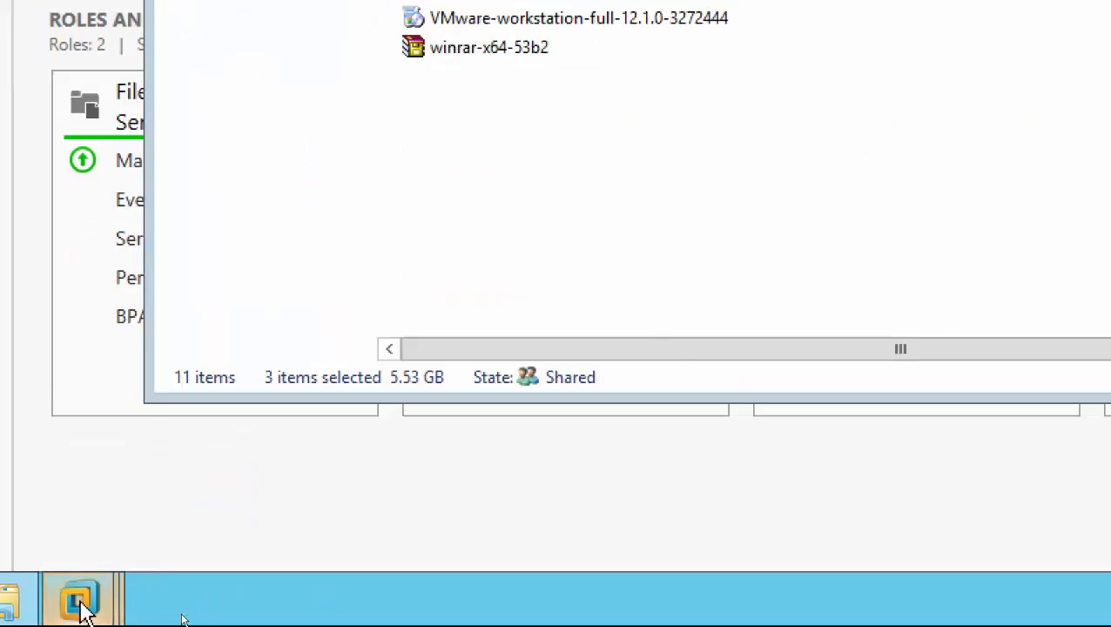
Switch back to the VMVC virtual machine and paste the copied files into its C:\Software folder.
mouse_move(80, 601)
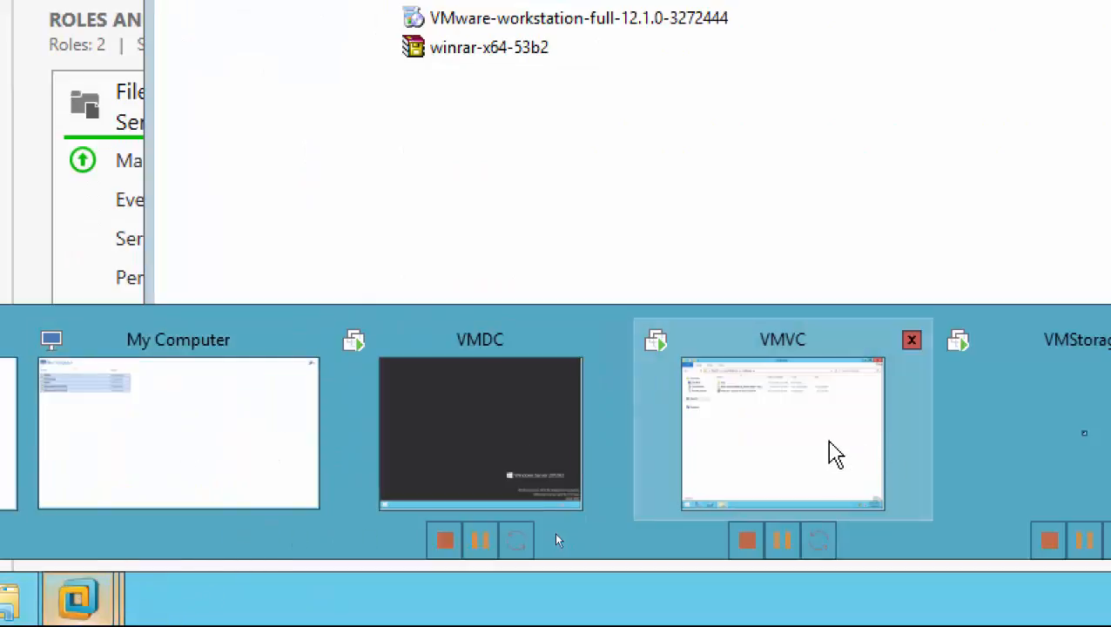
left_click(831, 454)
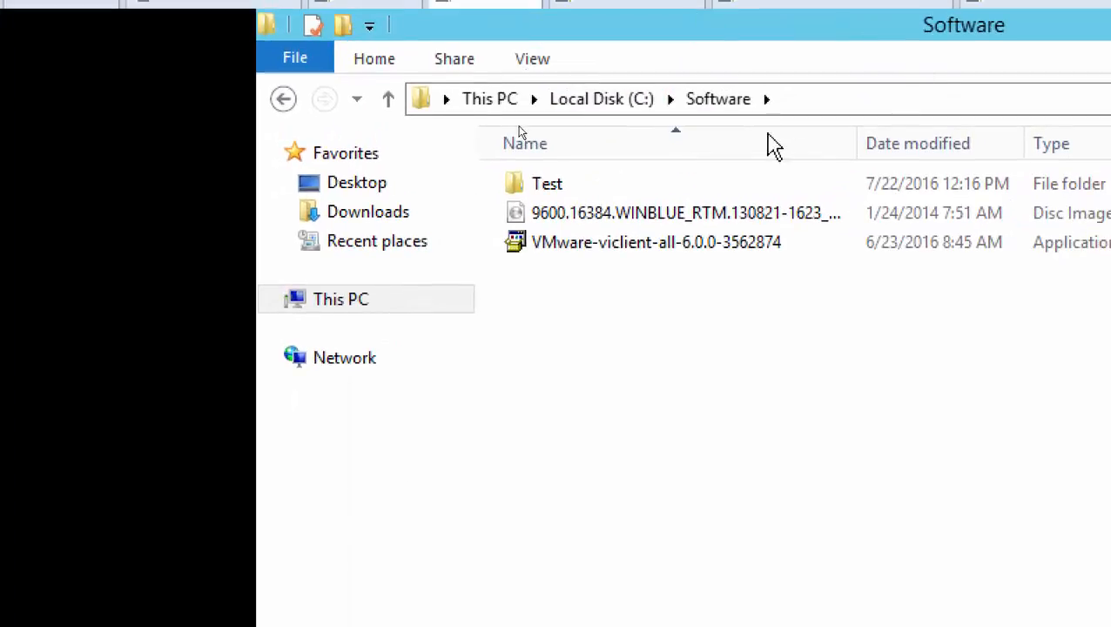
right_click(588, 294)
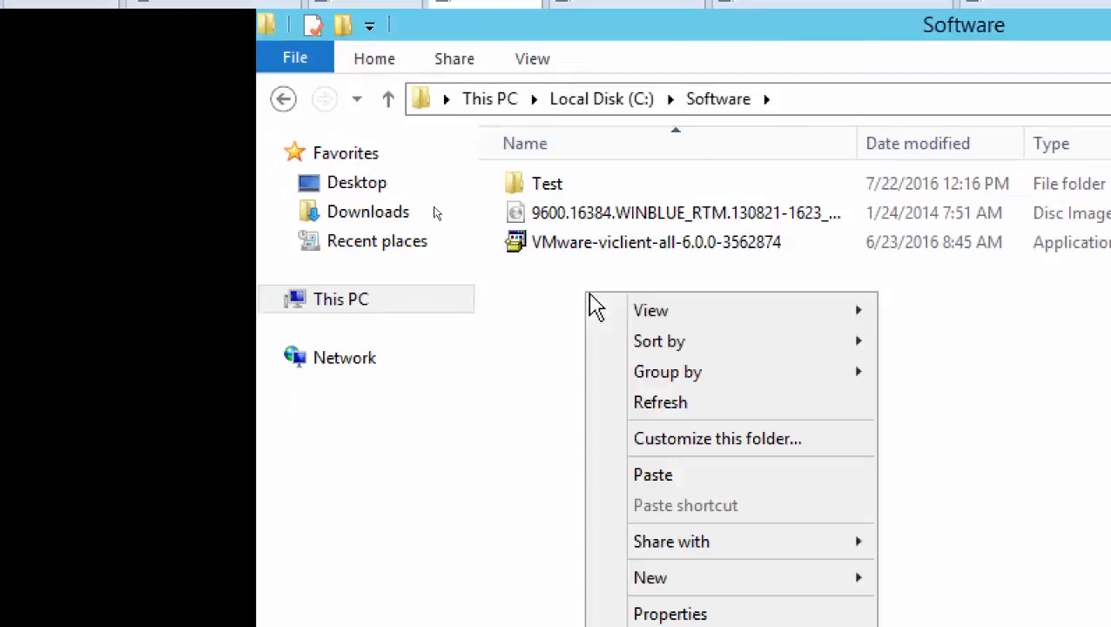
left_click(664, 477)
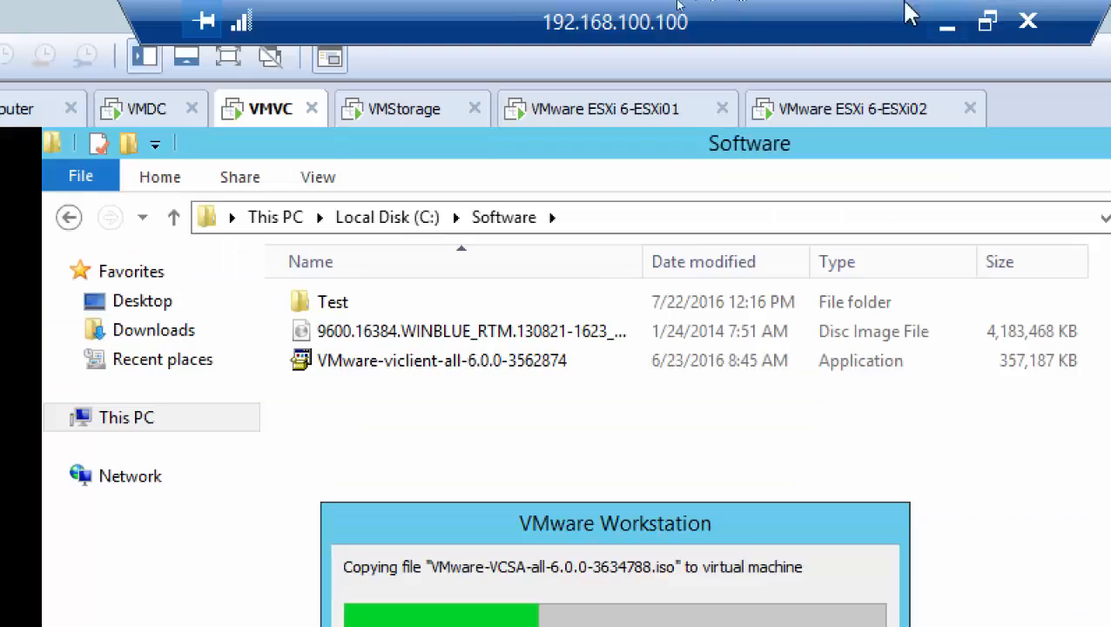
Minimize the remote session and return the local screen magnification to 100%.
left_click(949, 26)
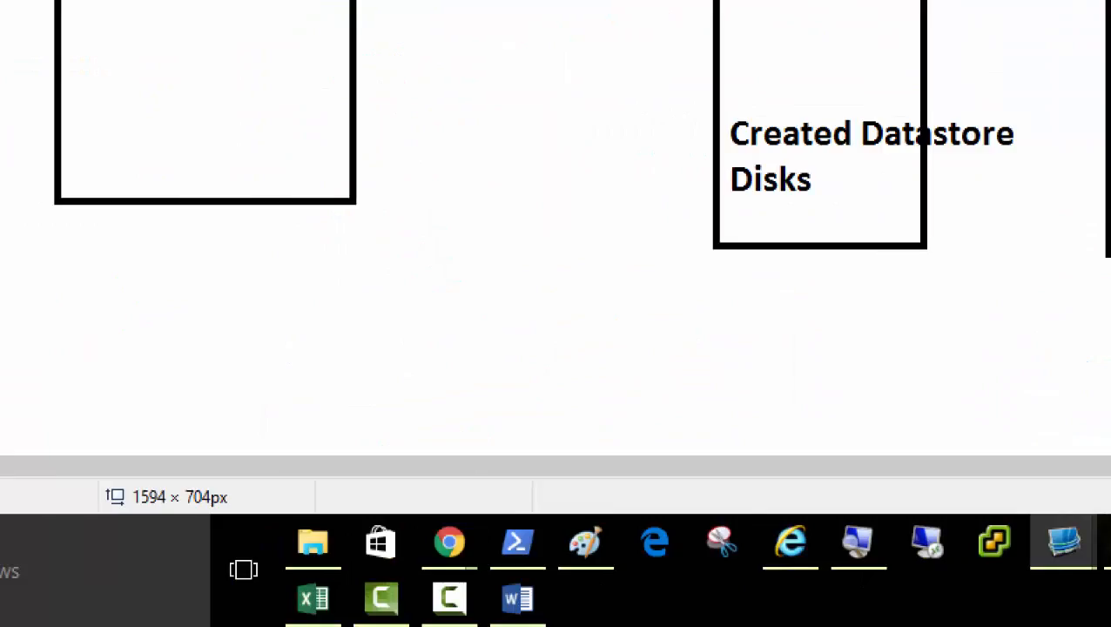
left_click(857, 544)
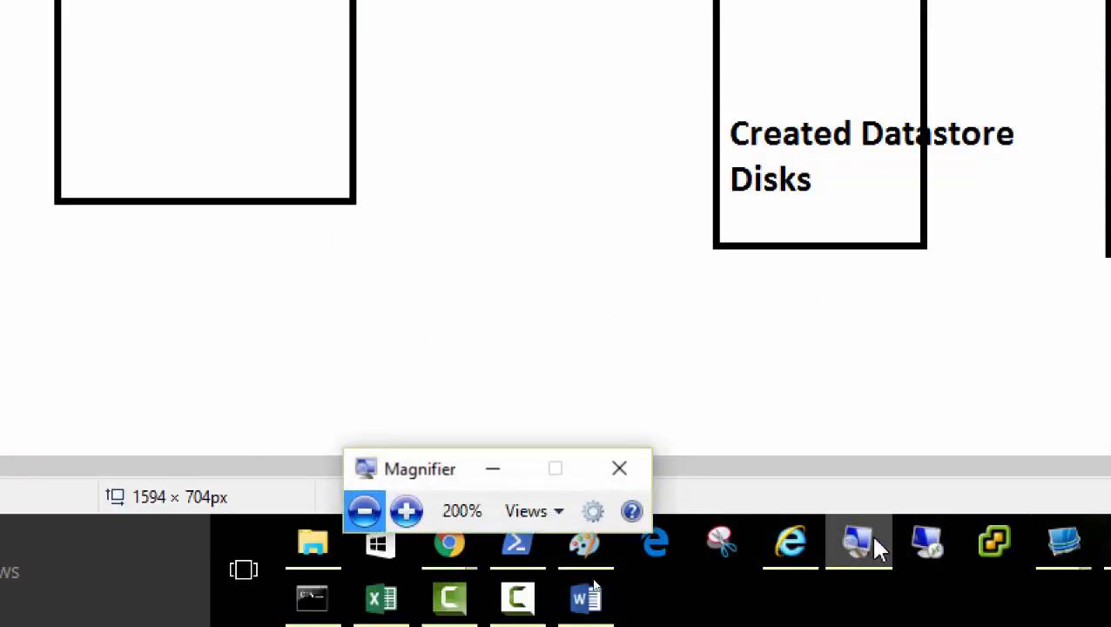
left_click(362, 511)
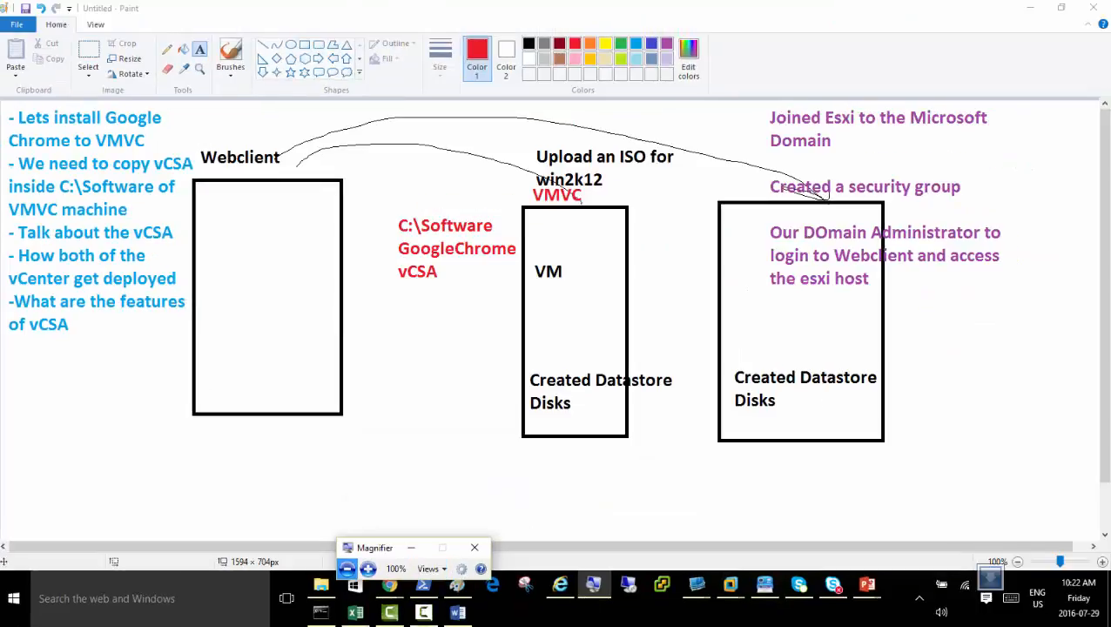
Switch to the IT_Prof_Courses_Vmware-Class-Day03 presentation in PowerPoint and start its slide show from slide 2.
left_click(868, 584)
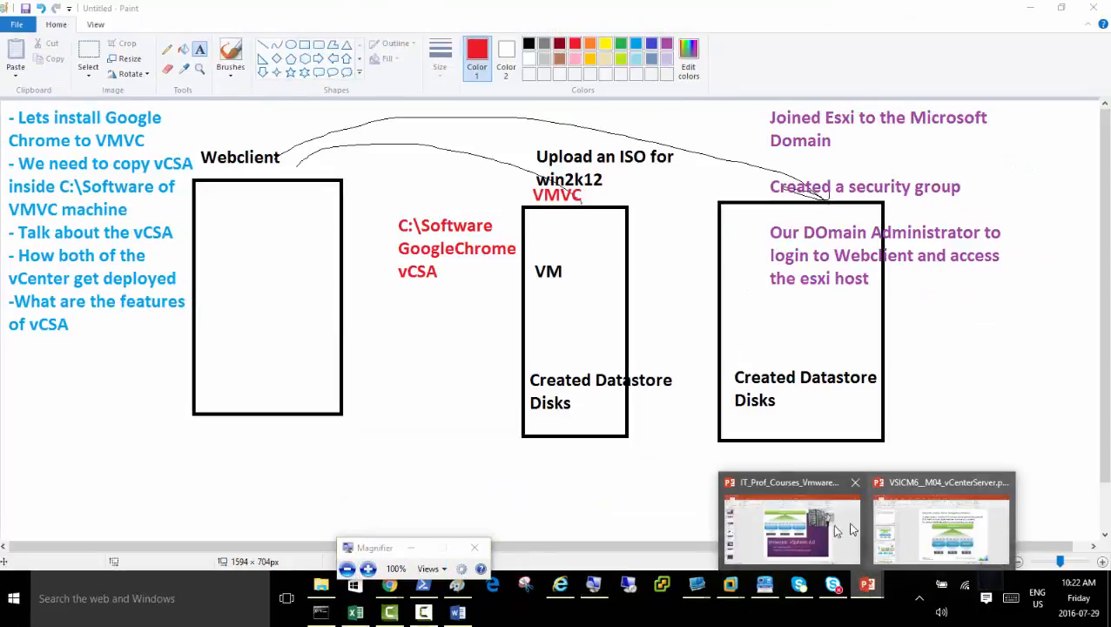
left_click(811, 531)
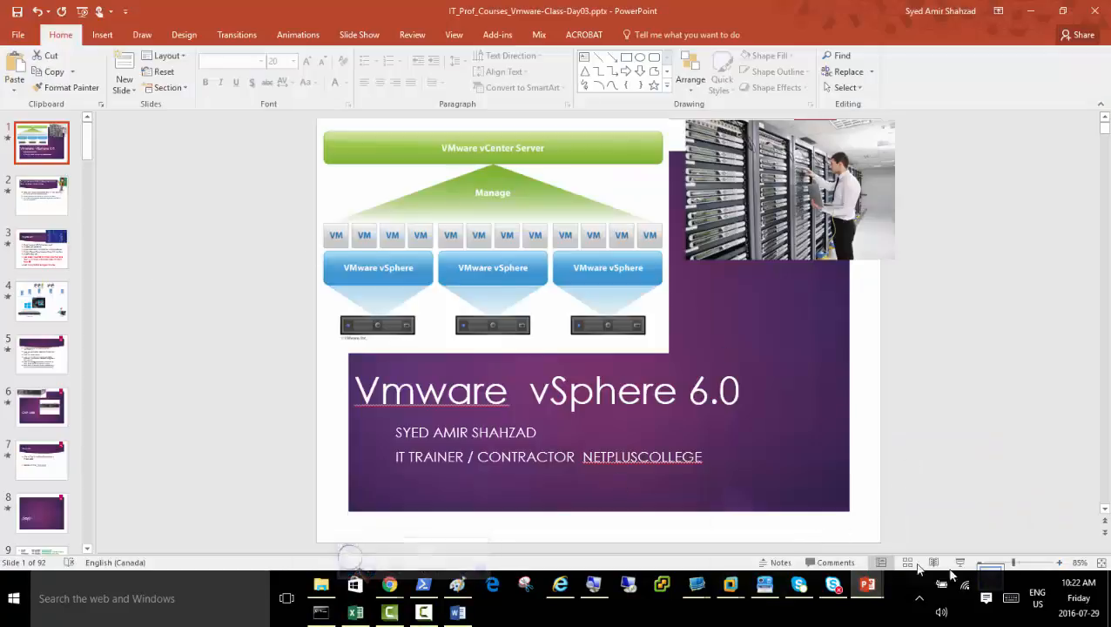
left_click(40, 191)
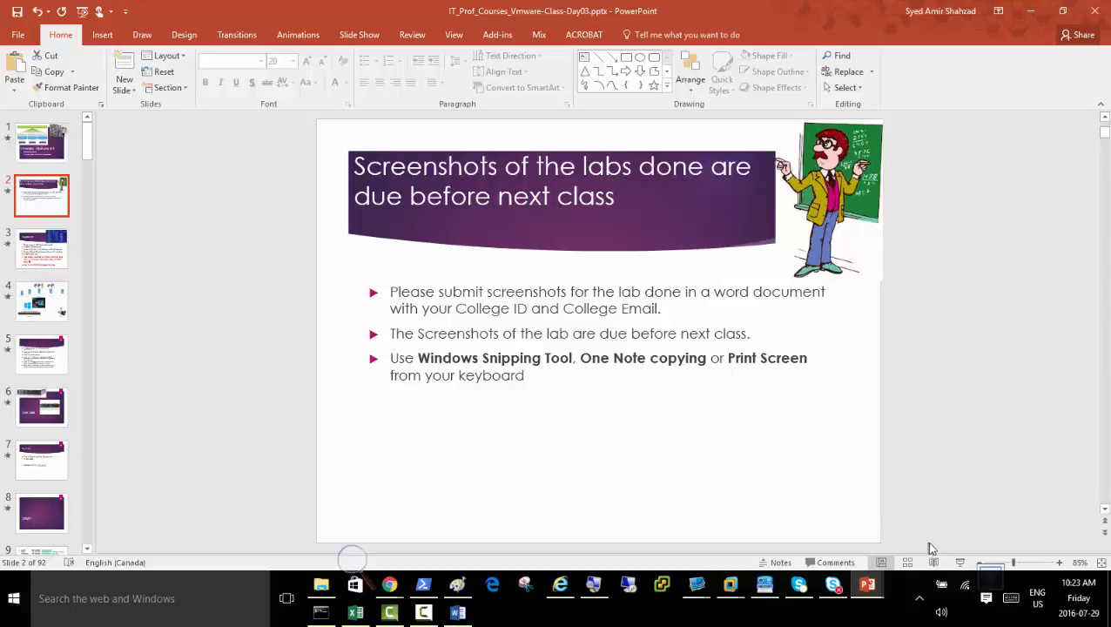
left_click(960, 563)
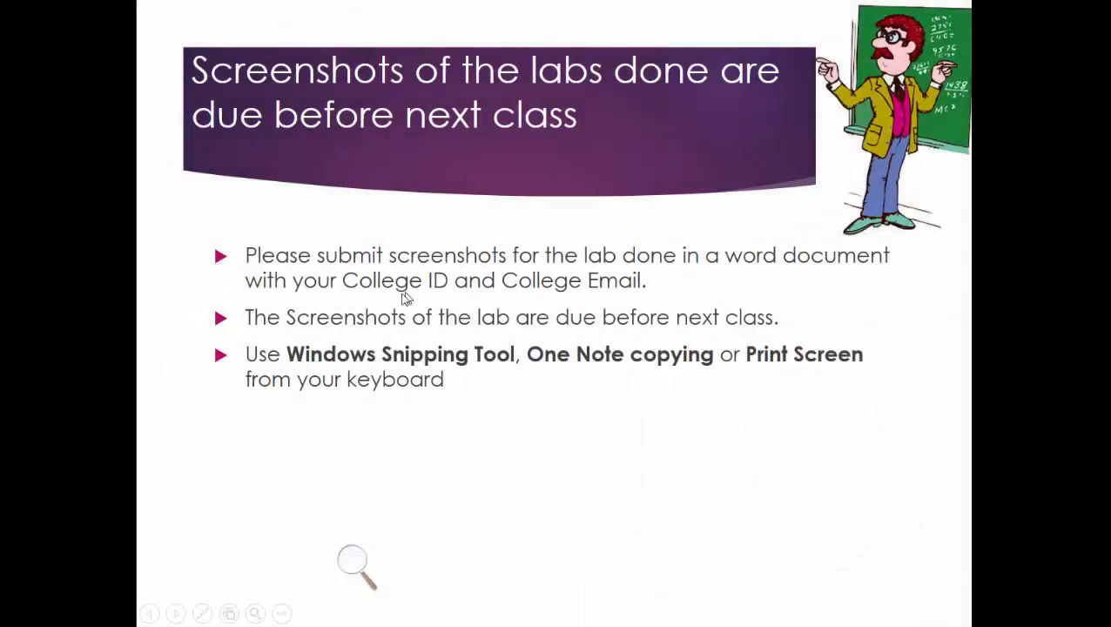
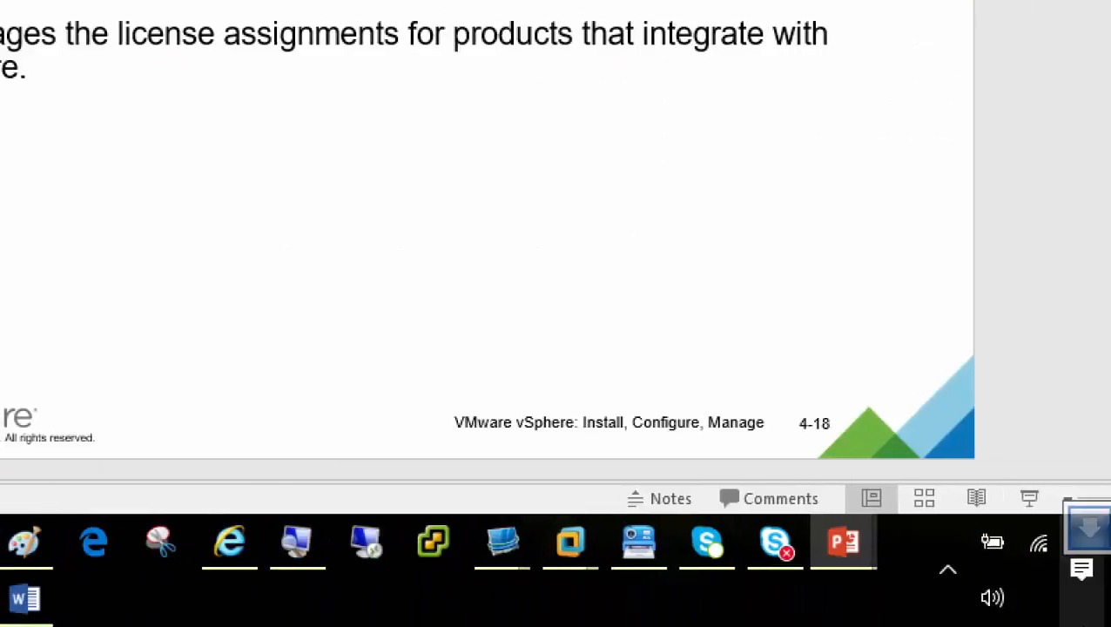
Switch to the 192.168.100.100 remote session and run ChromeSetup from the VMVC machine's C:\Software folder.
mouse_move(555, 546)
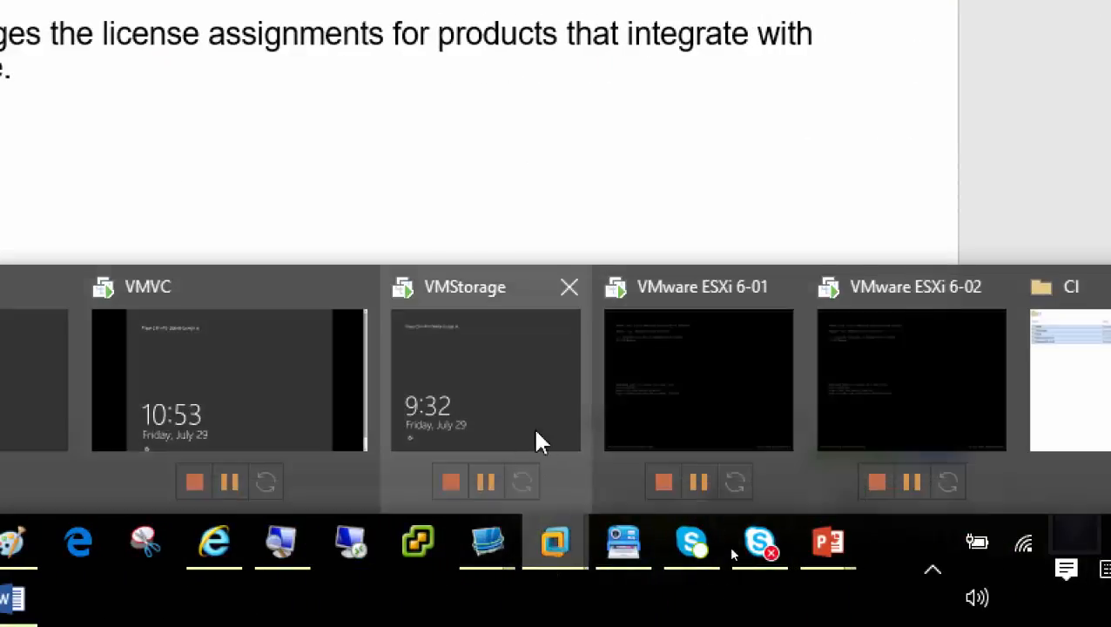
mouse_move(488, 548)
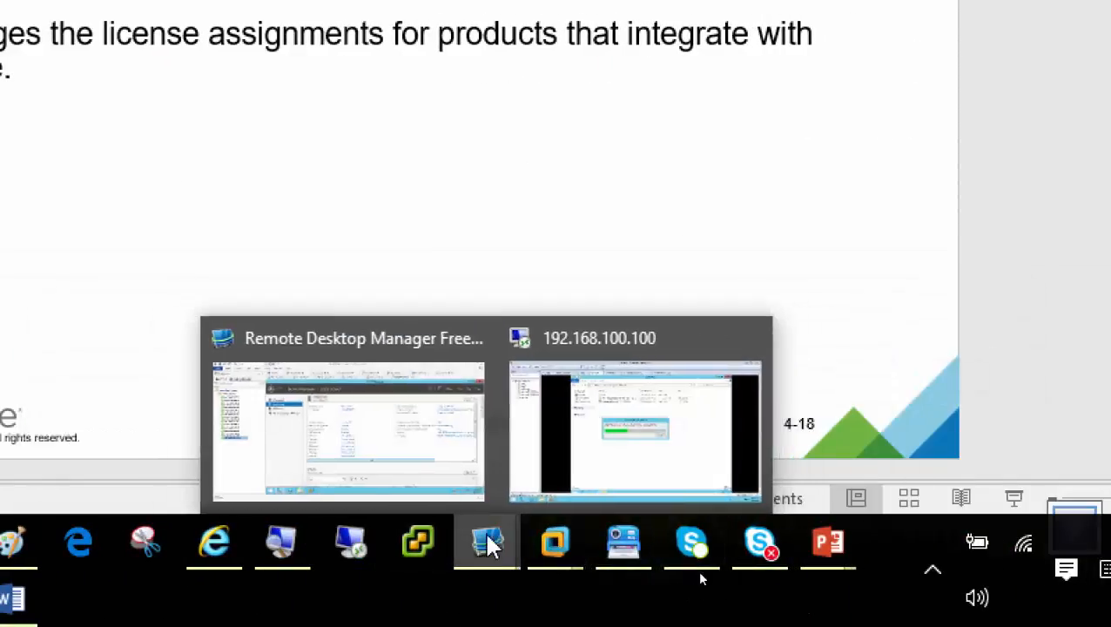
left_click(602, 439)
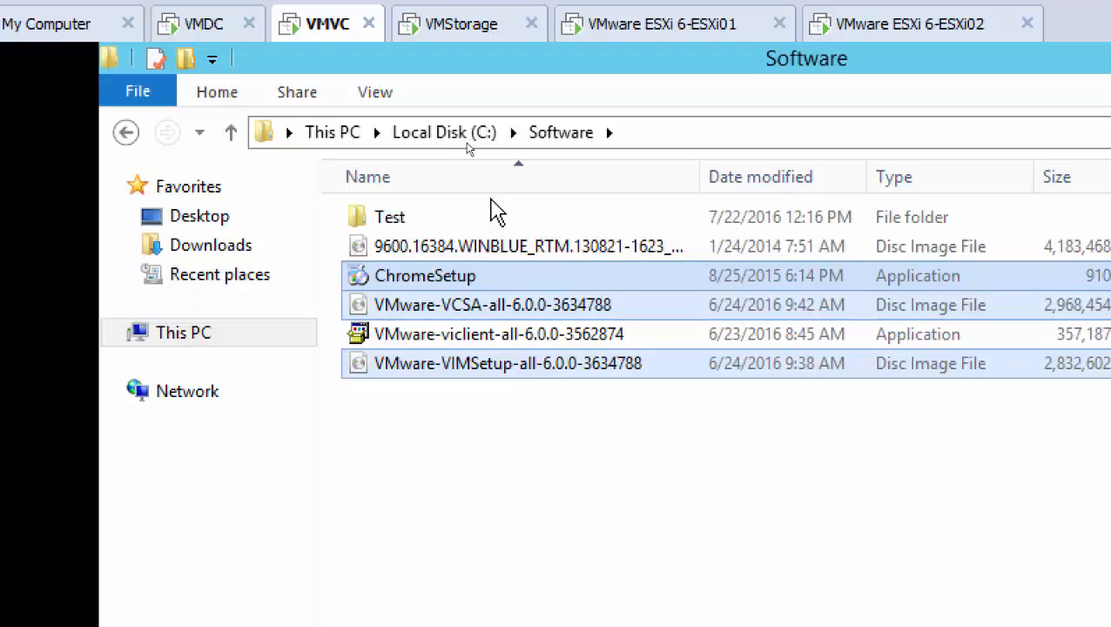
left_click(508, 439)
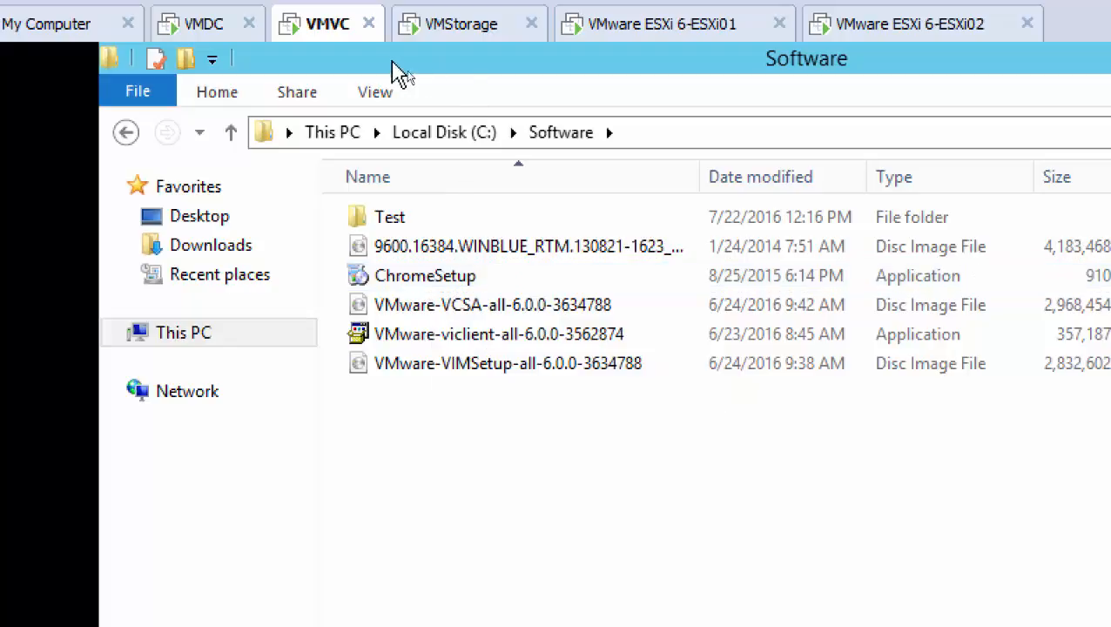
double_click(436, 287)
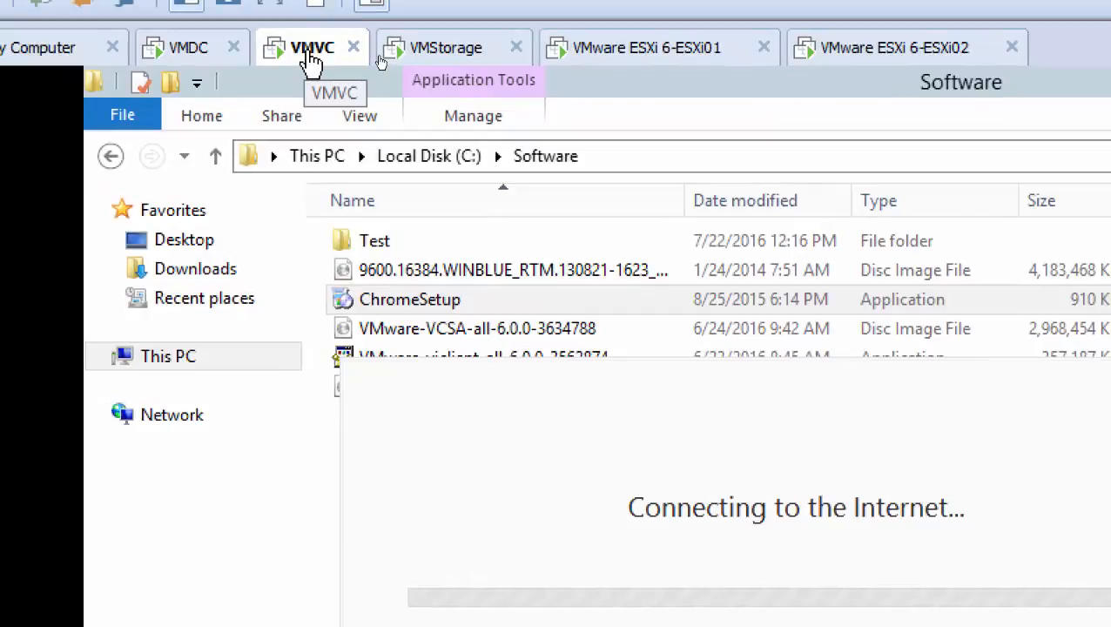
Add a second network adapter to the VMVC virtual machine, connected to the custom virtual network VMnet8 (NAT).
right_click(312, 63)
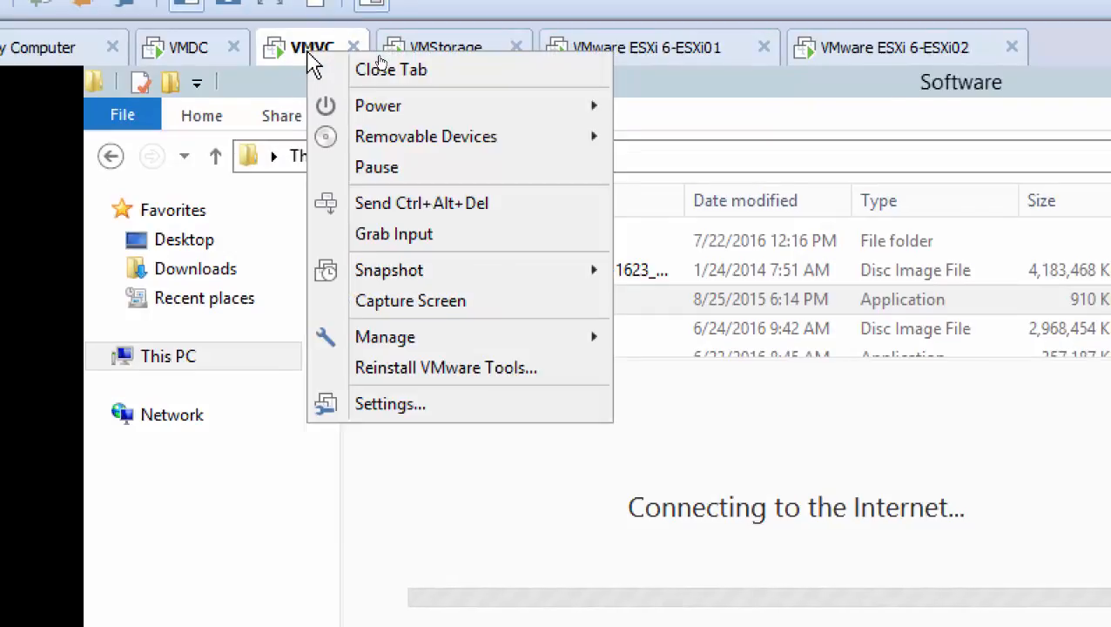
left_click(477, 405)
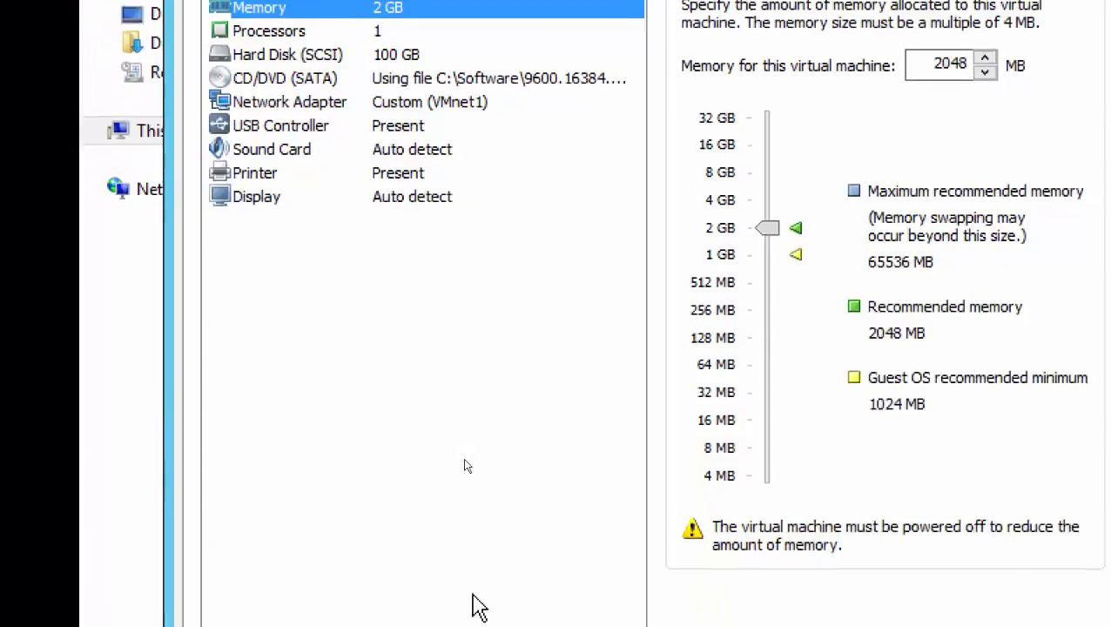
left_click(476, 512)
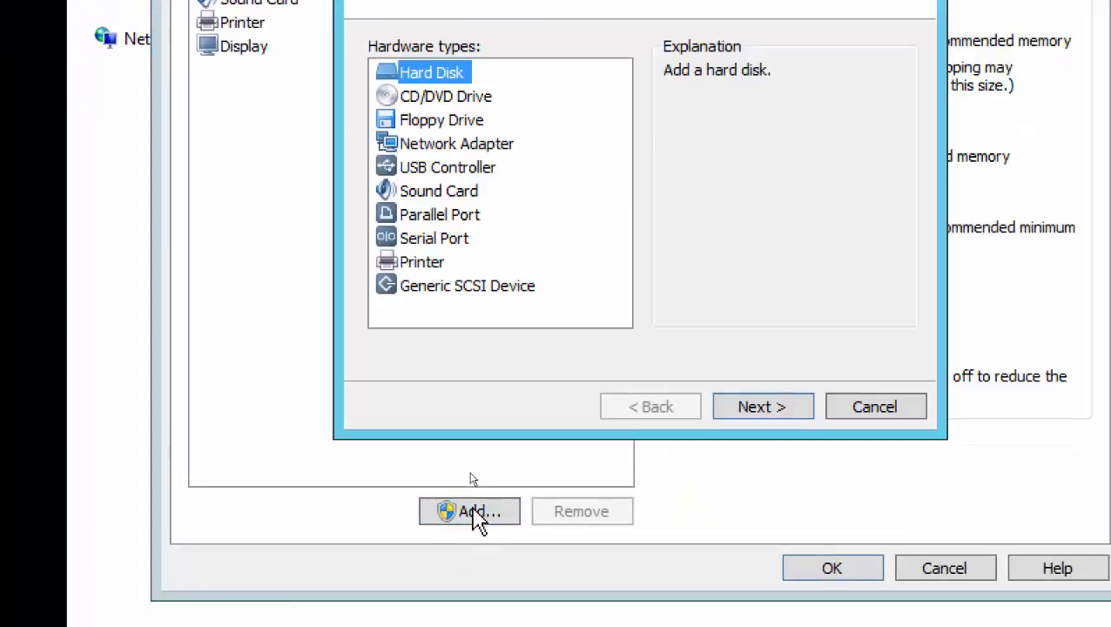
left_click(464, 146)
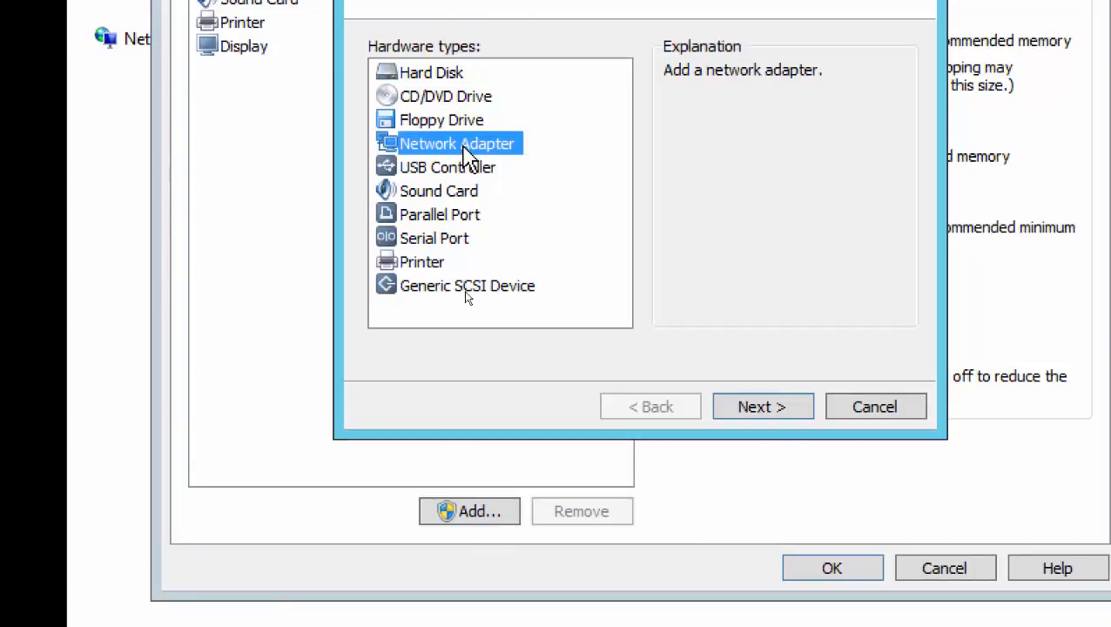
left_click(770, 416)
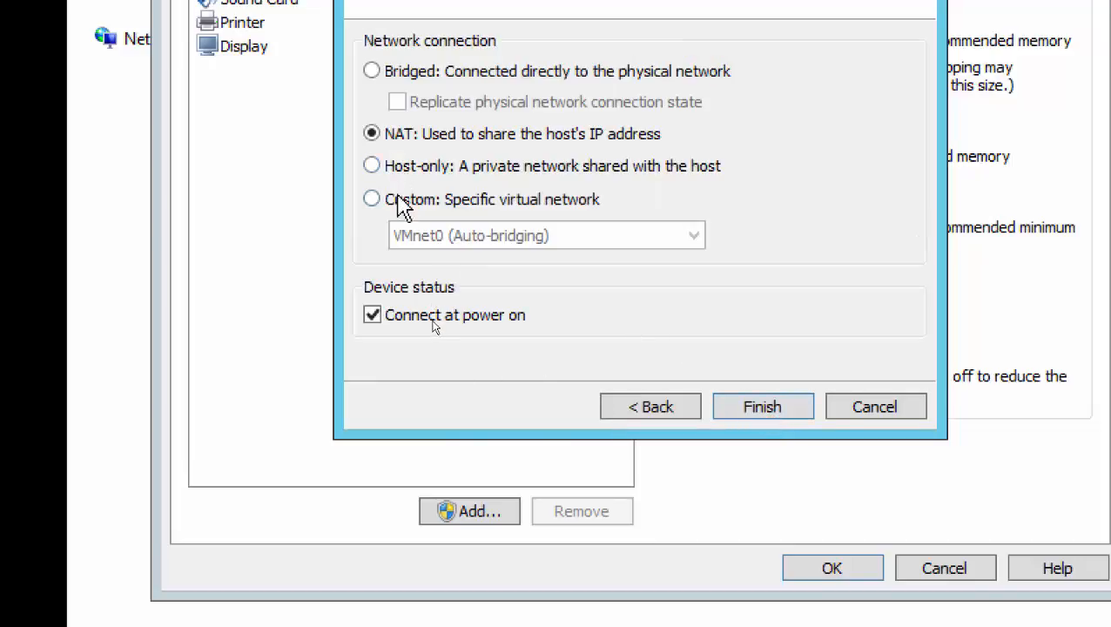
left_click(399, 202)
left_click(484, 238)
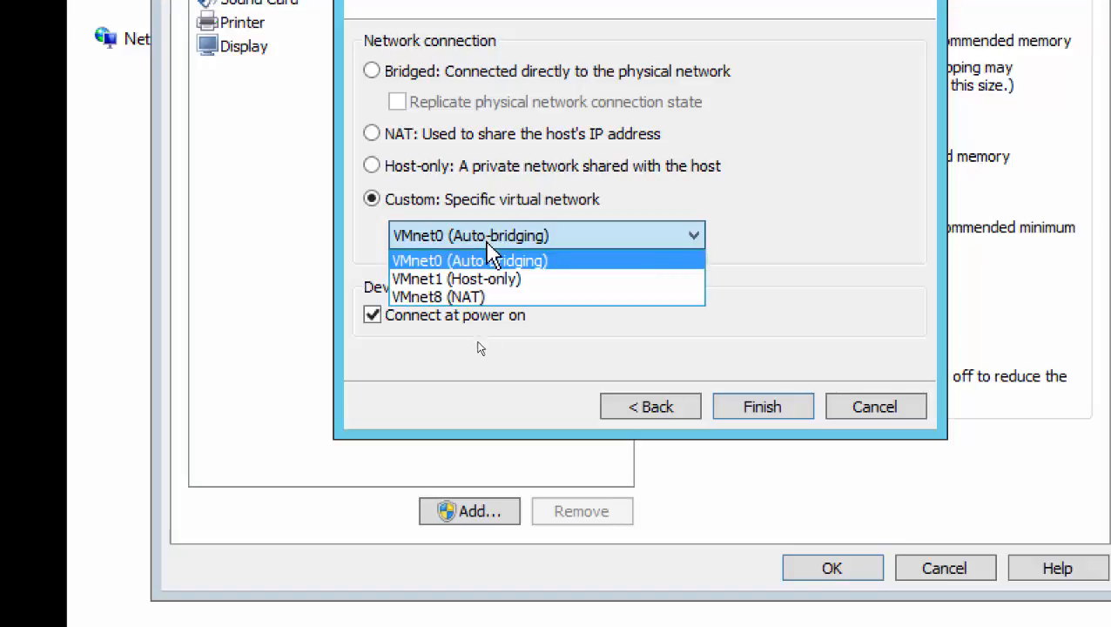
left_click(501, 298)
left_click(757, 408)
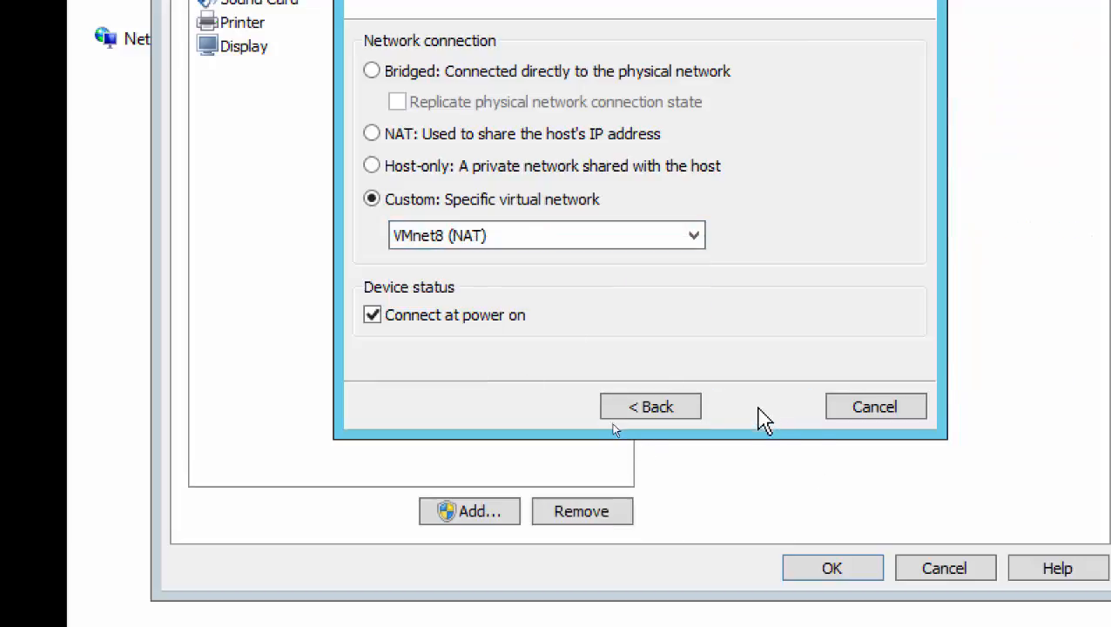
left_click(828, 568)
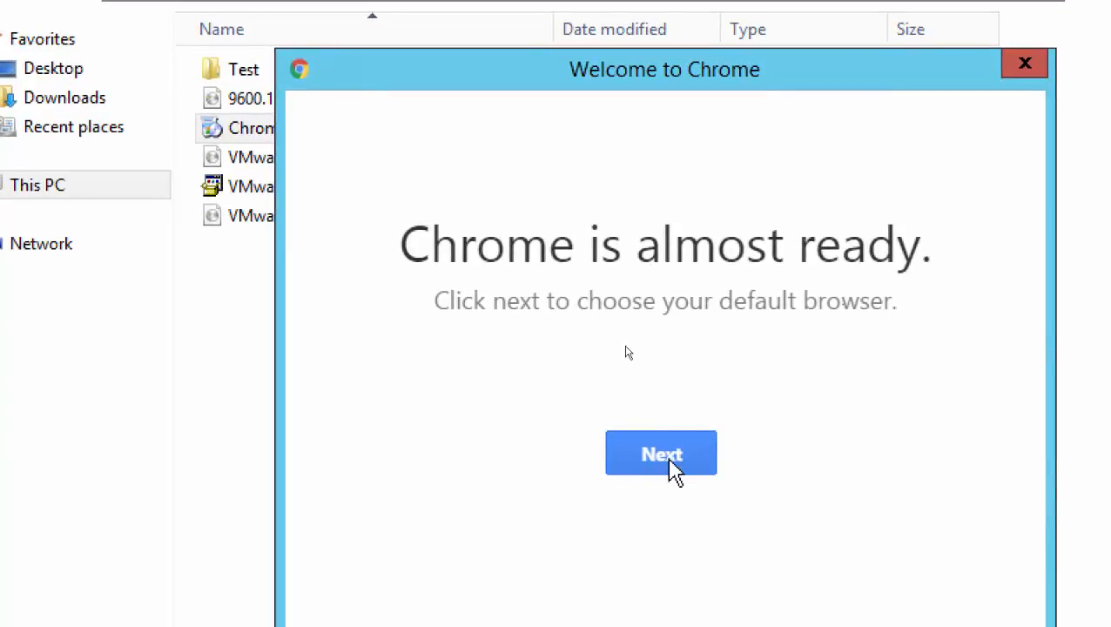
Finish the Chrome welcome setup on VMVC by choosing Google Chrome as the default browser for http links.
left_click(679, 466)
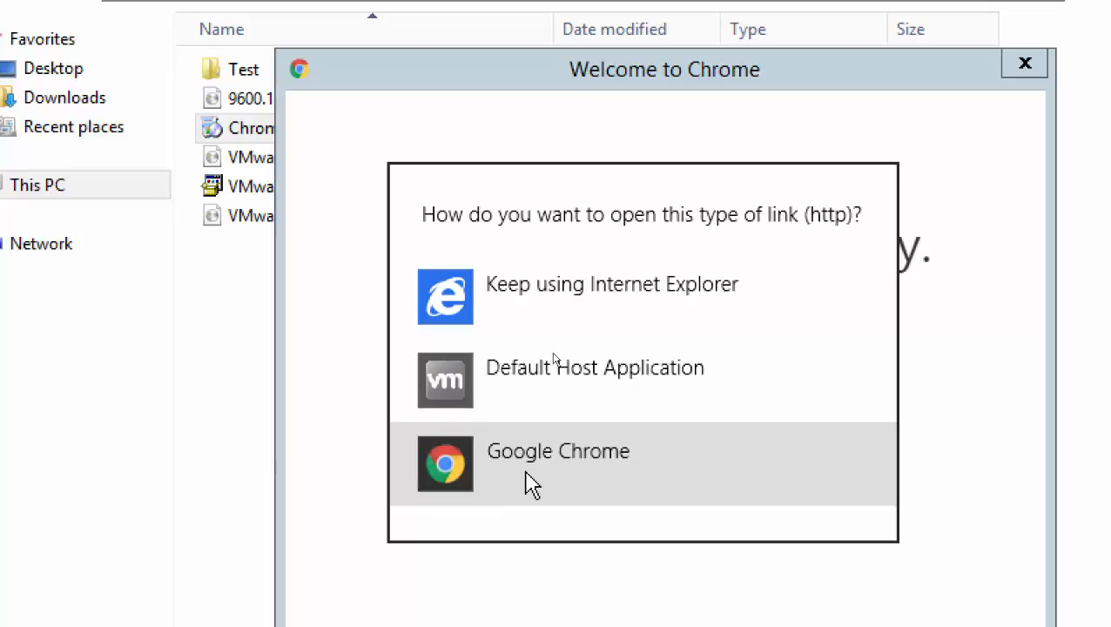
left_click(525, 488)
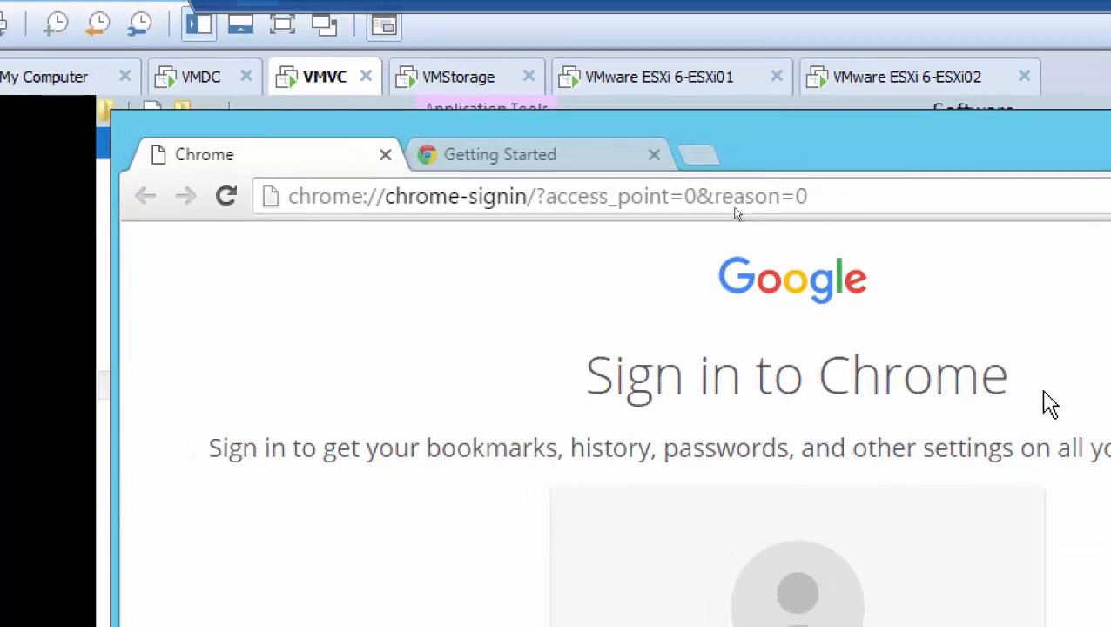
Remove Network Adapter 2, connected to VMnet8, from the VMVC virtual machine's settings and apply the change.
right_click(307, 88)
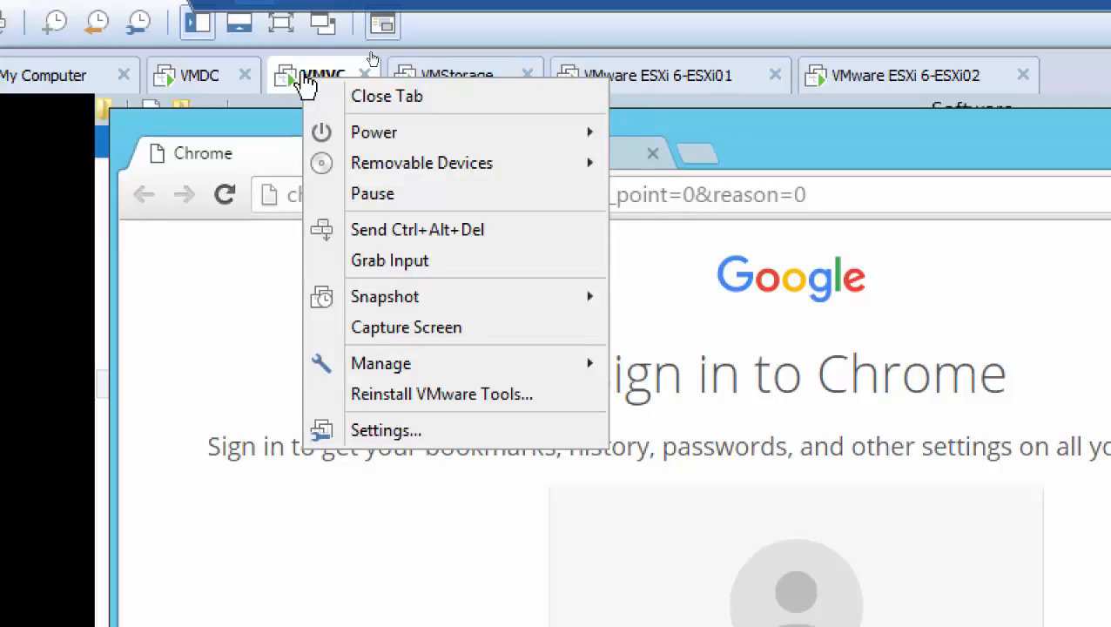
left_click(442, 436)
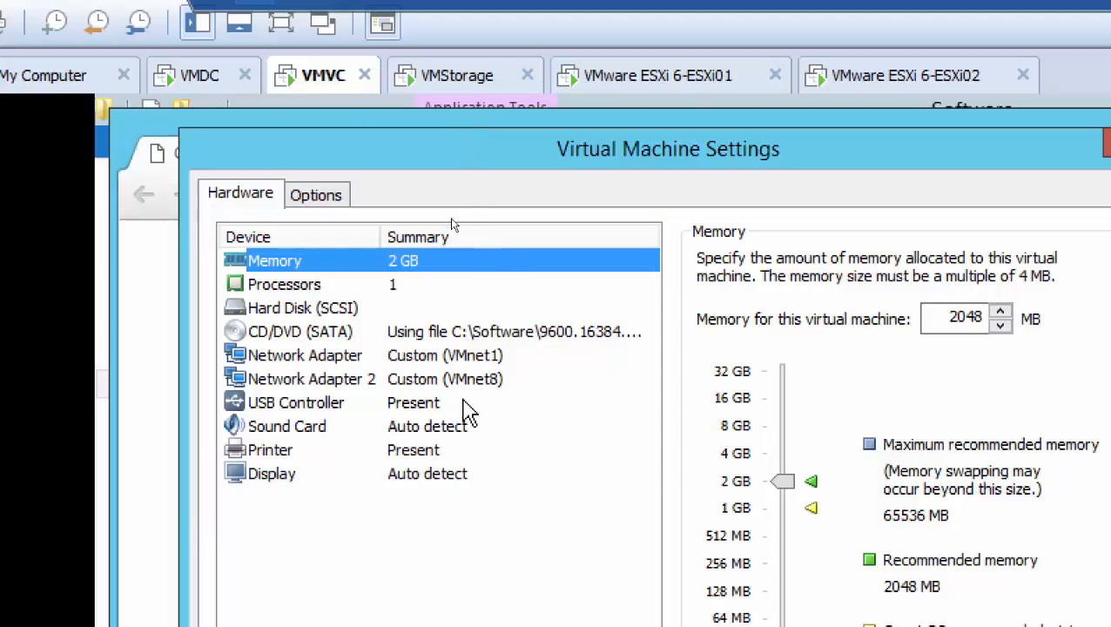
left_click(463, 379)
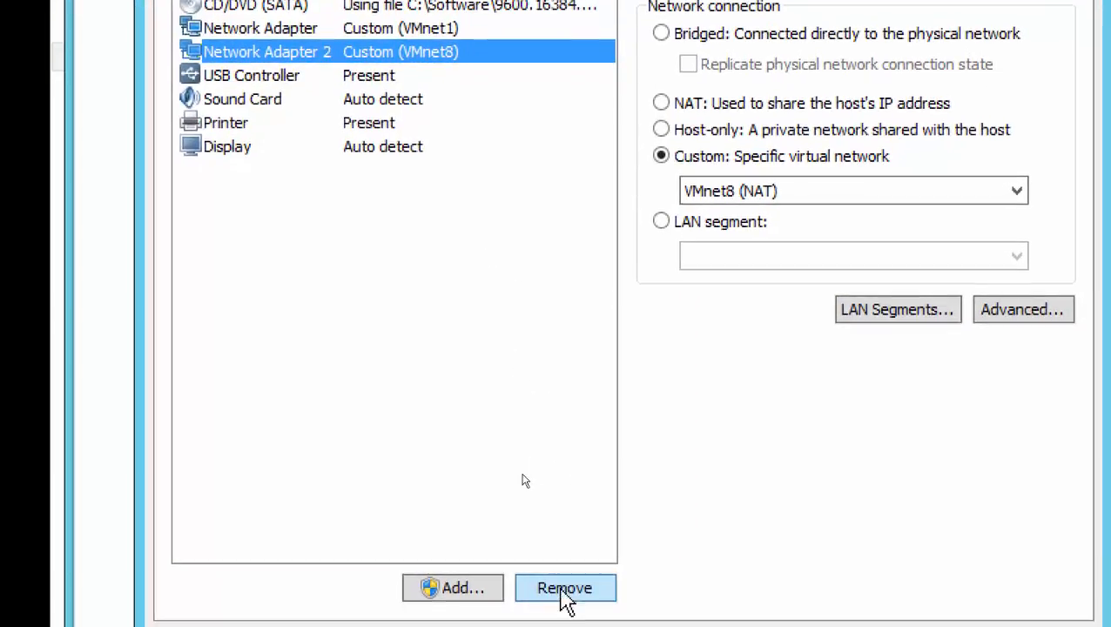
left_click(562, 590)
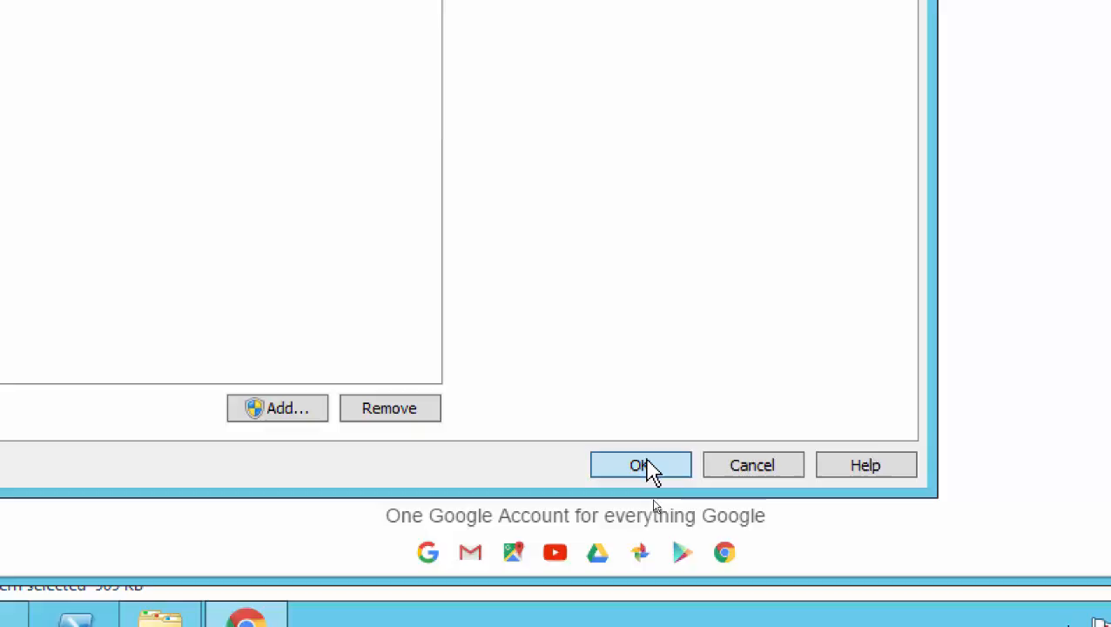
left_click(682, 565)
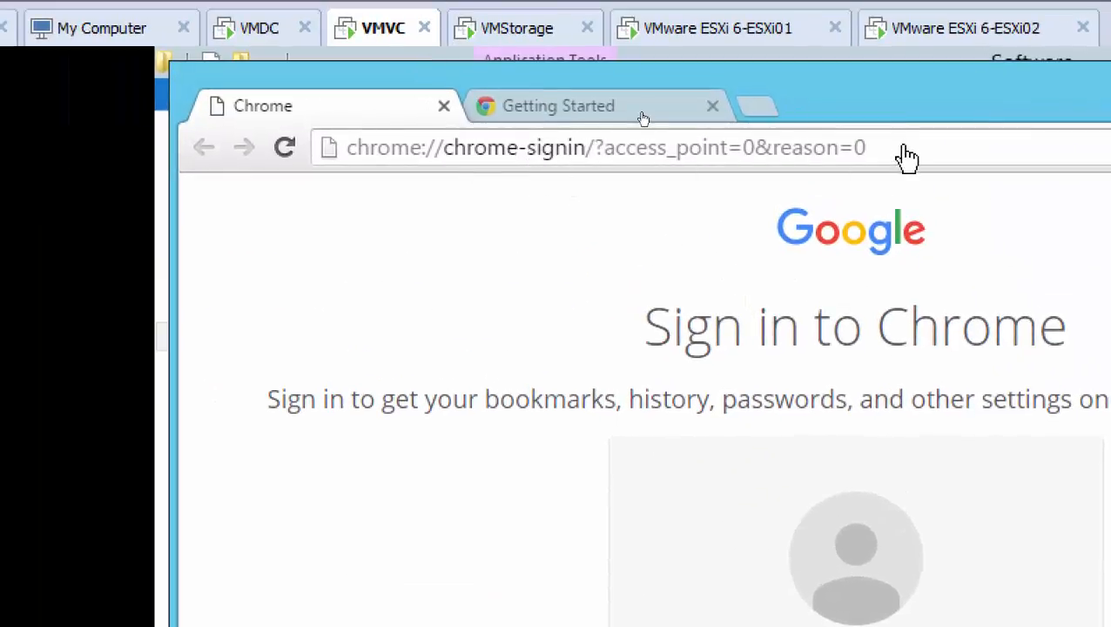
left_click(900, 144)
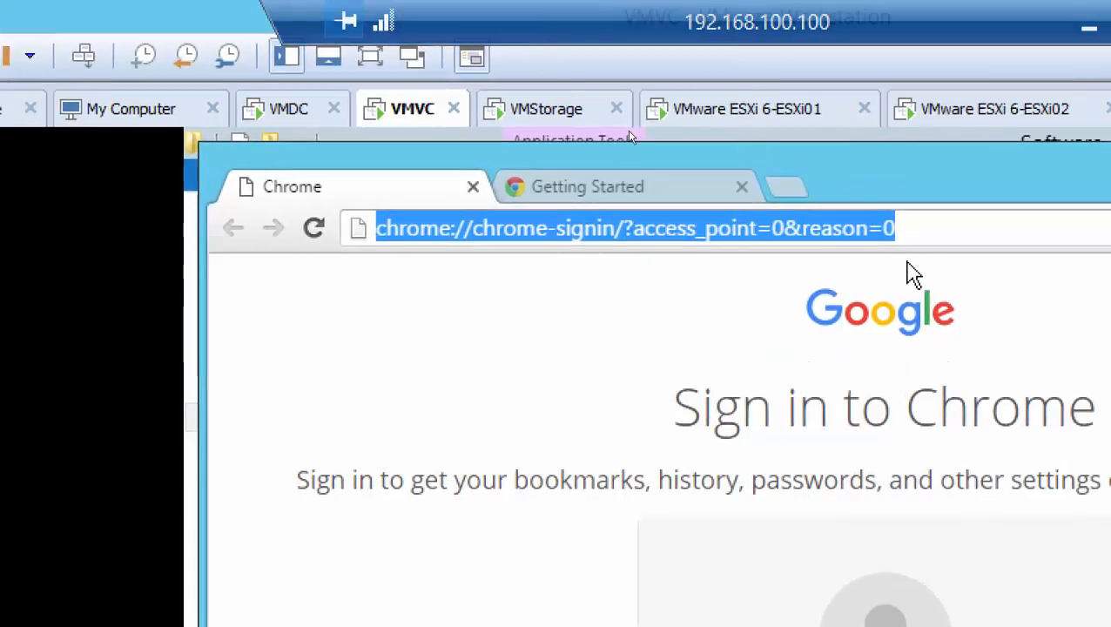
type("https")
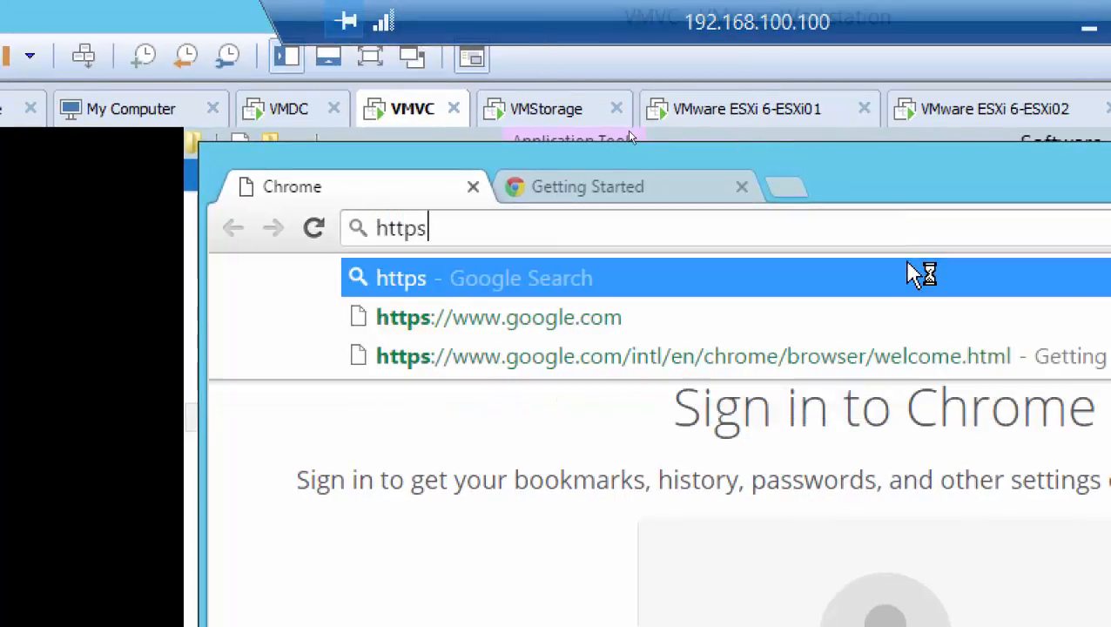
type("://")
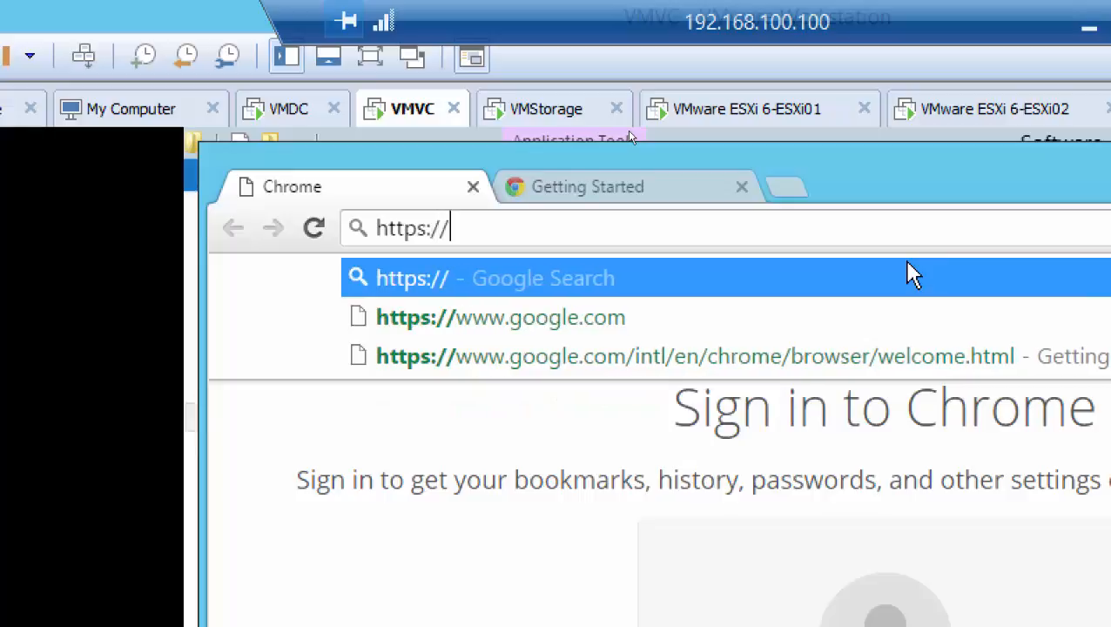
type("esx")
key("BackSpace")
type("sx")
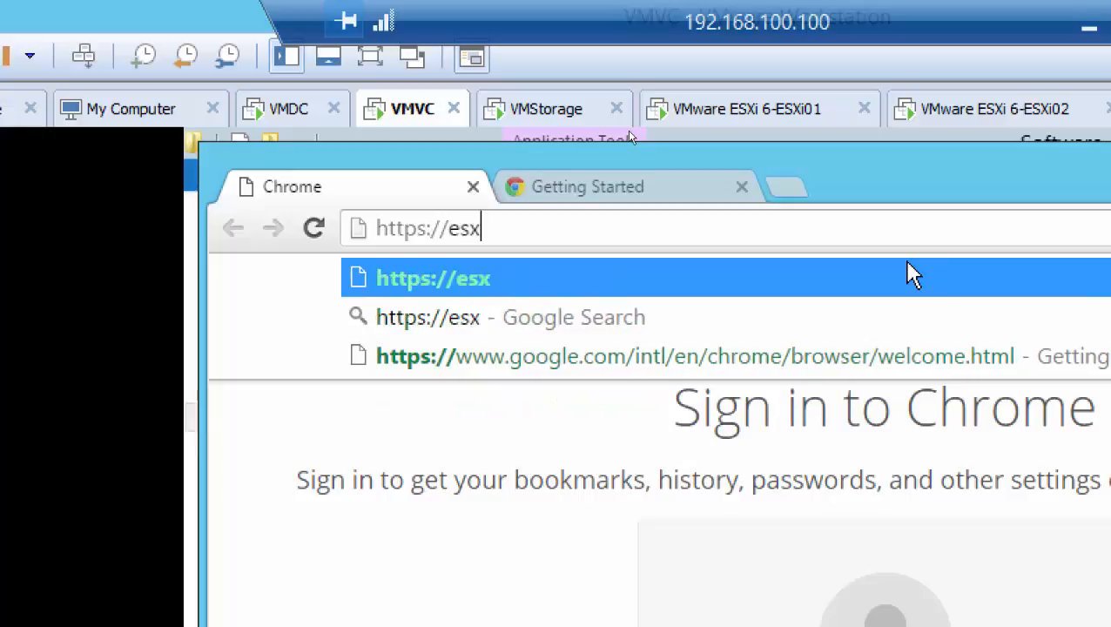
type("i")
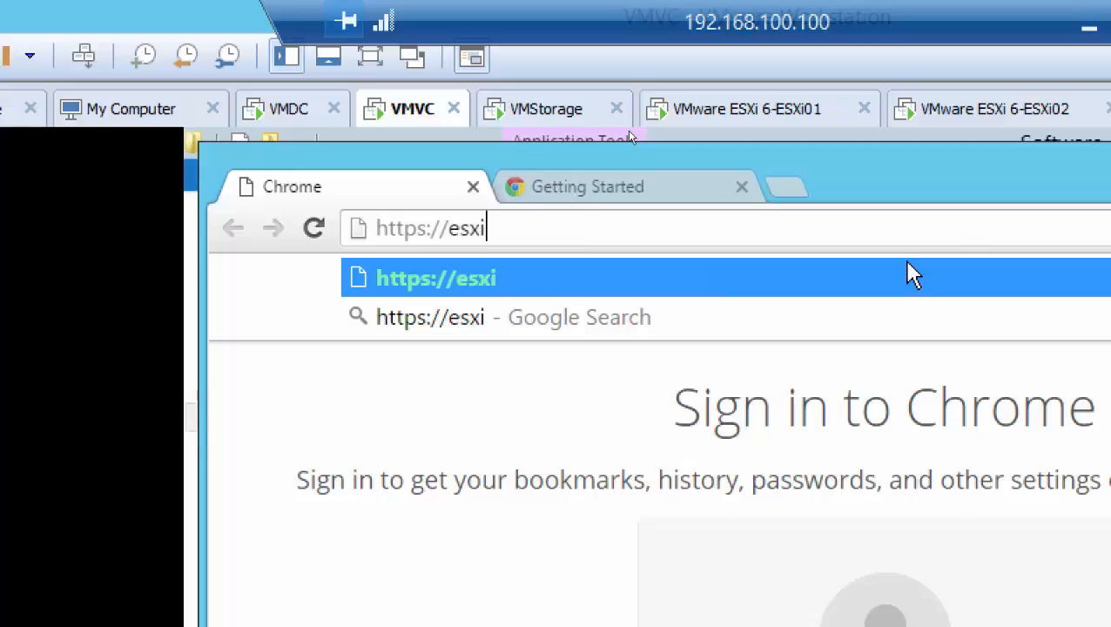
type("01")
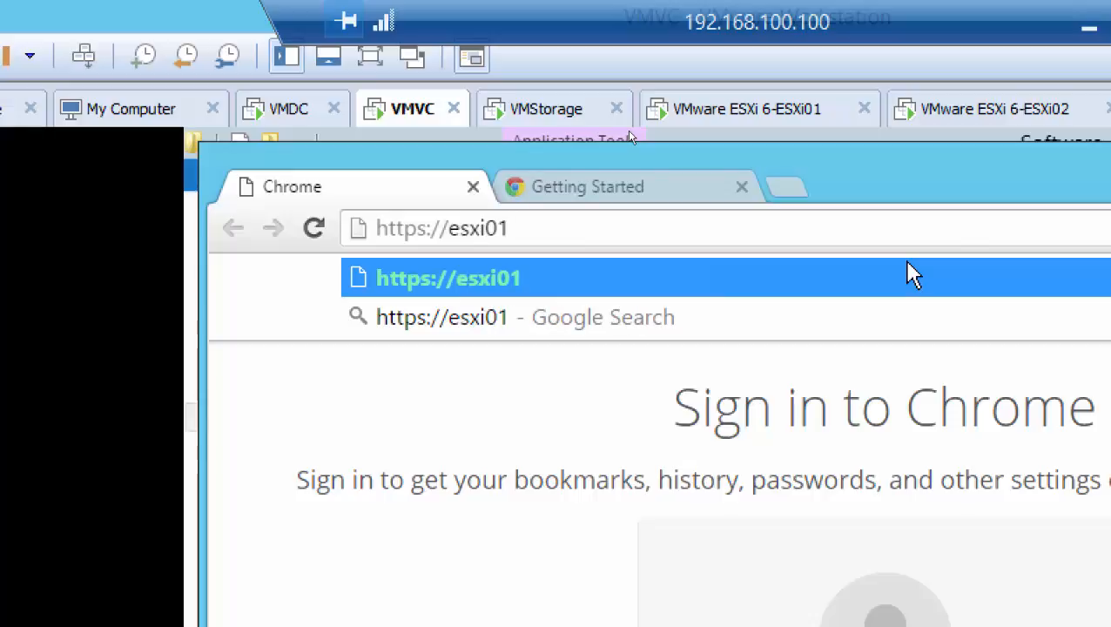
key("Return")
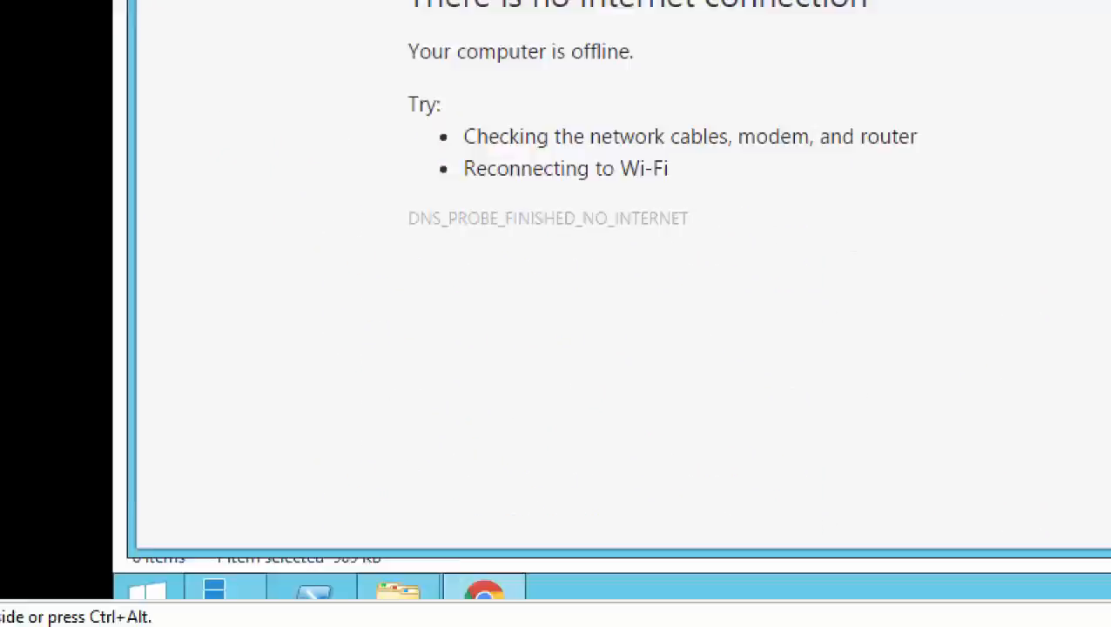
Launch Internet Explorer on the VMVC machine and return to the Chrome window.
left_click(189, 536)
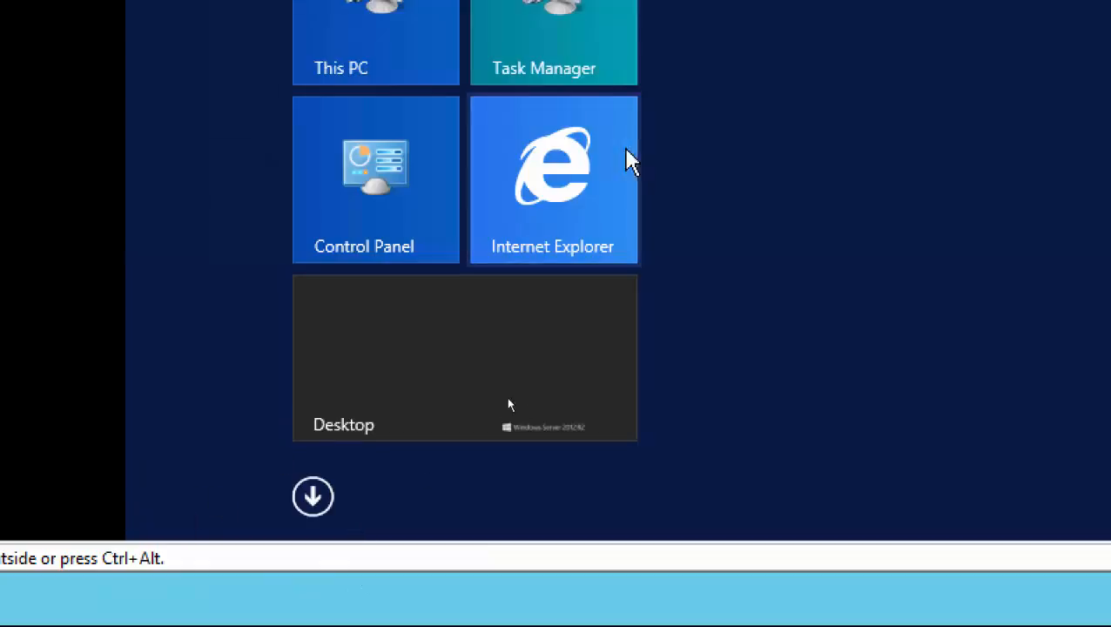
left_click(627, 151)
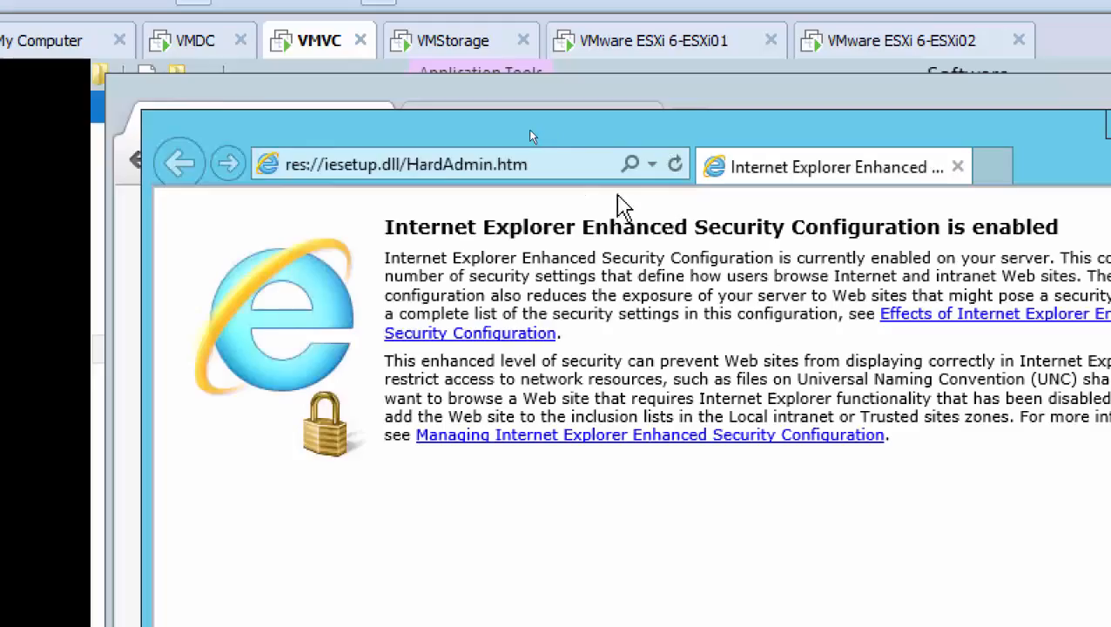
left_click(131, 424)
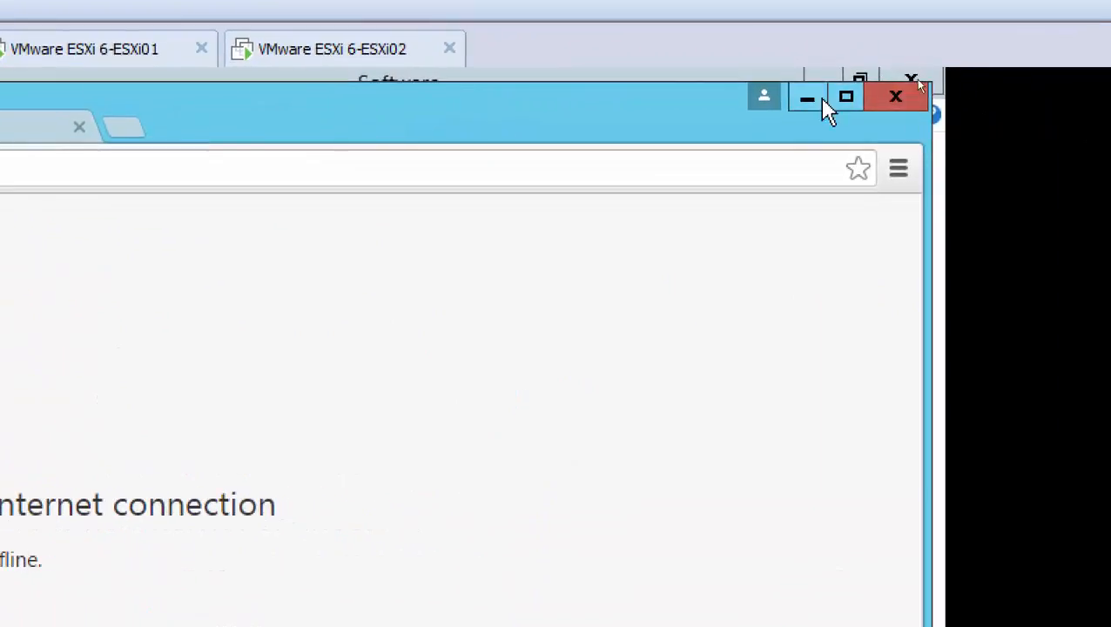
Maximize the Chrome window on VMVC, open Chrome's settings and show the advanced settings.
left_click(845, 97)
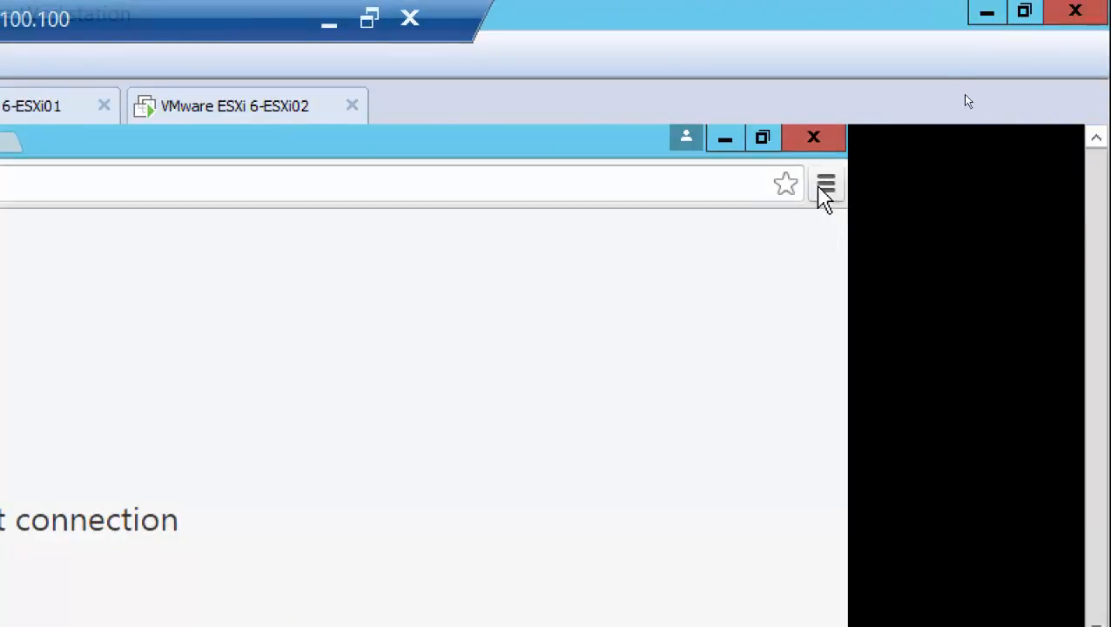
left_click(825, 187)
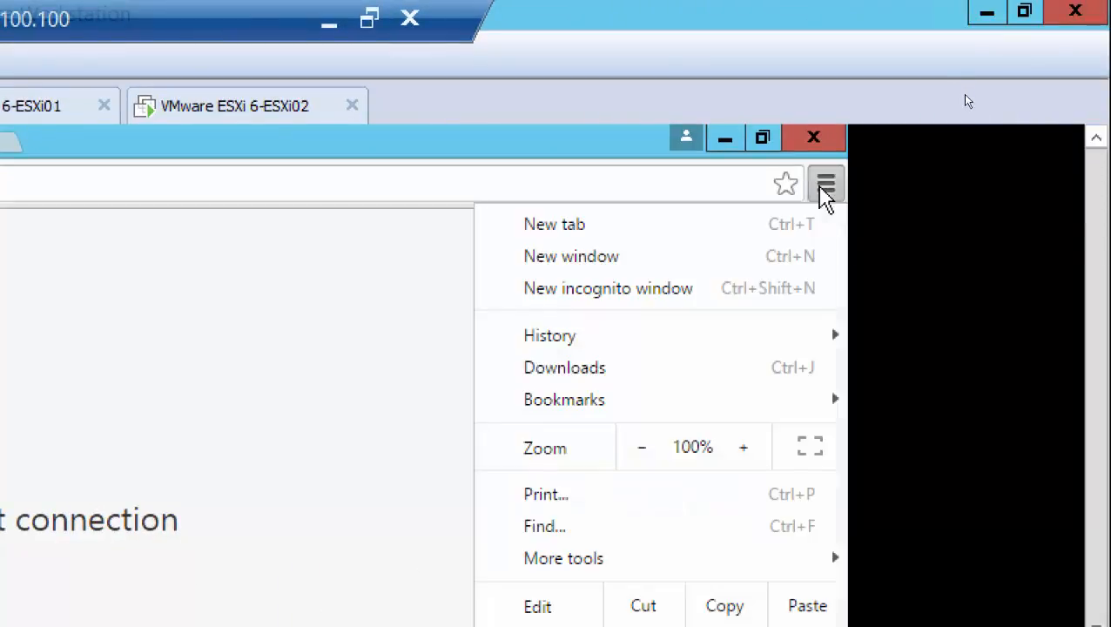
mouse_move(633, 340)
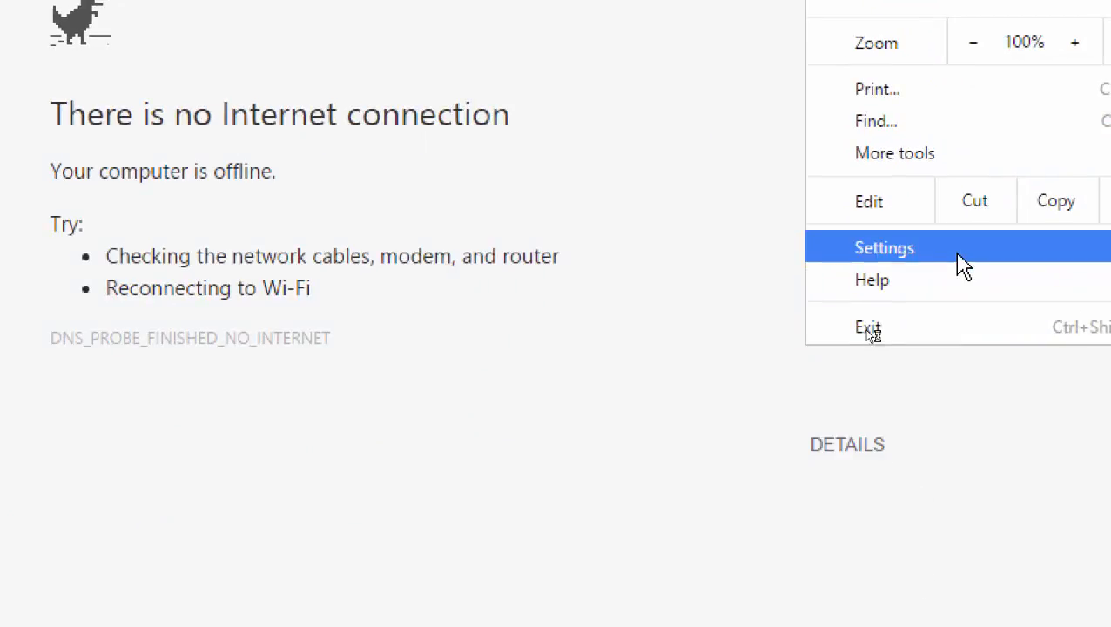
left_click(957, 263)
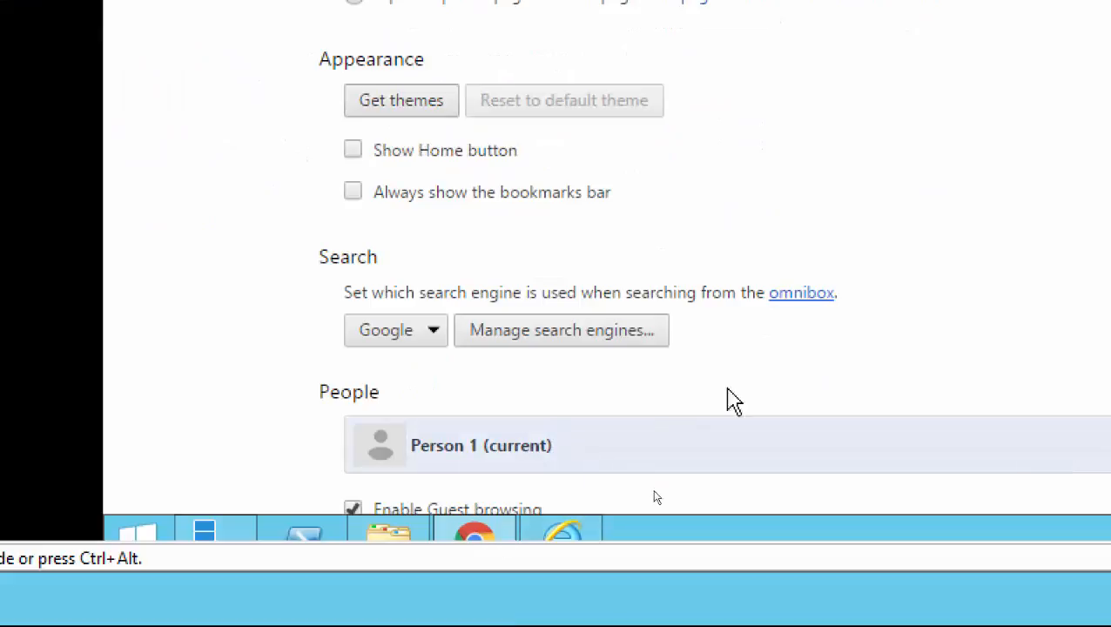
scroll(901, 322, "down", 3)
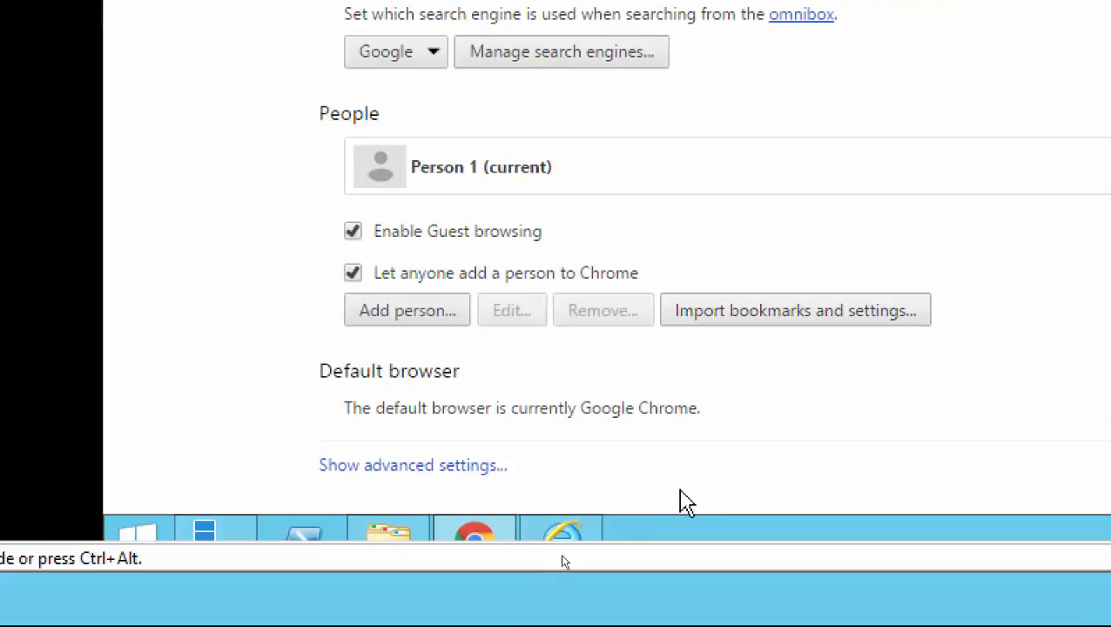
left_click(373, 468)
Open the computer's proxy settings from the Network section of Chrome's advanced settings.
scroll(752, 412, "down", 5)
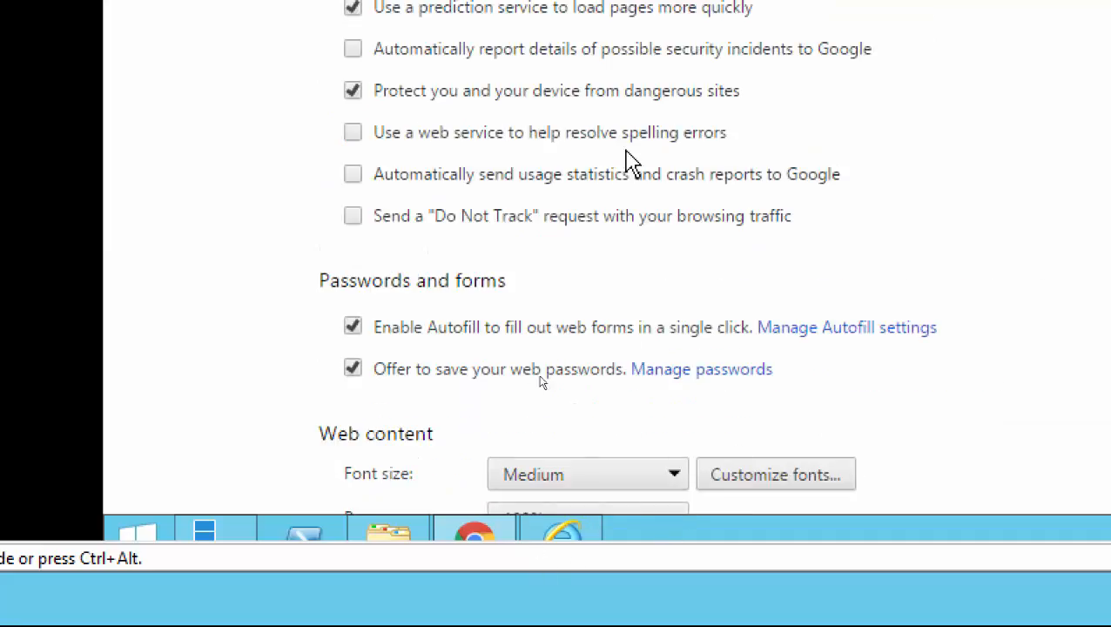
scroll(769, 287, "up", 5)
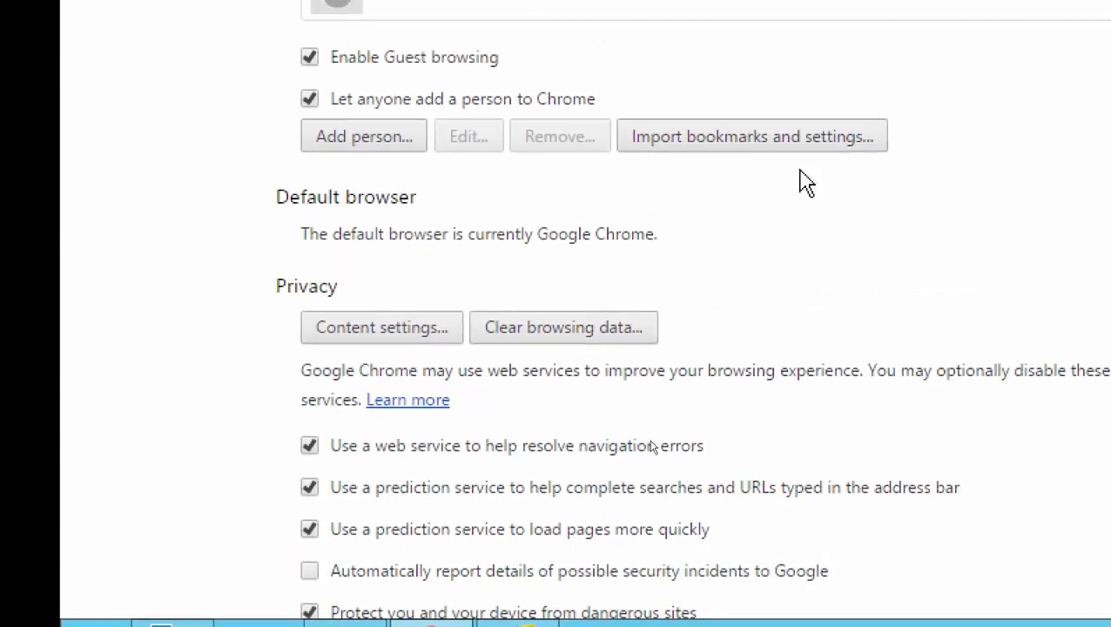
scroll(784, 486, "down", 5)
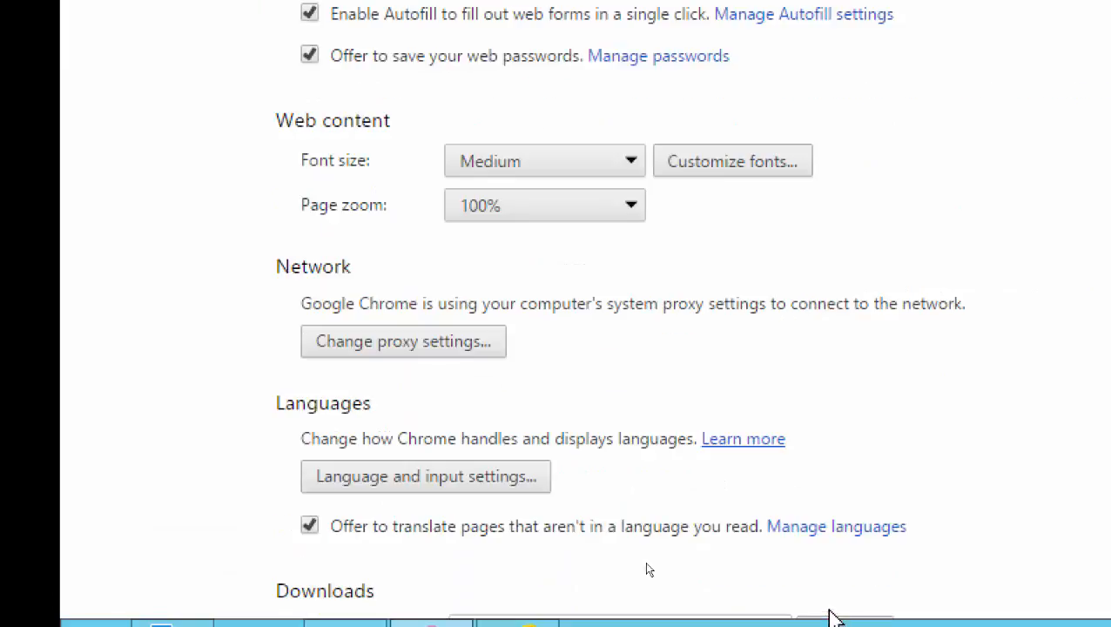
left_click(434, 352)
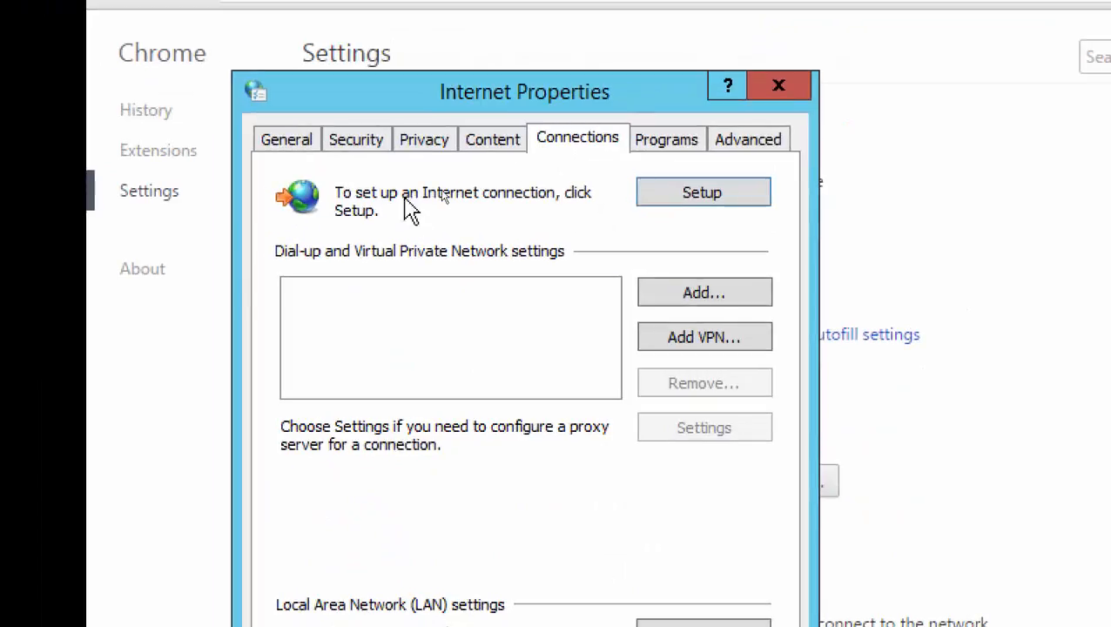
Review the websites listed in the Trusted sites security zone and close the Internet Properties dialogs.
left_click(351, 144)
left_click(527, 277)
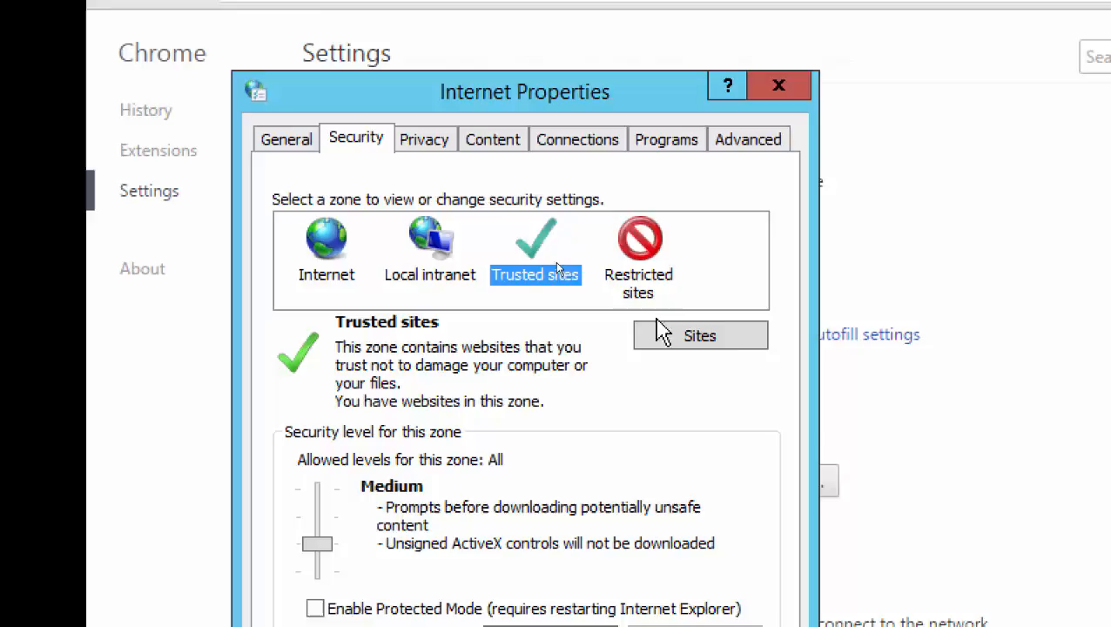
left_click(728, 364)
left_click(629, 450)
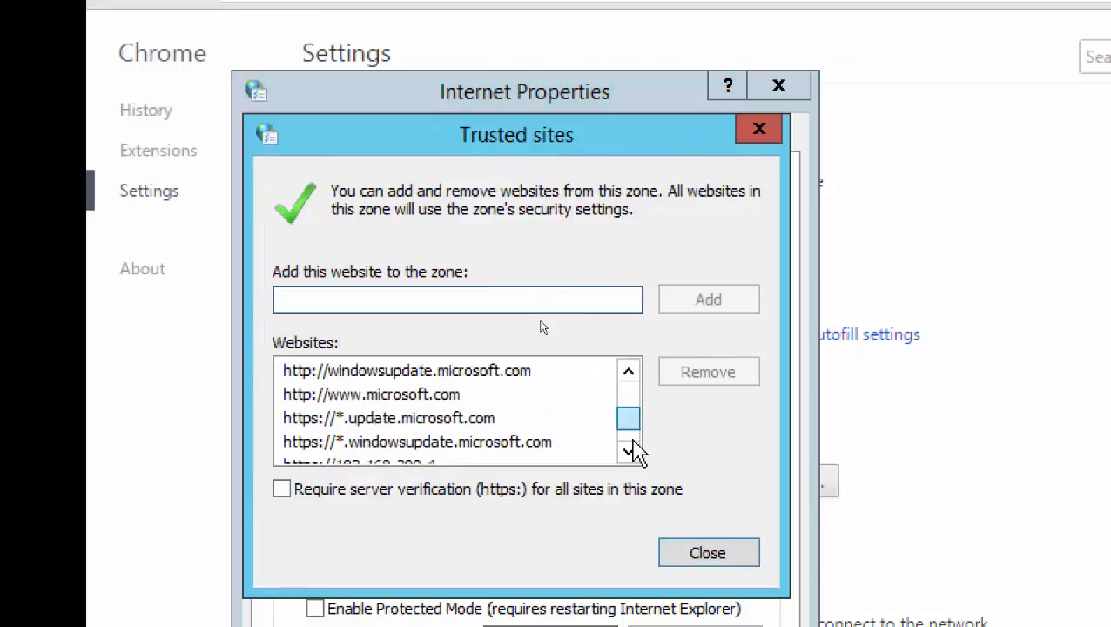
left_click(629, 450)
left_click(629, 371)
left_click(629, 371)
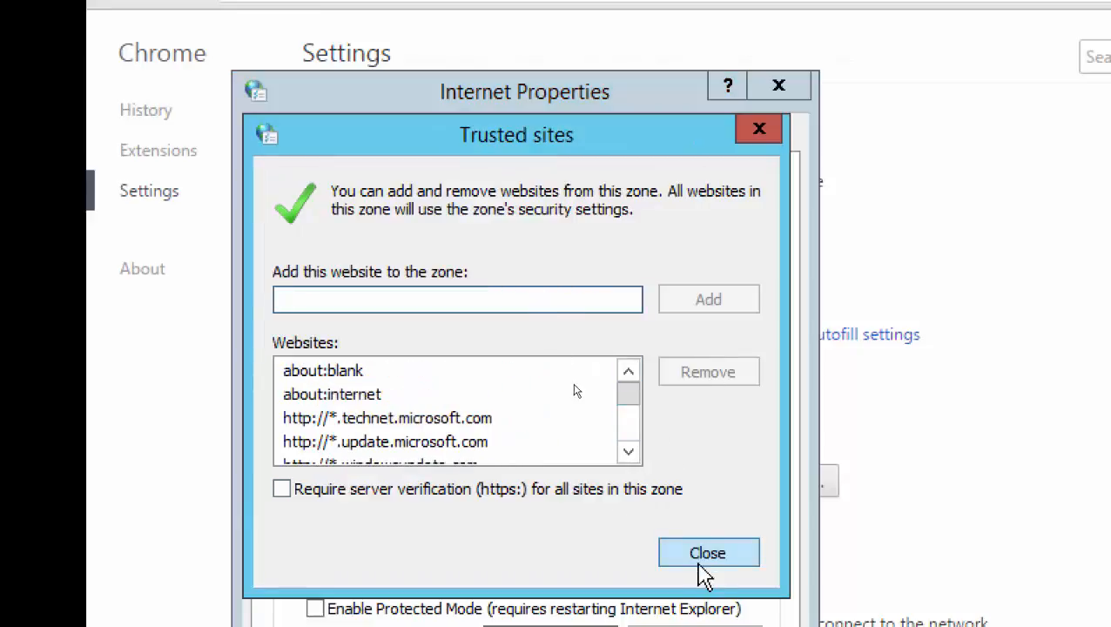
left_click(702, 554)
left_click(764, 72)
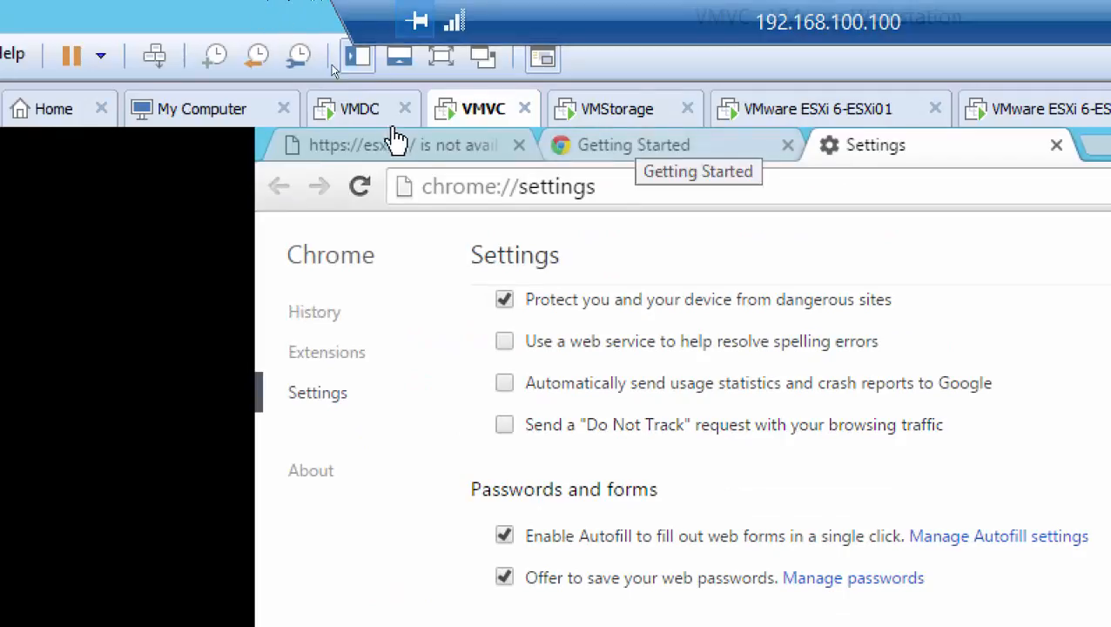
Switch to the VMDC virtual machine and unlock its signed-in session with the account password.
left_click(363, 108)
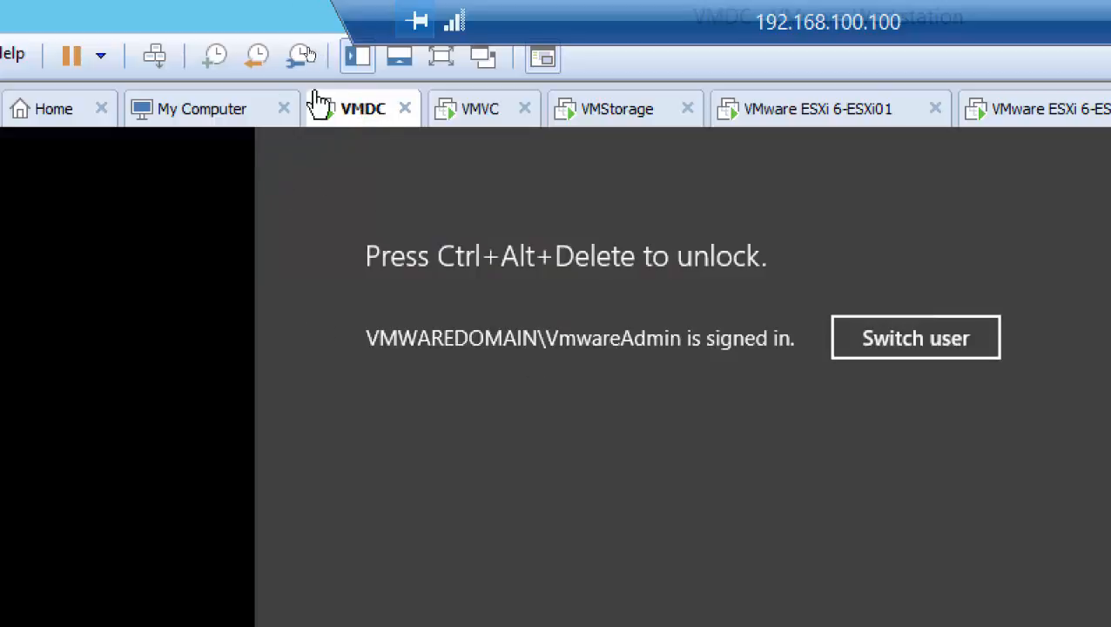
left_click(154, 56)
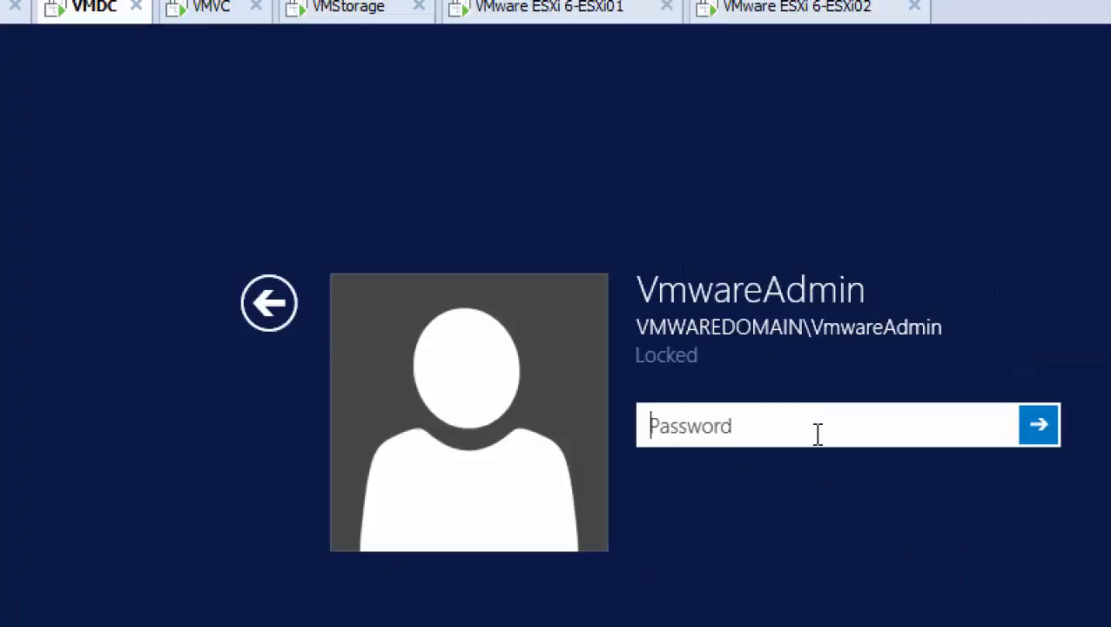
type("P")
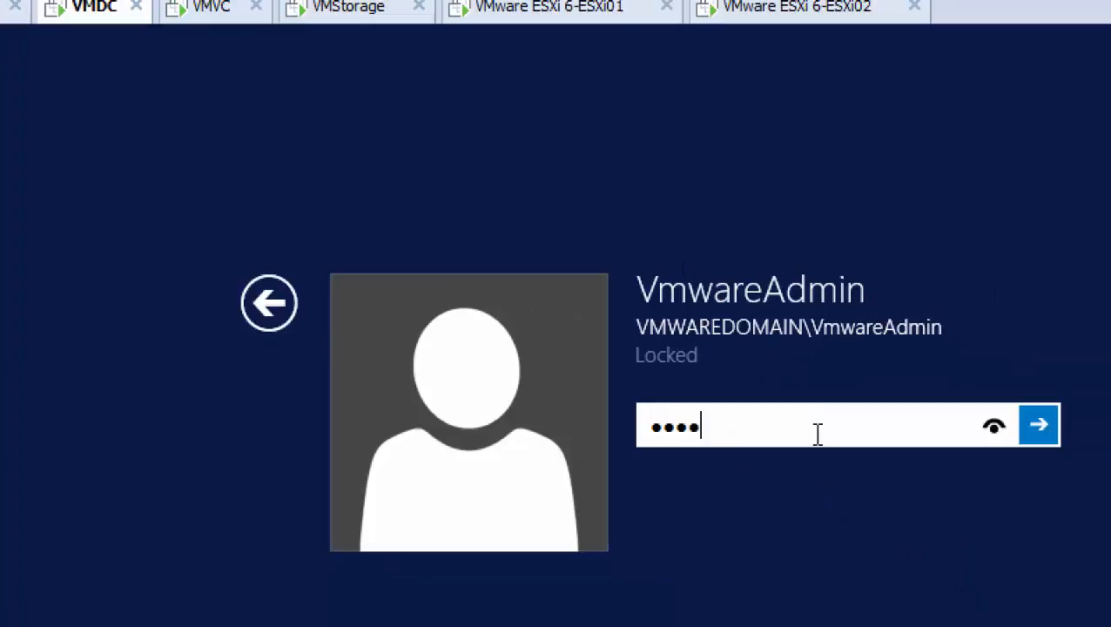
key("Return")
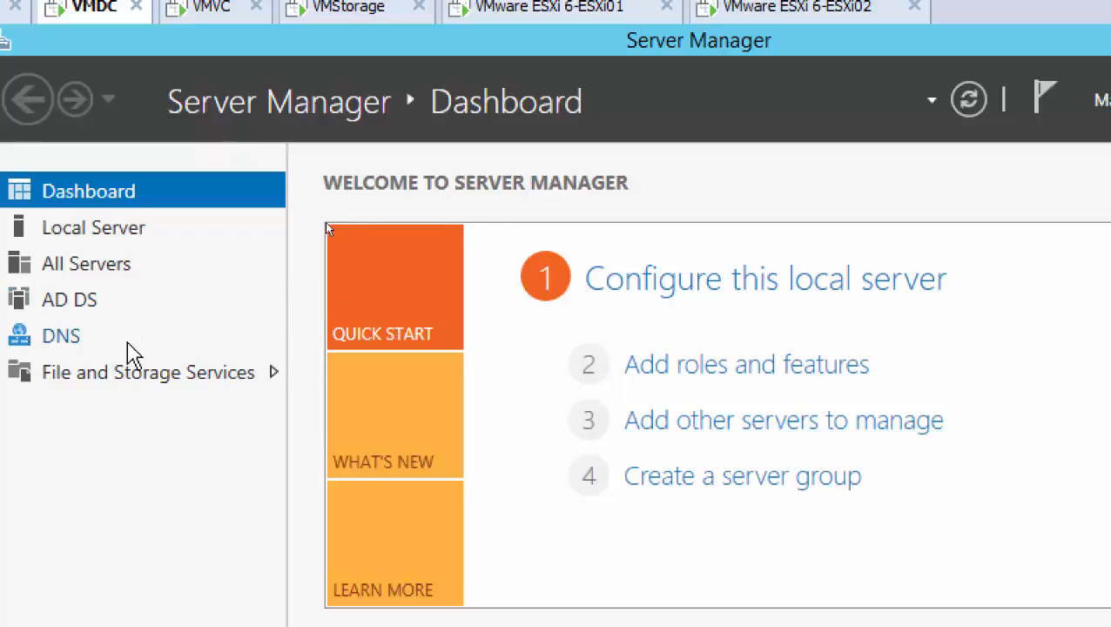
Show the DNS server role in Server Manager and launch the DNS management console.
left_click(69, 337)
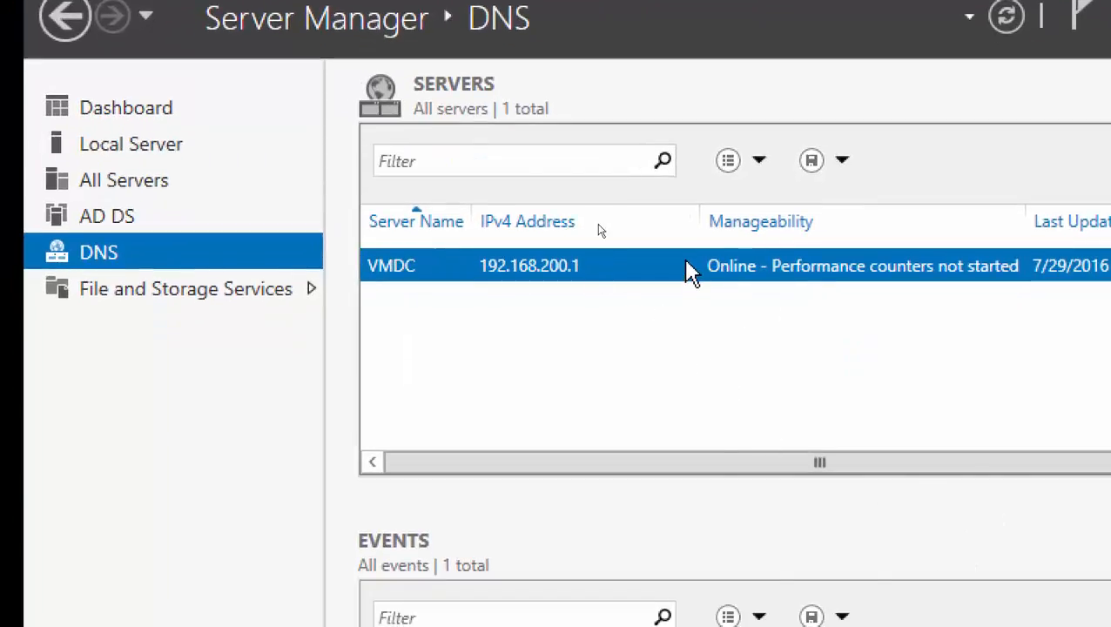
right_click(687, 261)
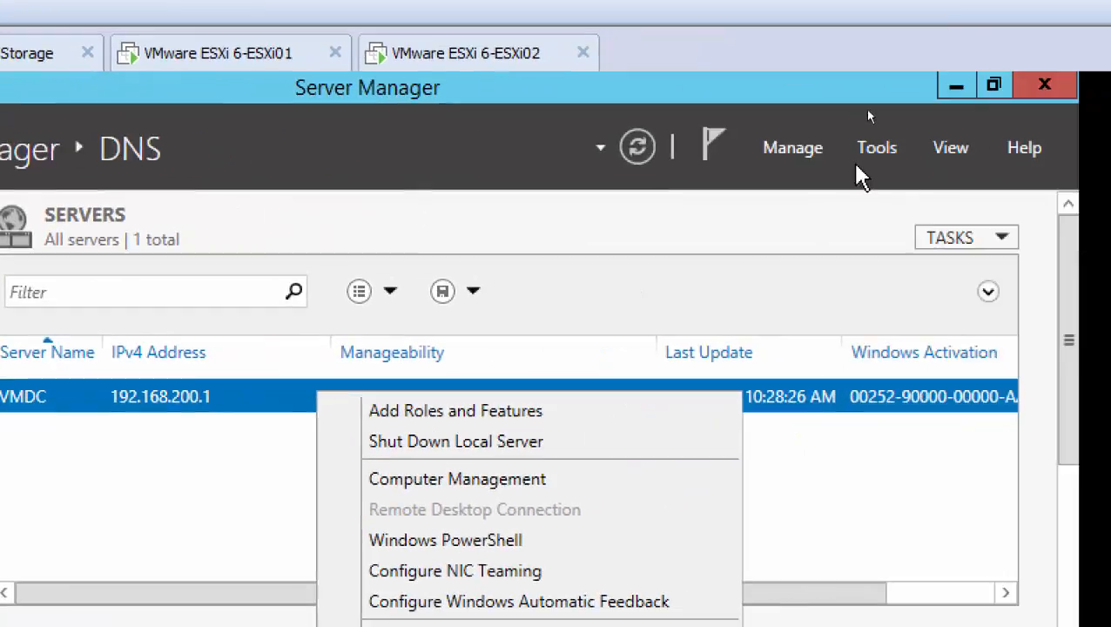
left_click(869, 153)
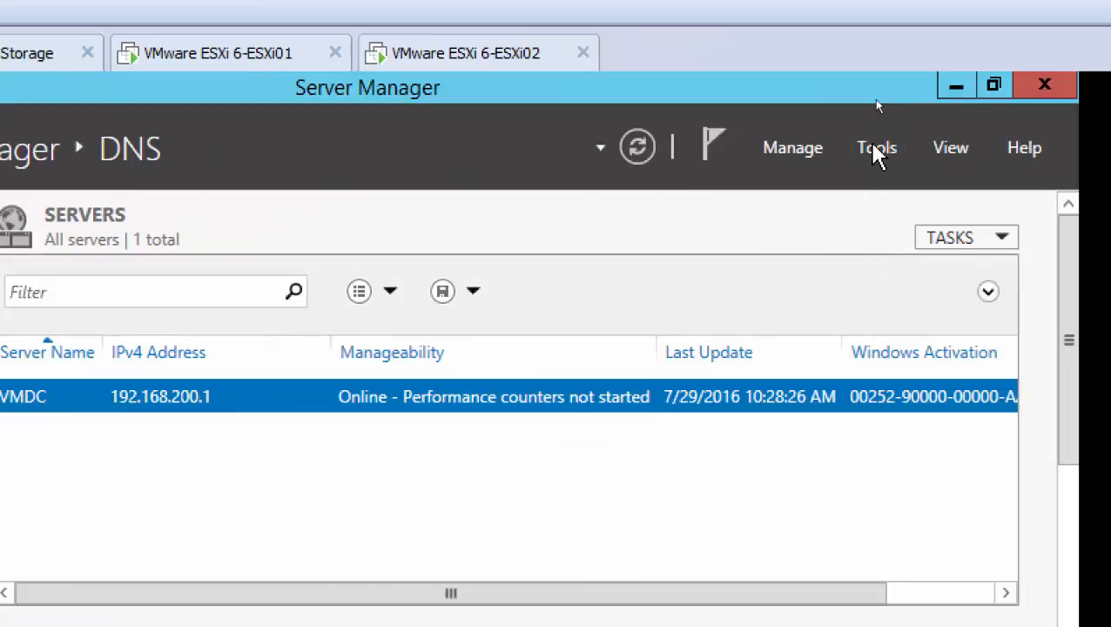
left_click(874, 148)
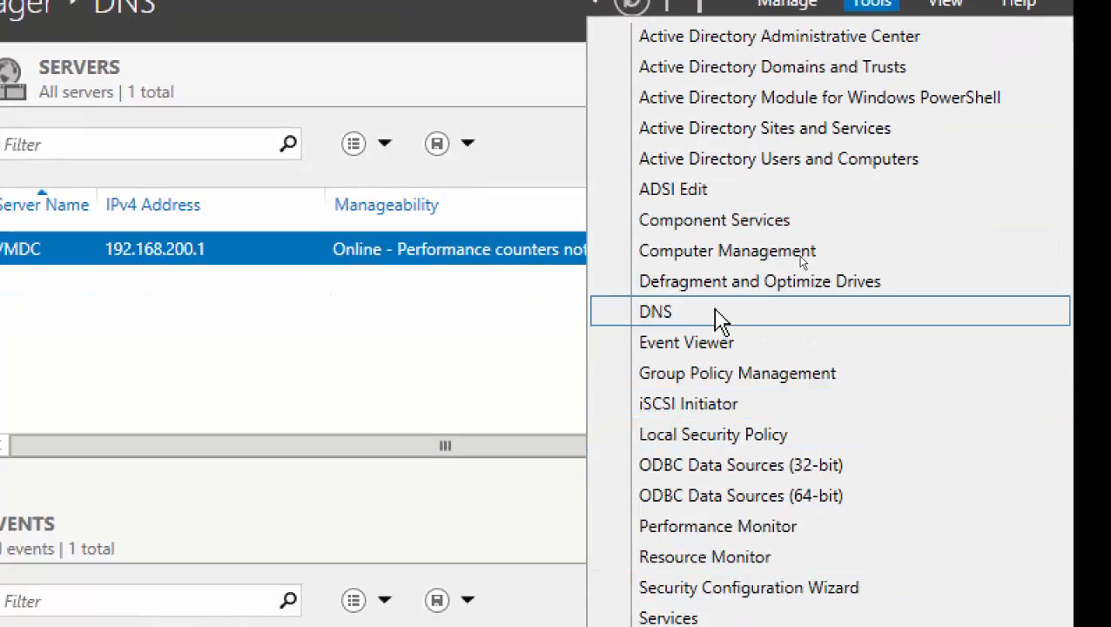
left_click(720, 317)
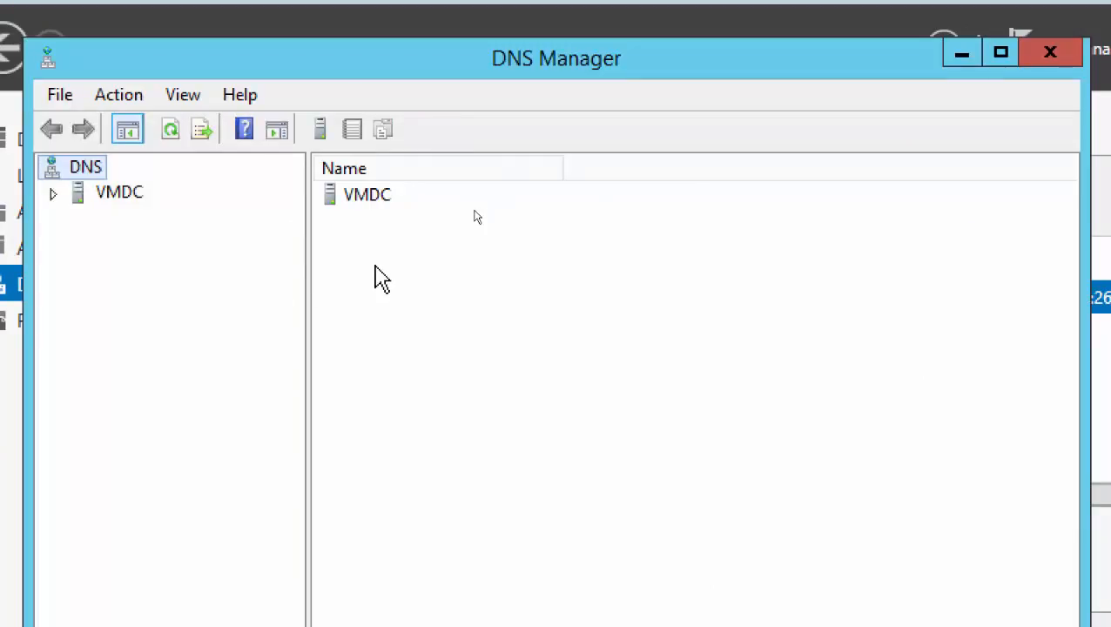
Expand VMDC's forward lookup zone VmwareDomain.local and check the ESXi01 and ESXi02 host records.
left_click(54, 195)
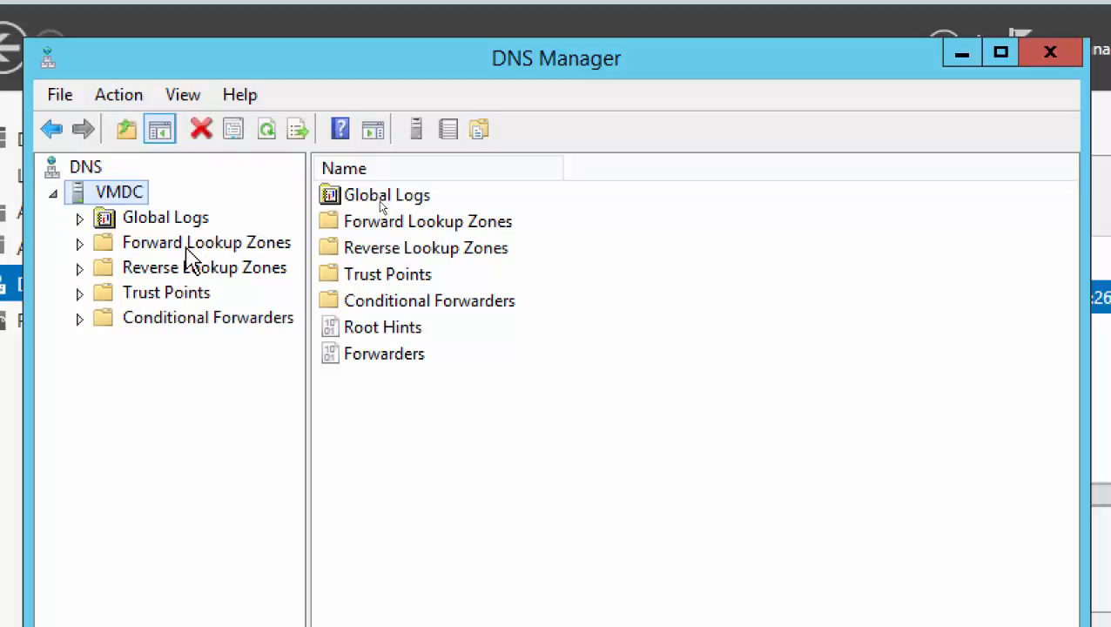
double_click(188, 249)
double_click(201, 294)
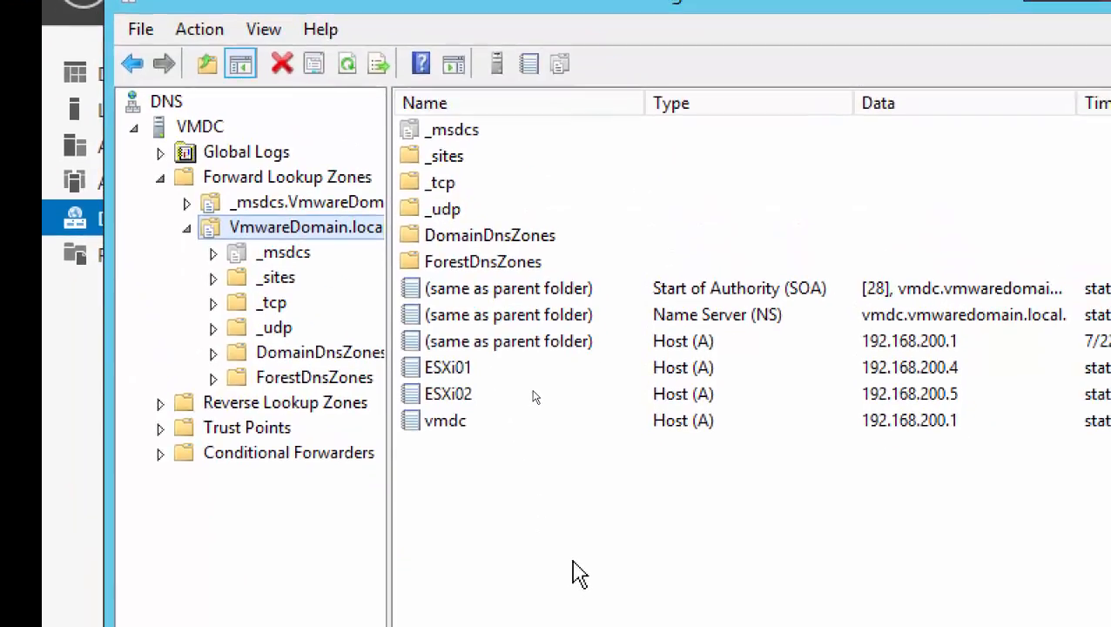
left_click(463, 373)
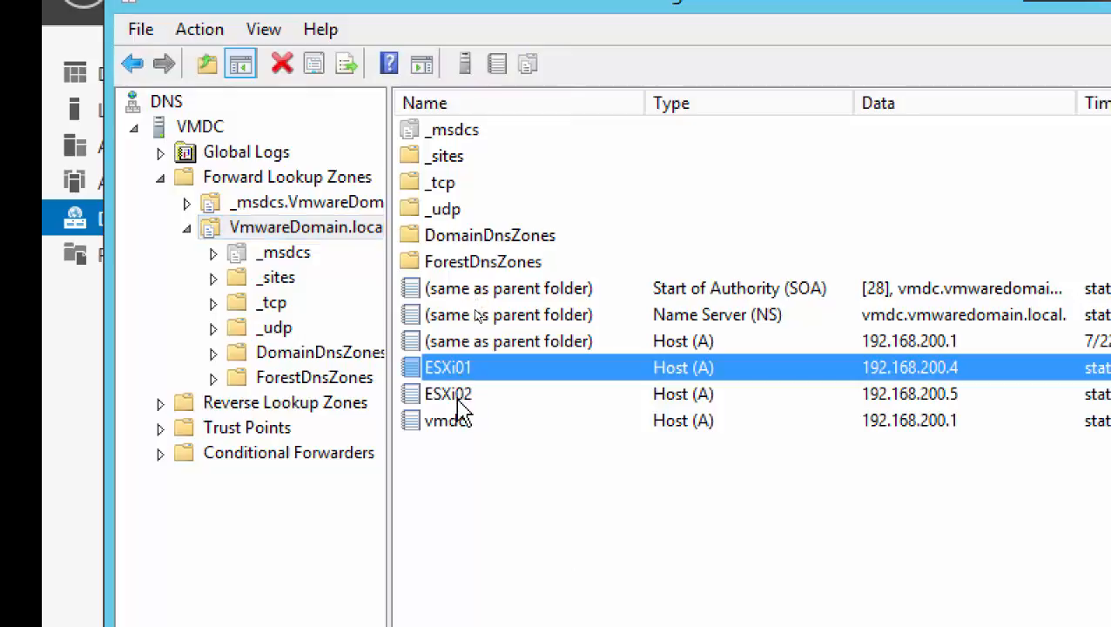
left_click(459, 397)
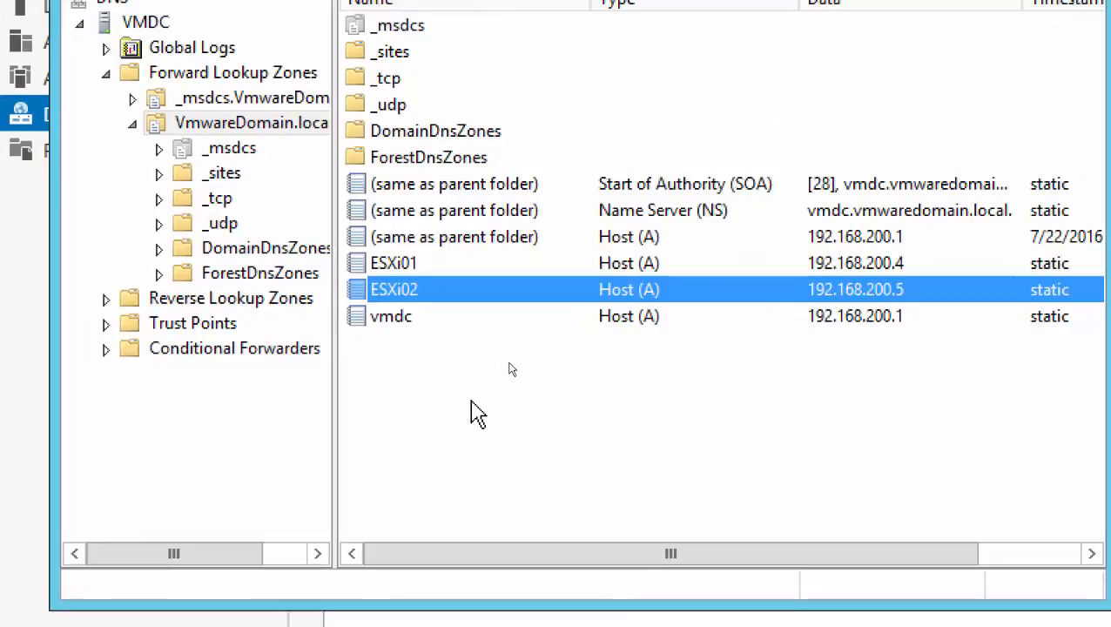
left_click(440, 391)
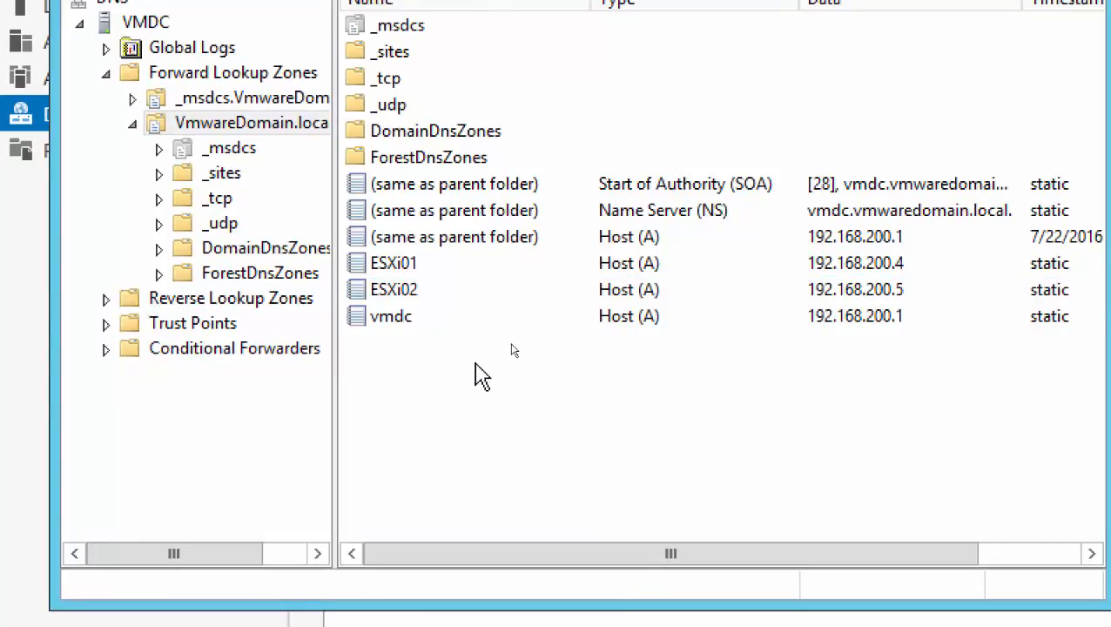
Fill in a new host record named Esxi01 with IP address 192.168.200.4 in the VmwareDomain.local zone, then cancel it.
right_click(513, 357)
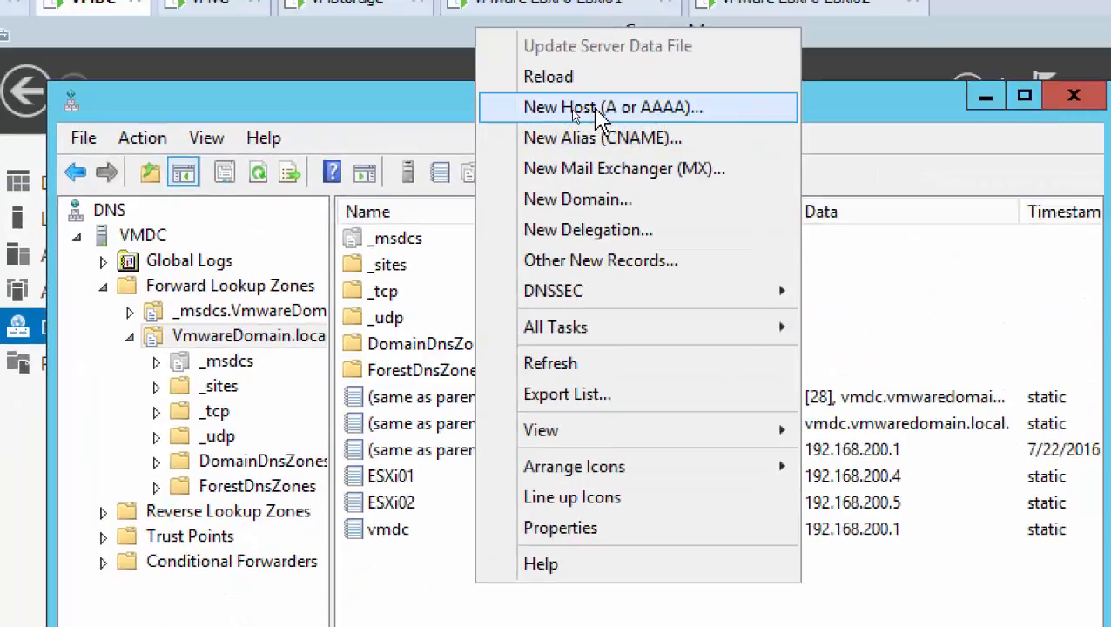
left_click(593, 110)
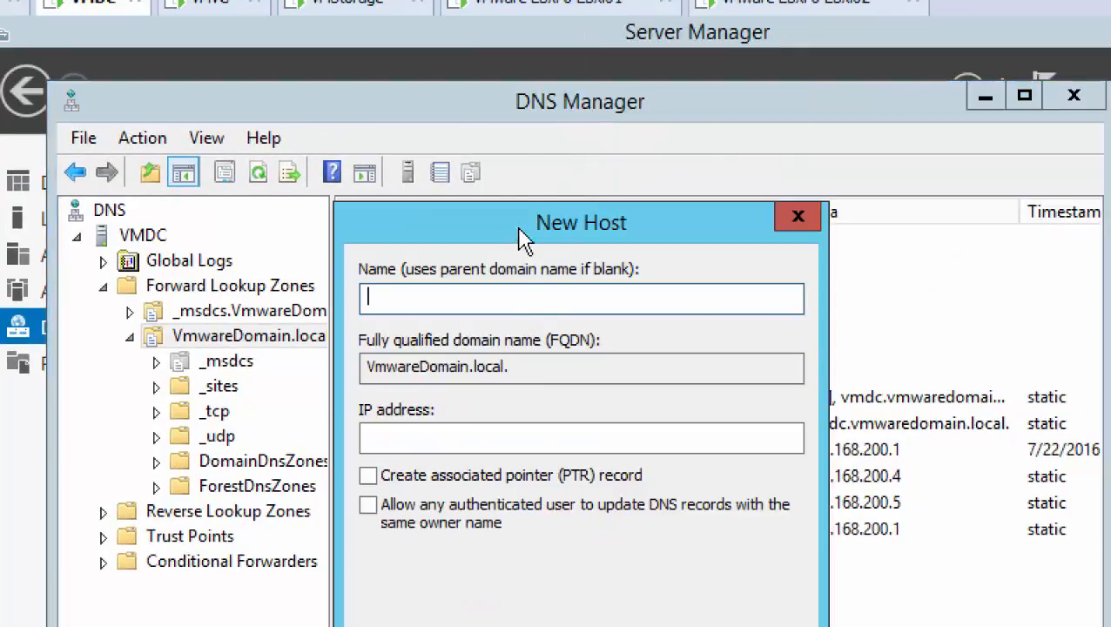
left_click_drag(522, 235, 800, 287)
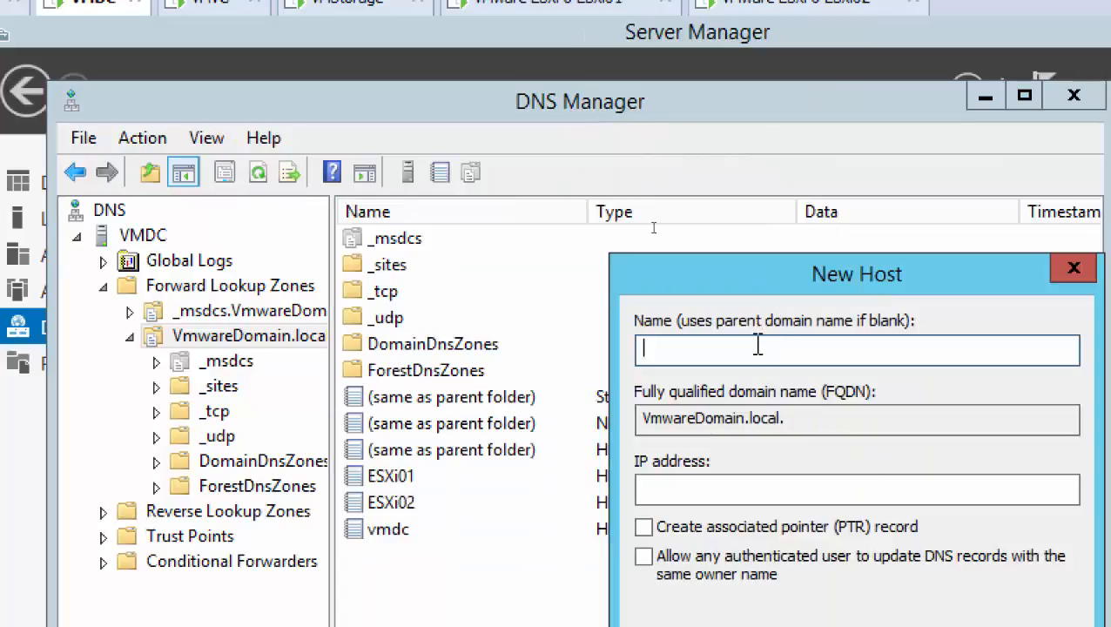
type("Esx")
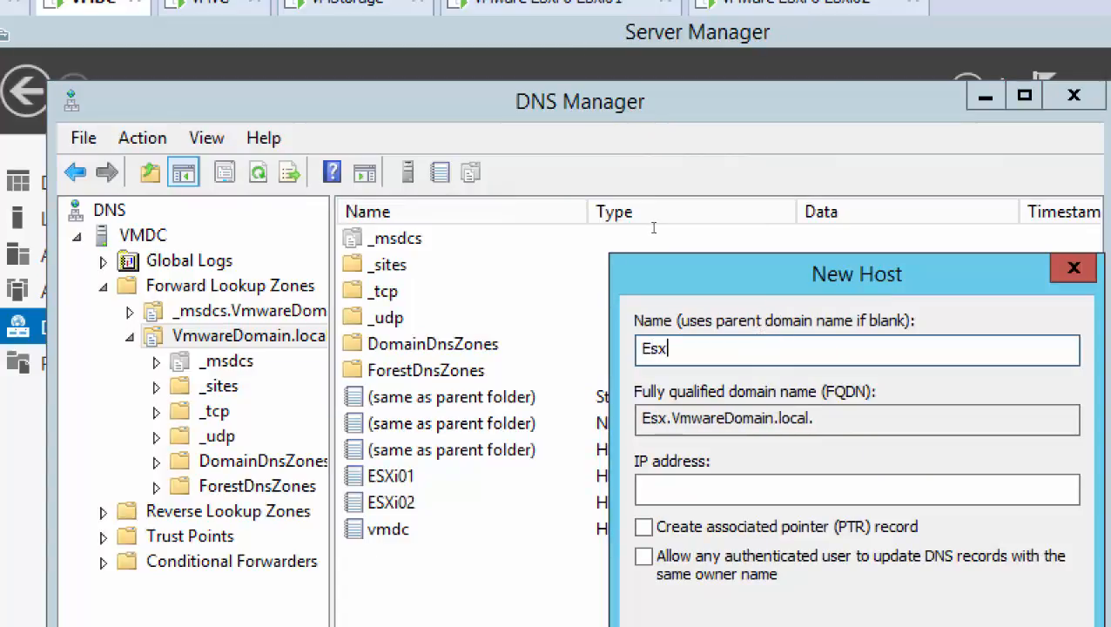
type("i01")
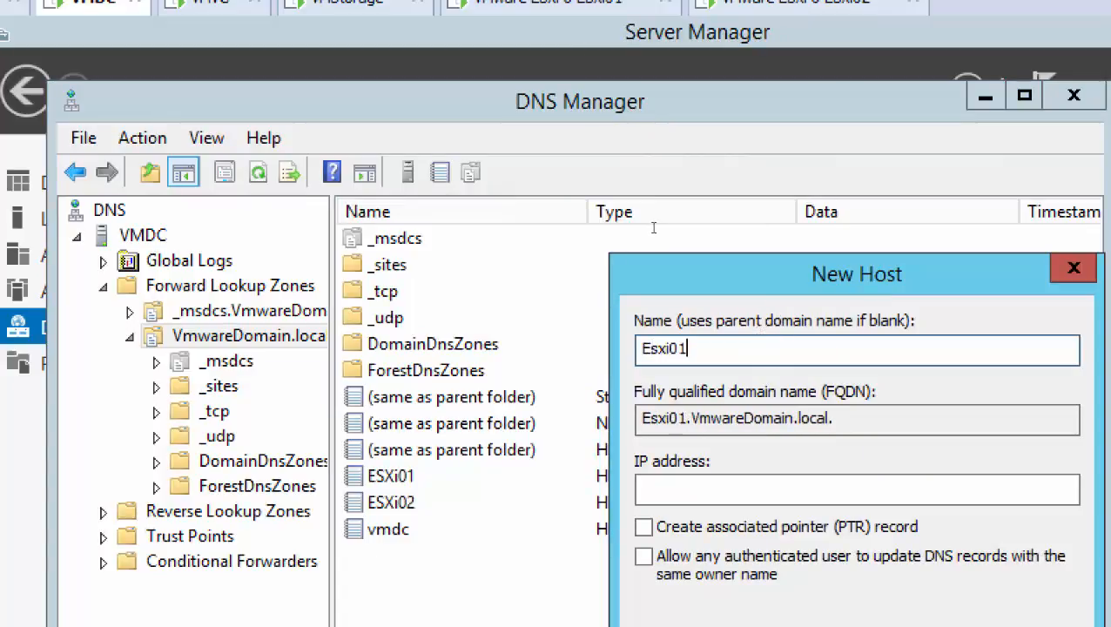
key("Tab")
key("Tab")
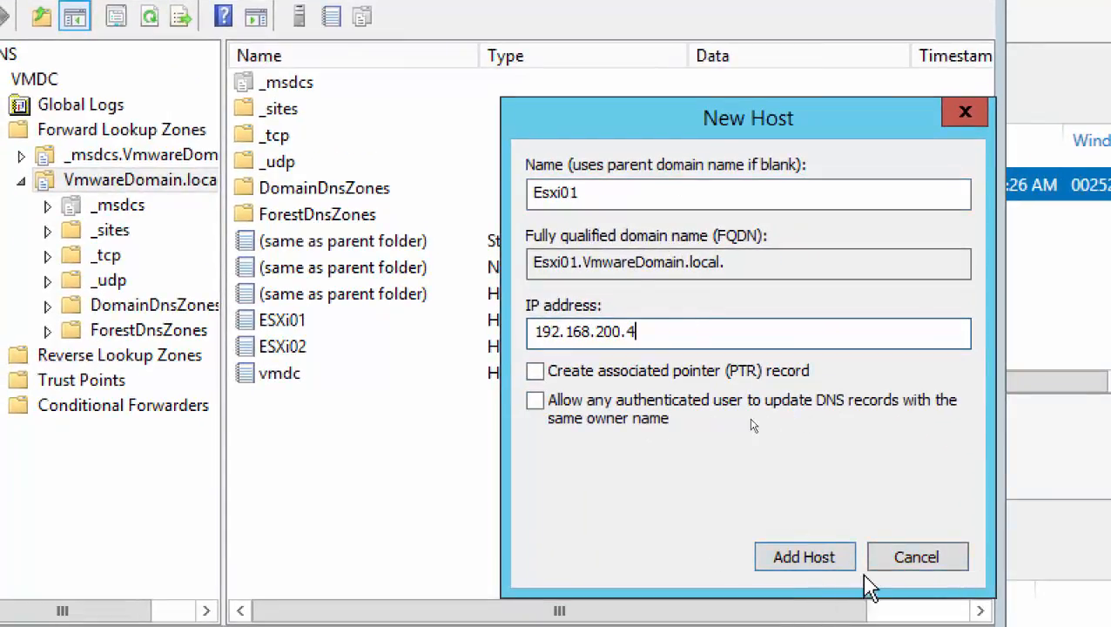
left_click(915, 580)
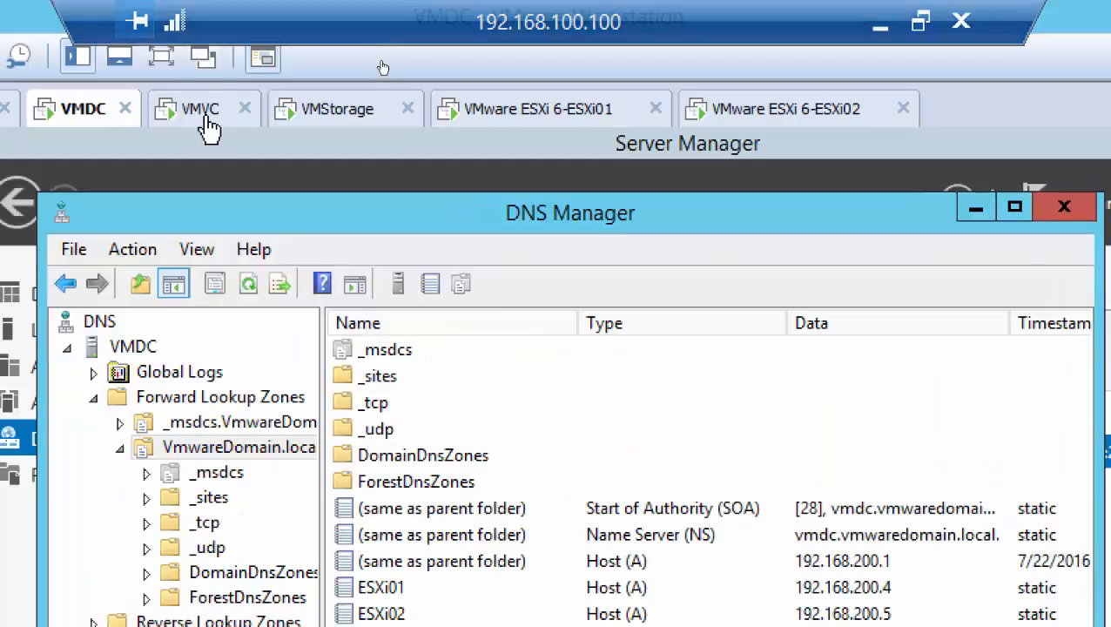
Switch back to the VMVC virtual machine.
left_click(209, 12)
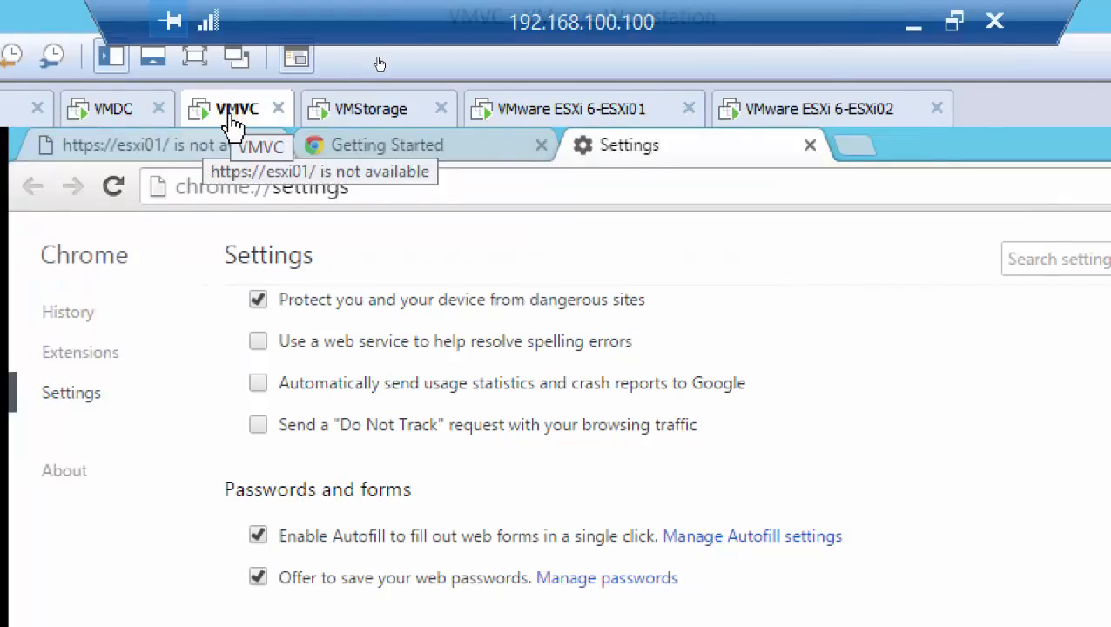
Show the Local Server properties of VMVC in Server Manager.
right_click(232, 115)
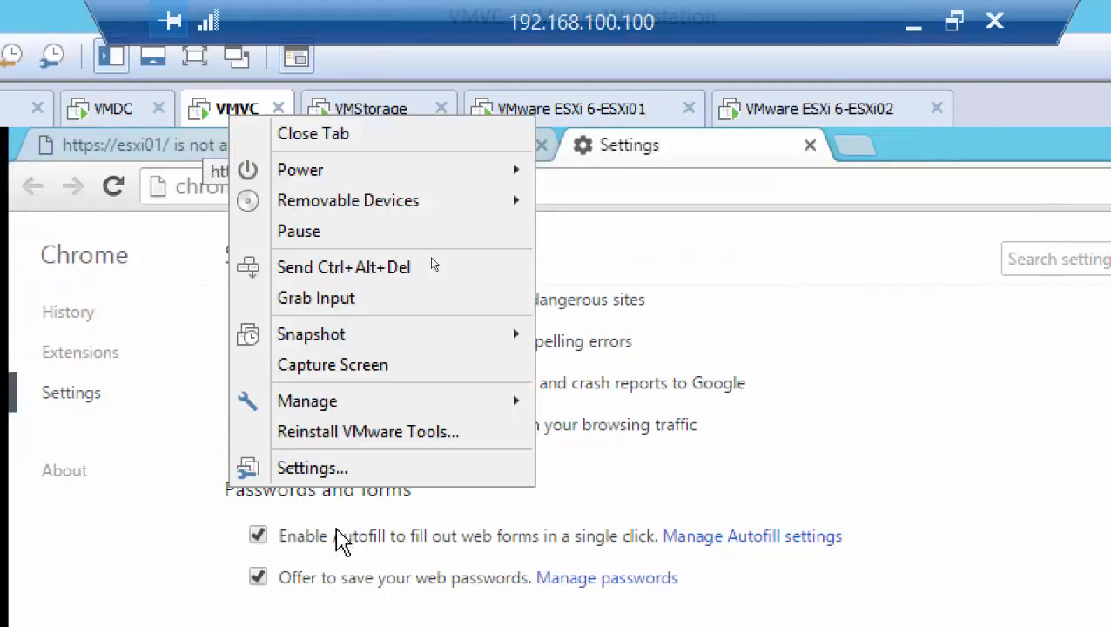
left_click(151, 424)
left_click(82, 522)
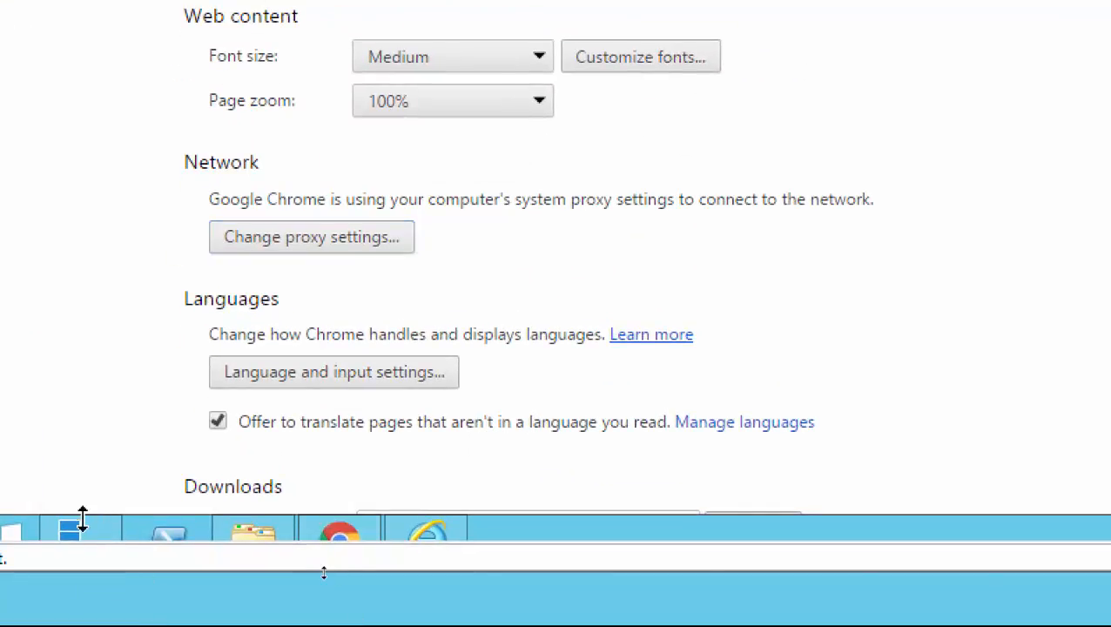
left_click(79, 532)
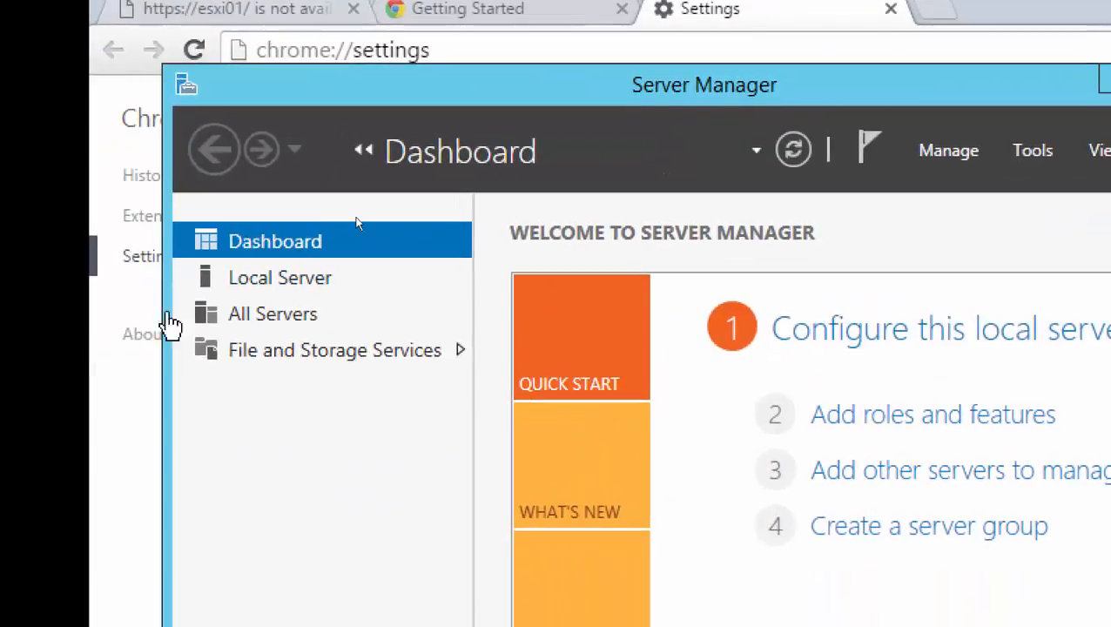
left_click(283, 292)
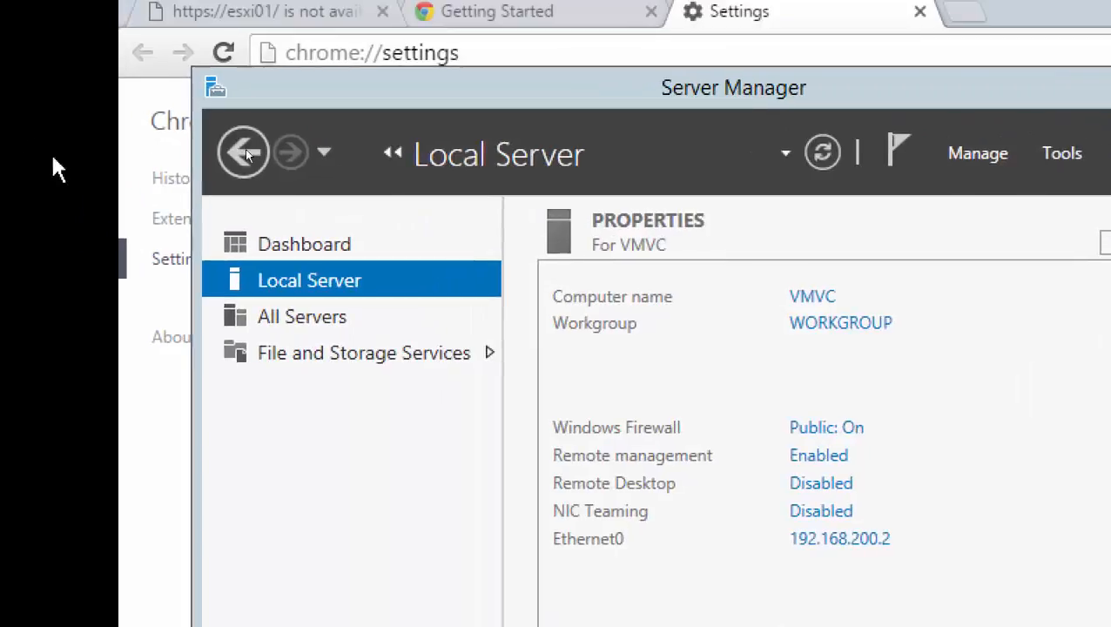
Open VMVC's computer name and domain membership settings and try to join the domain netplusdomain.local.
left_click(840, 323)
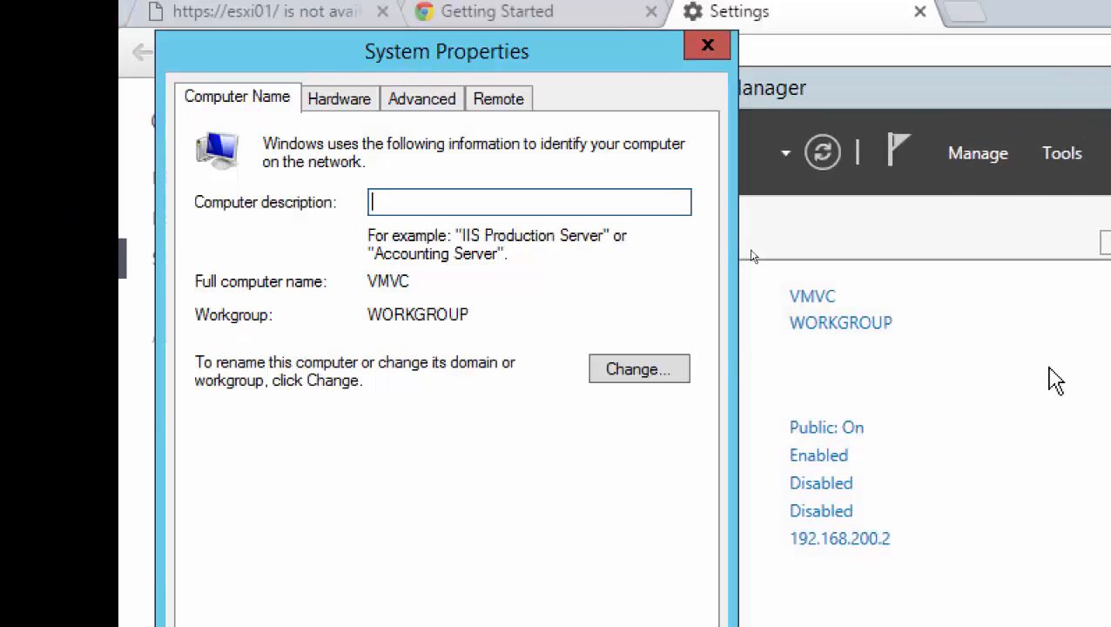
left_click(634, 377)
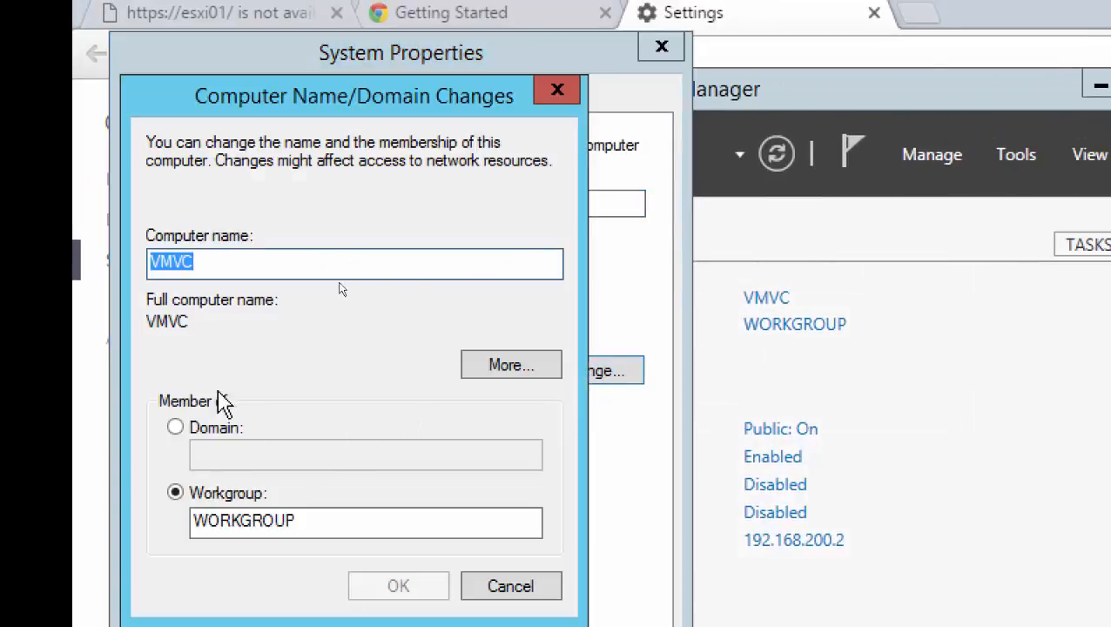
left_click(207, 427)
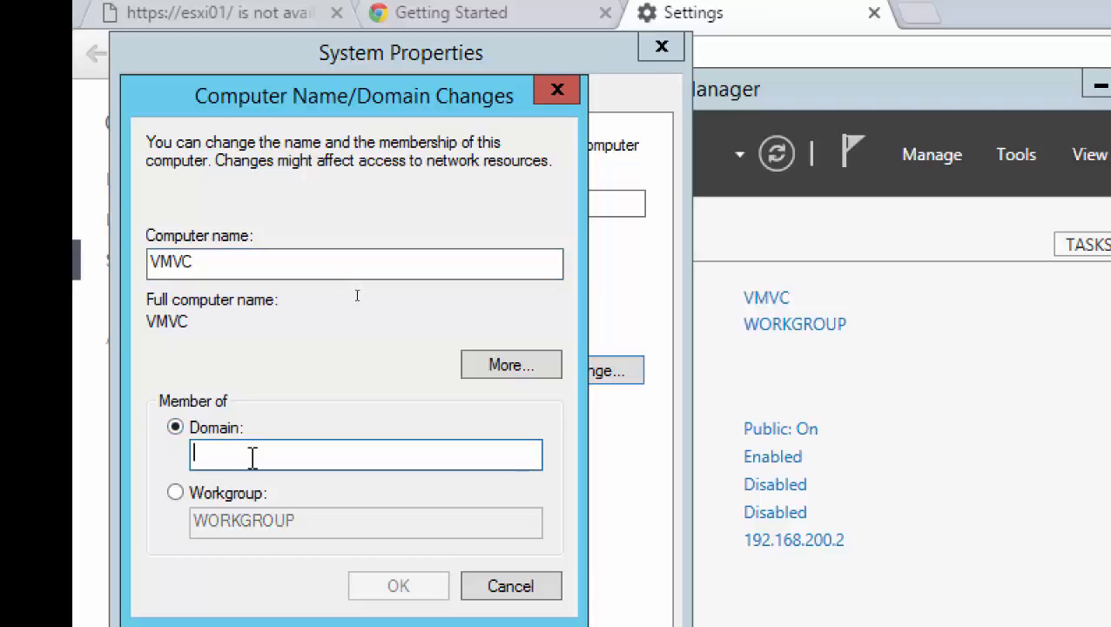
type("netplusdomain.local")
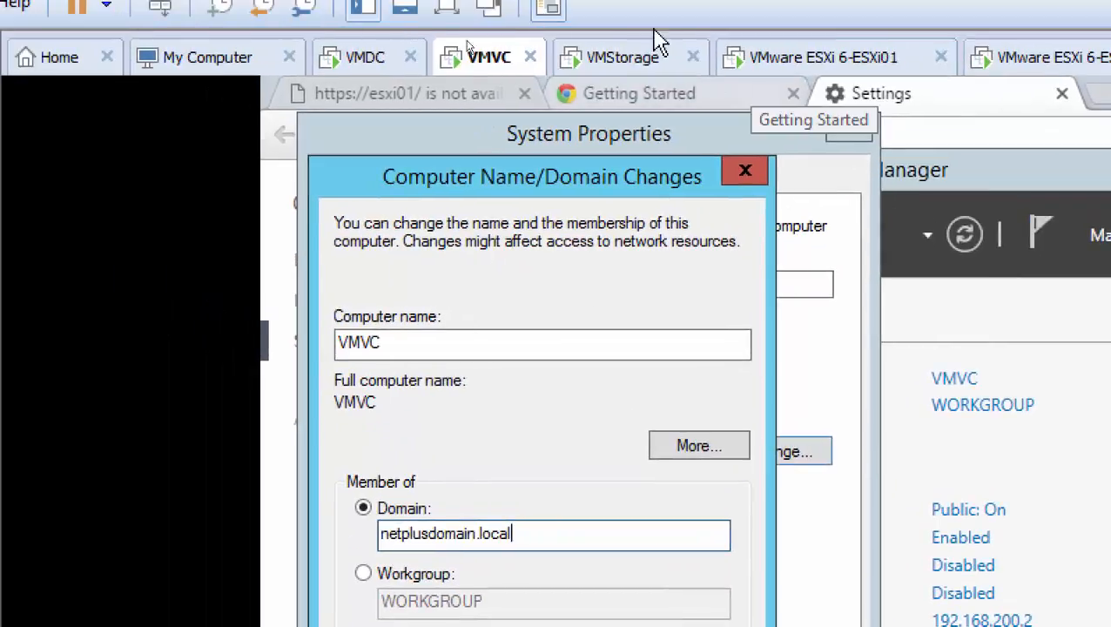
Look at VMDC's DNS records, return to VMVC and check the IPv4 address and DNS server settings of its Ethernet0 connection.
left_click(364, 58)
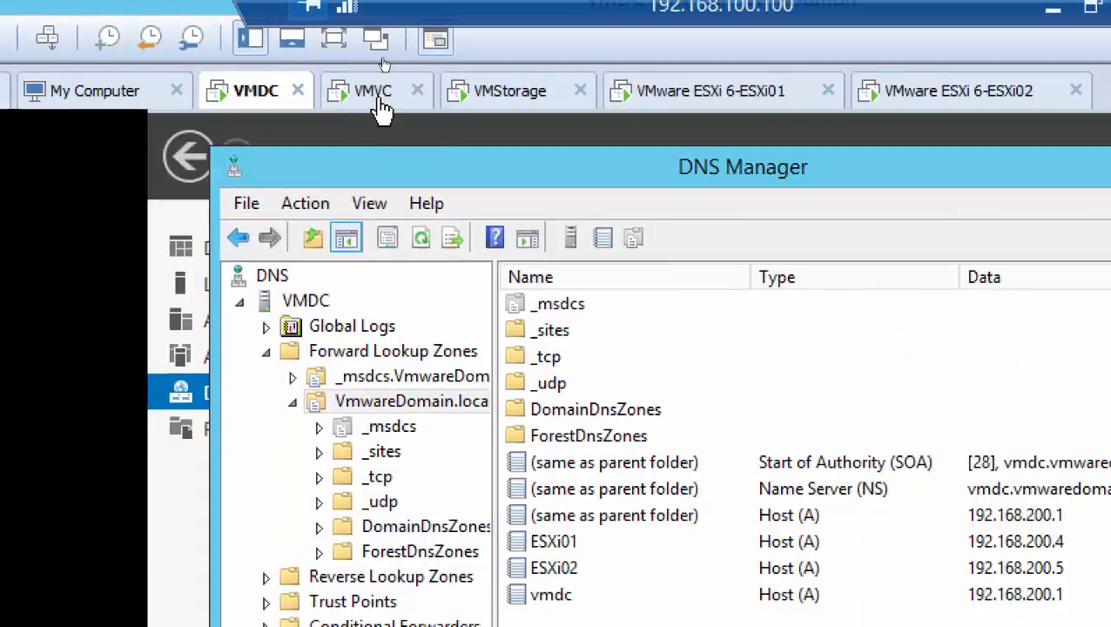
left_click(383, 109)
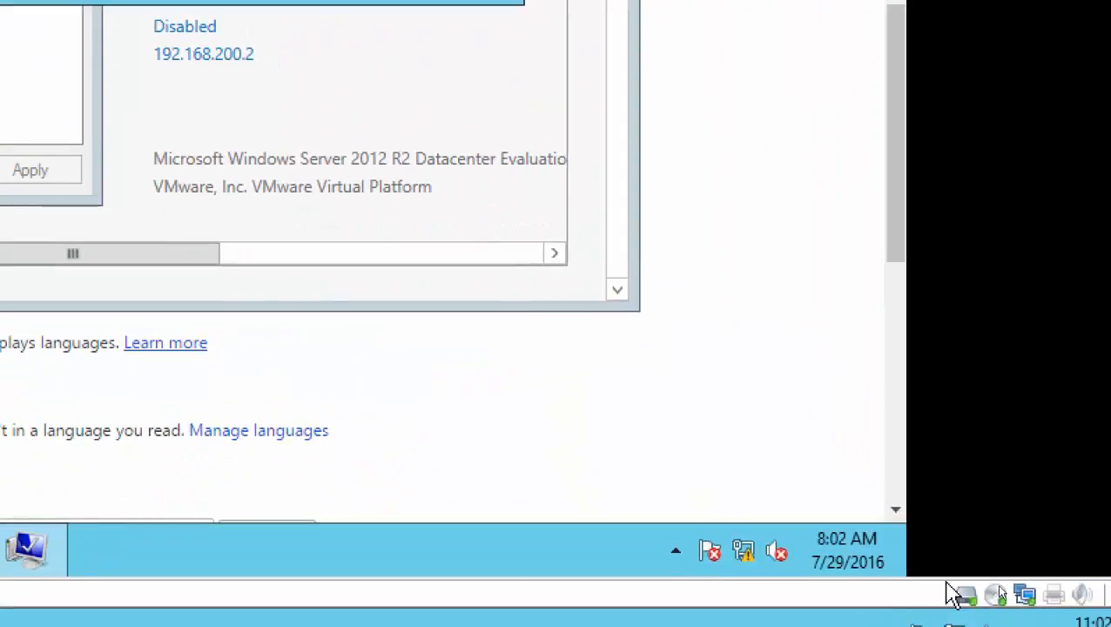
right_click(743, 553)
left_click(741, 533)
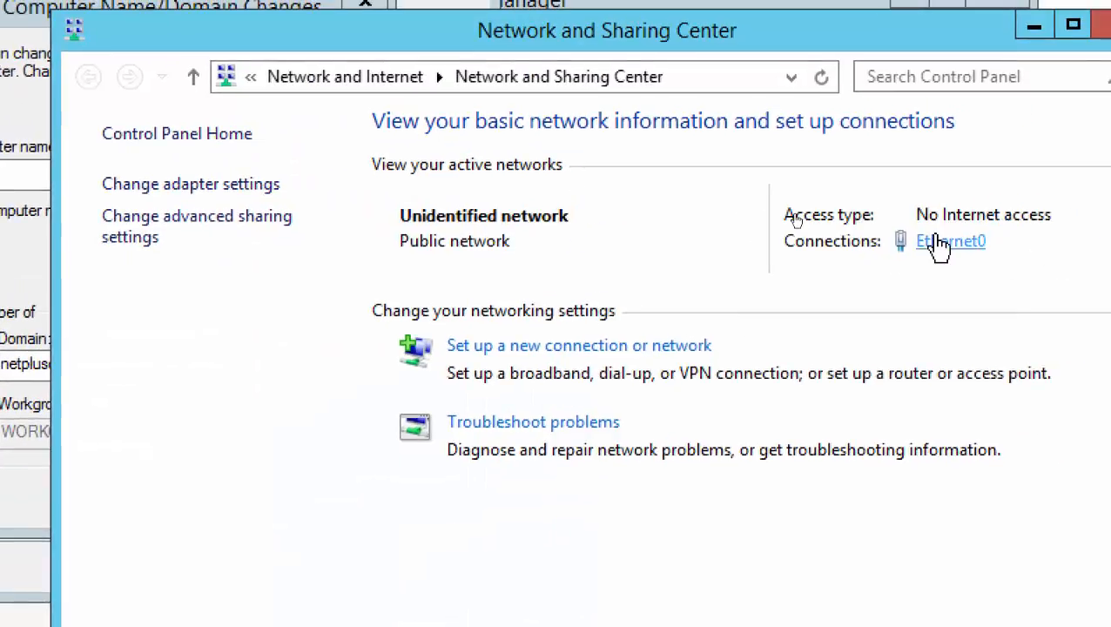
left_click(1026, 233)
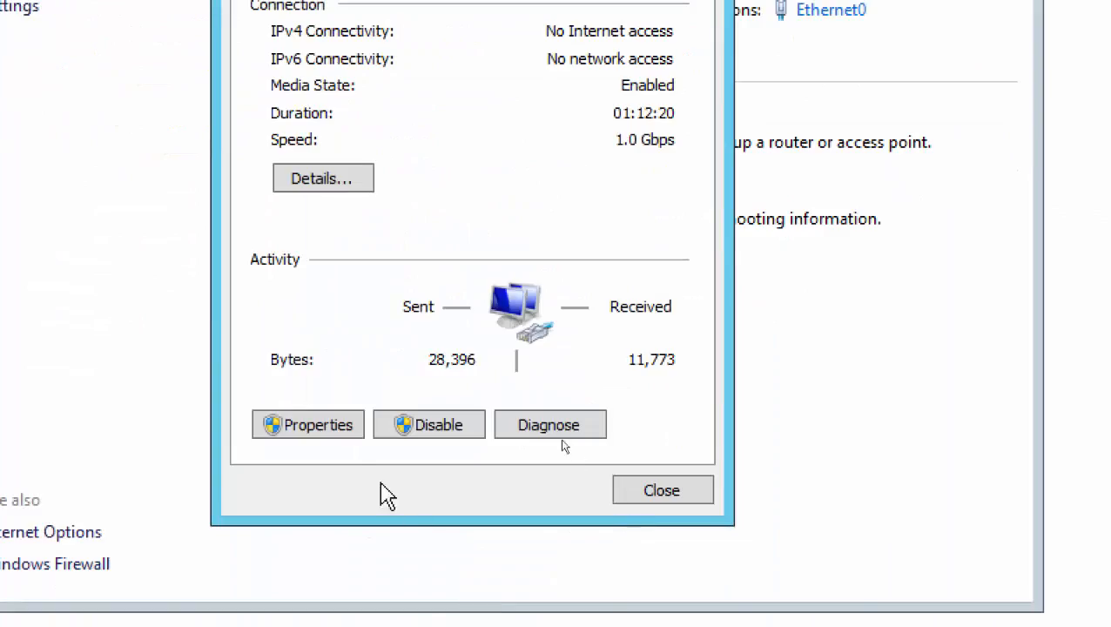
left_click(309, 425)
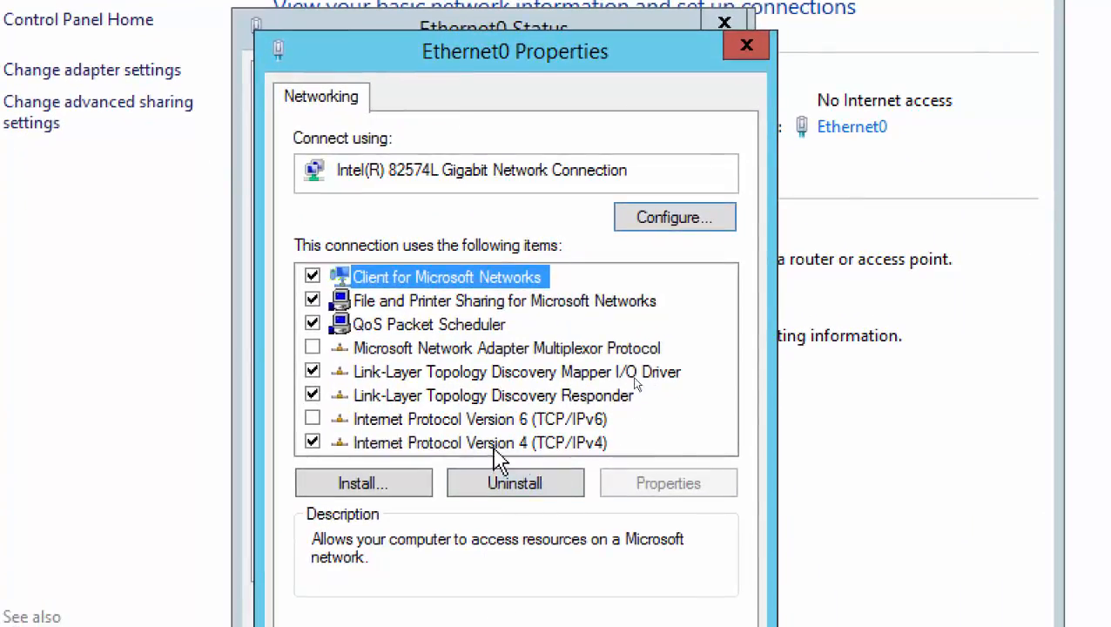
double_click(542, 446)
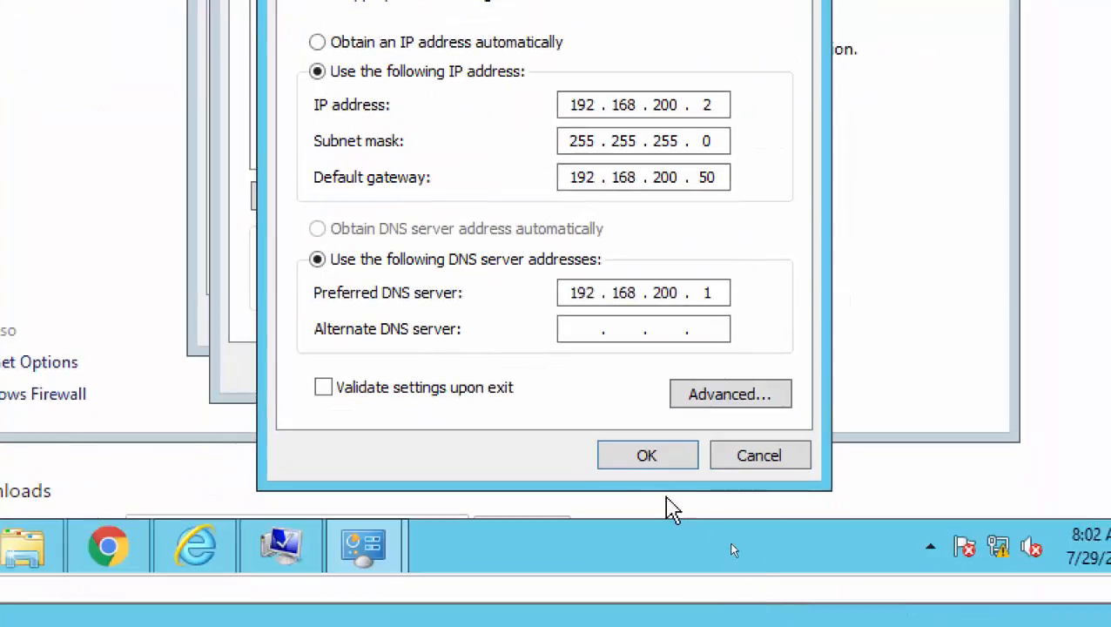
left_click(644, 626)
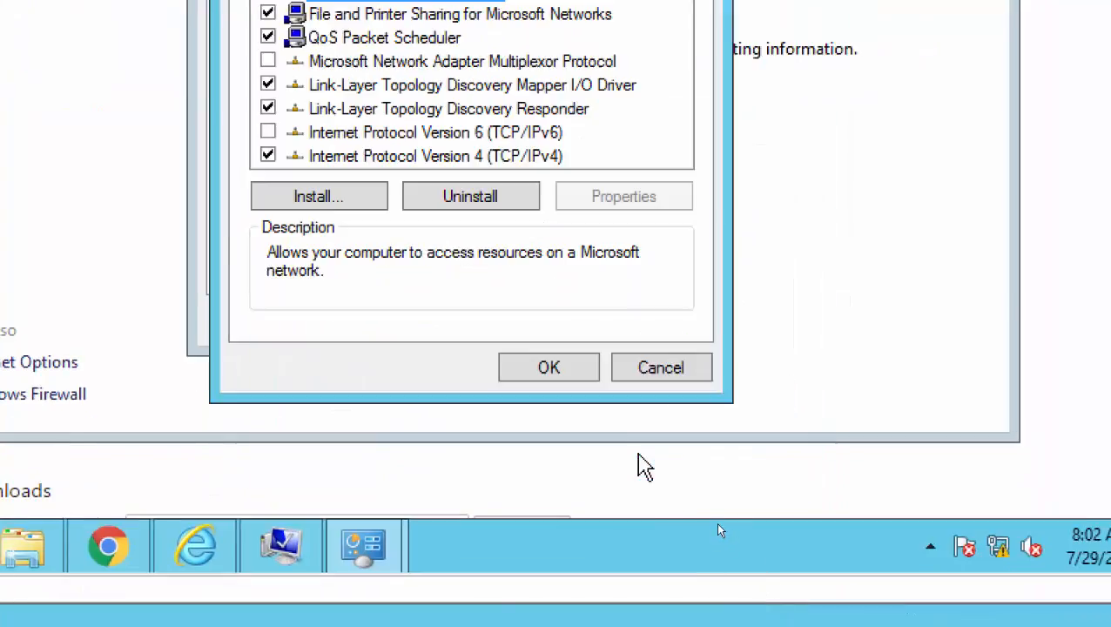
left_click(557, 380)
left_click(629, 320)
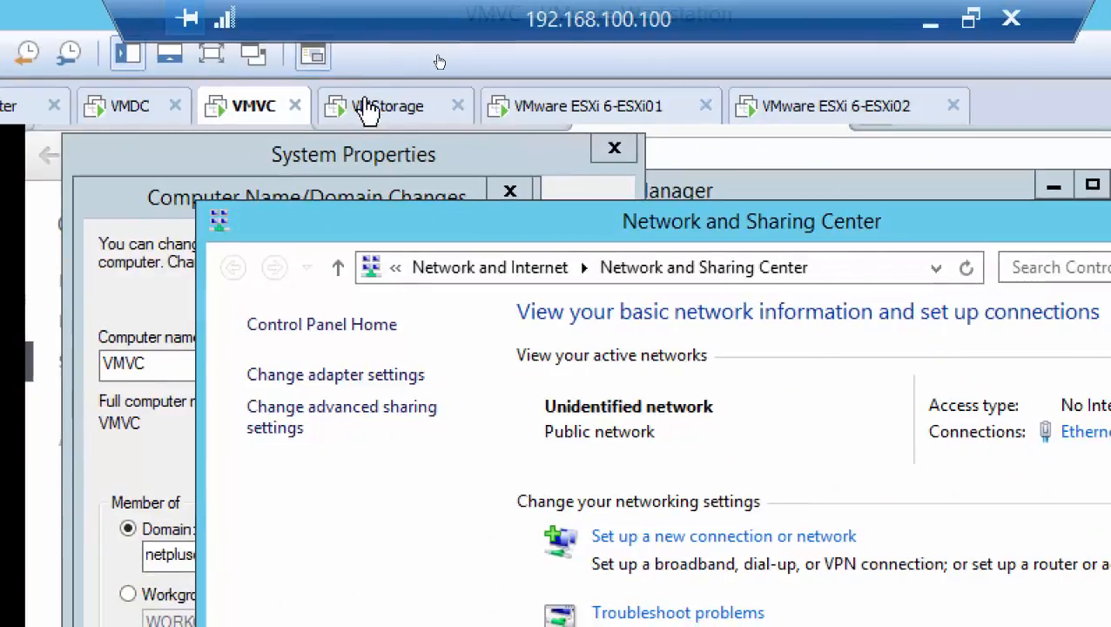
Look at the VMStorage machine, return to VMVC and check the virtual network assigned to its network adapter.
left_click(353, 109)
left_click(235, 115)
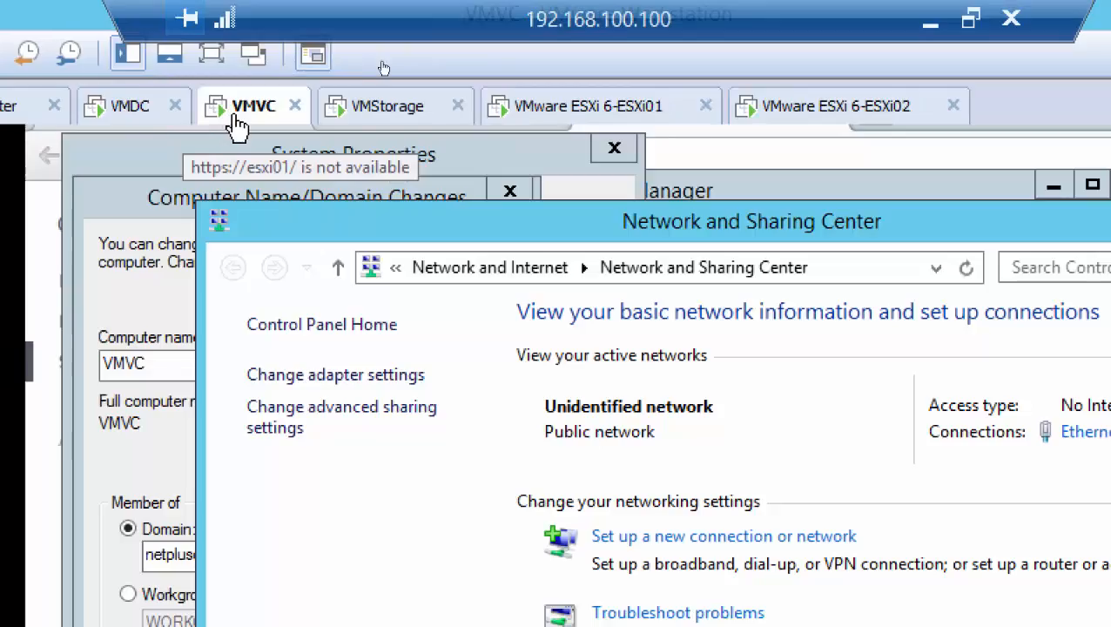
left_click(383, 125)
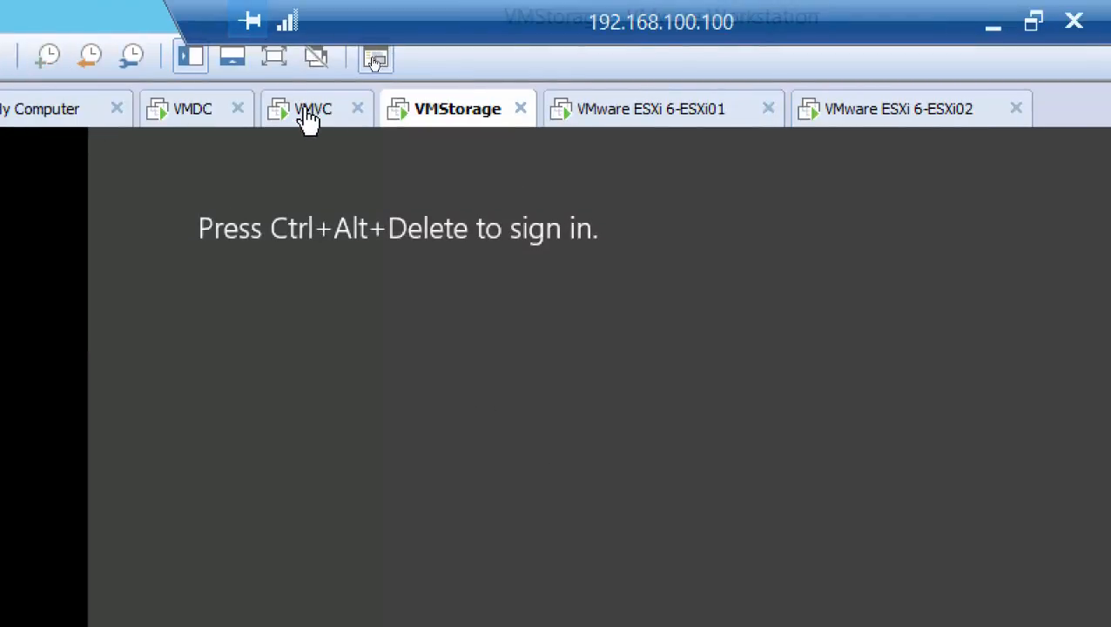
right_click(297, 116)
left_click(400, 468)
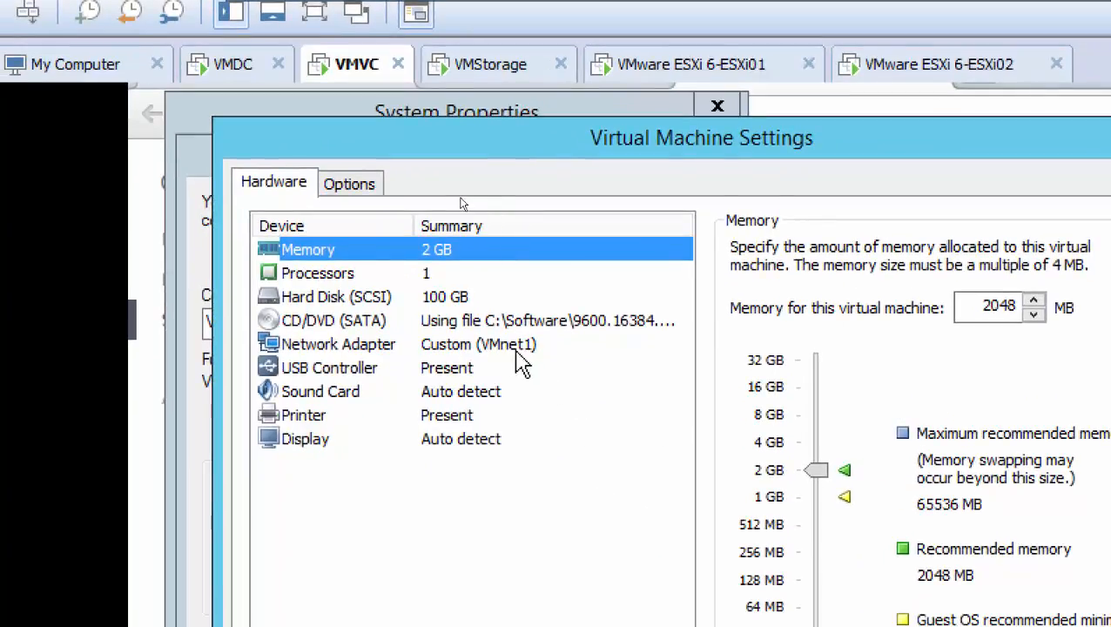
left_click(516, 350)
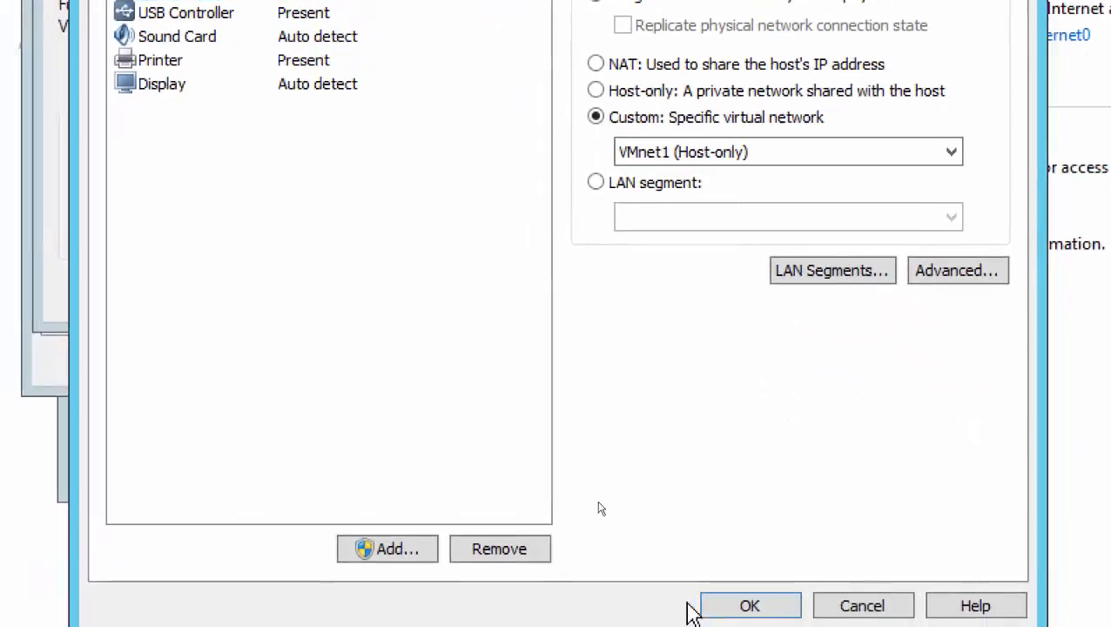
left_click(754, 603)
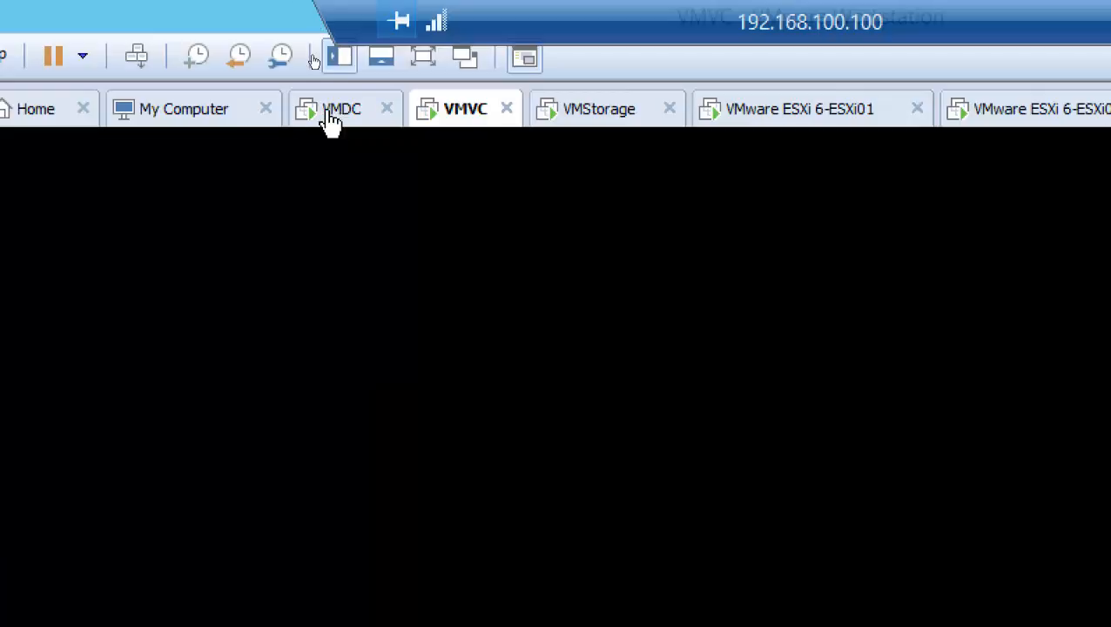
Check which virtual network VMDC's network adapter uses in its virtual machine settings, then close them.
left_click(331, 122)
right_click(337, 119)
left_click(451, 478)
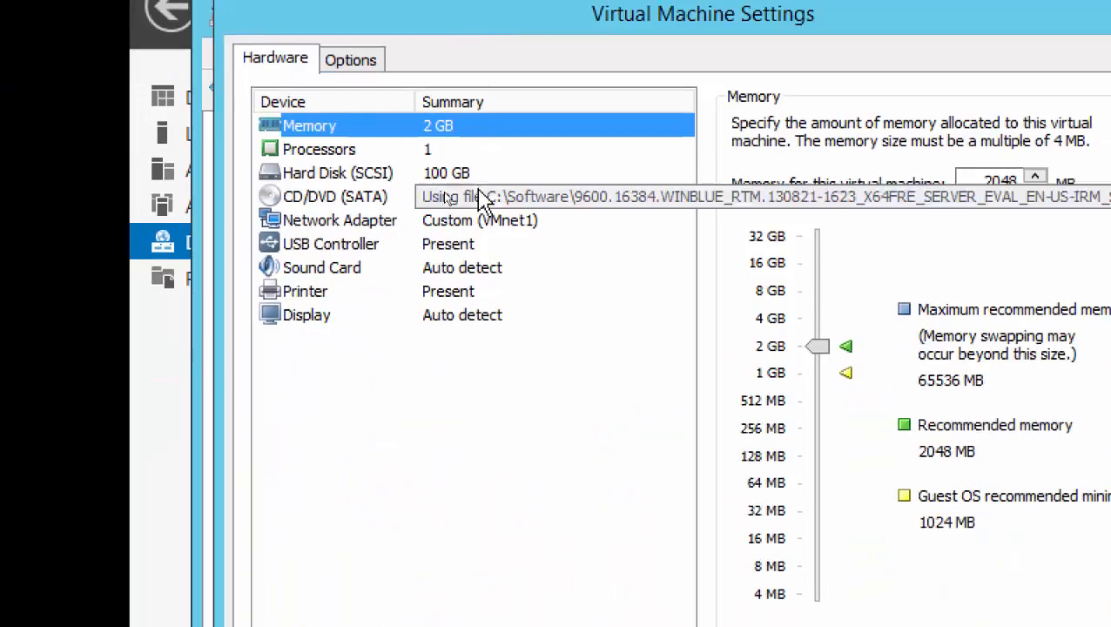
left_click(409, 126)
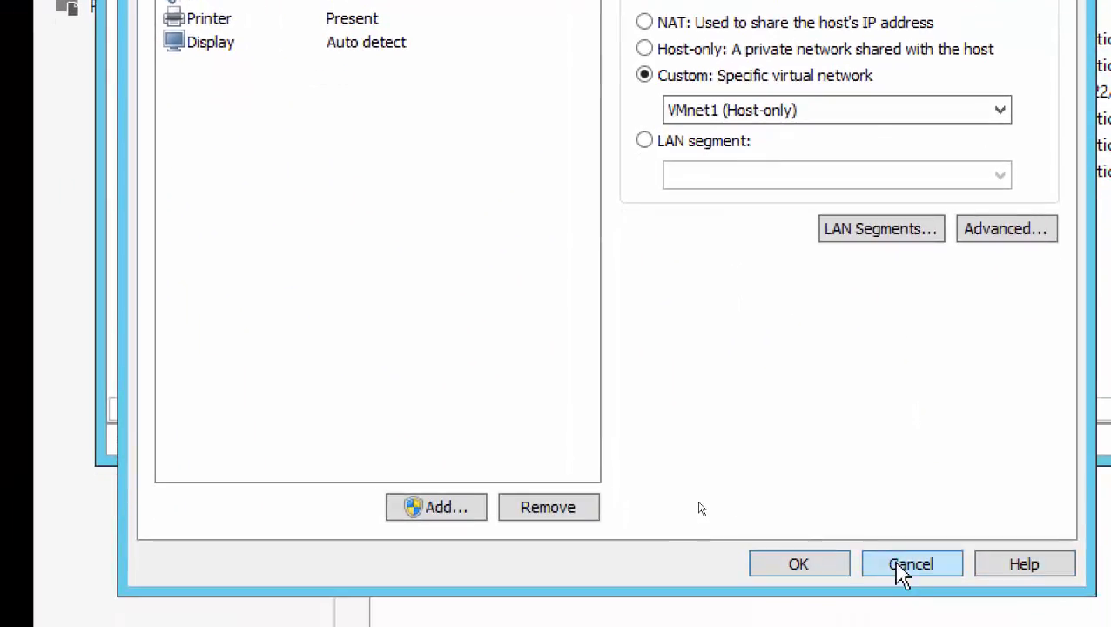
left_click(905, 566)
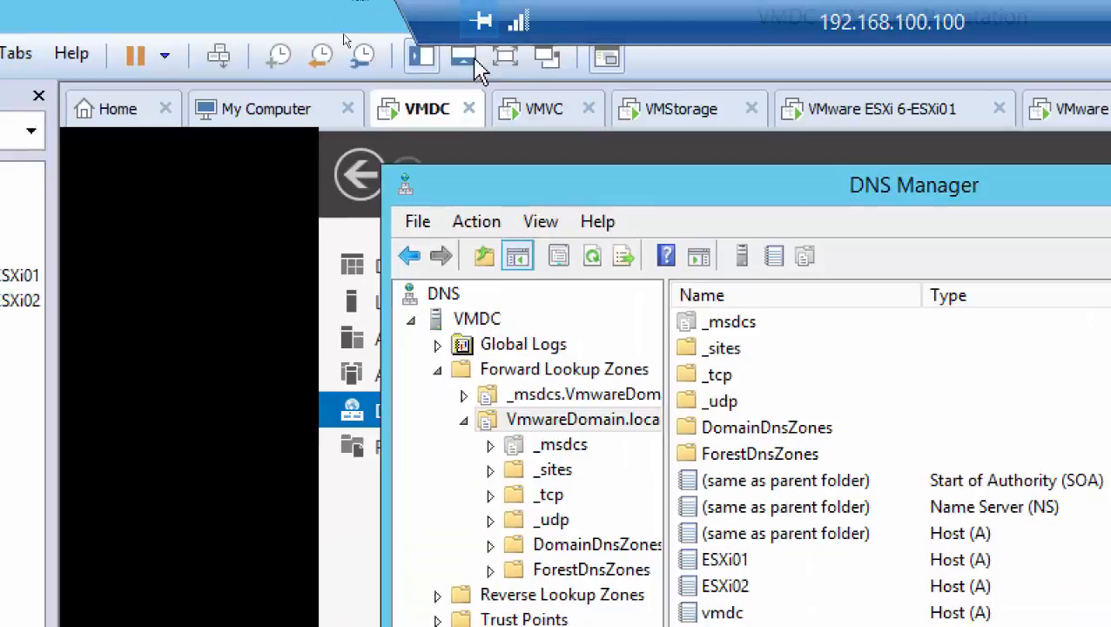
Recheck the network adapter connection in VMVC's virtual machine settings and cancel without making changes.
left_click(527, 125)
right_click(536, 123)
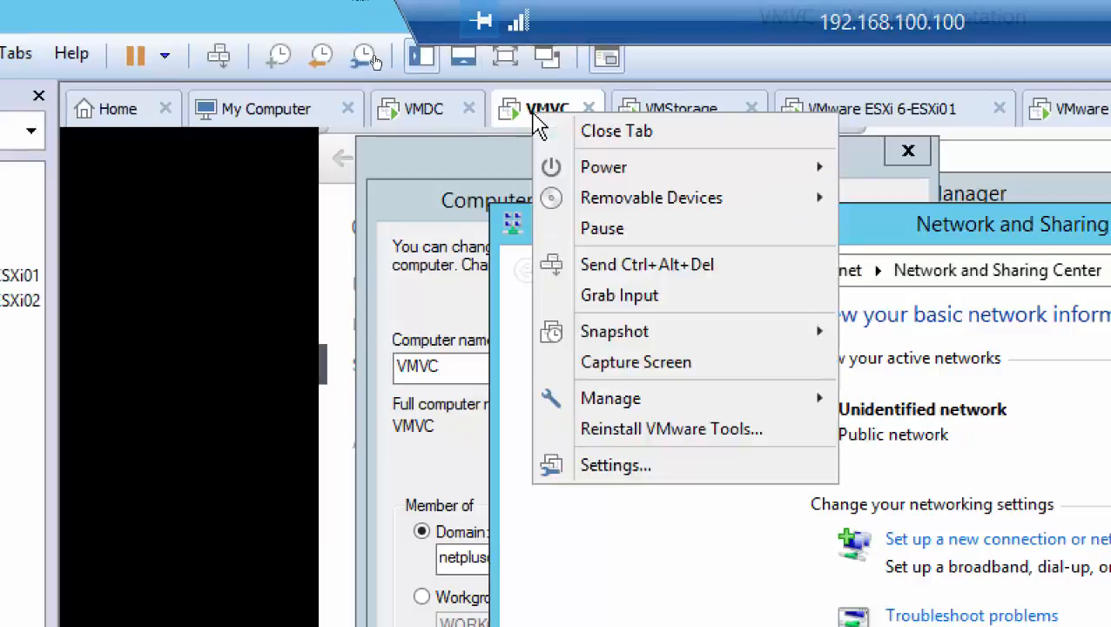
left_click(672, 471)
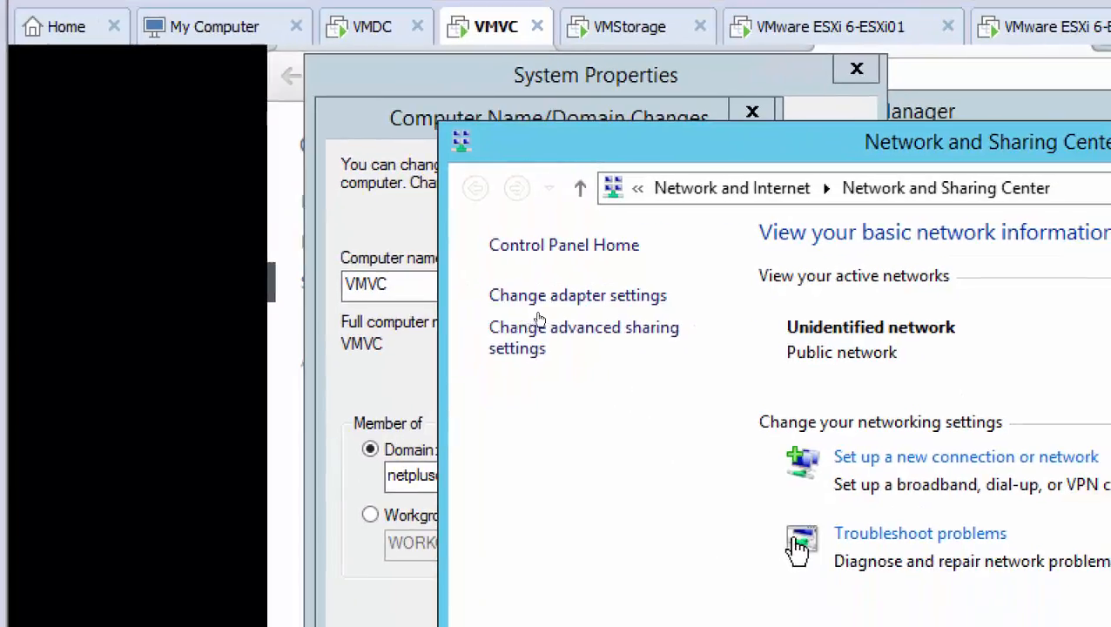
left_click(654, 310)
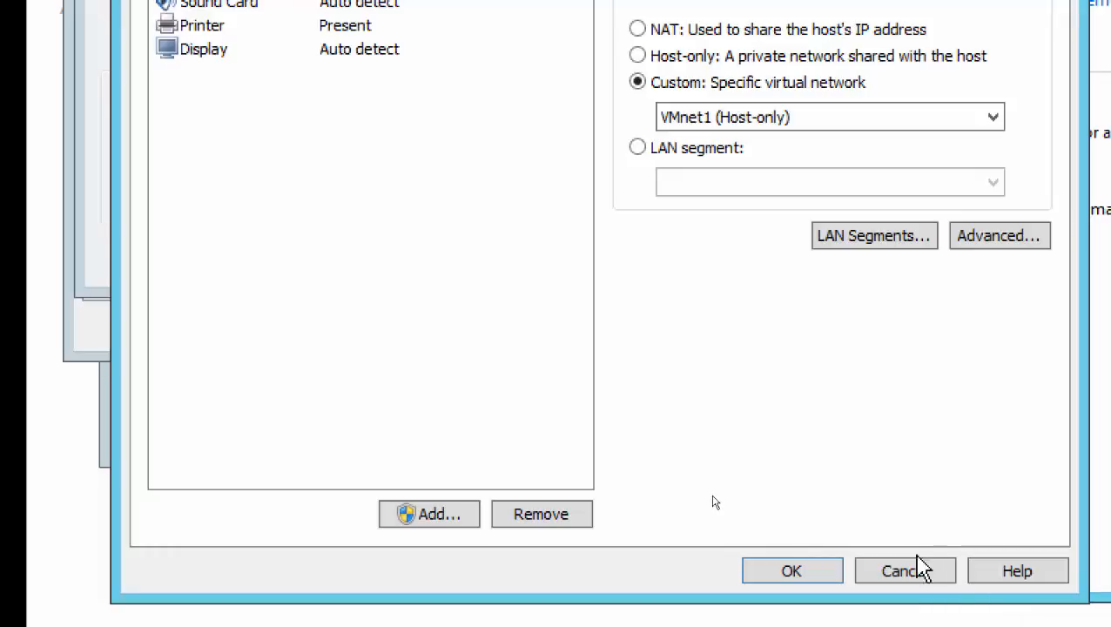
left_click(905, 571)
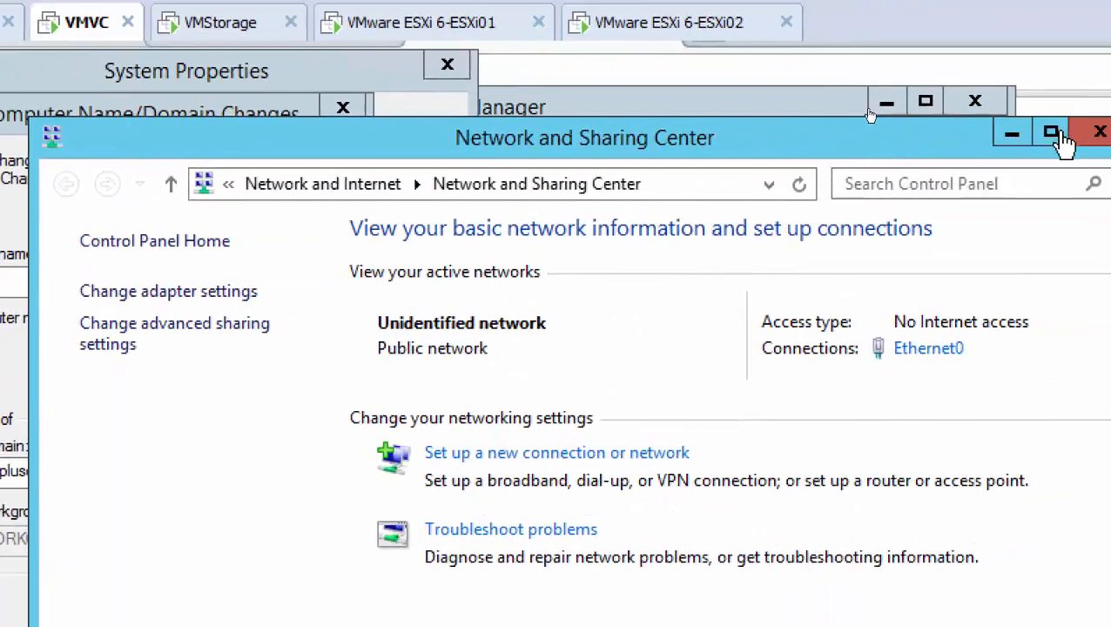
Close Network and Sharing Center, dismiss the domain error, and submit vmwaredomain.local as VMVC's domain.
left_click(1035, 142)
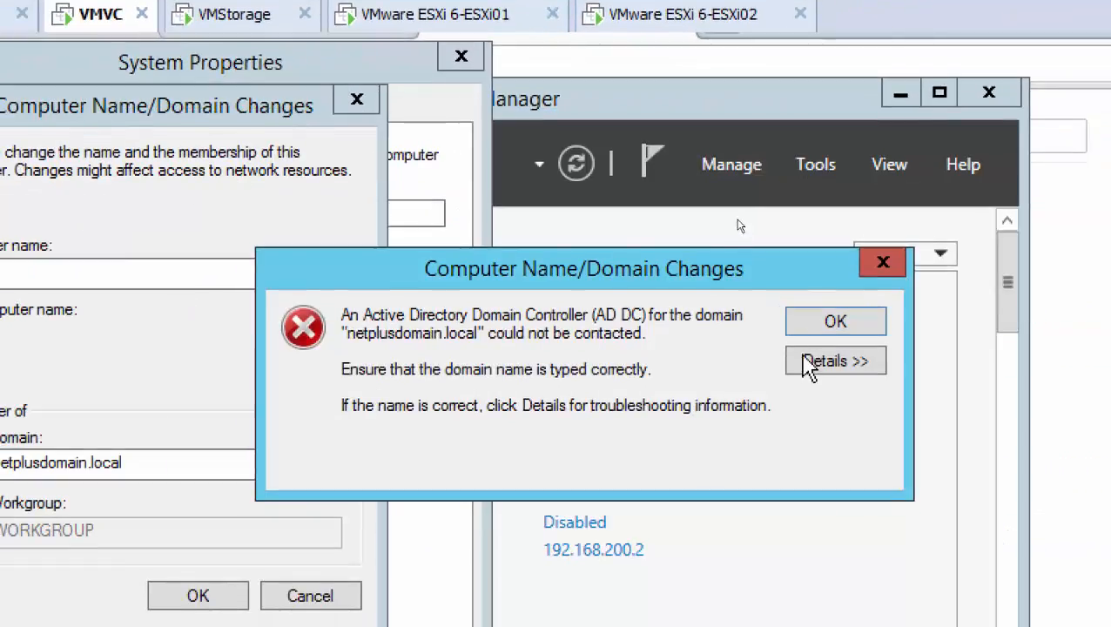
key("Return")
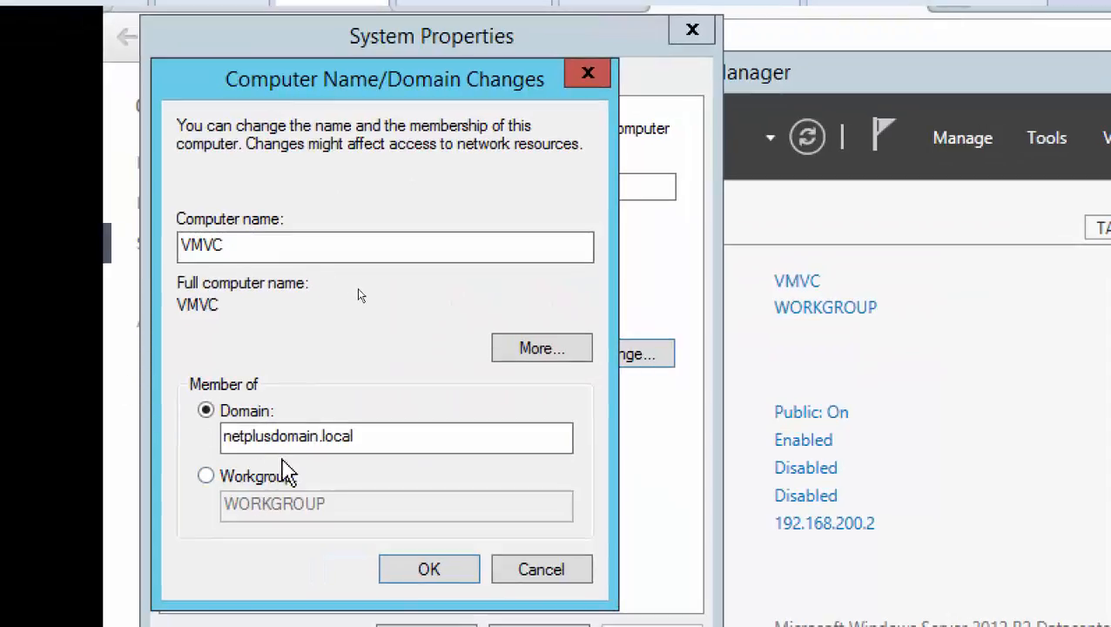
left_click_drag(348, 439, 175, 427)
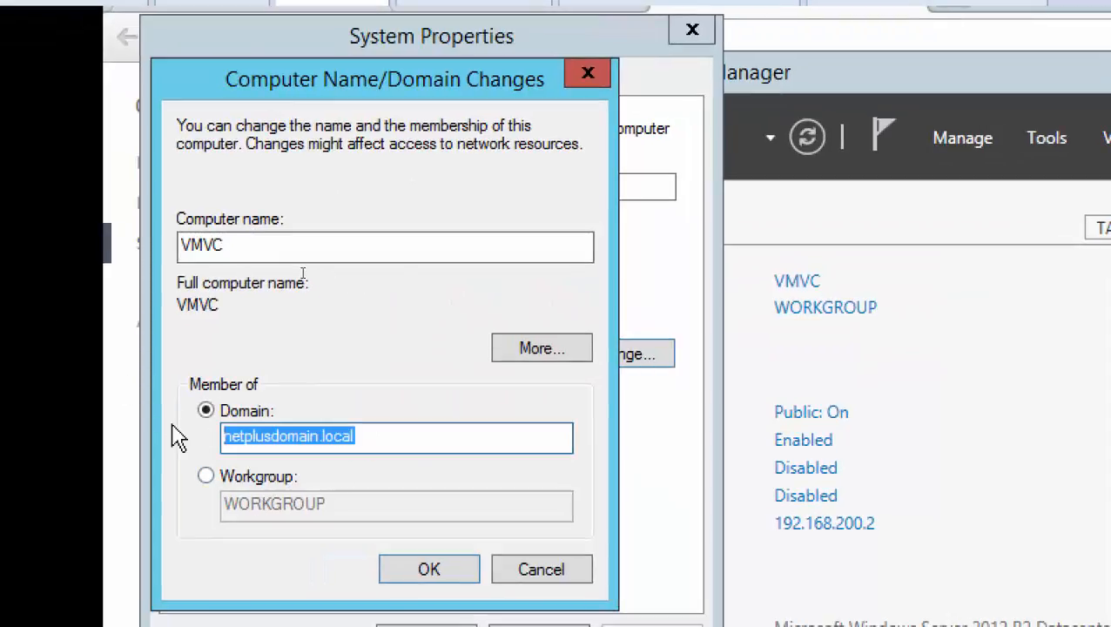
type("vmwaredoma")
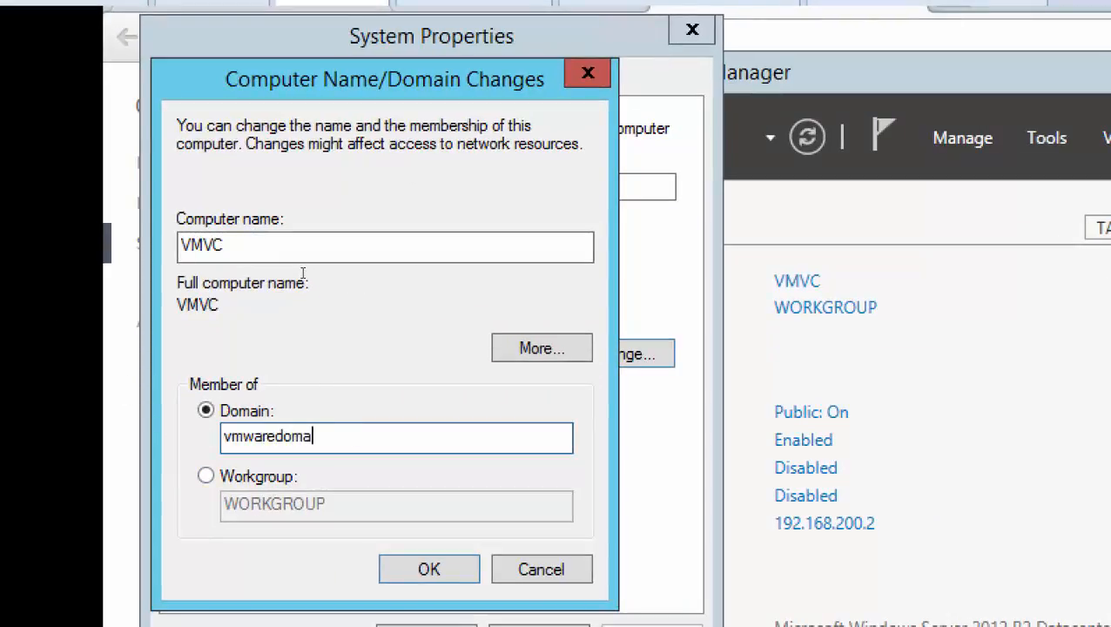
type("in.local")
key("Return")
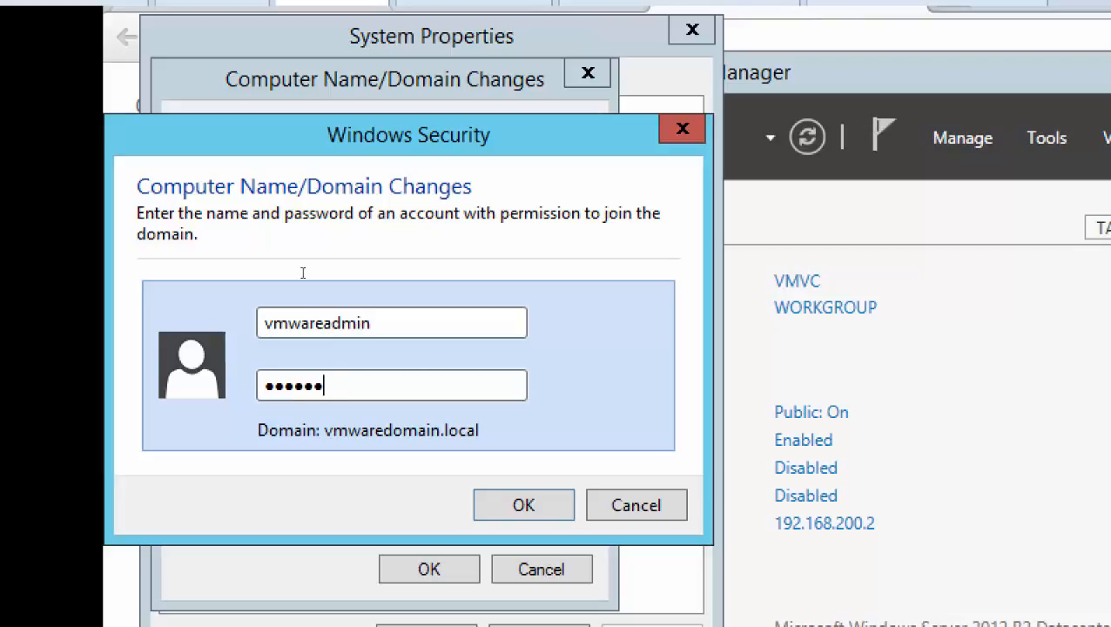
Authorize the domain join with the vmwareadmin account and its account password, and acknowledge the welcome and restart notices.
key("Return")
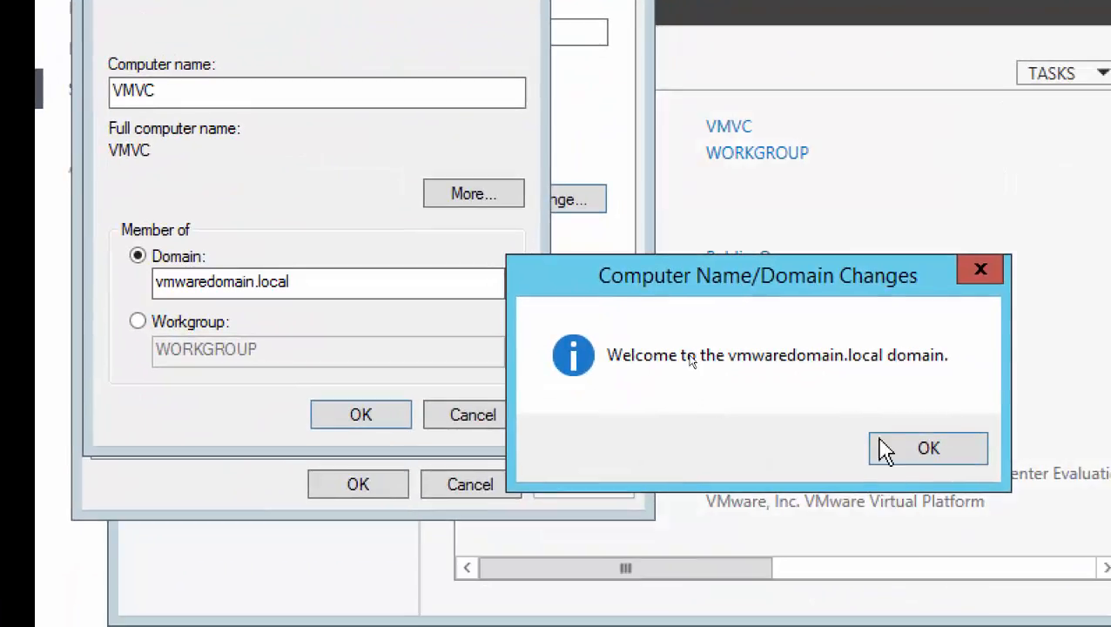
left_click(881, 448)
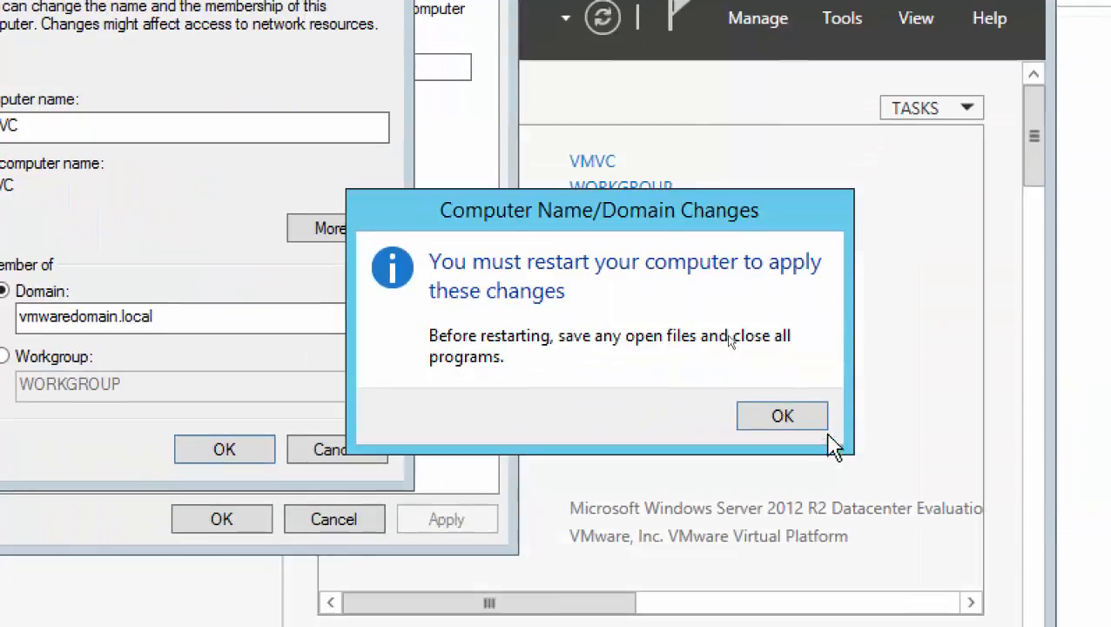
left_click(789, 416)
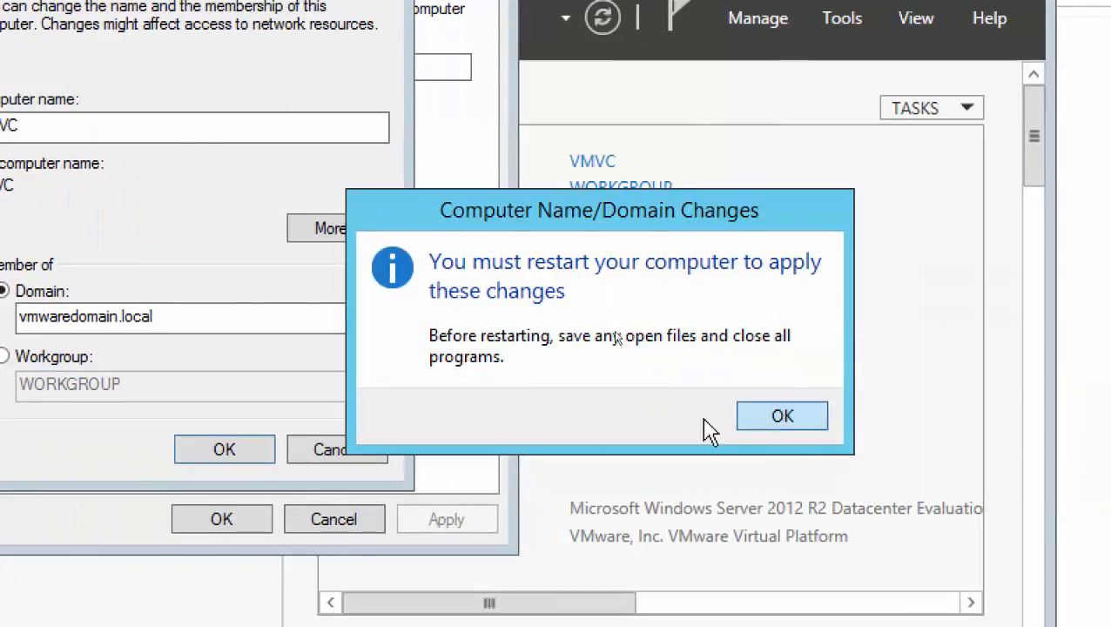
Close the system properties and restart VMVC immediately to apply the domain membership change.
left_click(194, 518)
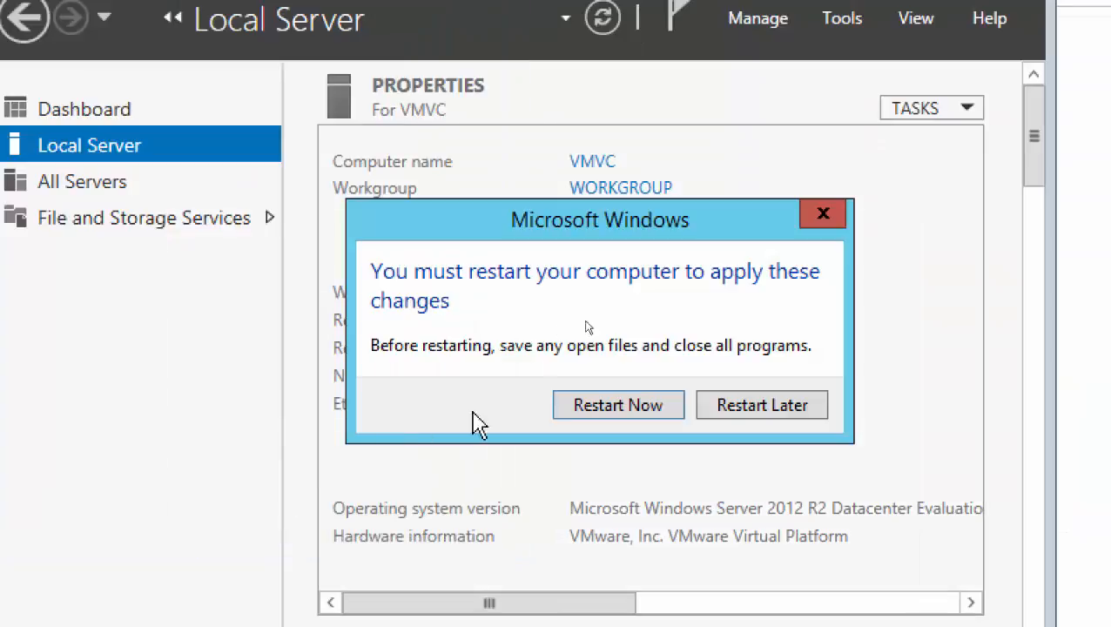
left_click(620, 408)
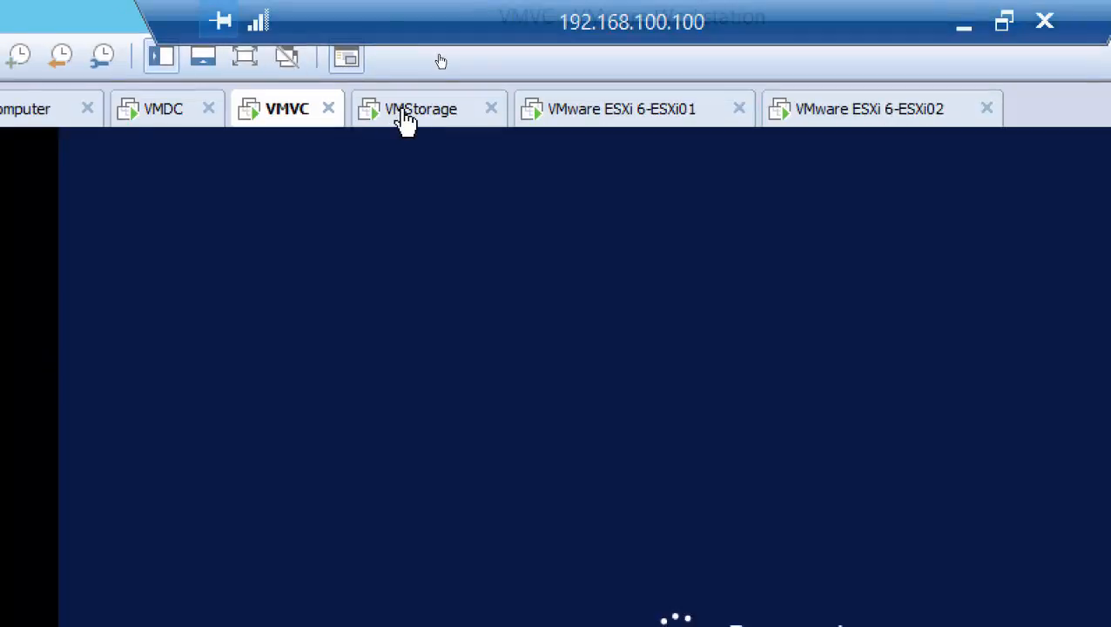
Sign in to the VMStorage machine as Administrator with the account password.
left_click(406, 121)
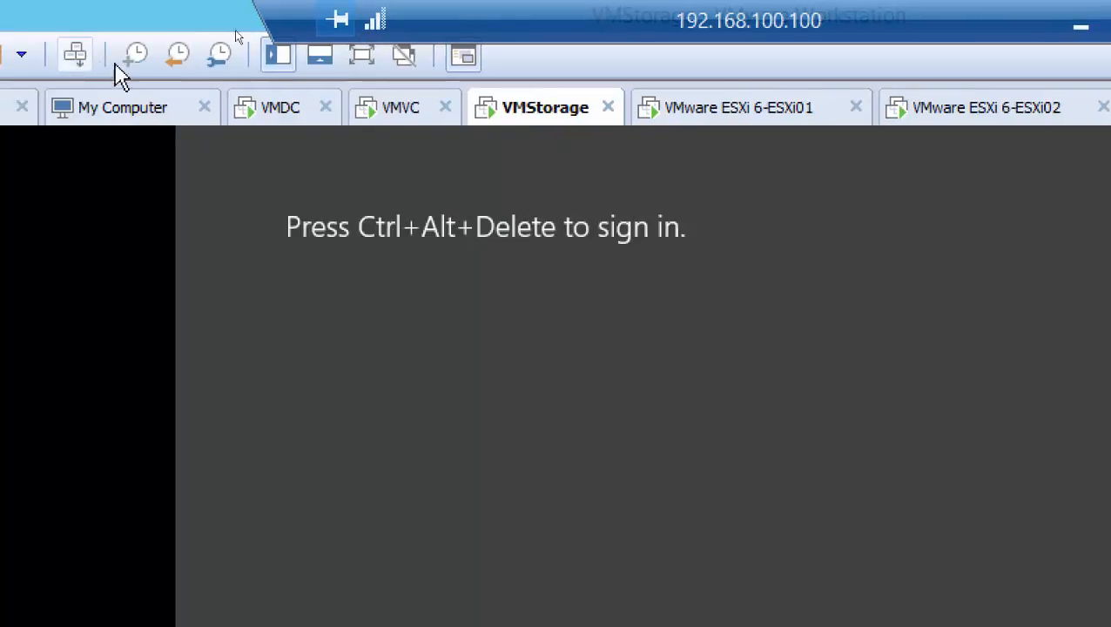
left_click(74, 54)
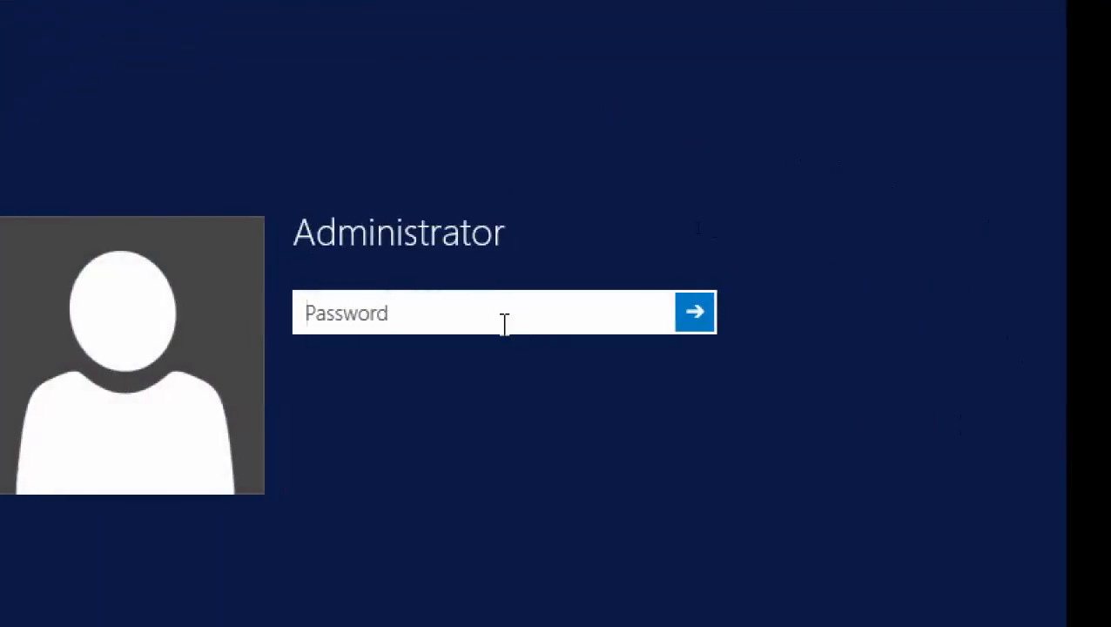
type("*********")
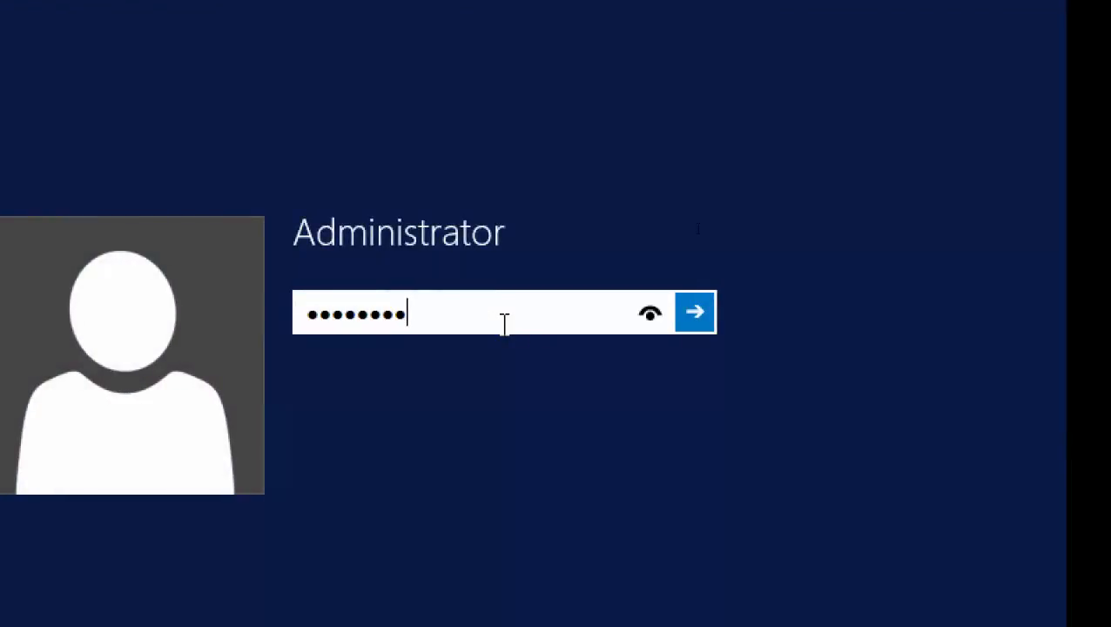
key("Return")
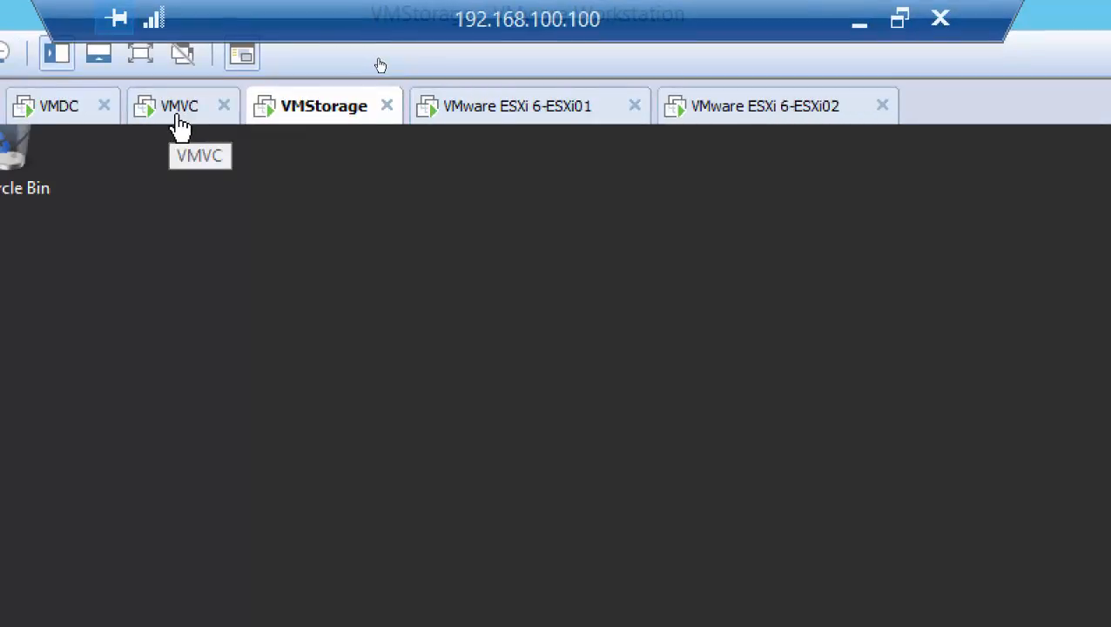
left_click(178, 122)
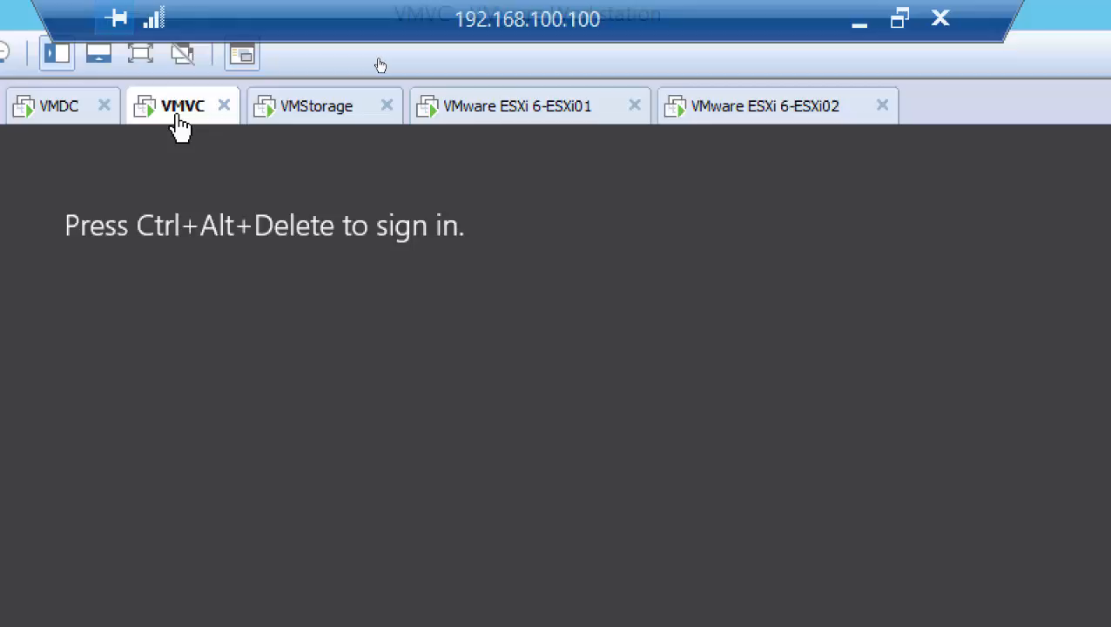
left_click(319, 110)
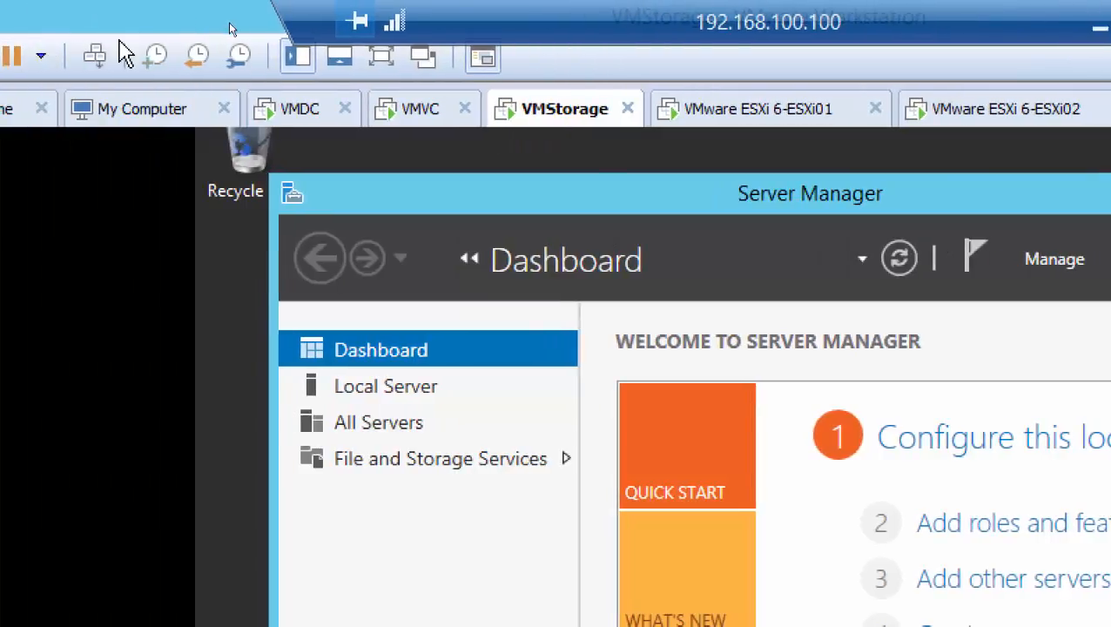
left_click(96, 56)
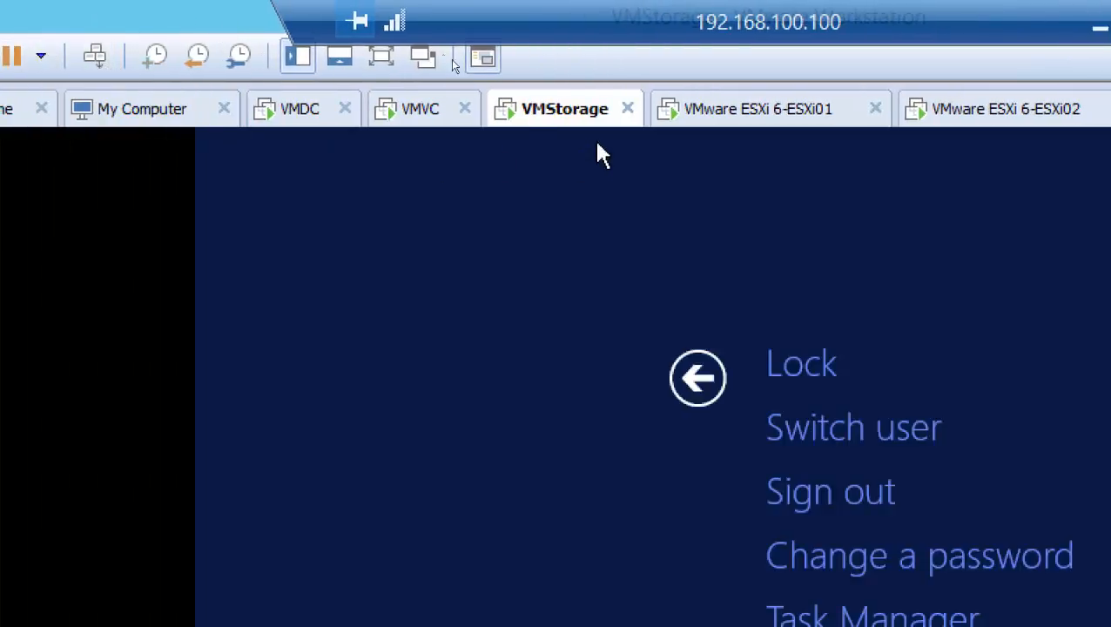
Sign in to VMVC as another user, using the vmwareadmin domain account and its account password.
left_click(435, 115)
left_click(96, 55)
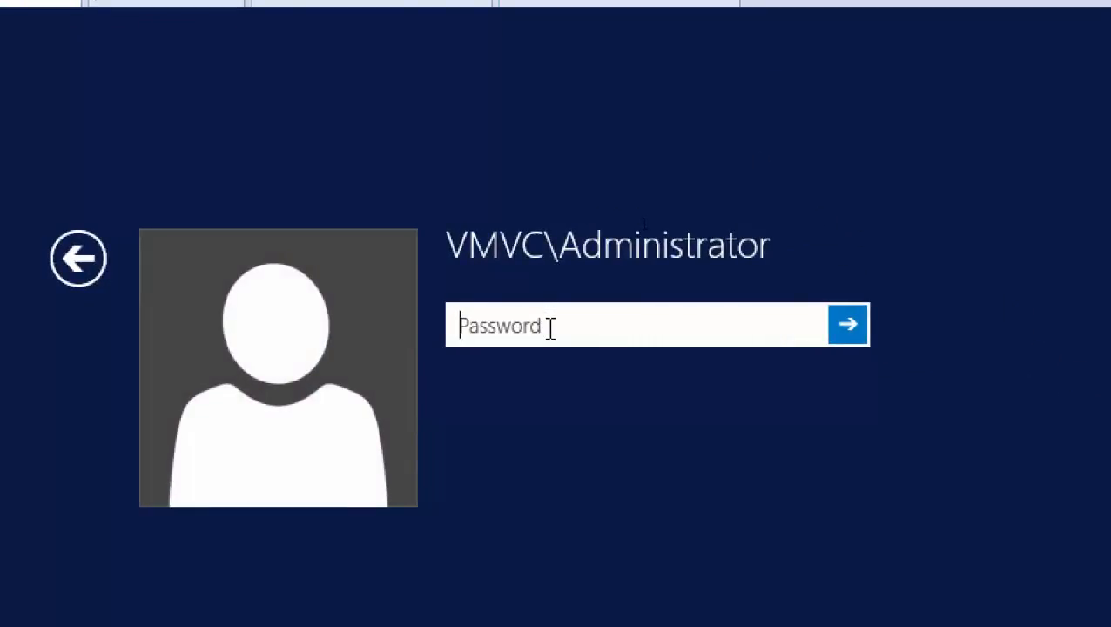
left_click(90, 242)
left_click(697, 367)
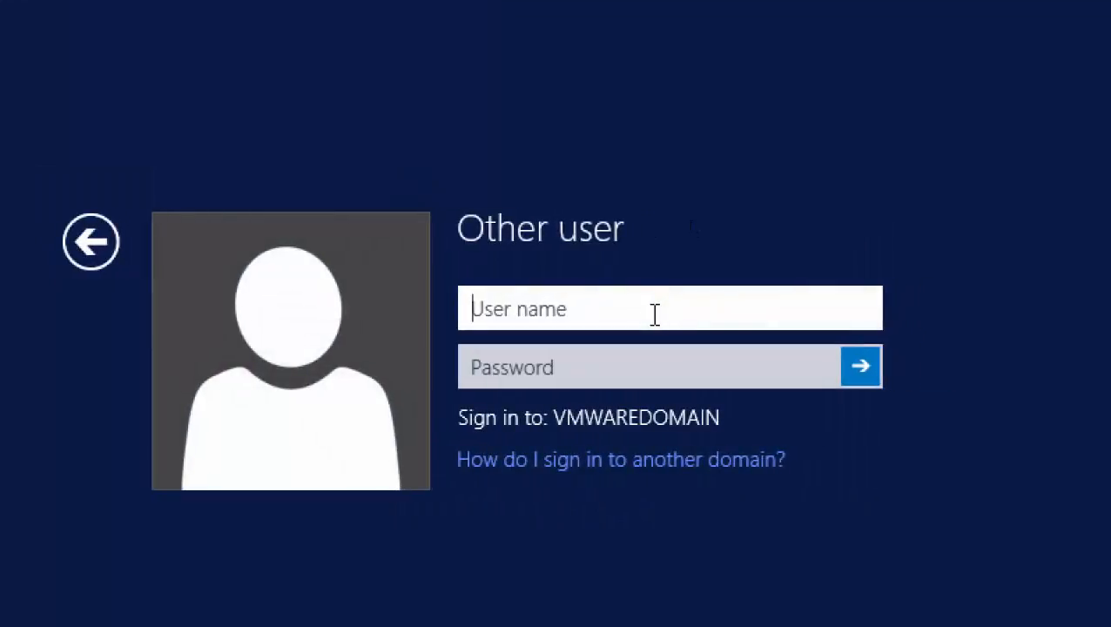
type("vmwareadmin")
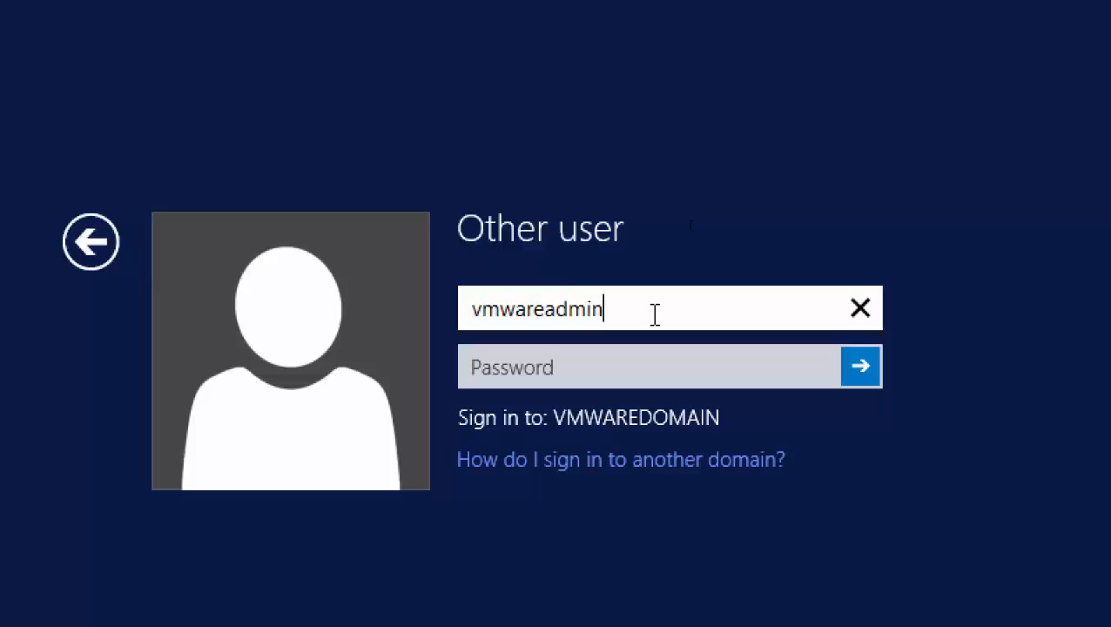
key("Tab")
type("••••••••••")
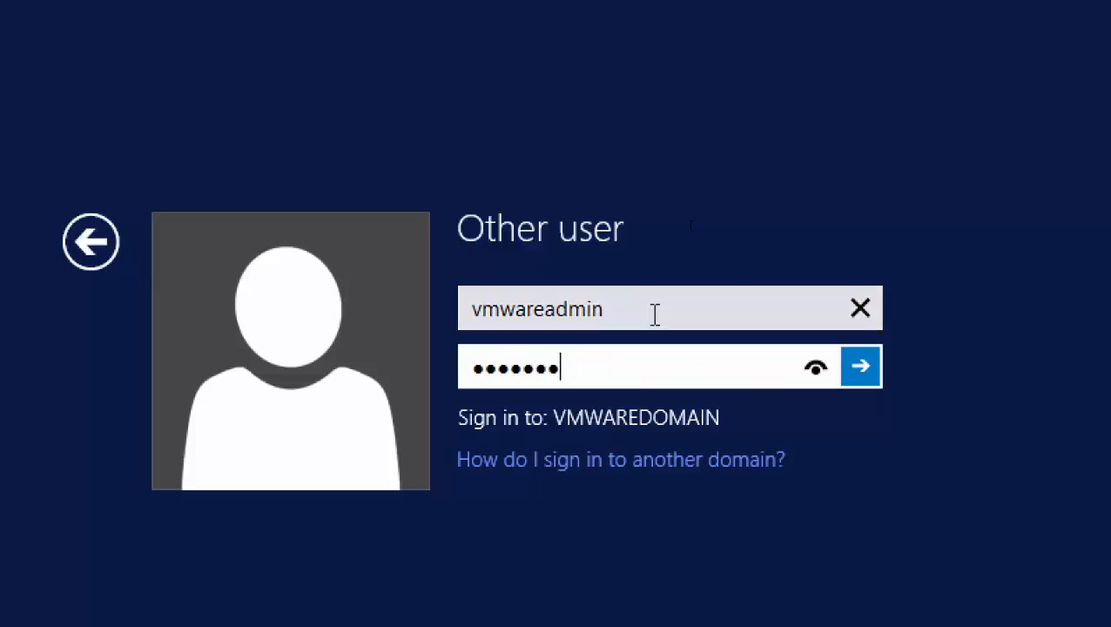
key("Return")
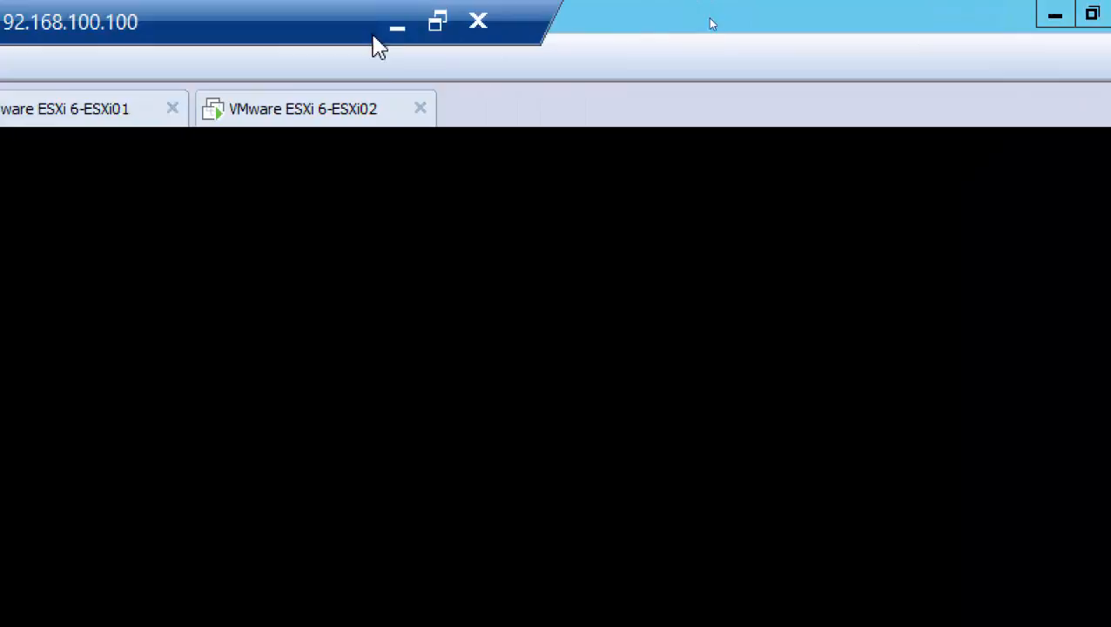
Minimize the remote session, reset the screen magnification, and switch to Paint with a new blank drawing window.
left_click(394, 32)
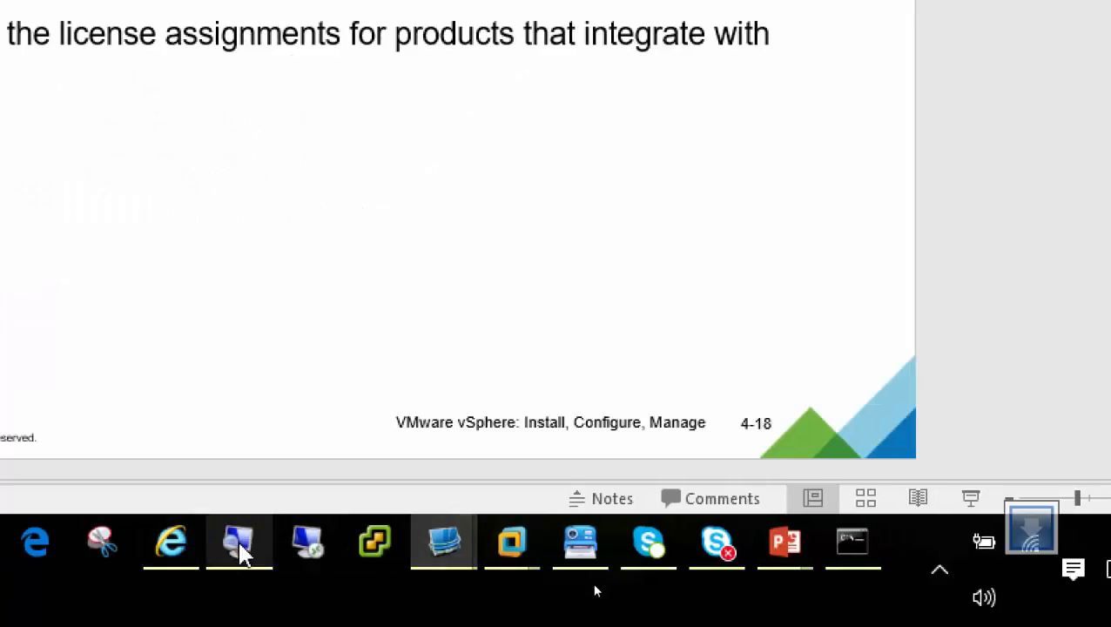
left_click(237, 540)
left_click(325, 566)
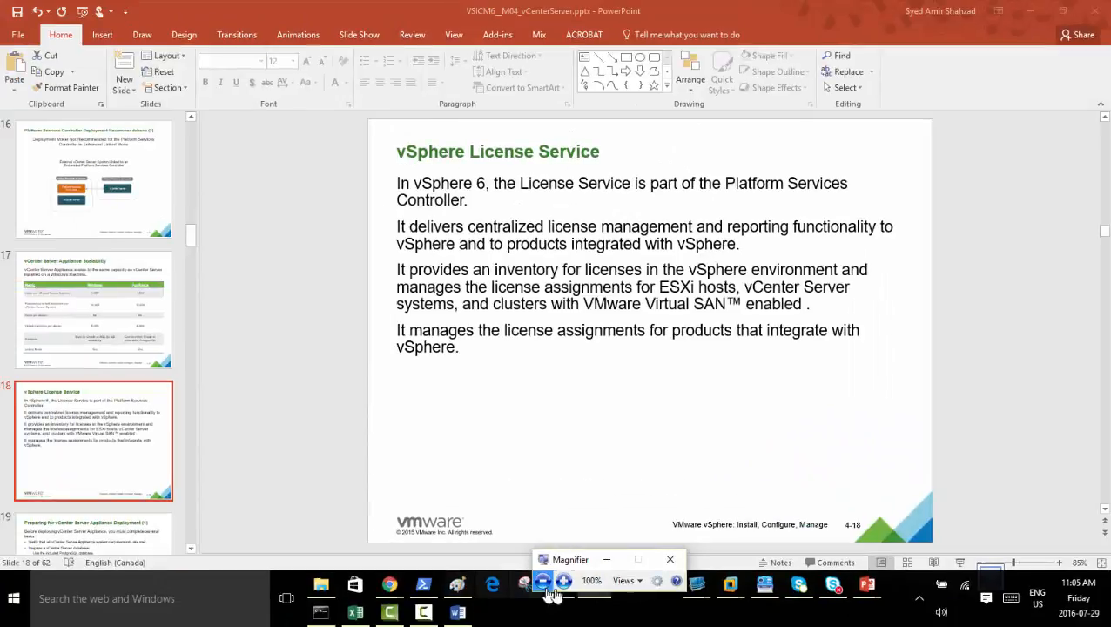
left_click(457, 584)
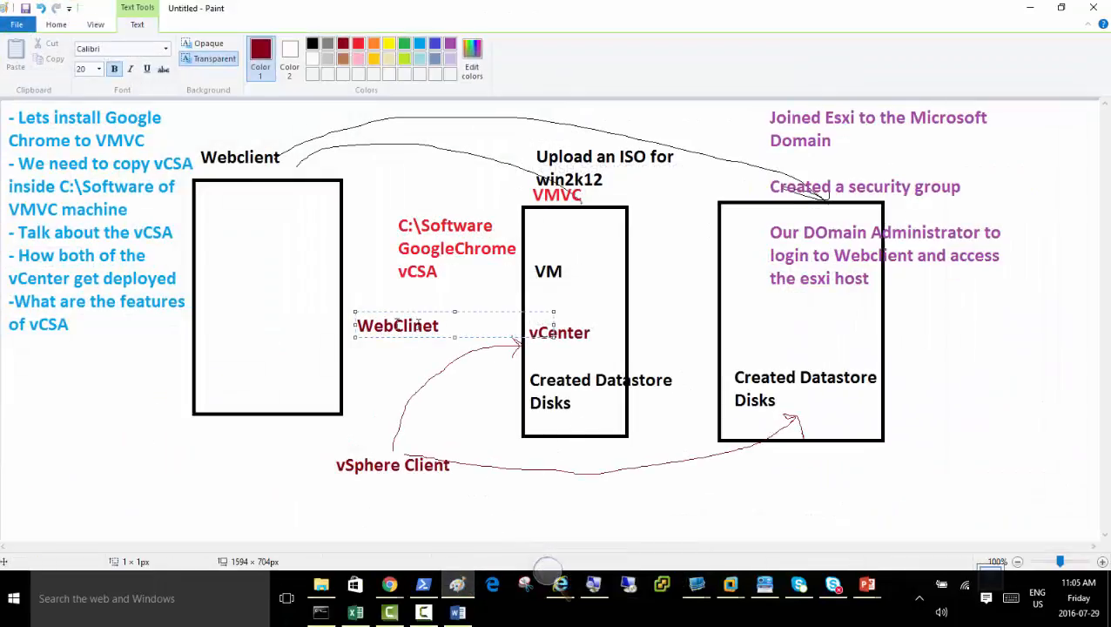
left_click(453, 589)
right_click(453, 590)
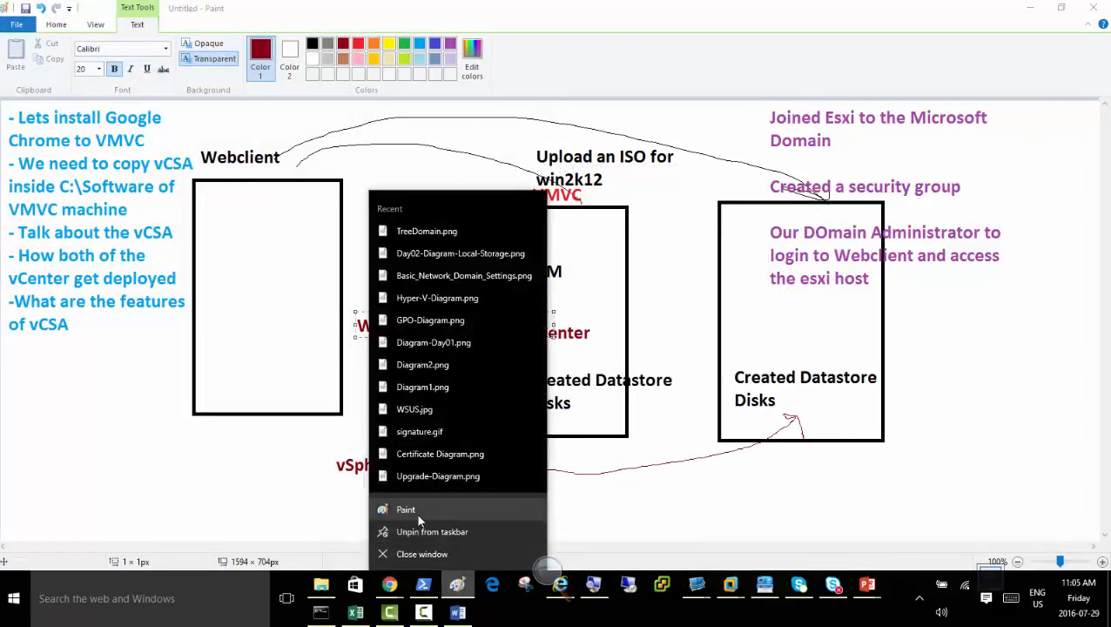
left_click(416, 512)
Draw a tall rectangle near the middle of the canvas and add the text c:\vCSA.iso outside its lower-right corner.
left_click(304, 44)
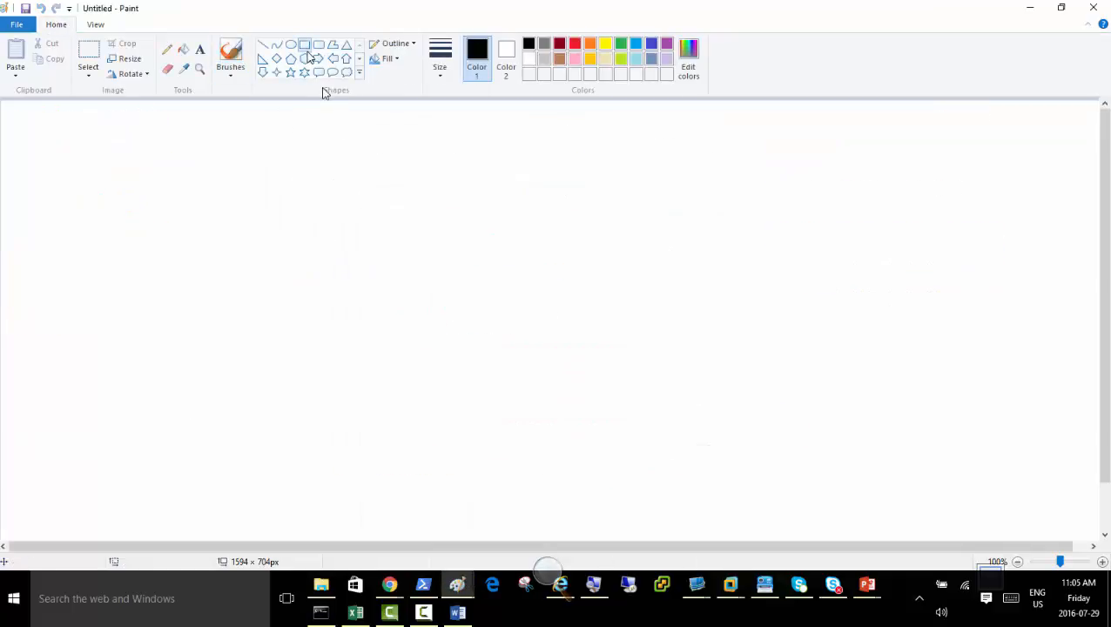
mouse_move(343, 139)
left_mouse_down()
mouse_move(528, 280)
mouse_move(541, 451)
left_mouse_up()
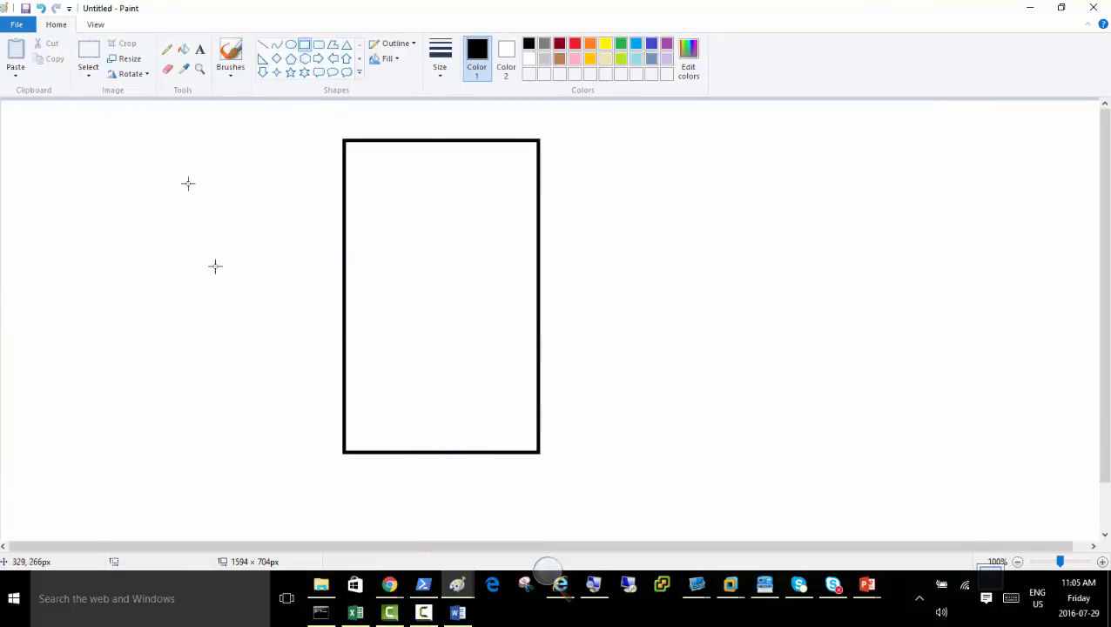
left_click(199, 50)
left_click(703, 431)
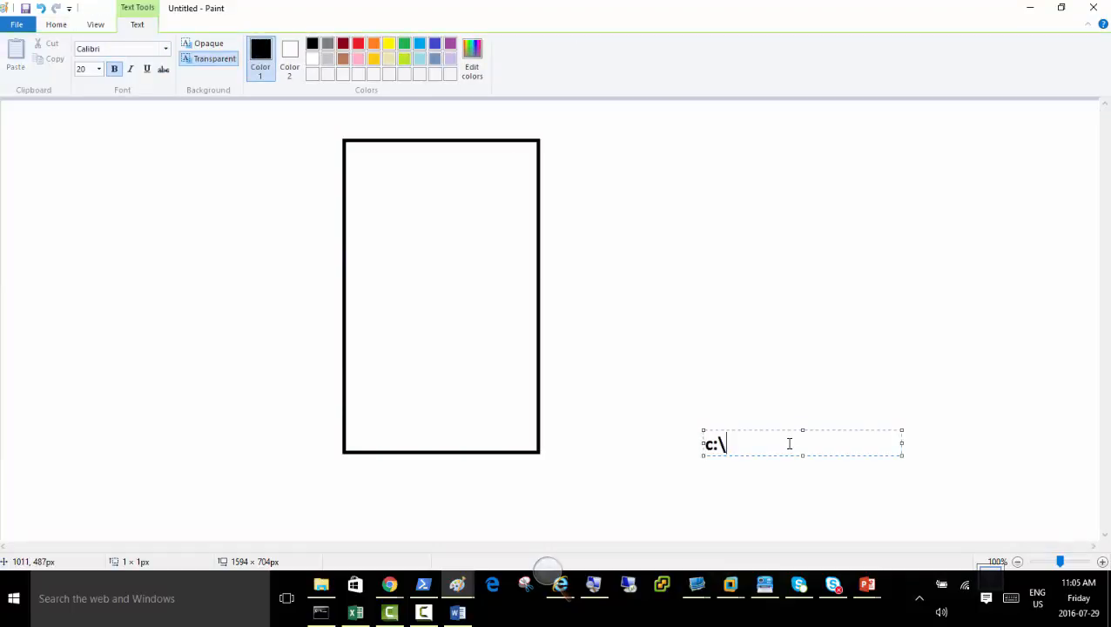
type("c:\\vCSA.iso")
Add the text c:\software inside the lower part of the rectangle.
left_click(363, 390)
left_click(366, 383)
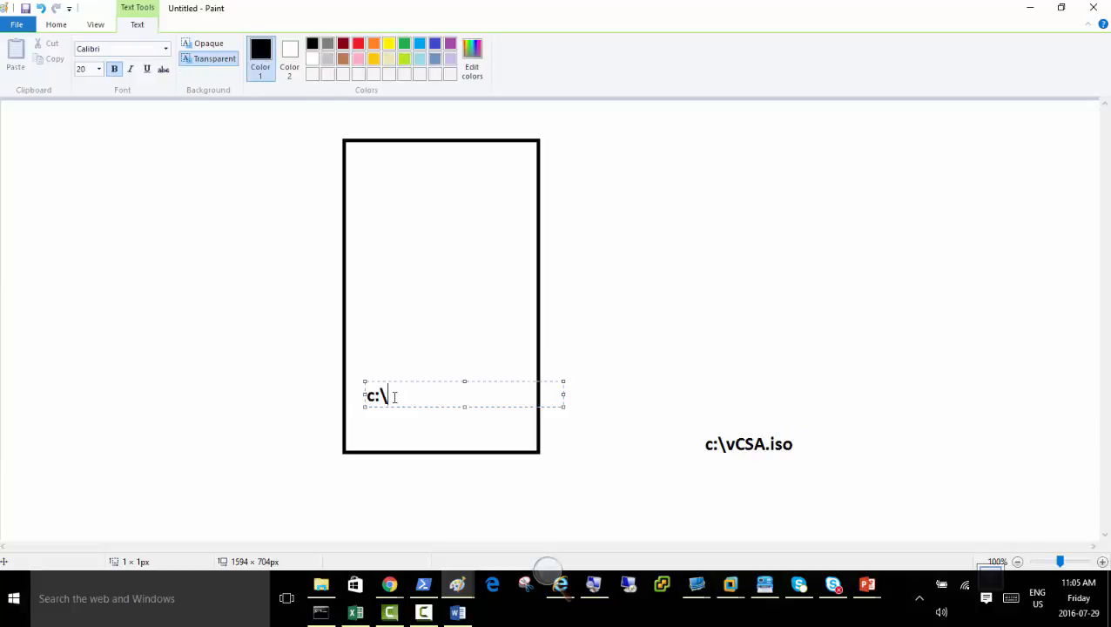
type("c:\\software")
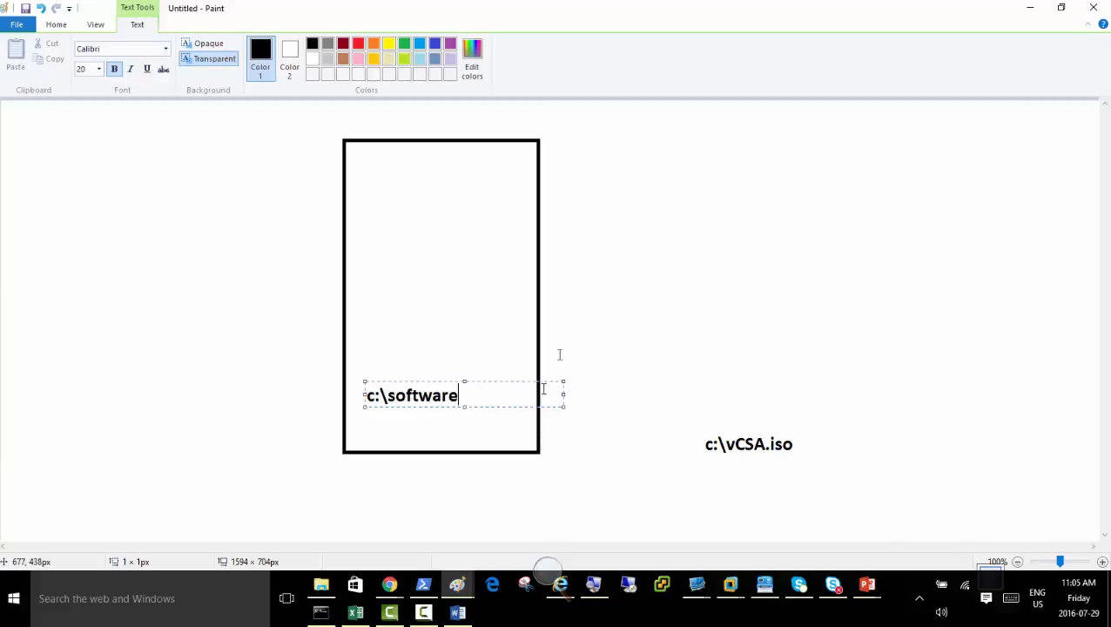
Add the text Winrar inside the rectangle, just above c:\software.
left_click(576, 324)
left_click(369, 194)
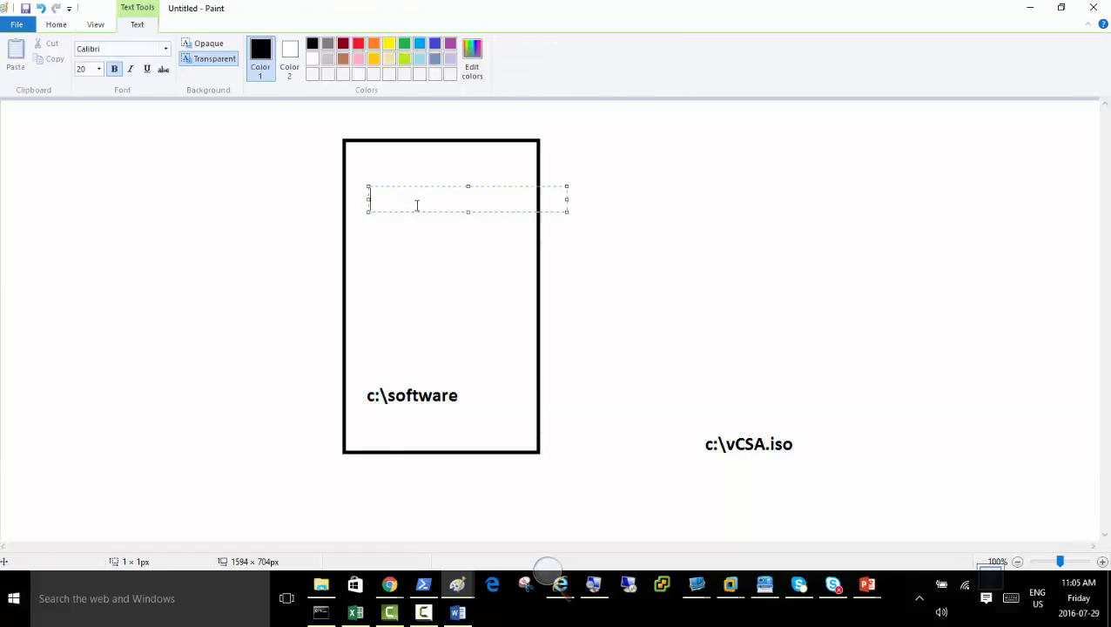
left_click(370, 370)
left_click(385, 368)
type("Winrar")
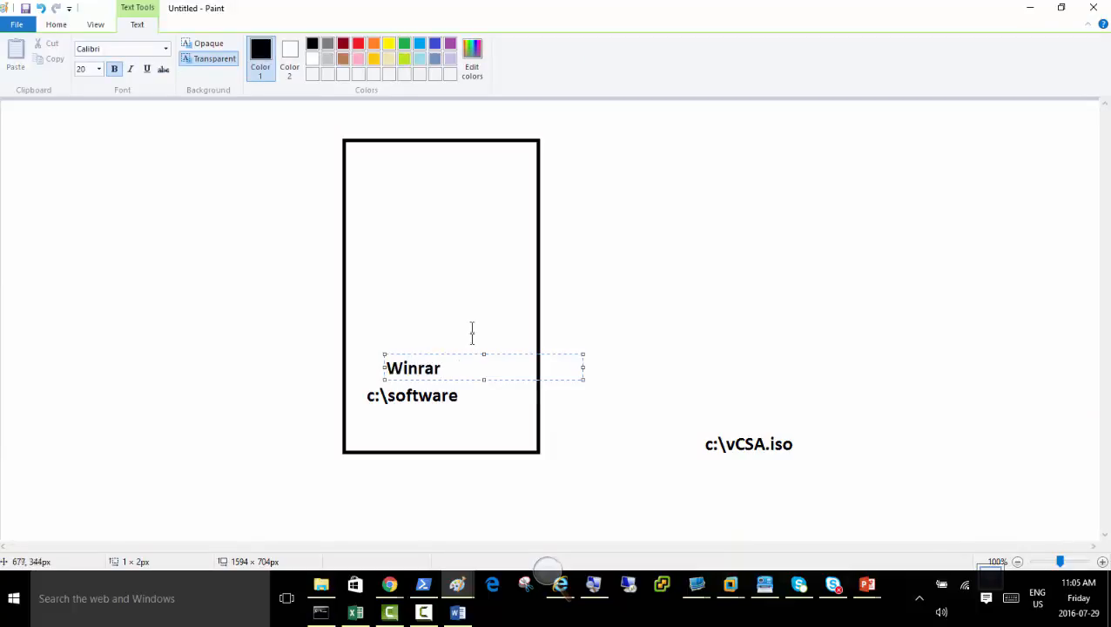
left_click(469, 331)
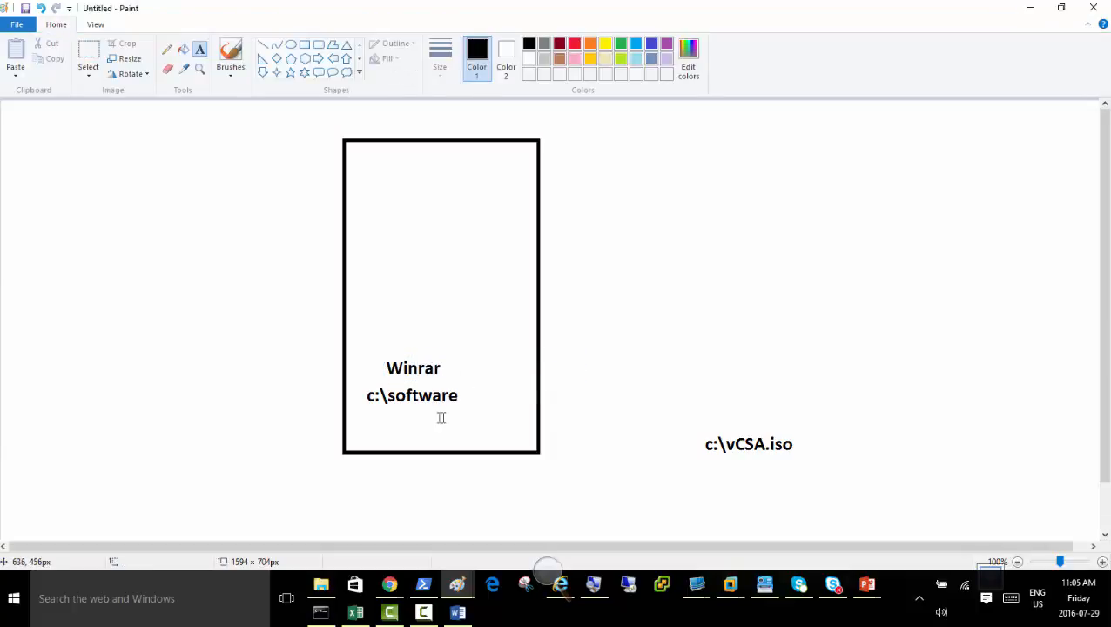
Add the text vCSA.iso below c:\software and label the rectangle VMVC above its top edge.
left_click(406, 421)
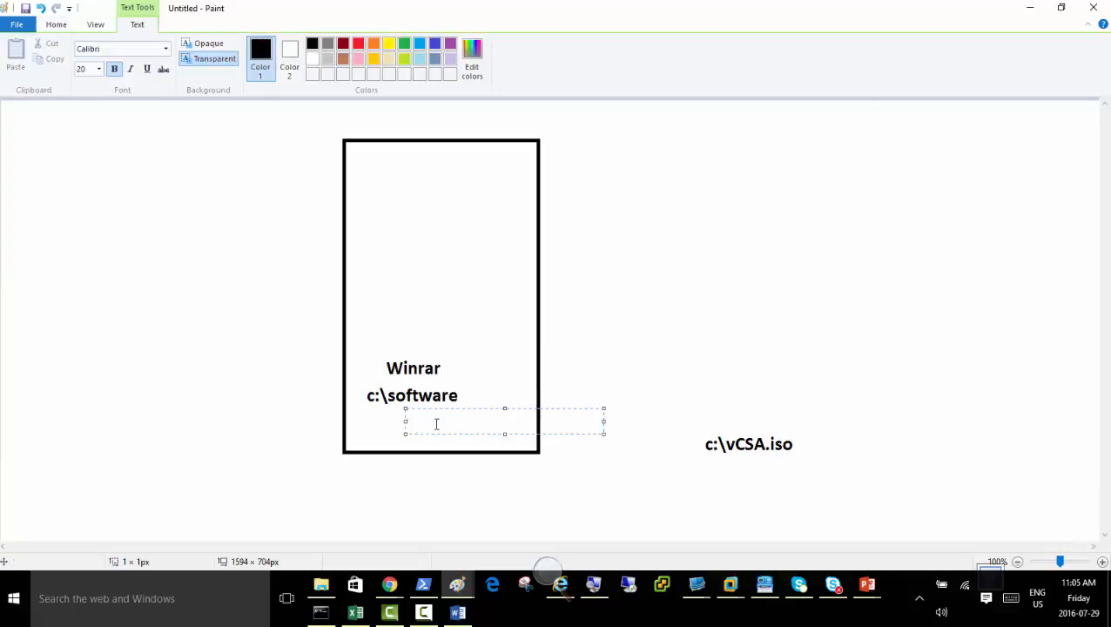
type("vCSA.iso")
left_click(380, 124)
left_click(379, 113)
type("VMVC")
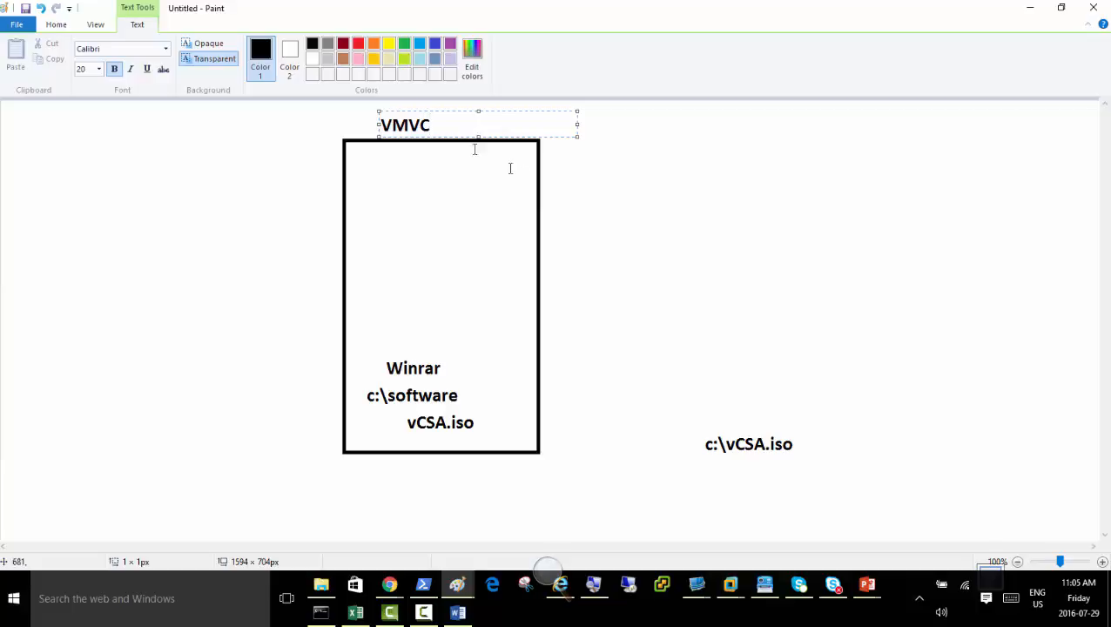
left_click(412, 189)
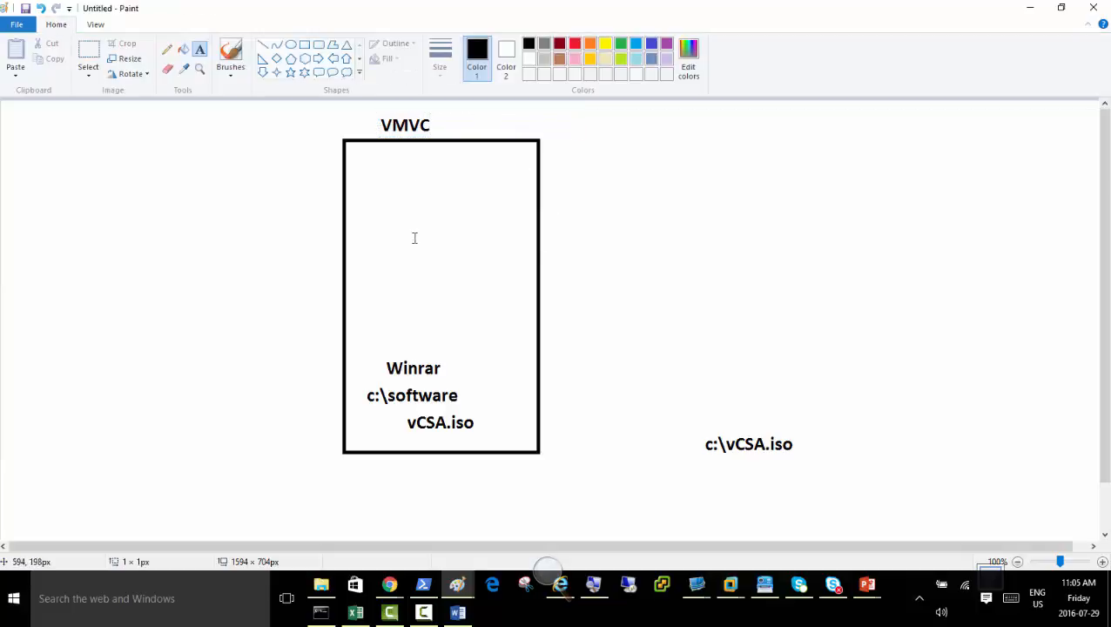
Add the text DVD inside the upper half of the VMVC rectangle.
left_click(413, 224)
type("DVD")
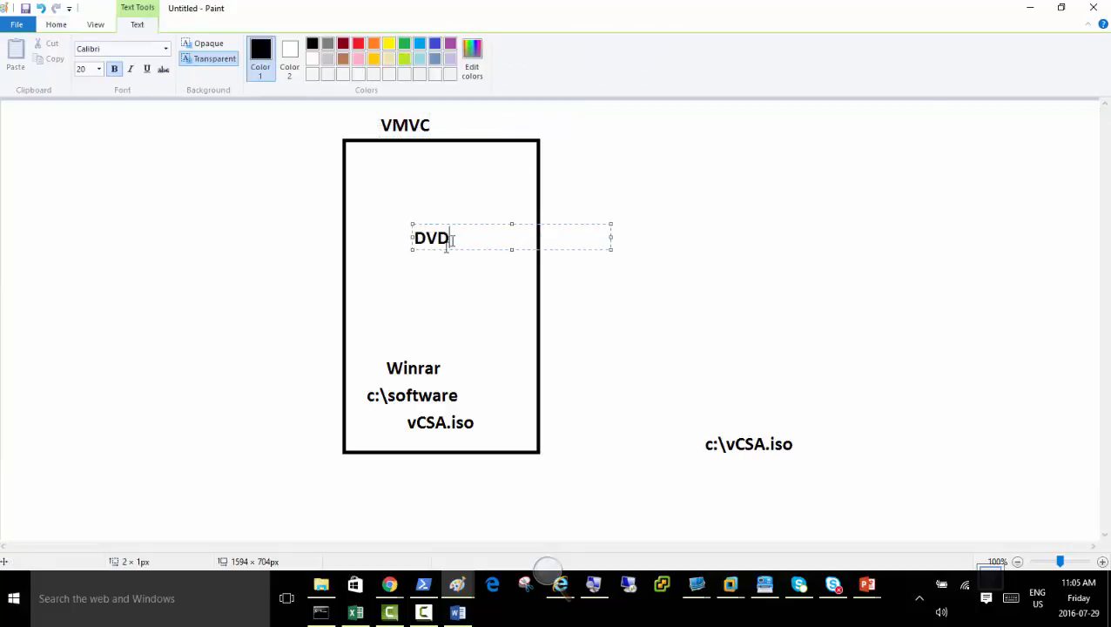
left_click(573, 227)
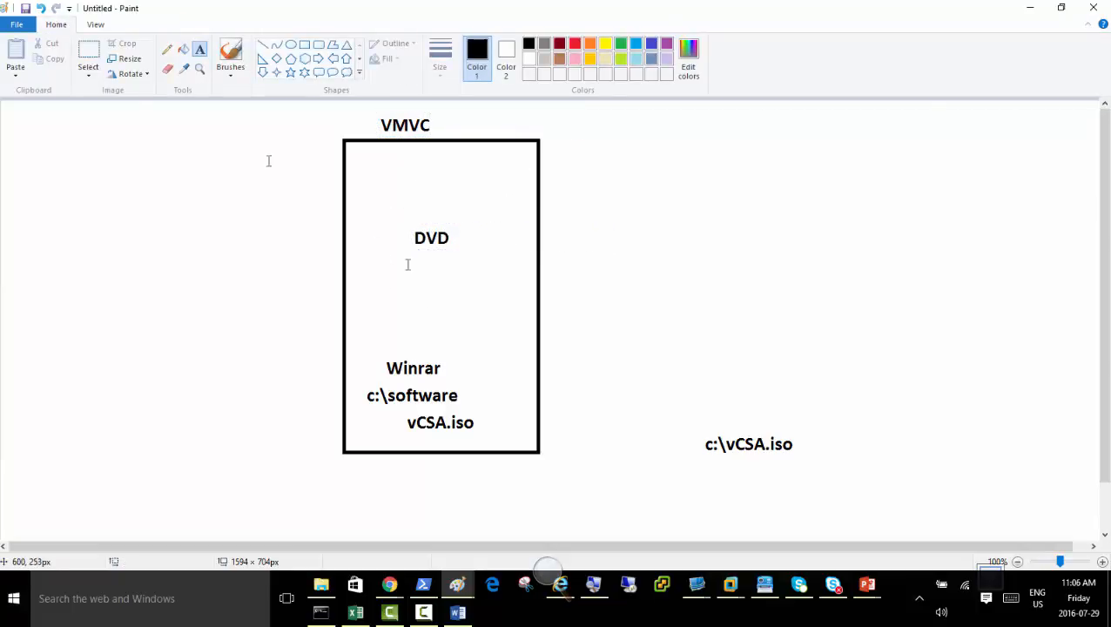
Draw a freehand pencil arrow from c:\vCSA.iso to DVD and a check mark beside the VMVC label.
left_click(15, 25)
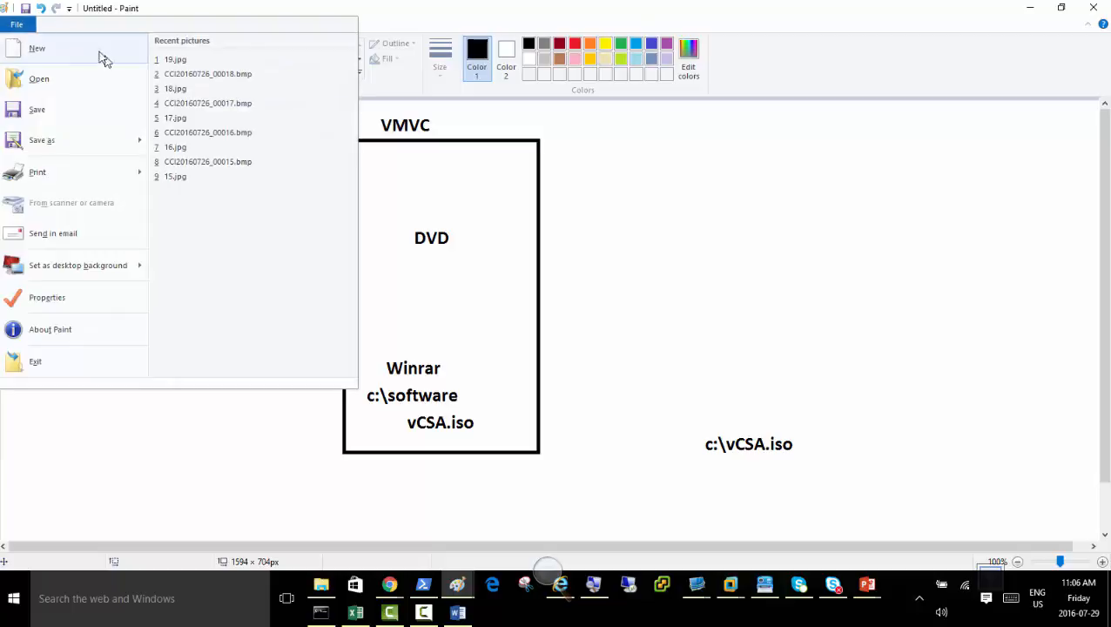
left_click(171, 4)
left_click(166, 49)
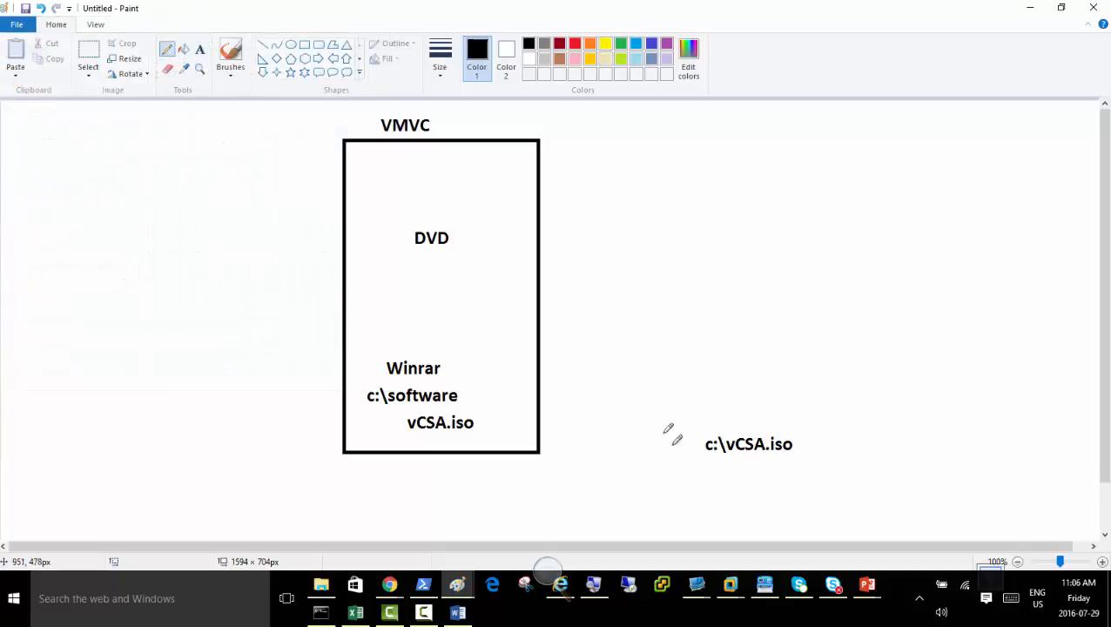
mouse_move(753, 437)
left_mouse_down()
mouse_move(522, 254)
mouse_move(459, 243)
mouse_move(464, 258)
left_mouse_up()
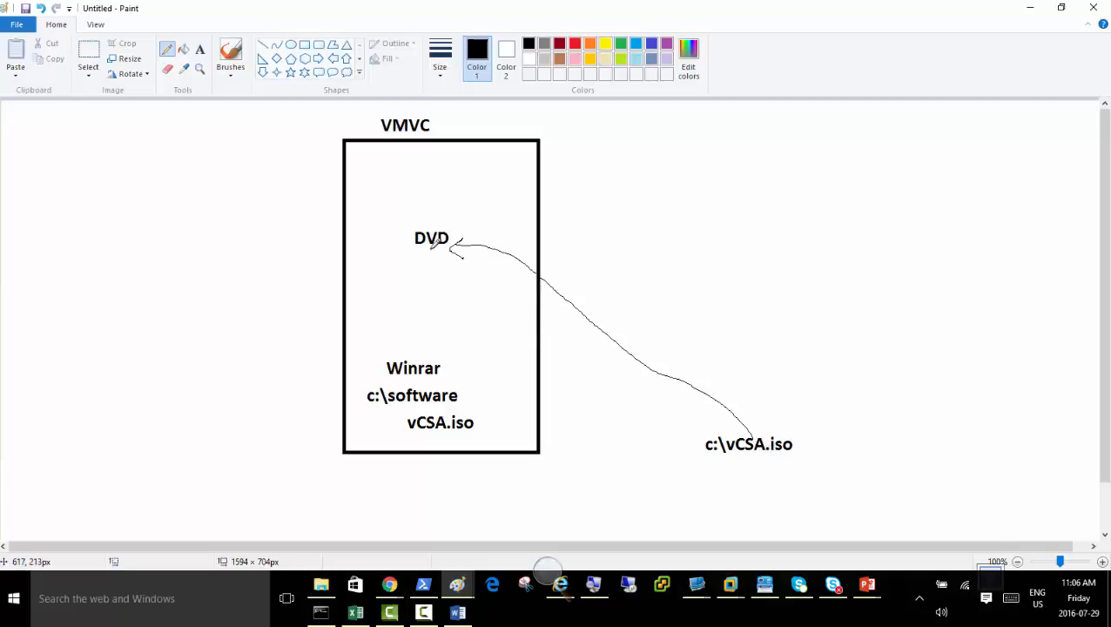
left_click_drag(433, 126, 462, 106)
Switch to the VMVC machine in VMware Workstation and sign in as vmwareadmin with the account password.
left_click(554, 581)
left_click(562, 581)
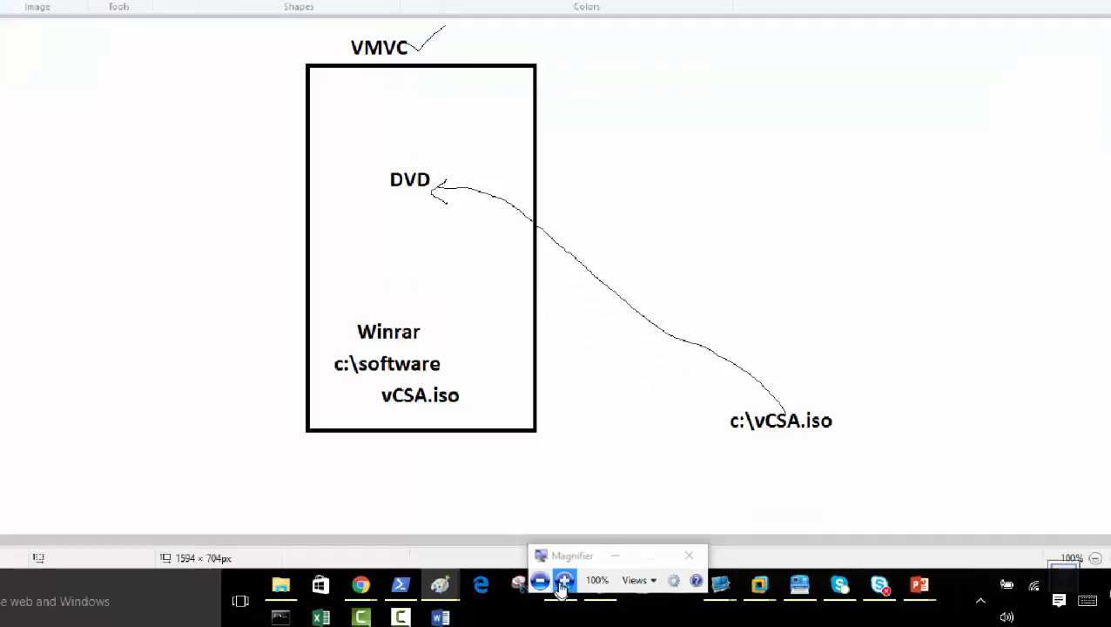
left_click(650, 538)
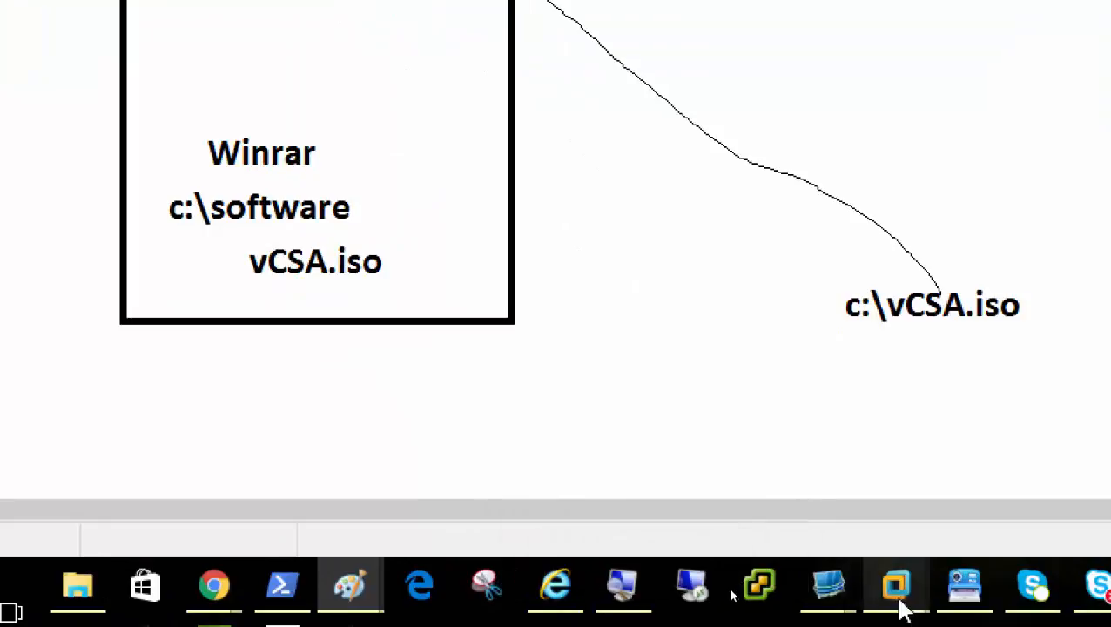
mouse_move(900, 607)
left_click(290, 493)
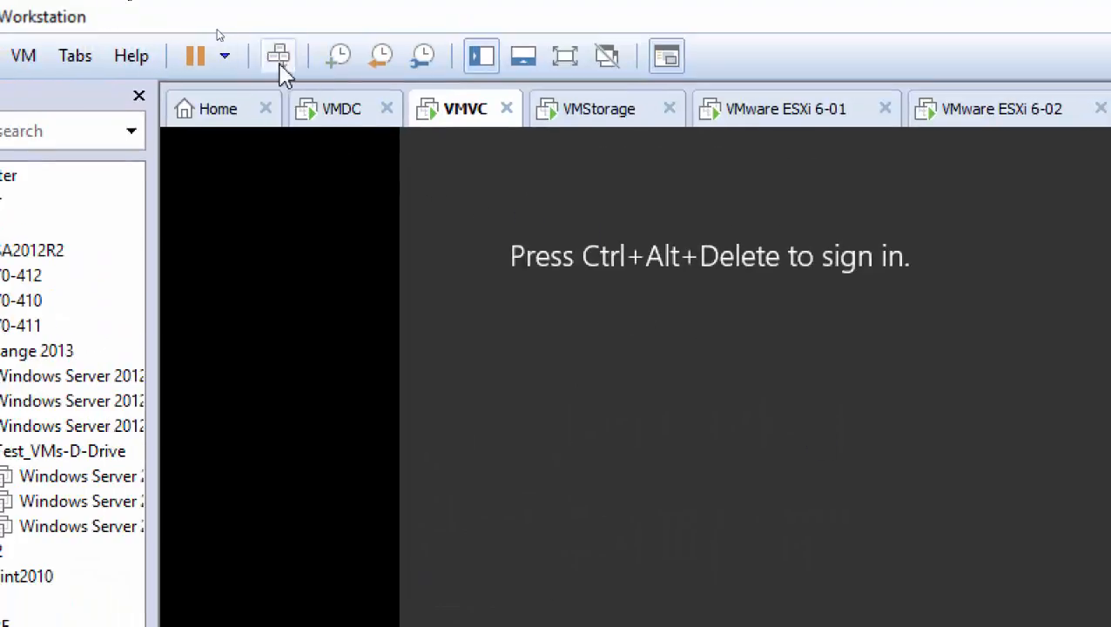
left_click(257, 24)
left_click(798, 445)
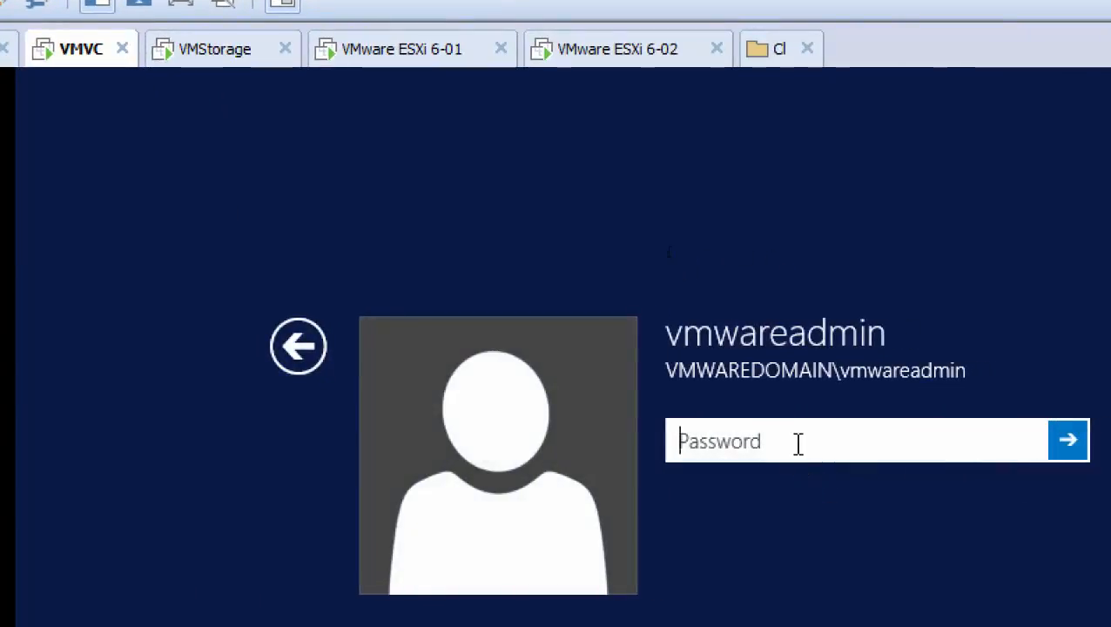
type("•••••••••")
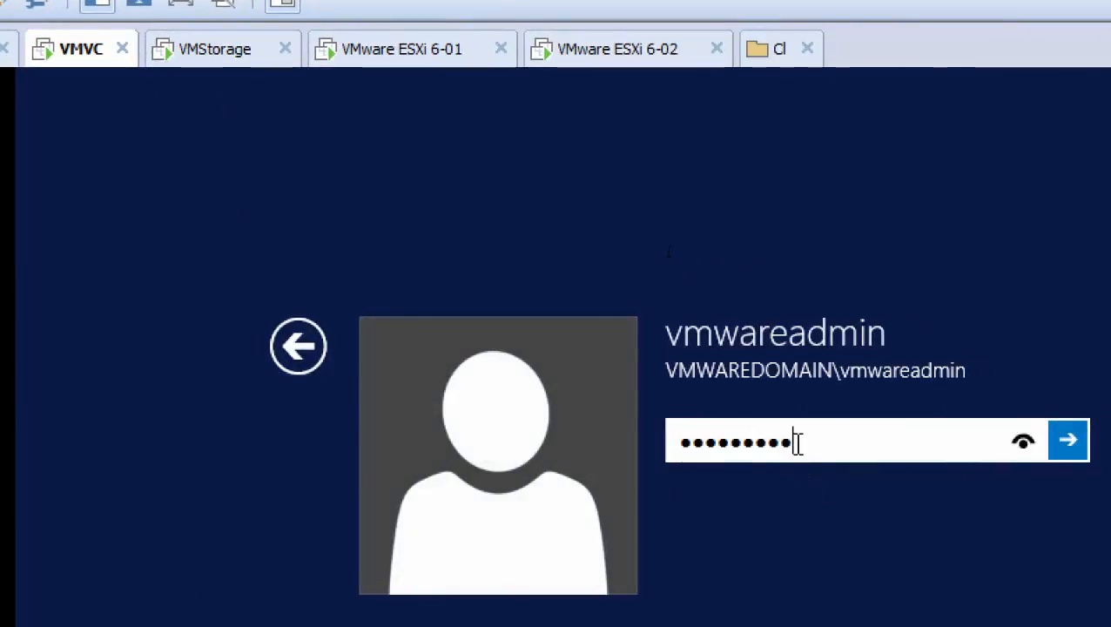
key("Return")
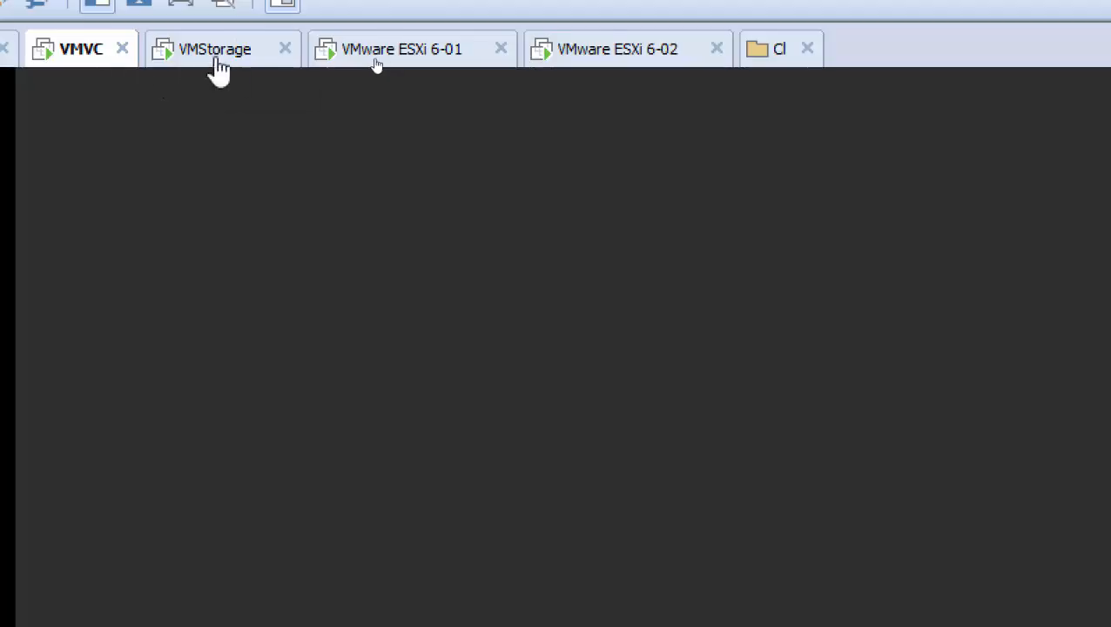
Open the CD/DVD drive settings of VMVC and browse the C: drive for an ISO image.
right_click(203, 61)
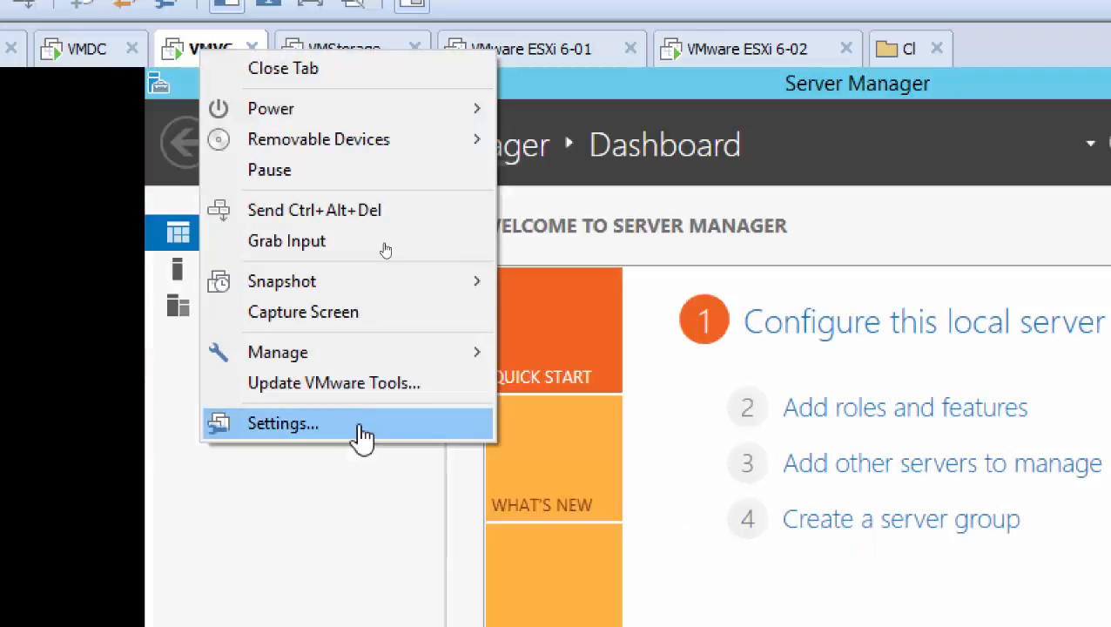
left_click(363, 433)
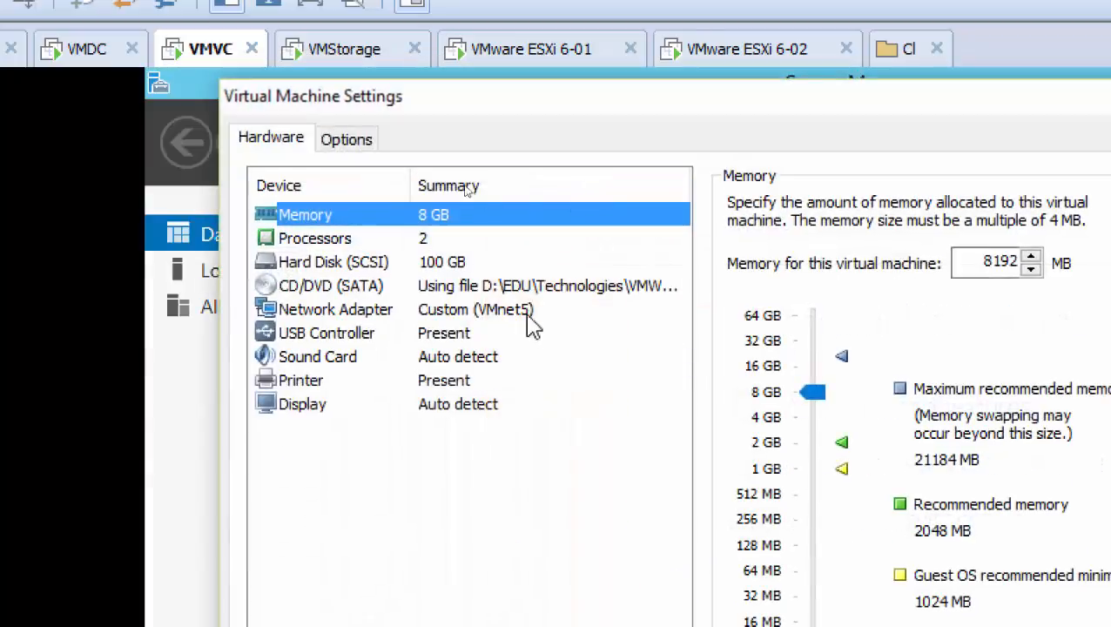
left_click(490, 289)
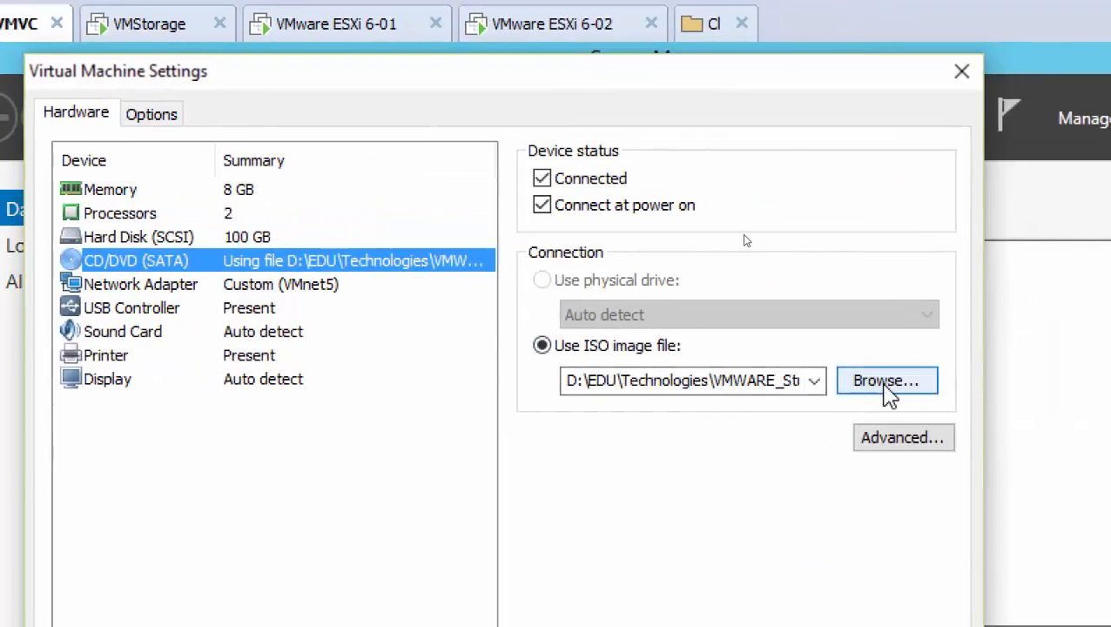
left_click(886, 383)
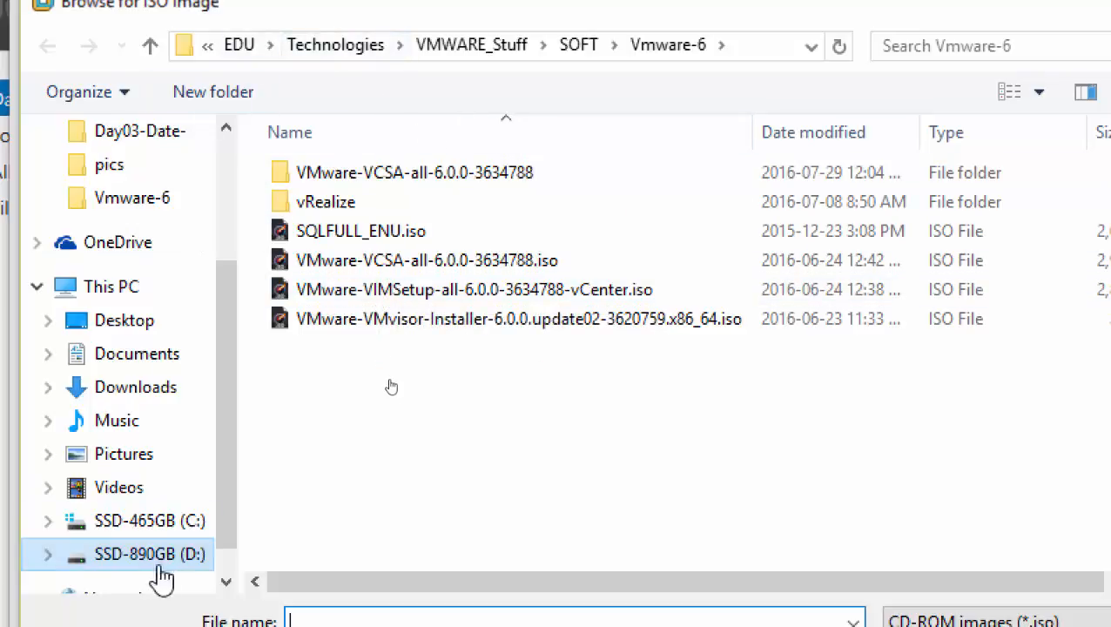
left_click(174, 522)
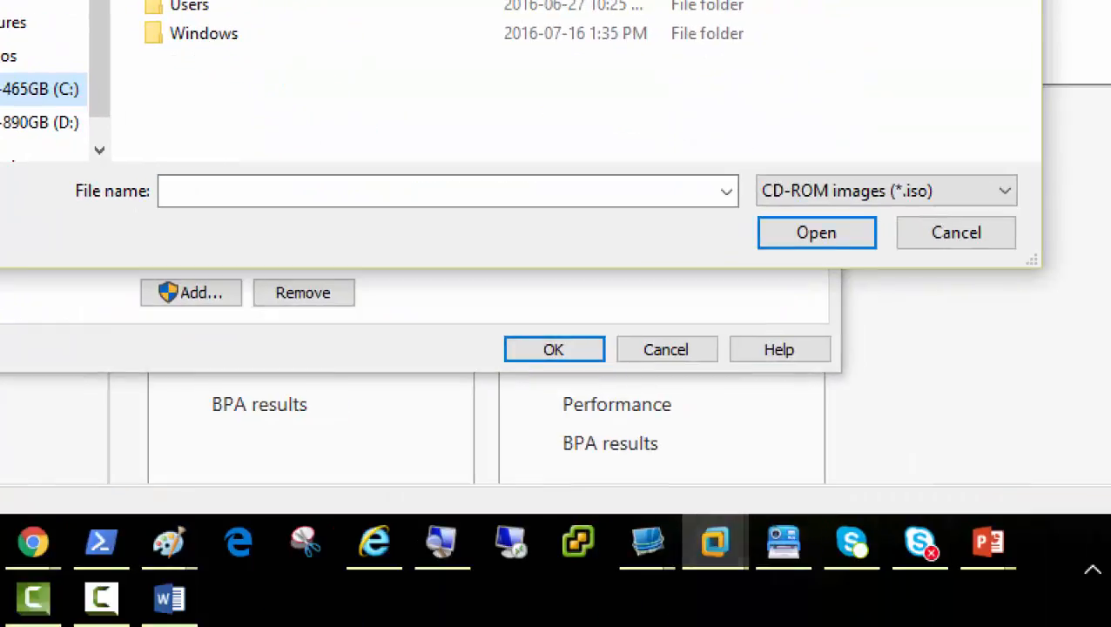
mouse_move(724, 580)
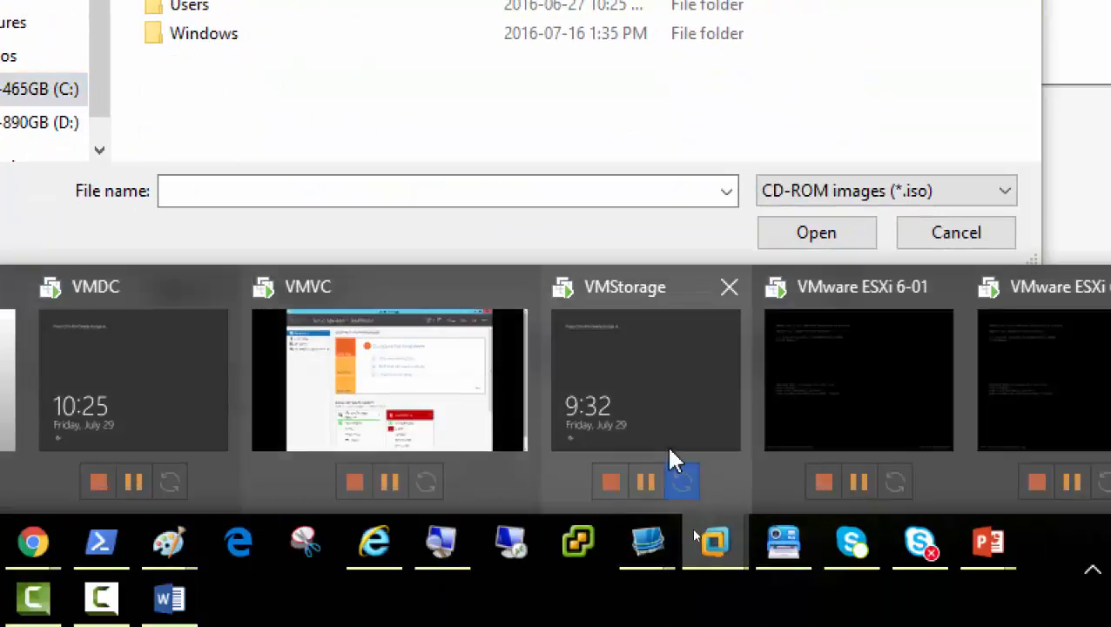
left_click(409, 377)
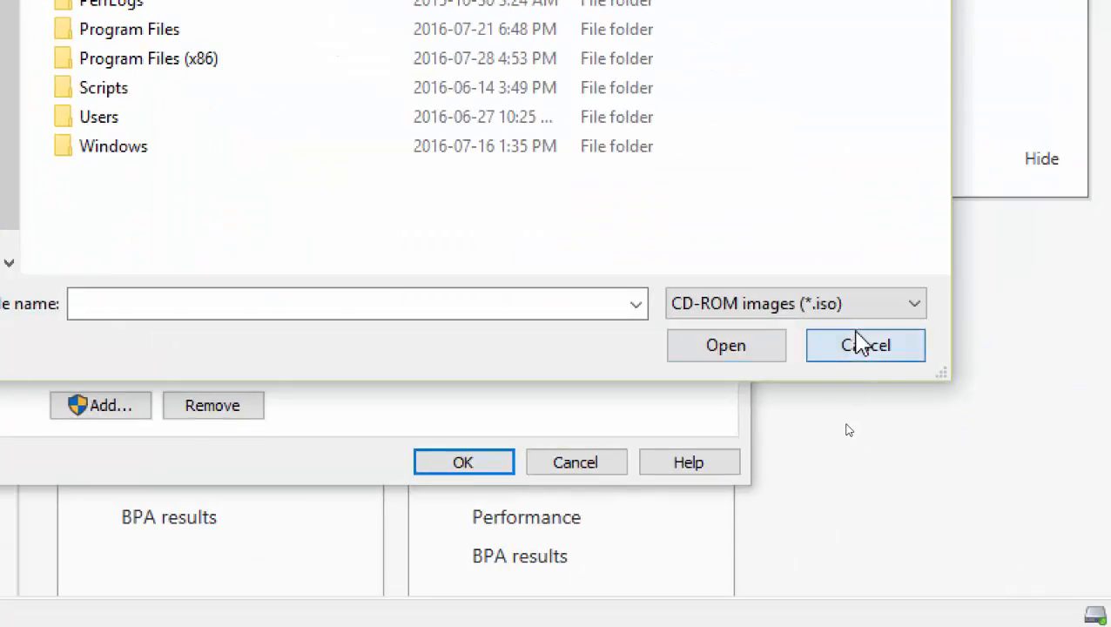
left_click(860, 344)
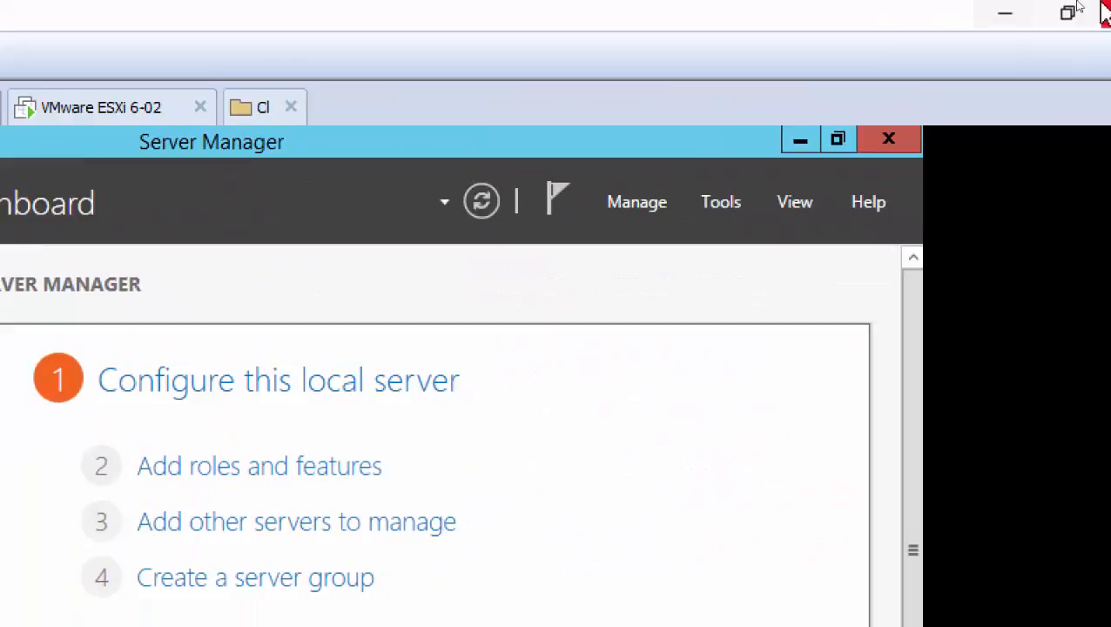
Switch to VMVC in the 192.168.100.100 remote session and sign out to apply the VMware Tools changes.
left_click(1007, 14)
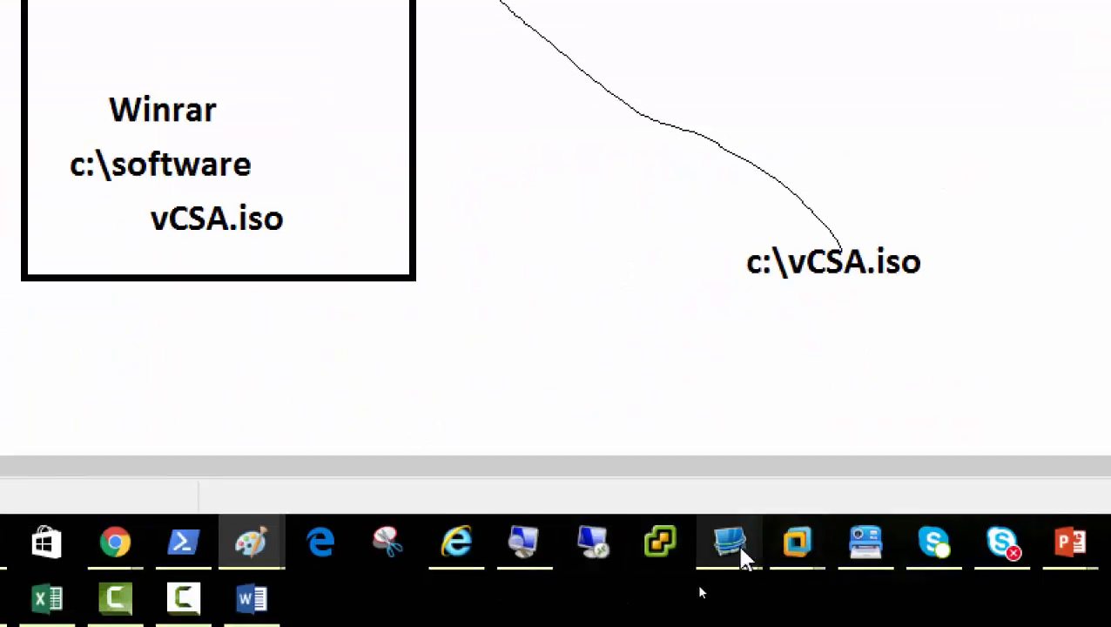
mouse_move(739, 558)
left_click(854, 454)
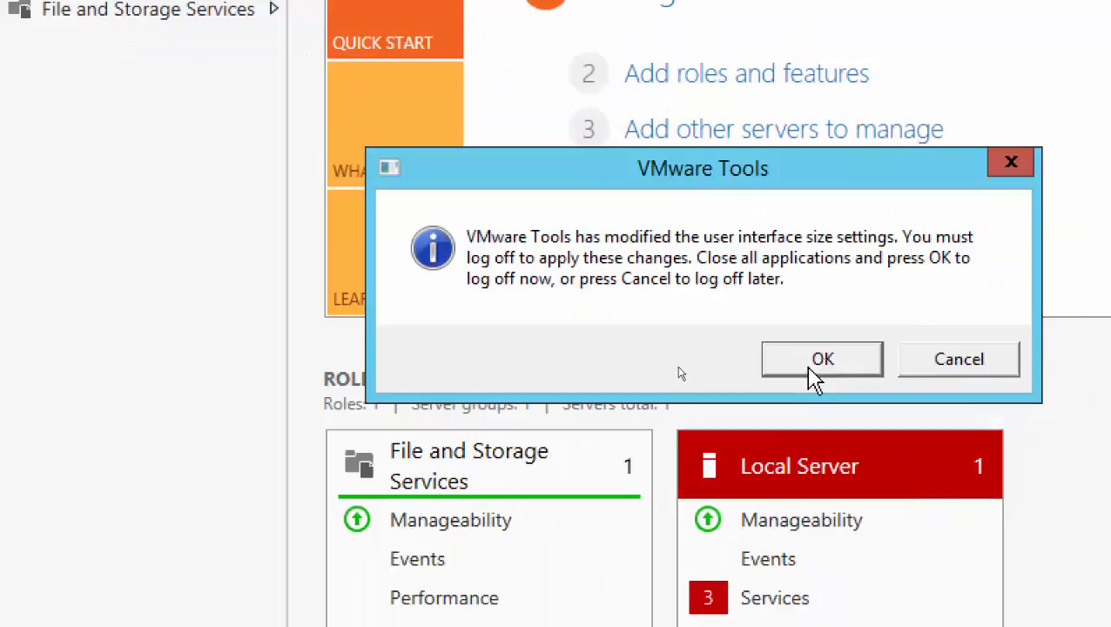
left_click(1104, 606)
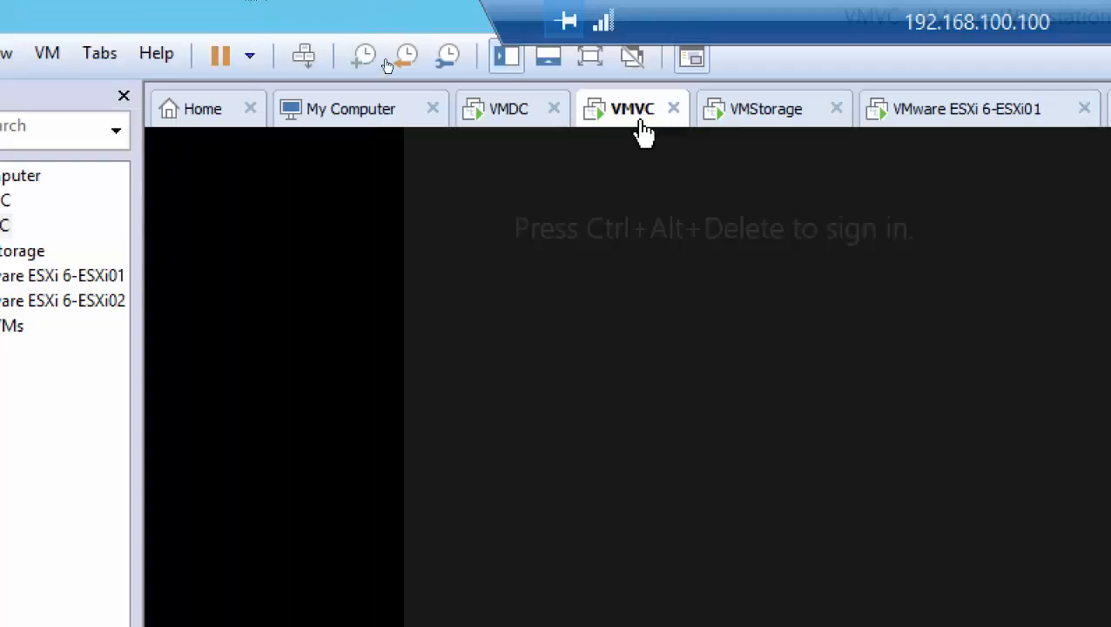
Attach the VMware-VCSA-all-6.0.0-3634788 ISO from C:\Software to the CD/DVD drive of VMVC and apply the settings.
right_click(636, 115)
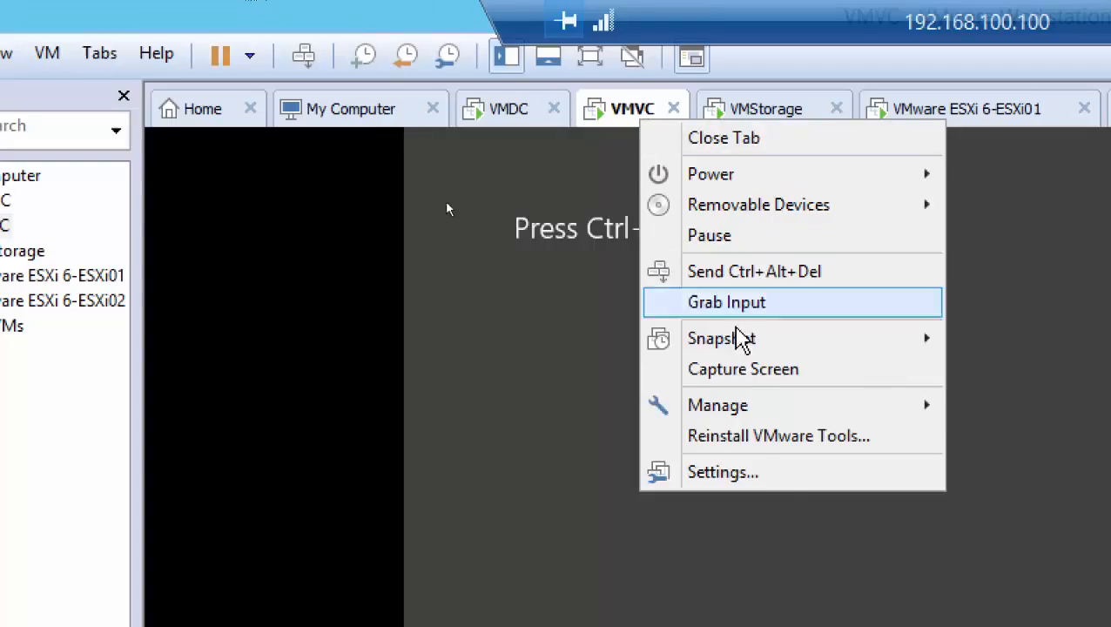
left_click(776, 483)
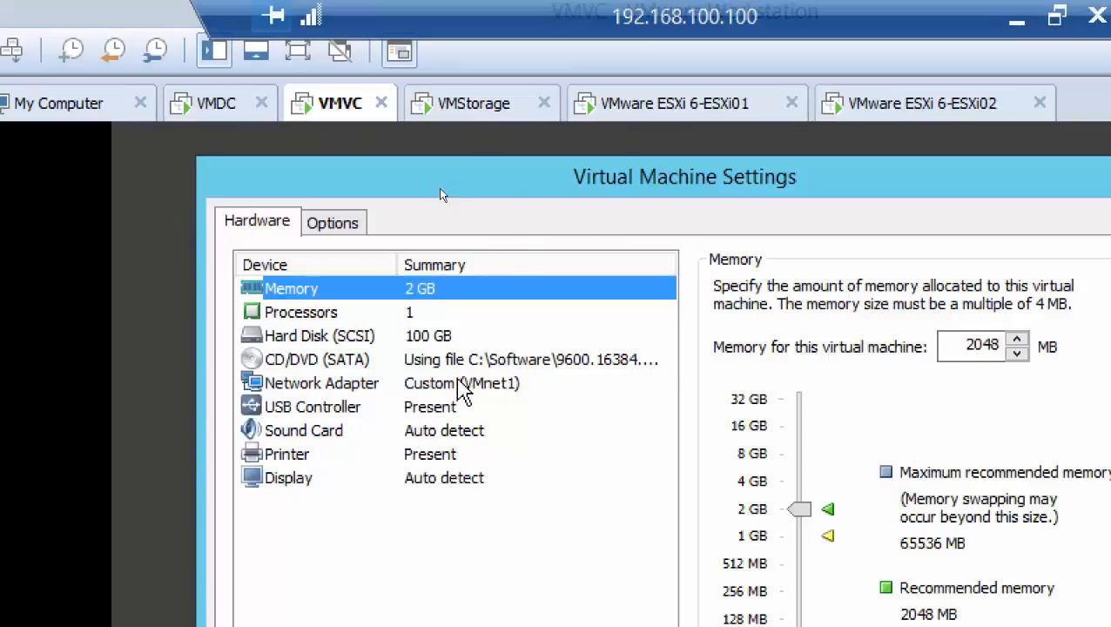
left_click(495, 366)
left_click(1036, 490)
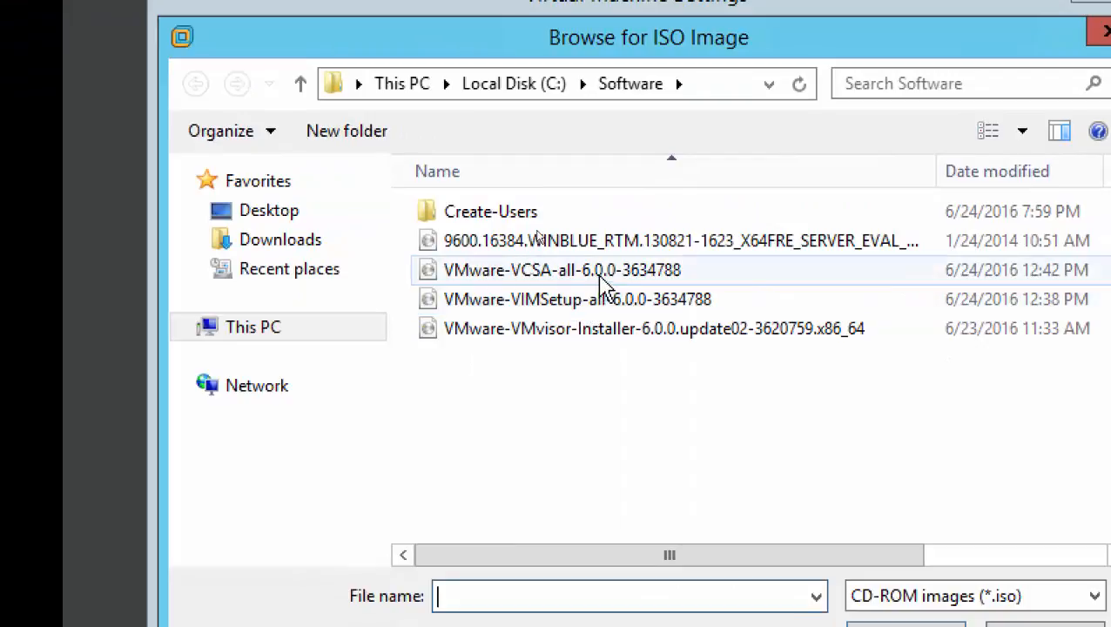
double_click(605, 271)
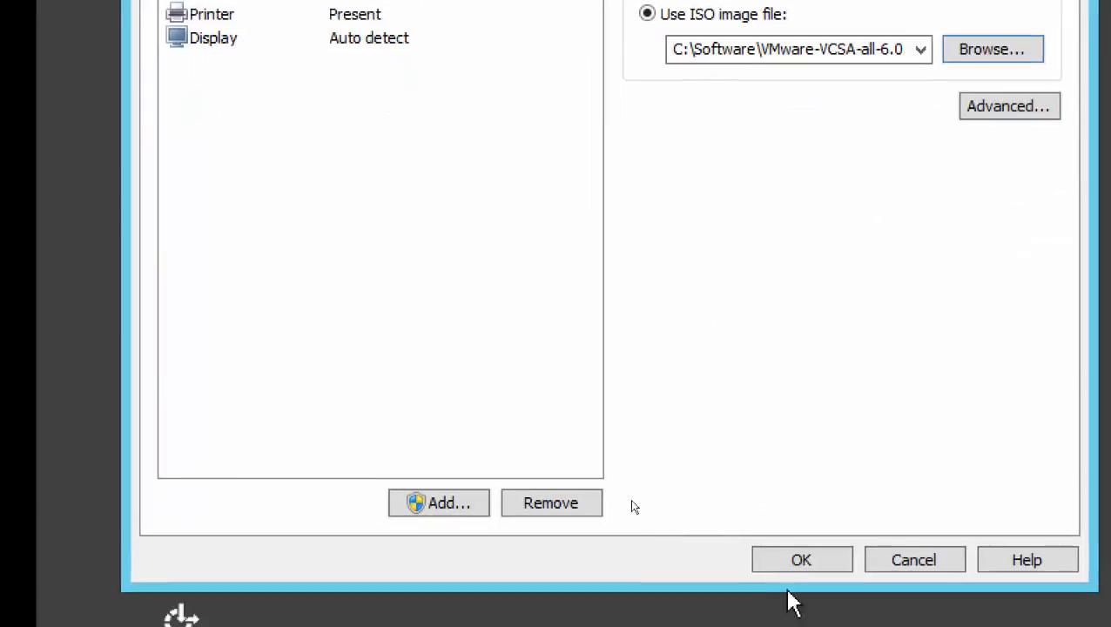
left_click(784, 560)
left_click(608, 204)
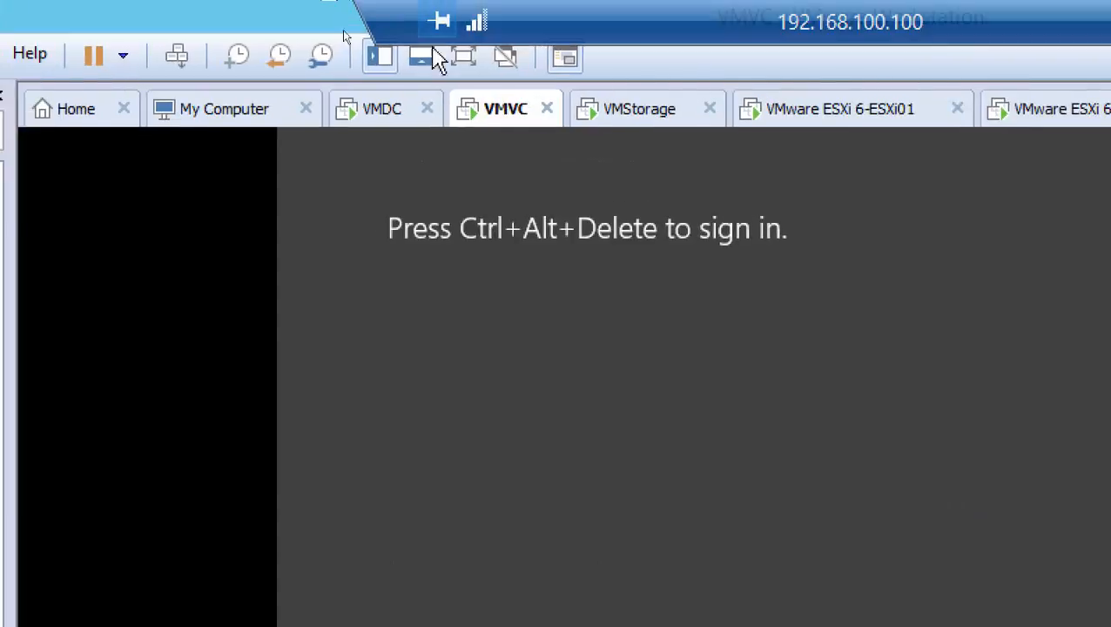
Sign back in to VMVC as VmwareAdmin with the account password.
left_click(177, 55)
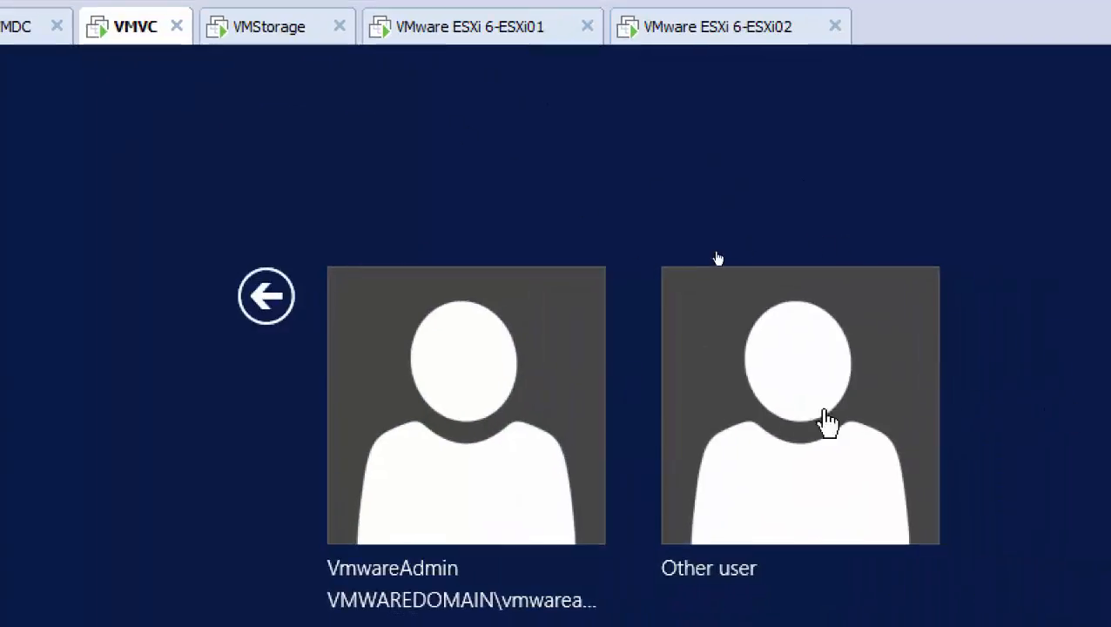
left_click(504, 439)
type("***")
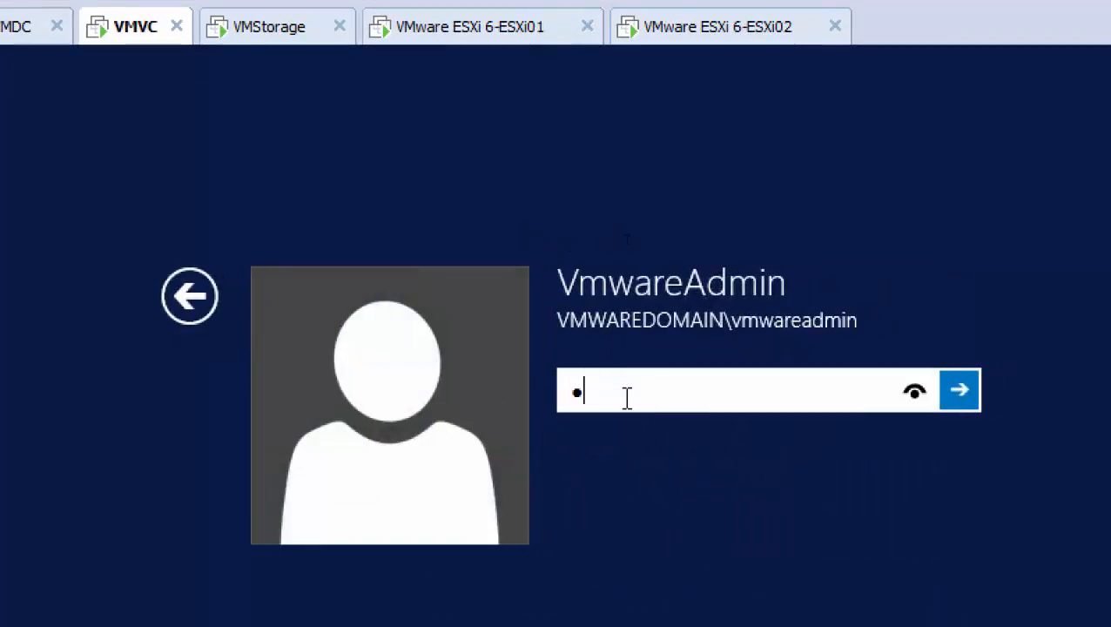
type("******")
key("Return")
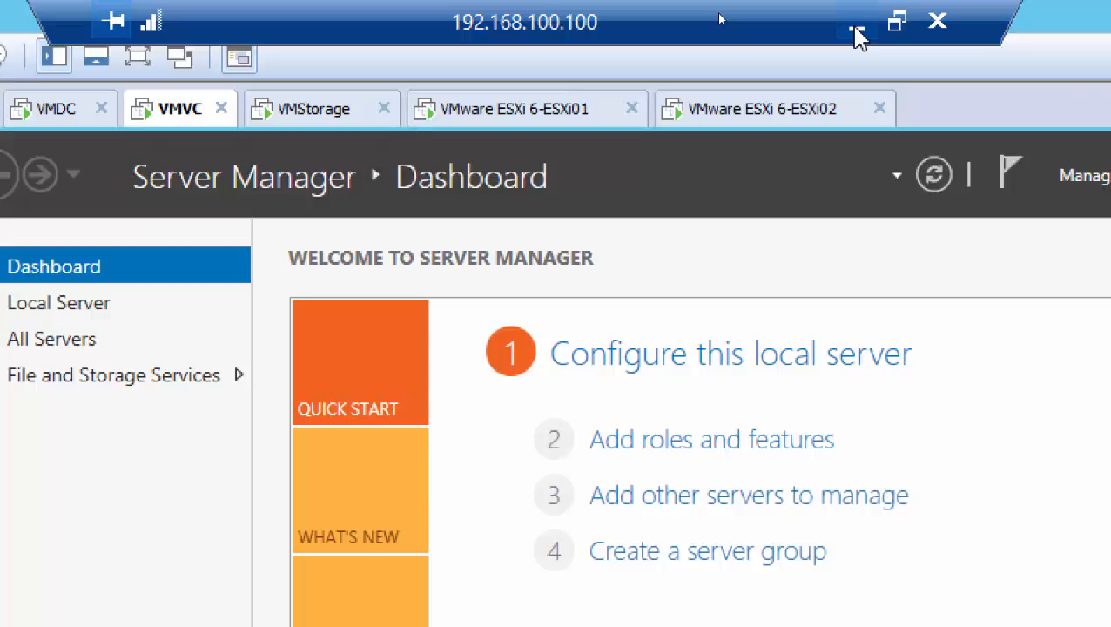
Return to the Paint diagram, draw a rectangle about 265 × 376 px beside the VMVC box, and move it closer to that box.
left_click(856, 37)
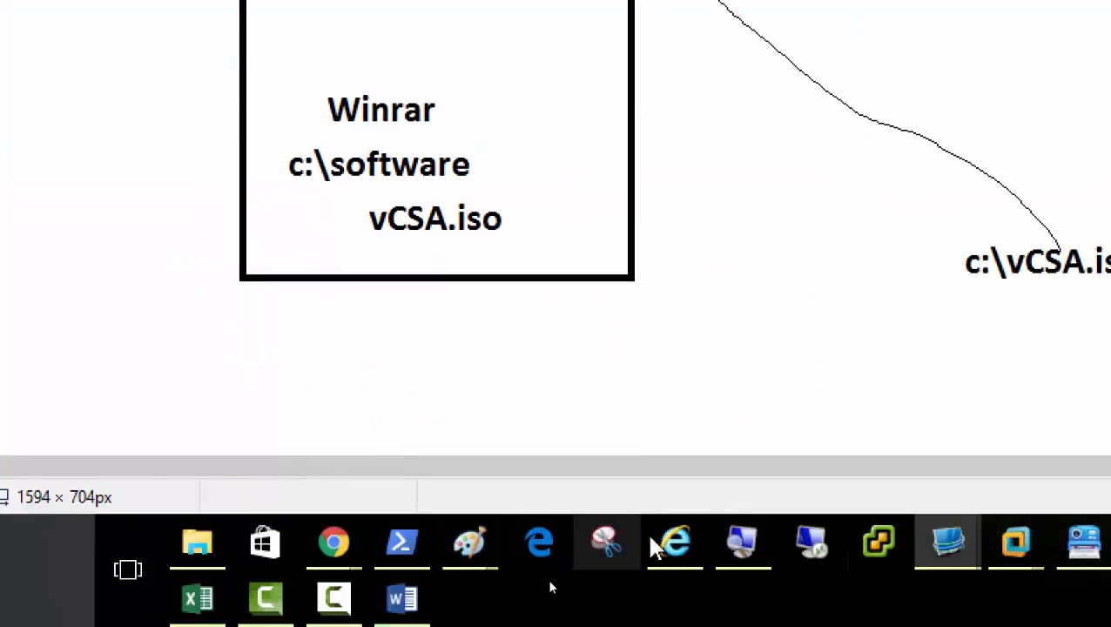
left_click(742, 547)
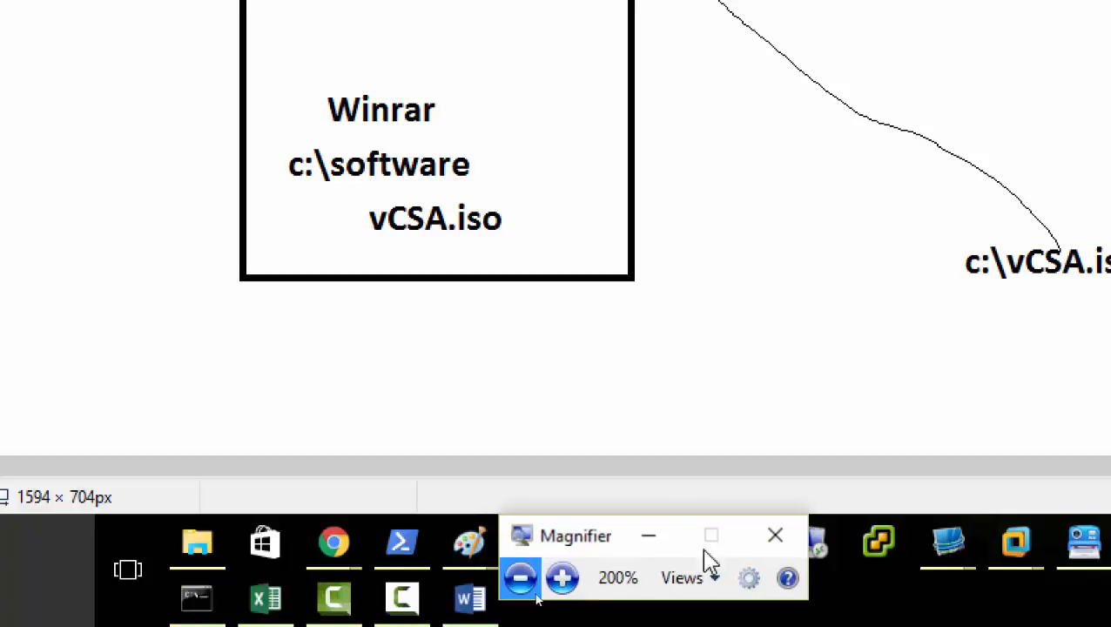
left_click(519, 576)
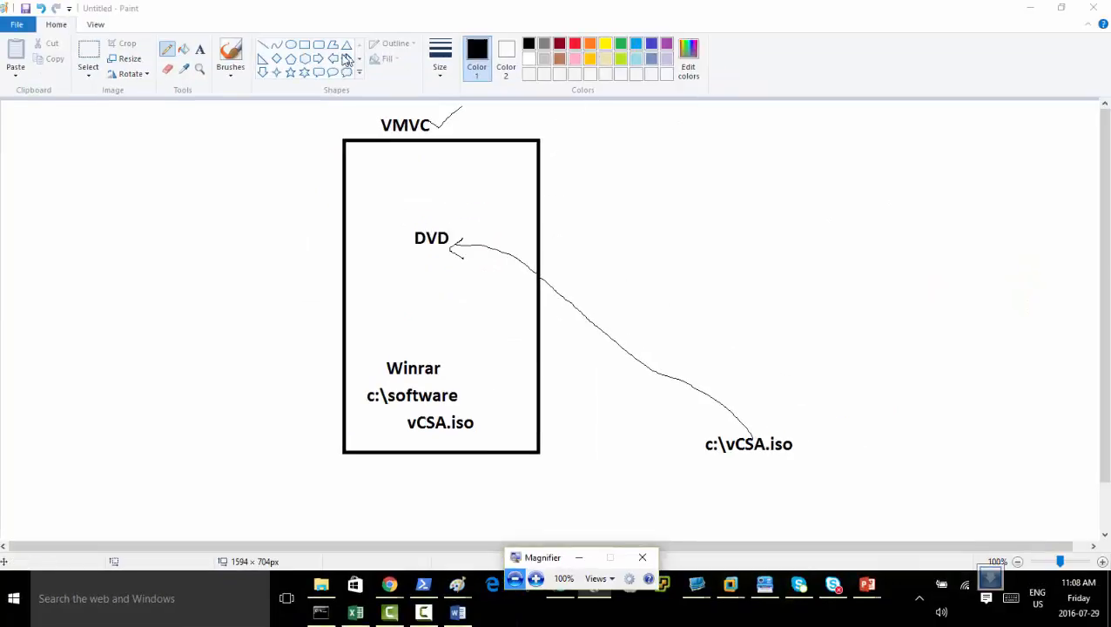
left_click(308, 47)
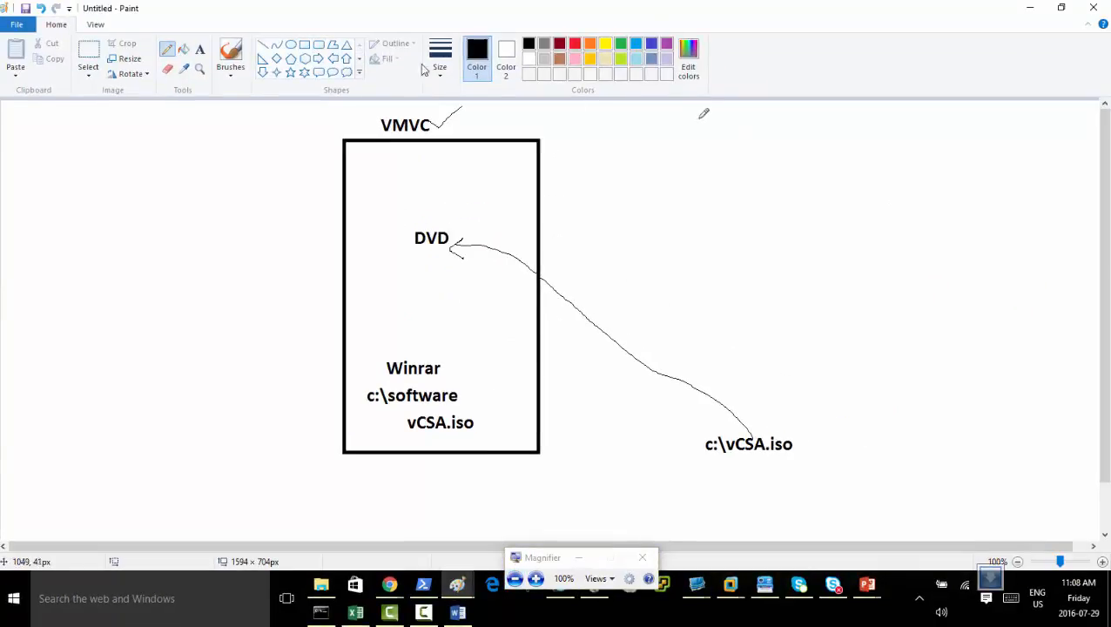
left_click(303, 47)
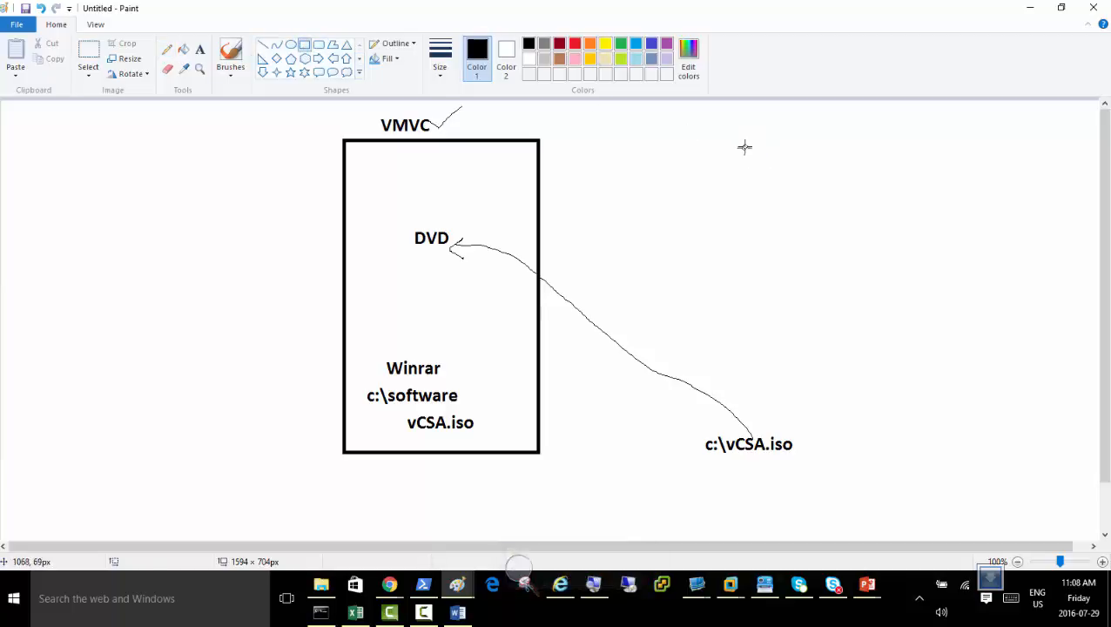
left_click_drag(743, 147, 928, 409)
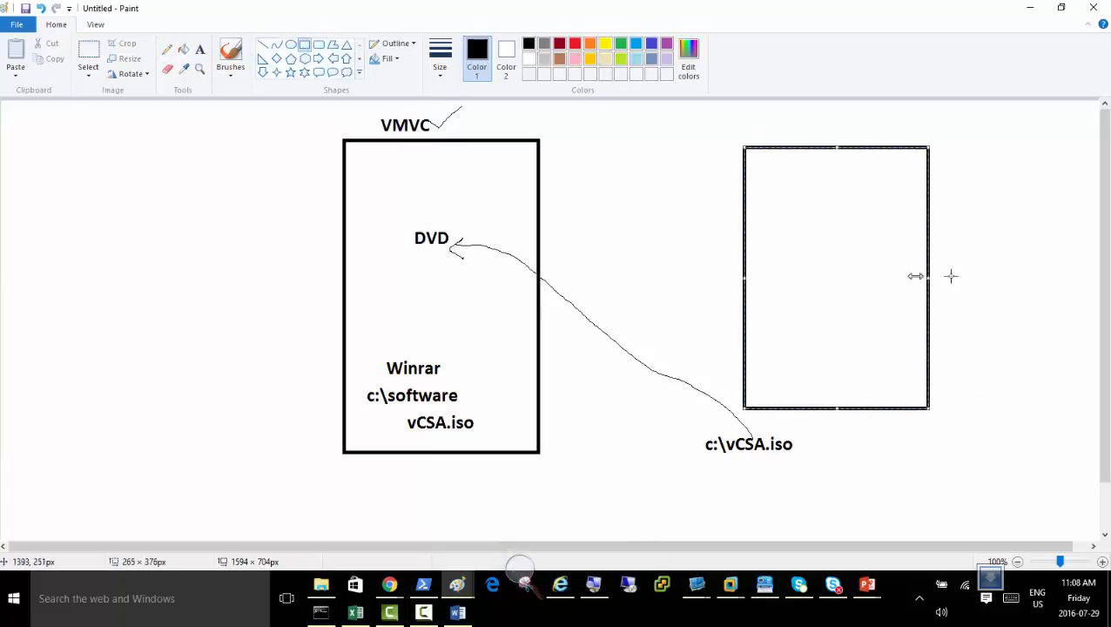
left_click_drag(806, 149, 686, 142)
Draw a second tall rectangle of similar size on the far side of the new one, with their top edges aligned.
left_click(853, 141)
mouse_move(852, 140)
left_mouse_down()
mouse_move(985, 266)
mouse_move(1008, 411)
mouse_move(1027, 396)
left_mouse_up()
left_click(983, 449)
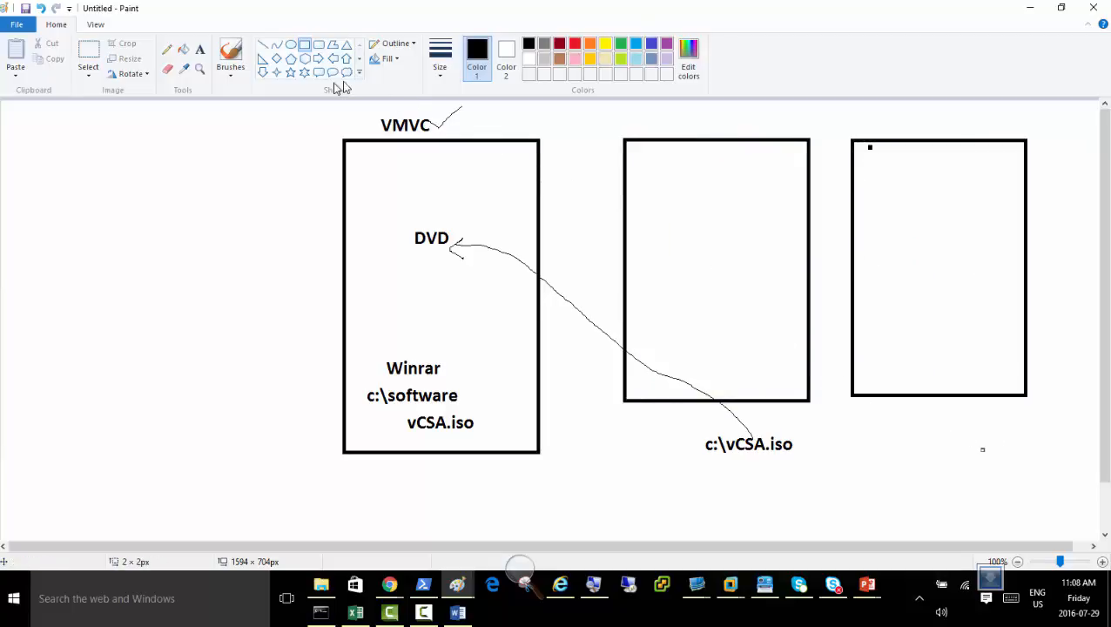
Draw a small rounded rectangle near the bottom of each new box, making the second about 116 × 68 px with a dark red outline.
left_click(319, 48)
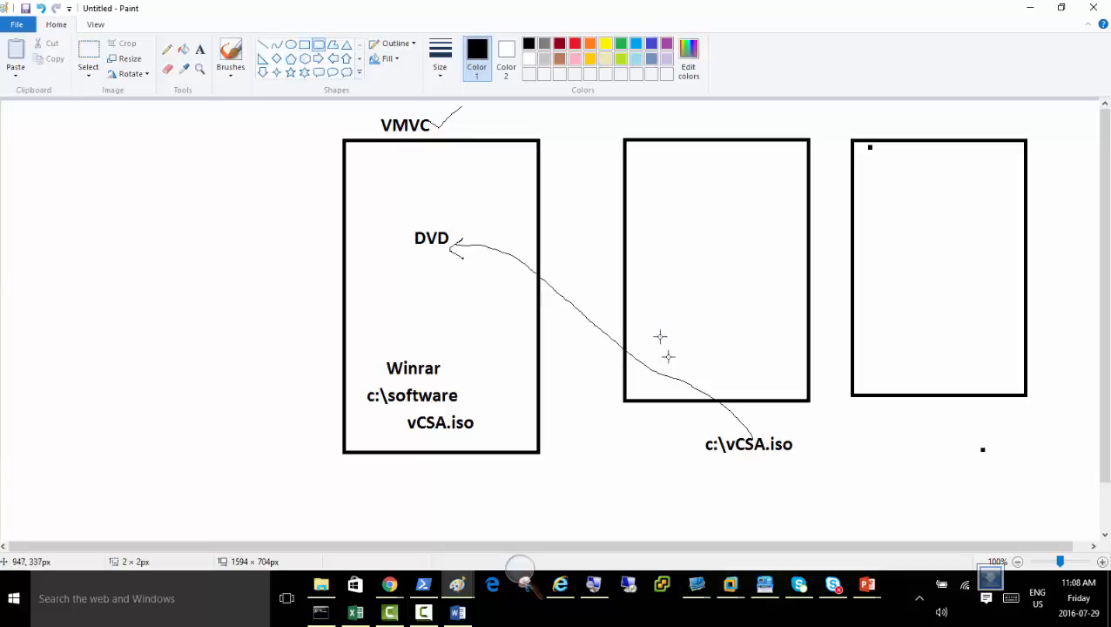
mouse_move(647, 348)
left_mouse_down()
mouse_move(697, 397)
mouse_move(704, 390)
left_mouse_up()
mouse_move(878, 338)
left_mouse_down()
mouse_move(922, 392)
mouse_move(958, 385)
left_mouse_up()
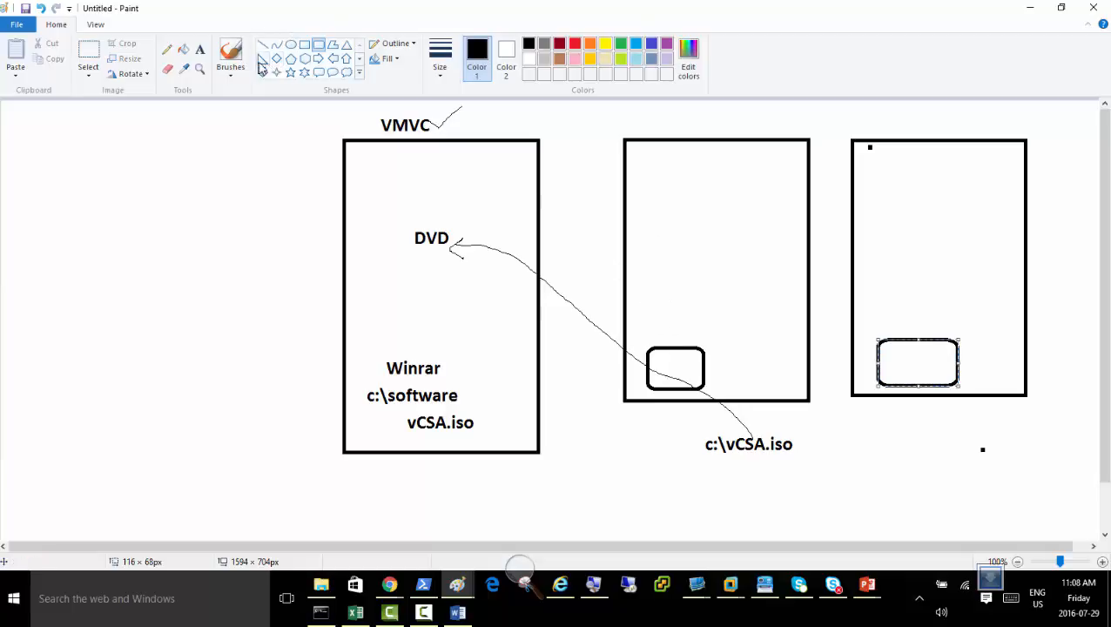
left_click(560, 44)
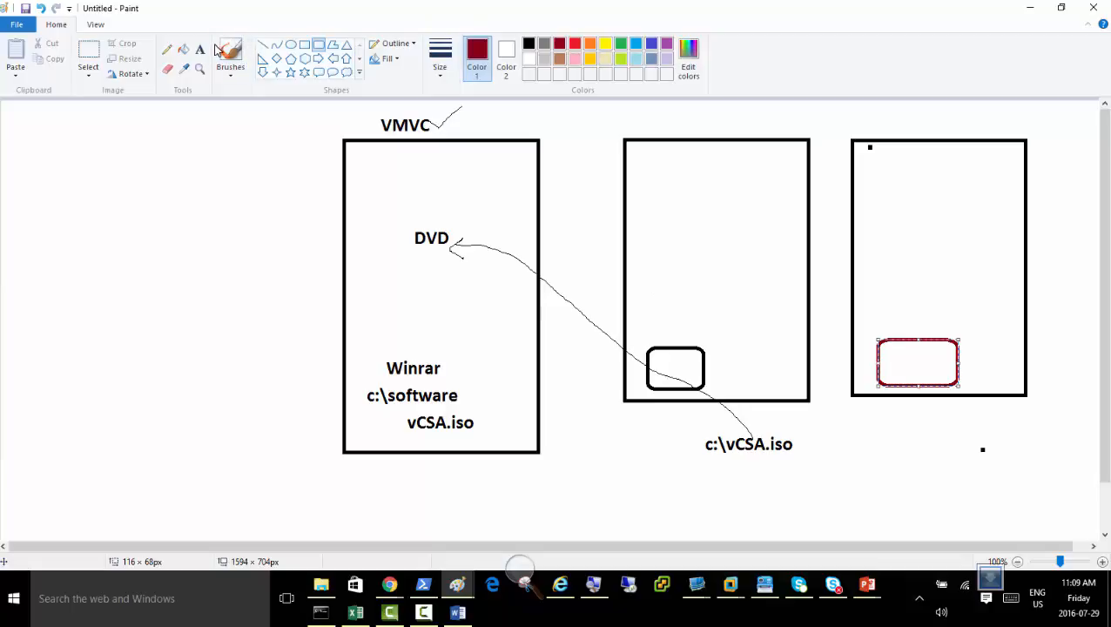
Recolour the last rounded rectangle's outline black and add dark red rounded squares, about 67 × 64 px and 57 × 58 px, above the two black ones.
left_click(529, 43)
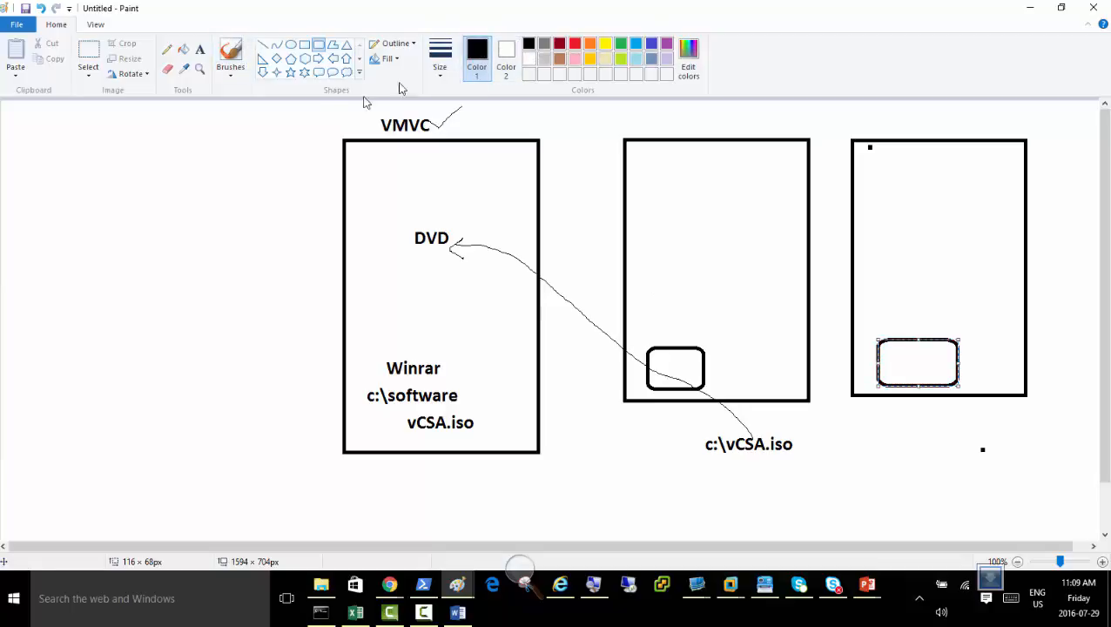
left_click(294, 136)
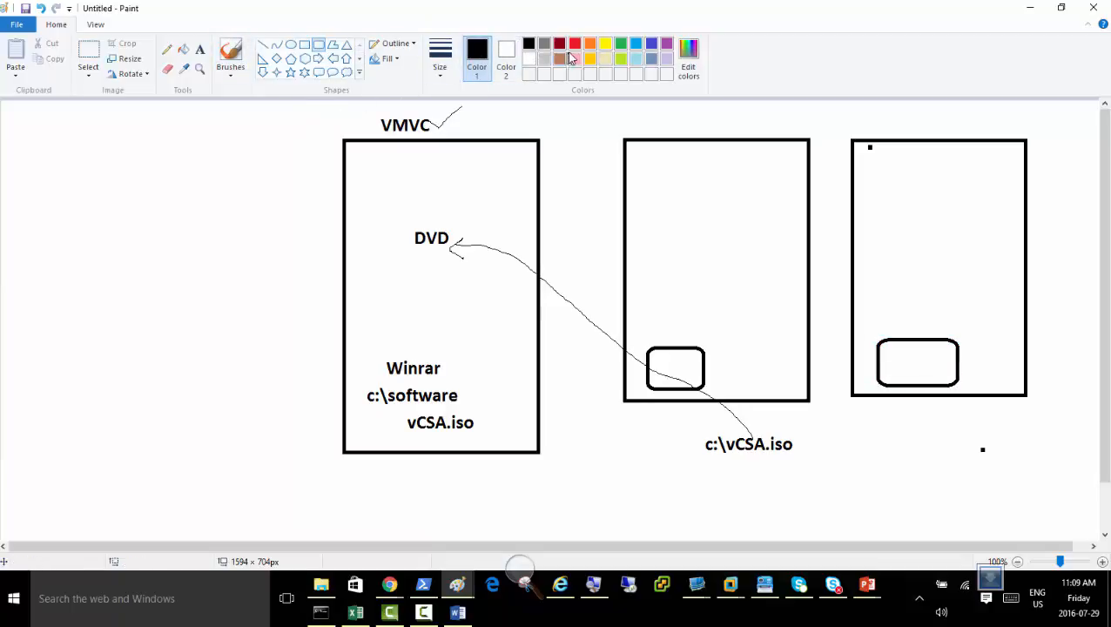
left_click(560, 45)
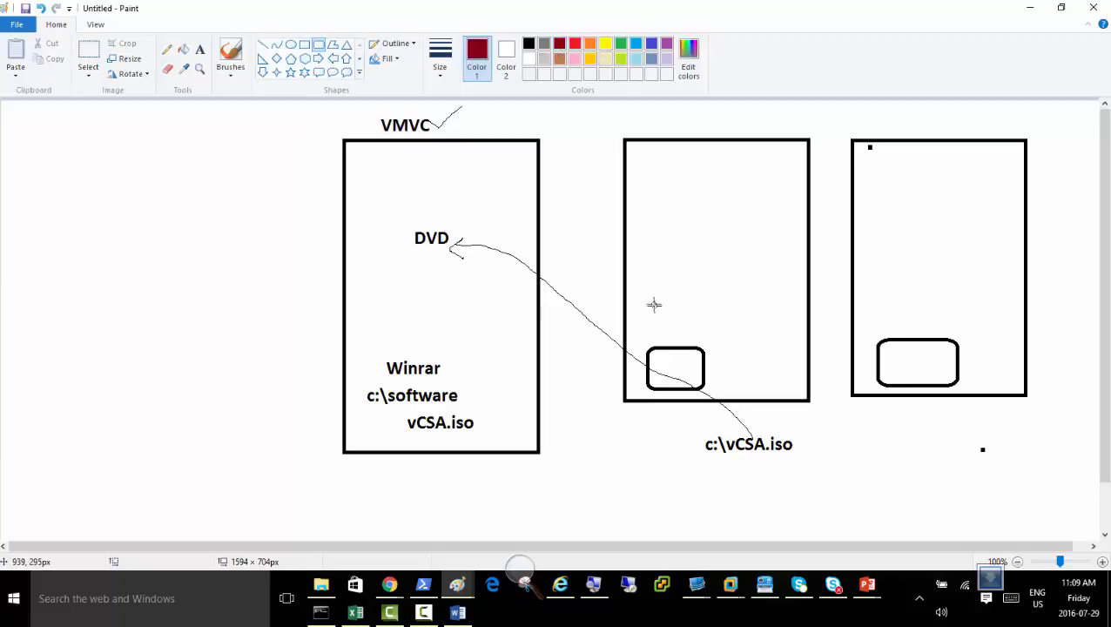
mouse_move(644, 298)
left_mouse_down()
mouse_move(667, 340)
mouse_move(692, 342)
left_mouse_up()
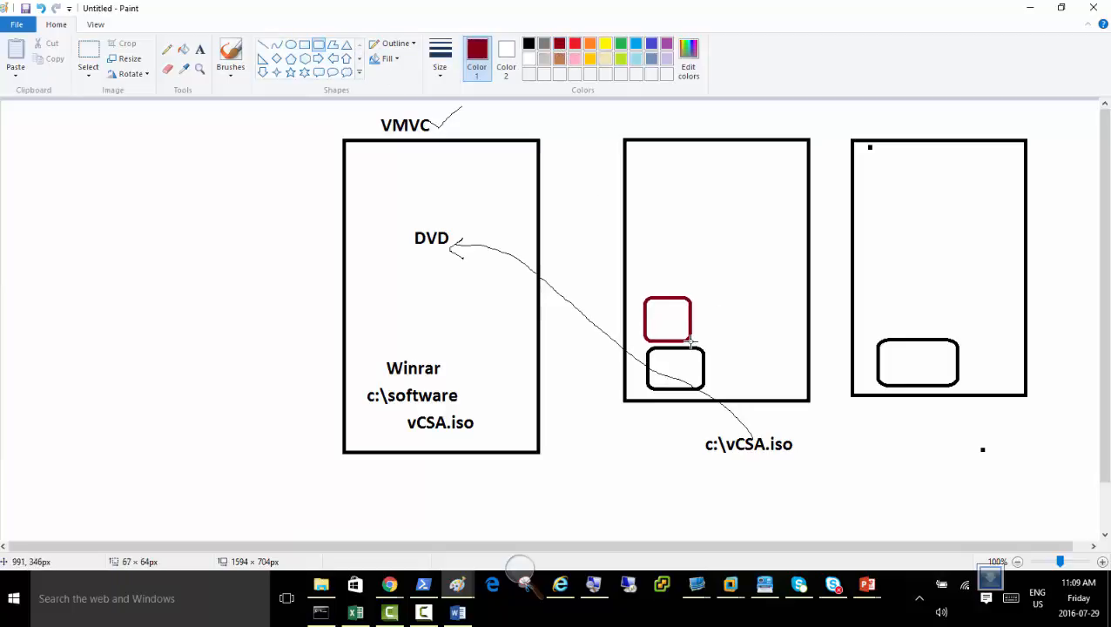
left_click_drag(876, 299, 914, 337)
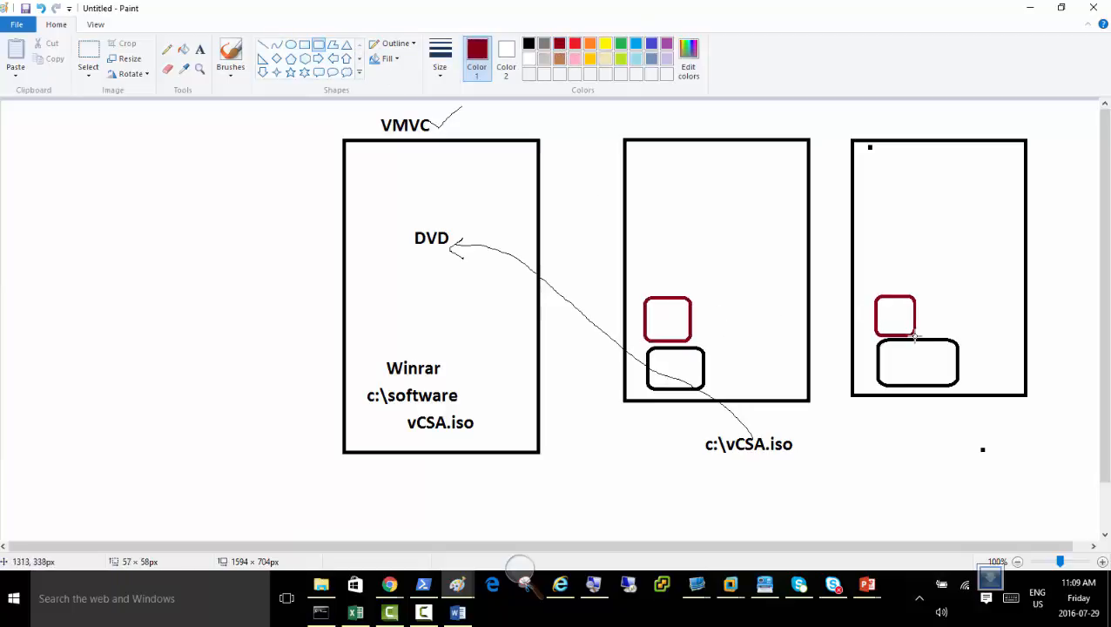
left_click(918, 269)
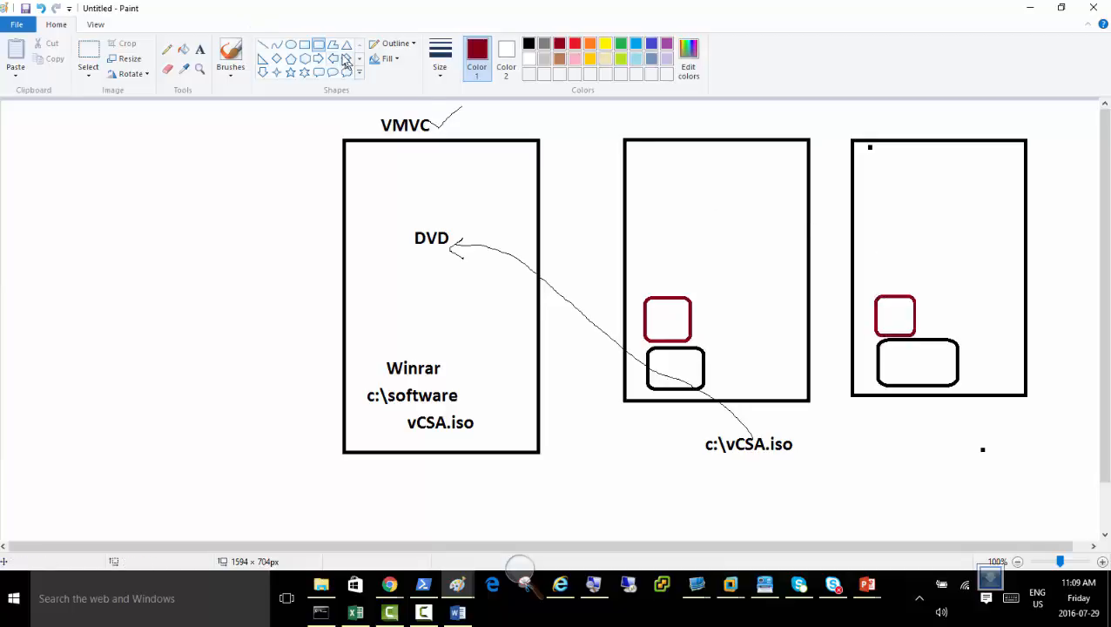
left_click(229, 165)
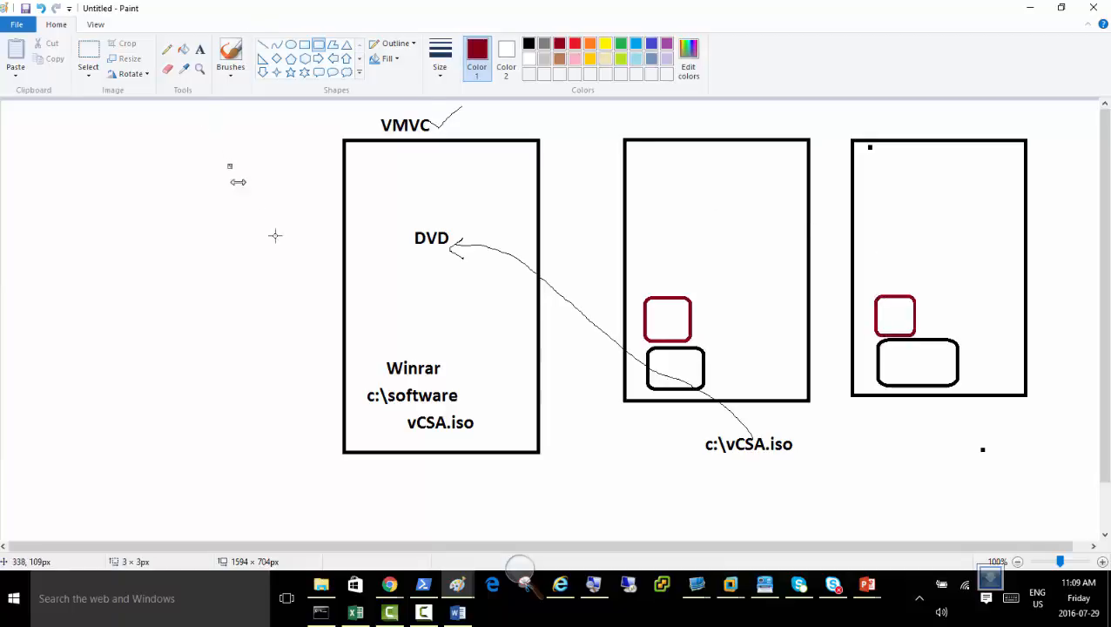
Launch Visio 2016 and open today's recent drawing VCP6-DCV-updated-07july2016.vsdx.
left_click(212, 601)
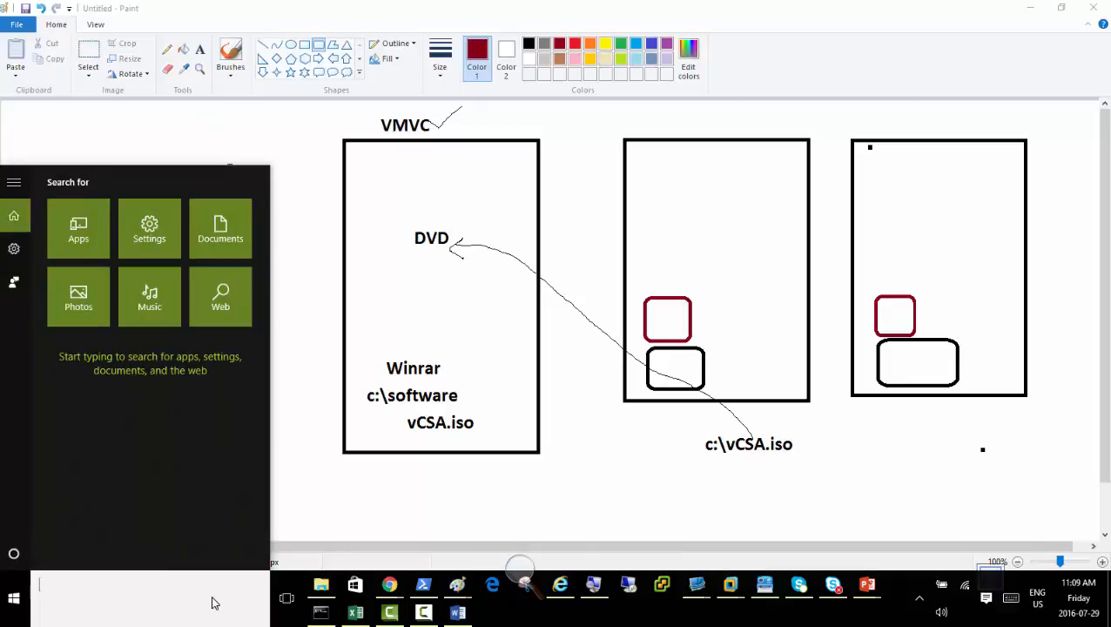
type("visio")
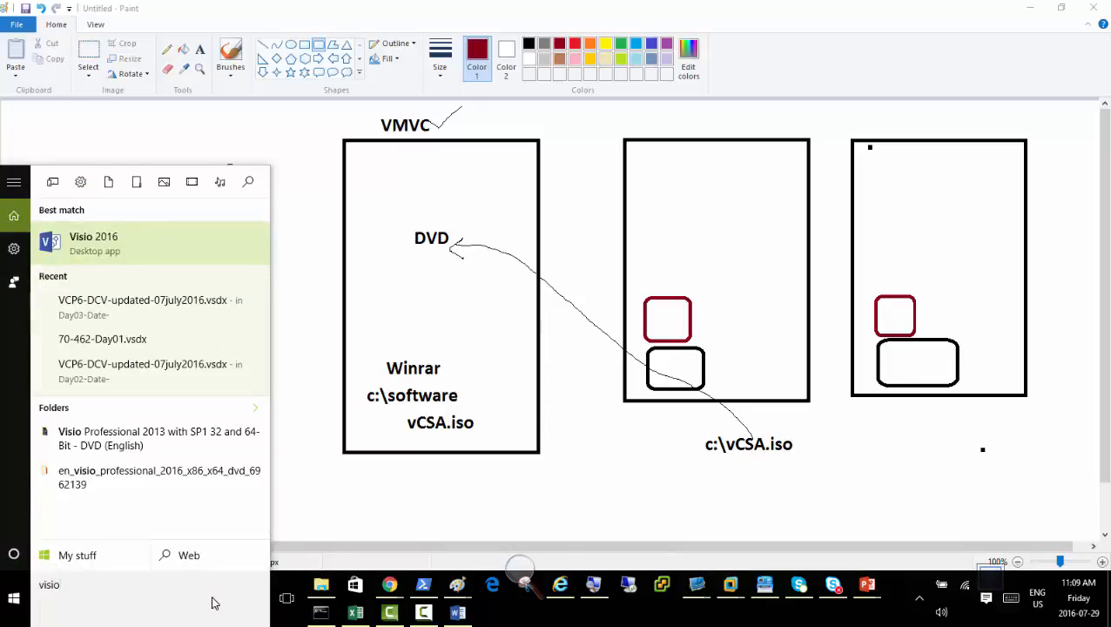
key("Return")
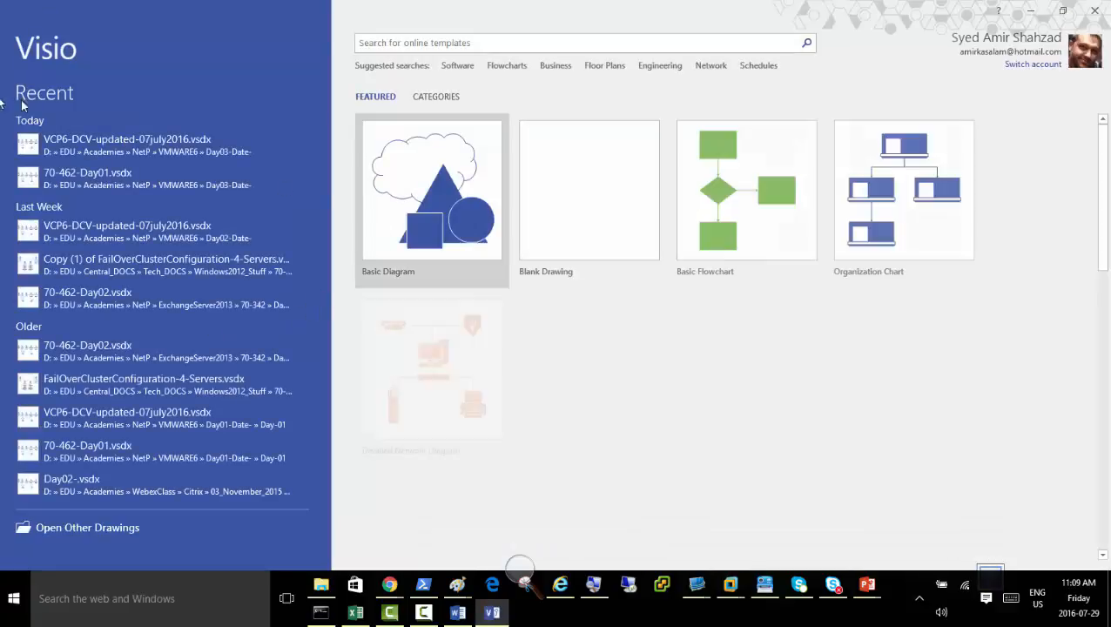
left_click(100, 153)
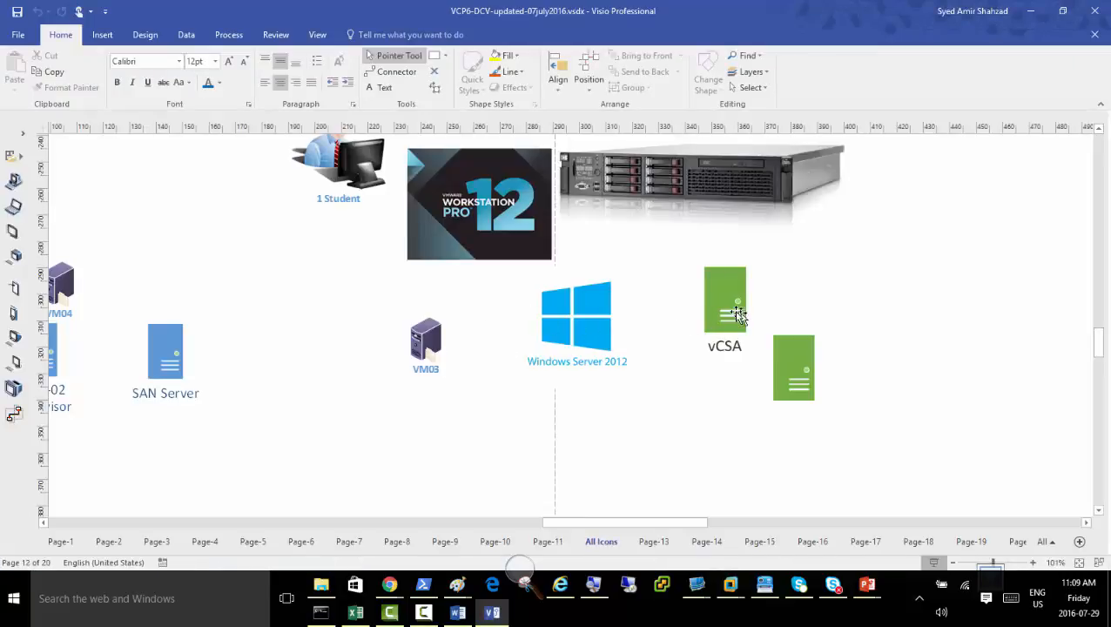
Copy the green vCSA server icon from the All Icons page and paste it into the Paint diagram's middle box, above the dark red square.
left_click(737, 315)
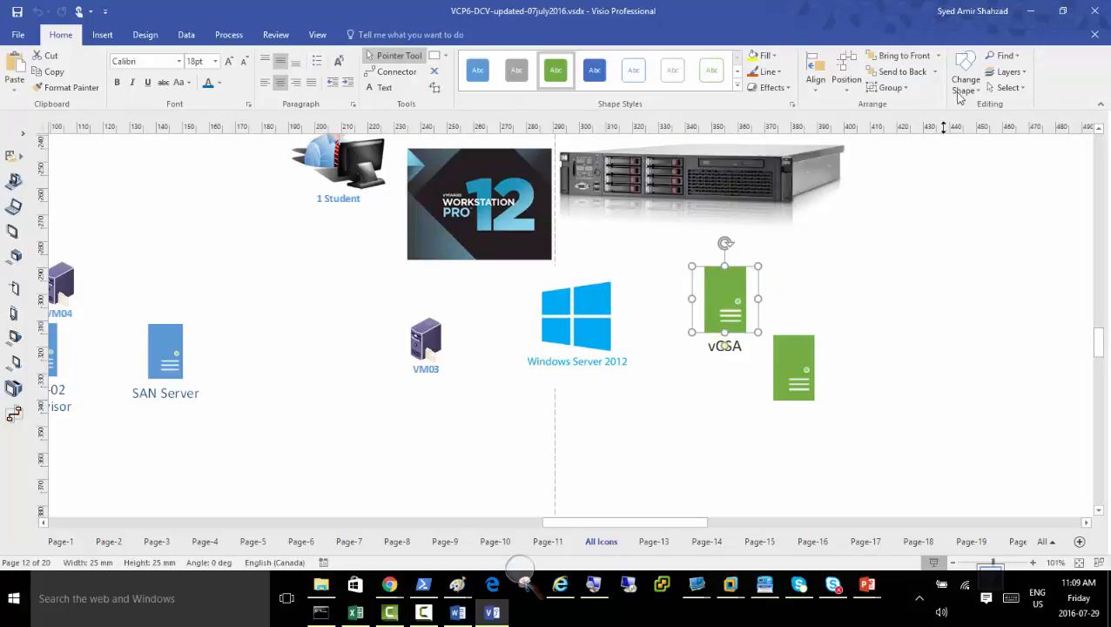
left_click(1030, 11)
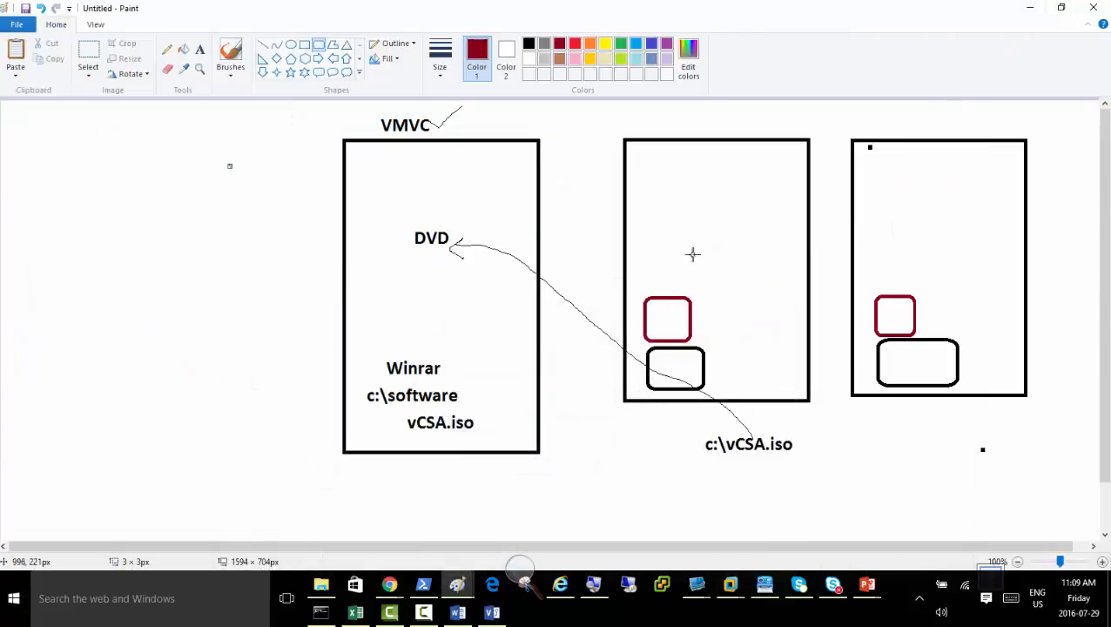
key("ctrl+v")
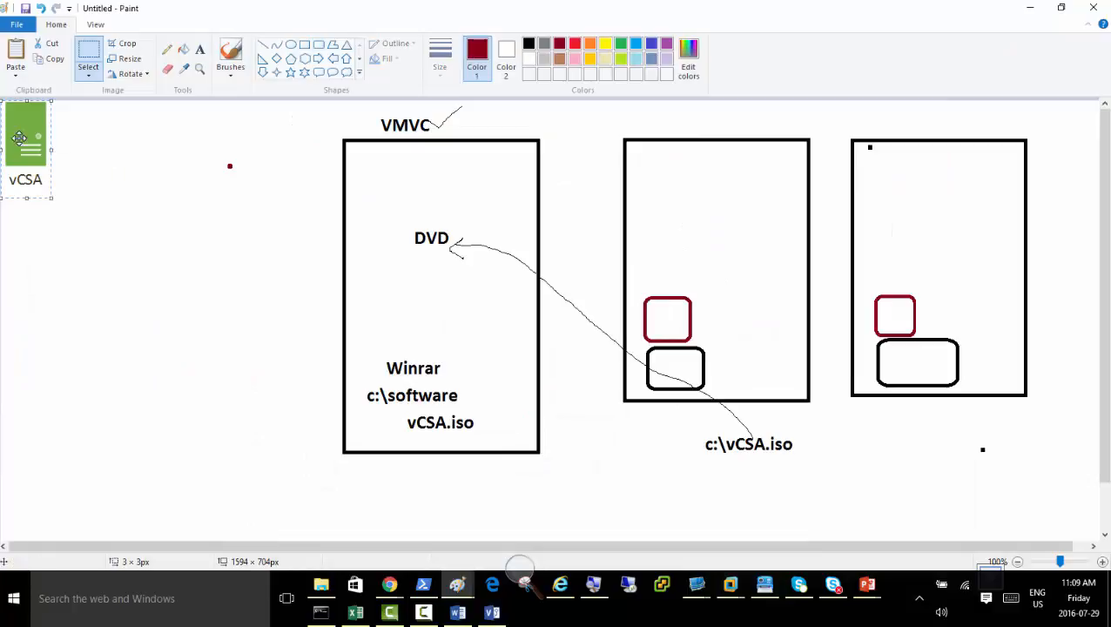
left_click_drag(20, 138, 656, 226)
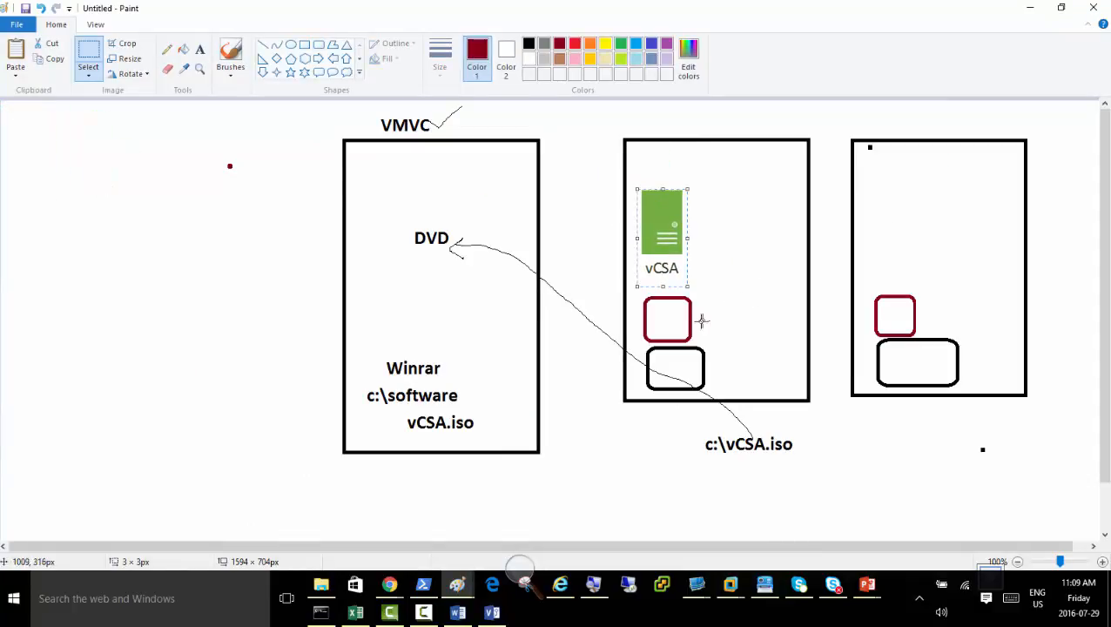
Label the middle box's dark red square "Datastore" in dark red and the rounded rectangle below it "Local Disk" in black.
left_click(201, 51)
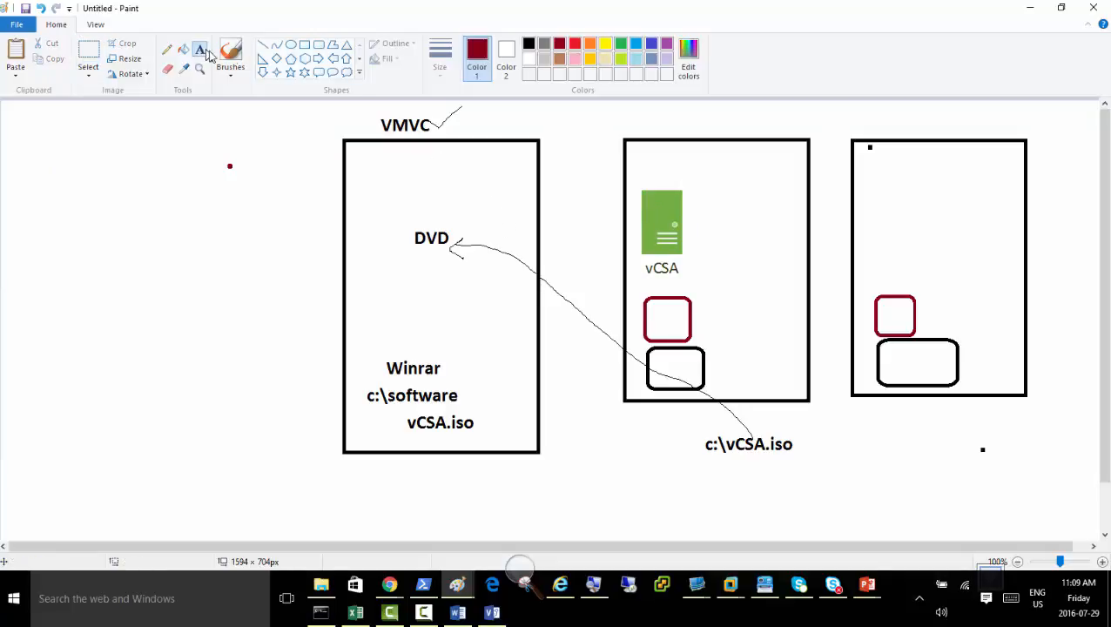
left_click(695, 318)
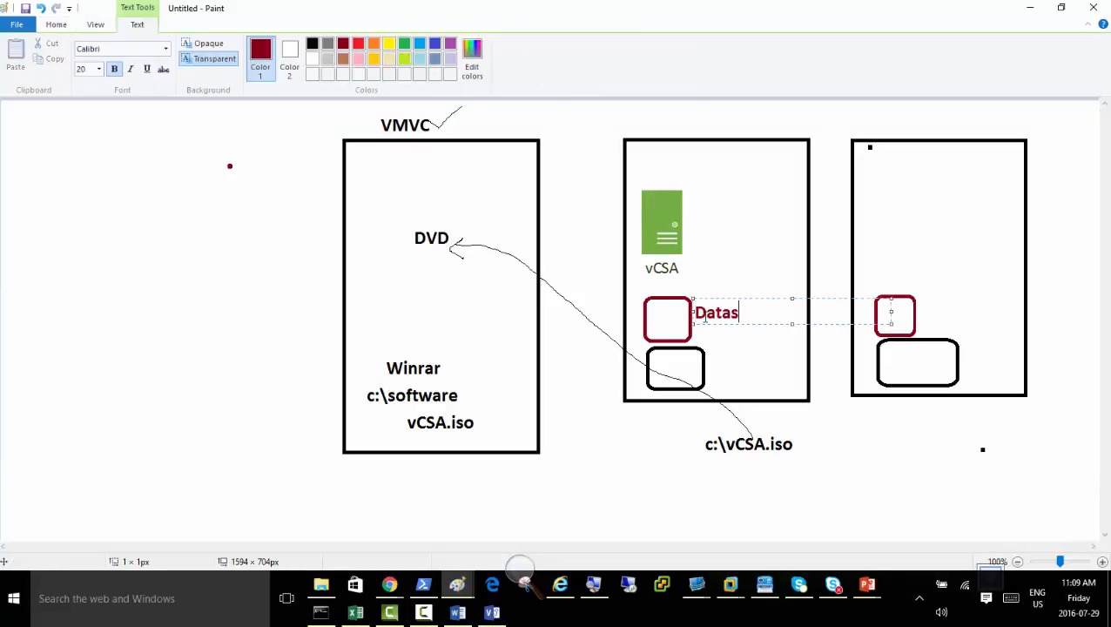
left_click(726, 378)
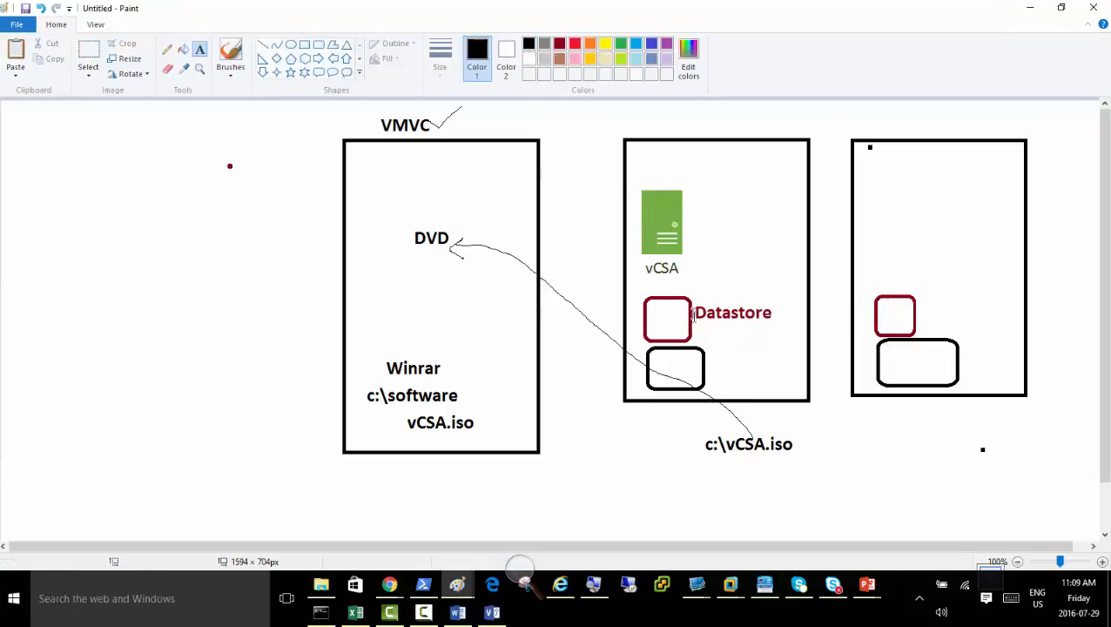
left_click(714, 370)
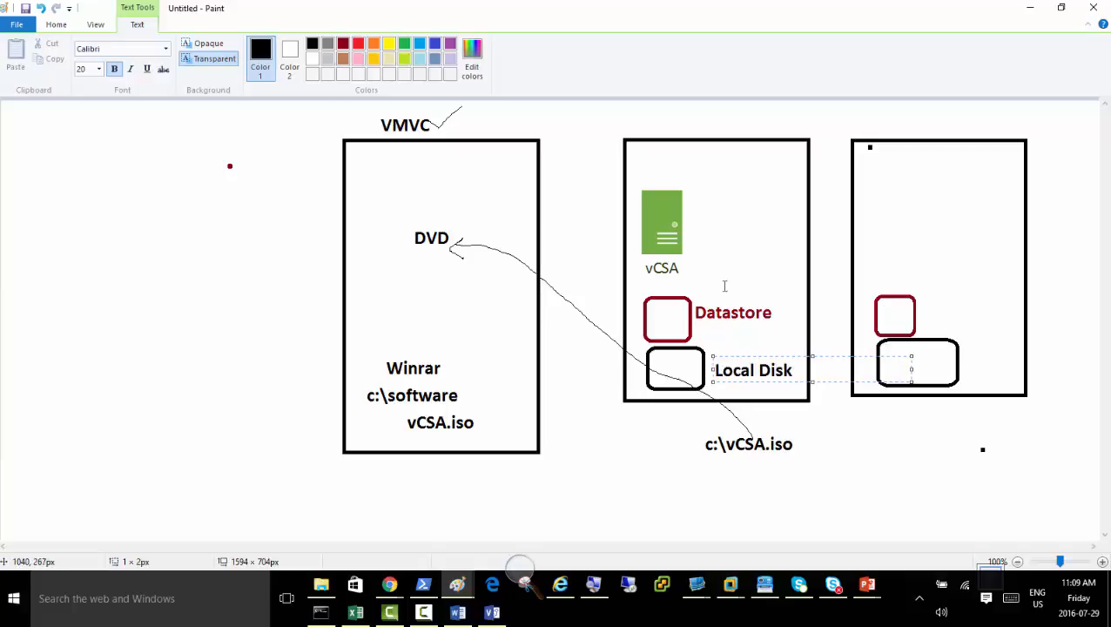
left_click(739, 248)
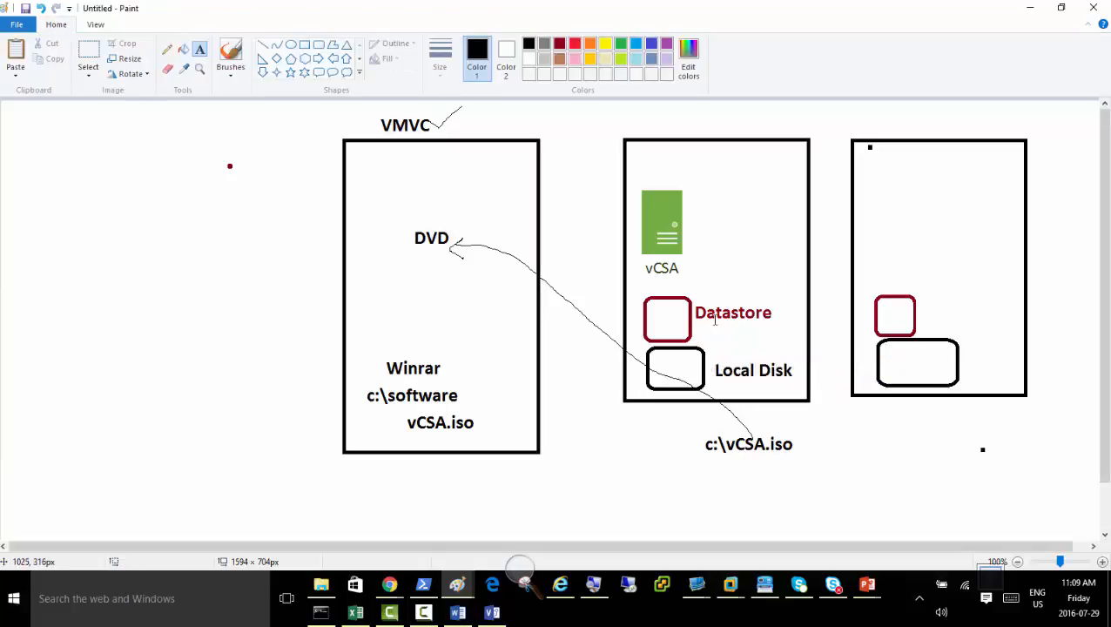
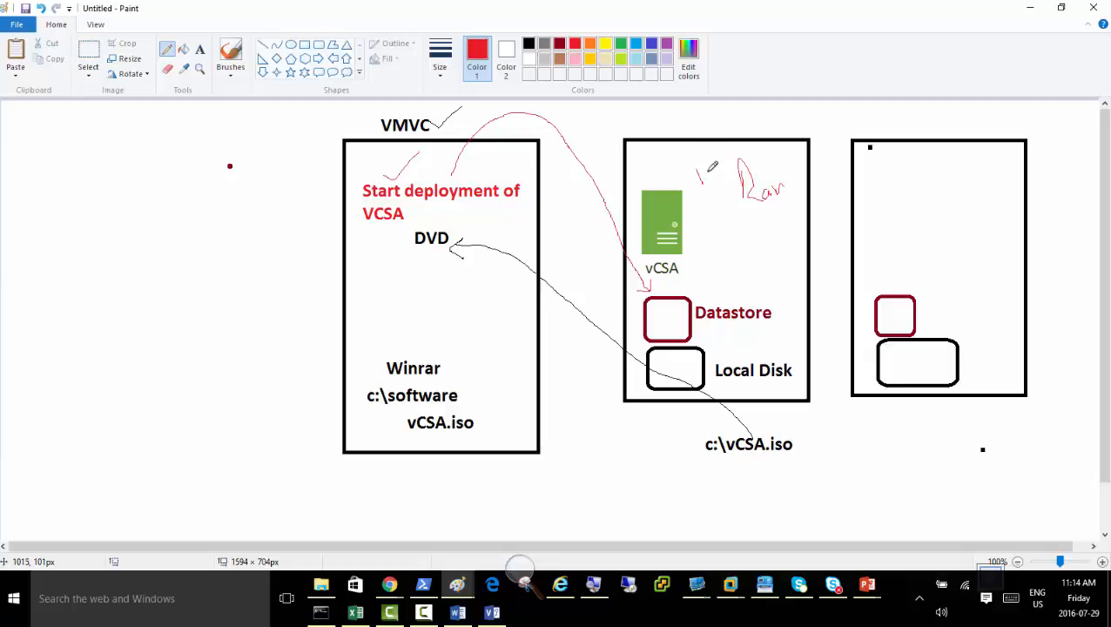
Add the bold red text note "- Change Ram value to 16GB" above the middle box of the diagram.
left_click(199, 48)
left_click(628, 122)
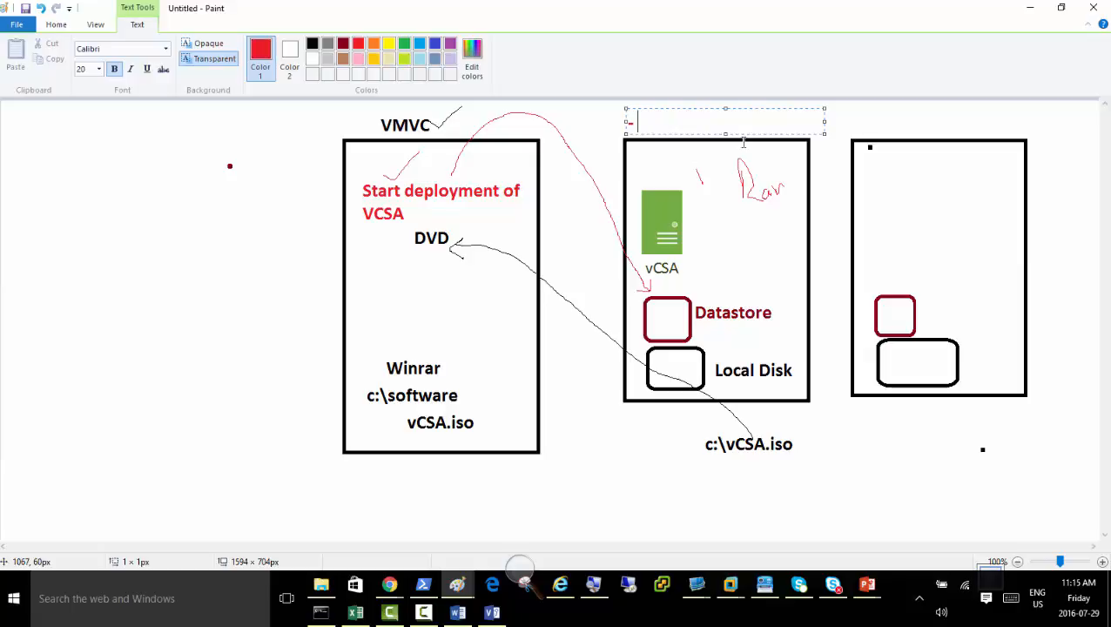
type("- Ch")
key("BackSpace")
type("hange ")
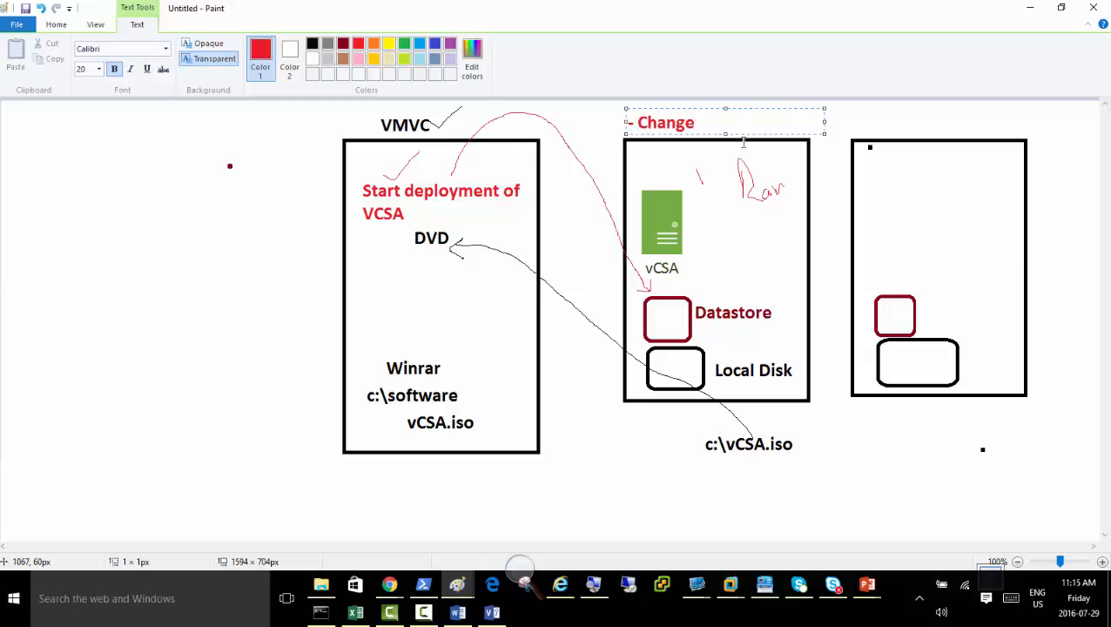
type("Ram value ")
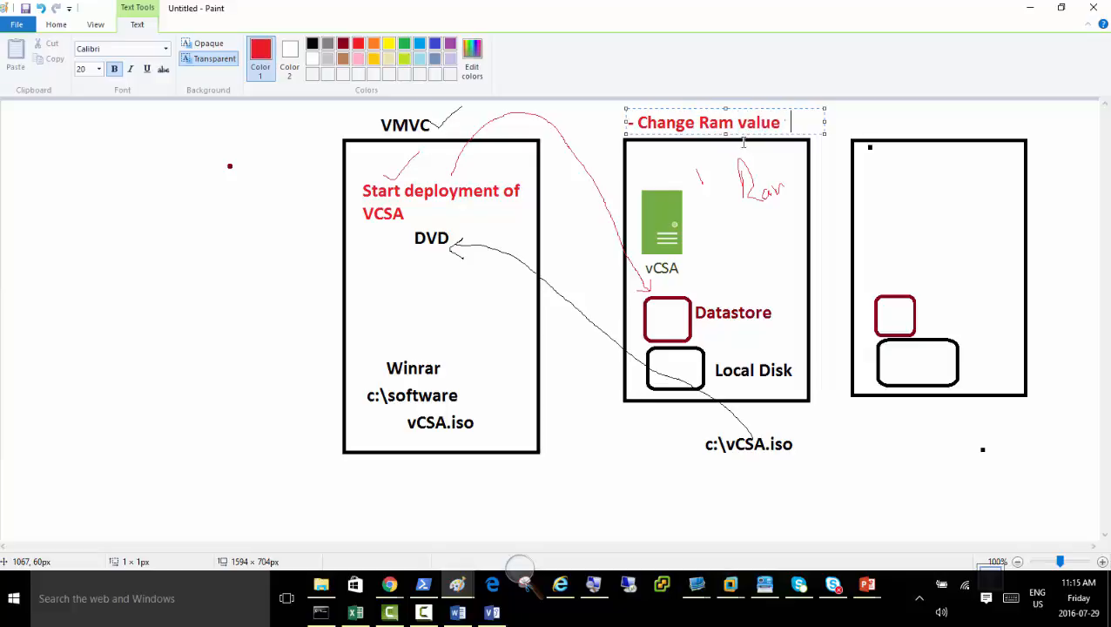
type("to 16GB")
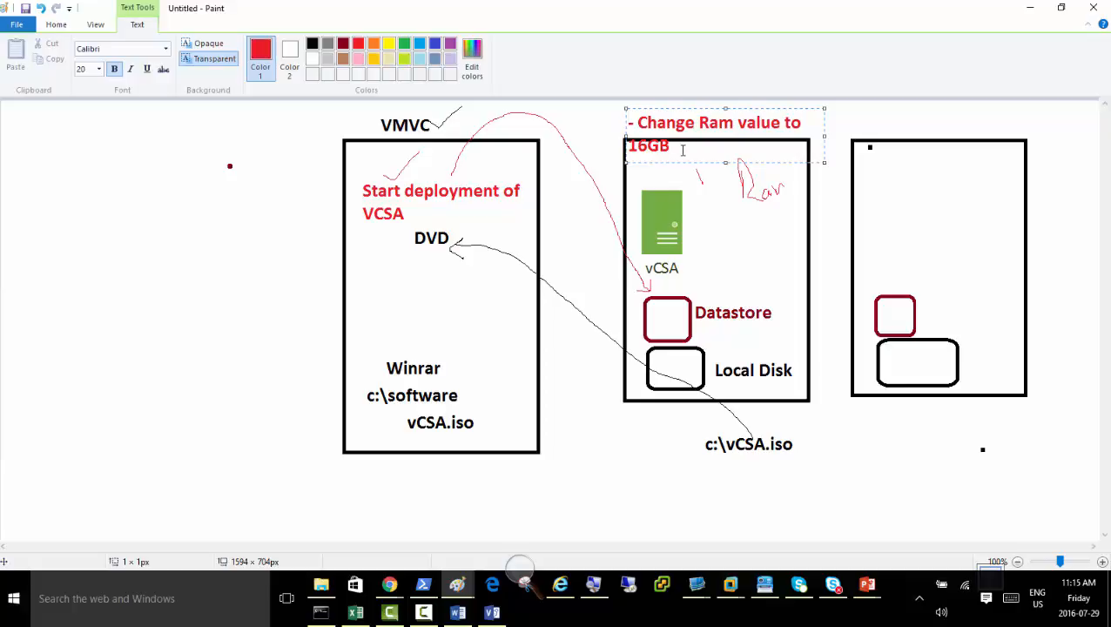
key("shift+Left")
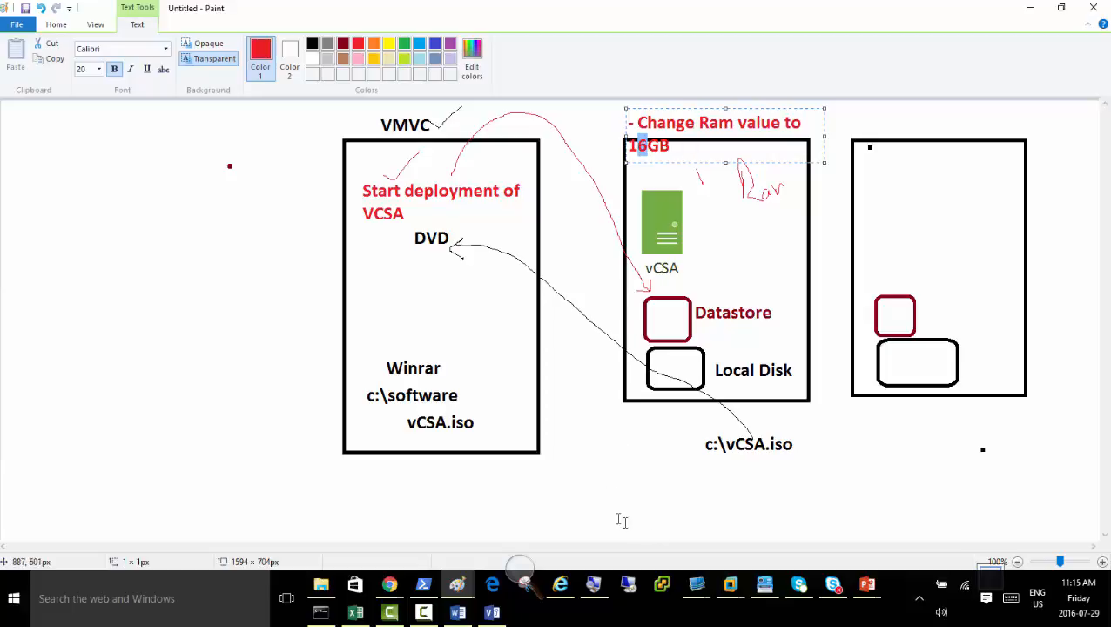
Switch to Netplus_Lab_Network.xlsx in Excel and examine the servers' RAM sizes on the Vmware_Lab_Settings and VMware Lab sheets.
left_click(355, 612)
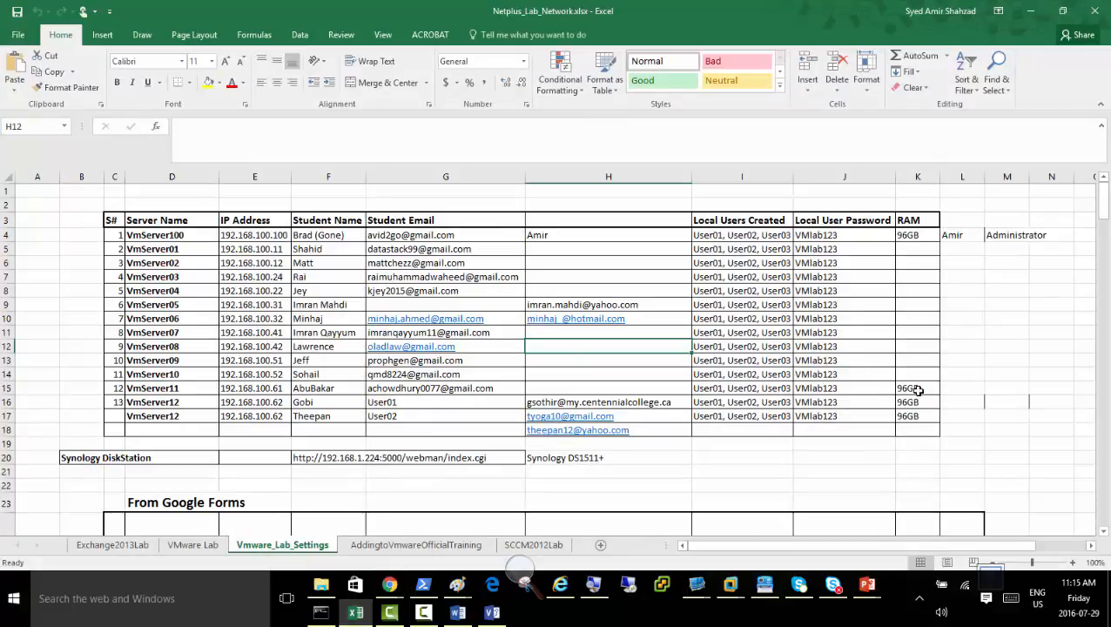
scroll(906, 355, "down", 4)
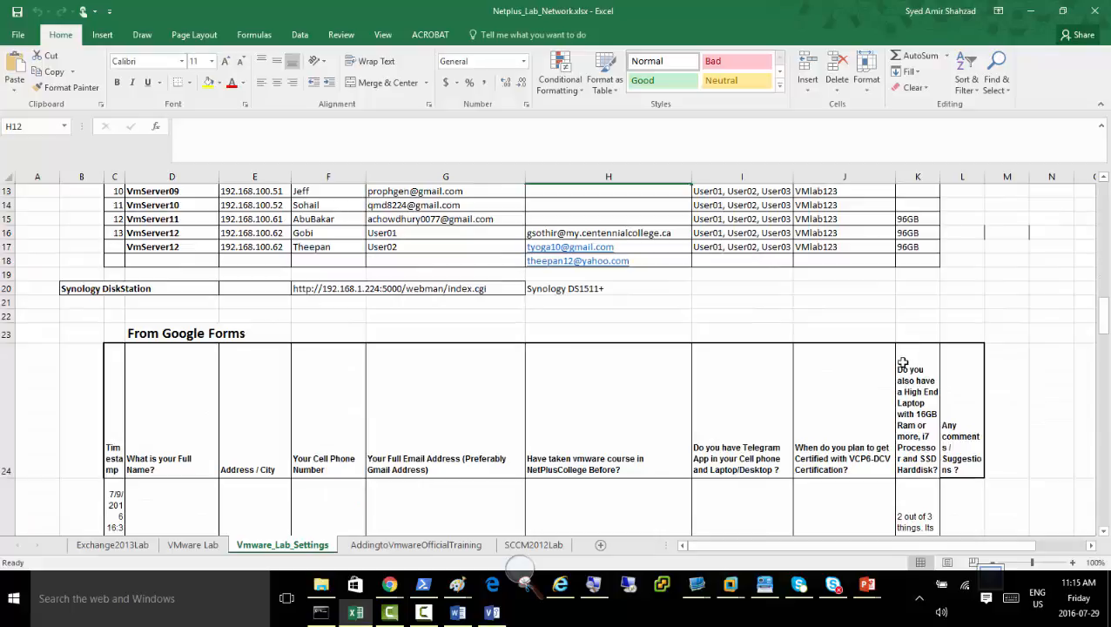
scroll(906, 357, "down", 4)
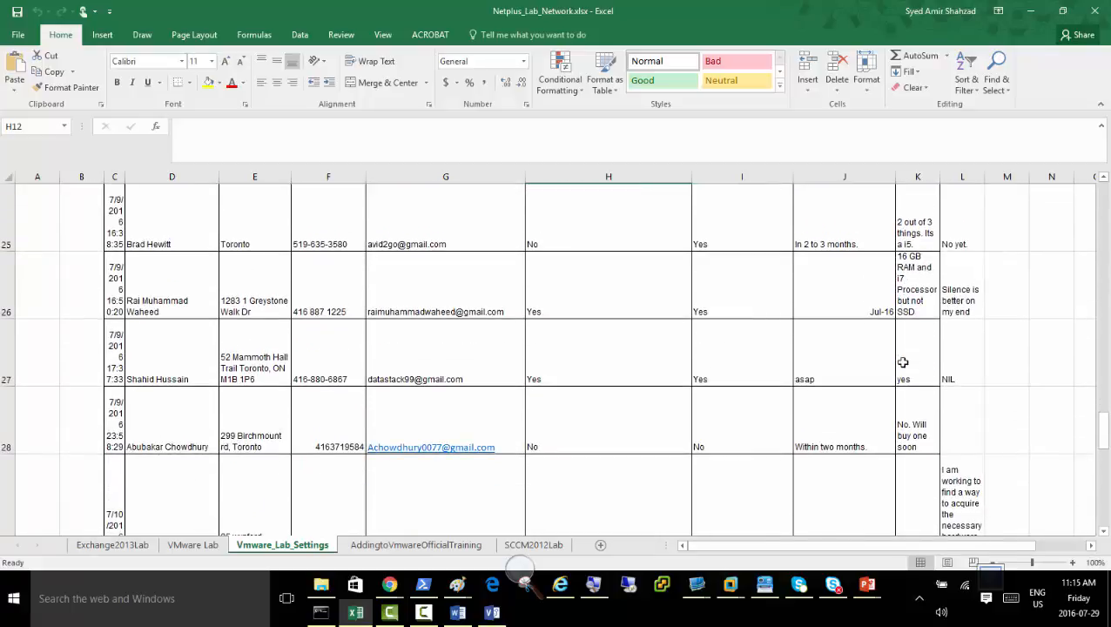
scroll(903, 362, "down", 8)
scroll(904, 363, "up", 16)
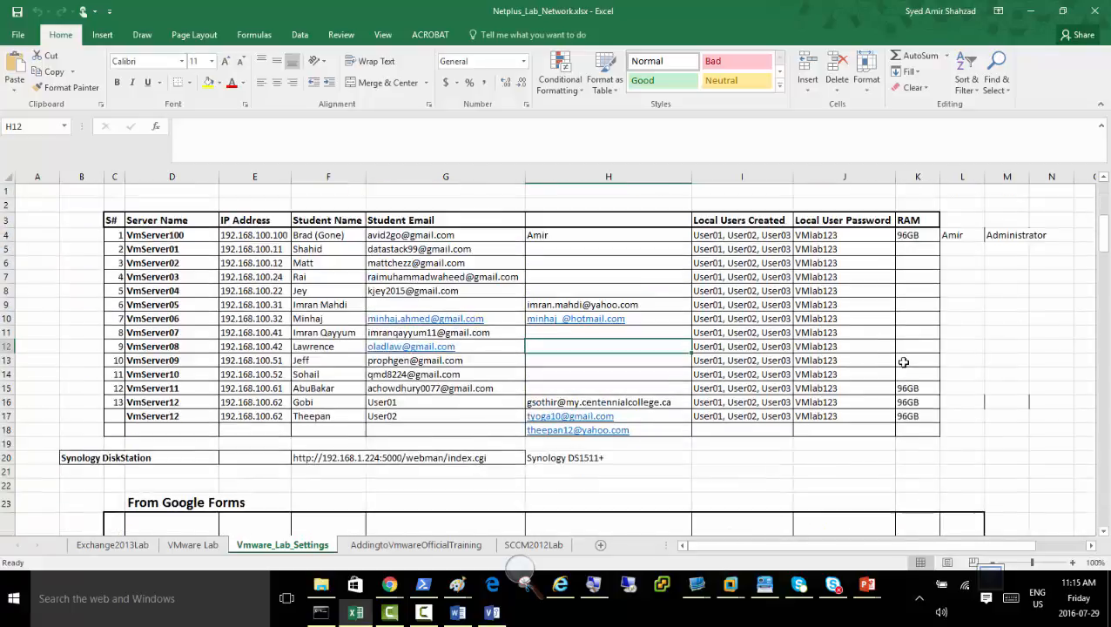
left_click(194, 545)
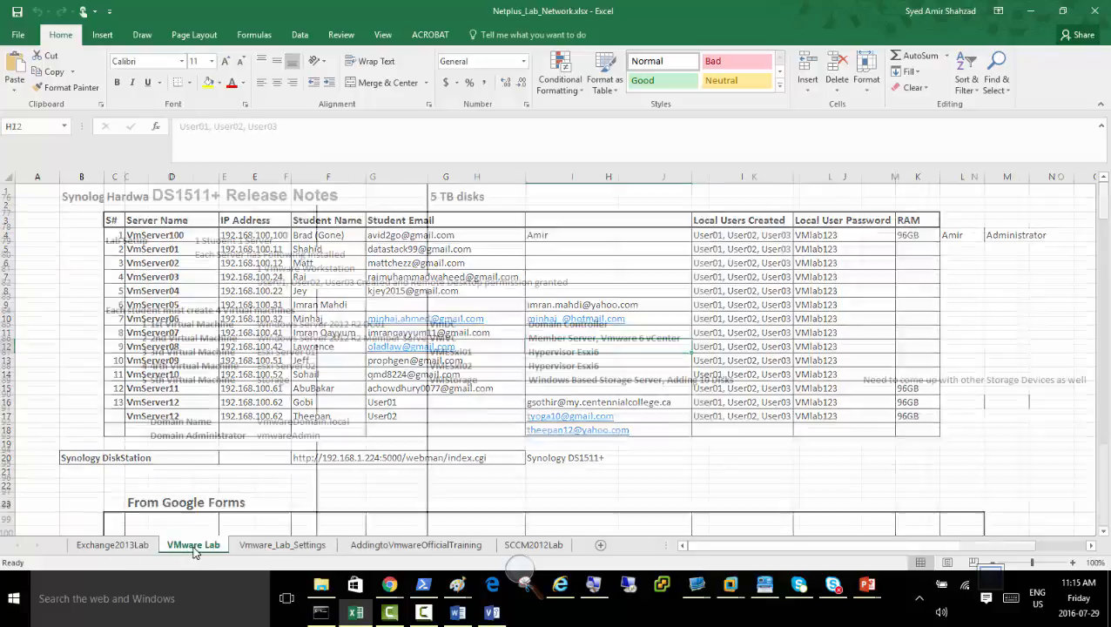
scroll(337, 451, "up", 16)
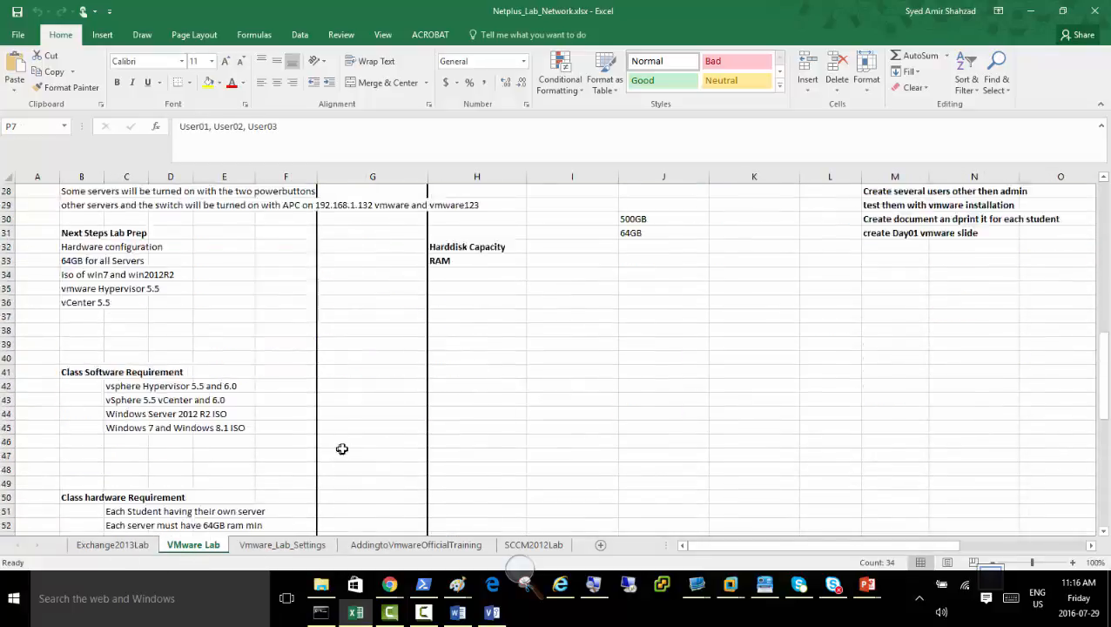
scroll(341, 448, "up", 9)
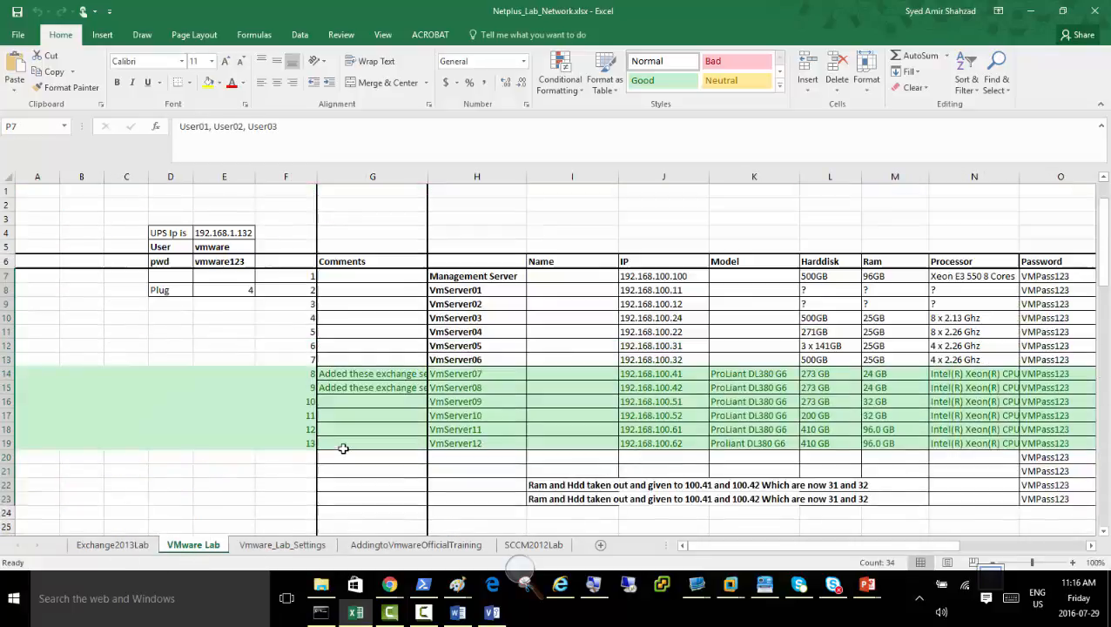
left_click(893, 418)
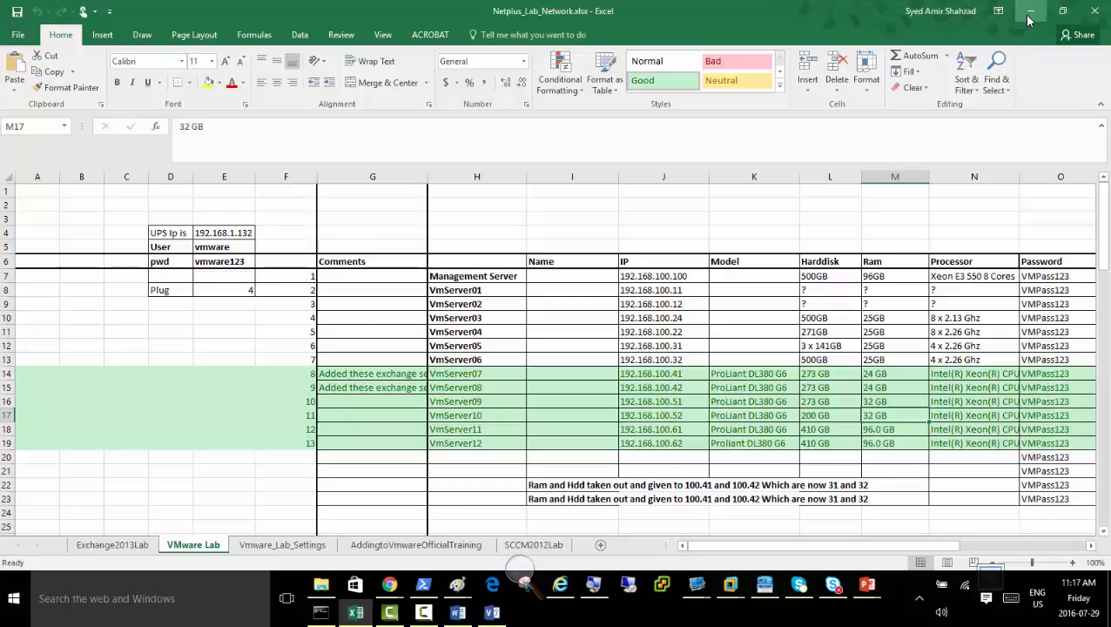
left_click(1028, 13)
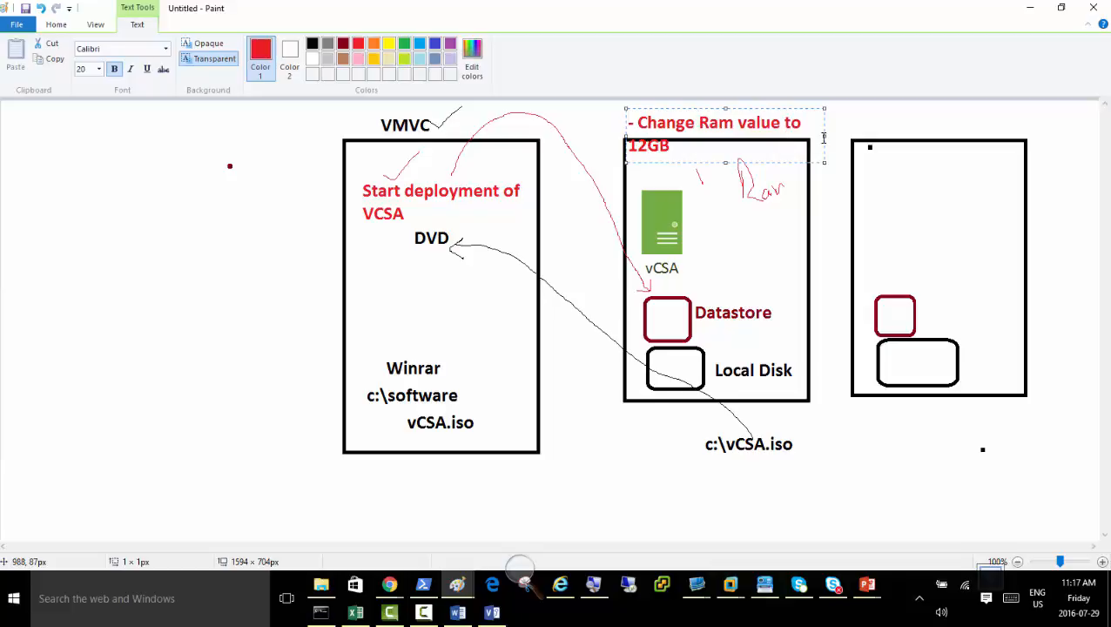
Back in Paint, set the note's RAM value to 12GB and add the line "-200 Gb Dtaastore" beneath it in a widened text box.
left_click_drag(824, 137, 944, 136)
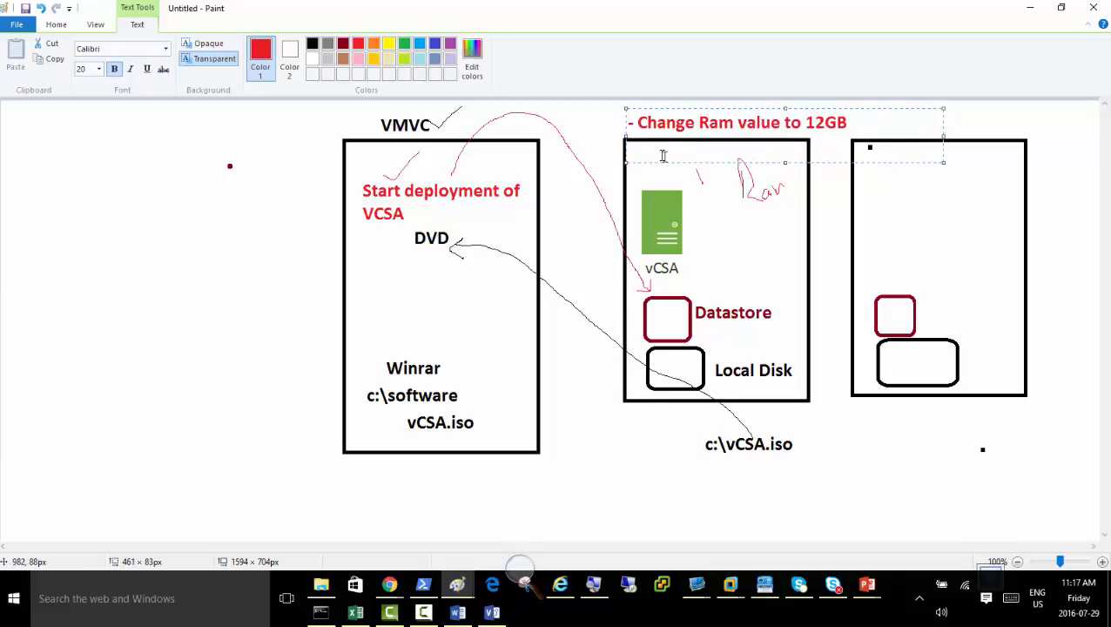
left_click(875, 128)
key("Return")
type("-200 Gb Dtaastore")
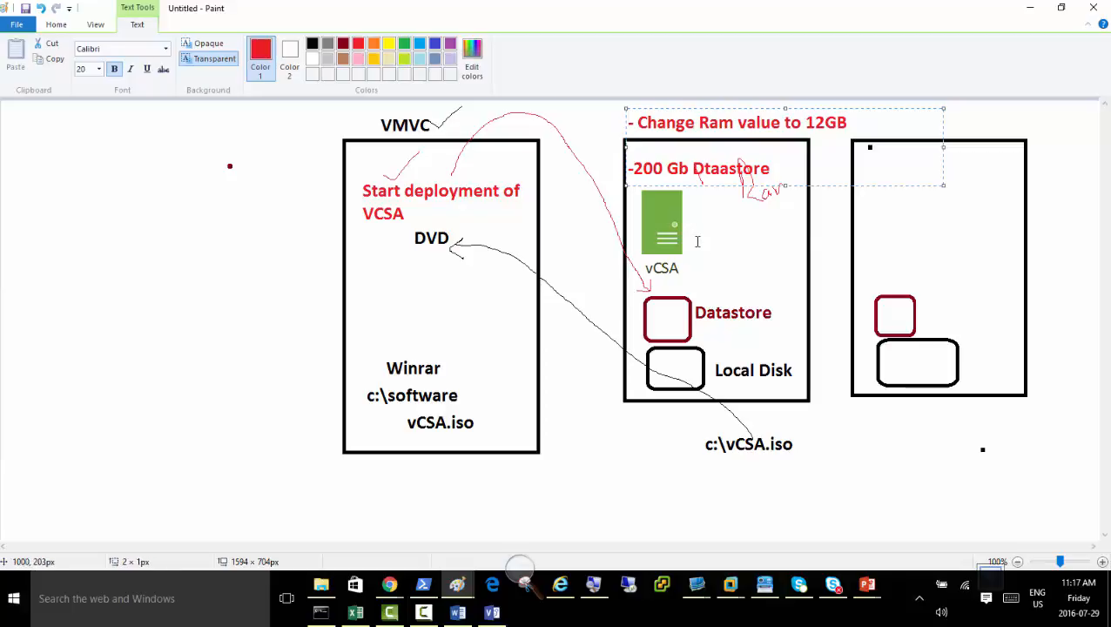
left_click(713, 233)
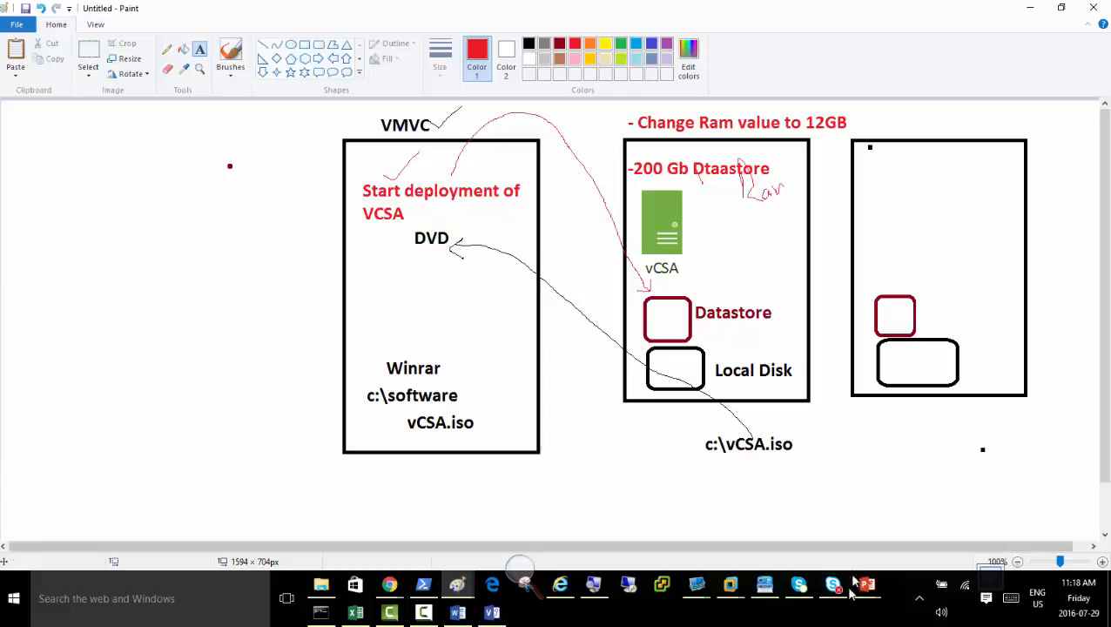
Switch to the 192.168.100.100 remote session and unlock the VMVC virtual machine with the VmwareAdmin account password.
left_click(595, 587)
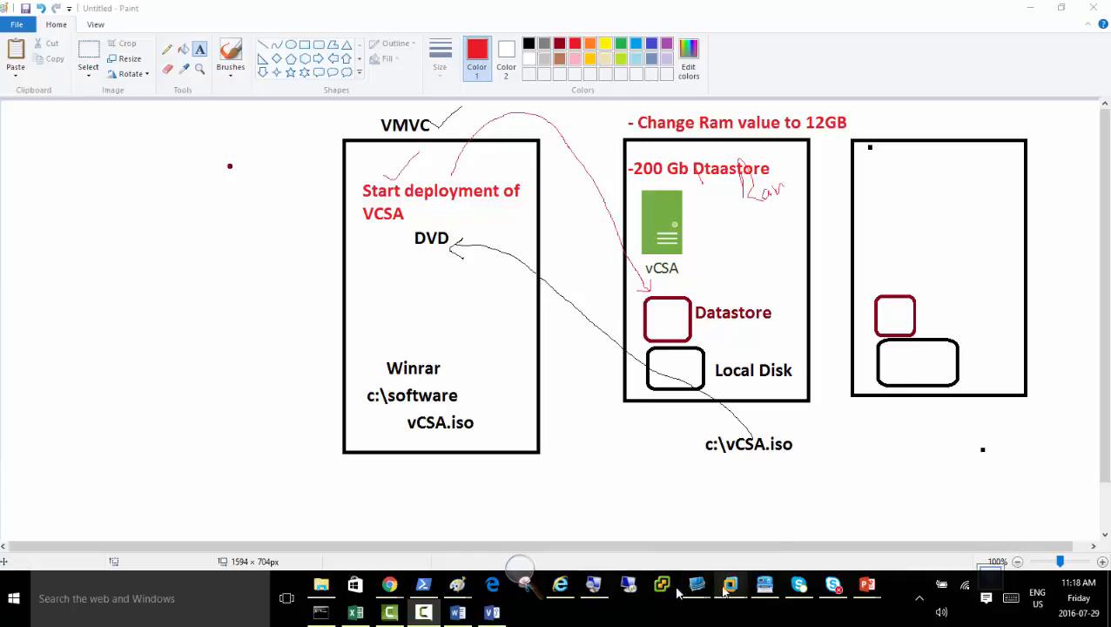
mouse_move(697, 586)
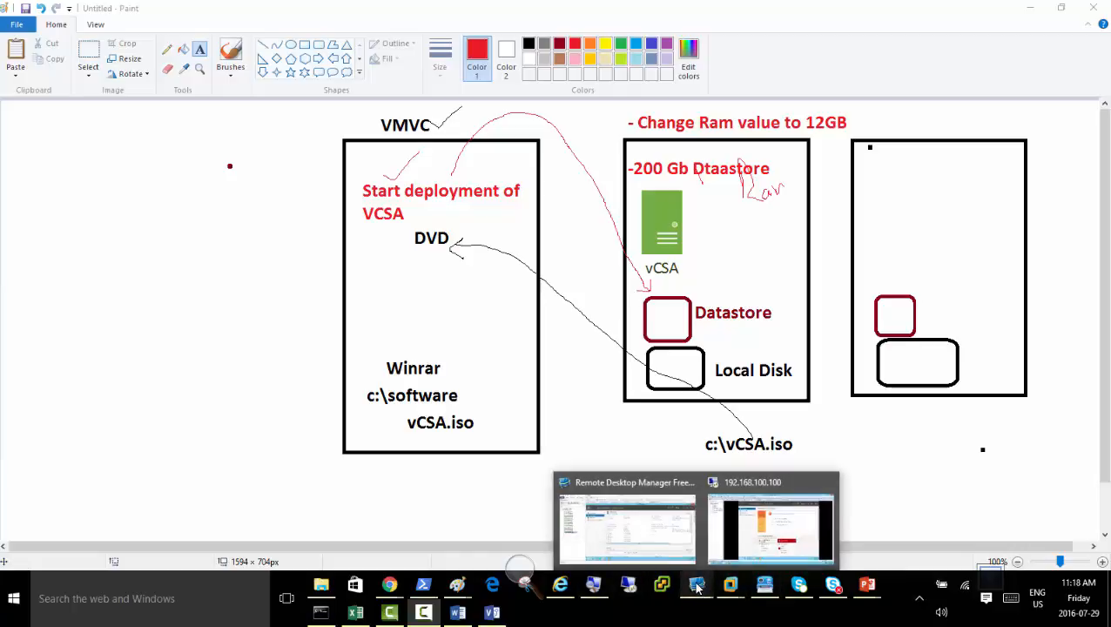
left_click(771, 527)
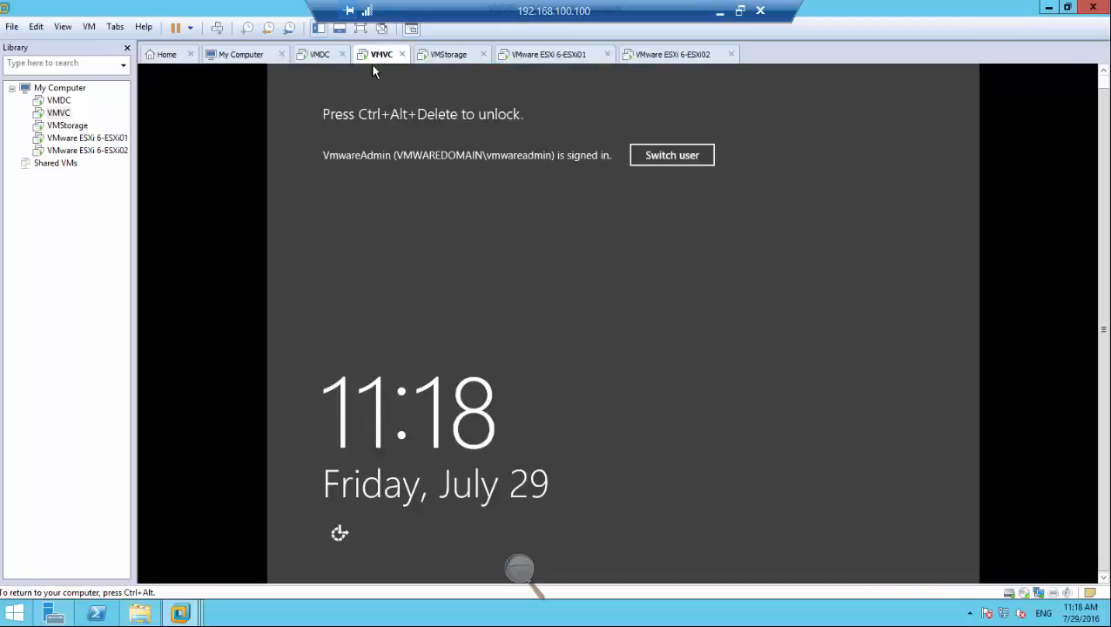
left_click(217, 27)
left_click(354, 167)
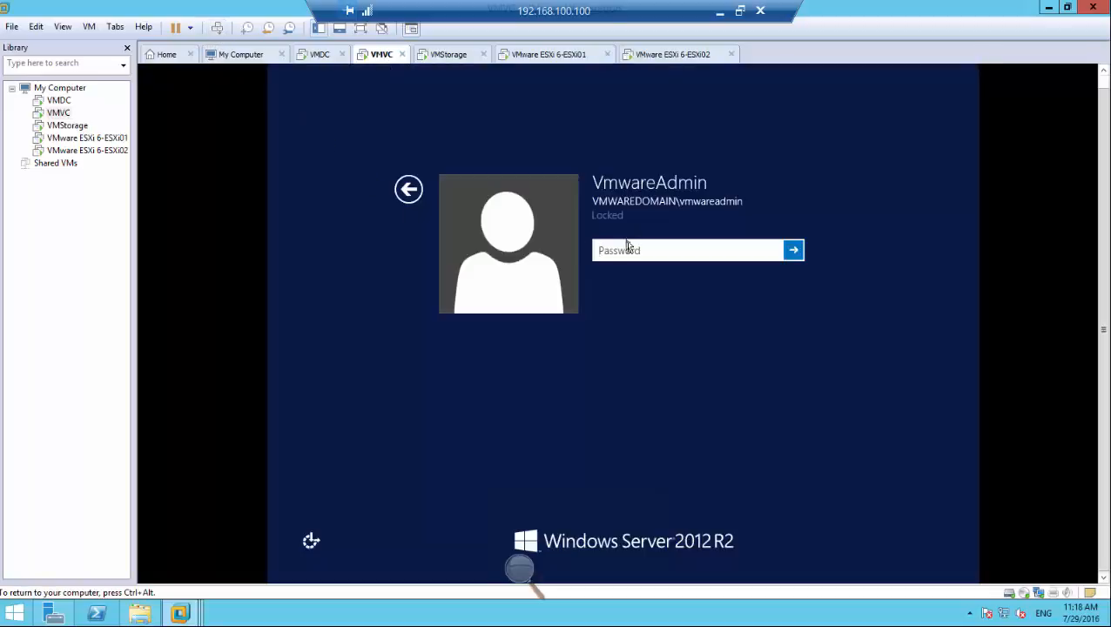
type("•••••••••")
key("Return")
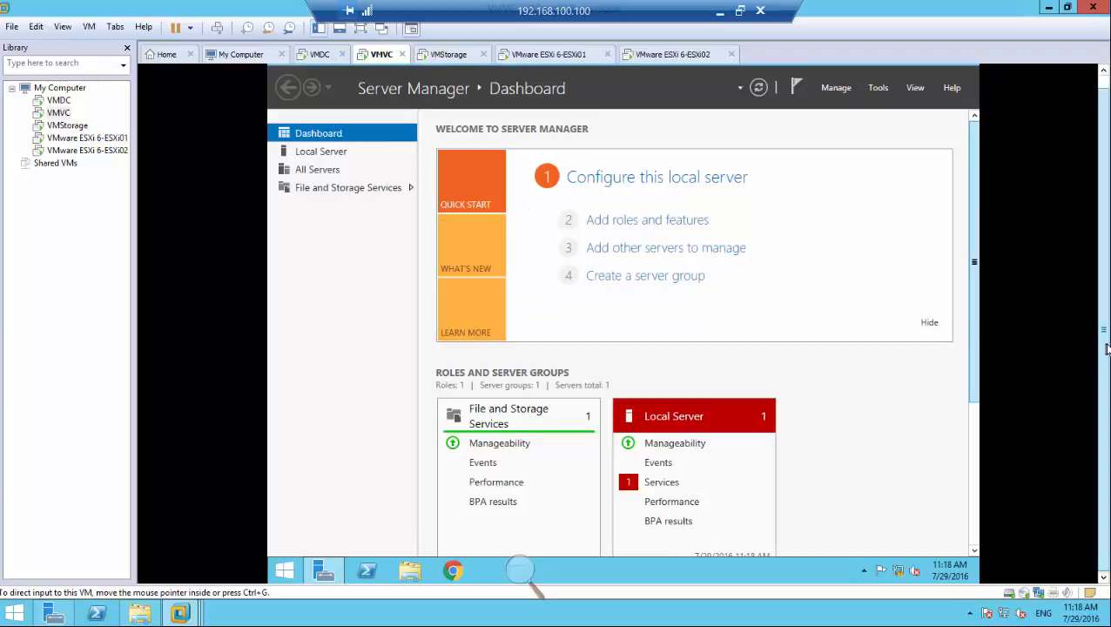
Set VMVC's Balanced power plan to never put the computer to sleep and save the changes.
right_click(294, 567)
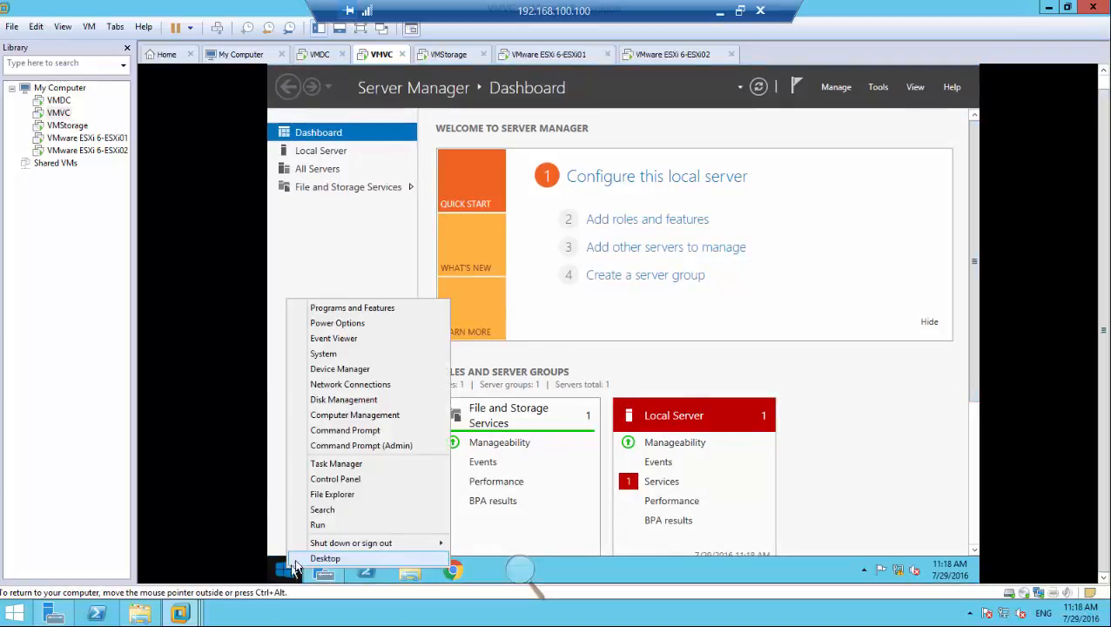
left_click(347, 325)
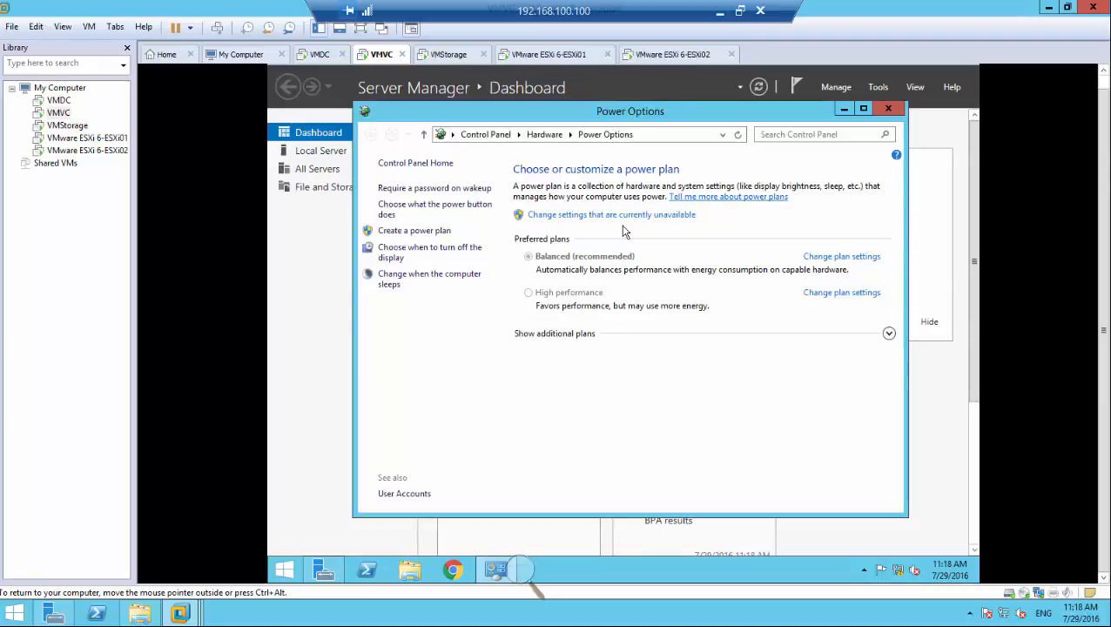
left_click(826, 256)
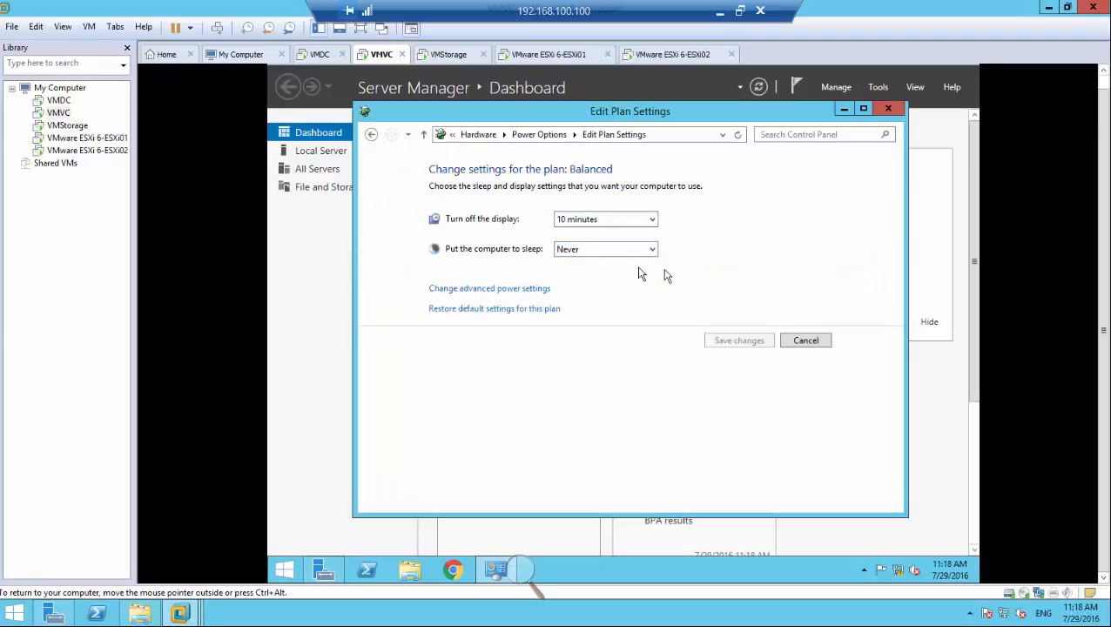
left_click(621, 252)
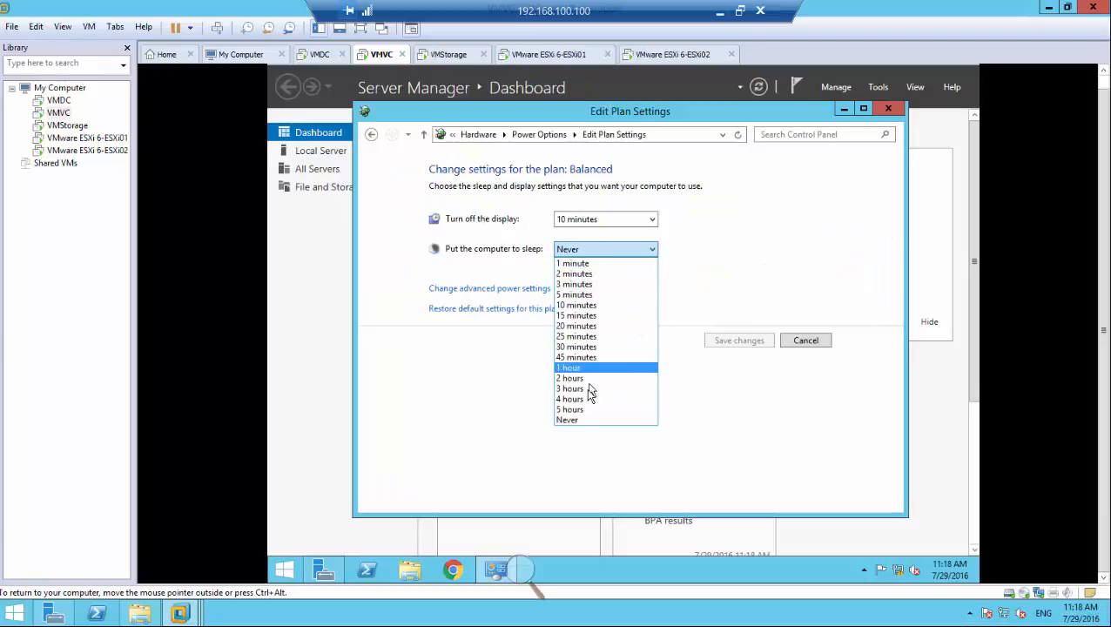
left_click(587, 420)
left_click(732, 344)
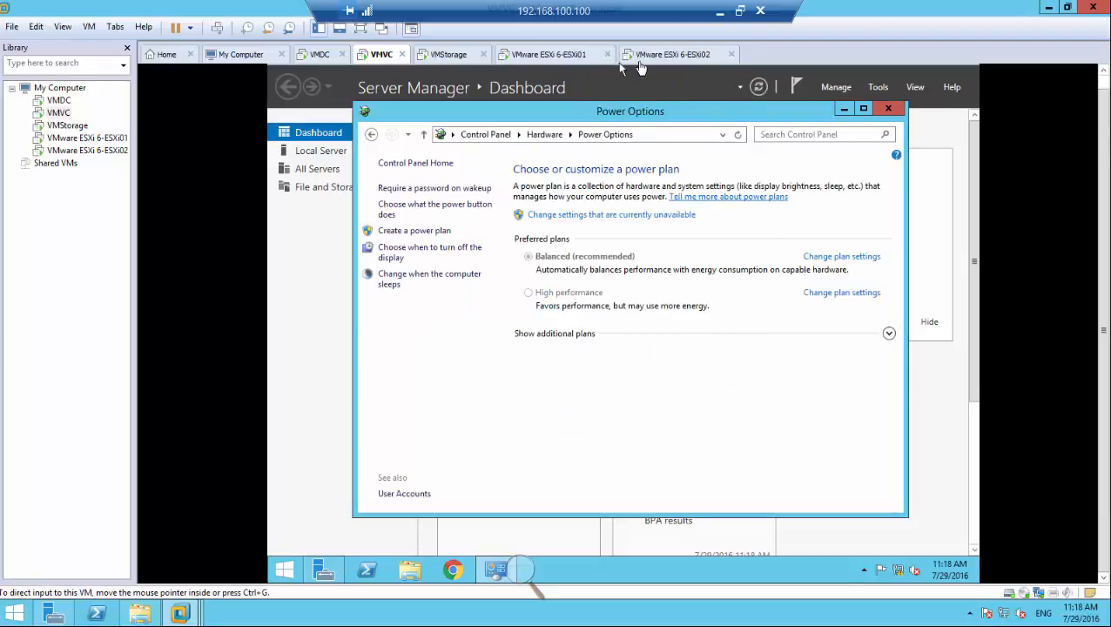
Launch Internet Explorer 11 in VMVC and set it up with the recommended security and compatibility settings.
left_click(519, 574)
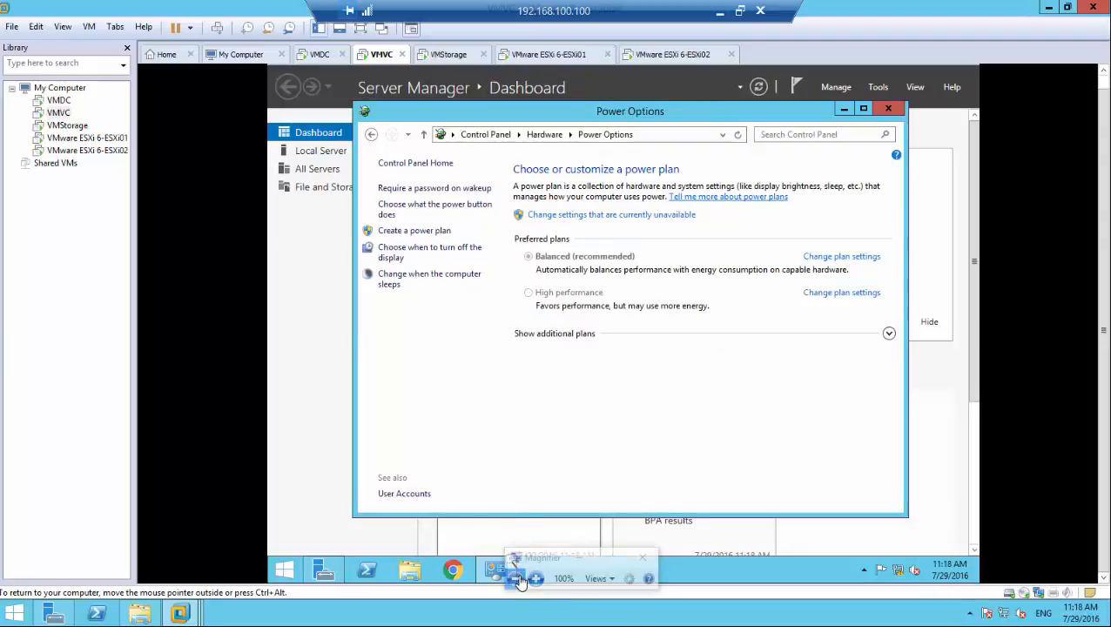
left_click(536, 578)
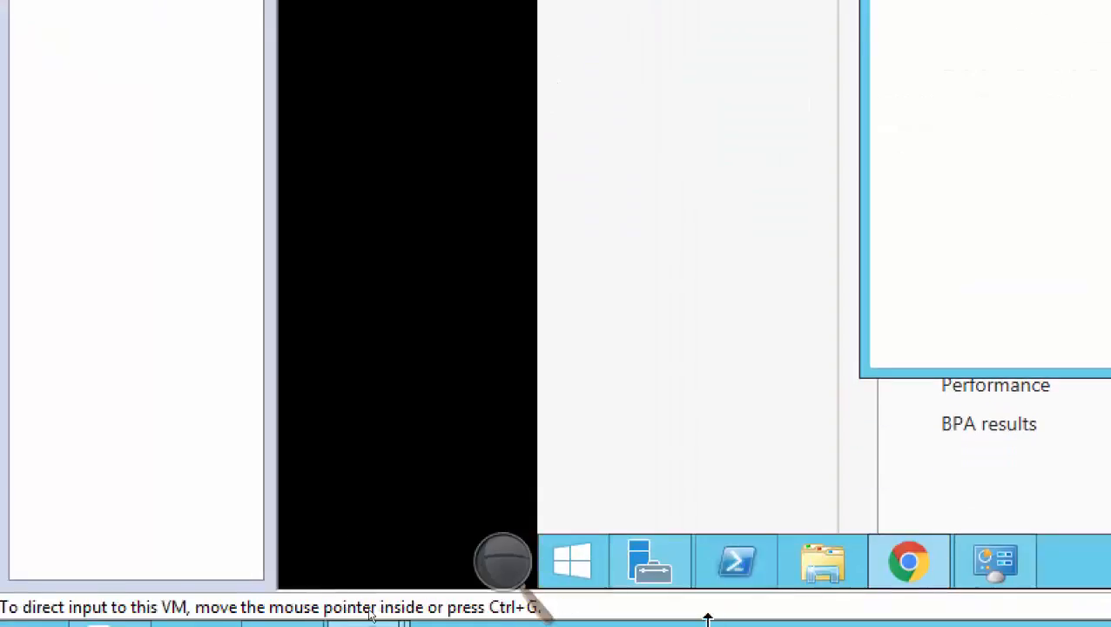
left_click(541, 565)
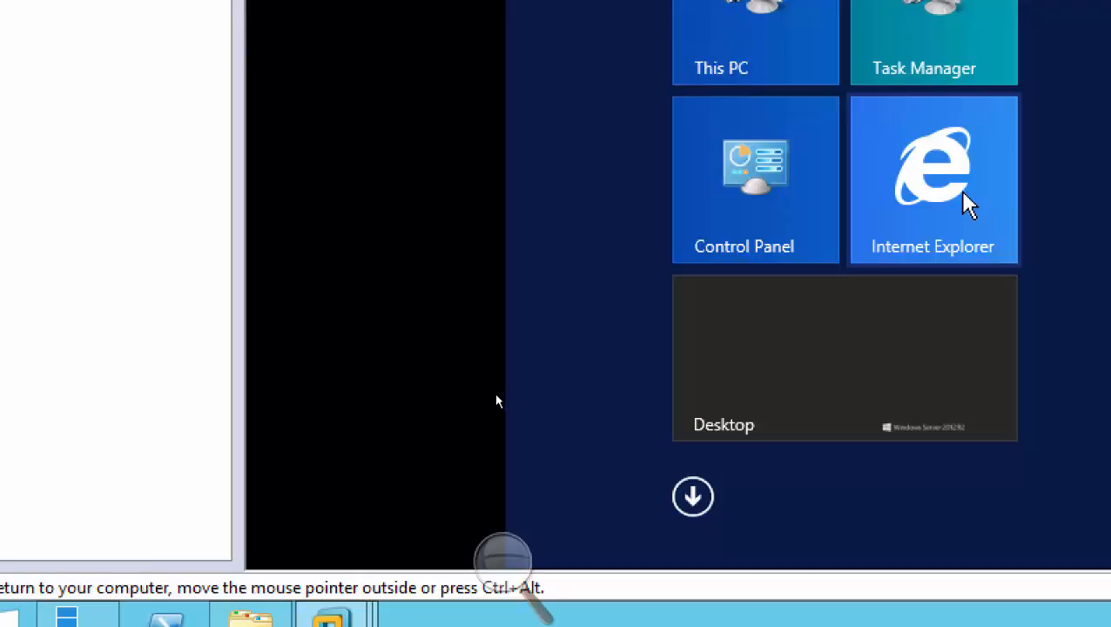
left_click(970, 198)
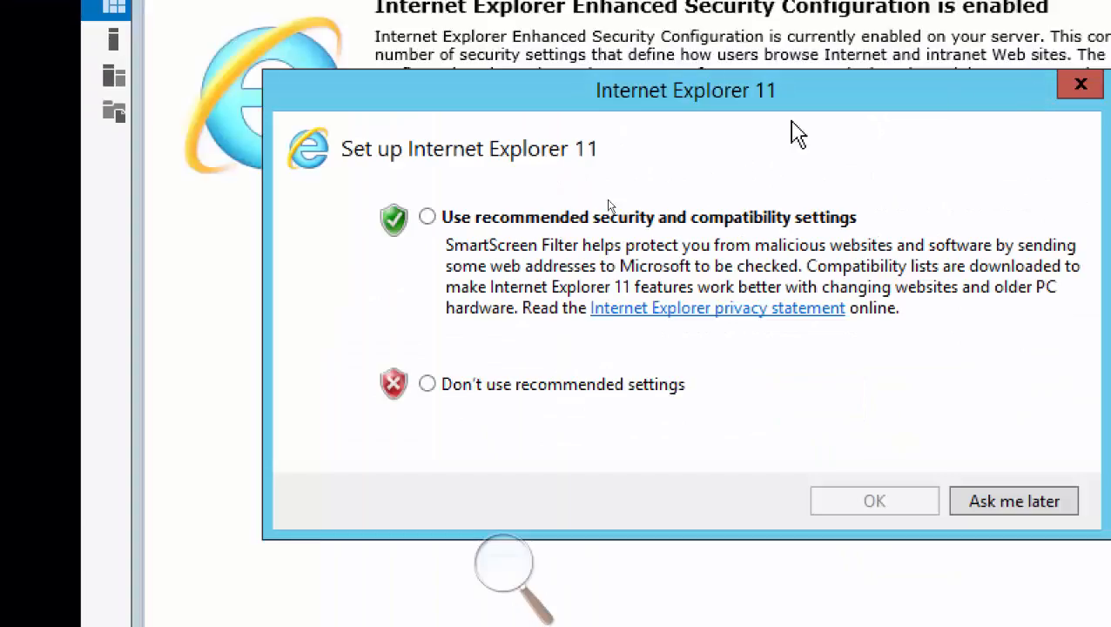
left_click(467, 220)
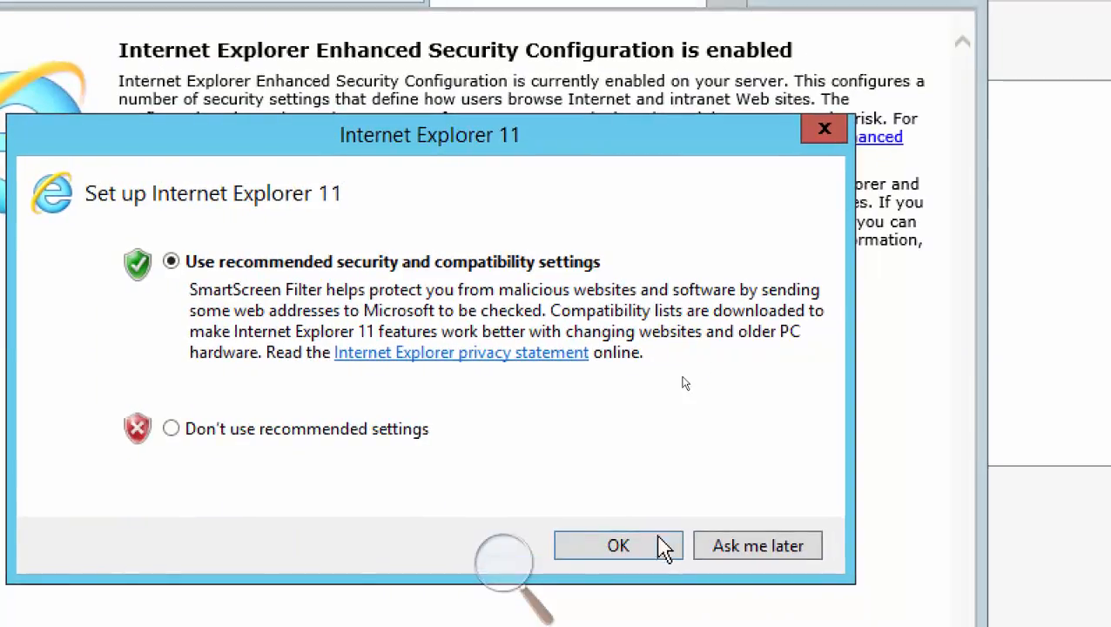
left_click(630, 544)
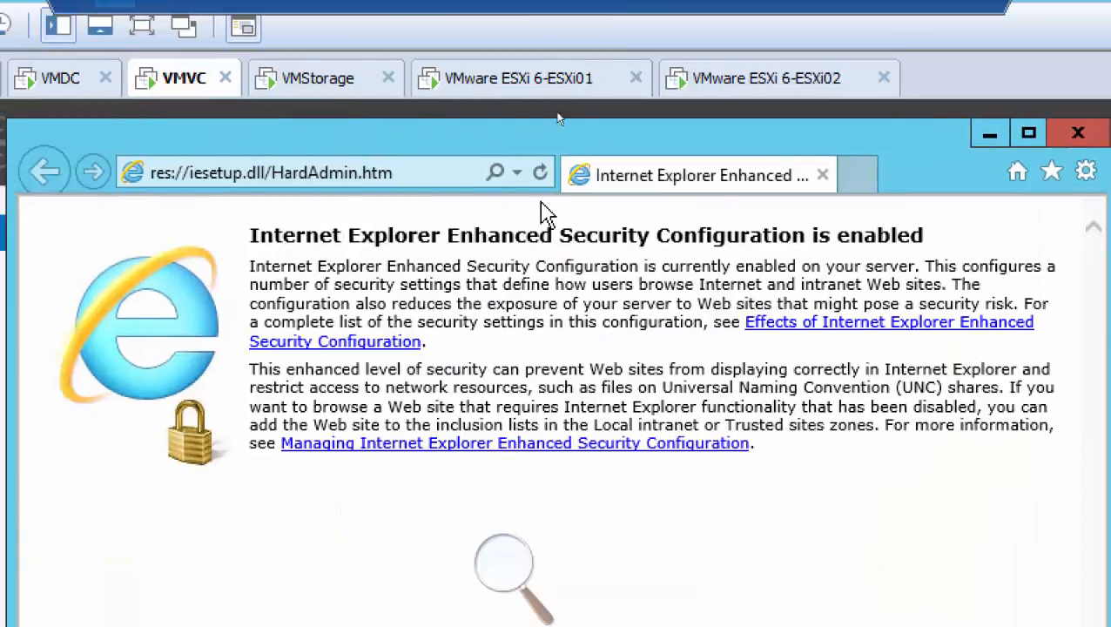
left_click(427, 174)
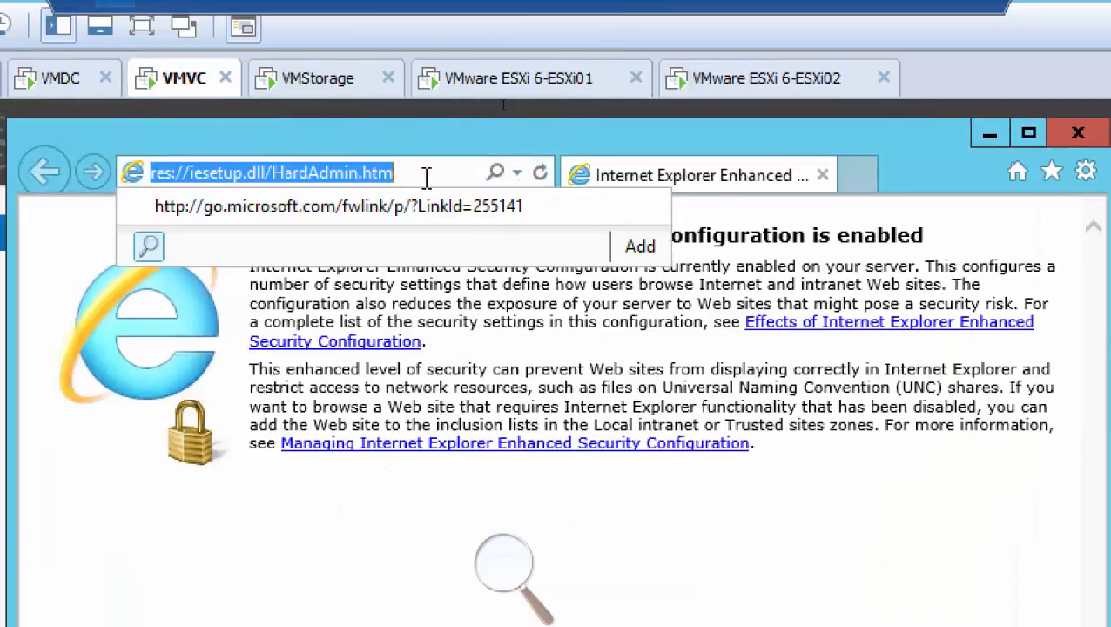
type("https://19")
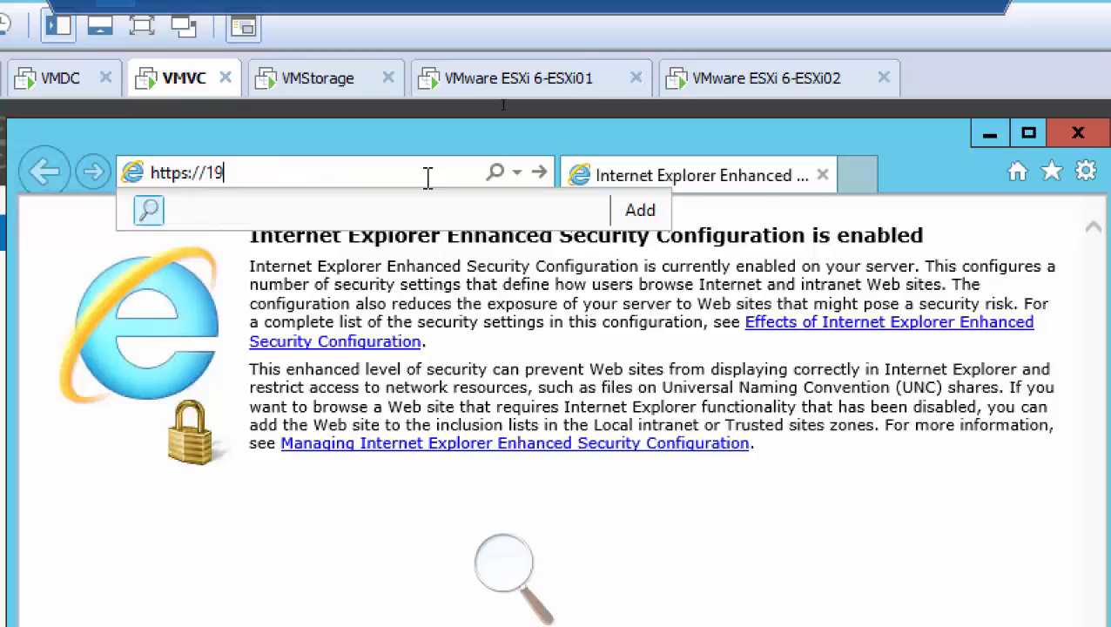
type("2.168.200.5")
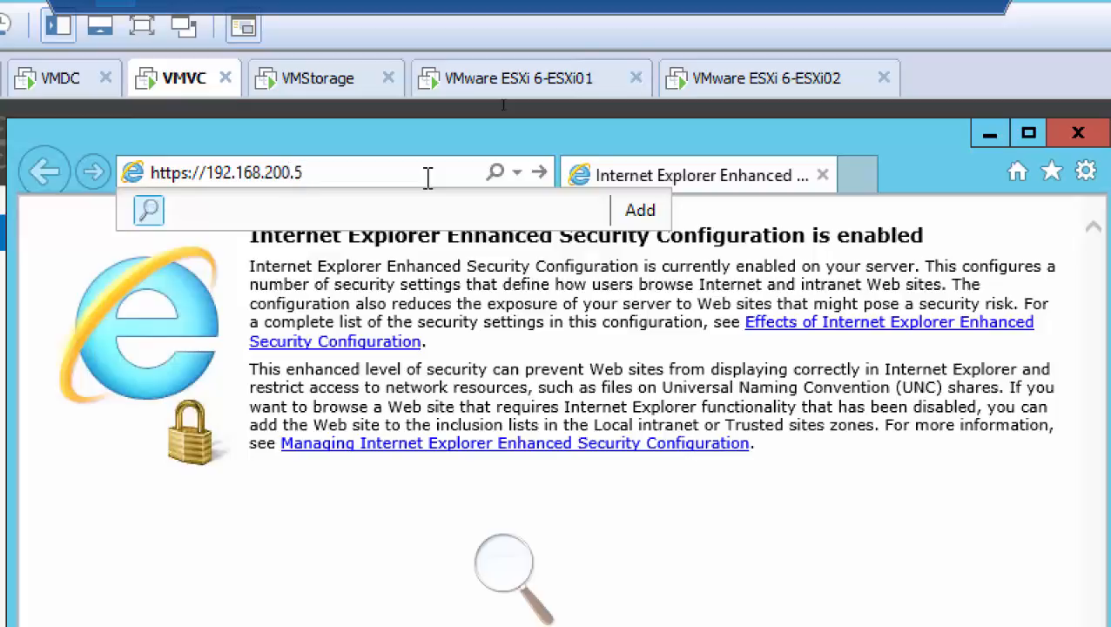
key("Return")
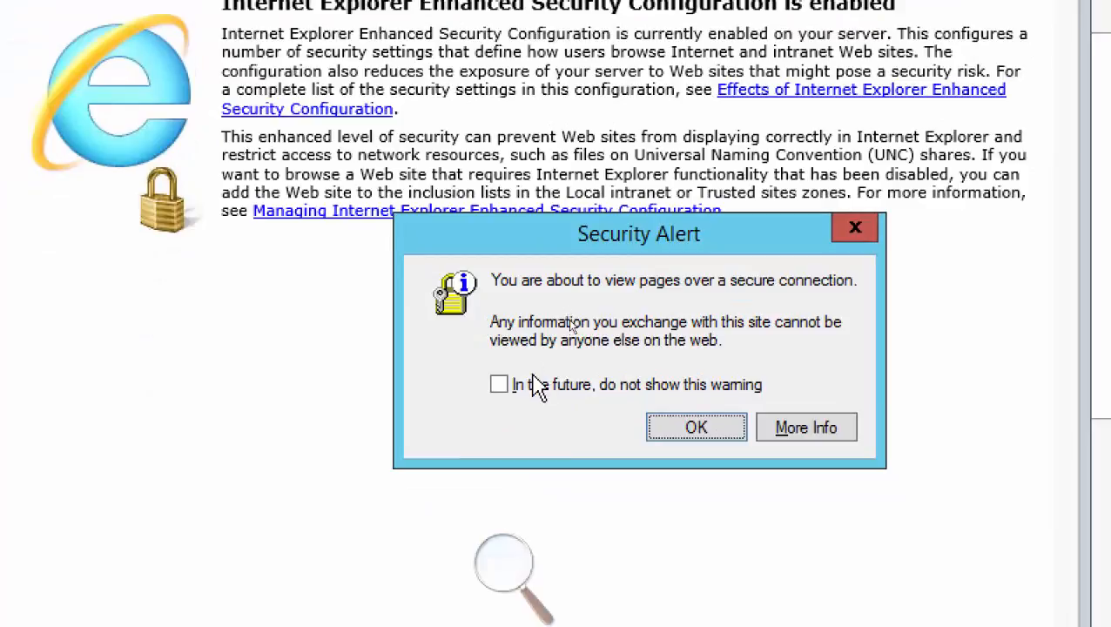
left_click(548, 618)
left_click(689, 626)
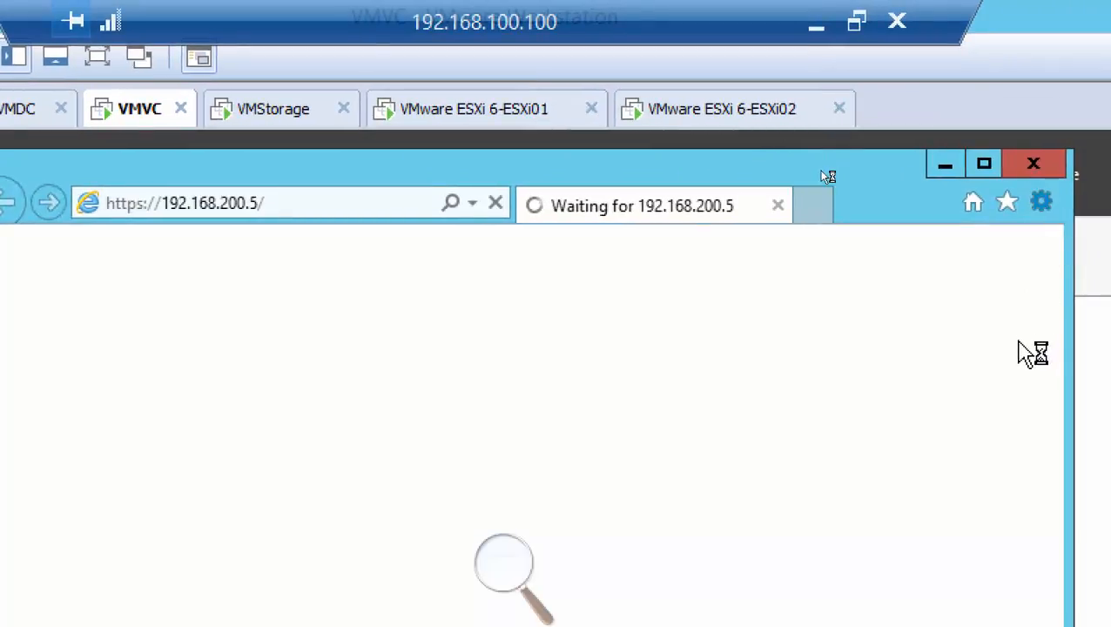
left_click(1042, 202)
left_click(836, 527)
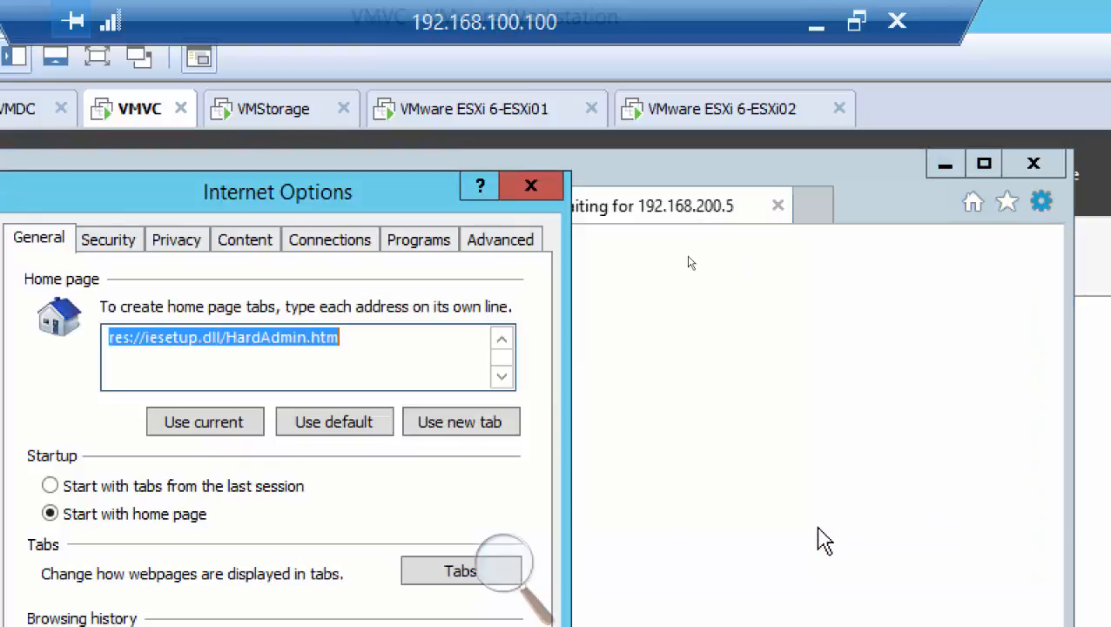
left_click(165, 247)
left_click(379, 383)
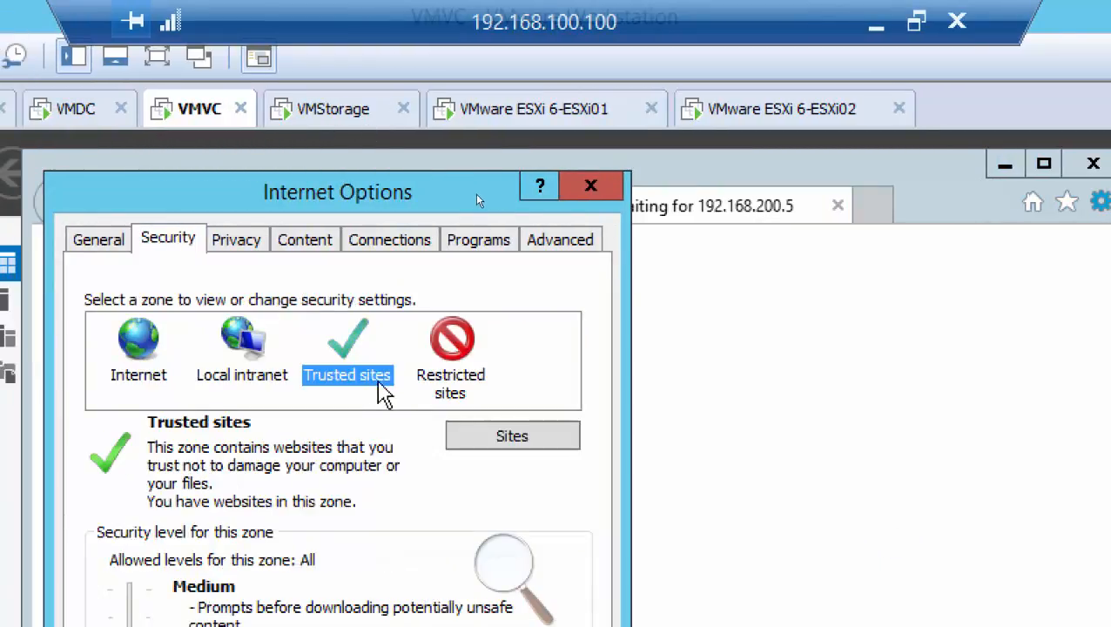
left_click(480, 438)
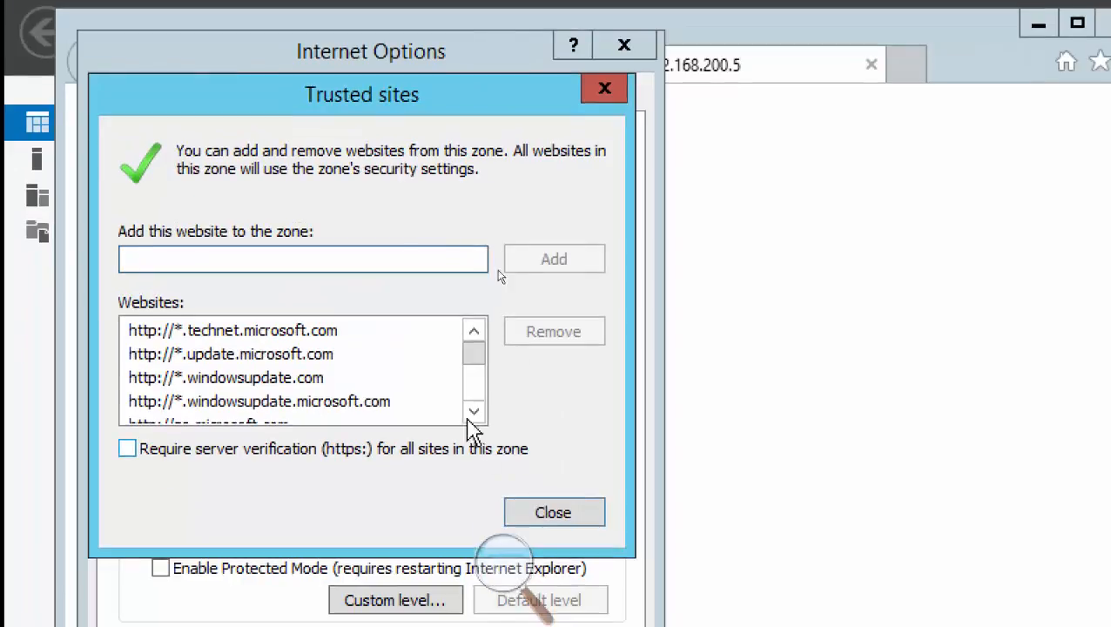
left_click_drag(435, 495, 435, 510)
left_click_drag(475, 378, 479, 340)
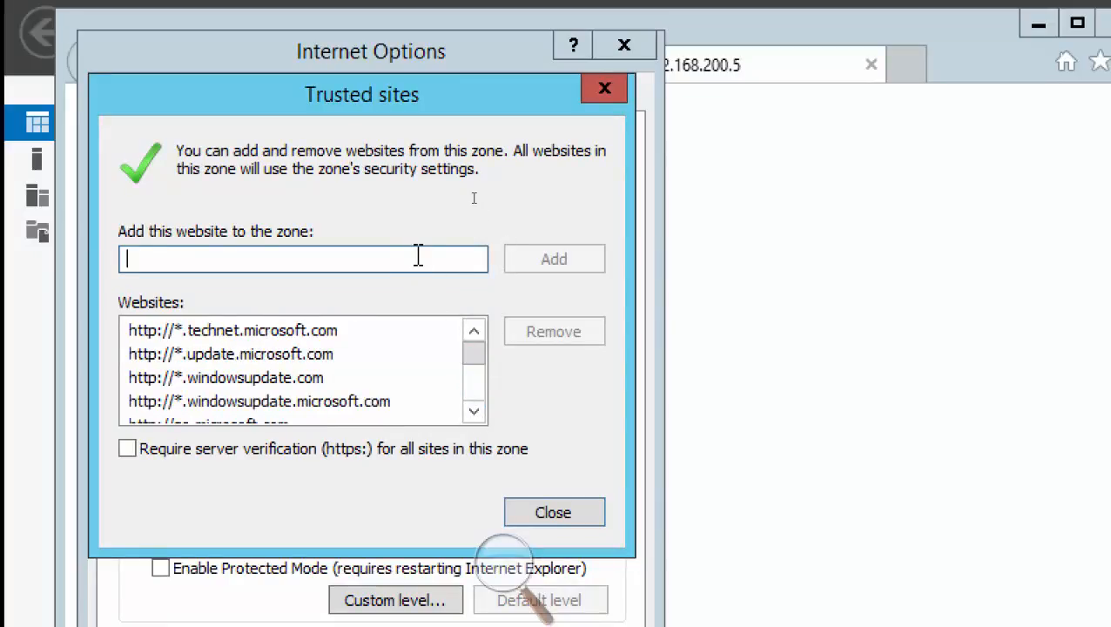
type("https")
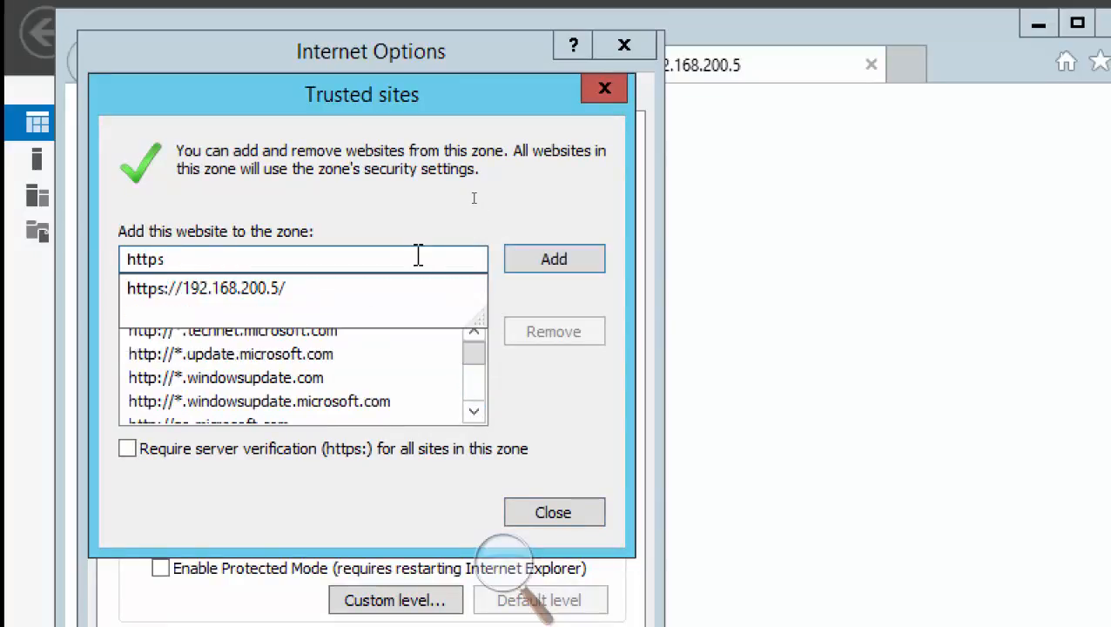
key("Down")
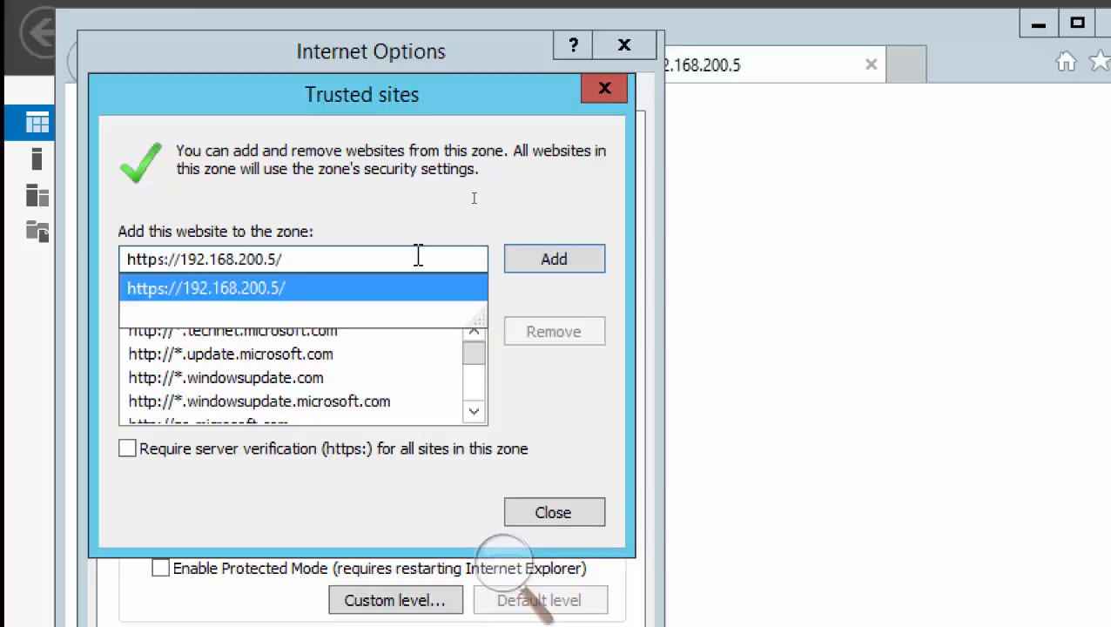
left_click(524, 266)
left_click(552, 514)
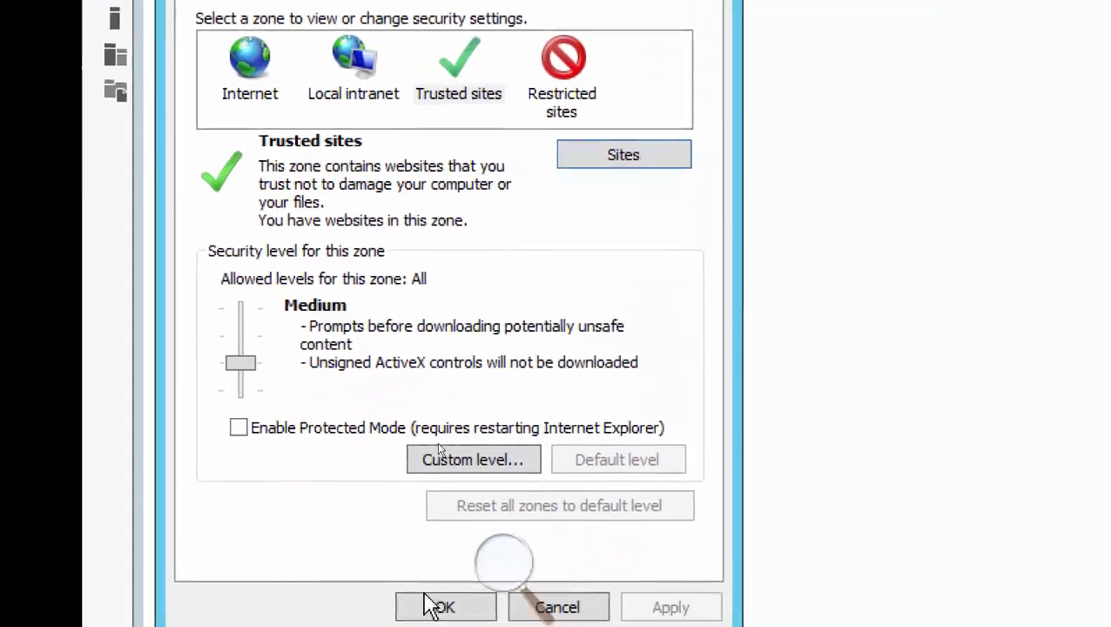
left_click(435, 597)
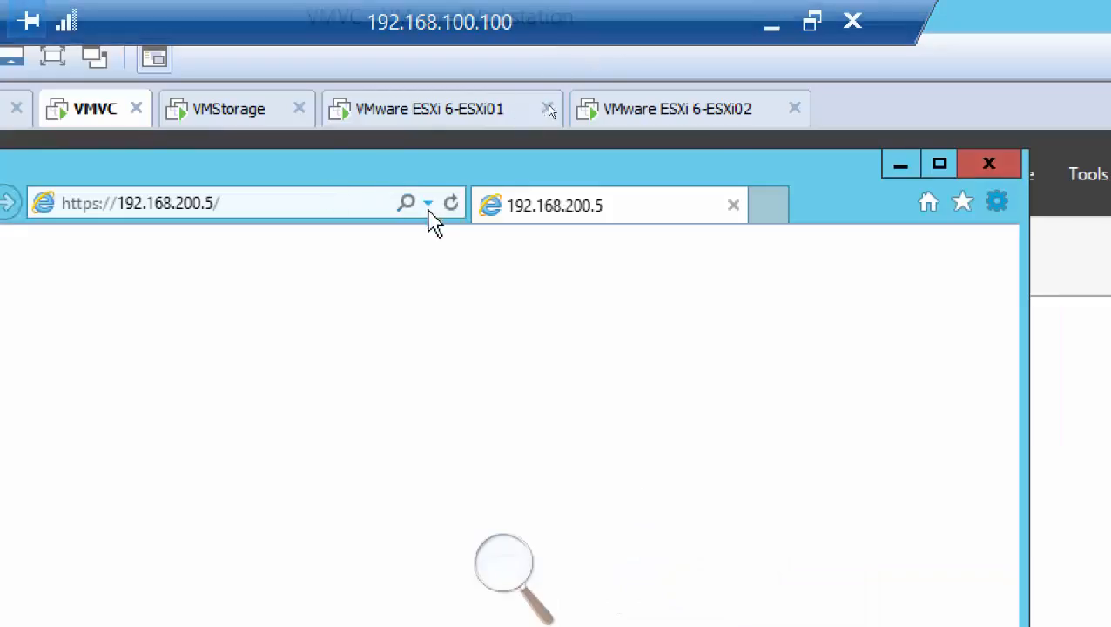
left_click(451, 205)
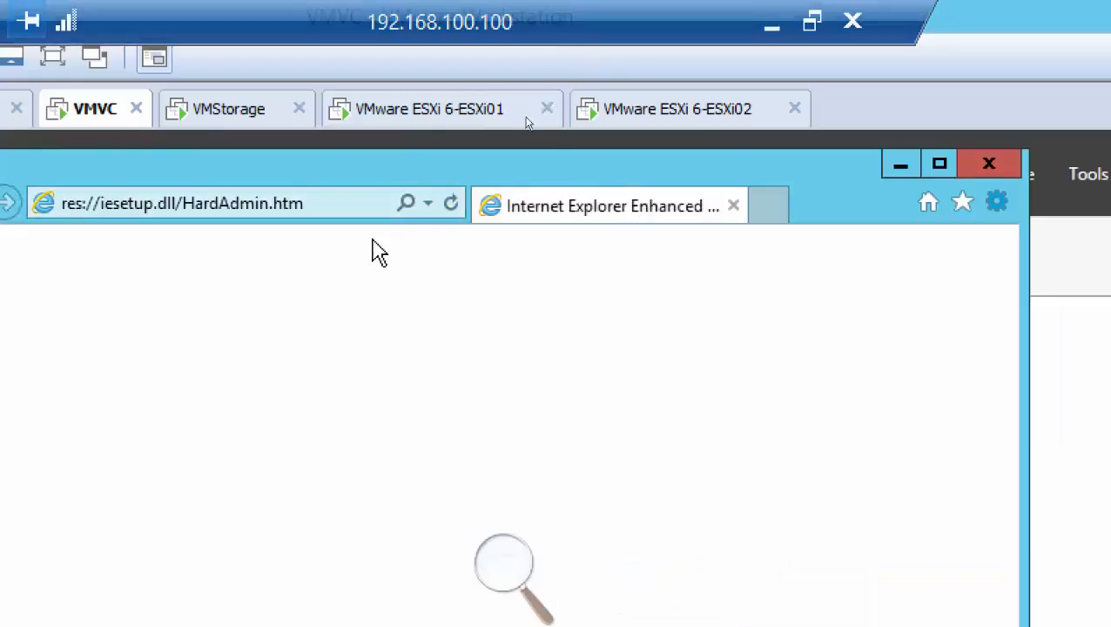
left_click(428, 204)
left_click(318, 237)
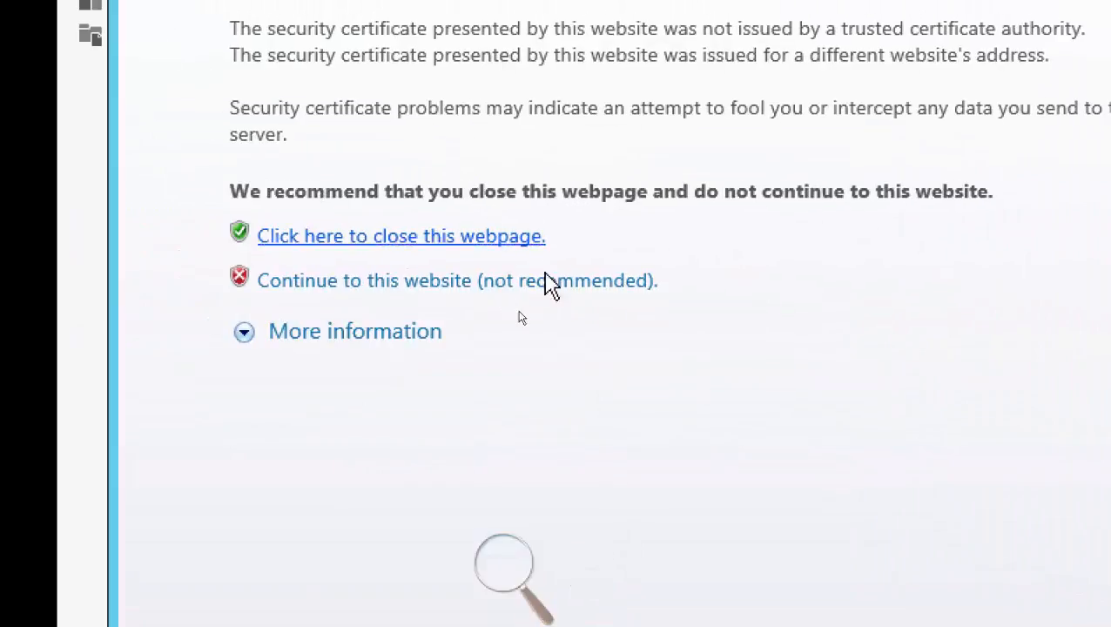
left_click(566, 291)
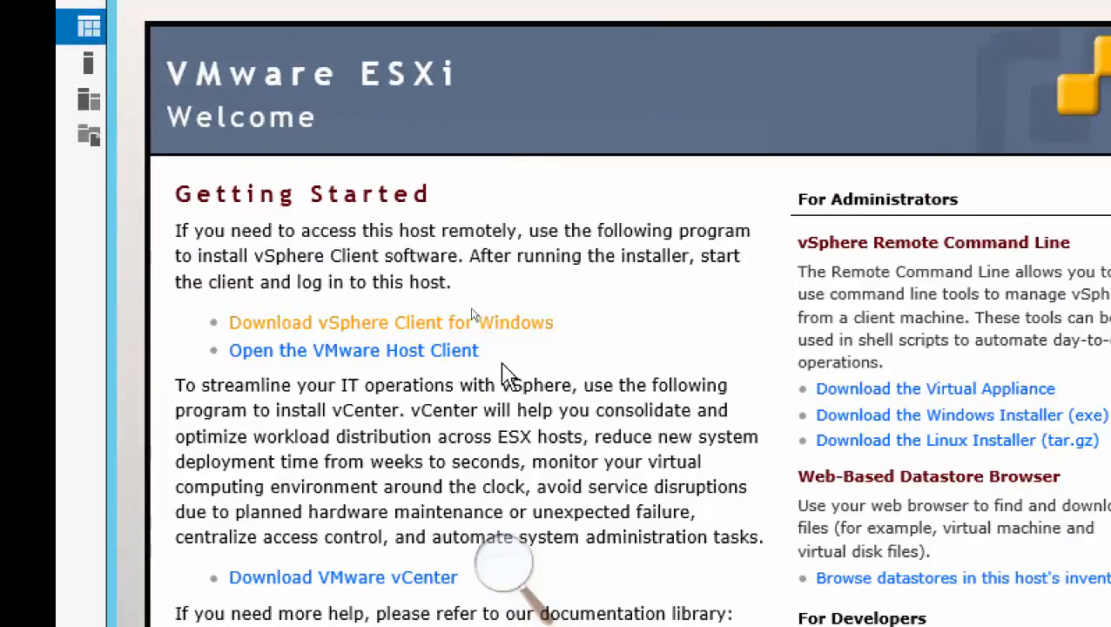
left_click(423, 357)
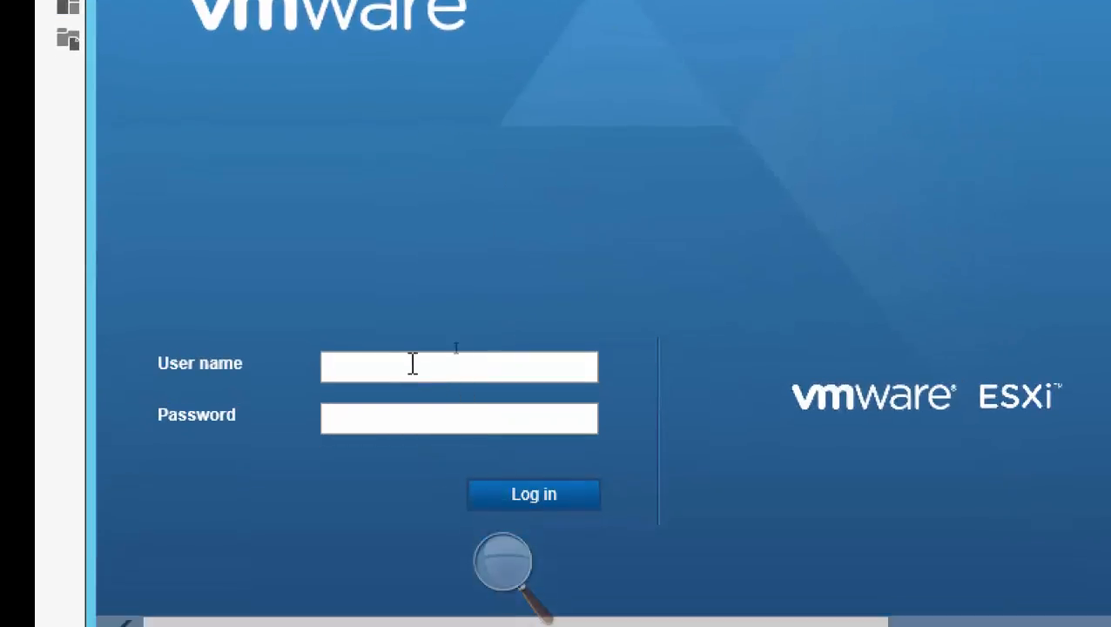
Log in to the VMware Host Client as root with the account password and decline to join CEIP.
left_click(407, 368)
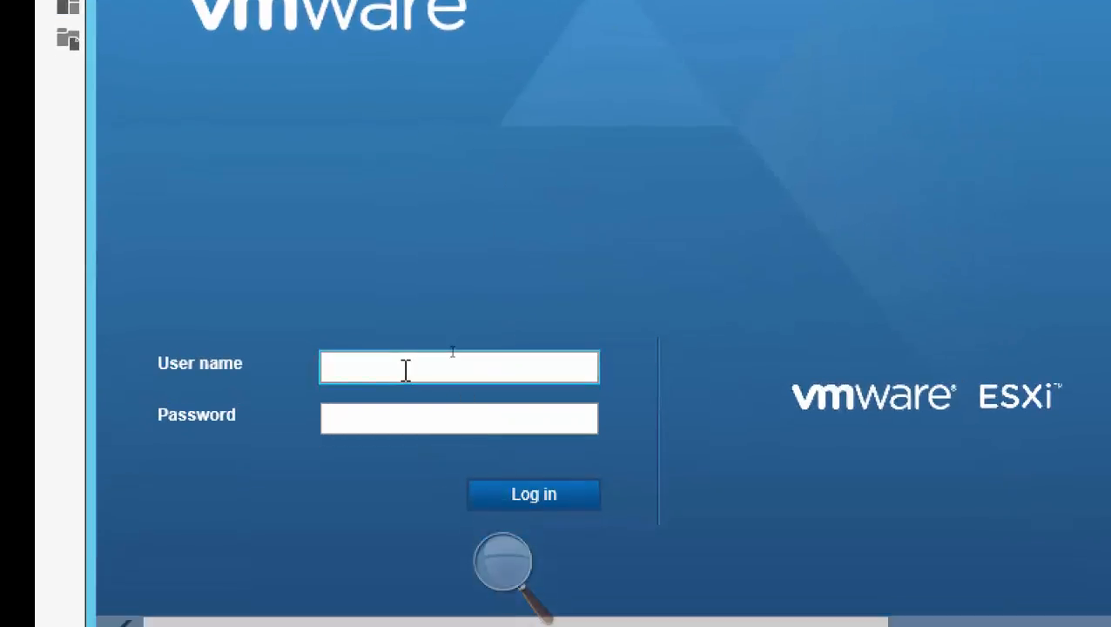
key("Tab")
type("******")
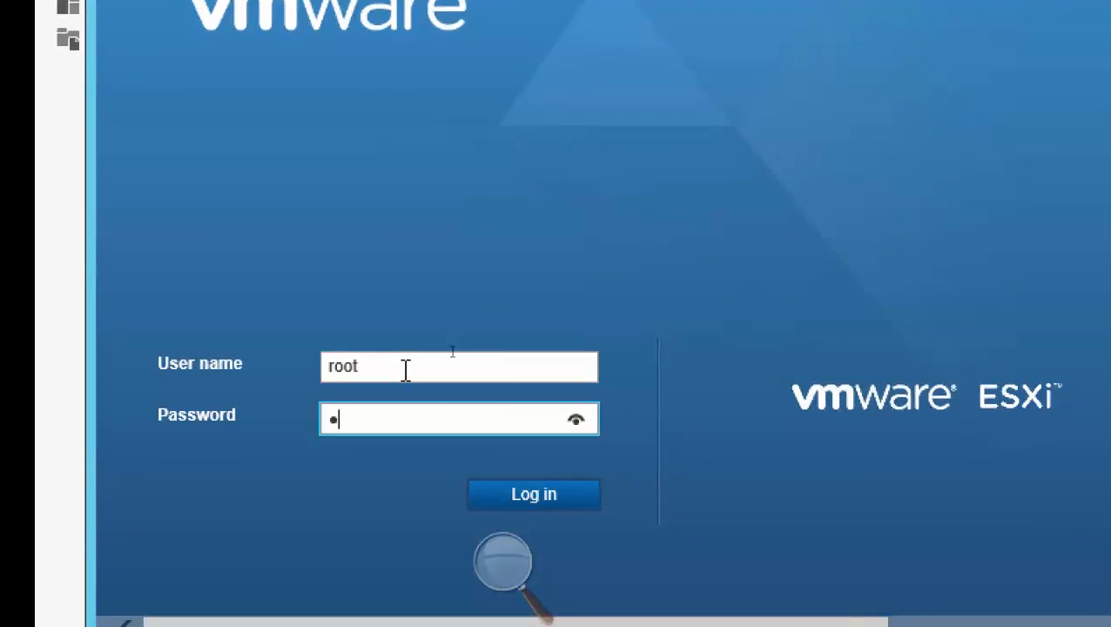
type("****")
key("Return")
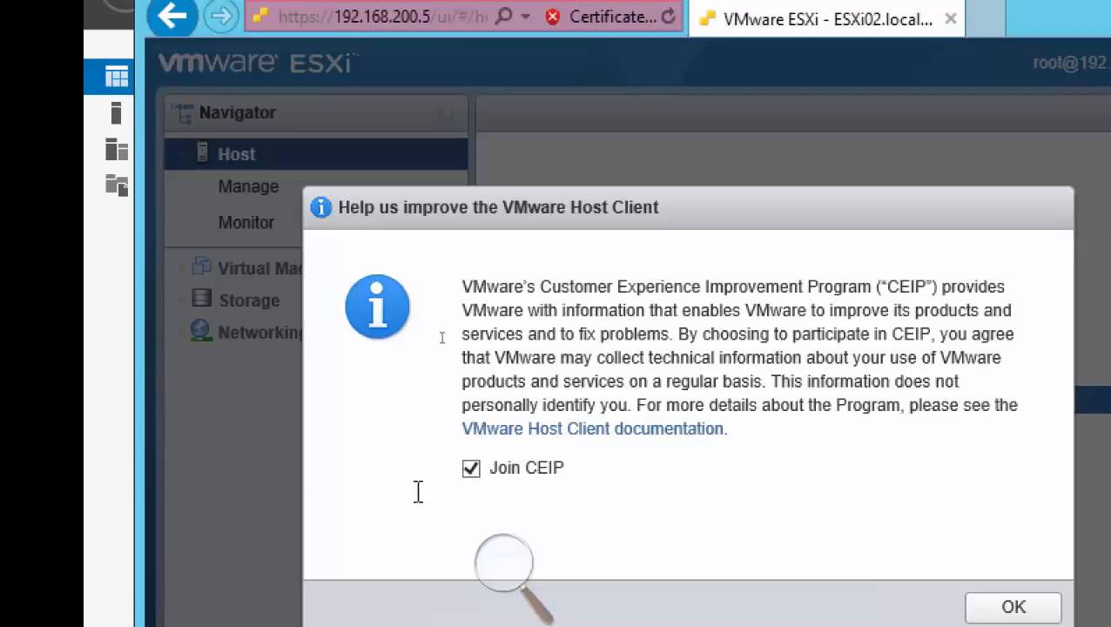
left_click(472, 472)
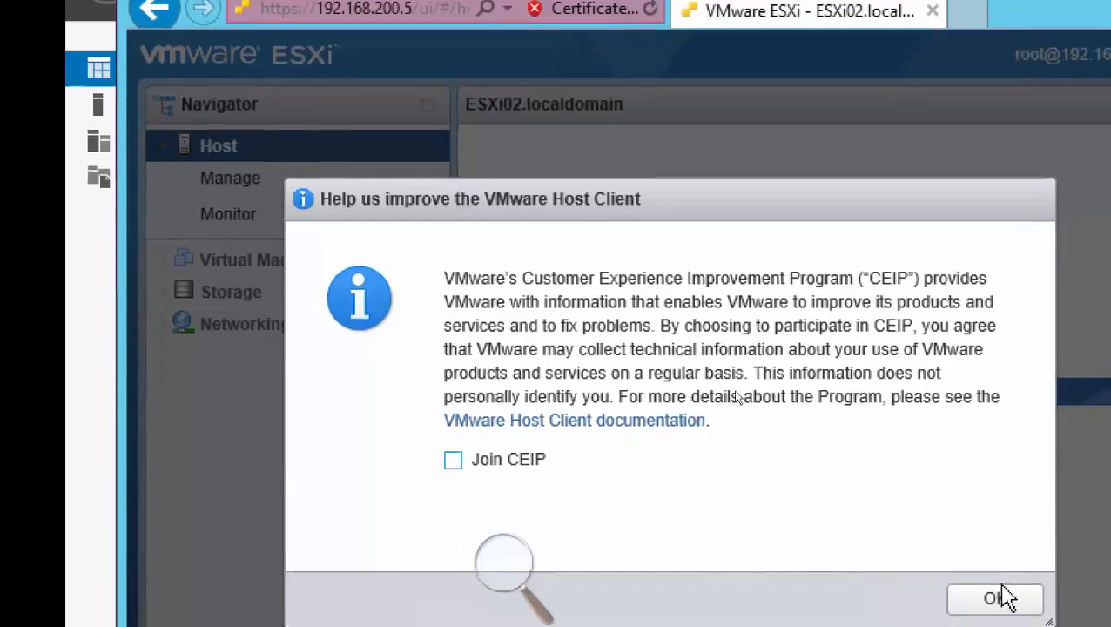
left_click(993, 593)
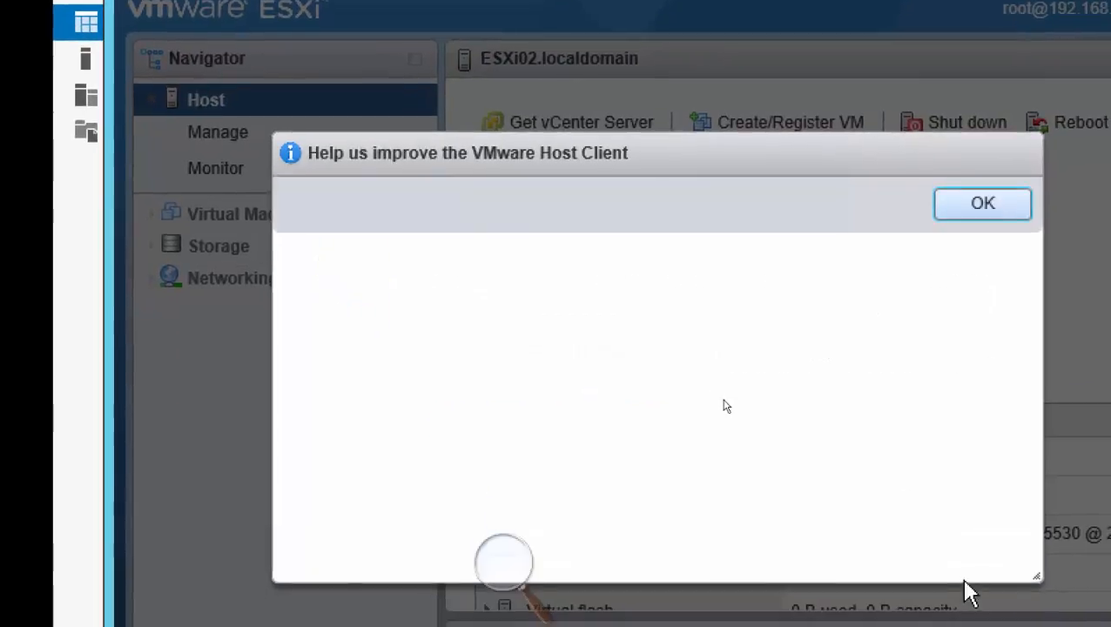
Examine the ESXi02 host's datastores and open its management settings.
left_click(229, 249)
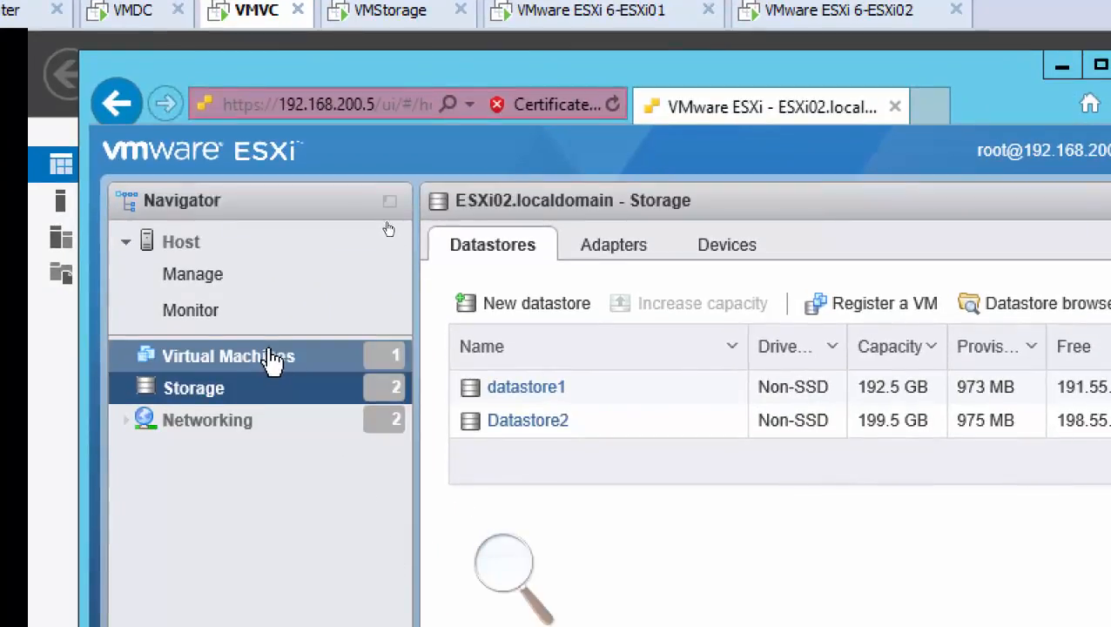
left_click(185, 275)
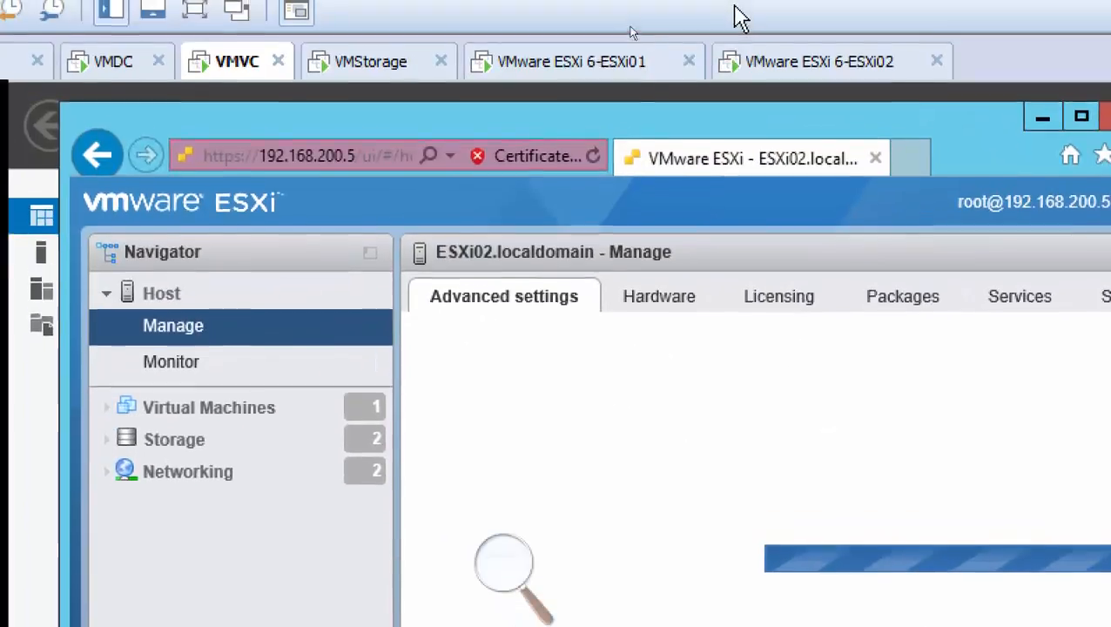
Switch to the VMware ESXi 6-ESXi02 virtual machine and review the memory in its hardware settings.
left_click(840, 77)
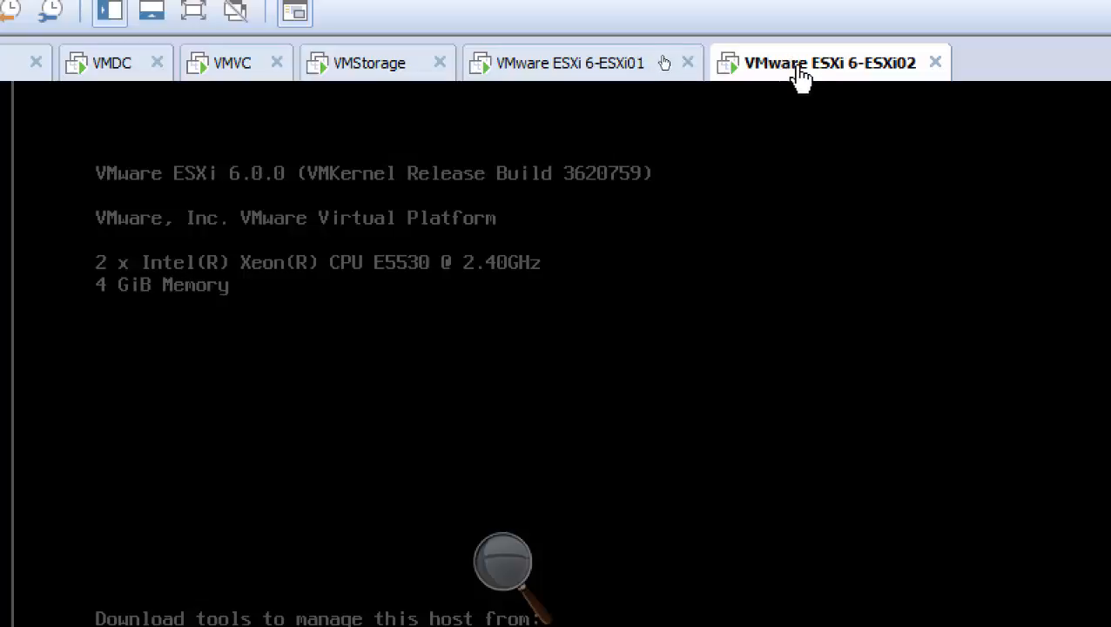
right_click(800, 80)
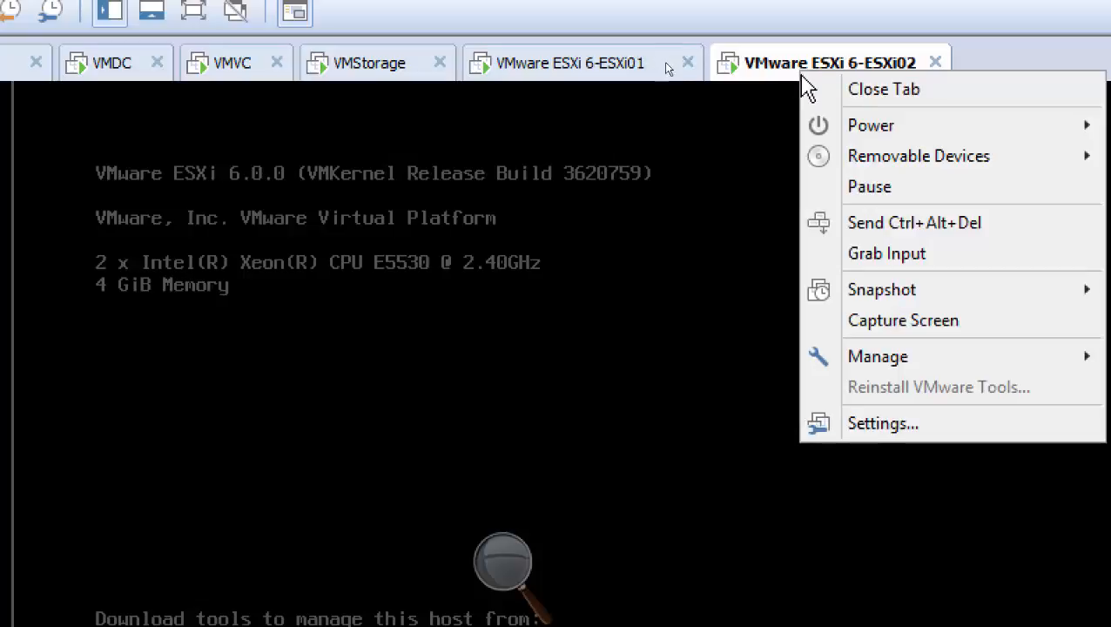
left_click(941, 427)
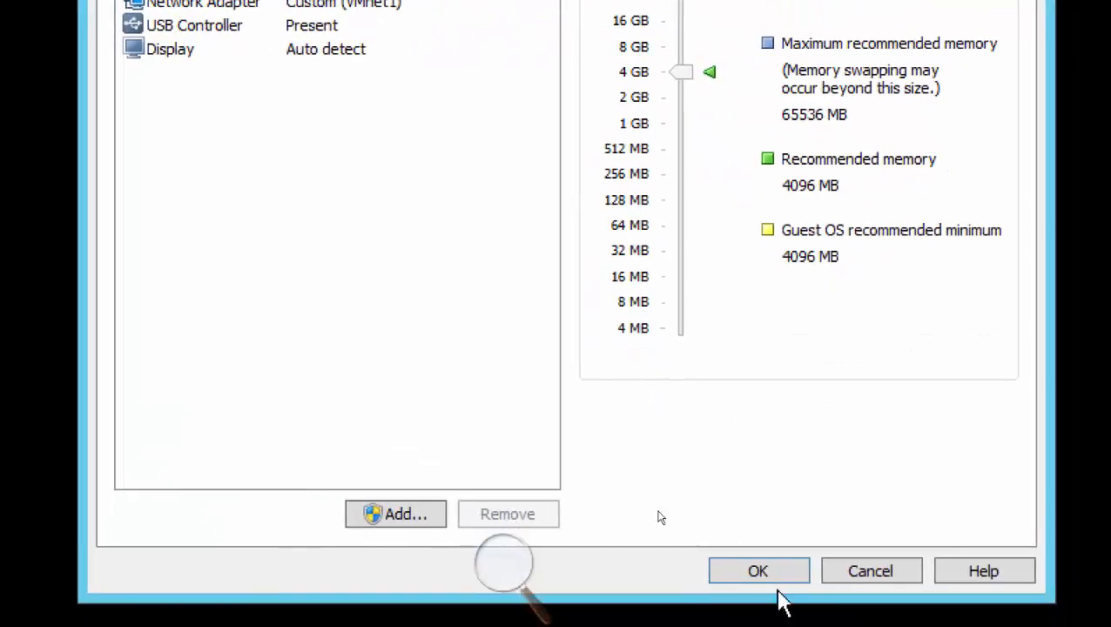
left_click(776, 585)
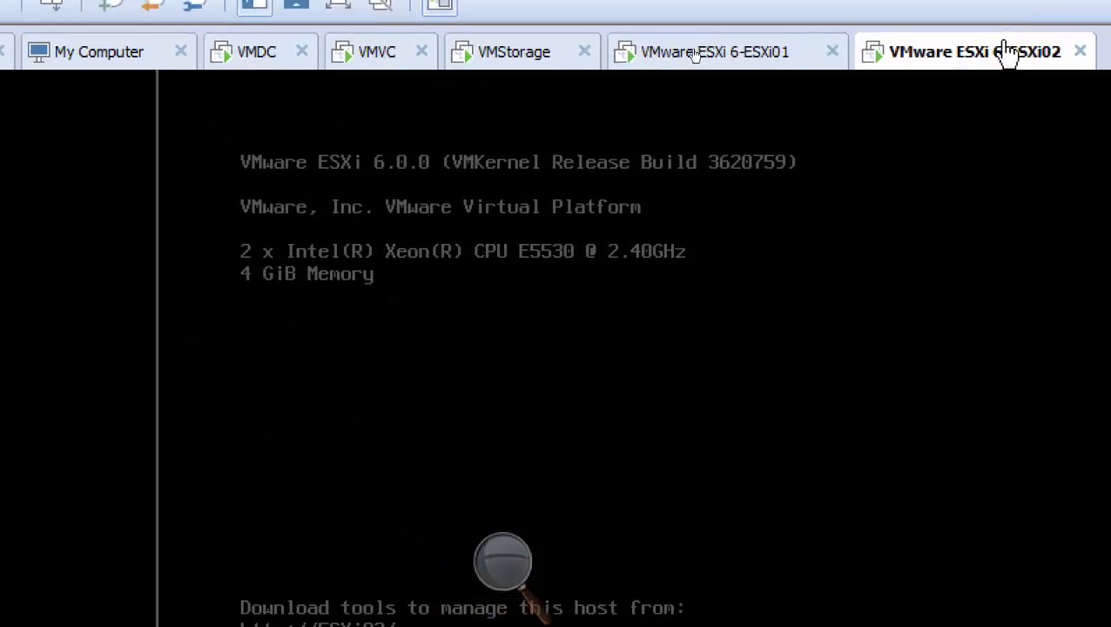
right_click(944, 57)
mouse_move(1019, 120)
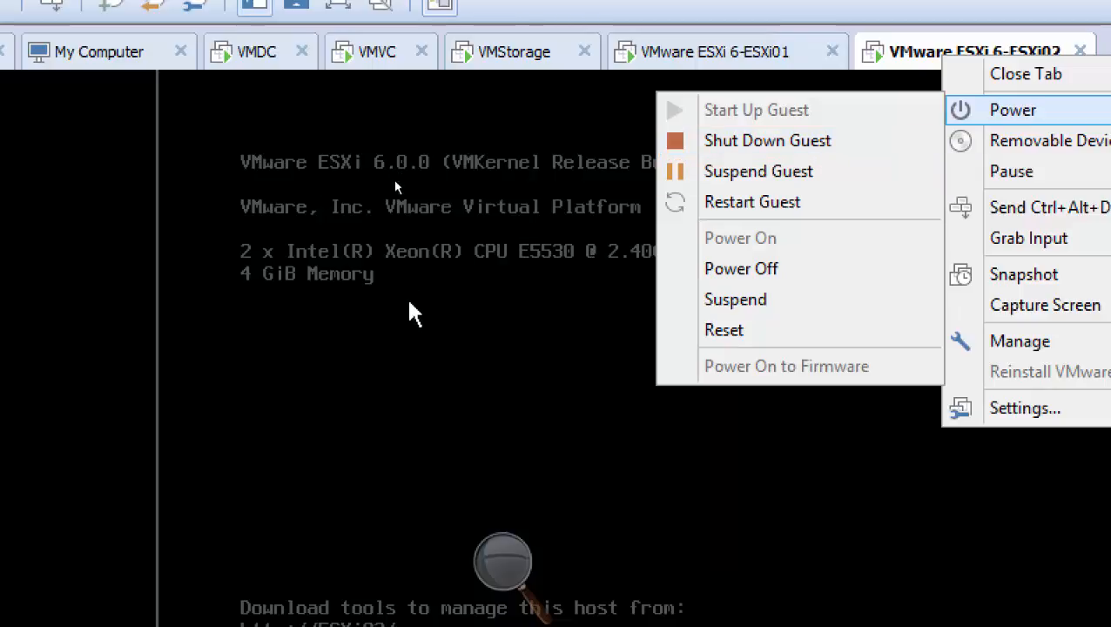
left_click(402, 225)
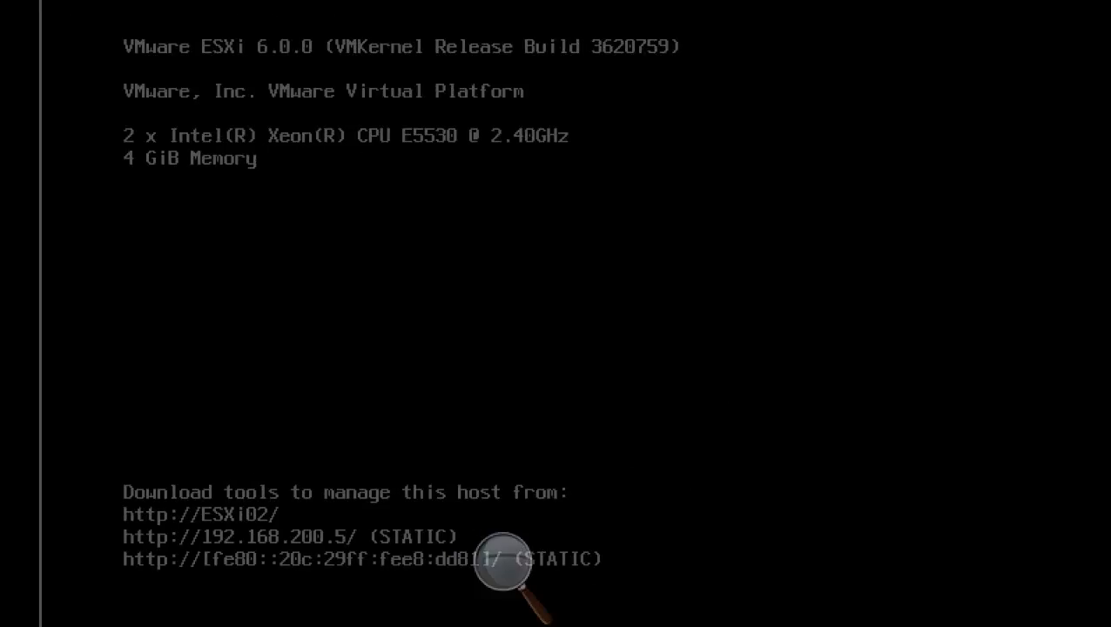
Try to sign in at the ESXi02 console's authentication prompt with the root login name.
key("F2")
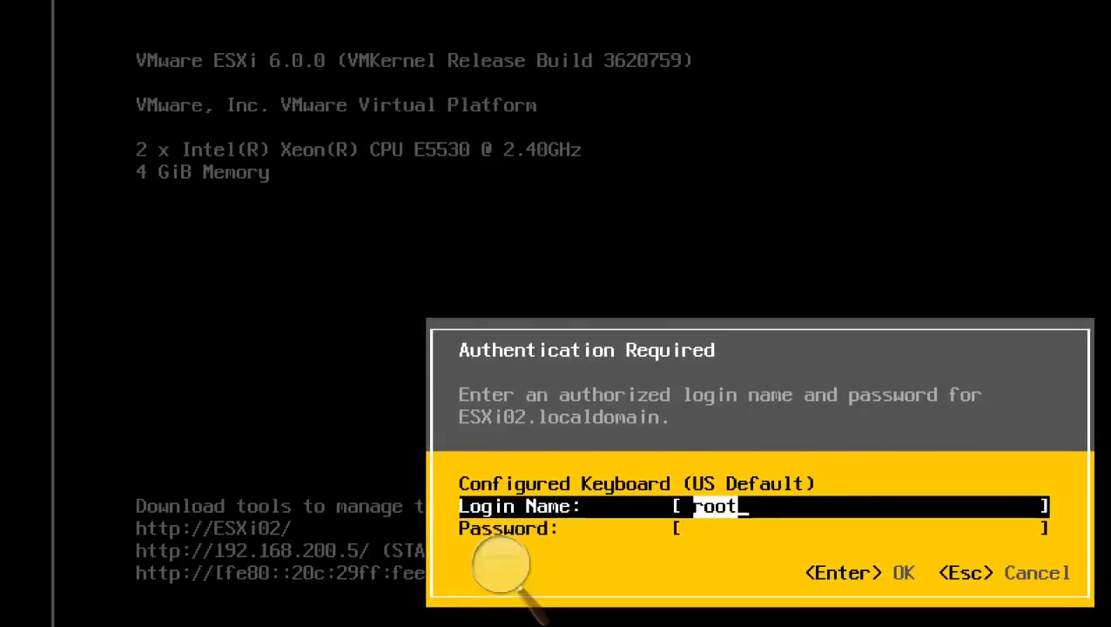
key("Tab")
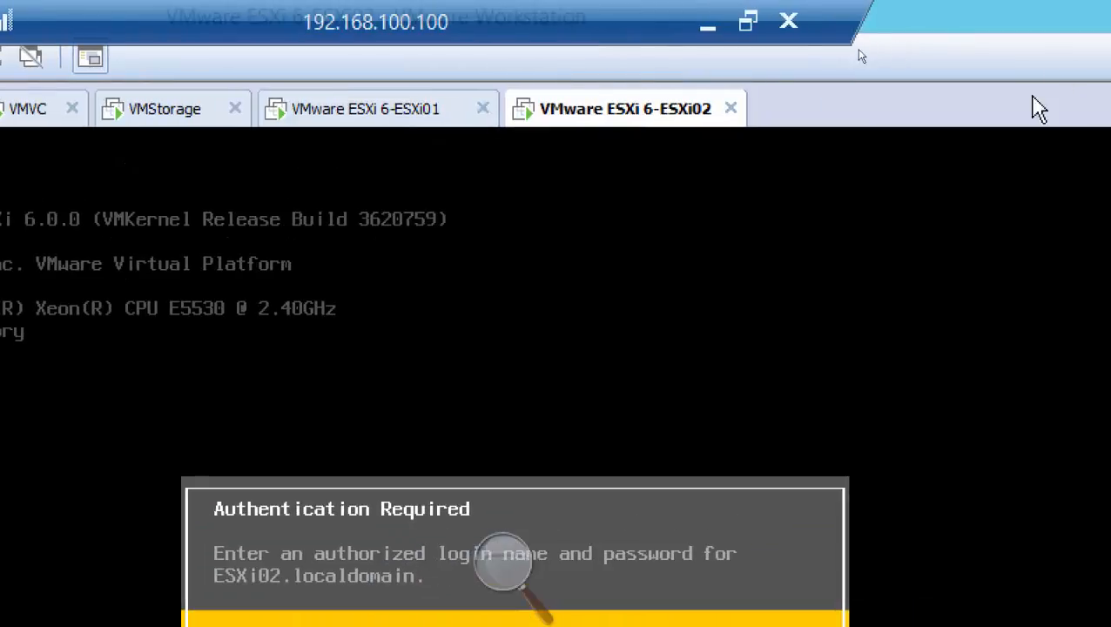
key("Return")
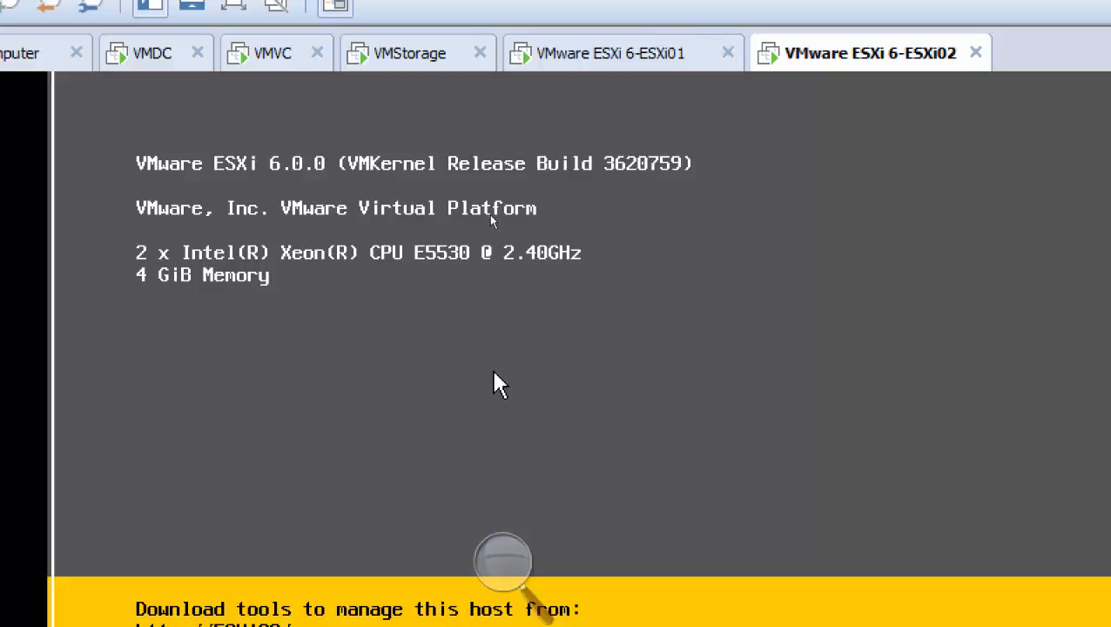
Sign in to the ESXi02 console's system customization as root with the account password.
key("F2")
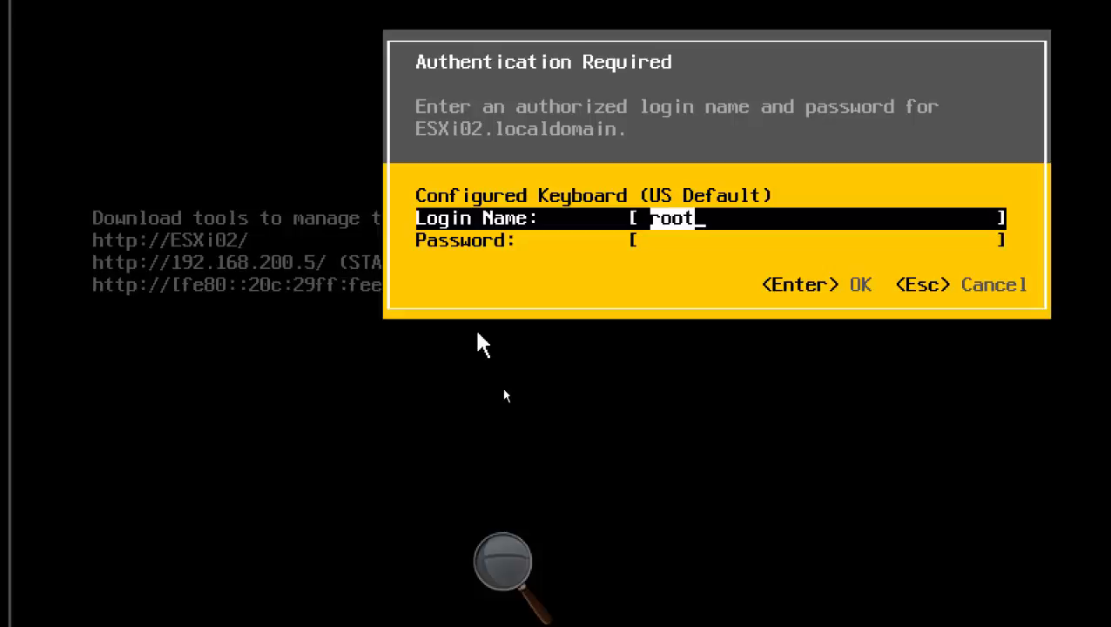
key("Tab")
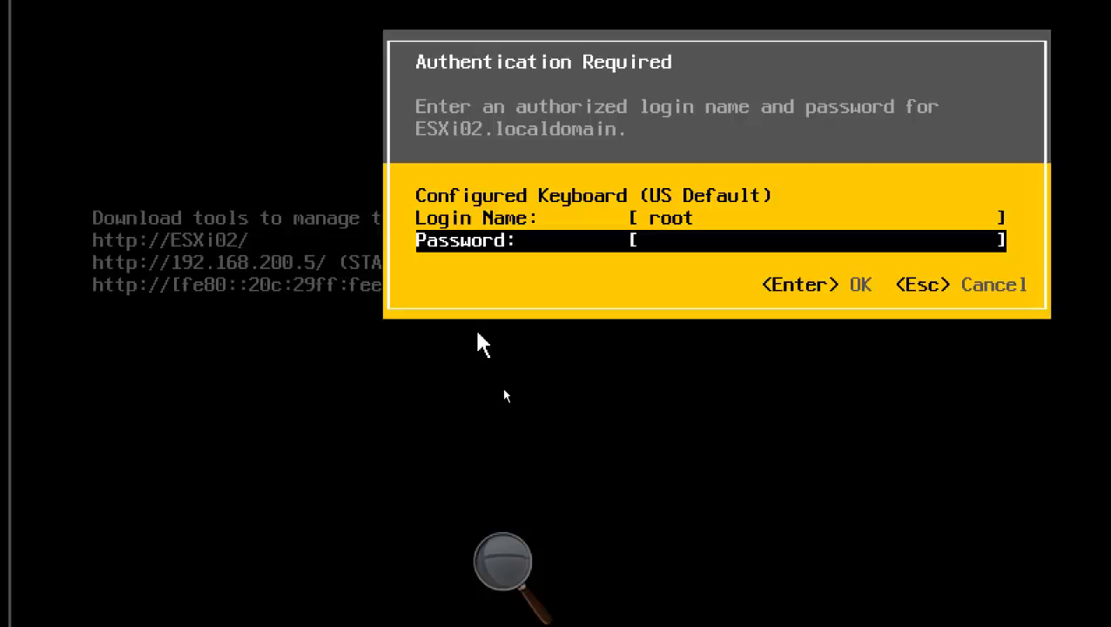
type("*********")
key("Return")
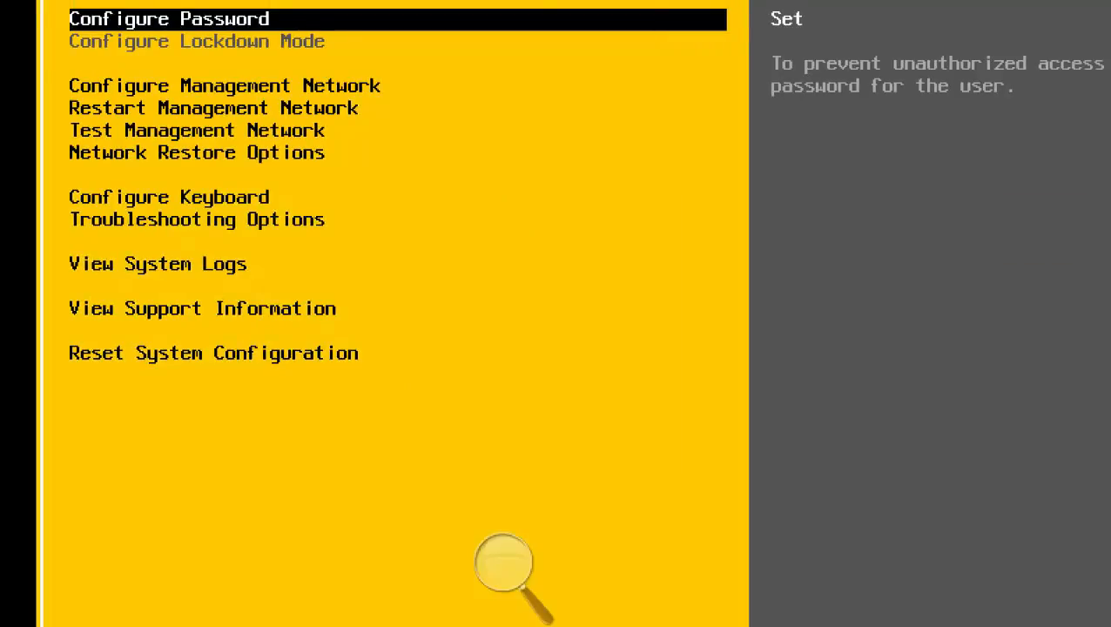
Look through the ESXi02 System Customization options from Configure Management Network to View System Logs, then leave the customization screen.
key("Down")
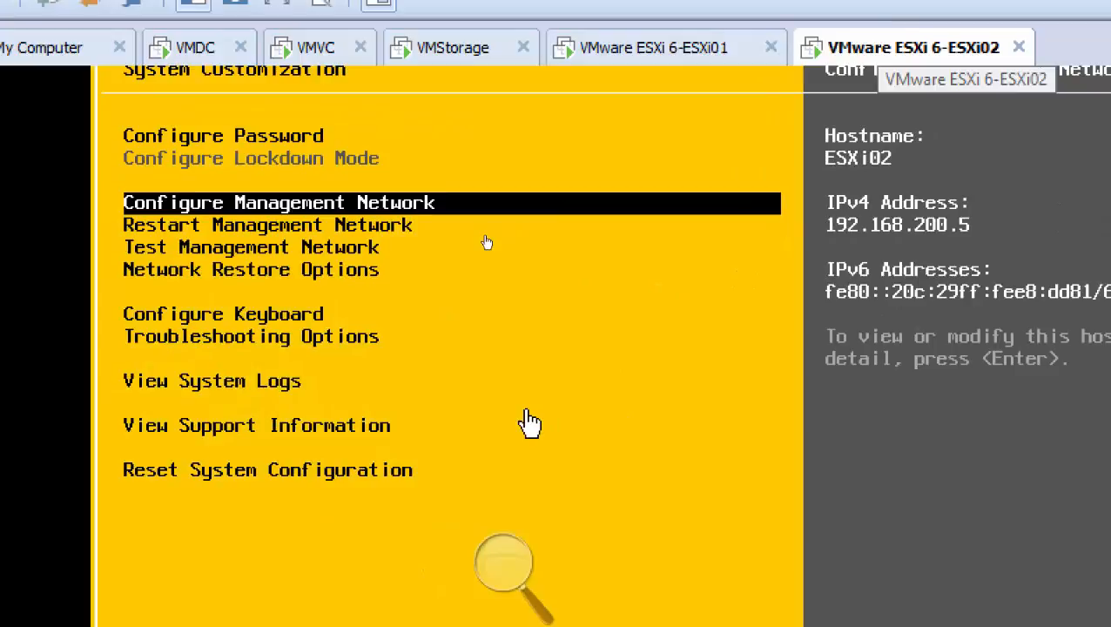
key("Down")
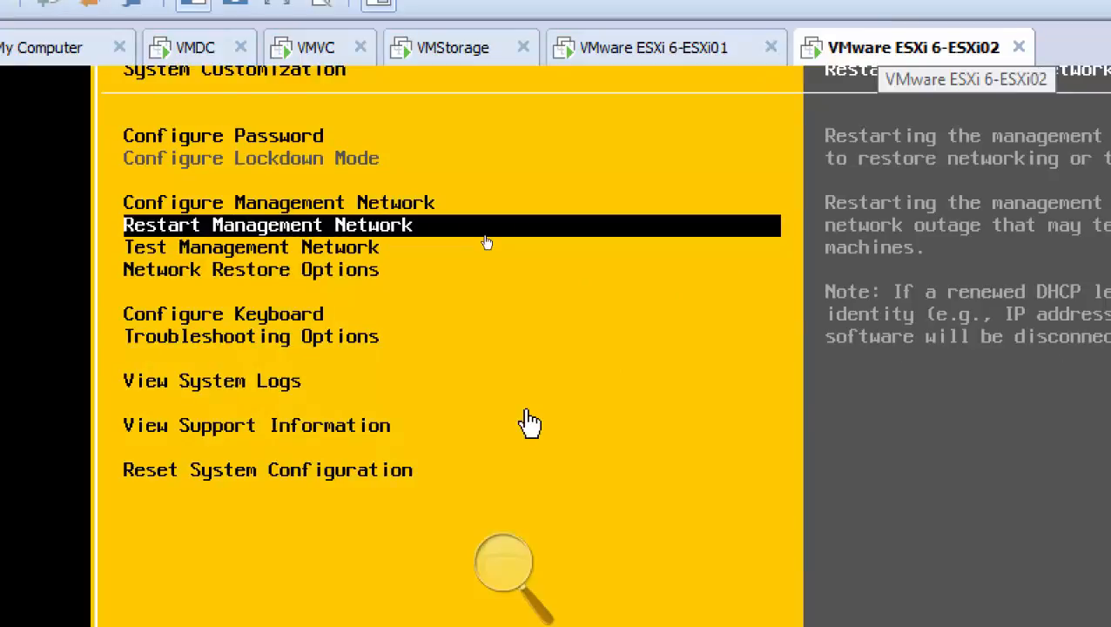
key("Down")
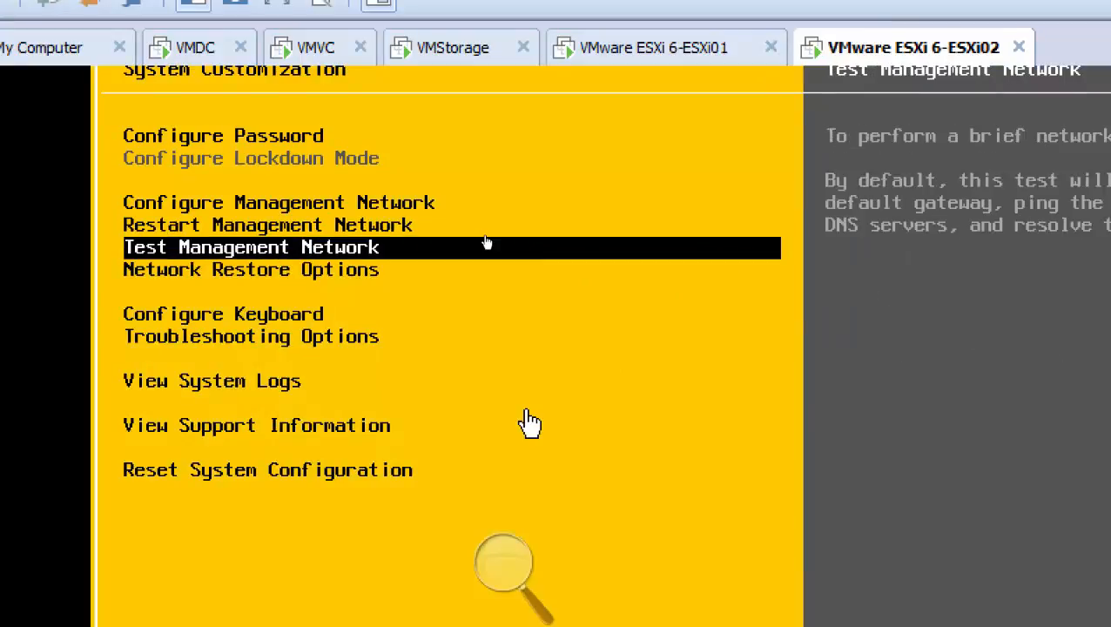
key("Down")
key("Down")
key("Down")
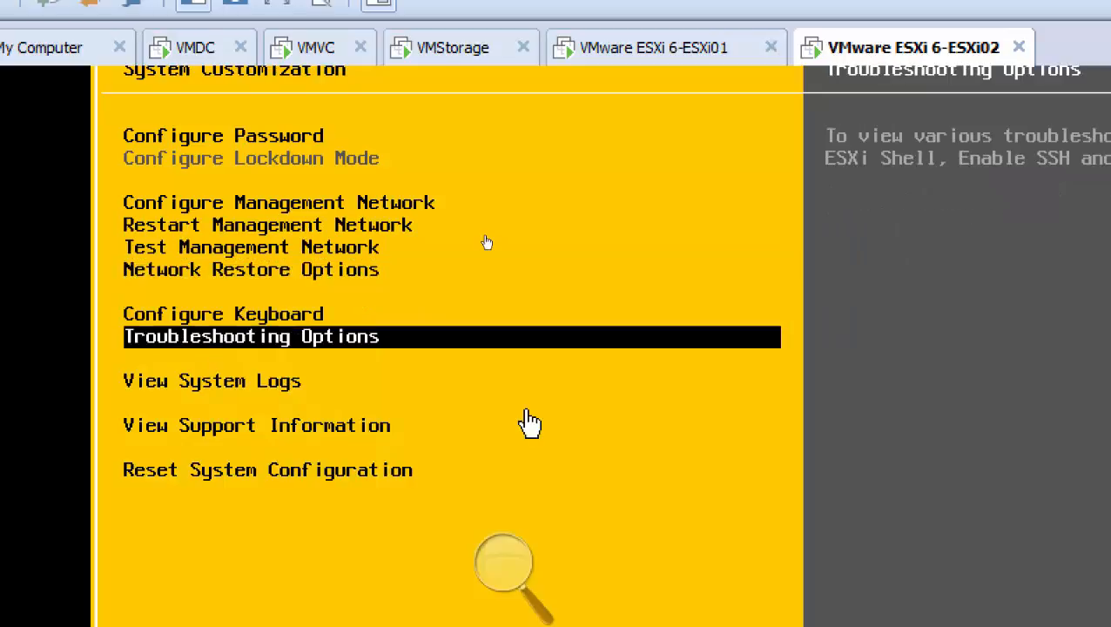
key("Down")
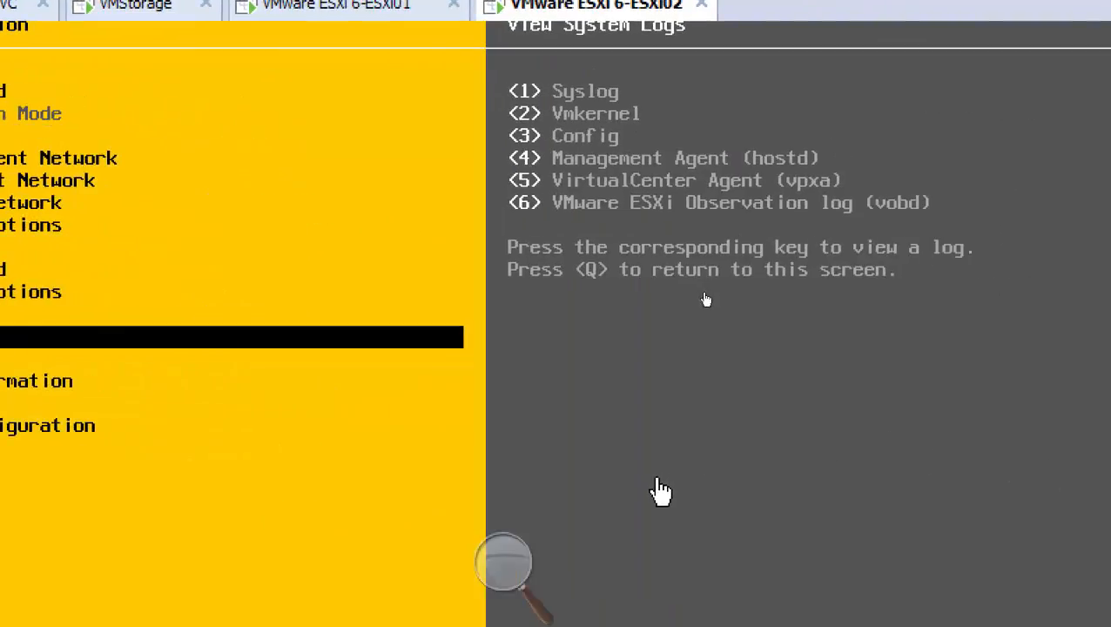
key("Escape")
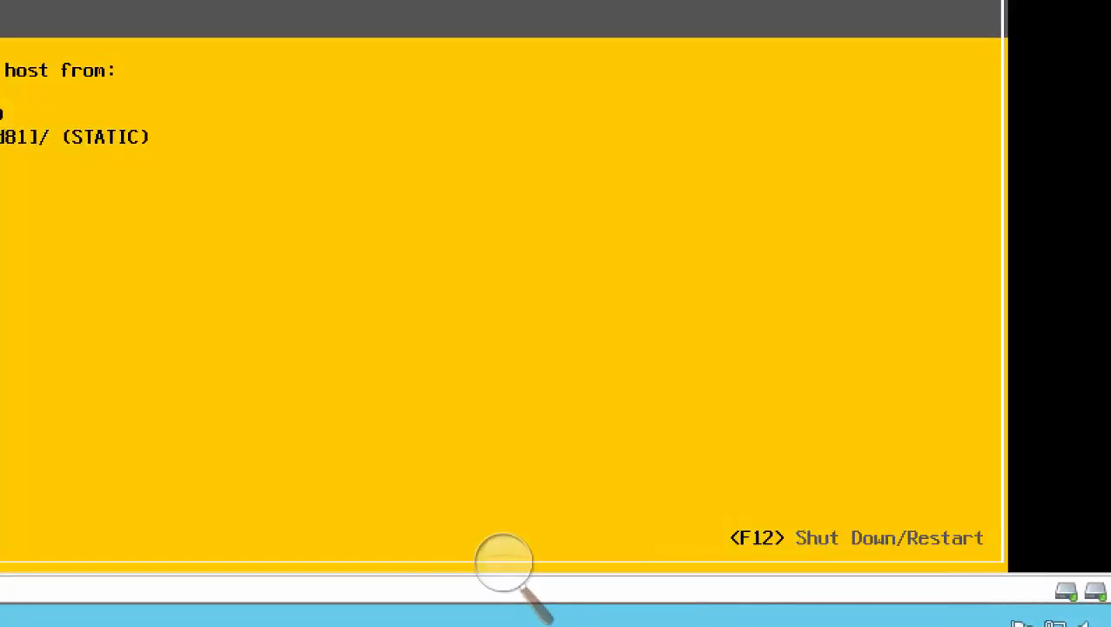
Authenticate at the ESXi02 console as root with the account password and shut down the host.
key("F2")
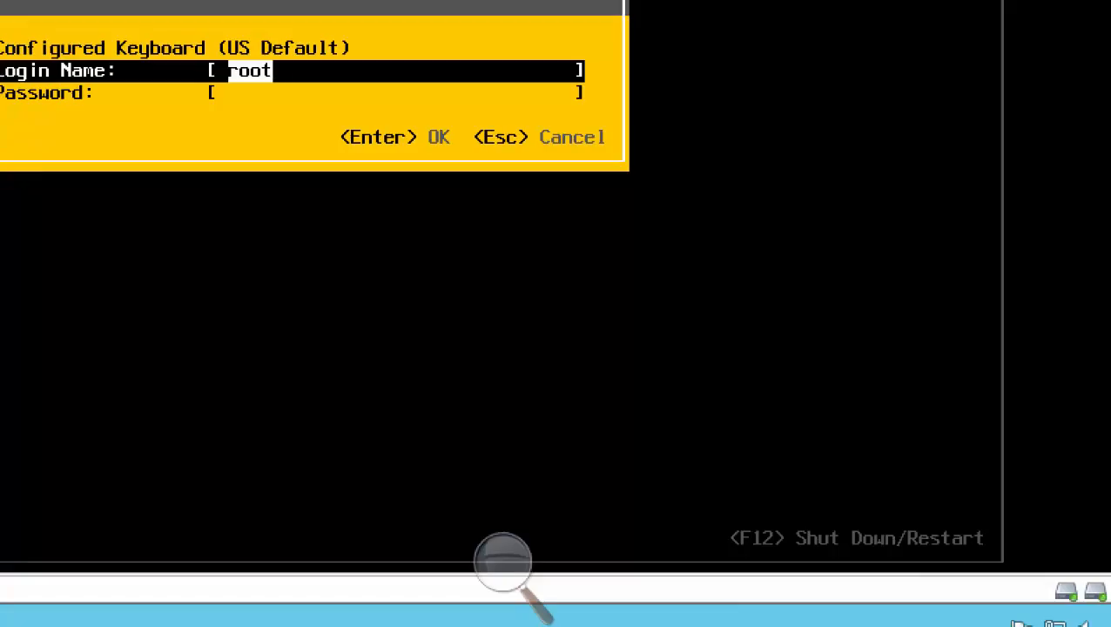
key("Tab")
type("********")
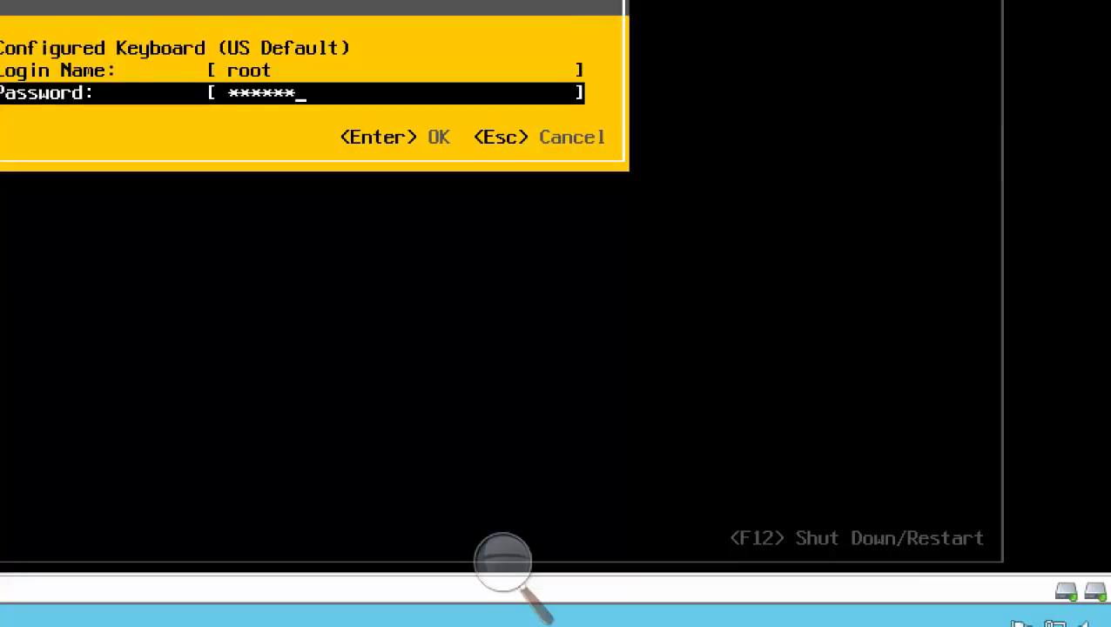
key("Return")
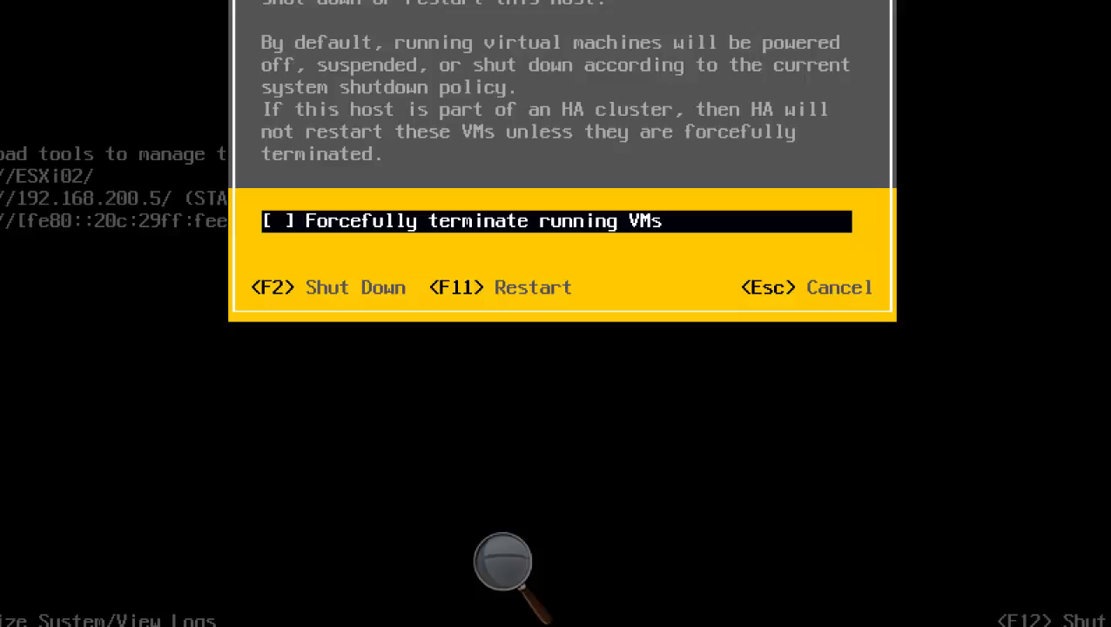
key("F2")
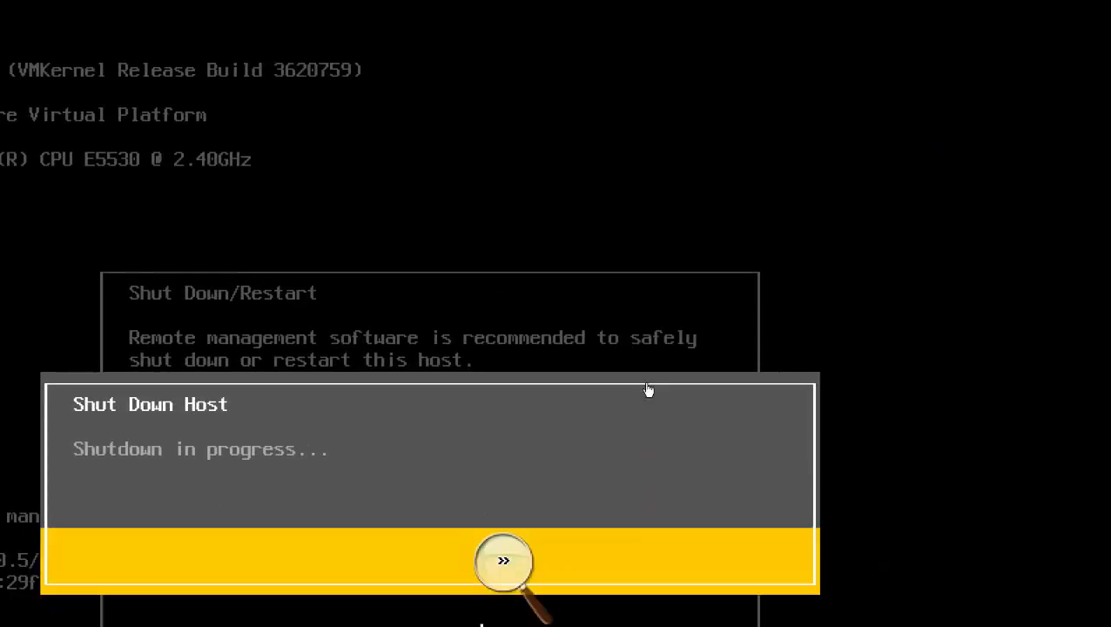
Reset the screen magnification to 100%, consult the deployment diagram in Paint, and return to the 192.168.100.100 remote session.
left_click(503, 562)
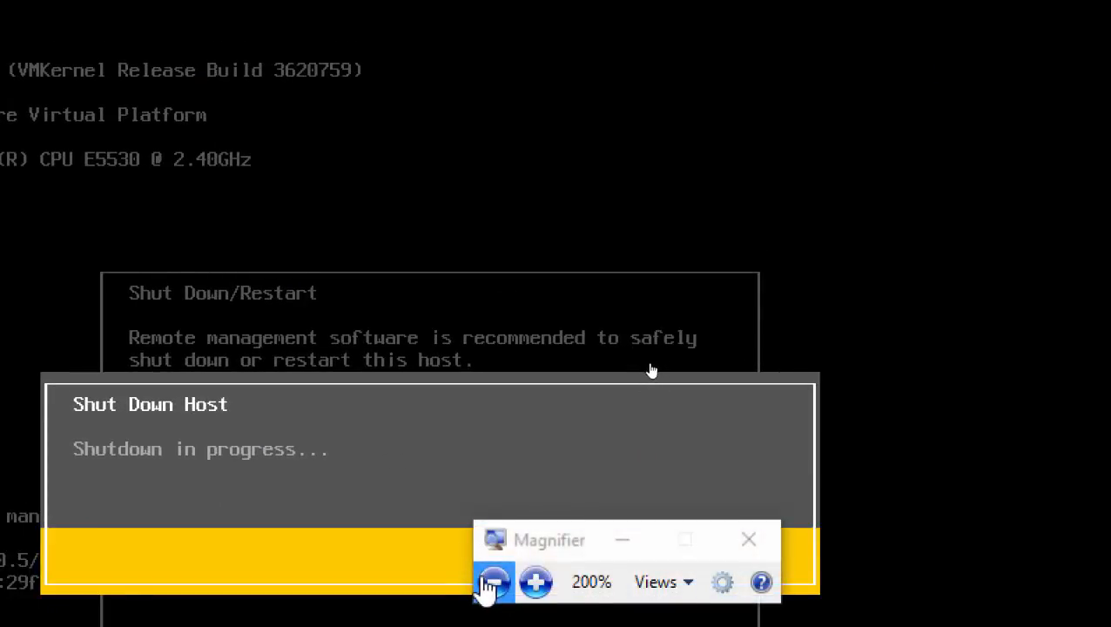
left_click(489, 583)
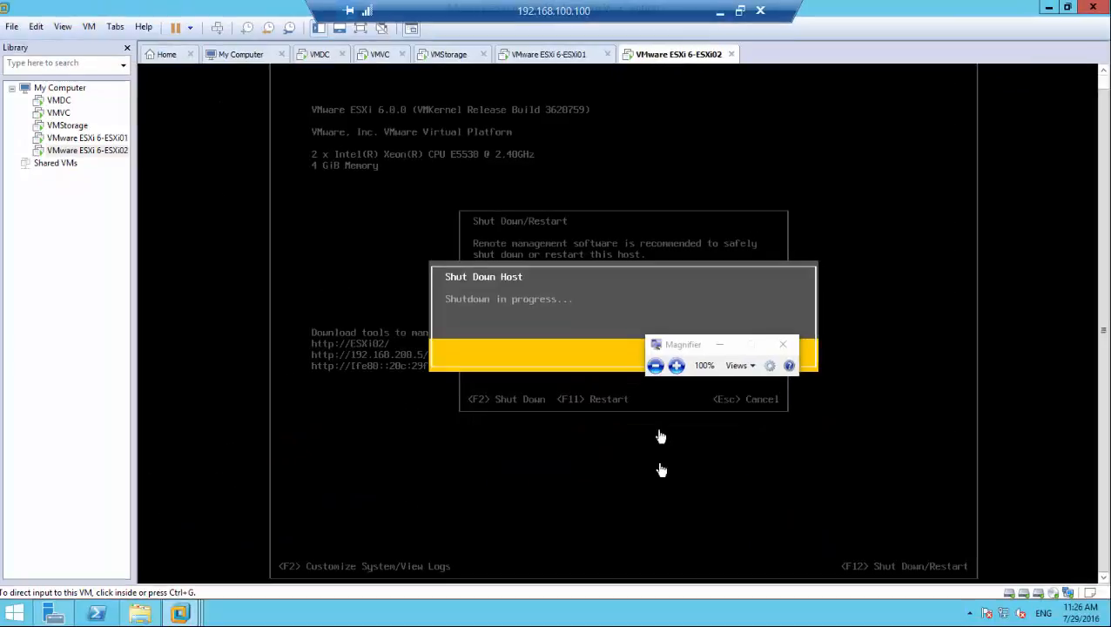
left_click(721, 17)
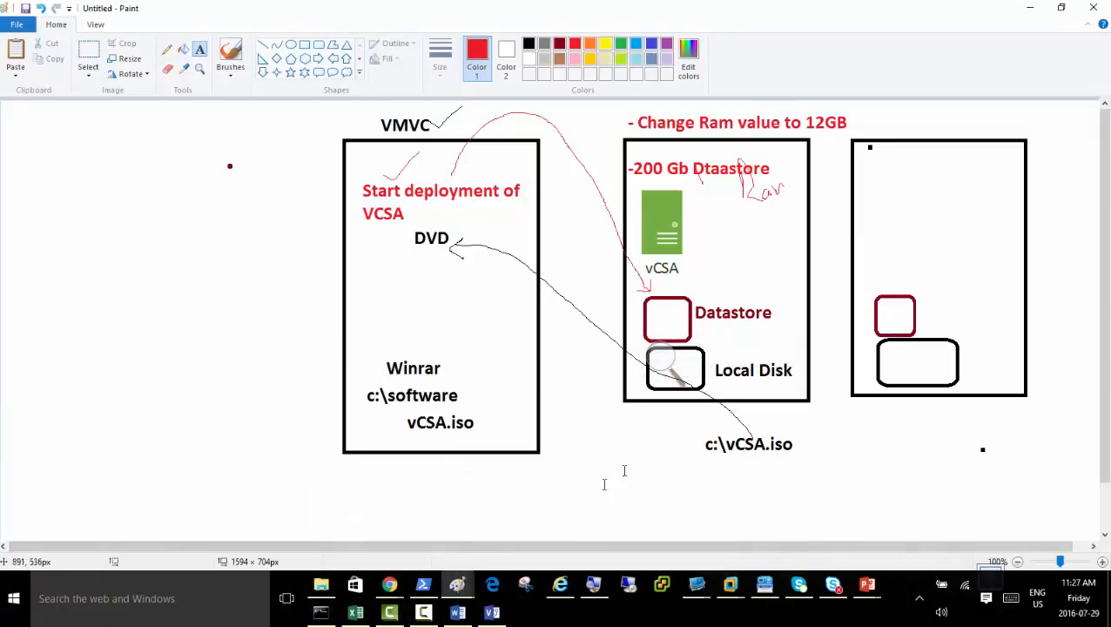
mouse_move(734, 590)
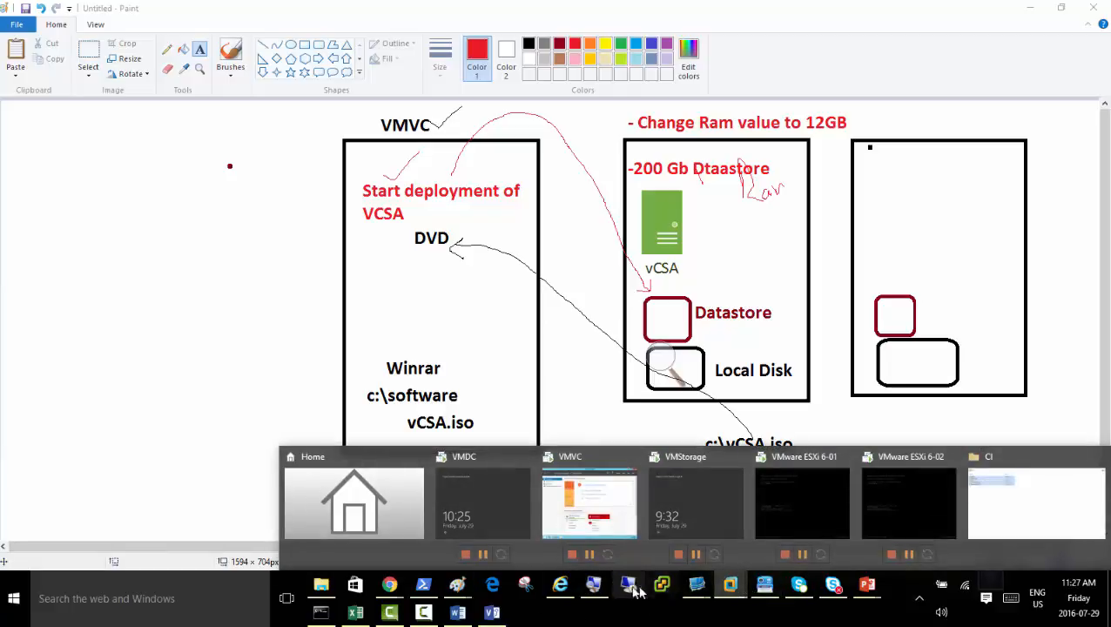
mouse_move(697, 588)
left_click(771, 528)
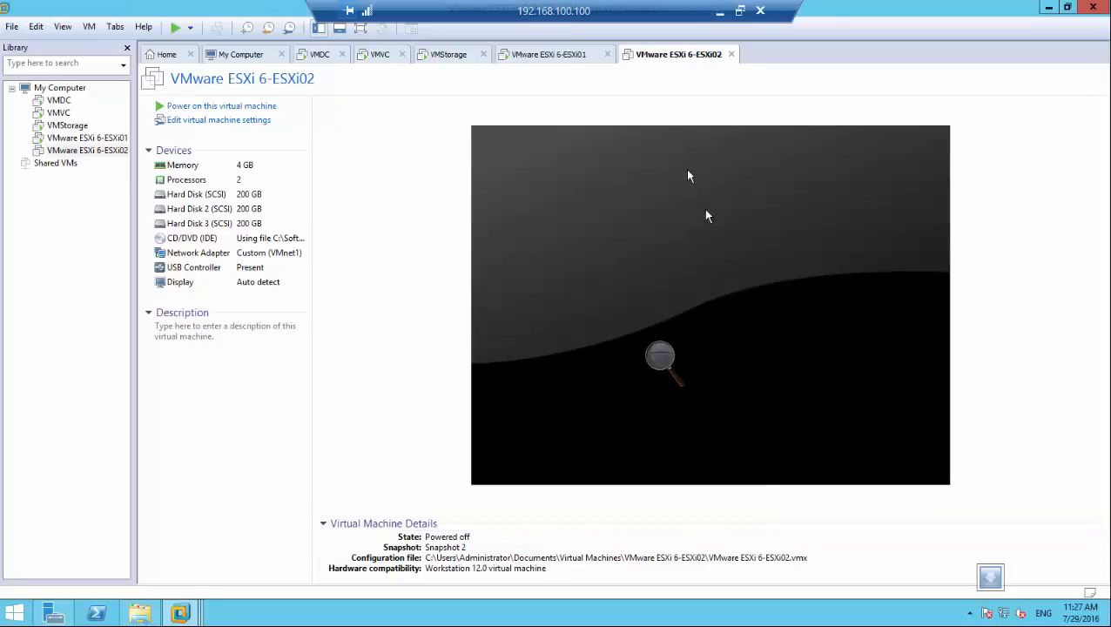
Set the VMware ESXi 6-ESXi02 virtual machine's memory to about 12.1 GB and power it on.
left_click(660, 356)
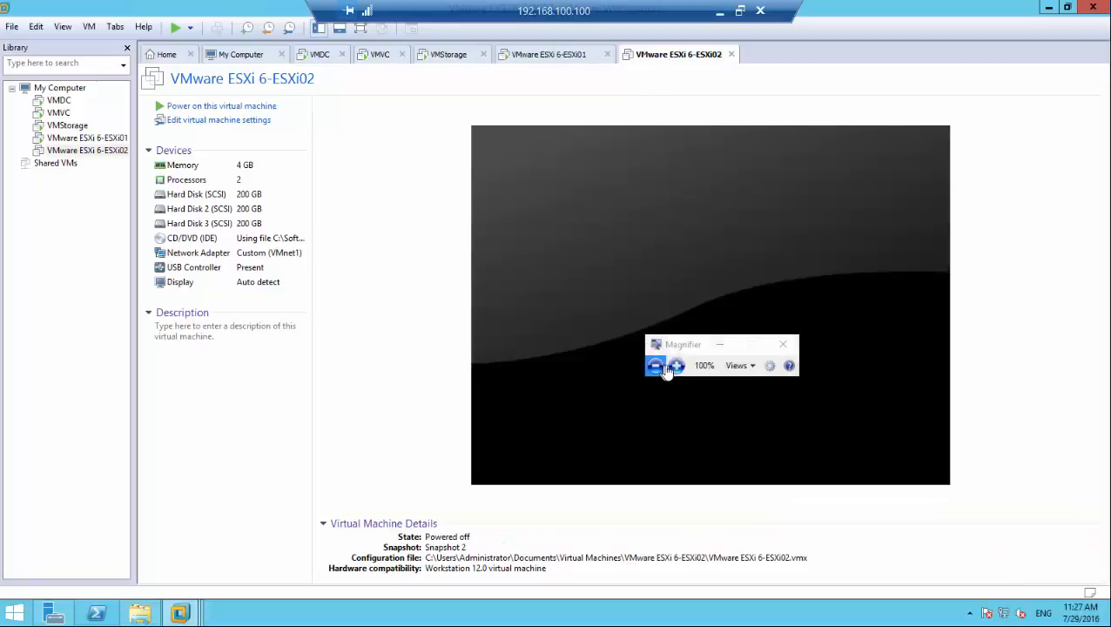
left_click(676, 367)
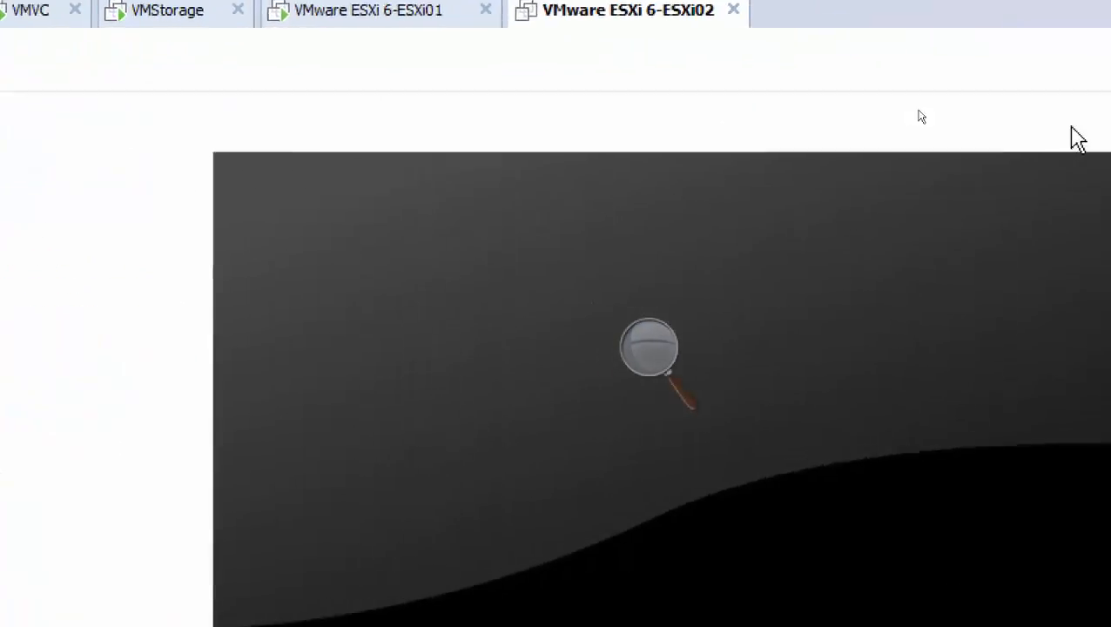
right_click(591, 119)
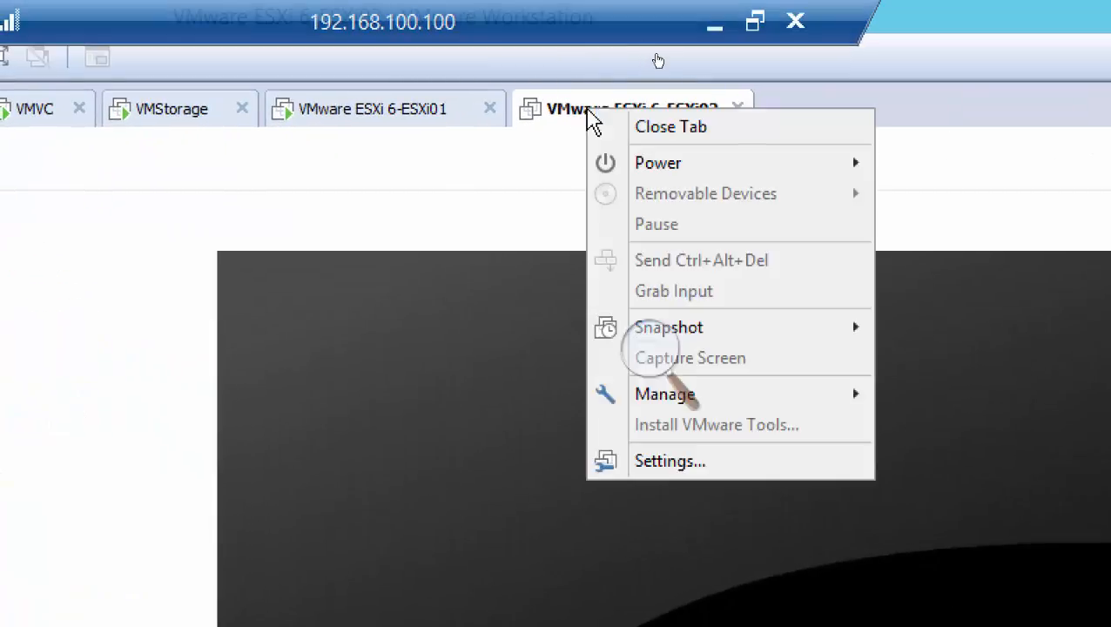
left_click(701, 466)
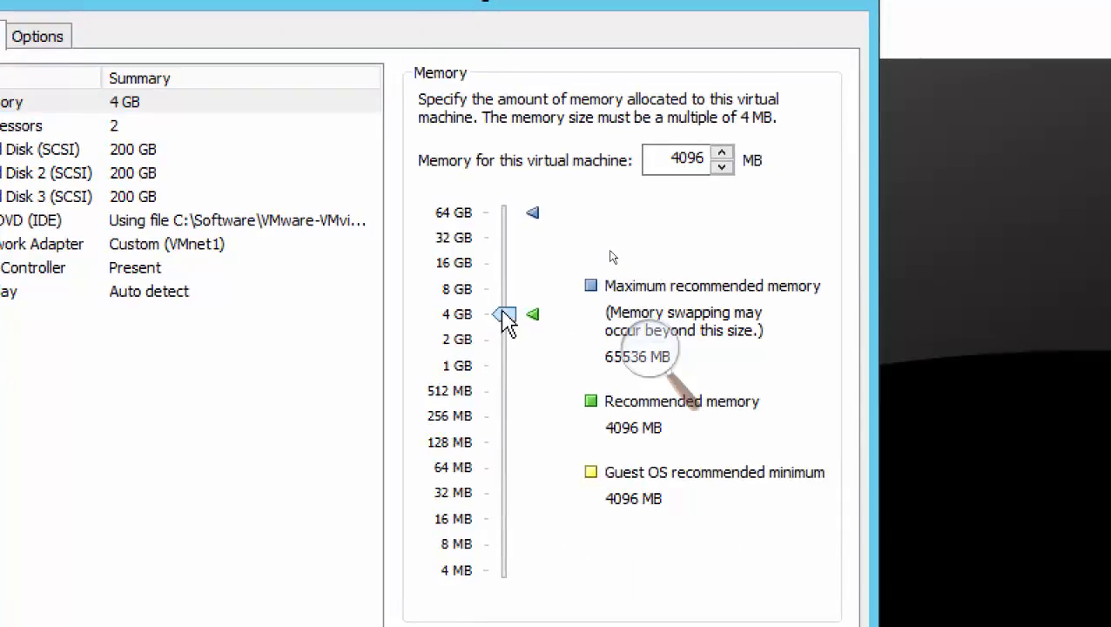
left_click_drag(530, 435, 530, 424)
left_click_drag(506, 303, 517, 271)
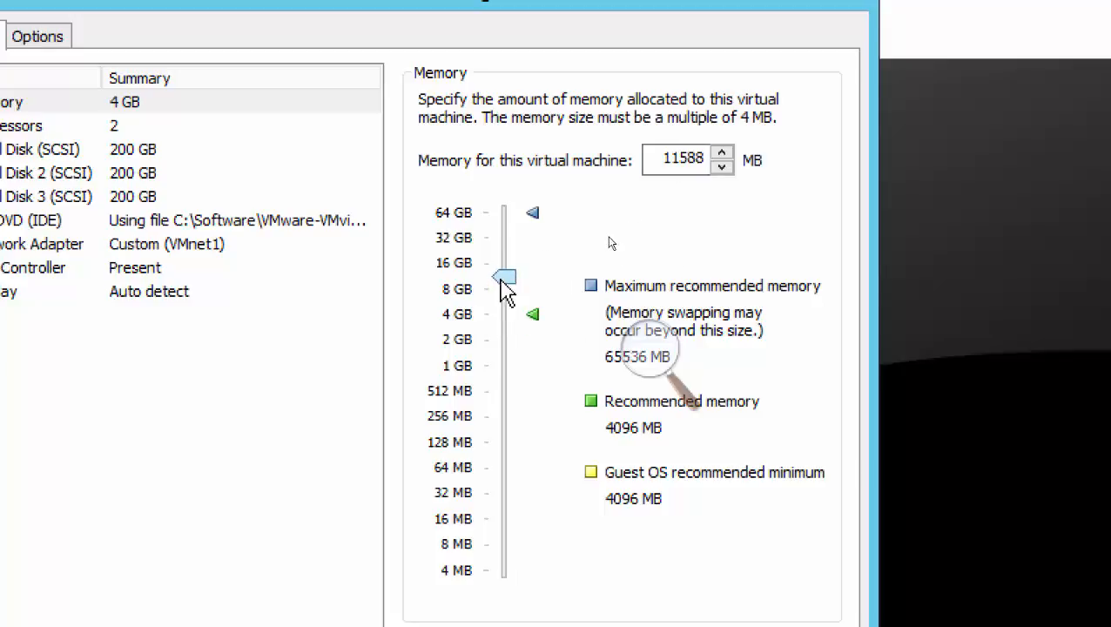
left_click_drag(505, 286, 509, 281)
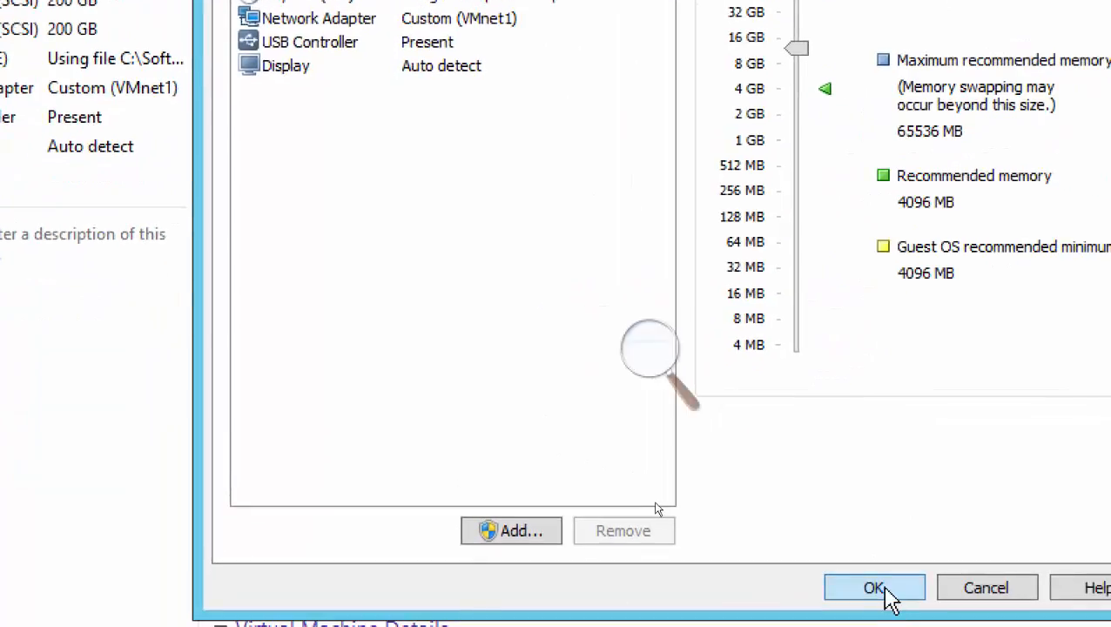
left_click(875, 589)
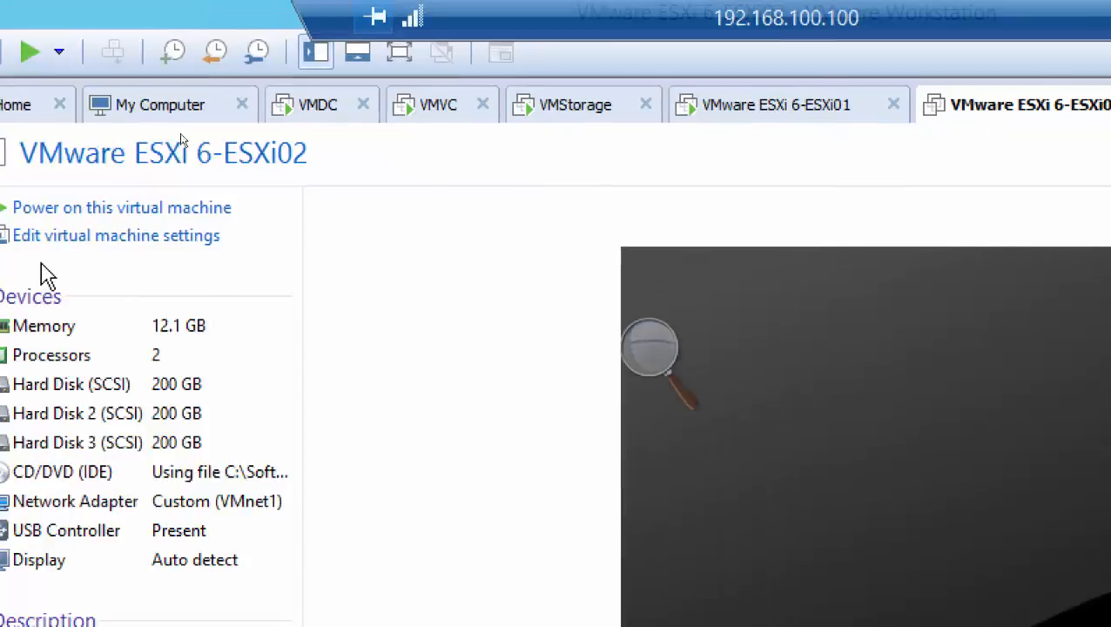
left_click(74, 210)
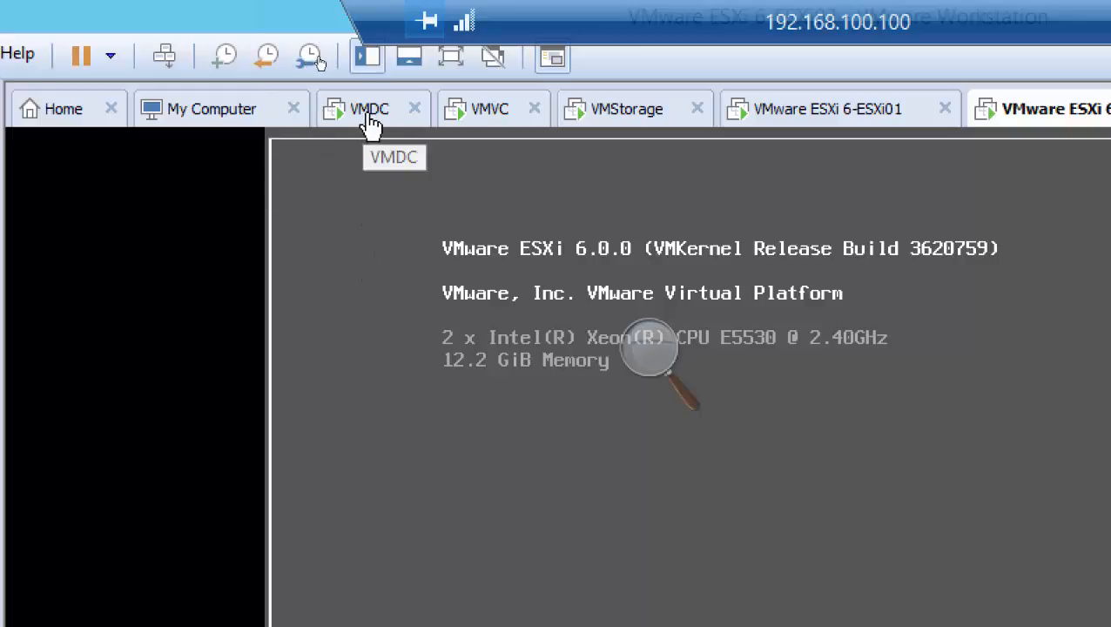
Switch to the VMDC virtual machine and unlock its VmwareAdmin session with the account password.
left_click(370, 123)
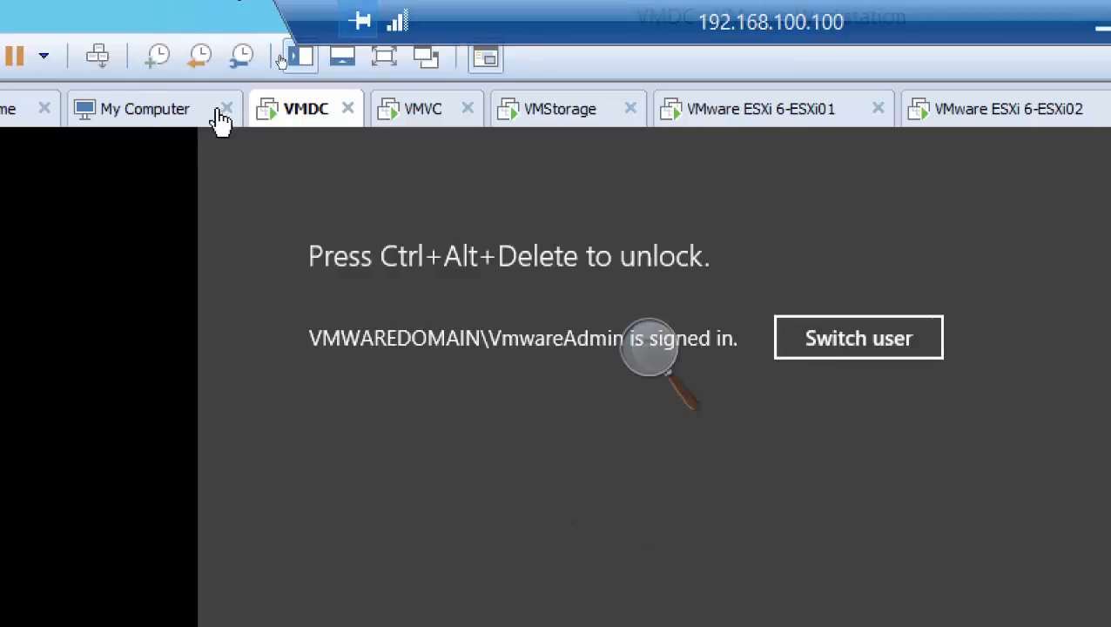
right_click(294, 116)
mouse_move(347, 165)
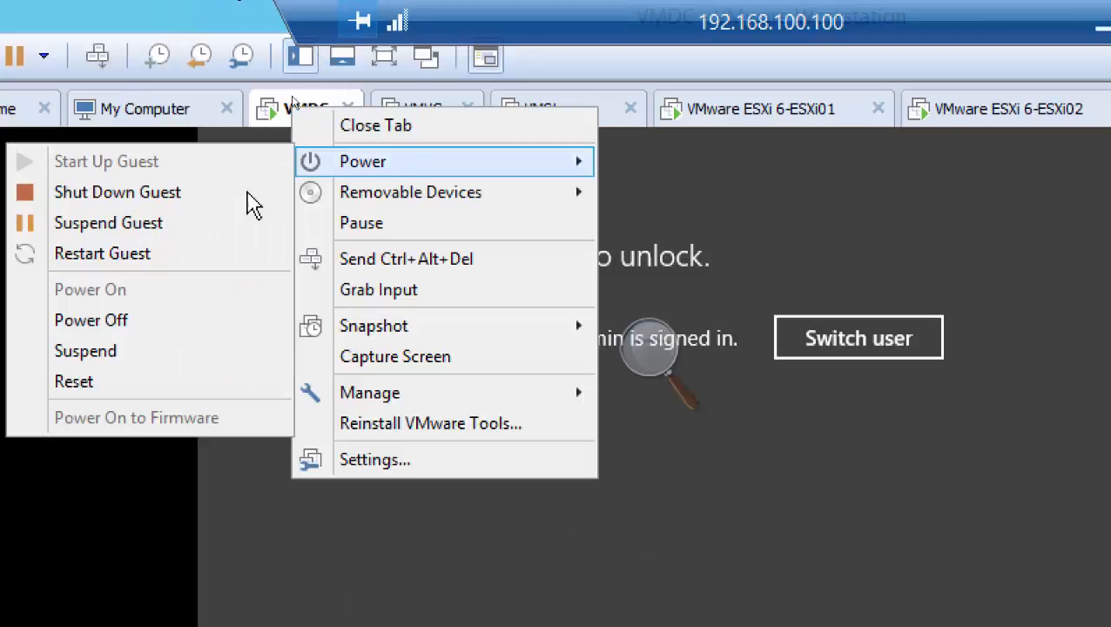
left_click(100, 62)
left_click(101, 63)
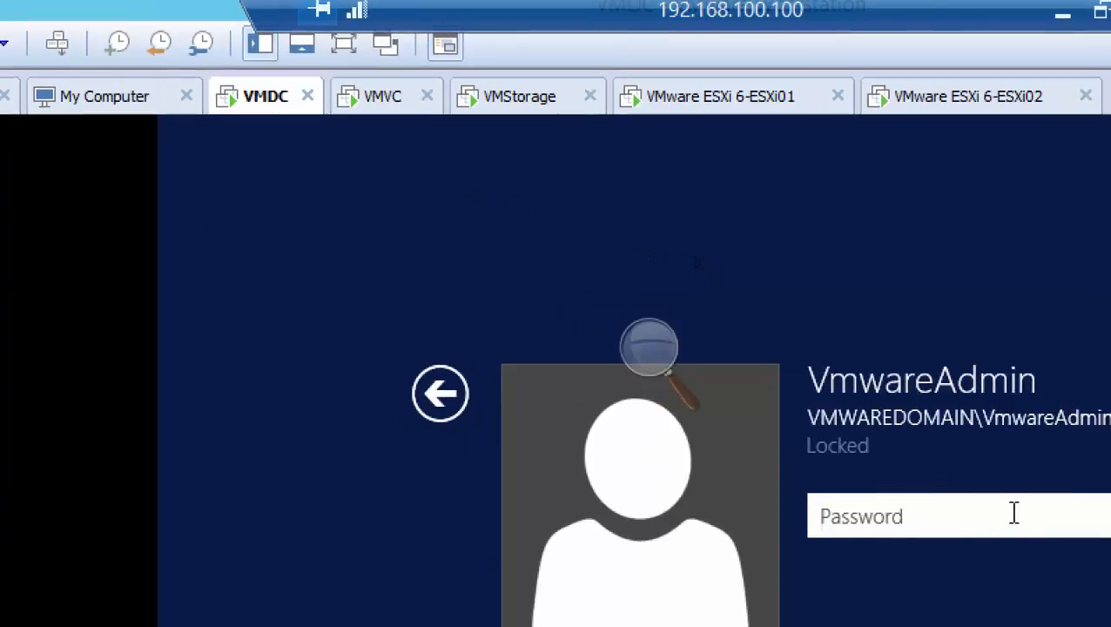
type("•••")
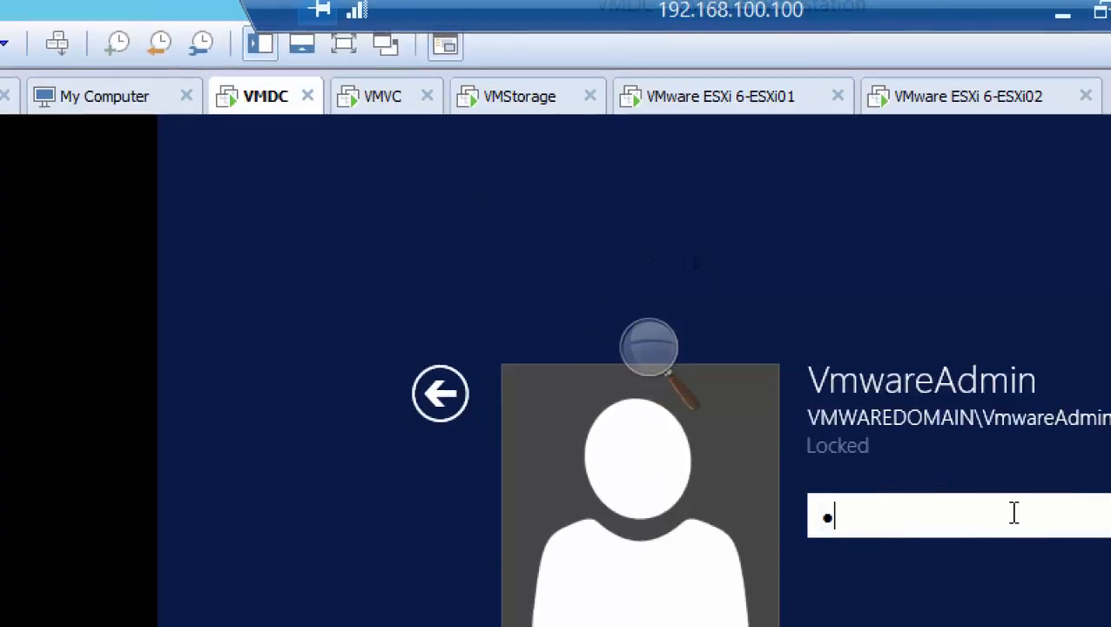
type("••••••")
key("Return")
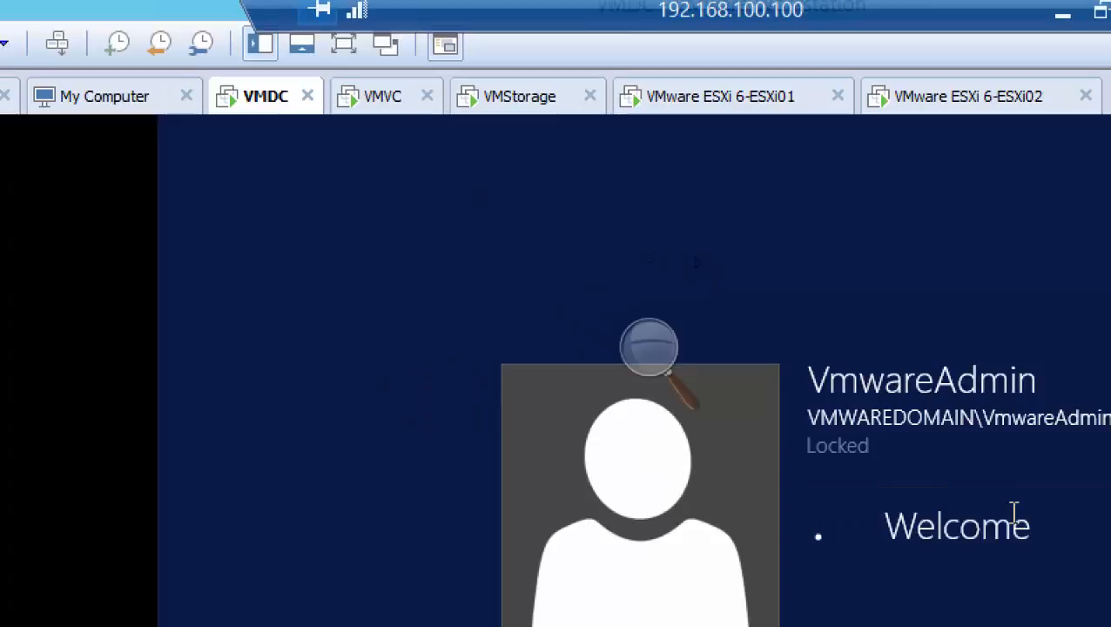
key("Return")
type("••••")
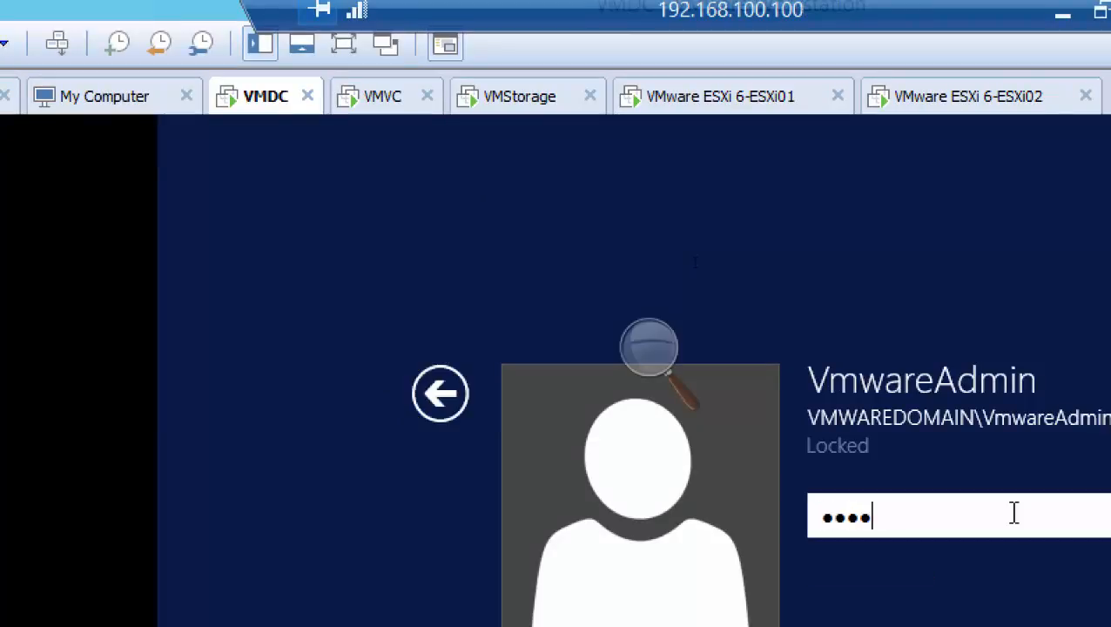
key("Return")
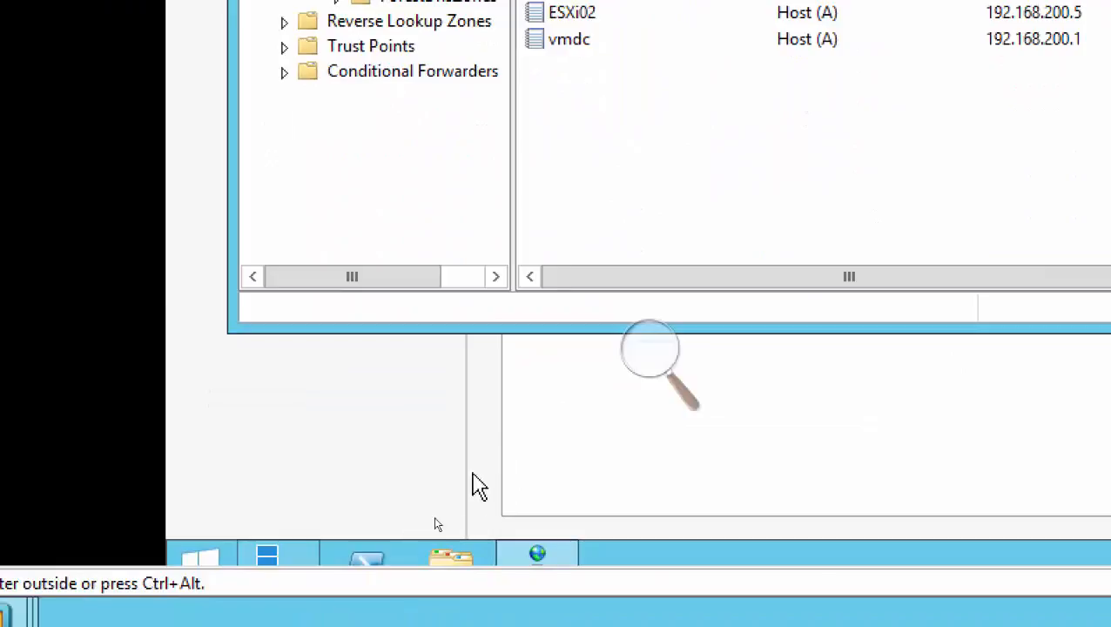
In VMDC's power options, unlock the Balanced plan's settings, set display turn-off and computer sleep to Never, and save the changes.
right_click(208, 560)
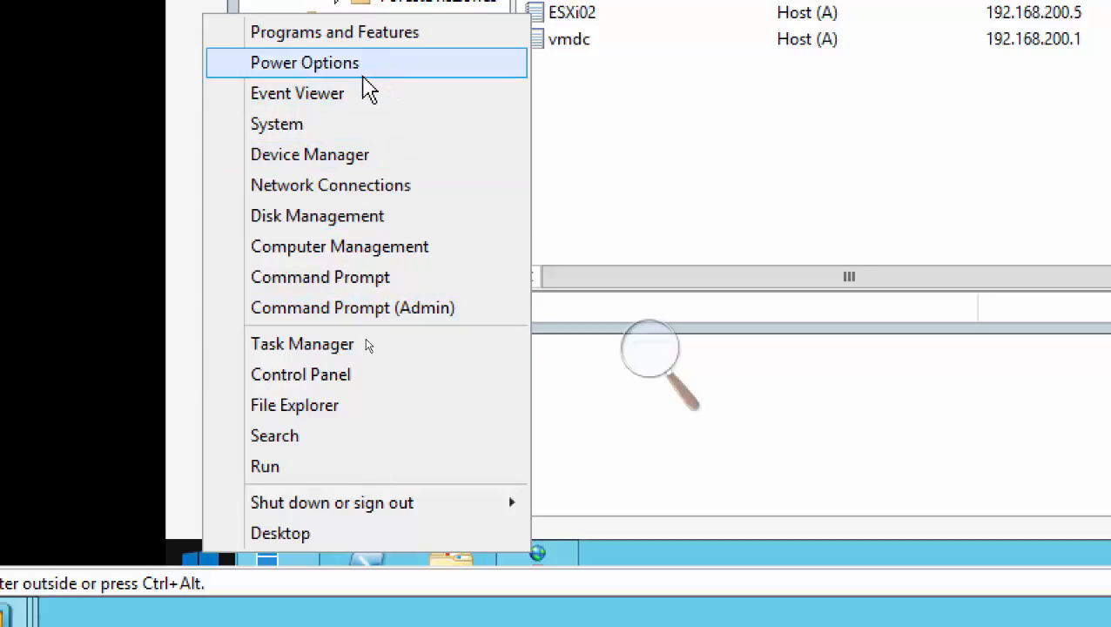
key("Escape")
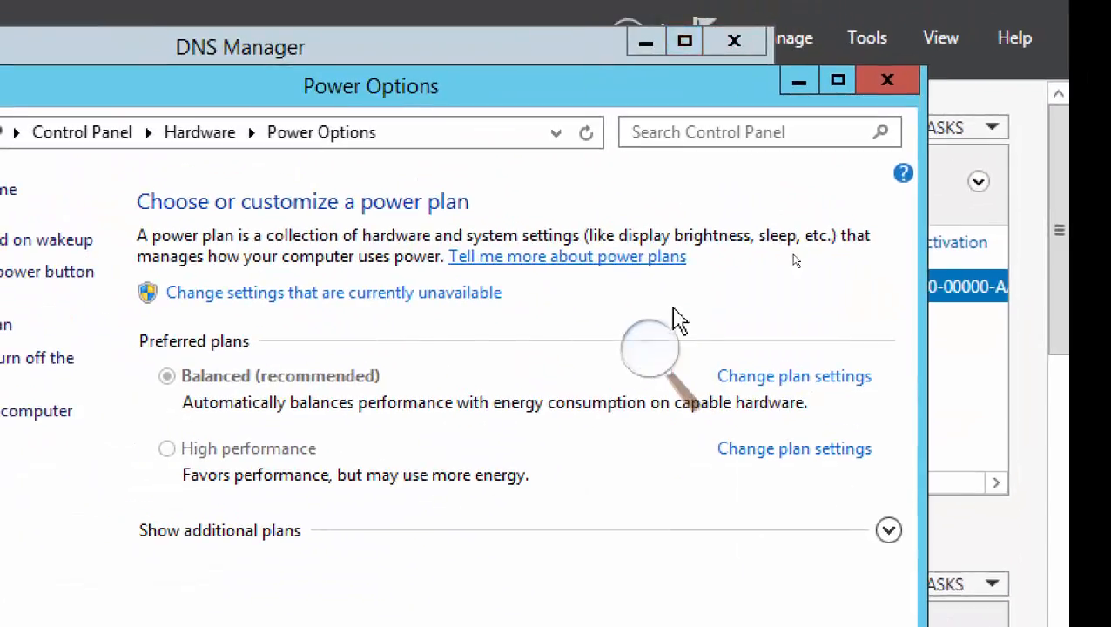
left_click(783, 378)
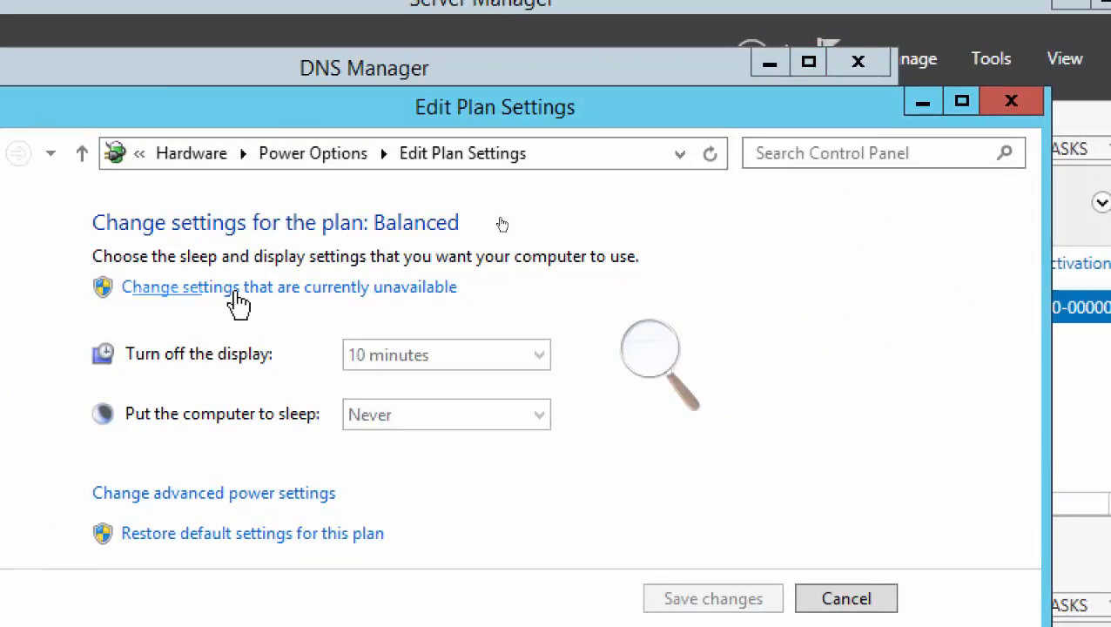
left_click(235, 294)
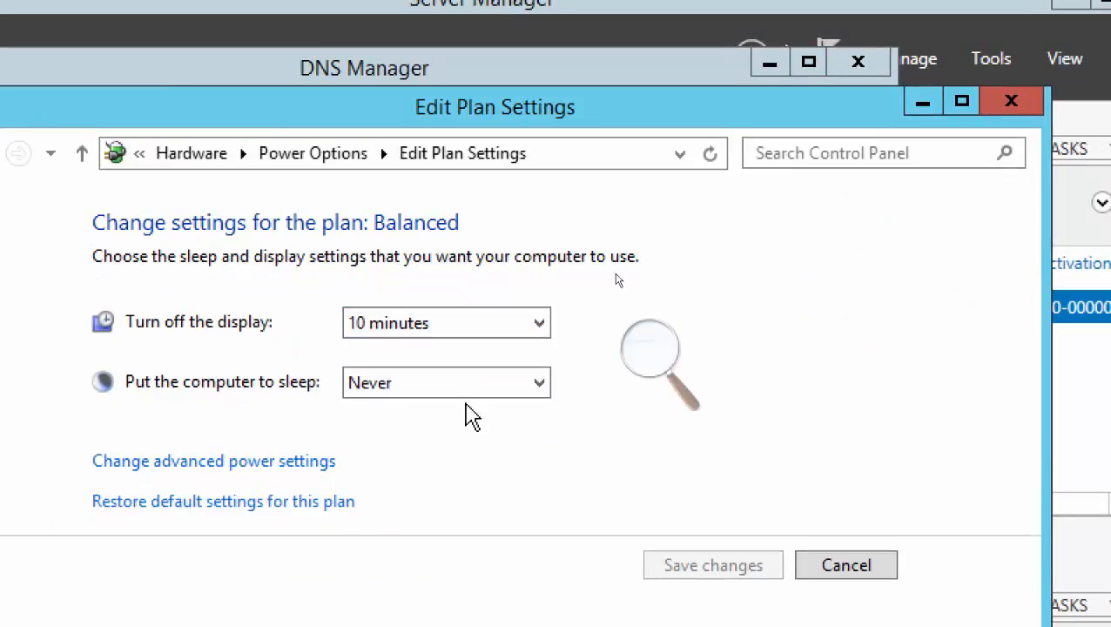
left_click(454, 383)
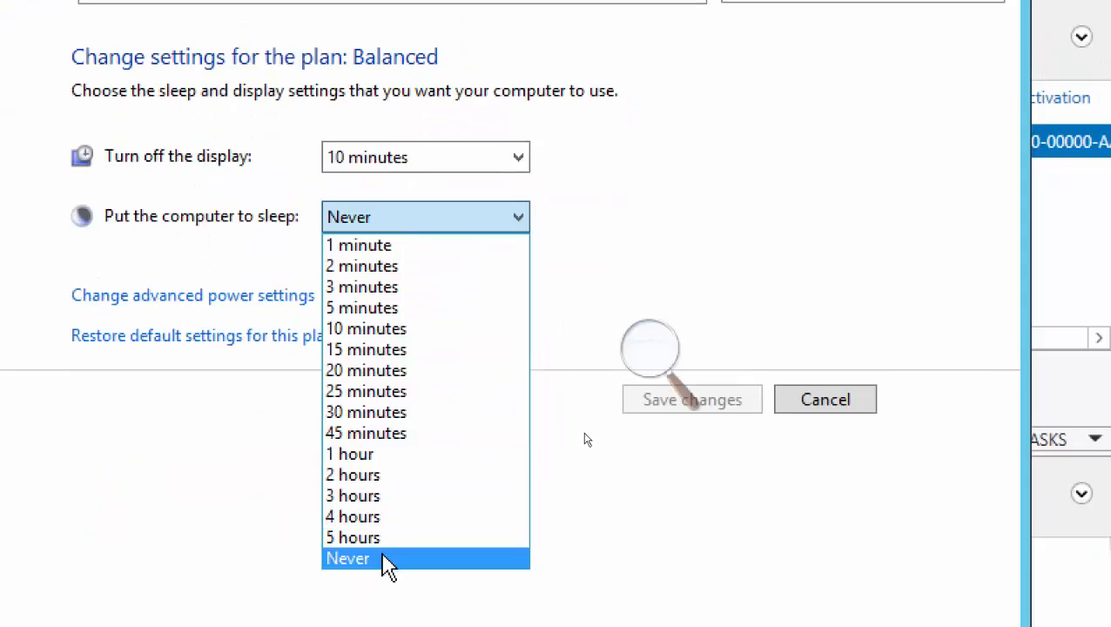
left_click(386, 562)
left_click(369, 155)
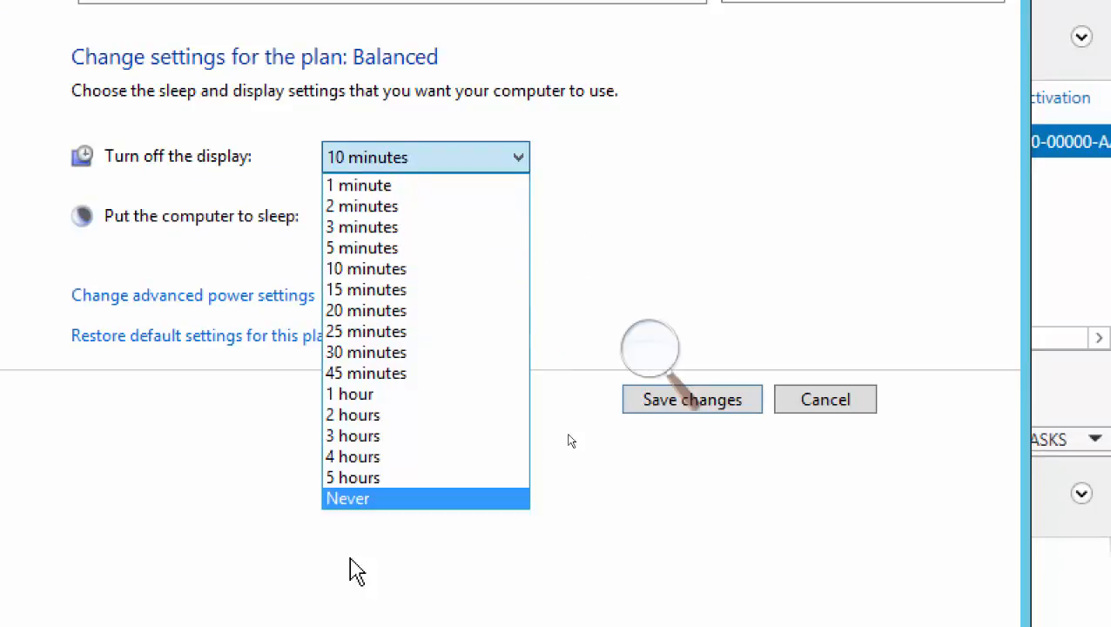
left_click(357, 501)
left_click(648, 402)
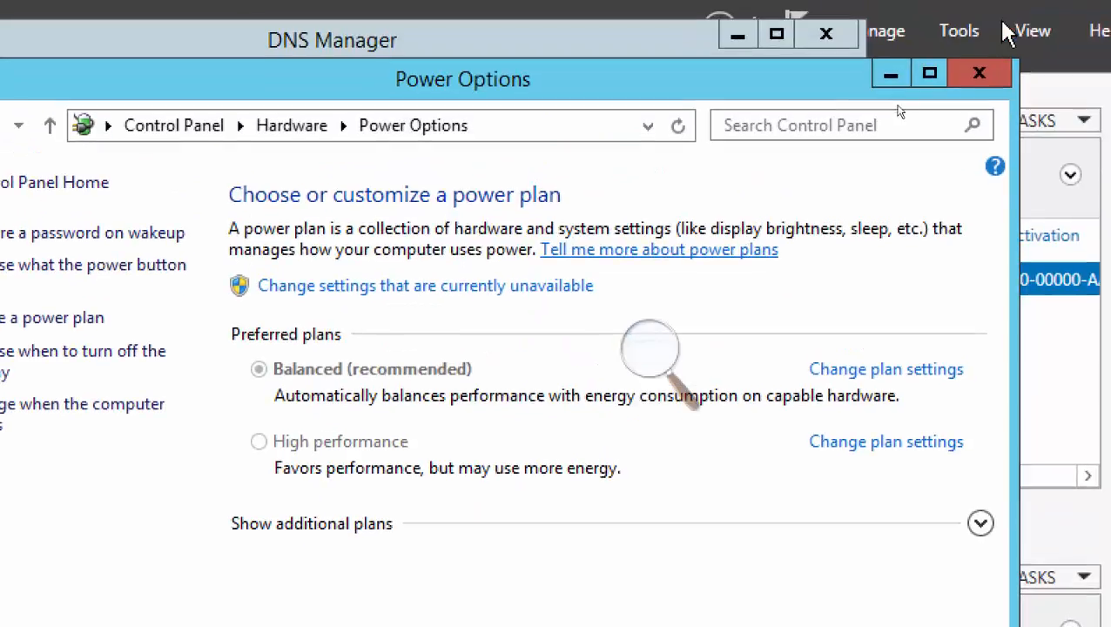
left_click(979, 72)
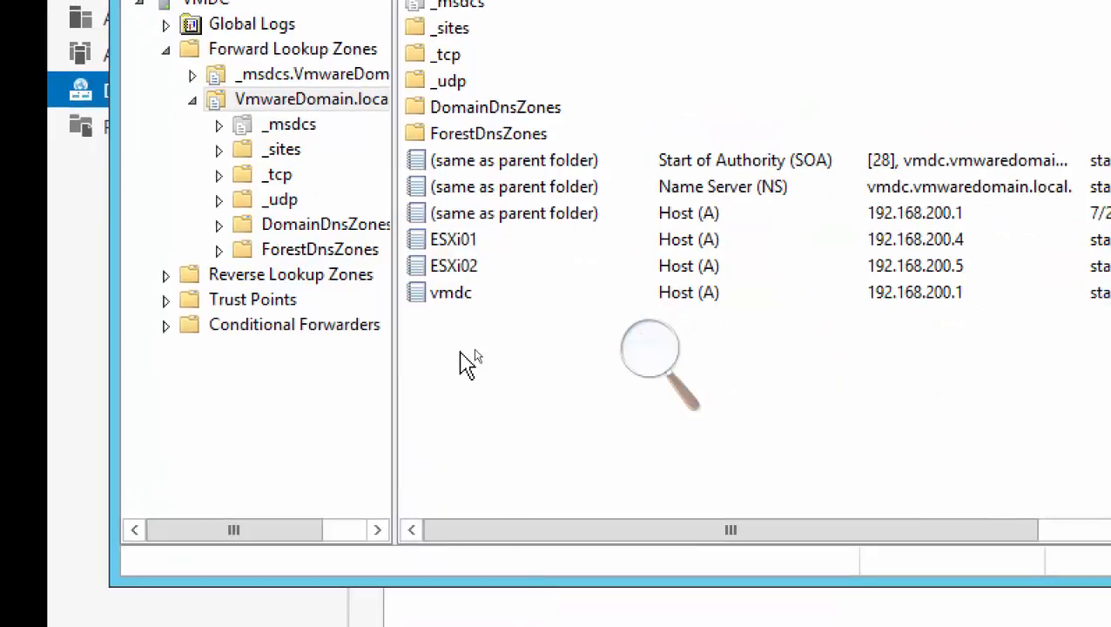
Start a new host (A) record in the VmwareDomain.local forward lookup zone with name vcsa and IP address 192.168.200.10.
right_click(504, 488)
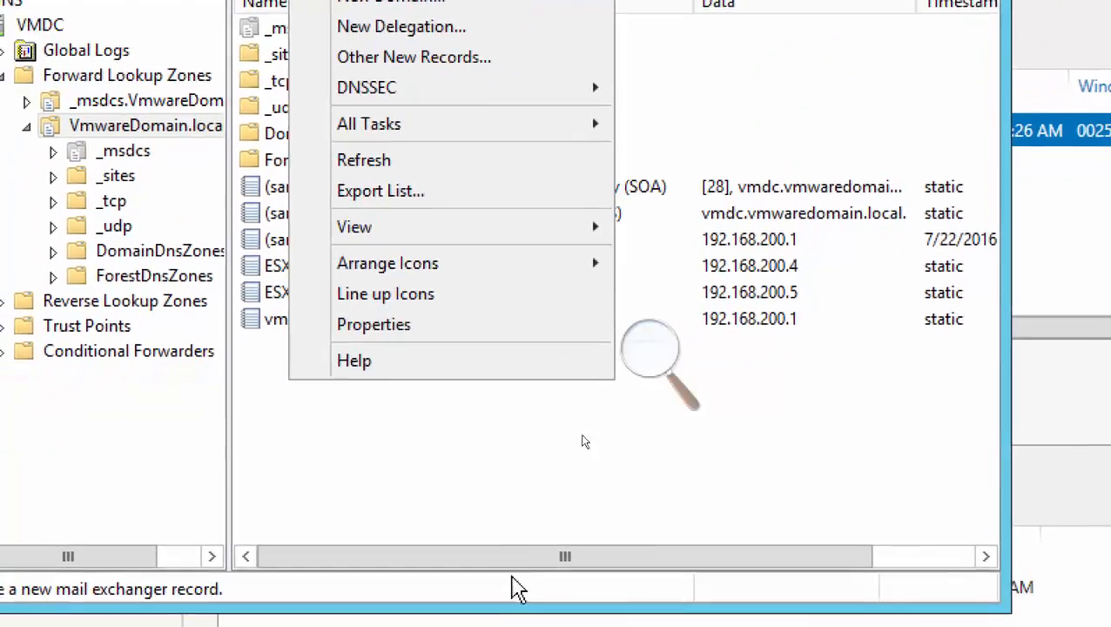
left_click(437, 609)
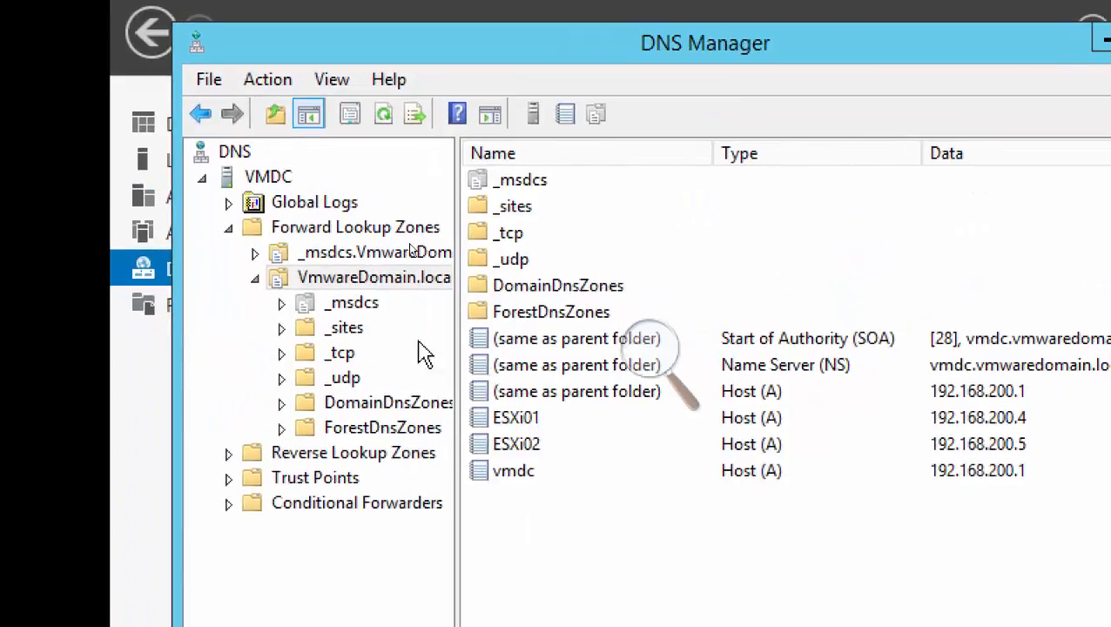
right_click(417, 292)
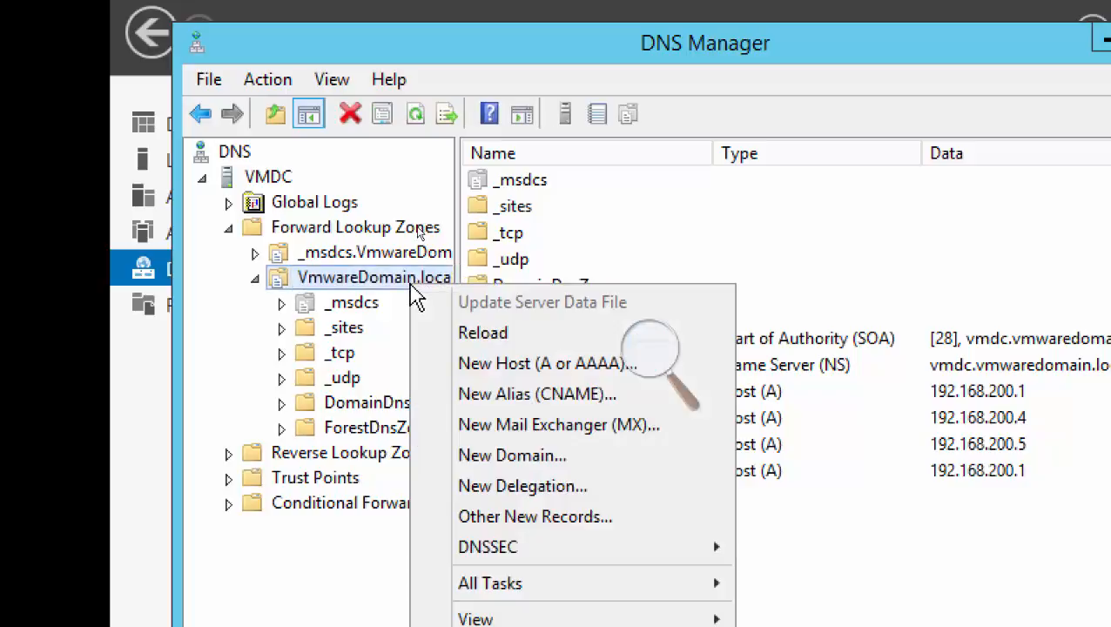
left_click(547, 364)
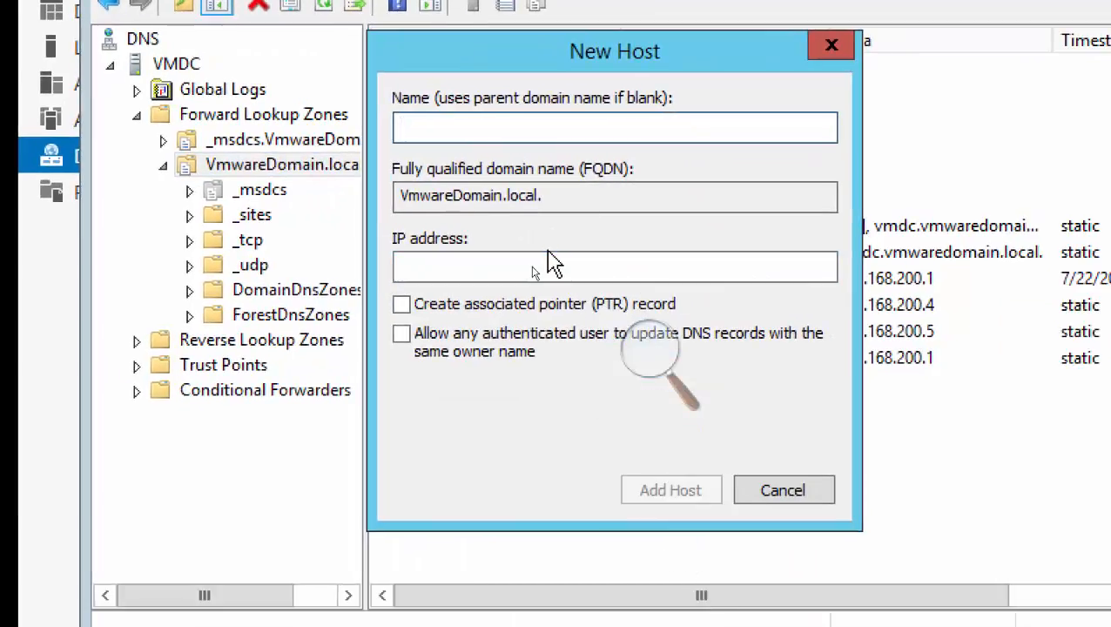
type("vcsa")
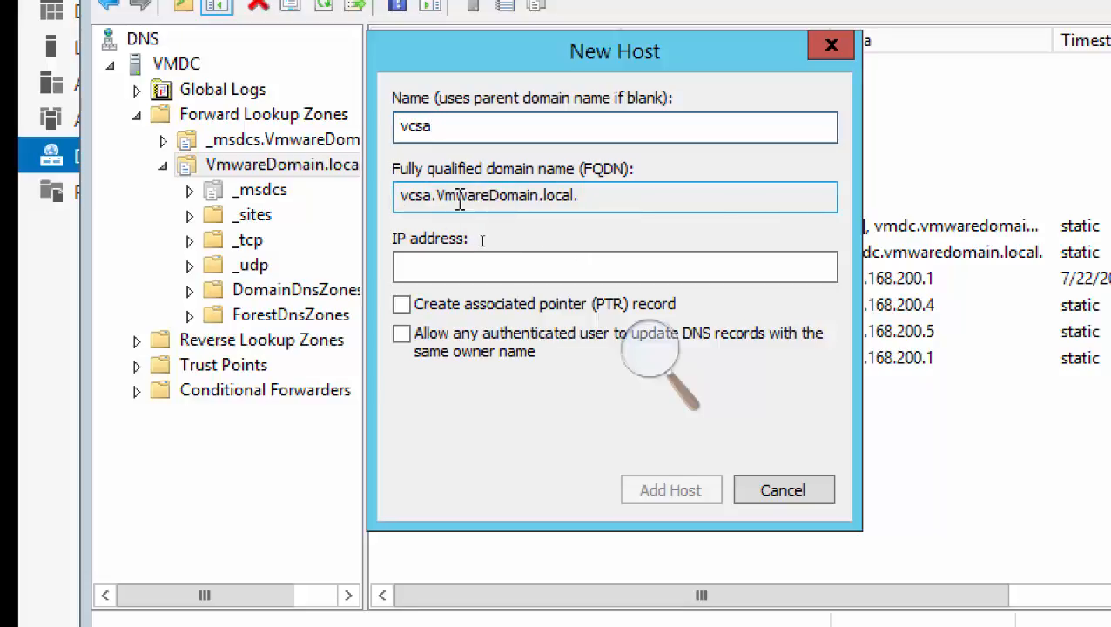
left_click(438, 269)
type("19")
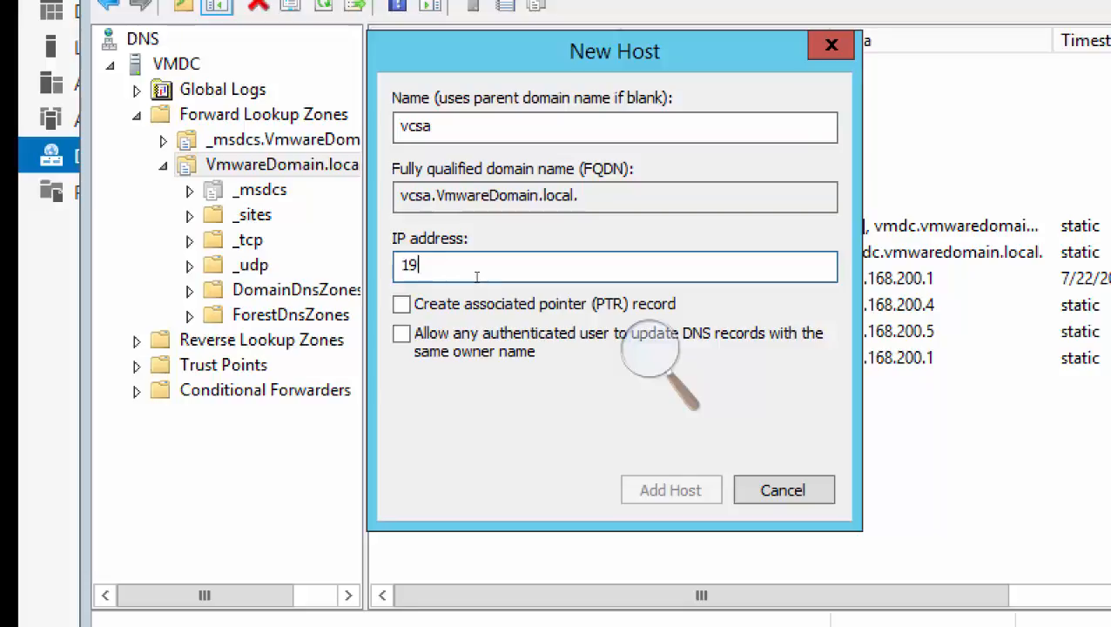
type("2.168.200.10")
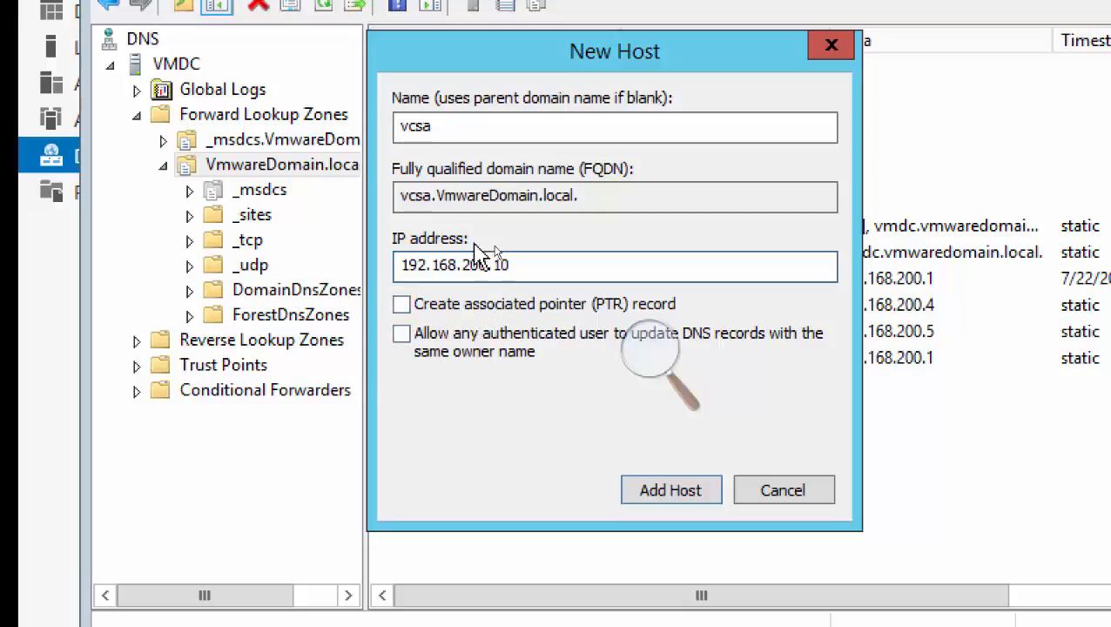
Change the new host's name to uppercase VCSA, add the record to the zone, and close the New Host dialog.
double_click(460, 126)
type("VCSA")
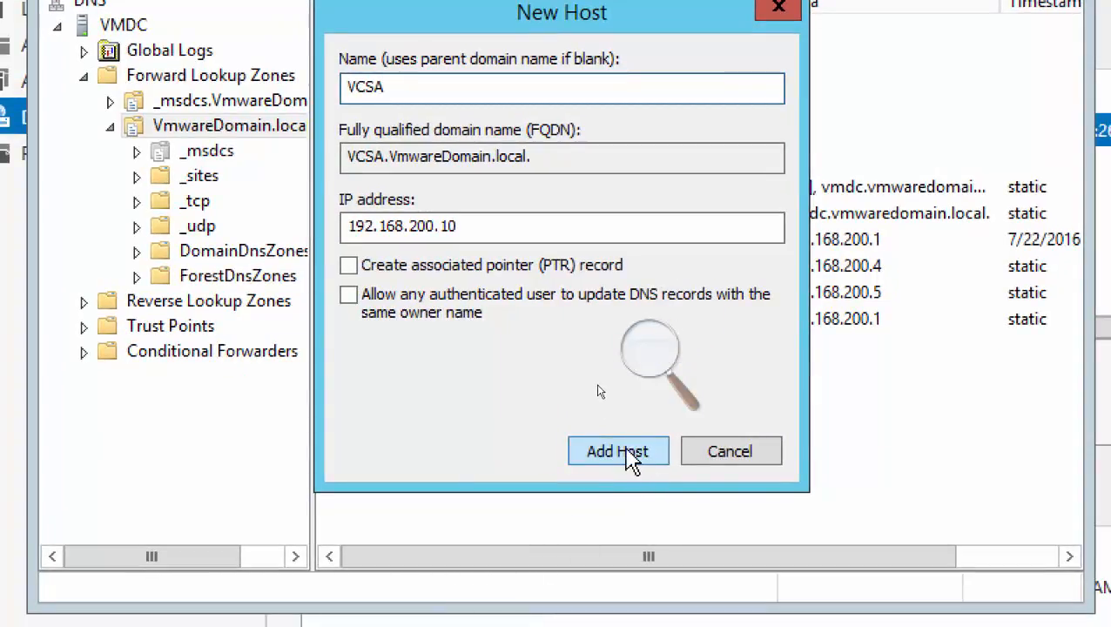
left_click(631, 455)
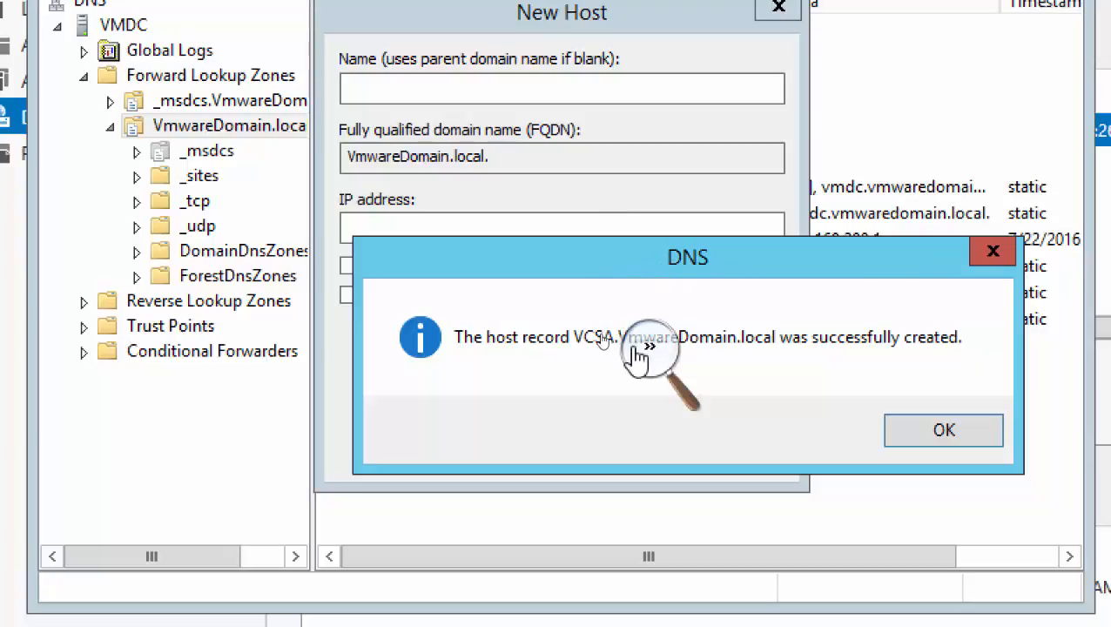
left_click(921, 435)
left_click(741, 461)
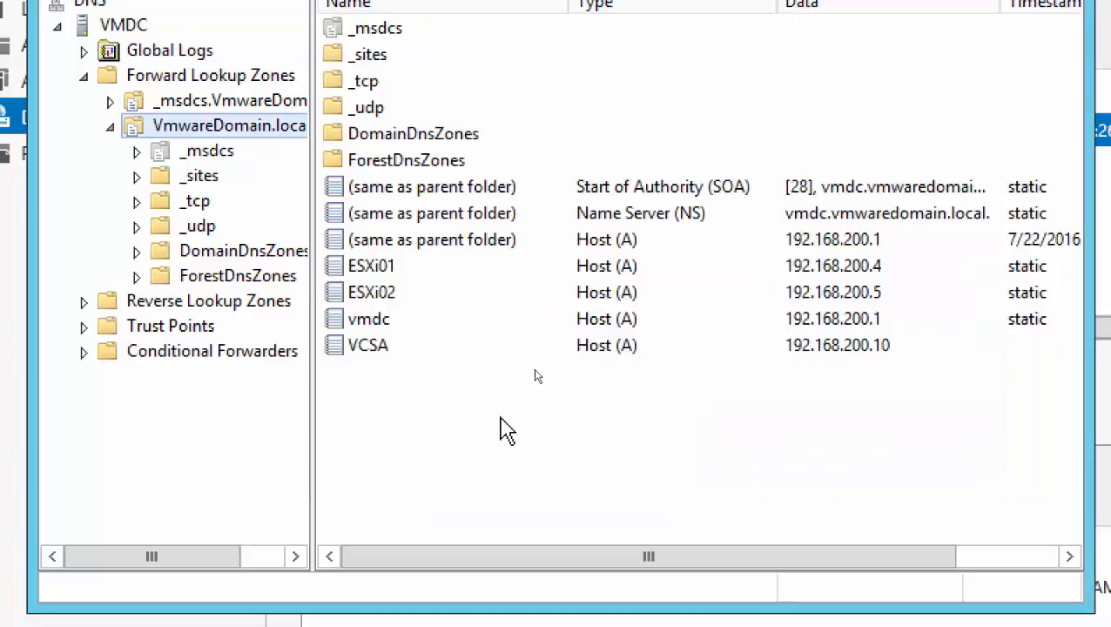
Refresh the VmwareDomain.local record list, select the VCSA record, and minimize the 192.168.100.100 remote session.
right_click(402, 377)
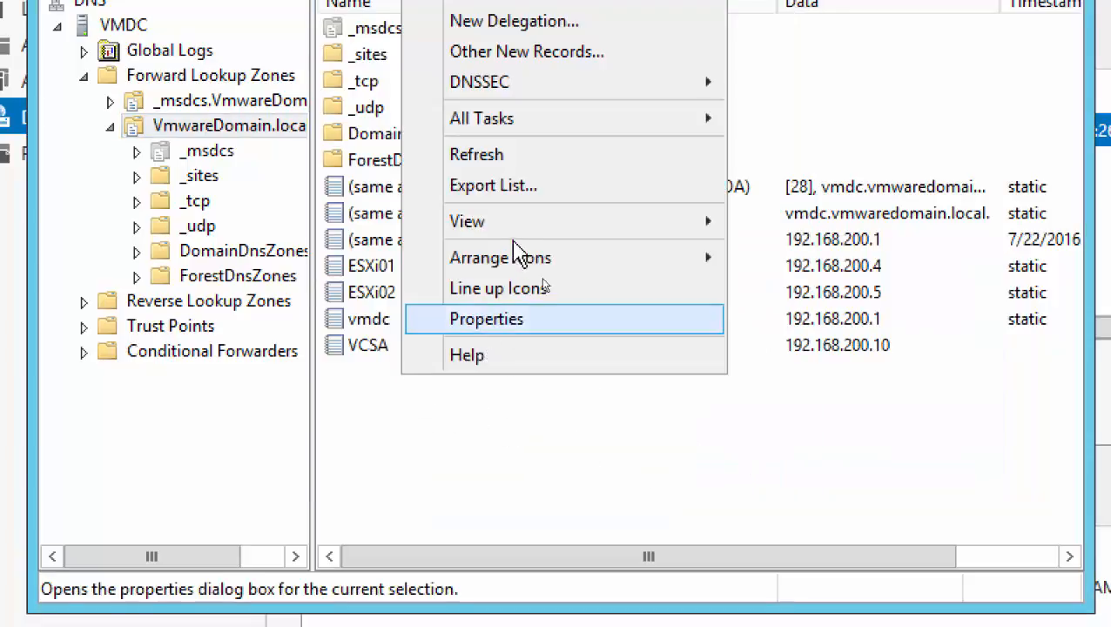
left_click(488, 155)
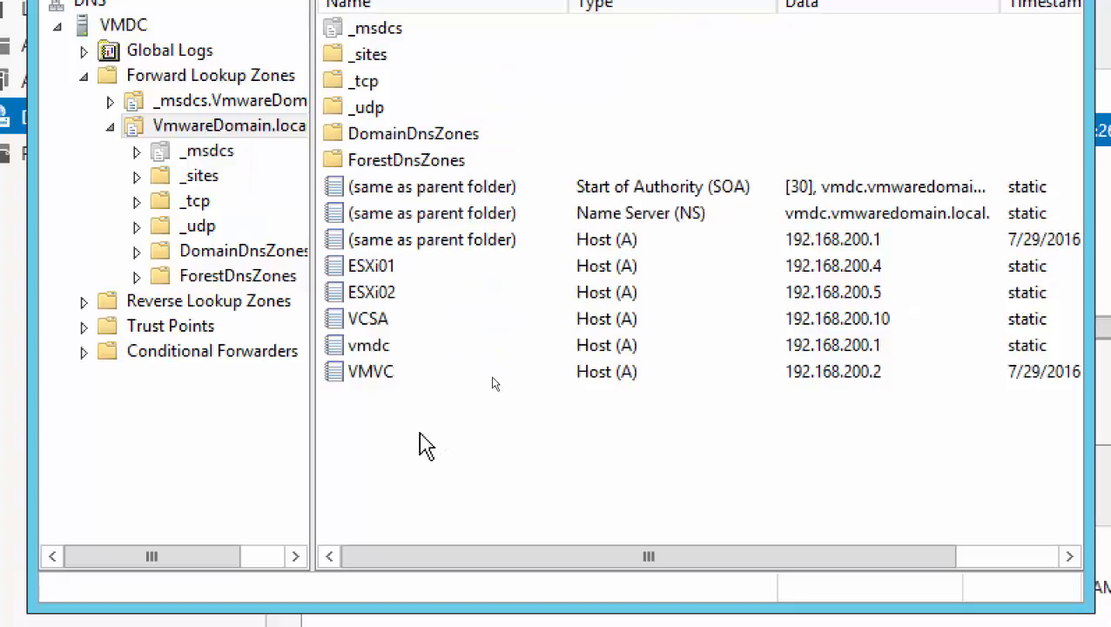
left_click(417, 322)
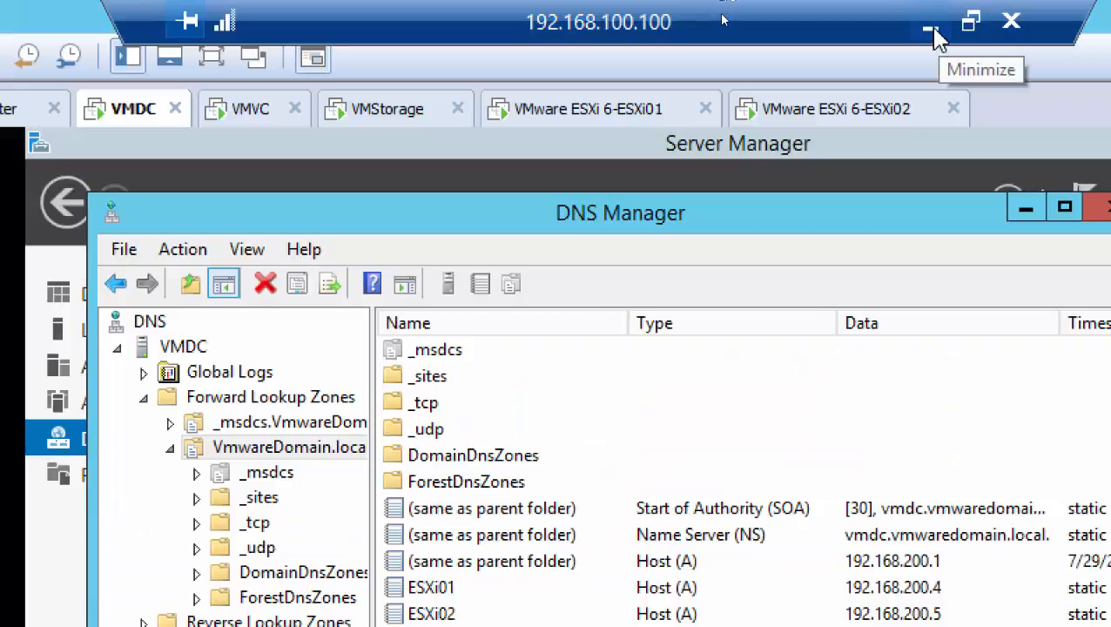
left_click(930, 23)
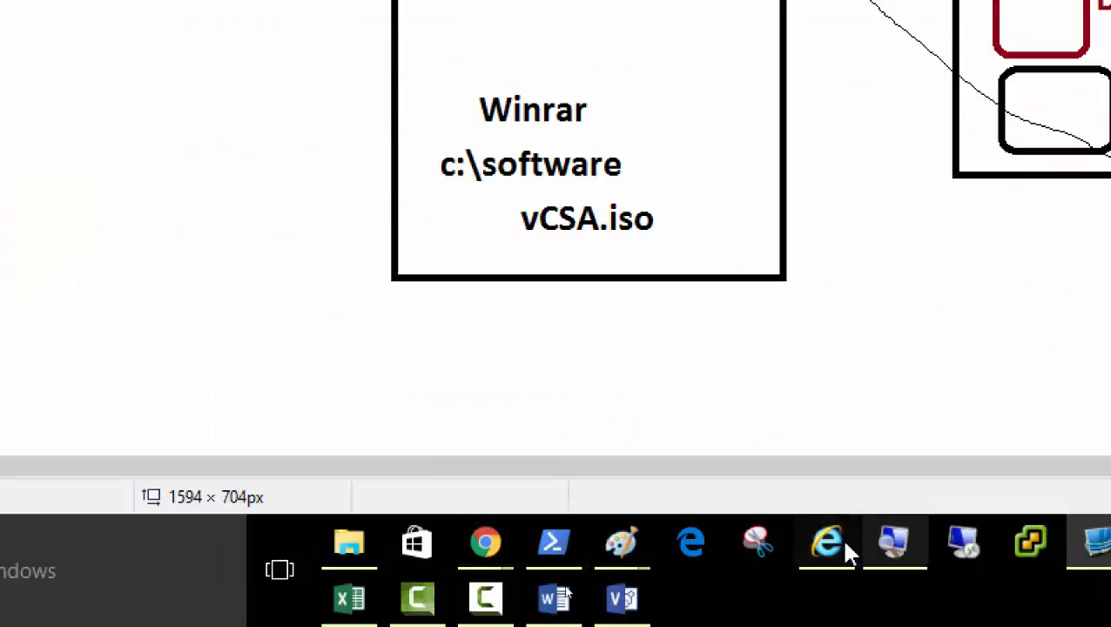
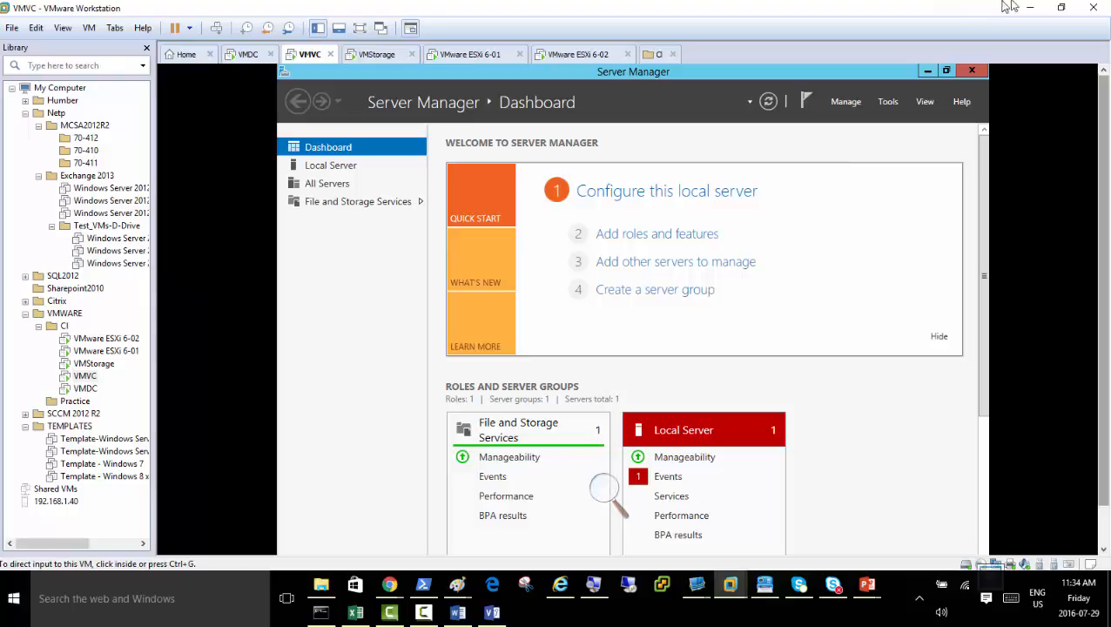
Return to the 192.168.100.100 remote session and magnify the VCSA record in VMDC's DNS Manager.
left_click(1028, 8)
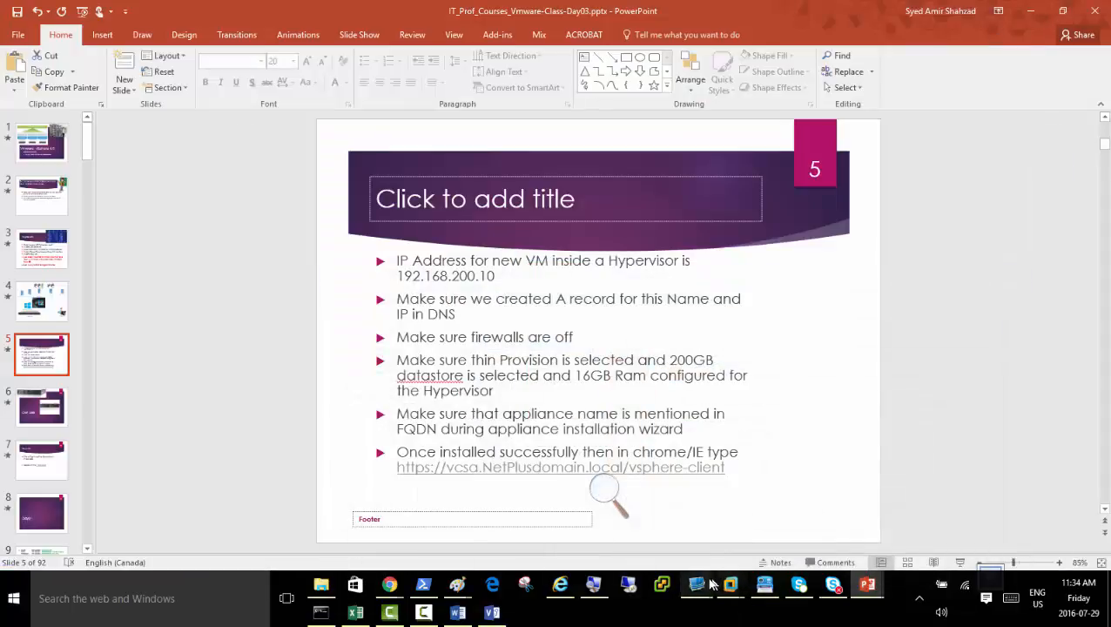
mouse_move(731, 597)
left_click(754, 537)
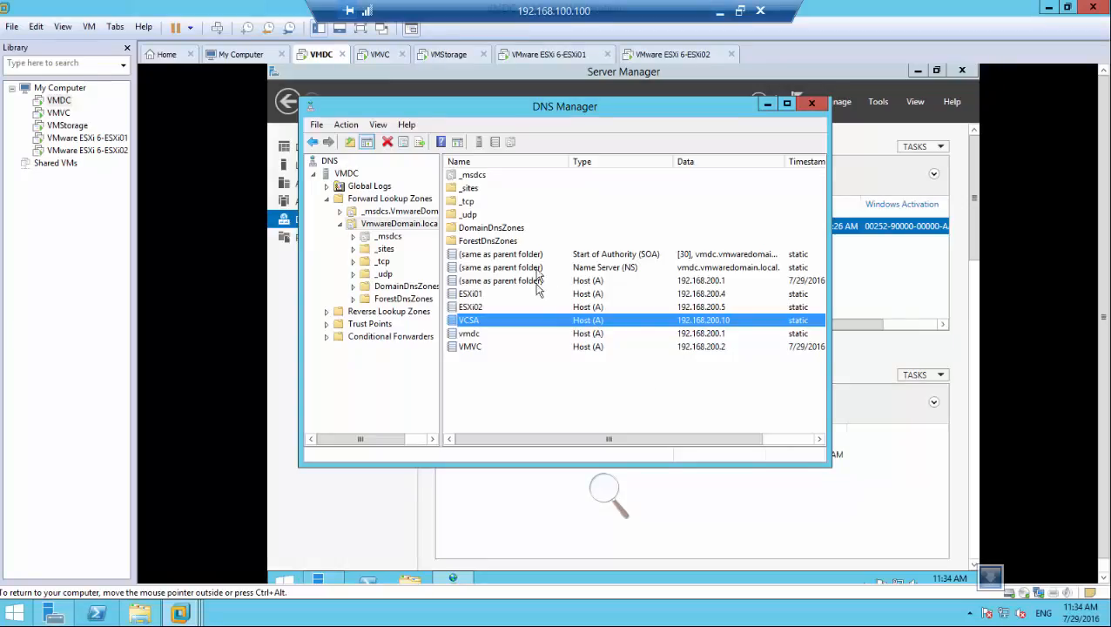
left_click(597, 489)
left_click(620, 498)
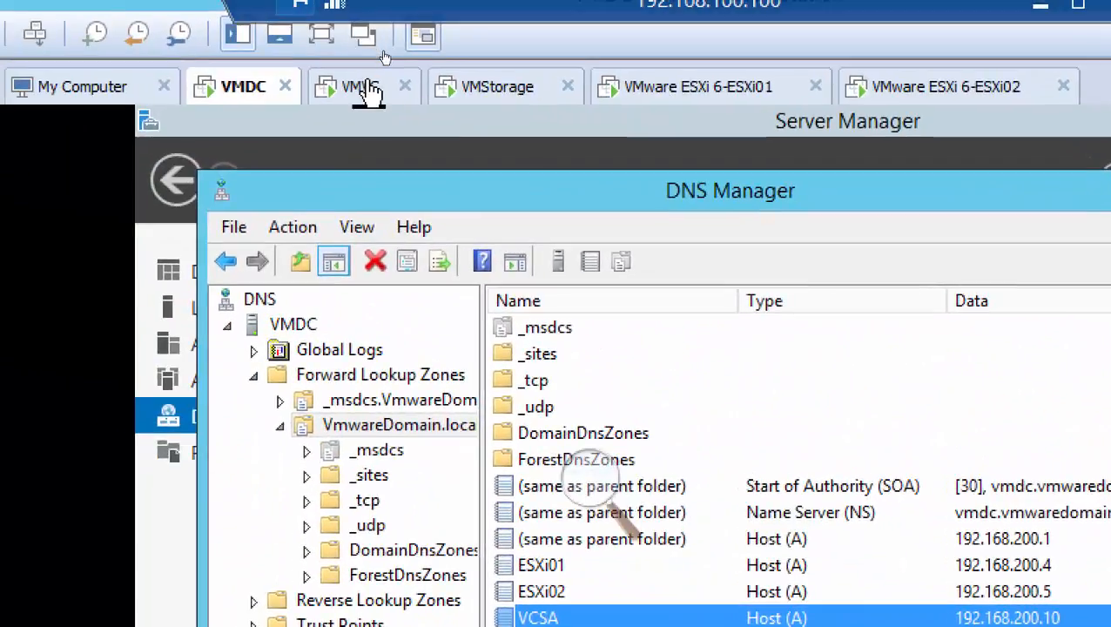
Switch to the VMVC virtual machine and unlock its signed-in session with the account password.
left_click(367, 90)
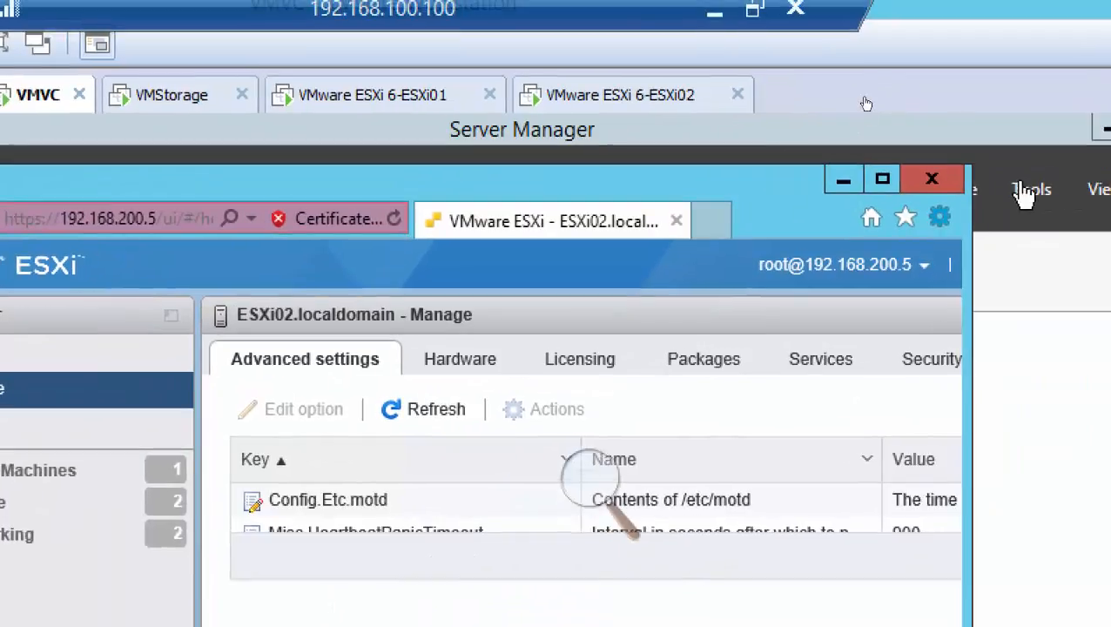
left_click(933, 185)
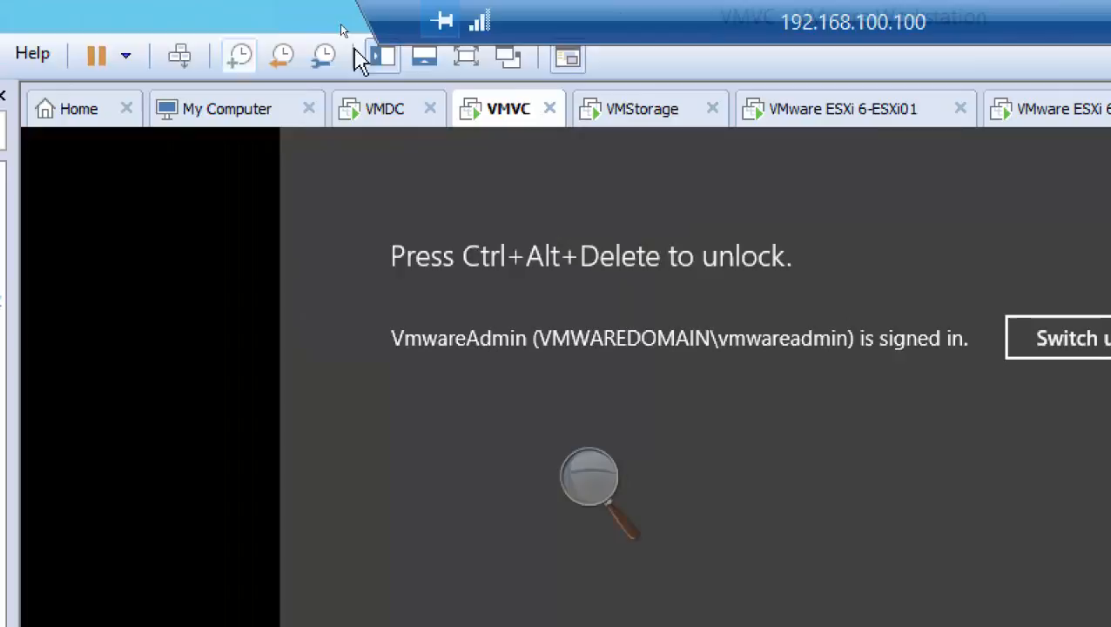
right_click(495, 112)
left_click(176, 56)
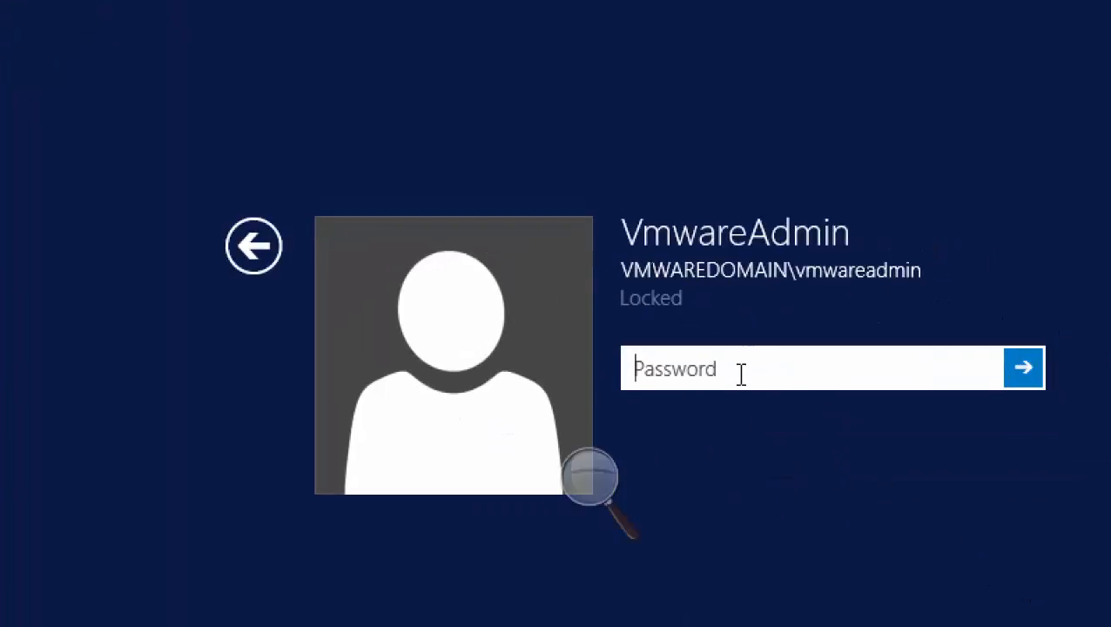
type("•••••••••")
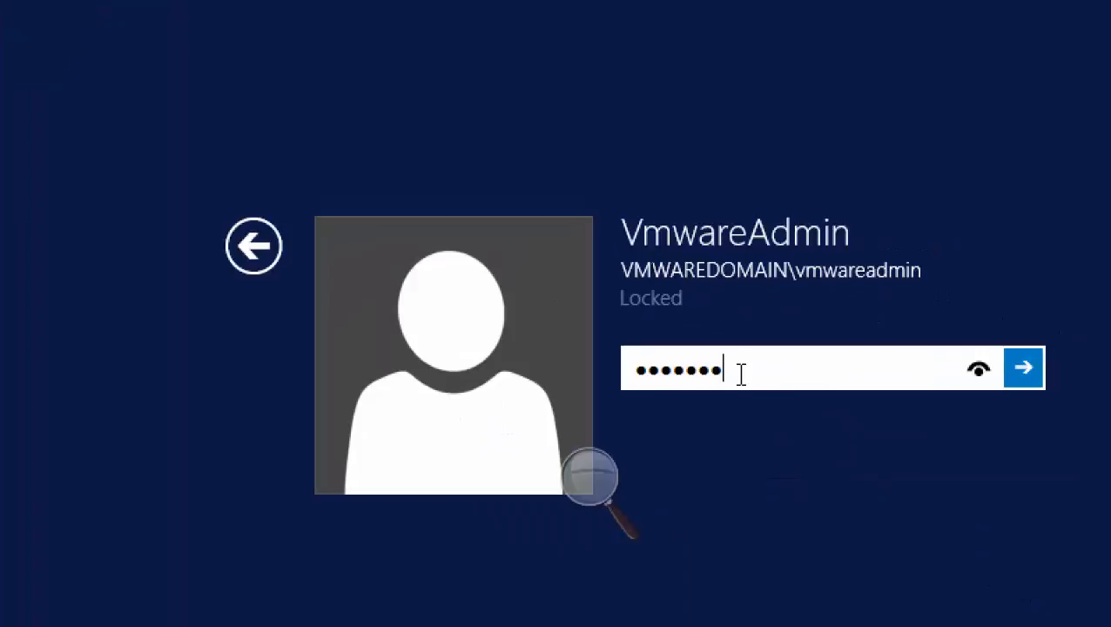
key("Return")
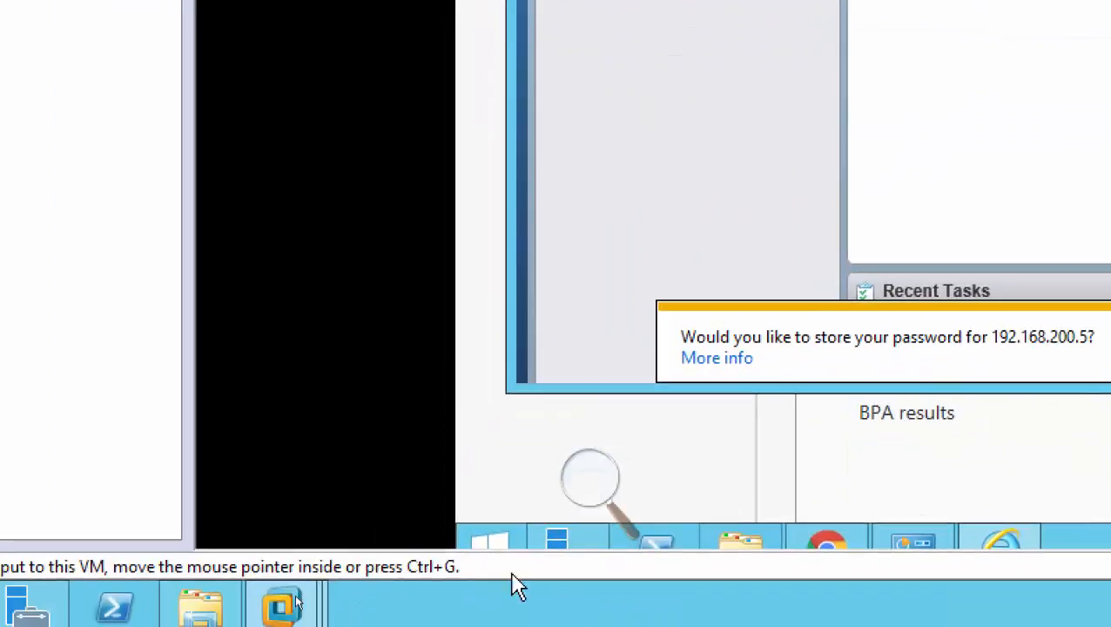
In VMVC's power options, unlock the Balanced plan's settings, set display turn-off to Never, save the changes, and close the window.
right_click(502, 545)
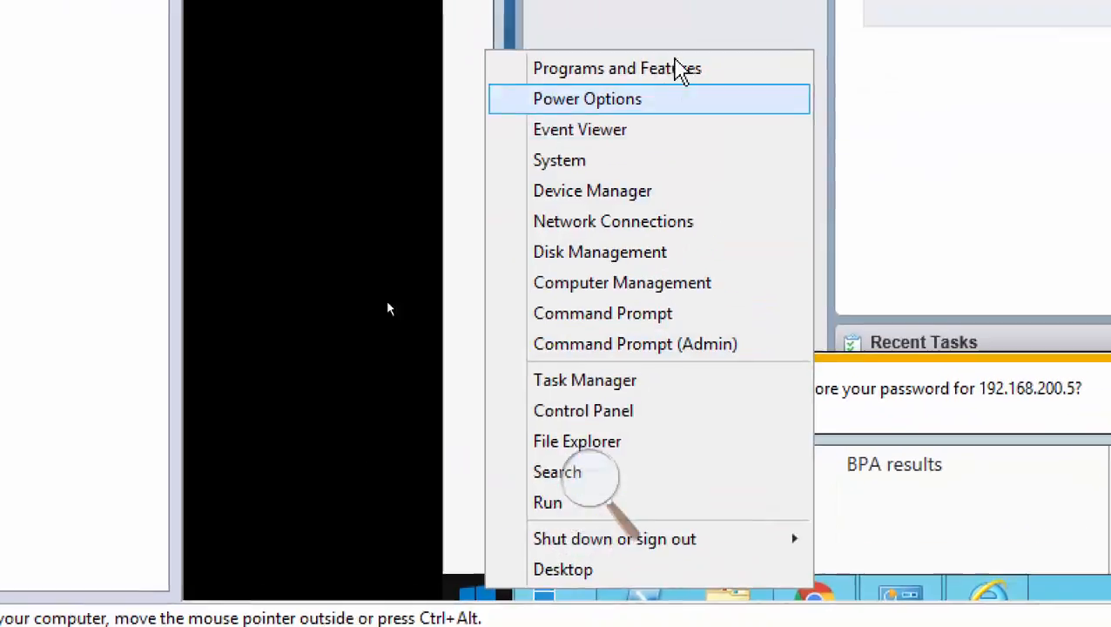
left_click(646, 79)
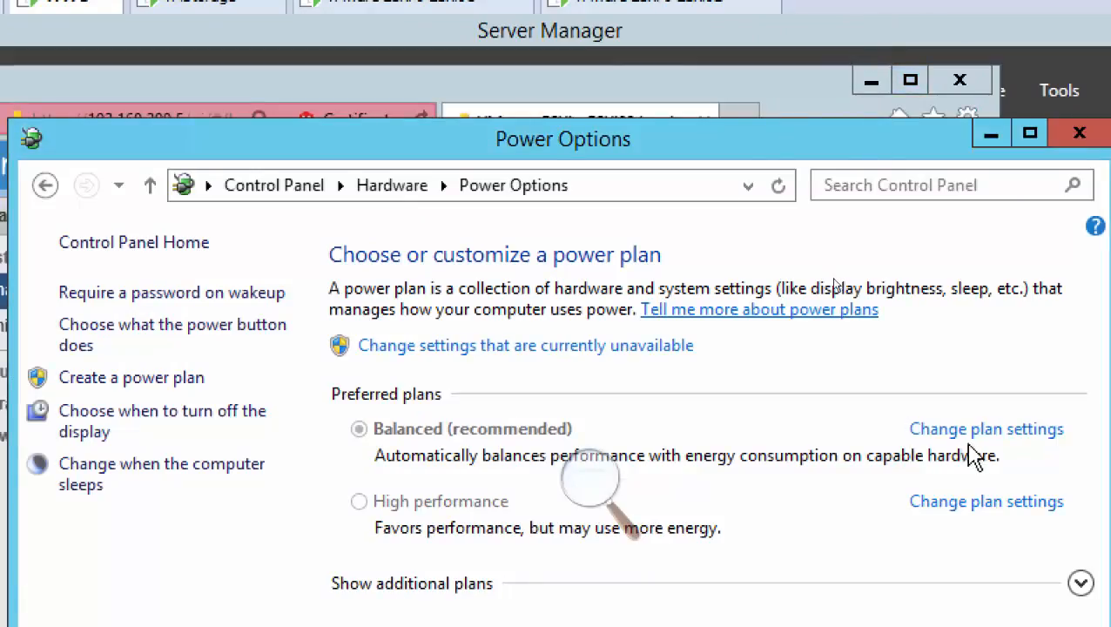
left_click(971, 432)
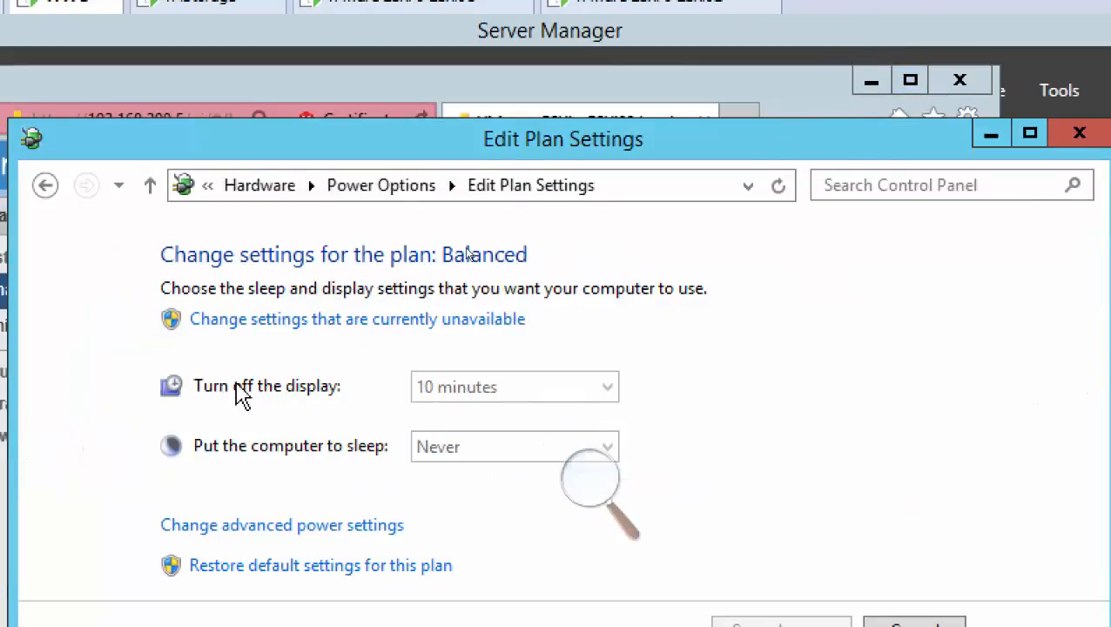
left_click(440, 329)
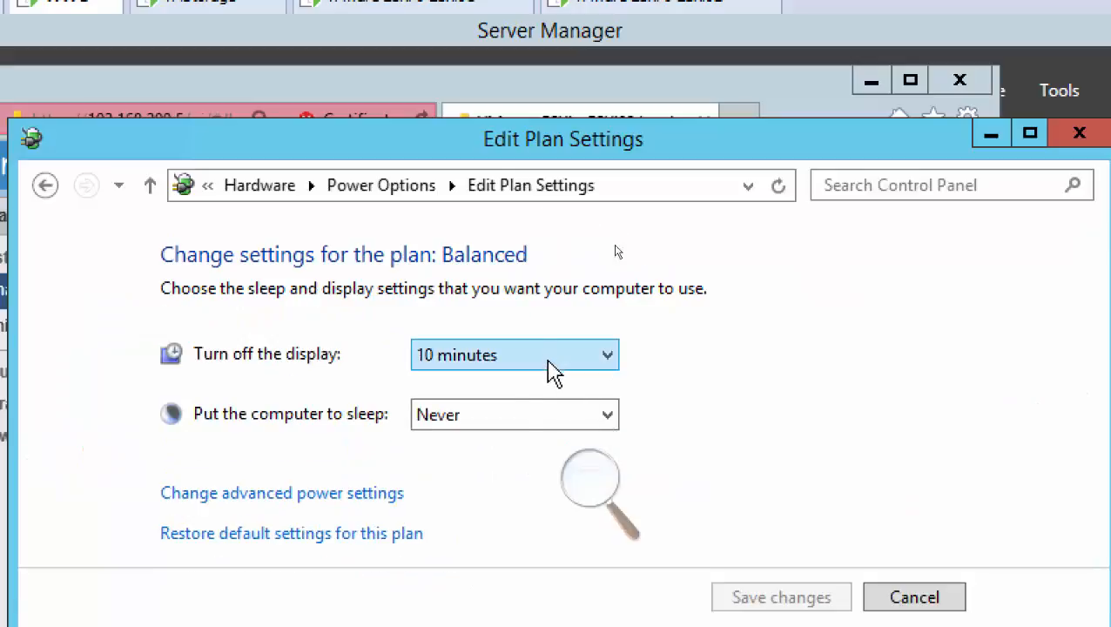
left_click(487, 357)
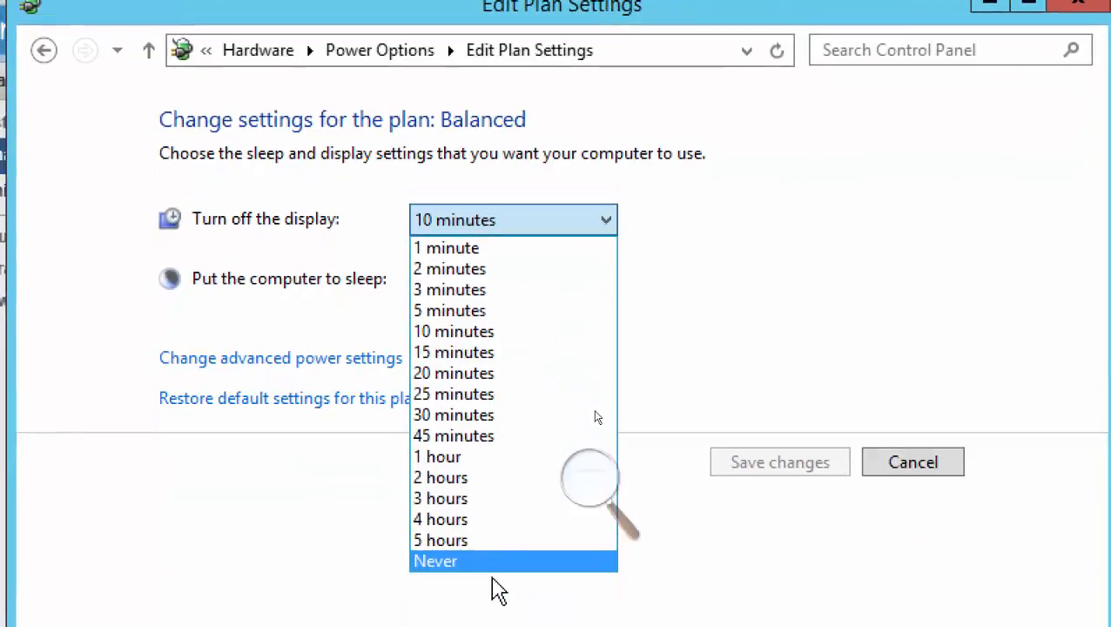
left_click(488, 562)
left_click(804, 463)
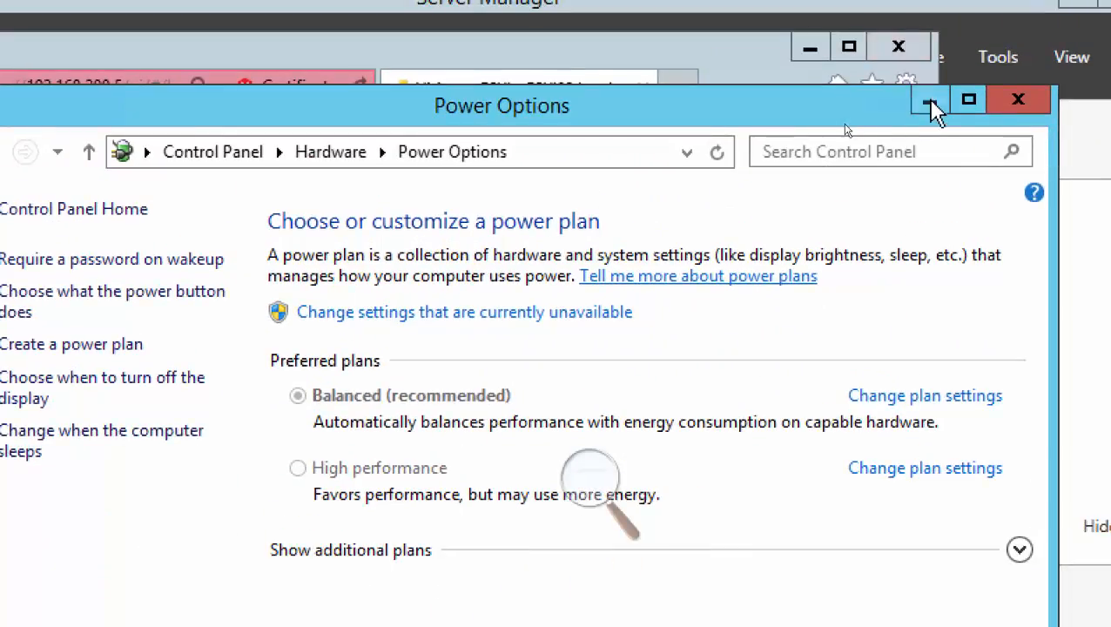
left_click(1020, 103)
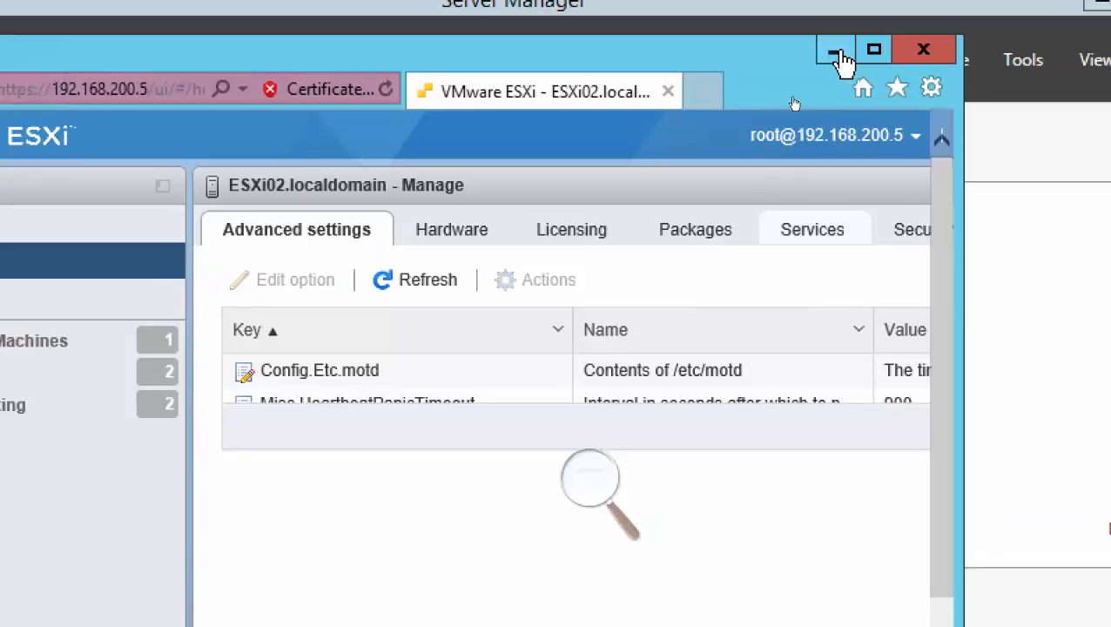
Close the ESXi02 web client browser, the Chrome welcome dialog, and the Chrome window on VMVC.
left_click(925, 51)
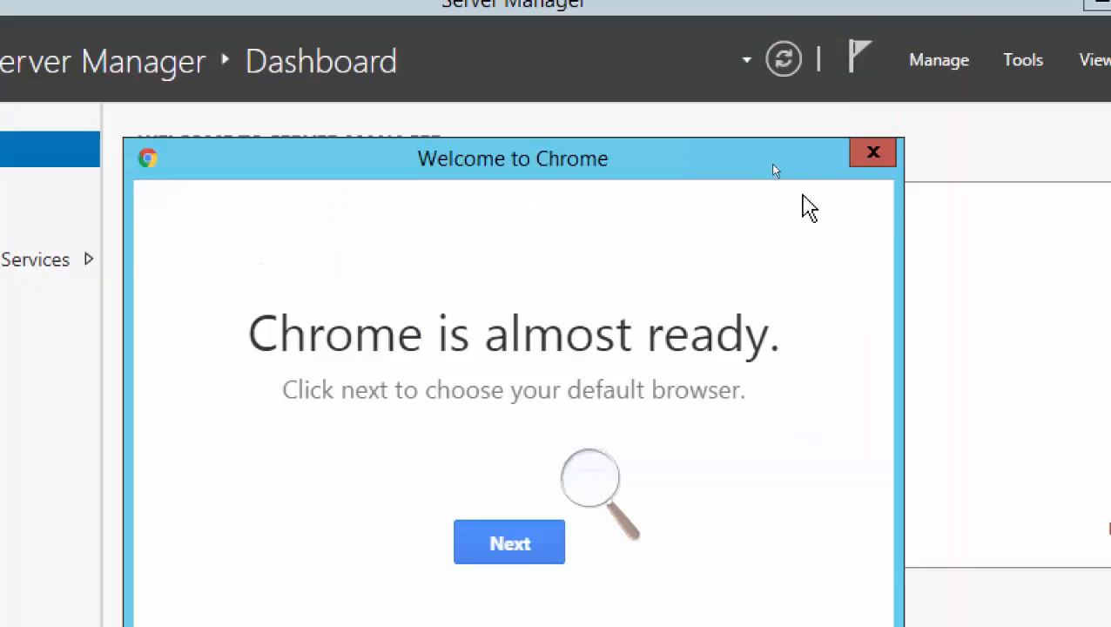
left_click(872, 157)
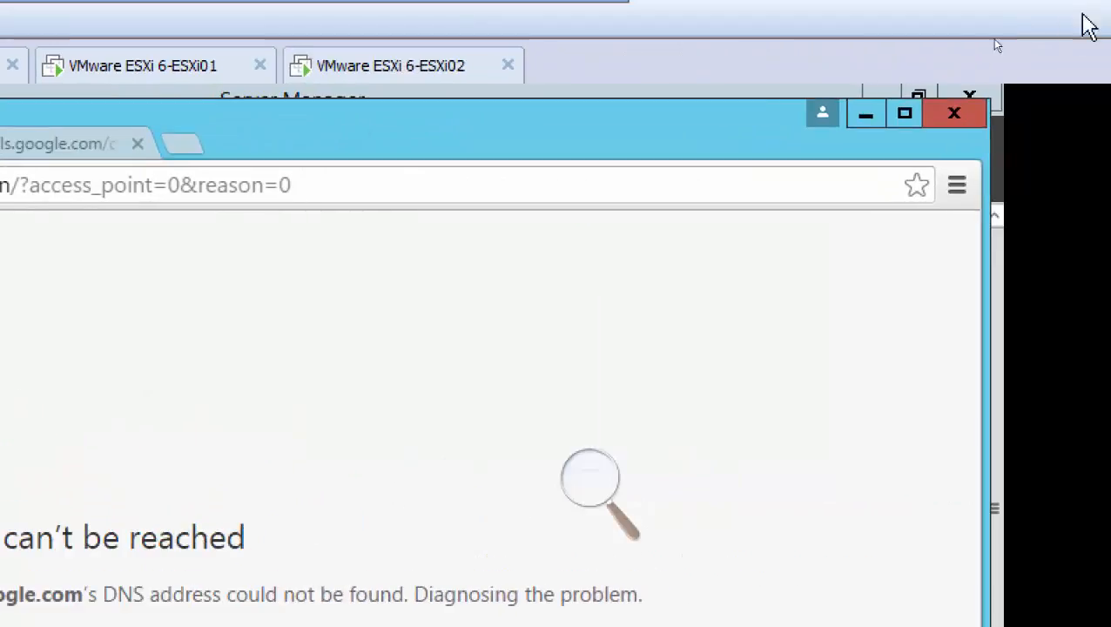
left_click(954, 113)
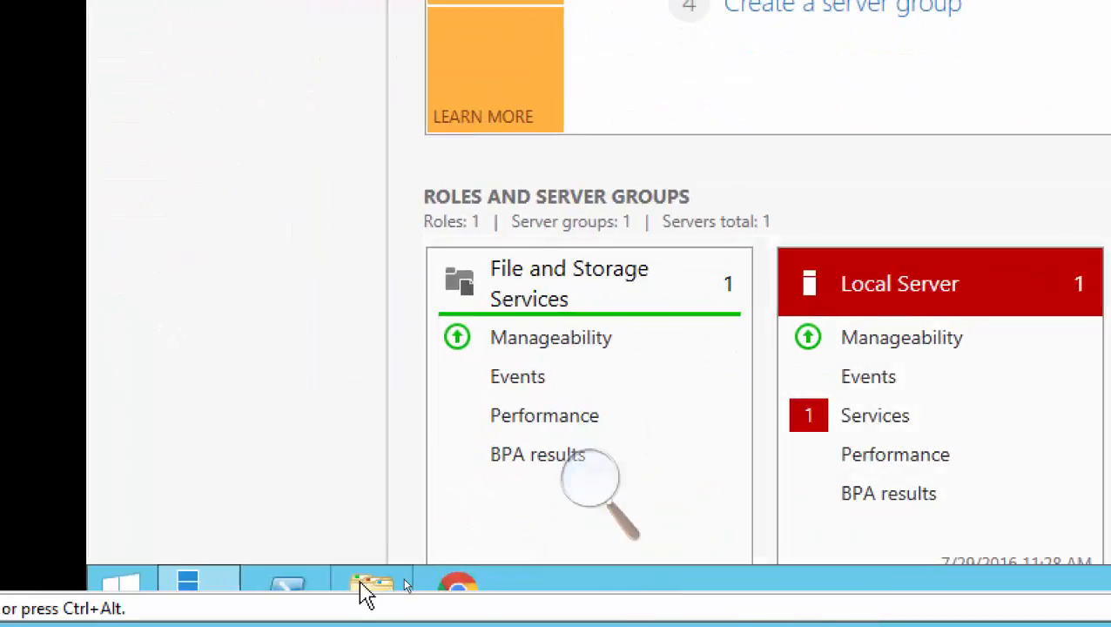
Browse VMVC's DVD Drive (D:) VMware VCSA and open its vcsa folder.
left_click(367, 595)
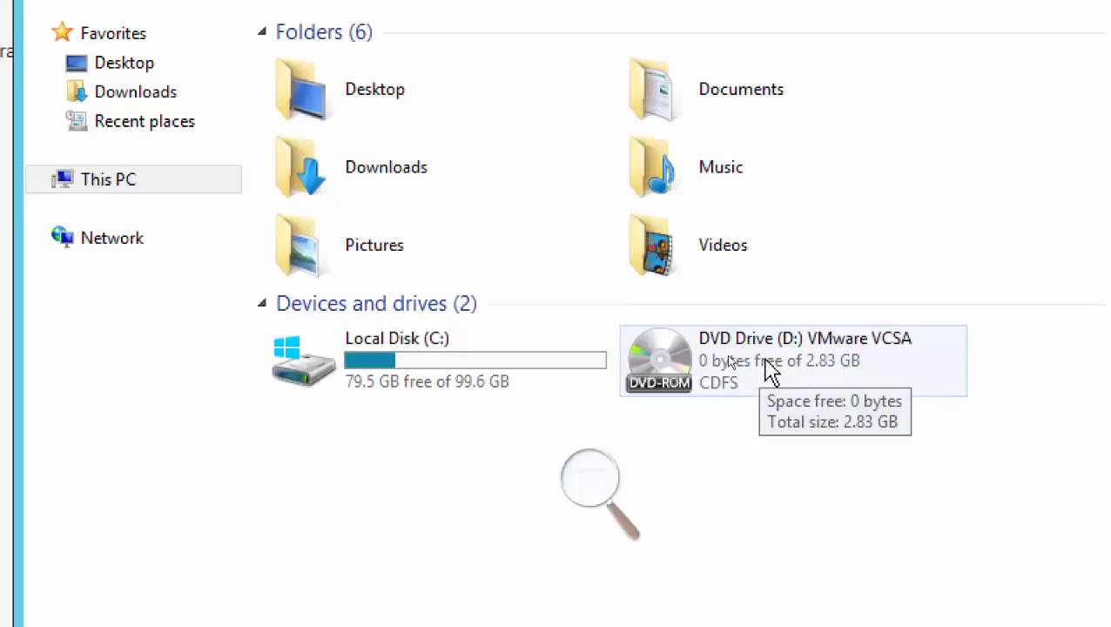
double_click(765, 371)
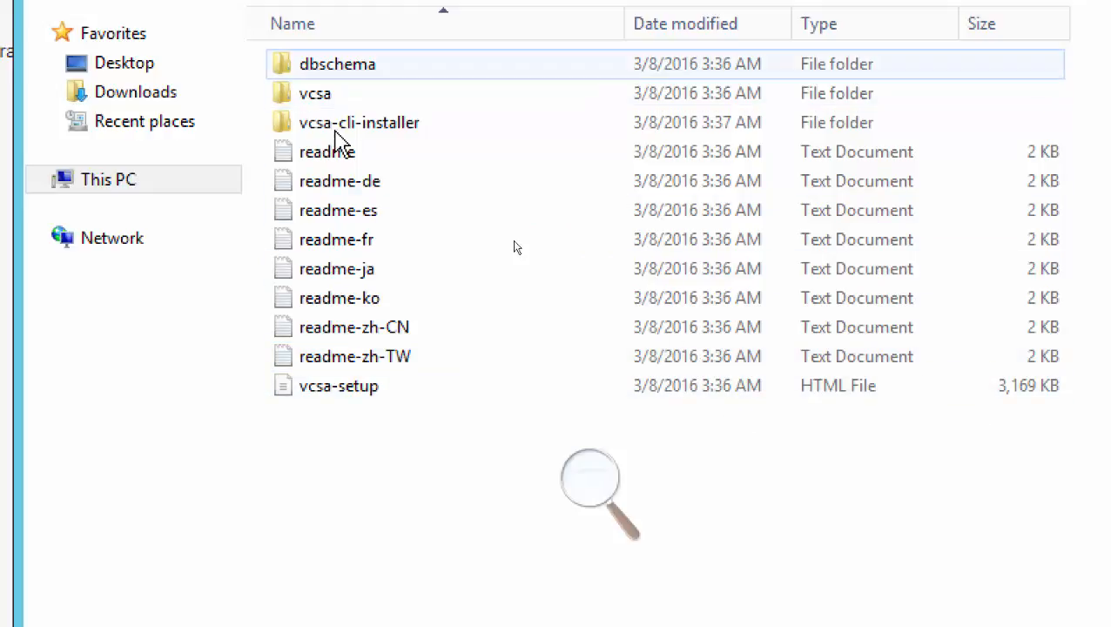
mouse_move(320, 108)
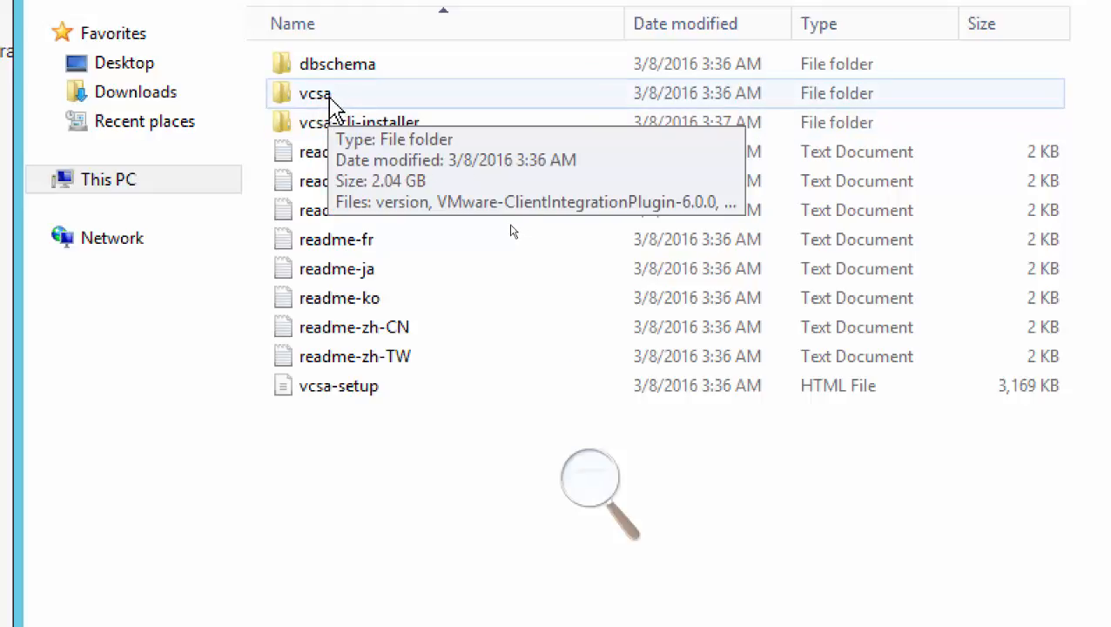
double_click(331, 100)
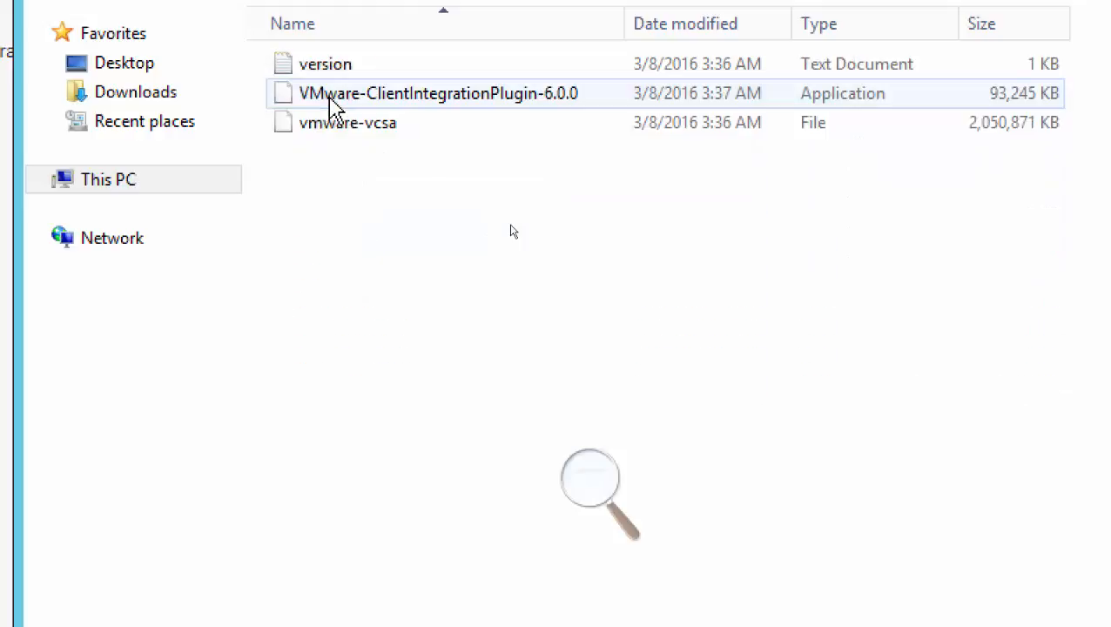
mouse_move(436, 111)
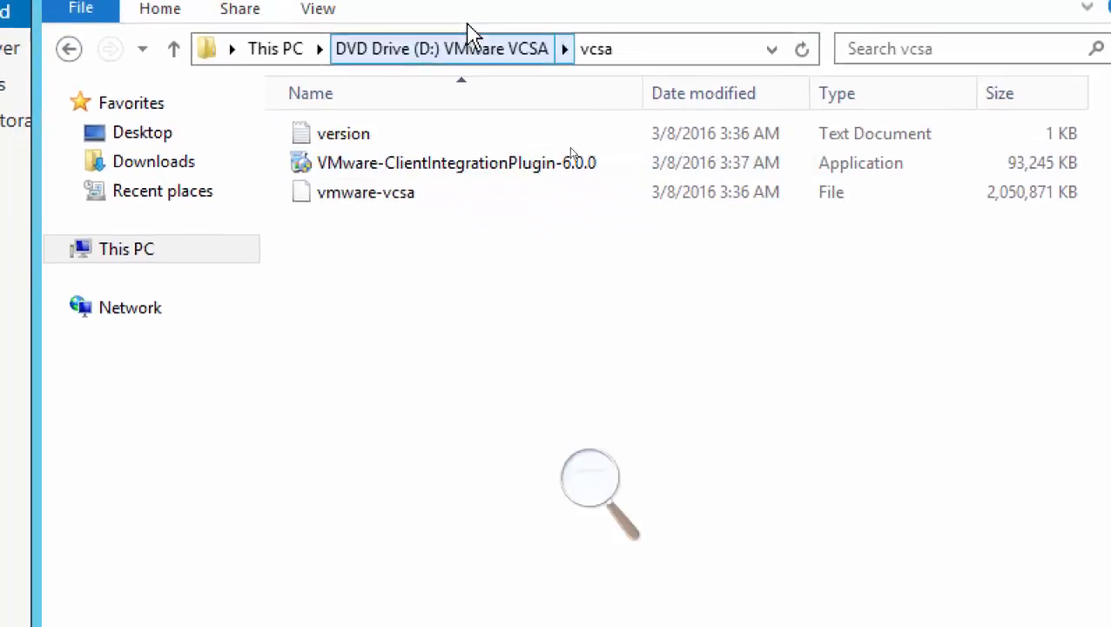
Run VMware-ClientIntegrationPlugin-6.0.0 from the disc's vcsa folder, allow it to make changes, and bring its installation wizard forward.
left_click(446, 77)
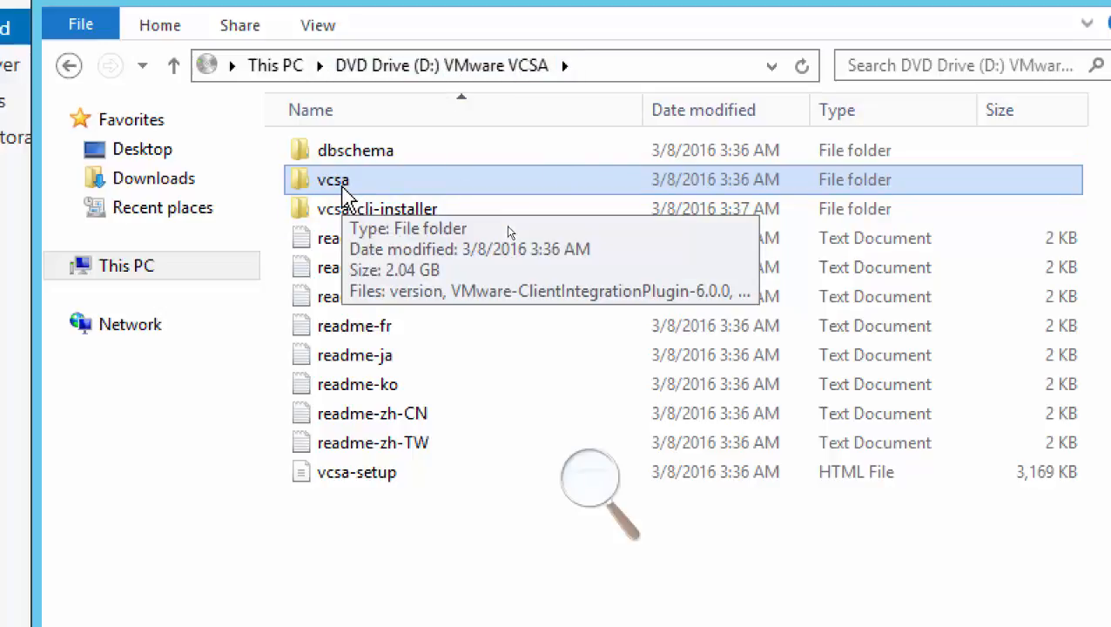
double_click(343, 181)
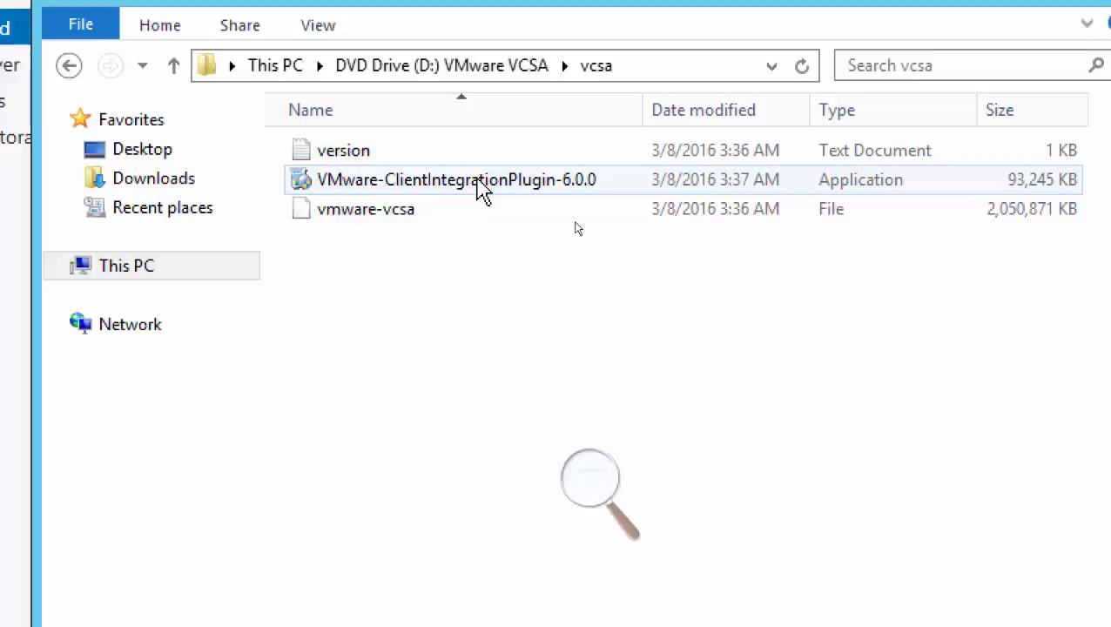
double_click(453, 184)
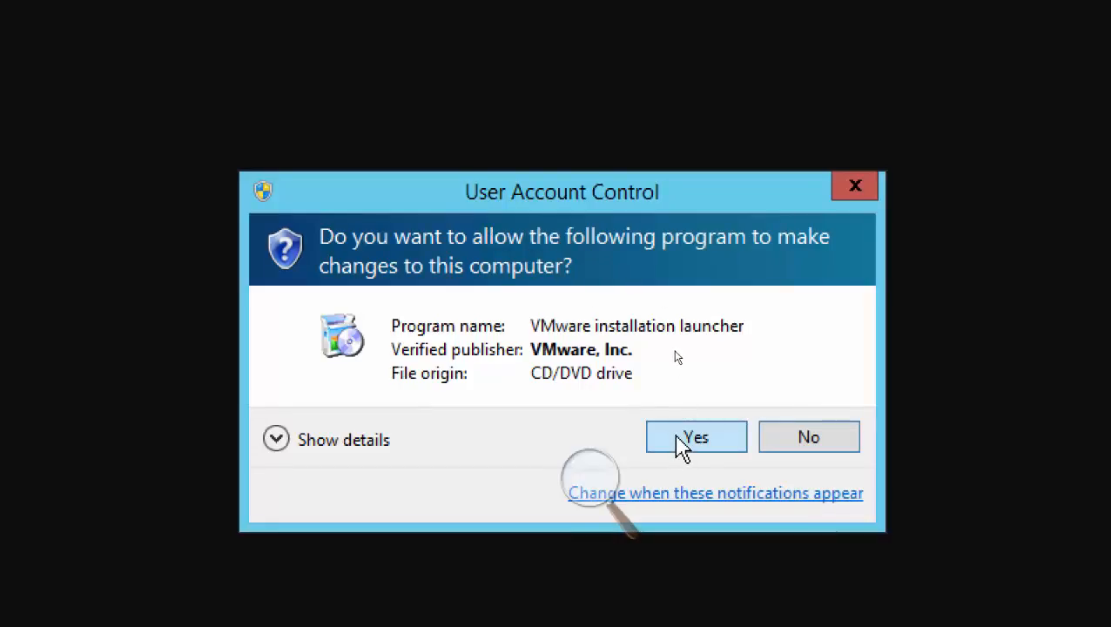
left_click(681, 439)
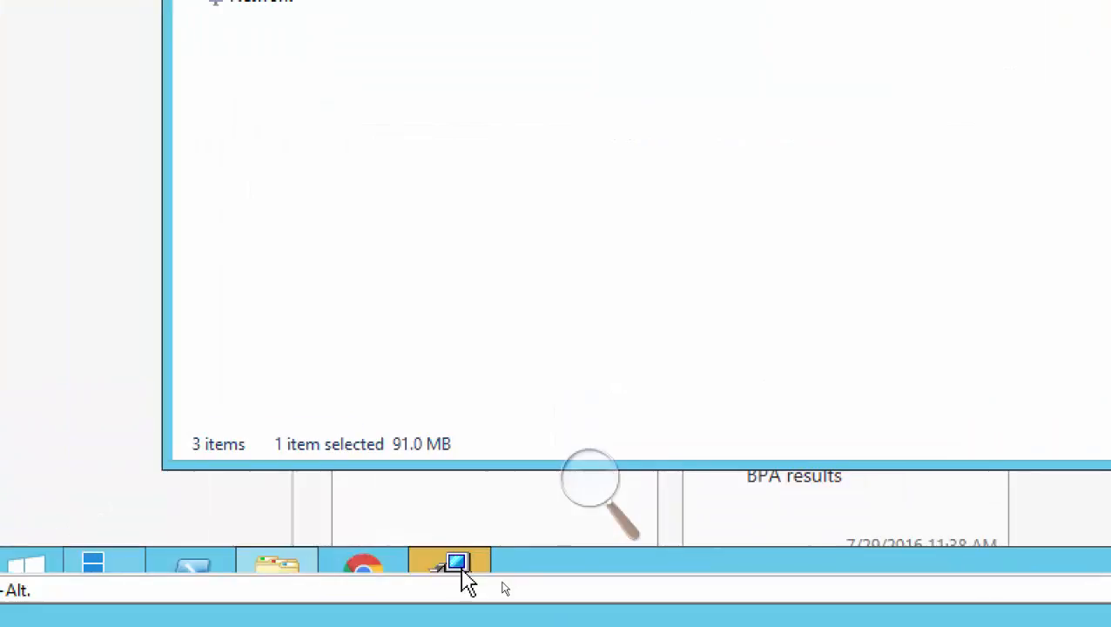
mouse_move(461, 578)
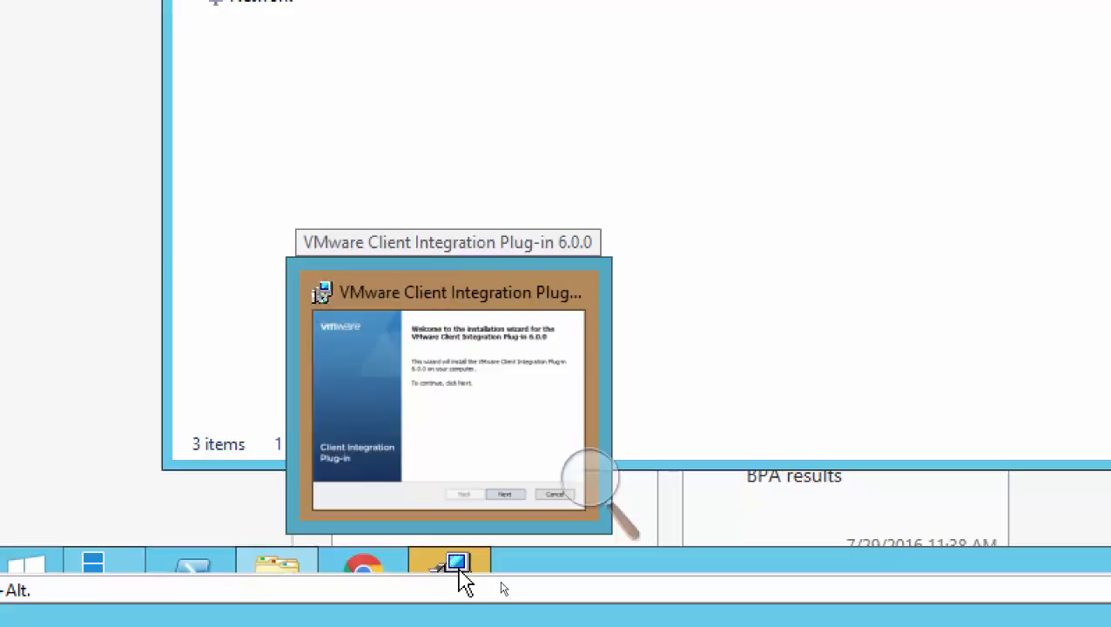
left_click(459, 579)
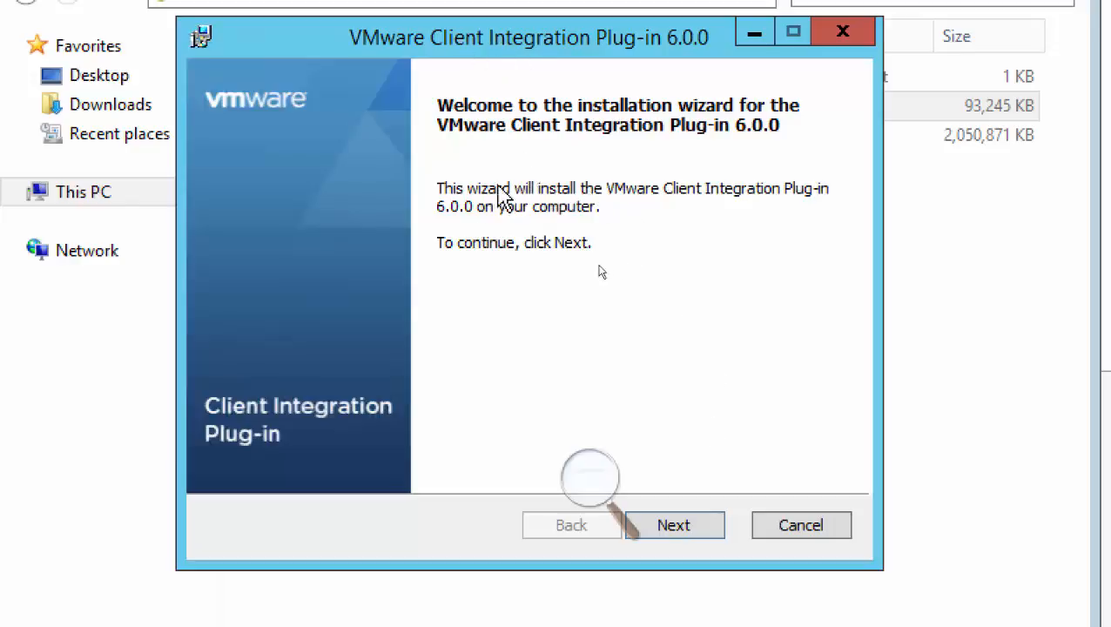
Move the installation wizard aside and examine the plug-in installer and vmware-vcsa file in the vcsa folder.
left_click_drag(498, 37, 650, 454)
left_click(508, 527)
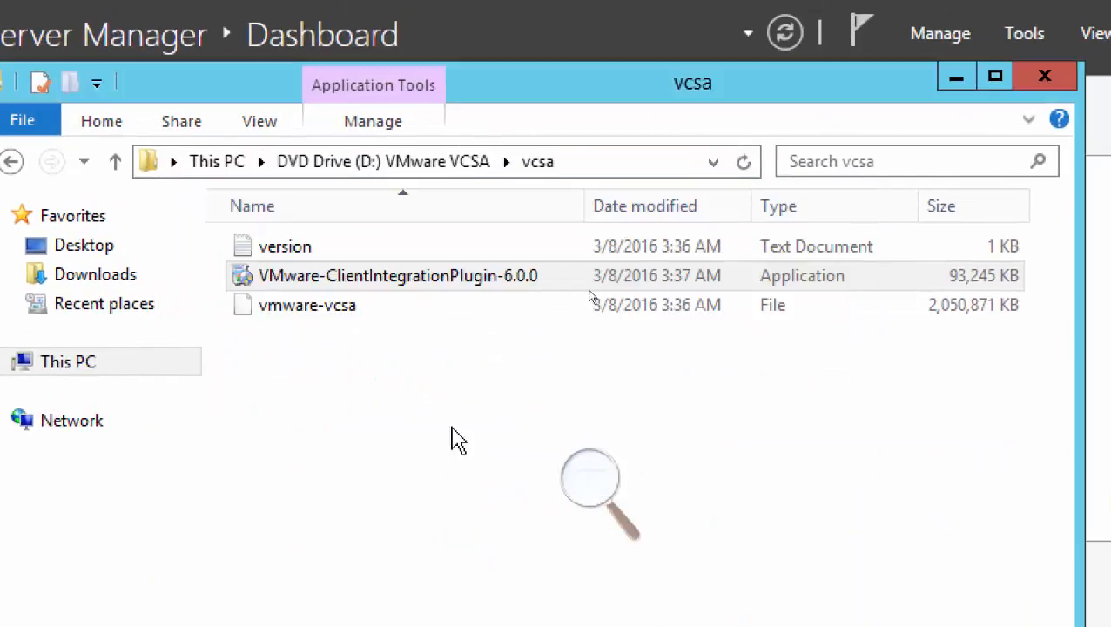
left_click(383, 283)
mouse_move(386, 329)
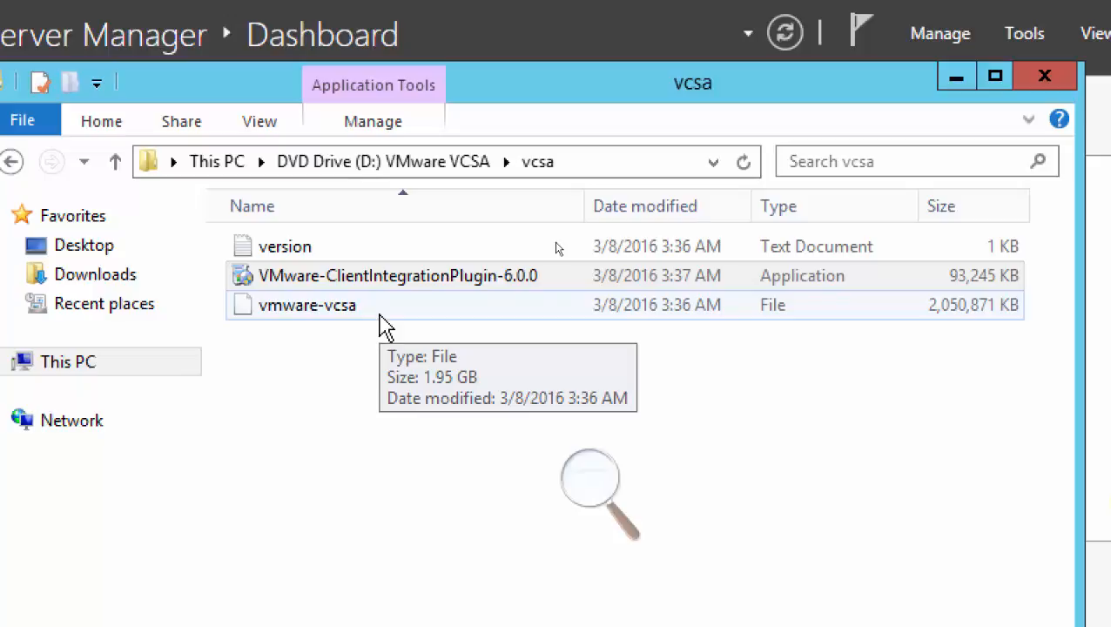
left_click(479, 285)
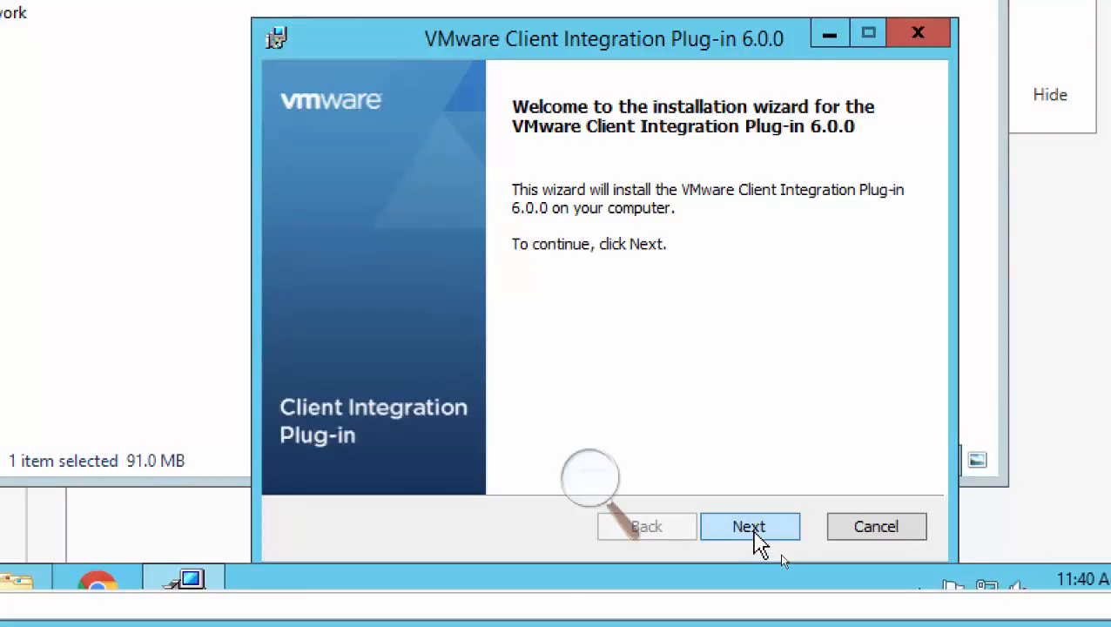
Accept the Client Integration Plug-in license agreement, keep the default destination folder, and proceed to the ready-to-install page.
left_click(754, 531)
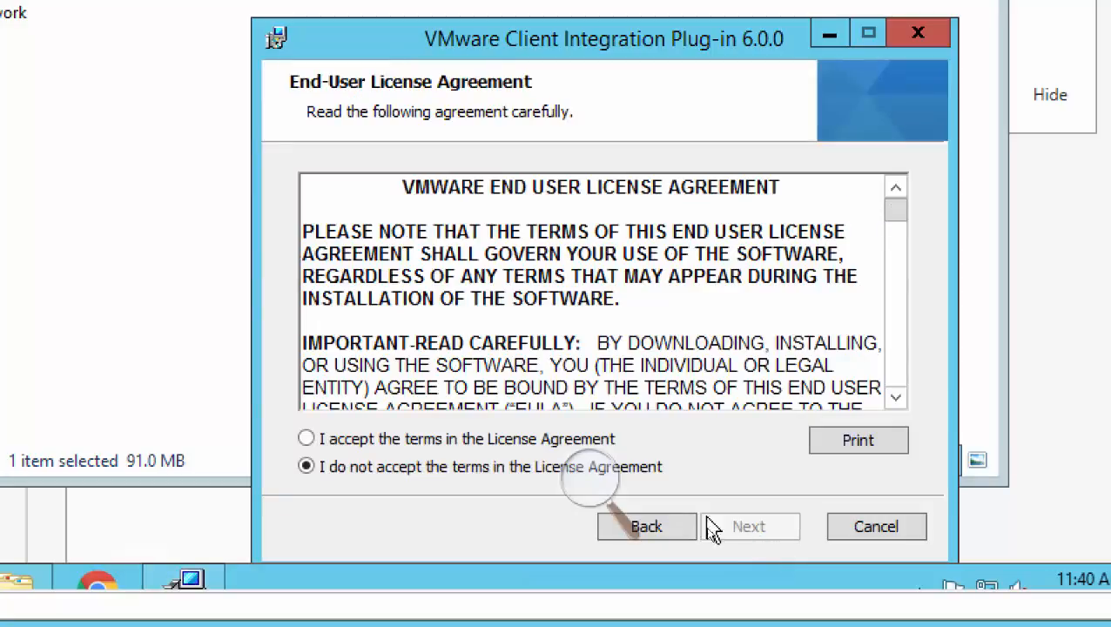
left_click(477, 441)
left_click(746, 530)
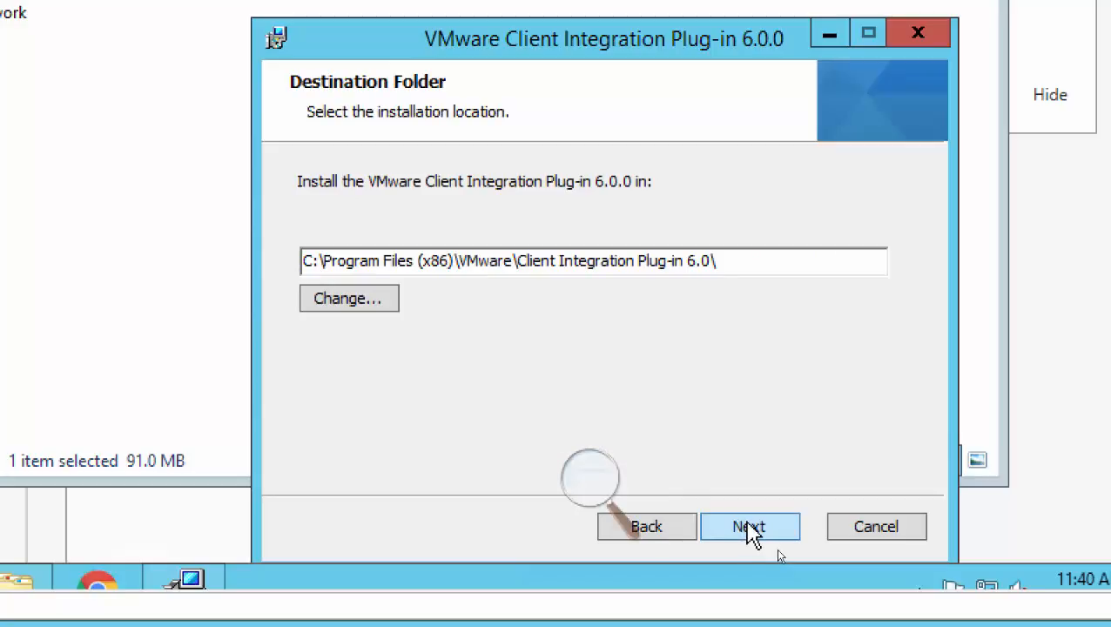
left_click(747, 525)
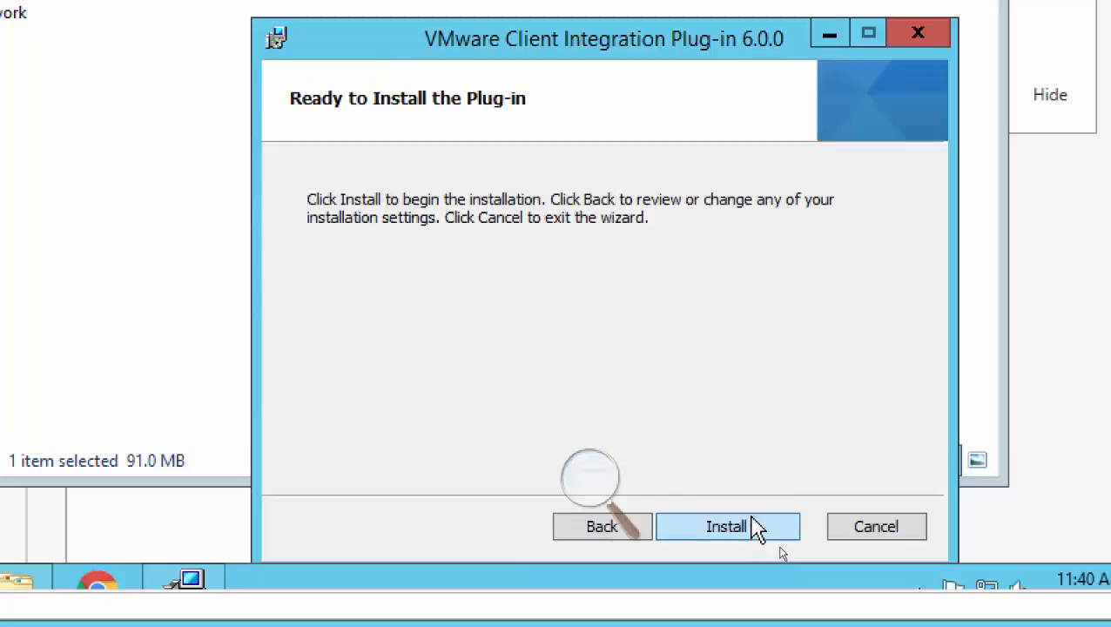
Start installing the Client Integration Plug-in and minimize the remote session while it runs.
left_click(767, 535)
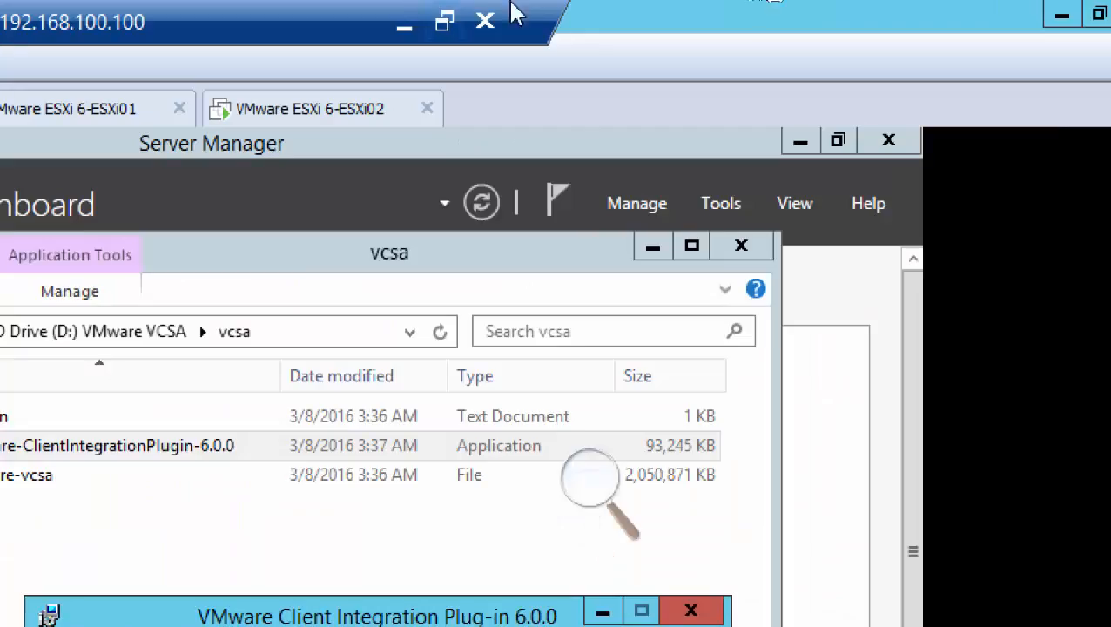
left_click(402, 24)
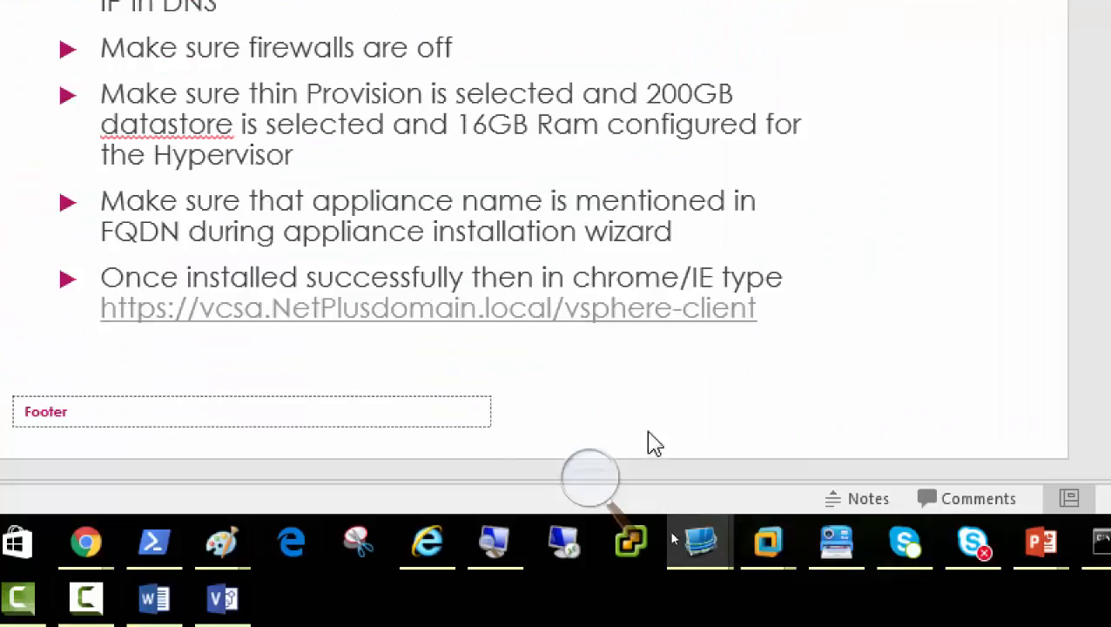
left_click(590, 477)
left_click(578, 501)
left_click(578, 504)
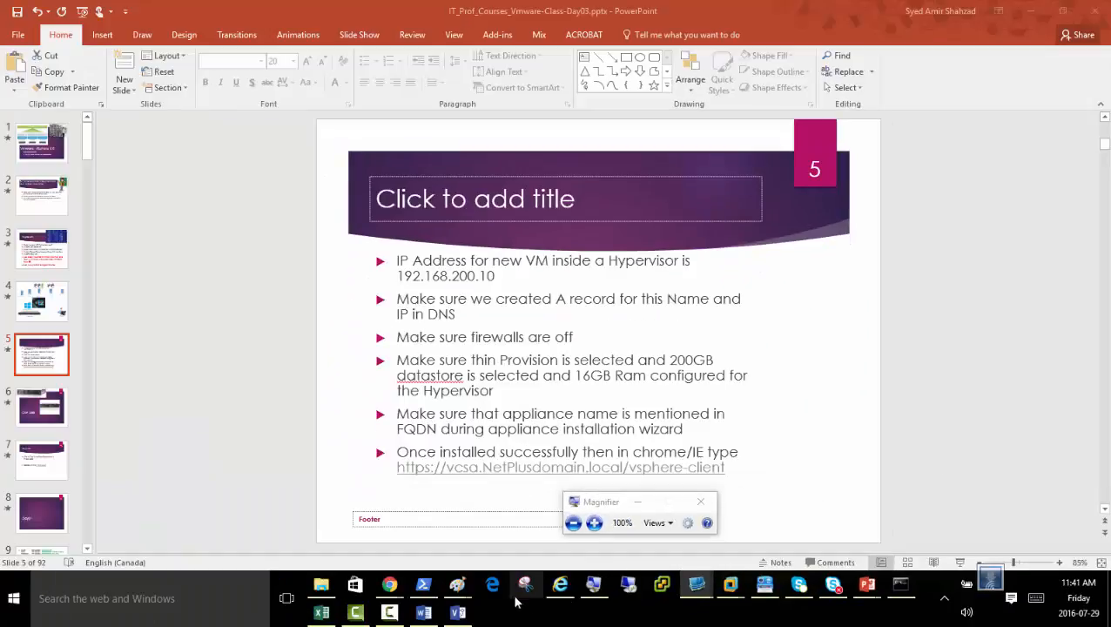
left_click(425, 612)
left_click(1046, 521)
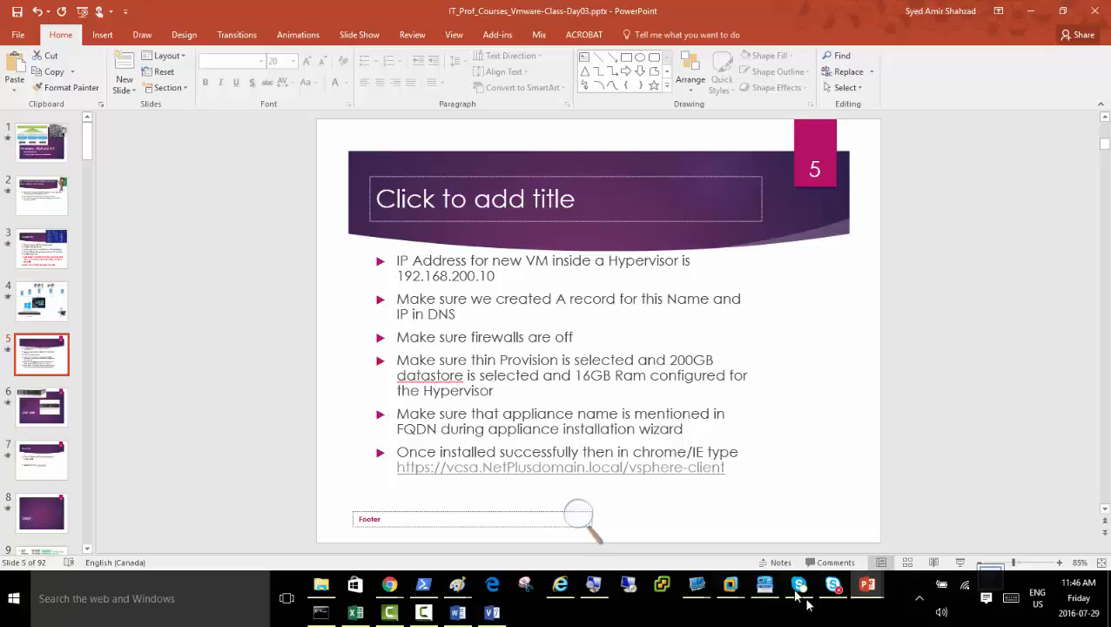
Return to the 192.168.100.100 remote session and finish the Client Integration Plug-in wizard.
mouse_move(698, 593)
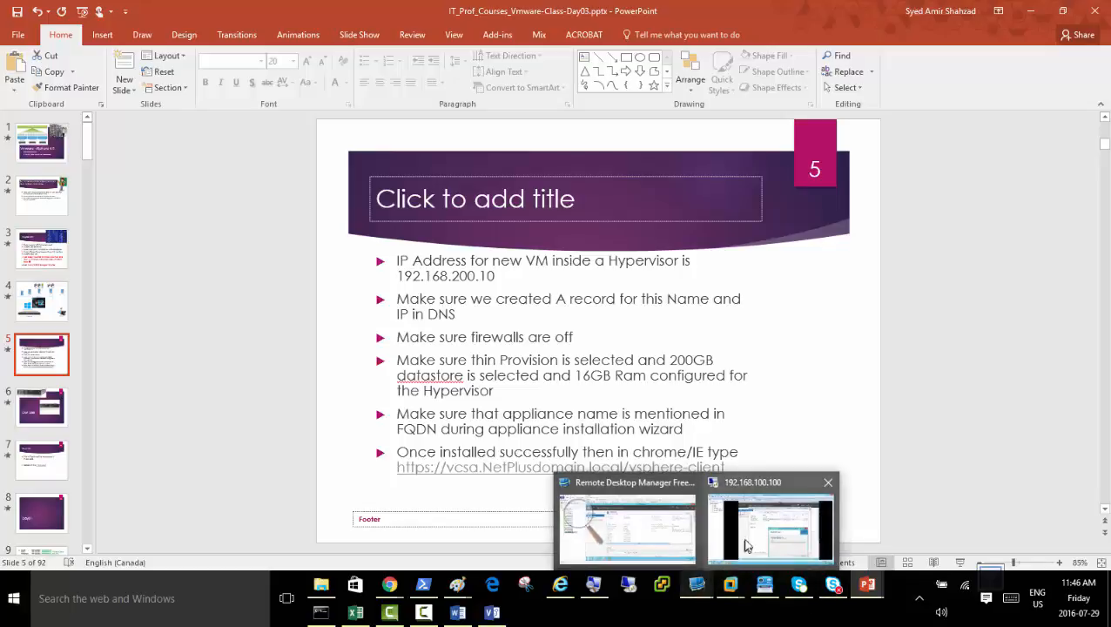
left_click(771, 527)
left_click(575, 512)
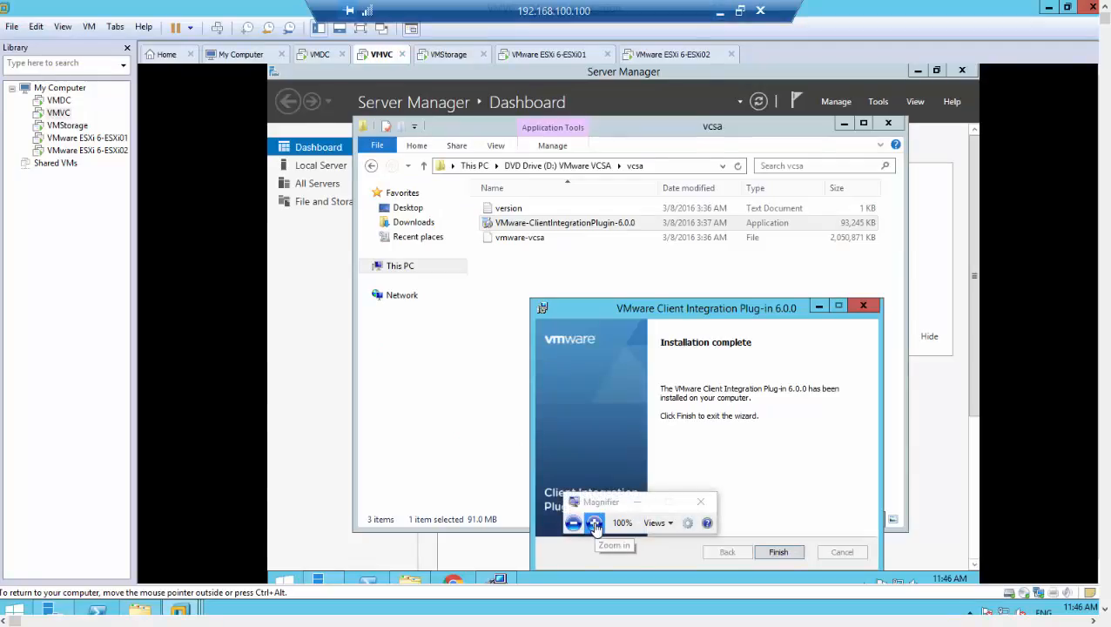
left_click(596, 523)
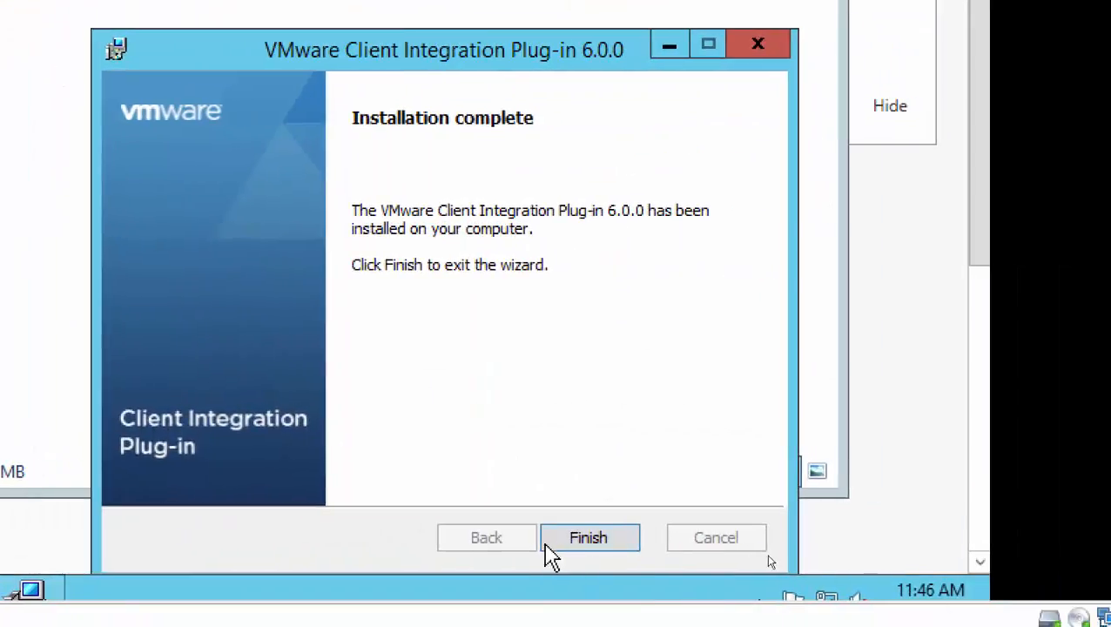
left_click(961, 581)
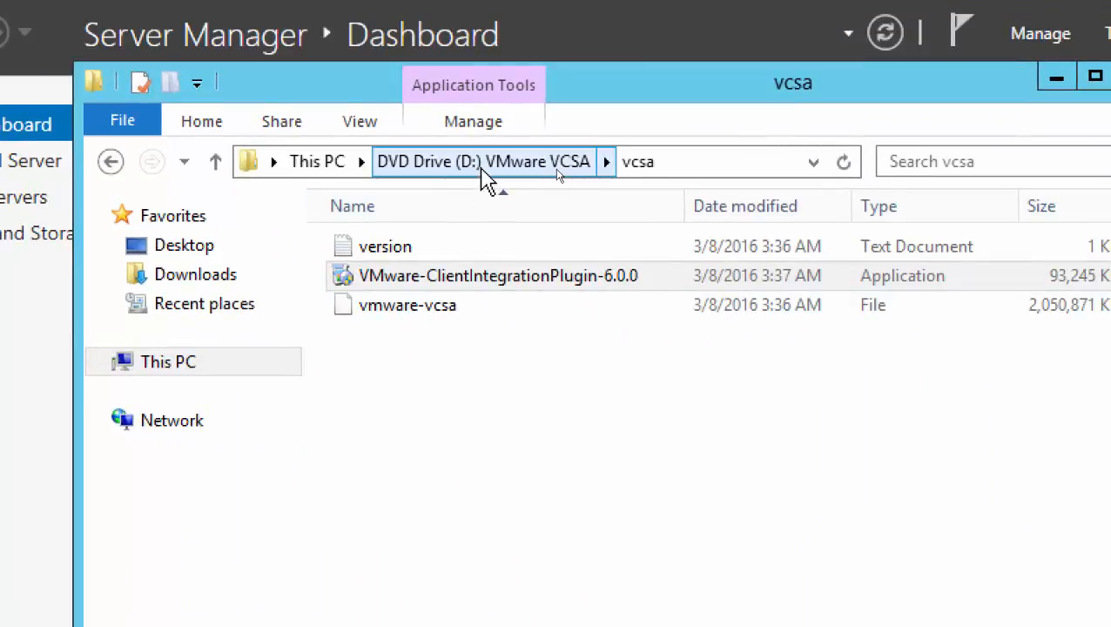
Go up to the root of DVD Drive (D:) VMware VCSA and open vcsa-setup with Google Chrome.
left_click(484, 276)
left_click(471, 172)
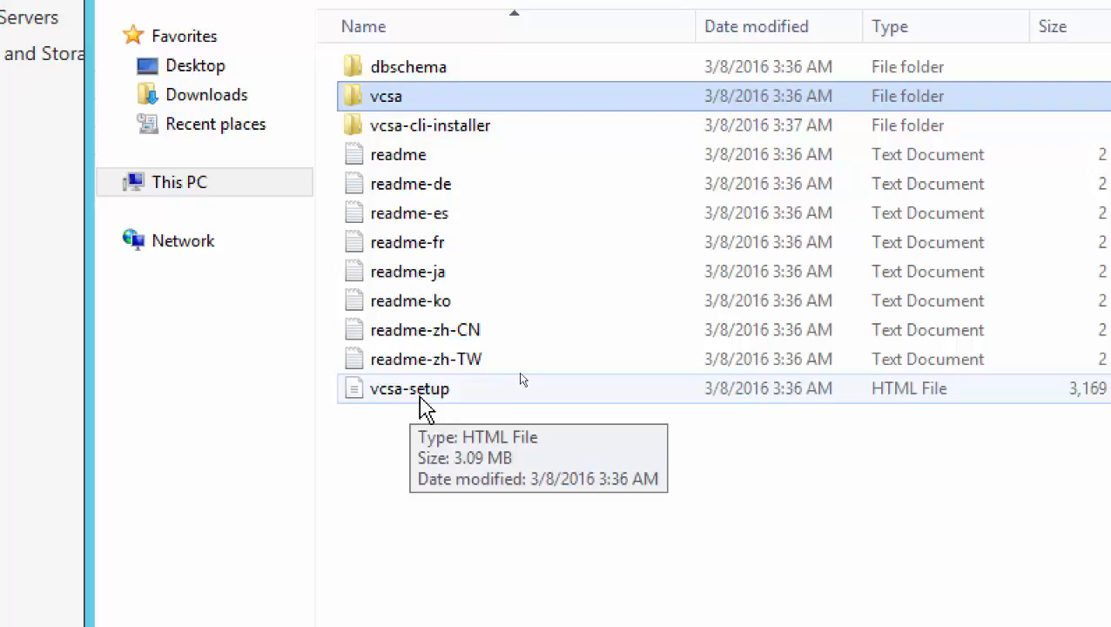
right_click(421, 403)
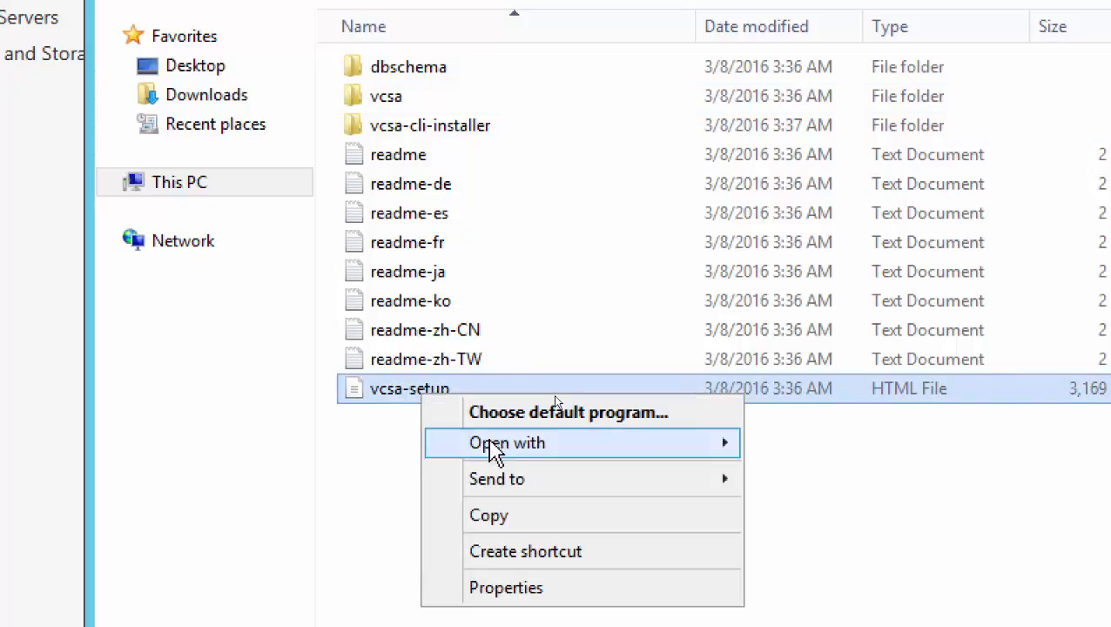
mouse_move(490, 442)
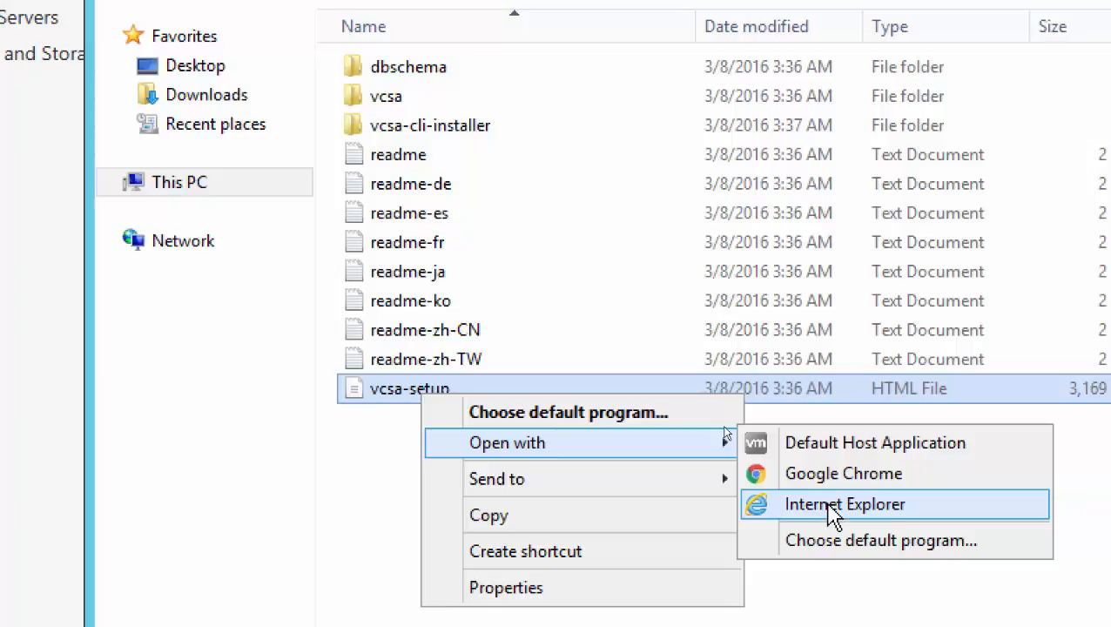
right_click(396, 392)
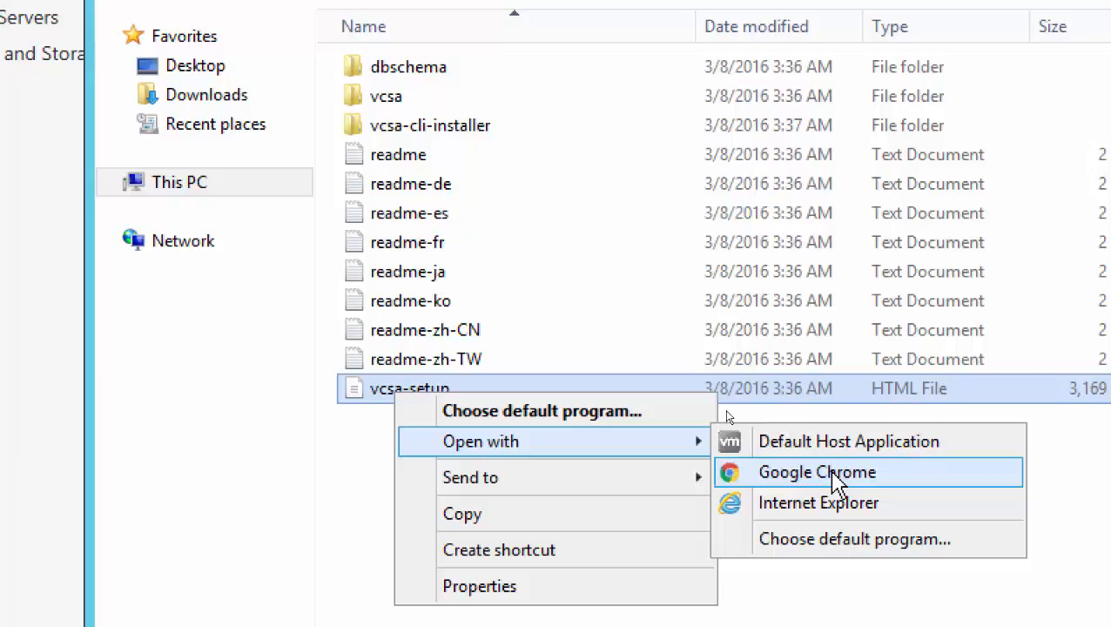
left_click(834, 475)
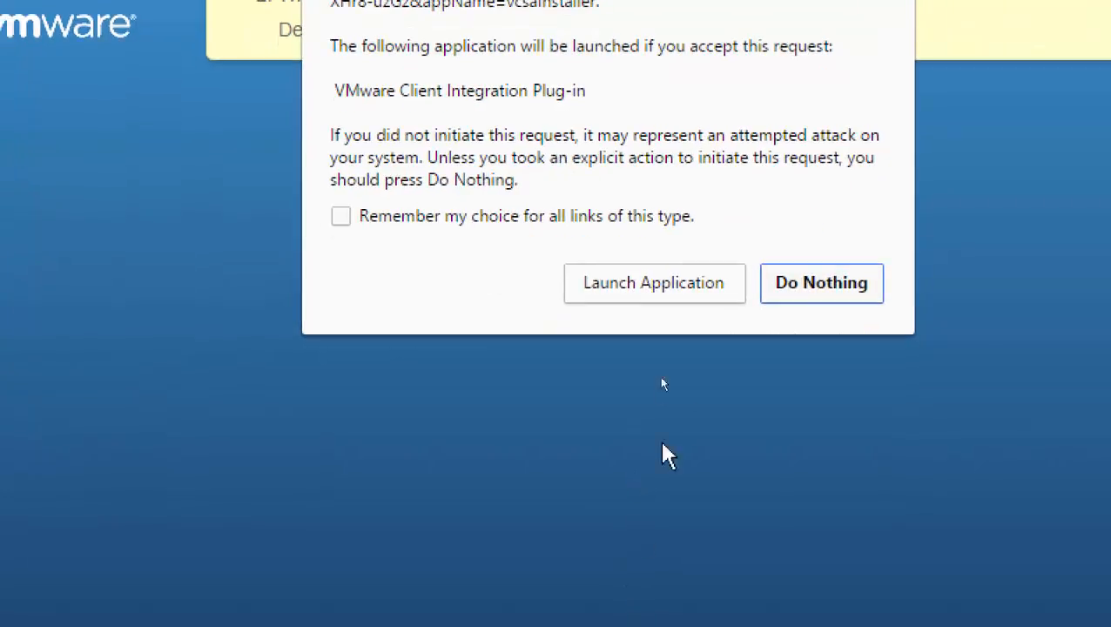
Launch the Client Integration Plug-in, allow it to access the operating system, and start a vCenter Server Appliance 6.0 installation.
left_click(639, 287)
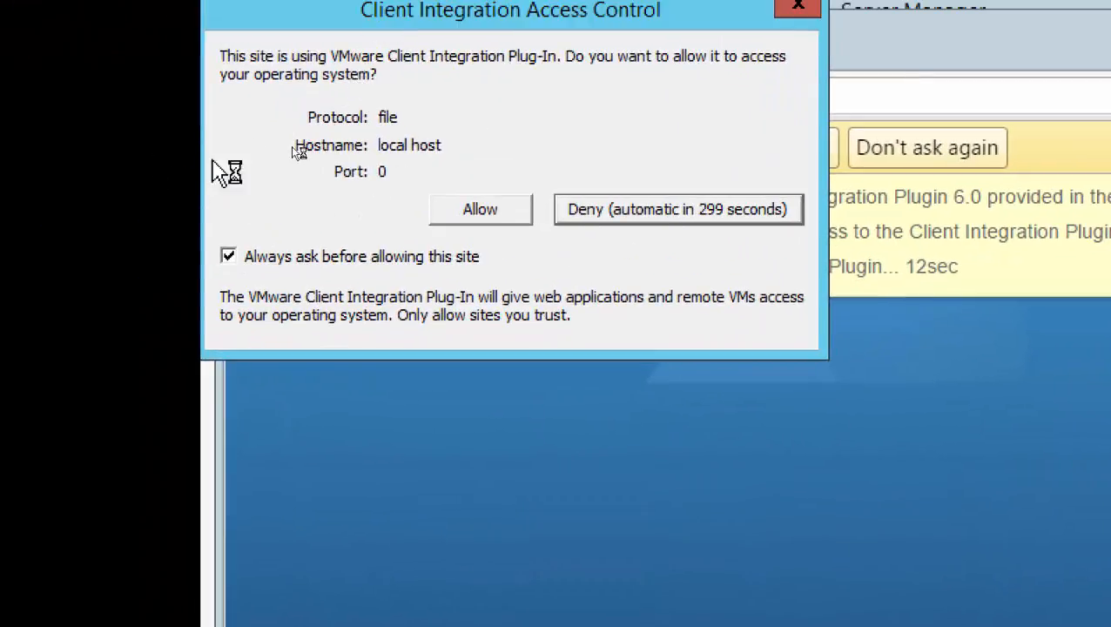
left_click(468, 221)
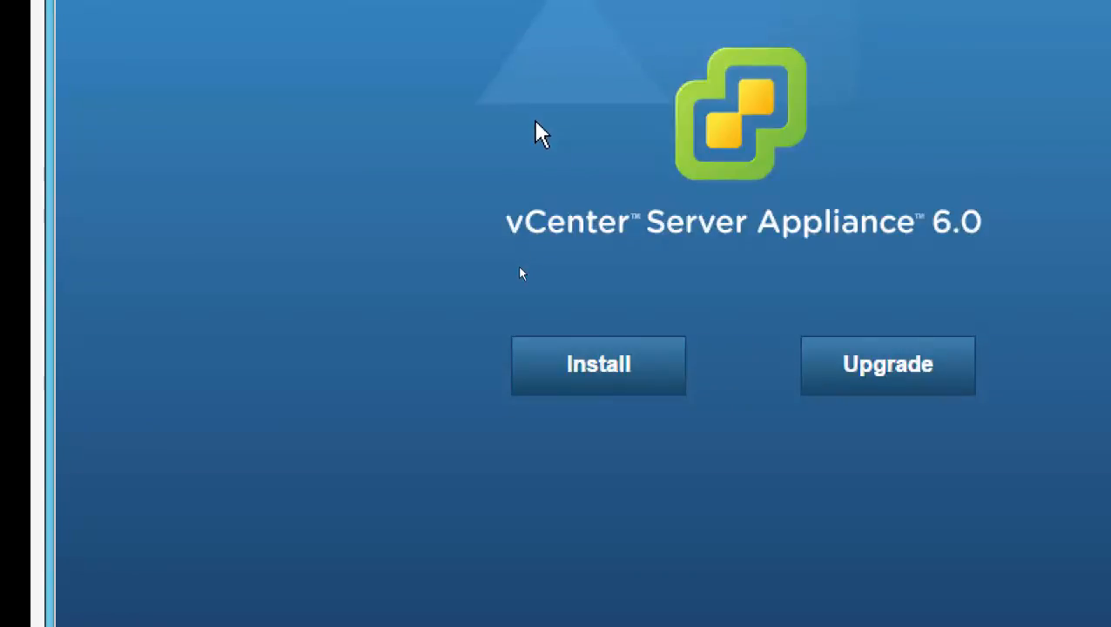
left_click(599, 381)
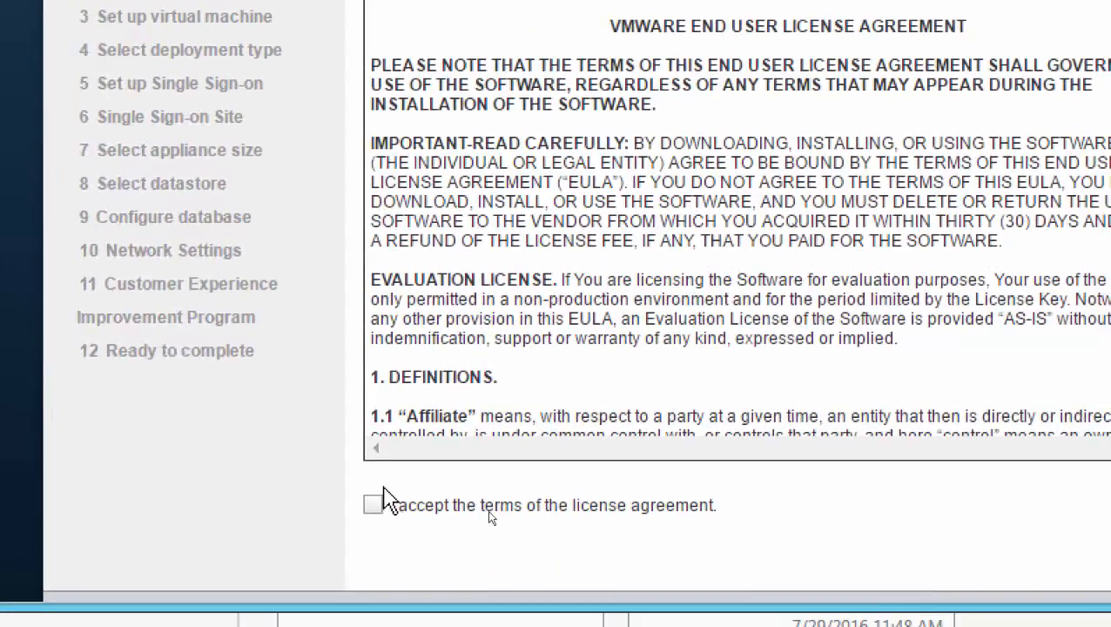
Accept the VMware end user license agreement and proceed to the target server connection page.
left_click(380, 513)
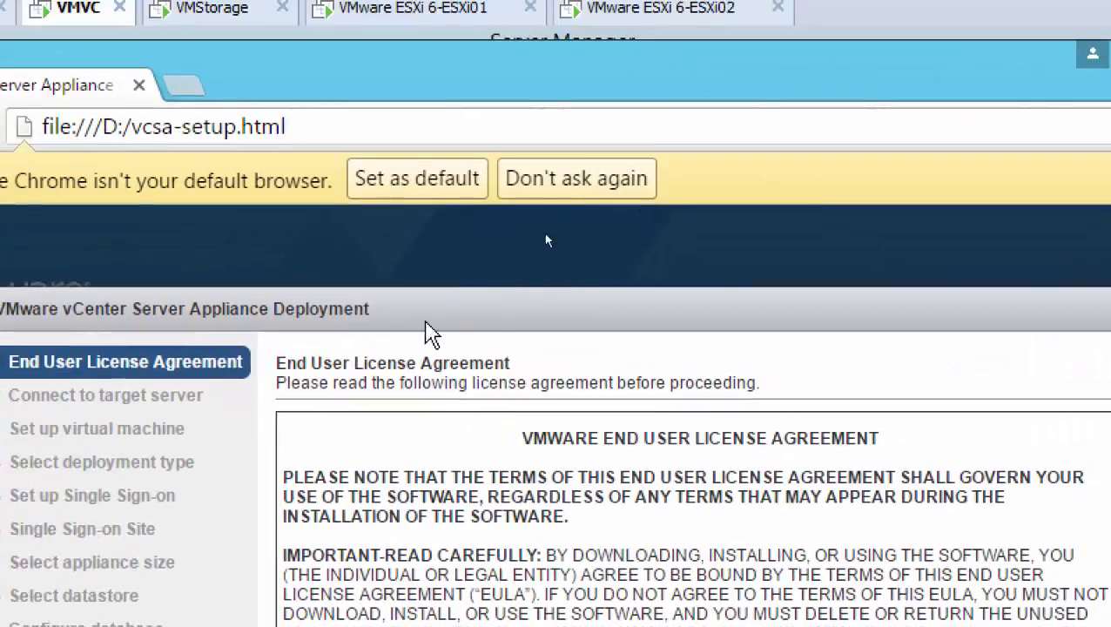
triple_click(413, 327)
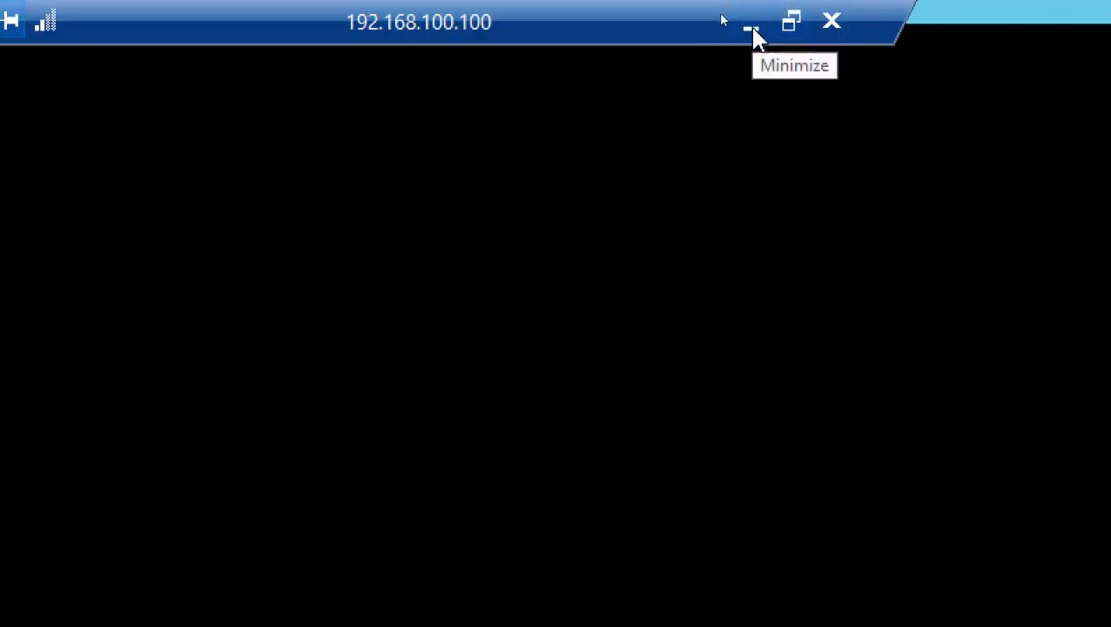
left_click(807, 26)
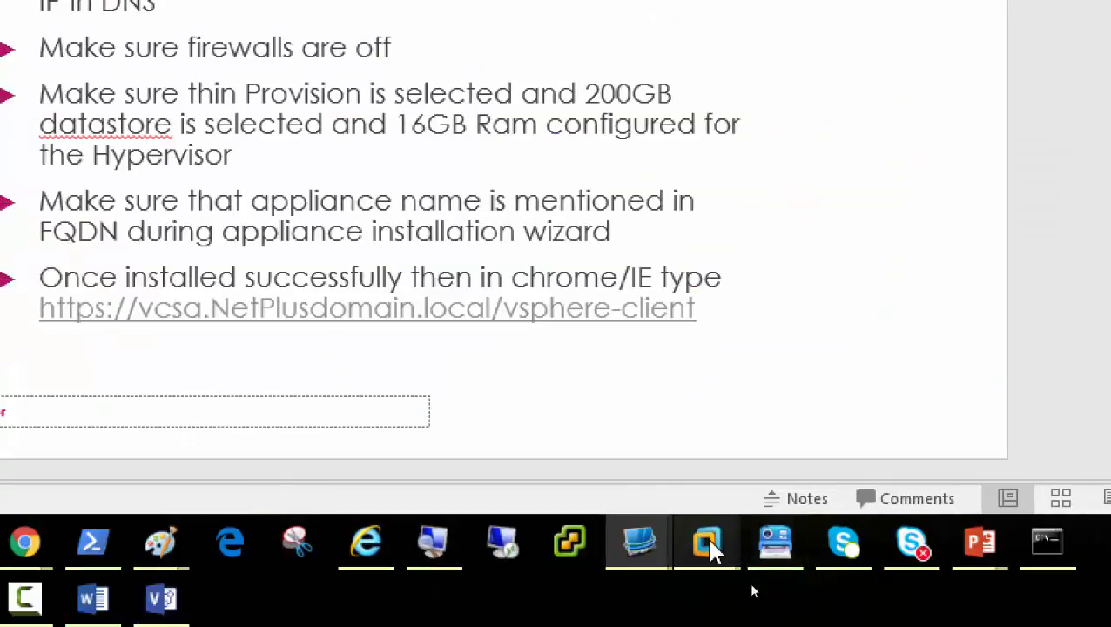
mouse_move(638, 546)
left_click(749, 442)
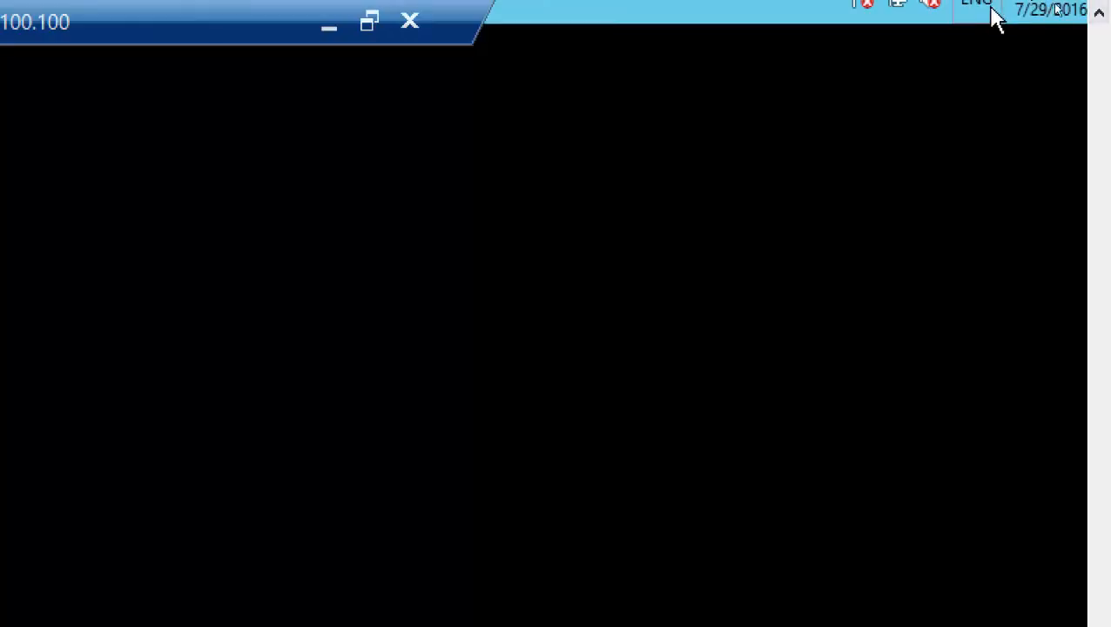
left_click(1104, 49)
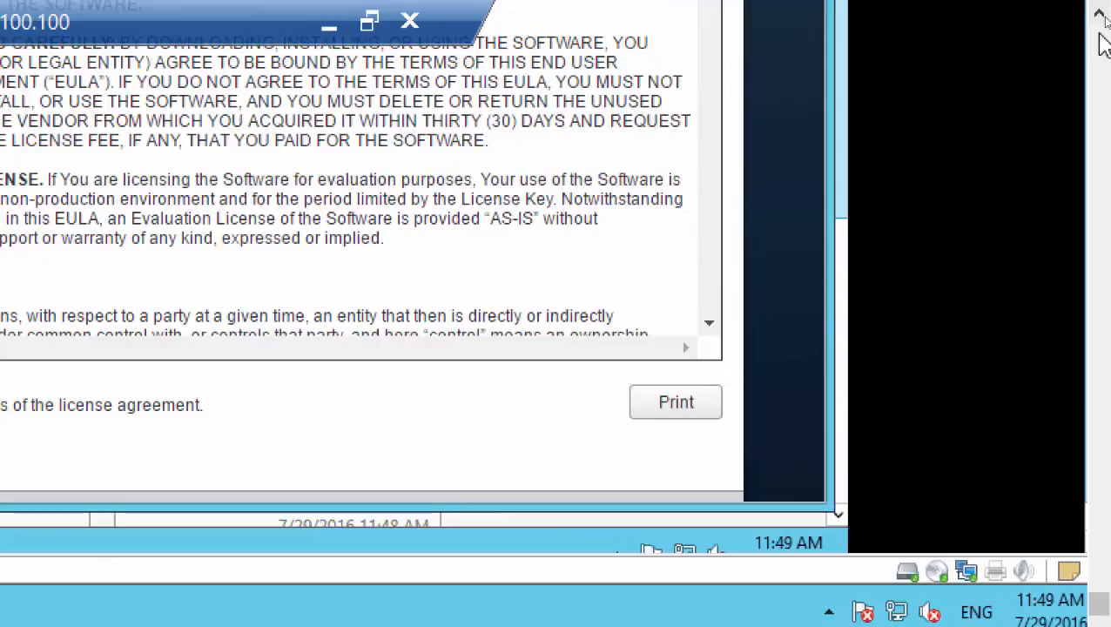
left_click(1100, 35)
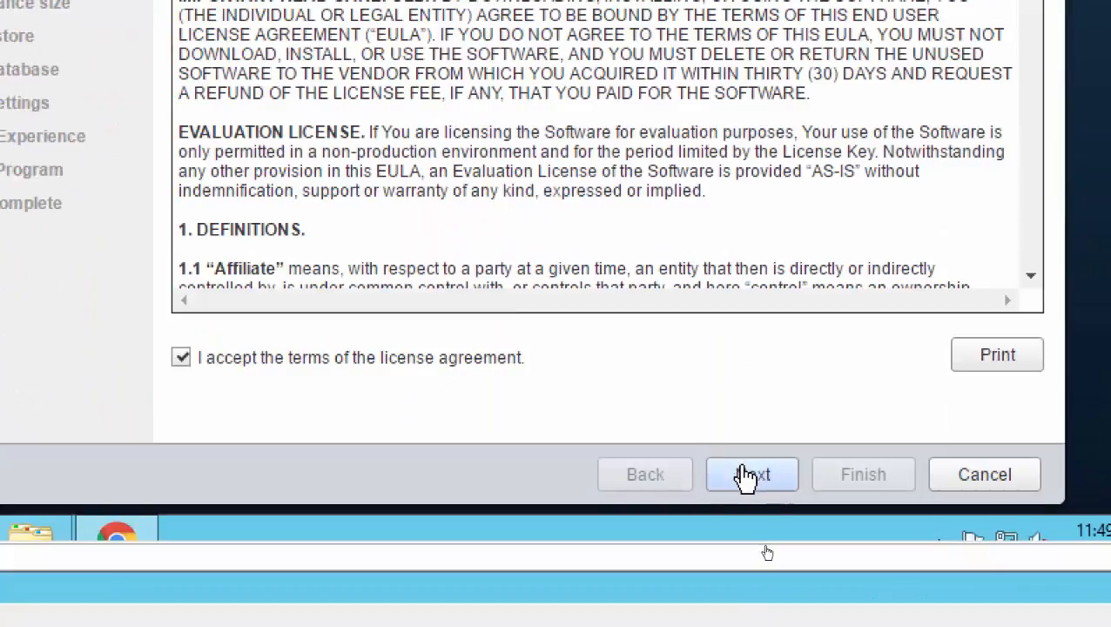
left_click(748, 467)
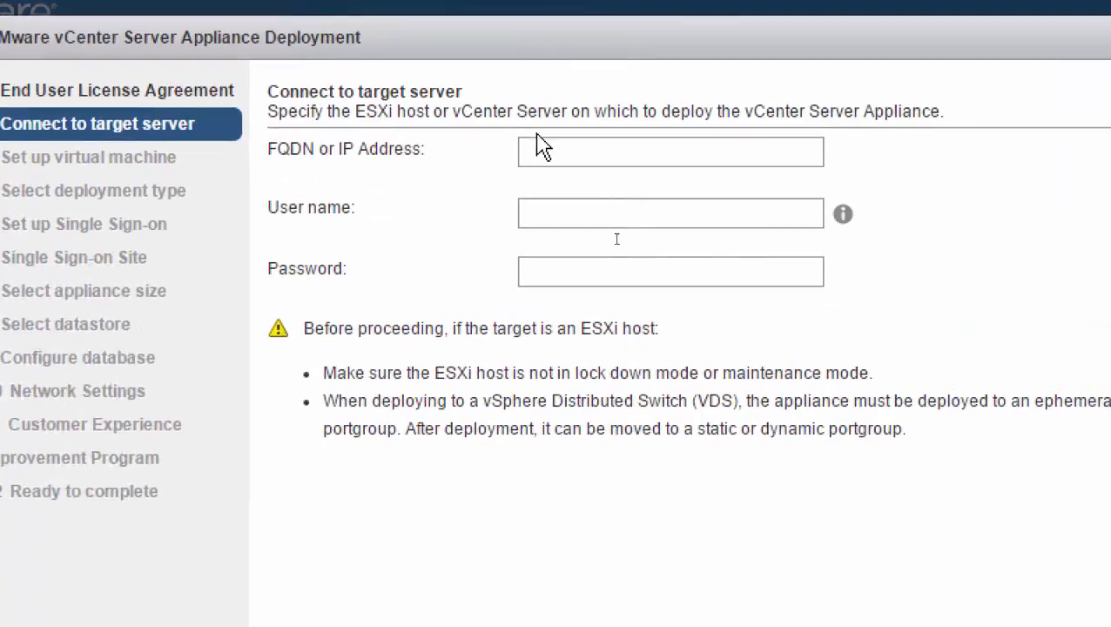
Check VMVC's DNS server by running nslookup in an administrator Command Prompt, then exit nslookup and minimize the prompt.
left_click(549, 152)
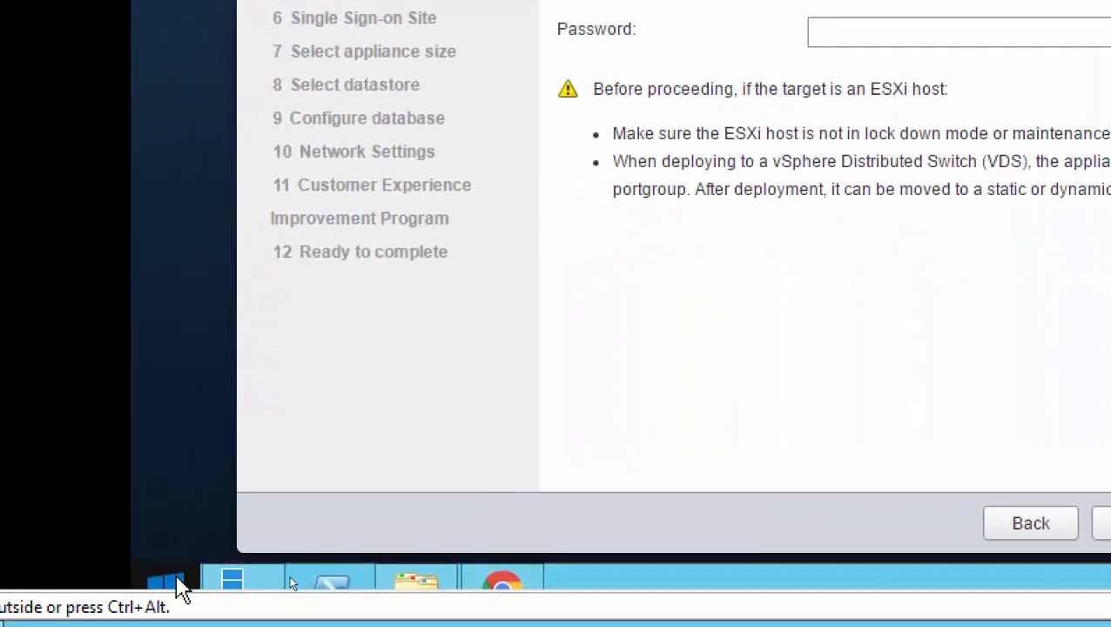
right_click(177, 585)
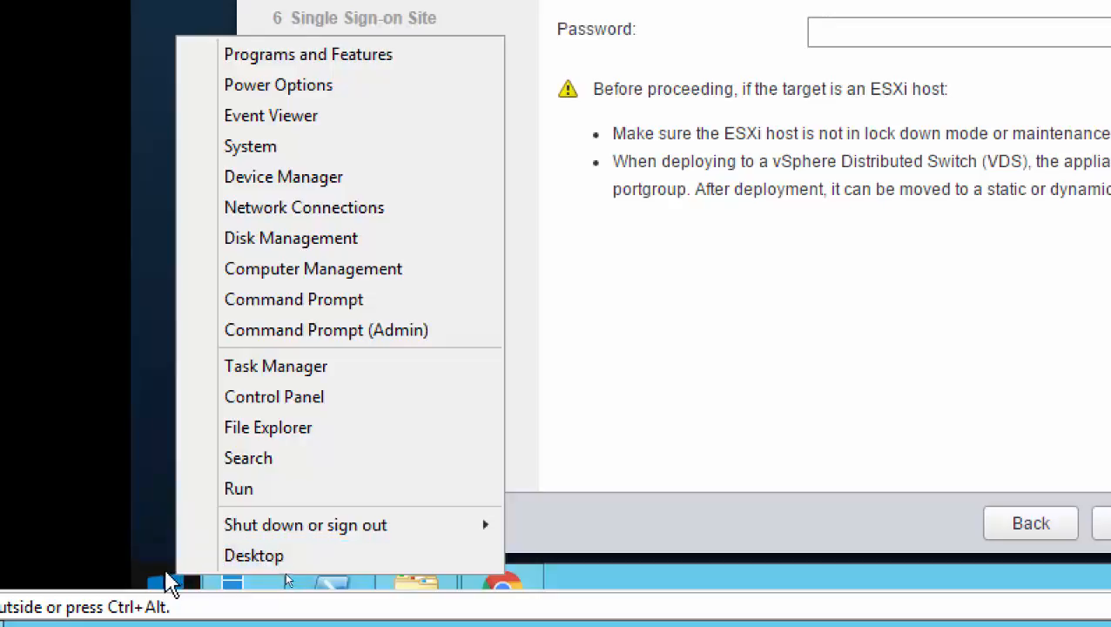
left_click(410, 338)
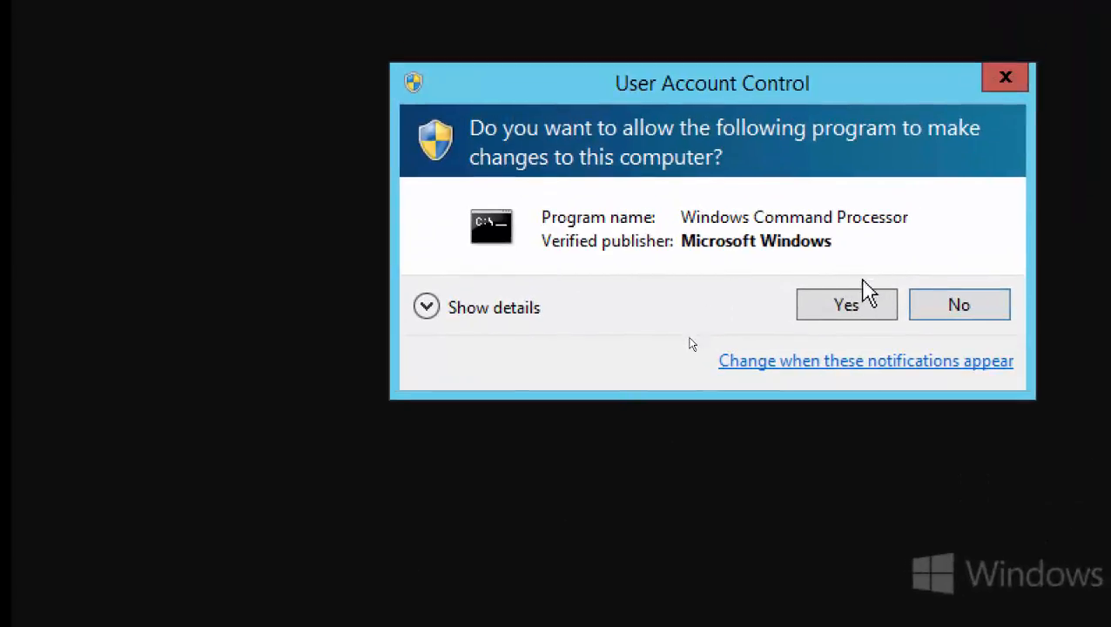
left_click(843, 307)
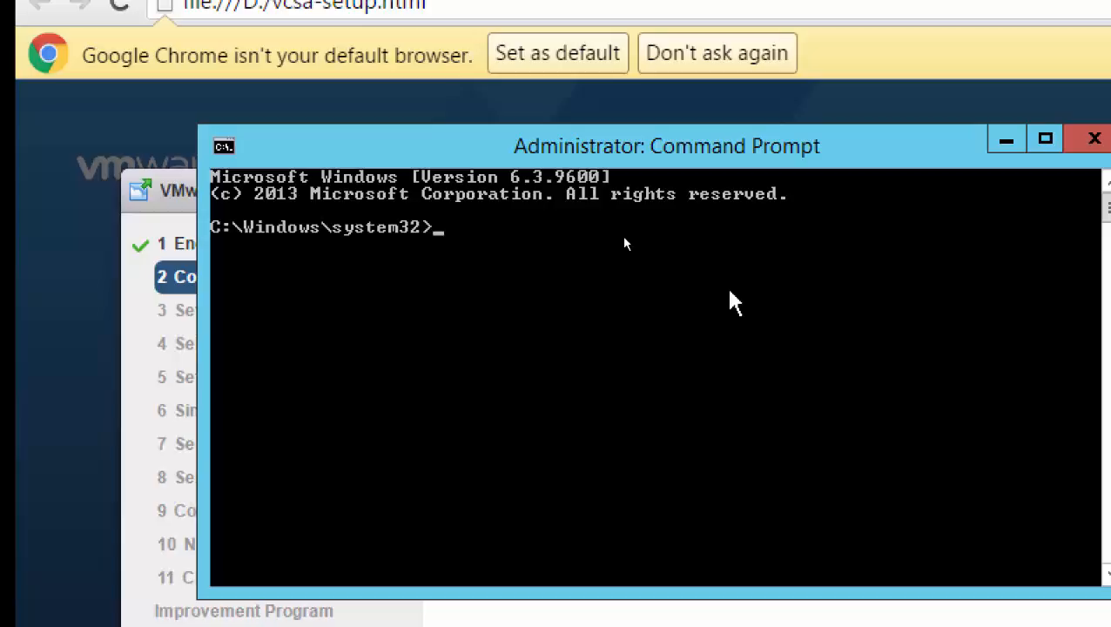
type("nslookup")
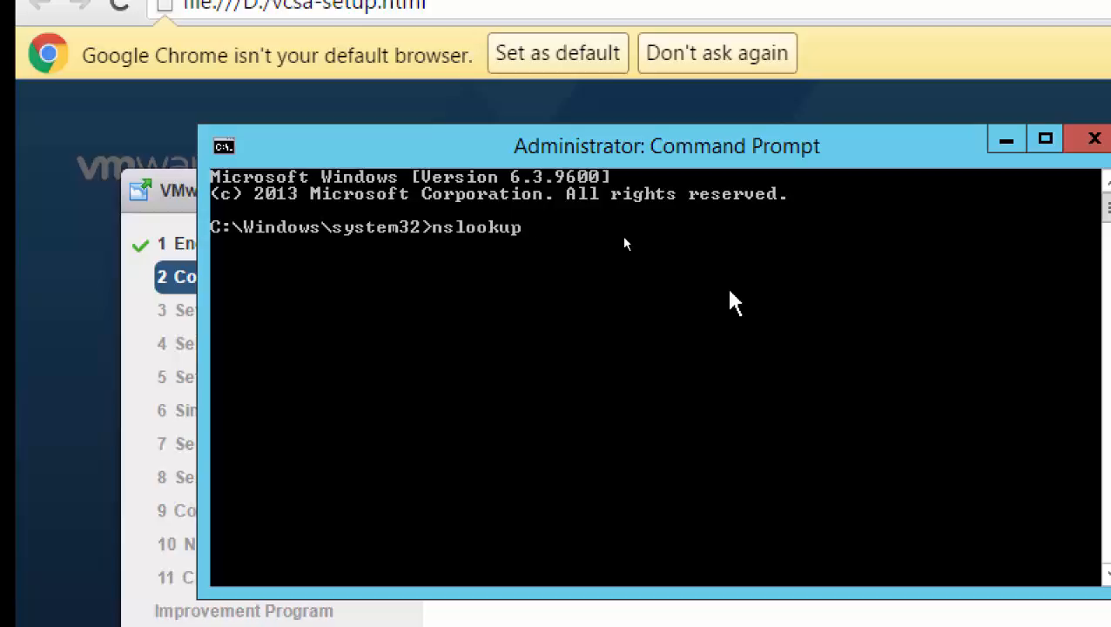
key("Return")
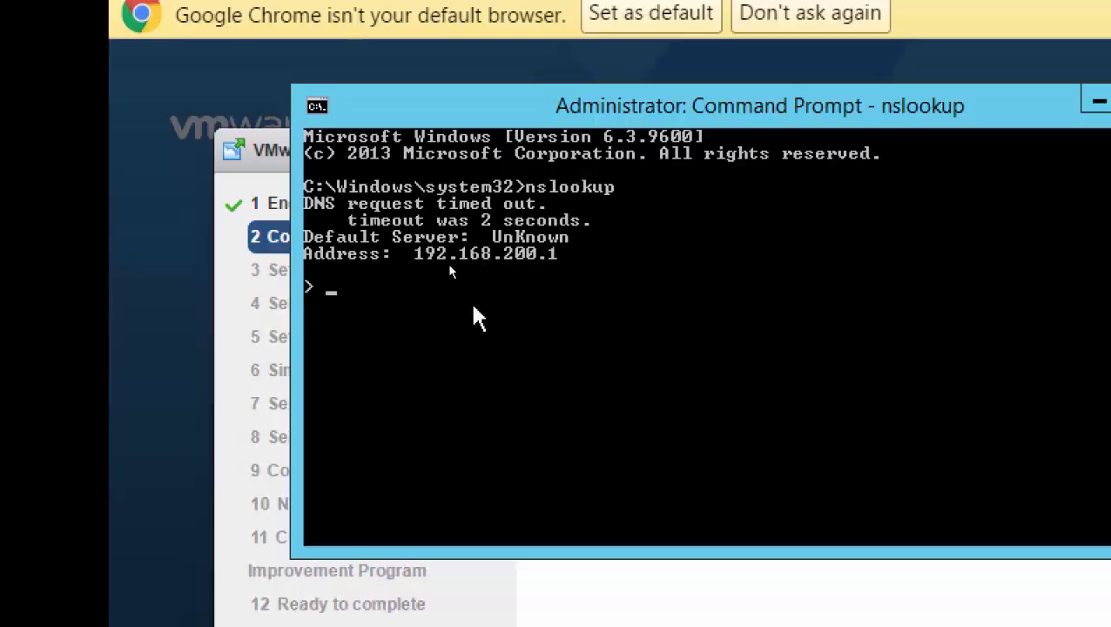
key("ctrl+c")
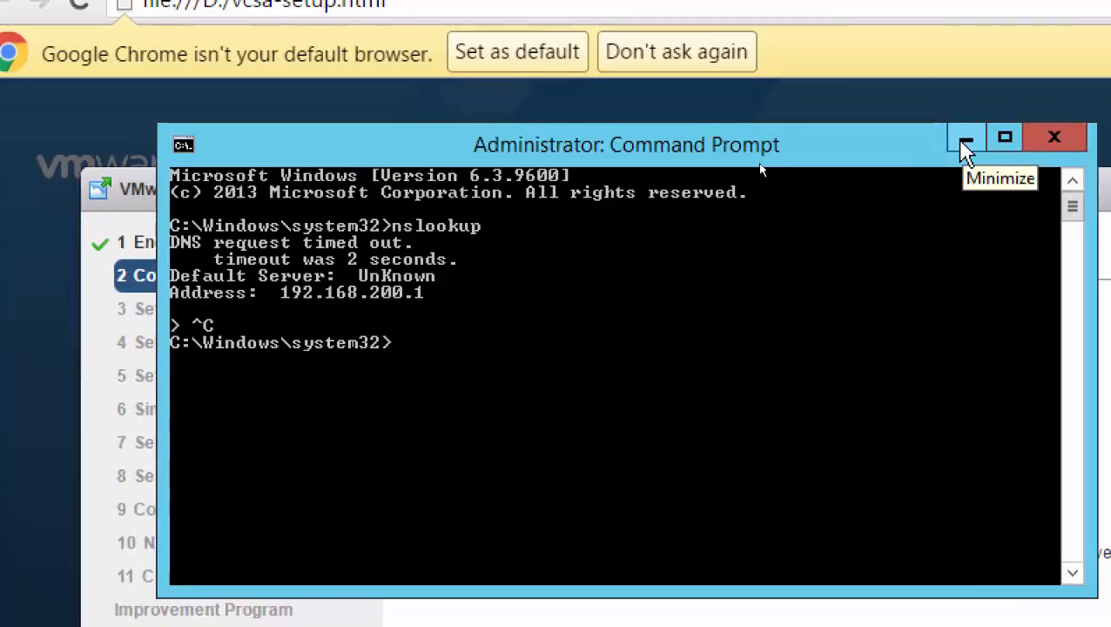
left_click(965, 142)
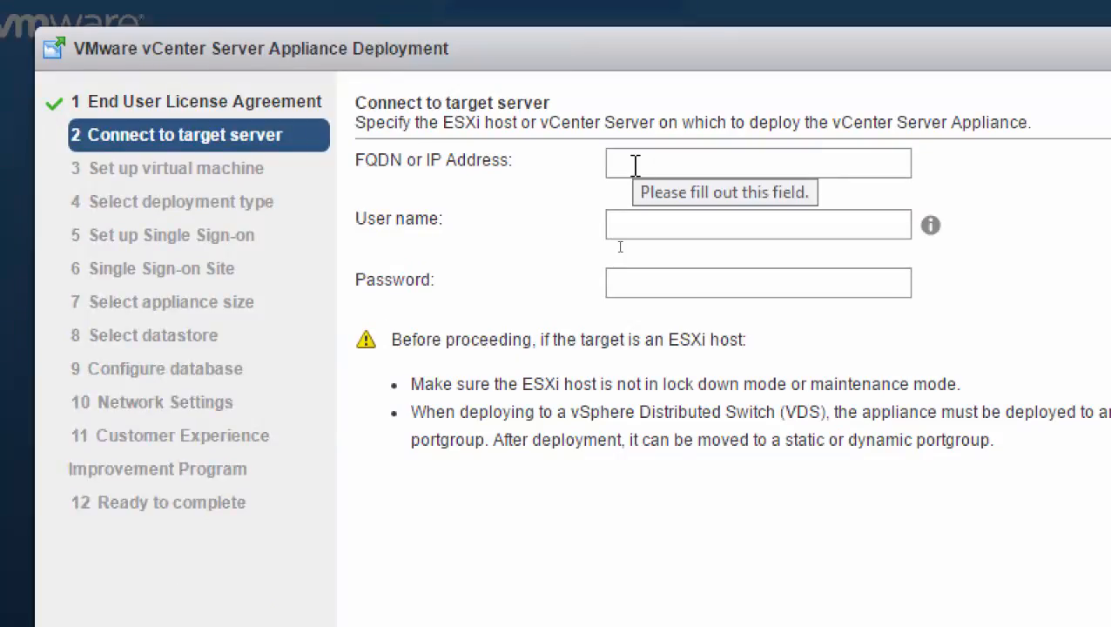
Set the target server's FQDN or IP address to 192.168.200.5.
type("19")
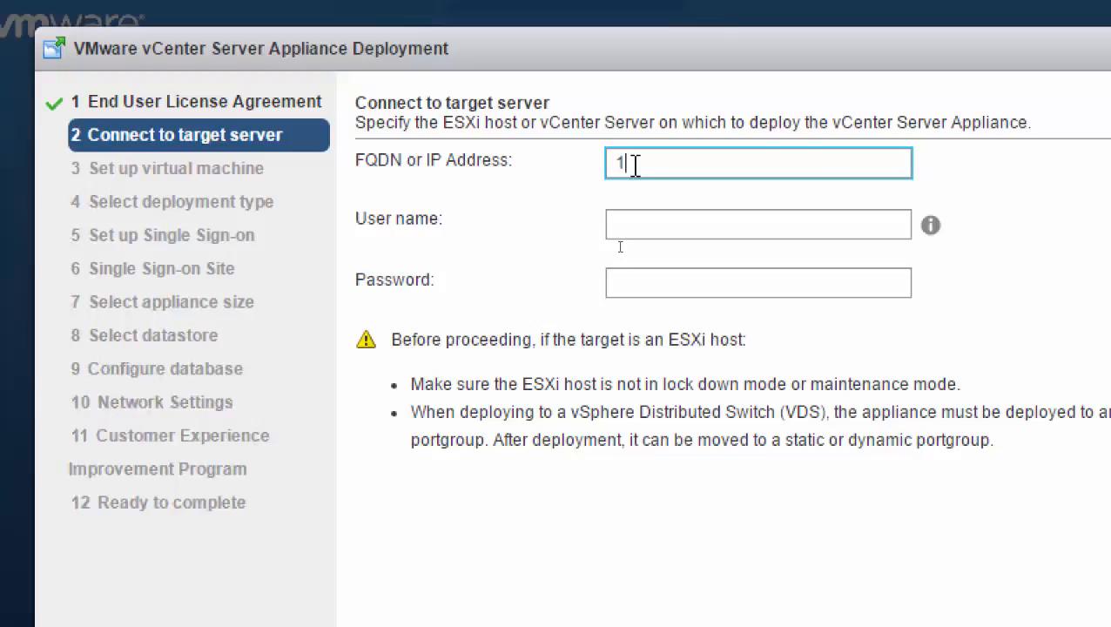
type("2.")
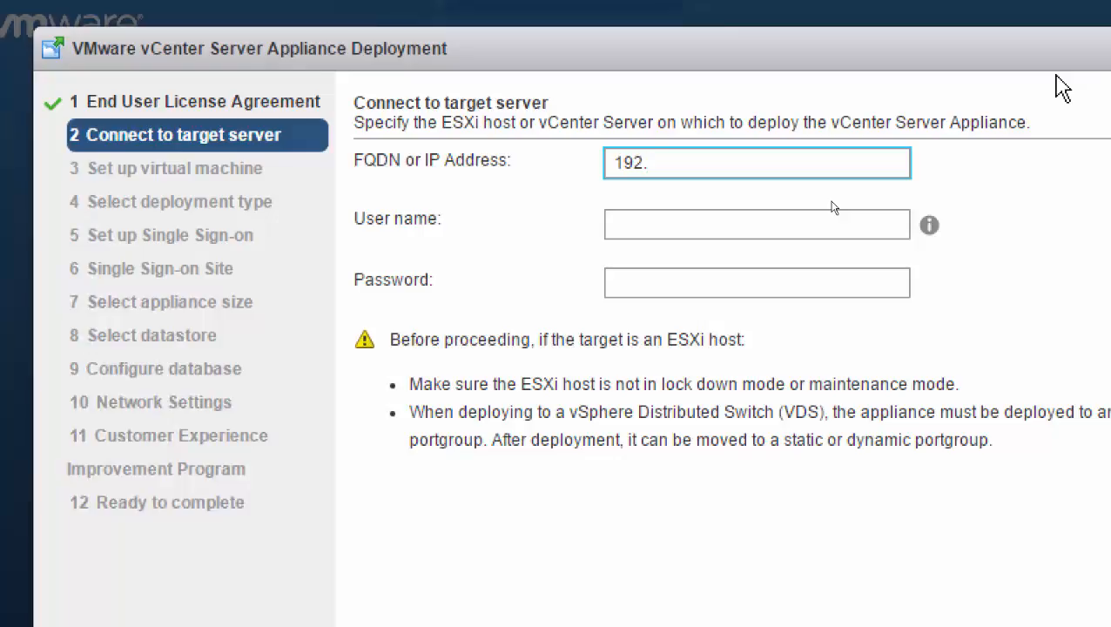
type("168.200")
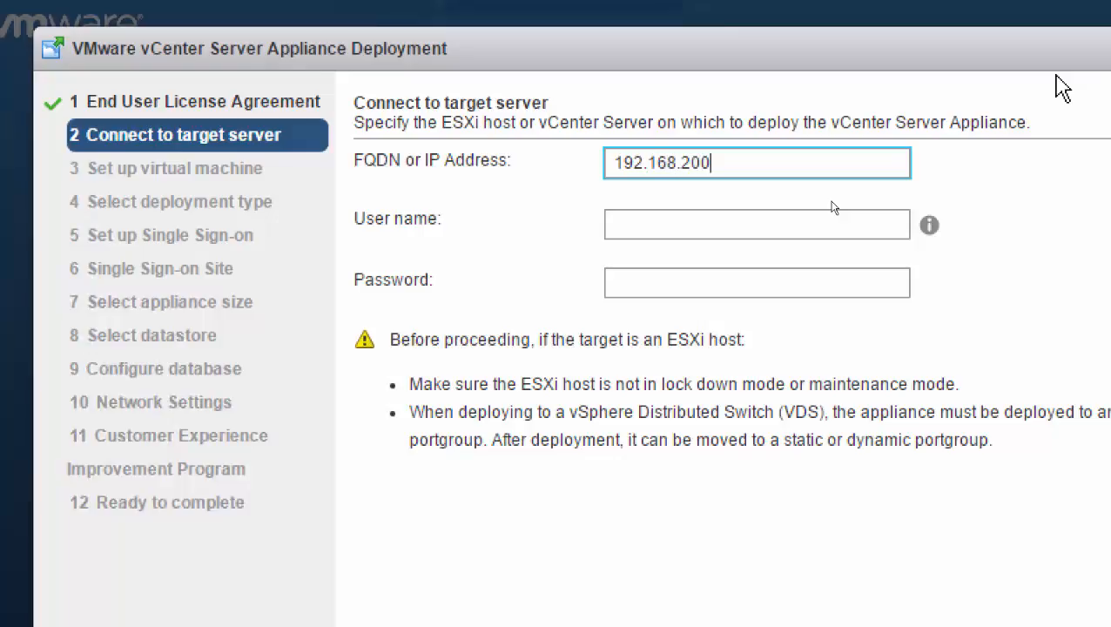
type(".5")
key("Tab")
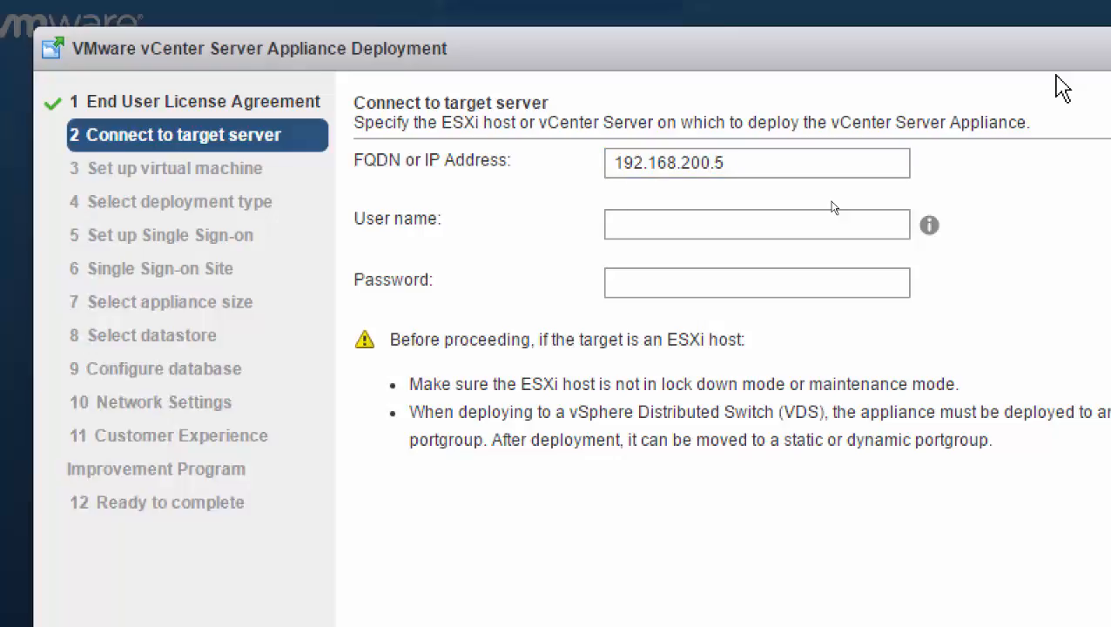
Enter root and the account password for the target server, then proceed with the connection.
type("root")
key("Tab")
type("•••")
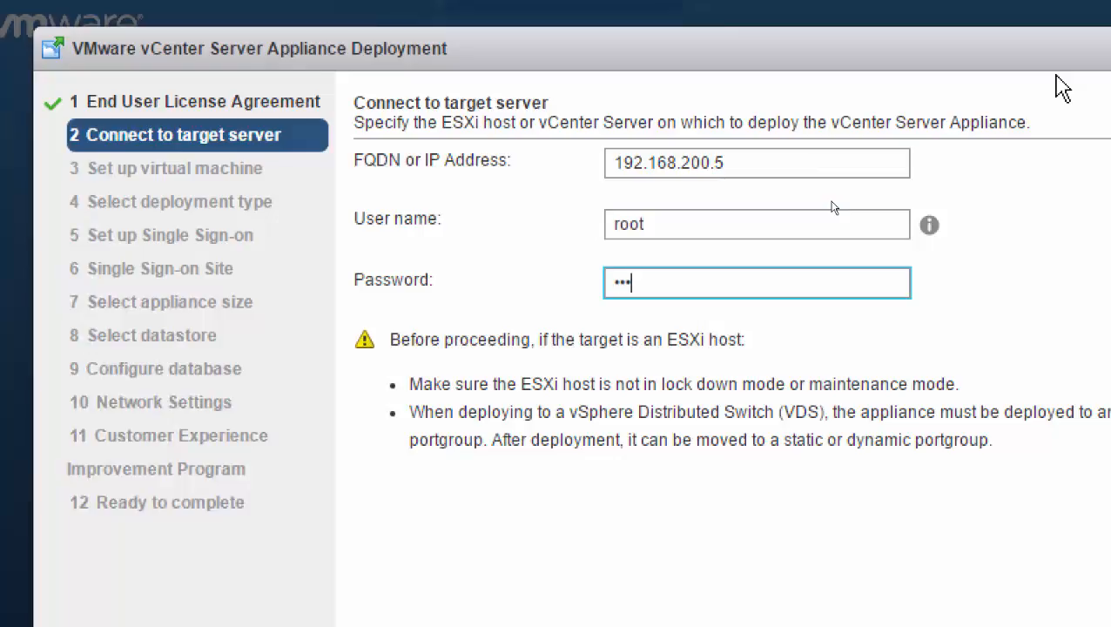
type("••••••")
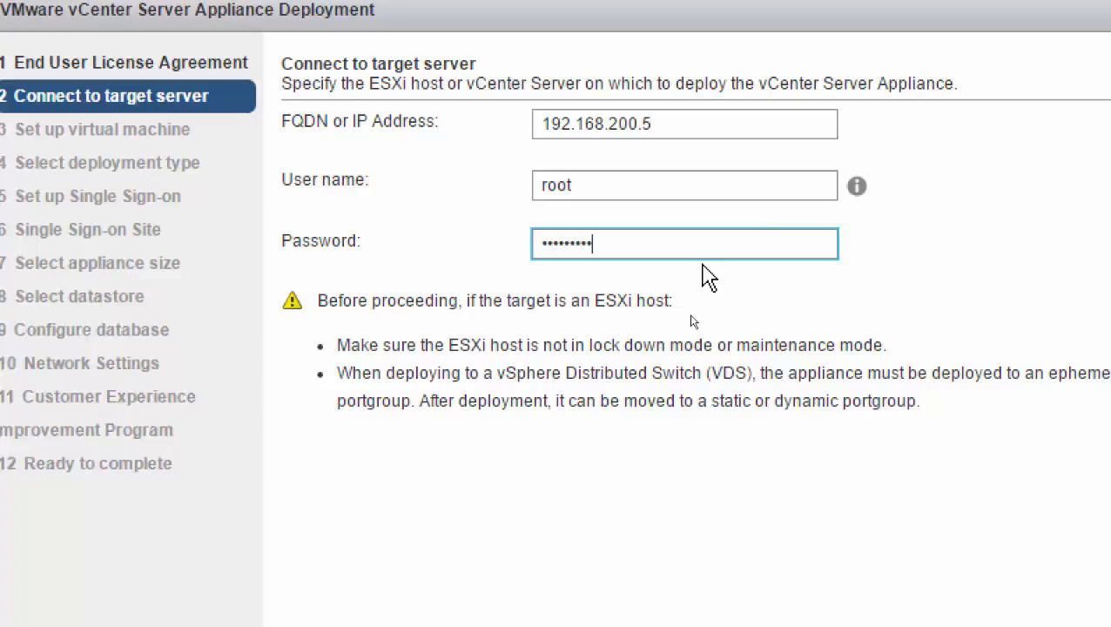
left_click(674, 127)
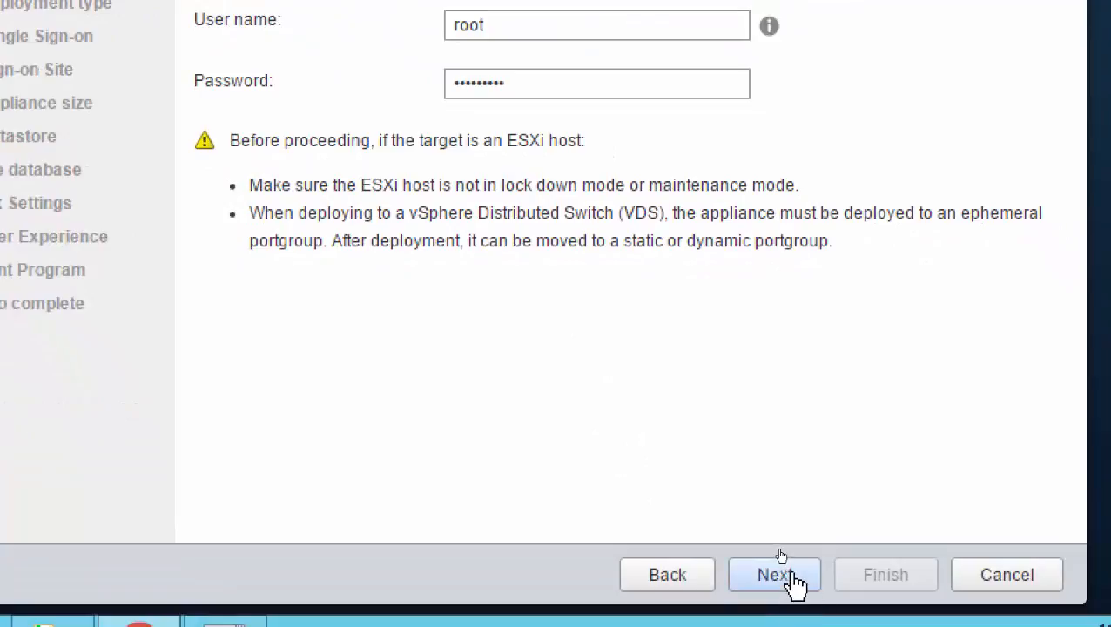
left_click(793, 574)
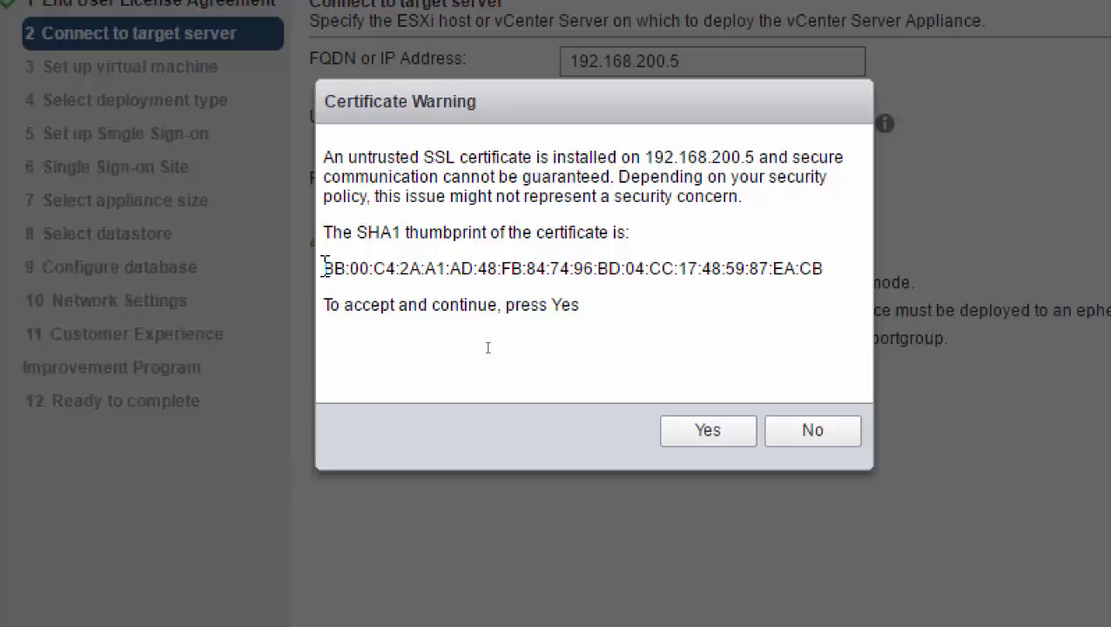
Highlight the beginning of the certificate's SHA1 thumbprint and try to switch to the VMware ESXi 6-ESXi02 virtual machine.
left_click_drag(331, 268, 374, 268)
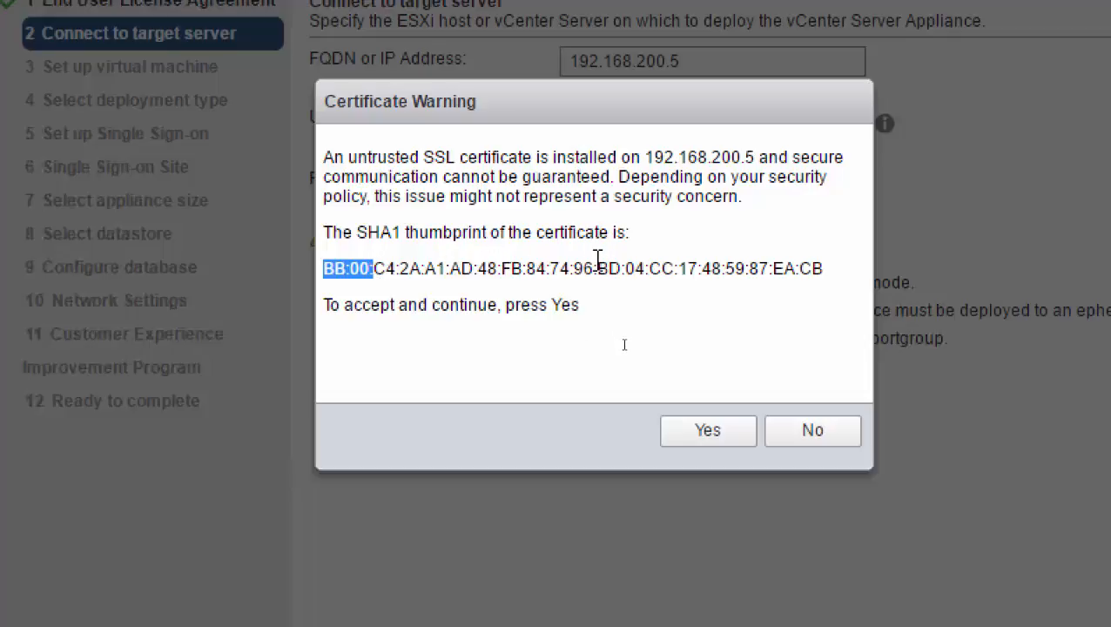
left_click_drag(374, 268, 399, 269)
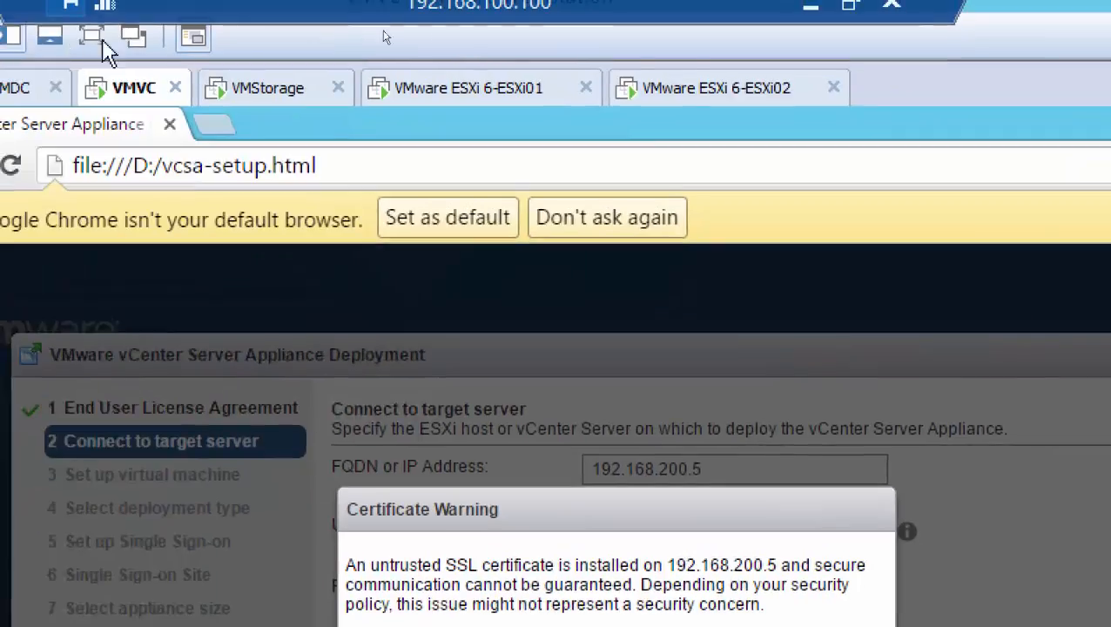
left_click(730, 90)
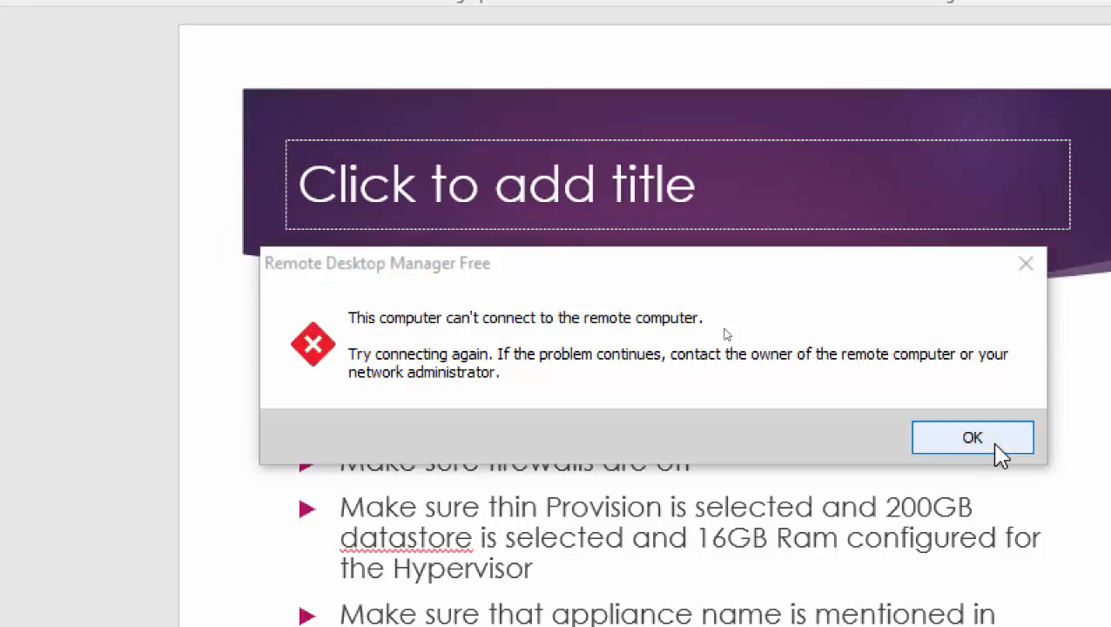
Dismiss the remote connection error, minimize the disconnected session, and return to the 192.168.100.100 remote session.
left_click(999, 453)
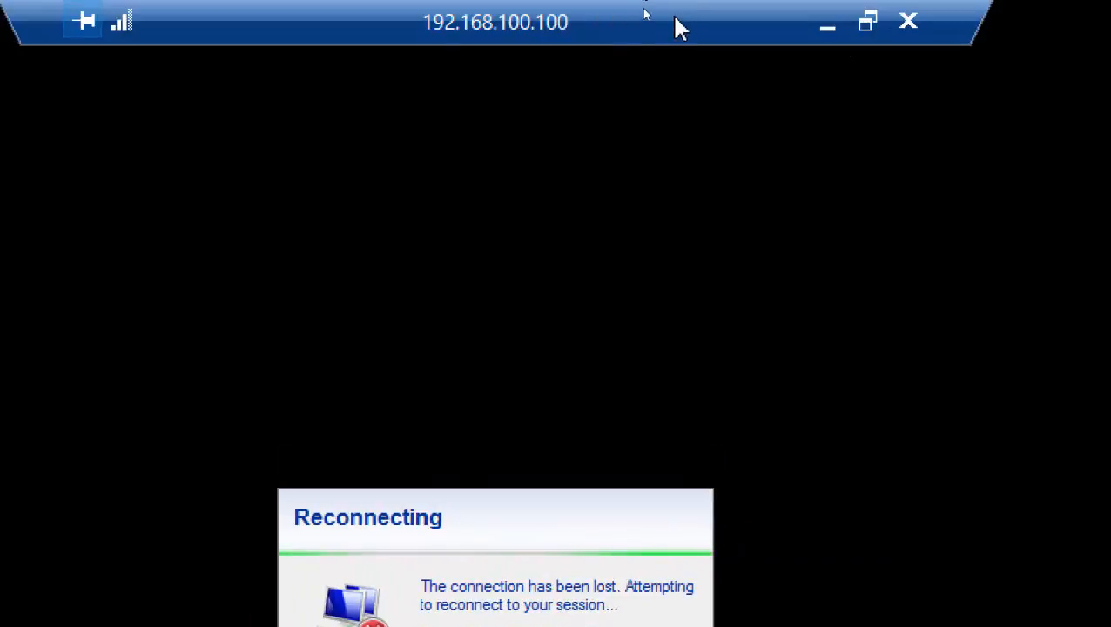
left_click(828, 33)
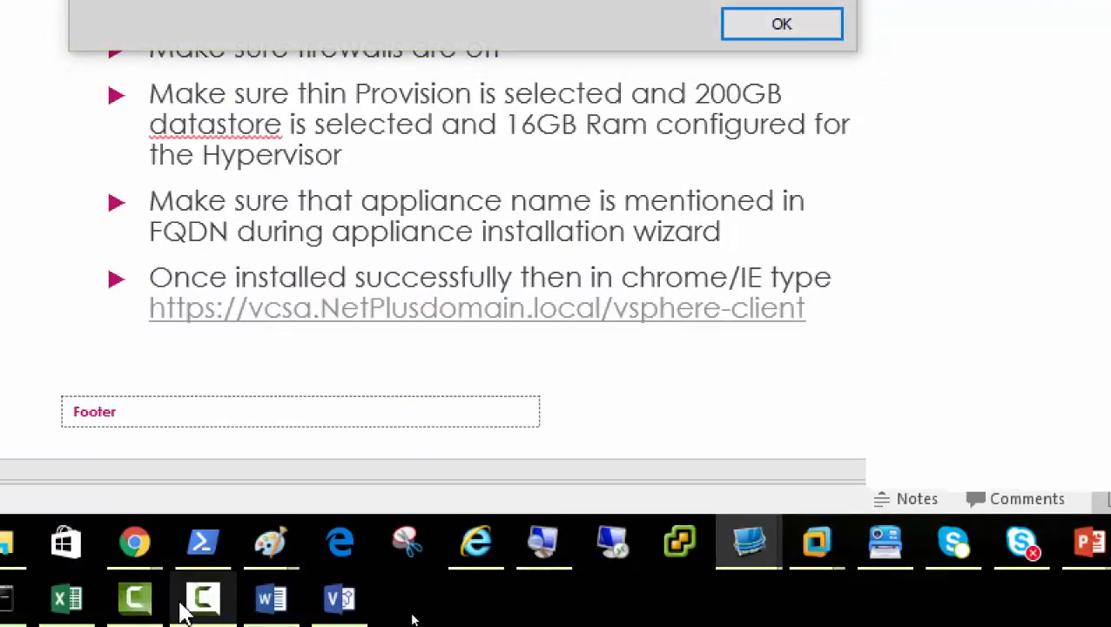
left_click(765, 538)
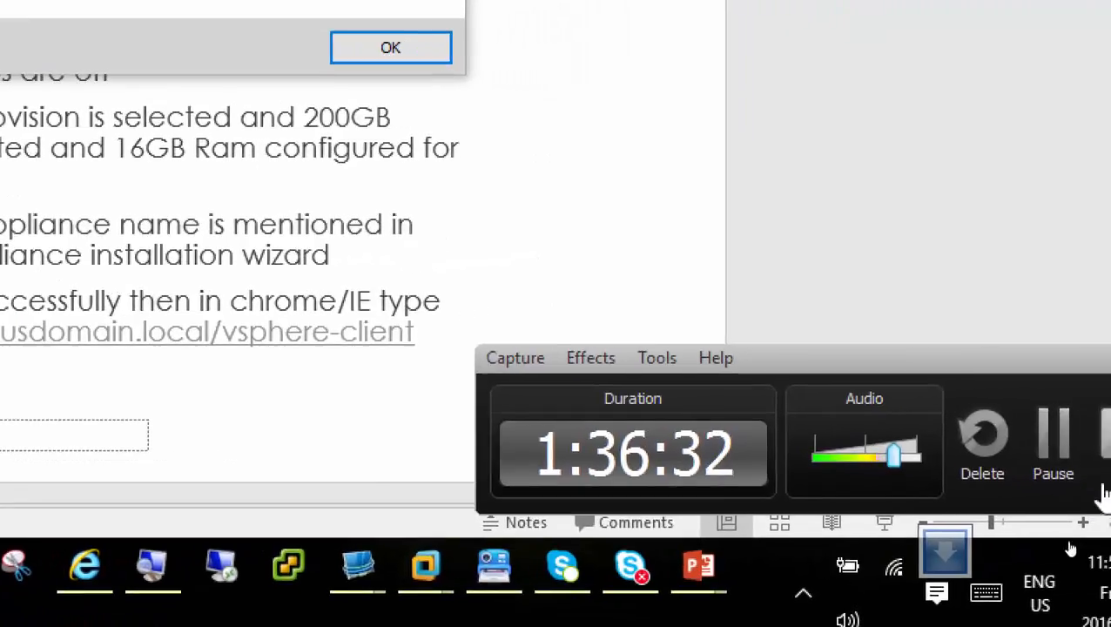
left_click(1057, 461)
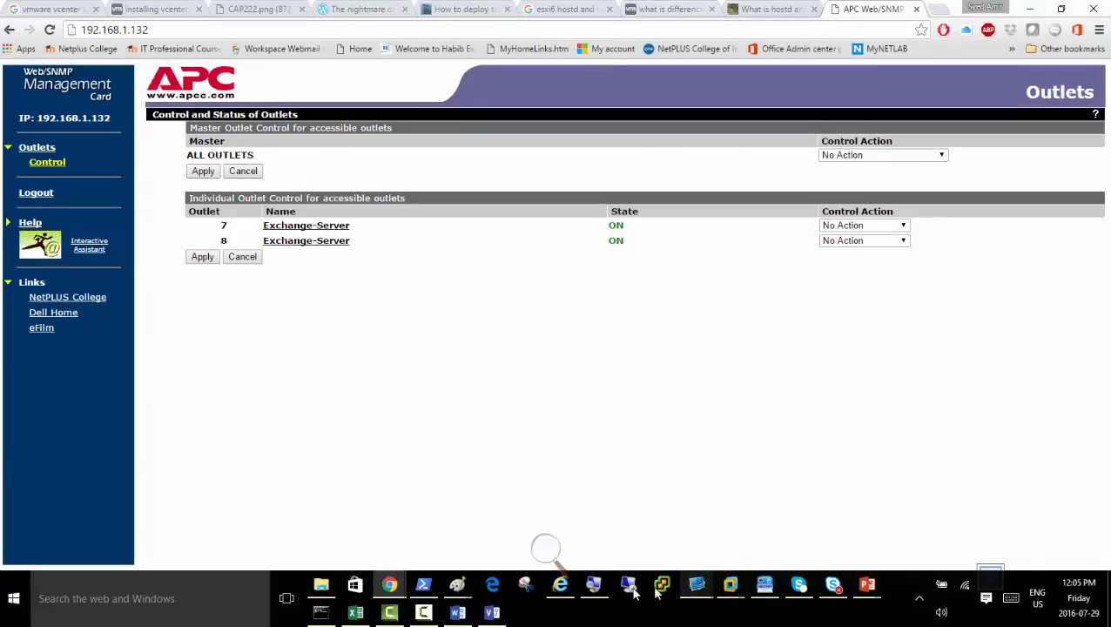
mouse_move(697, 588)
left_click(751, 533)
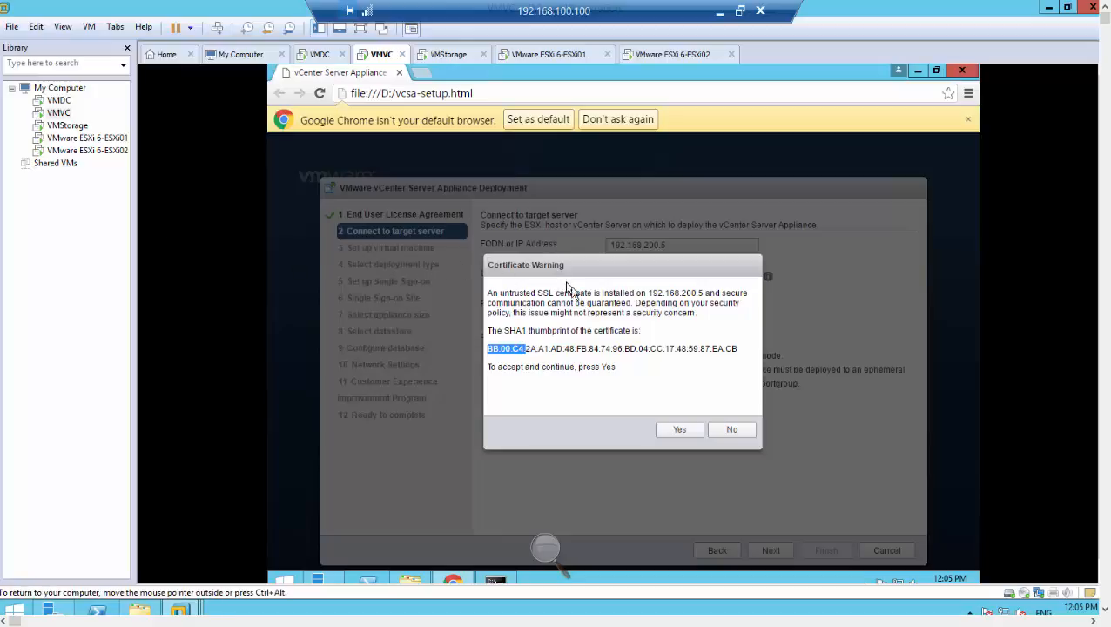
Switch to the VMware ESXi 6-ESXi02 console and log in to its system customization as root with the account password.
left_click(545, 548)
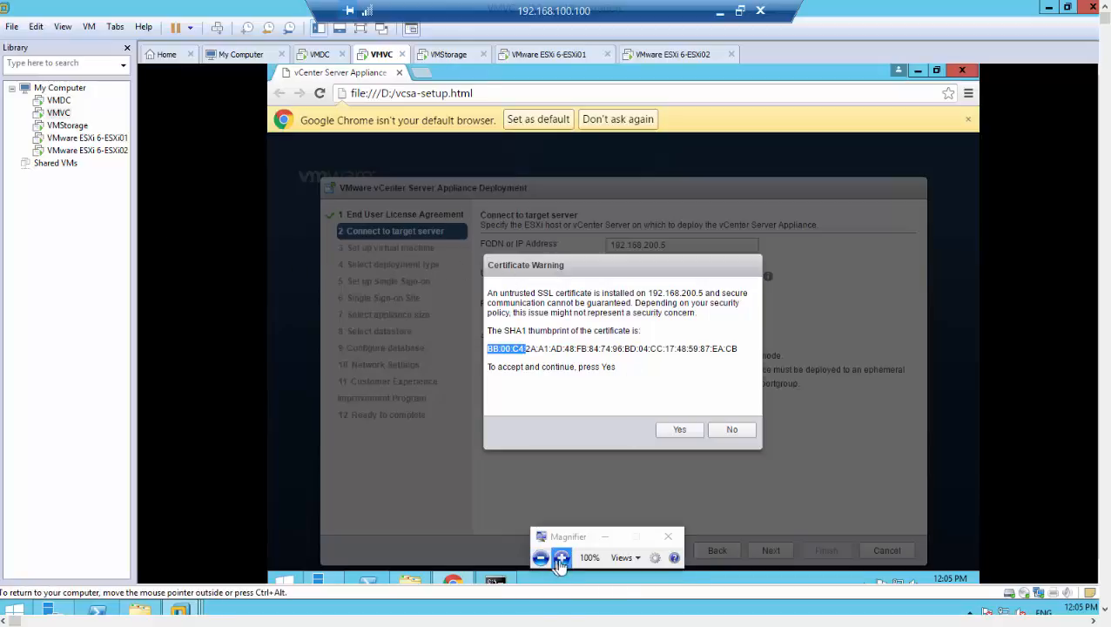
left_click(562, 557)
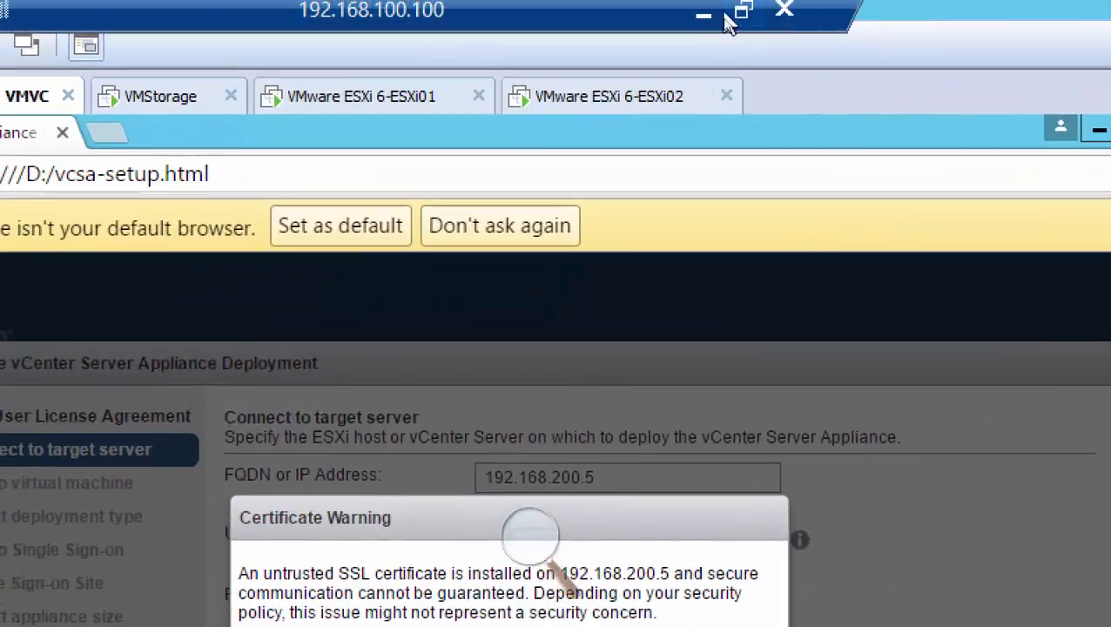
left_click(633, 103)
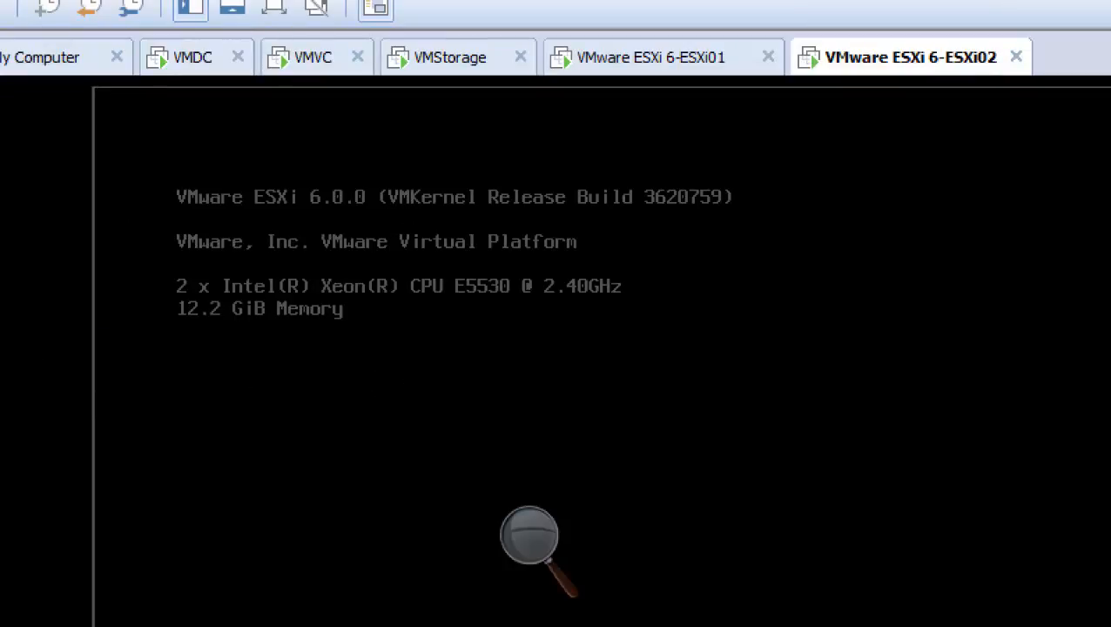
key("F2")
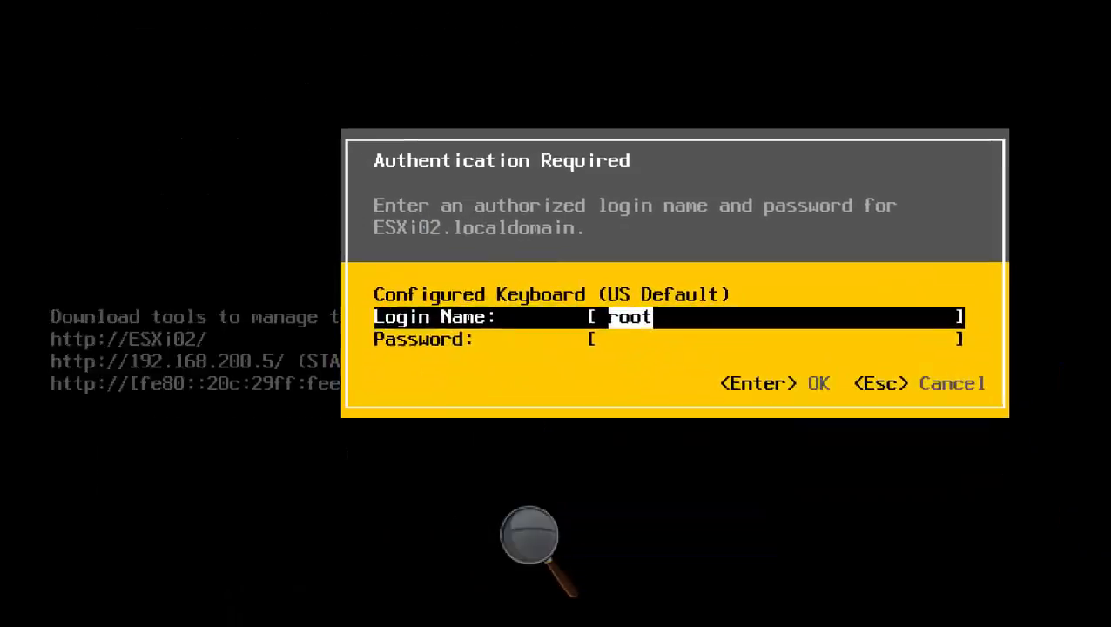
key("Tab")
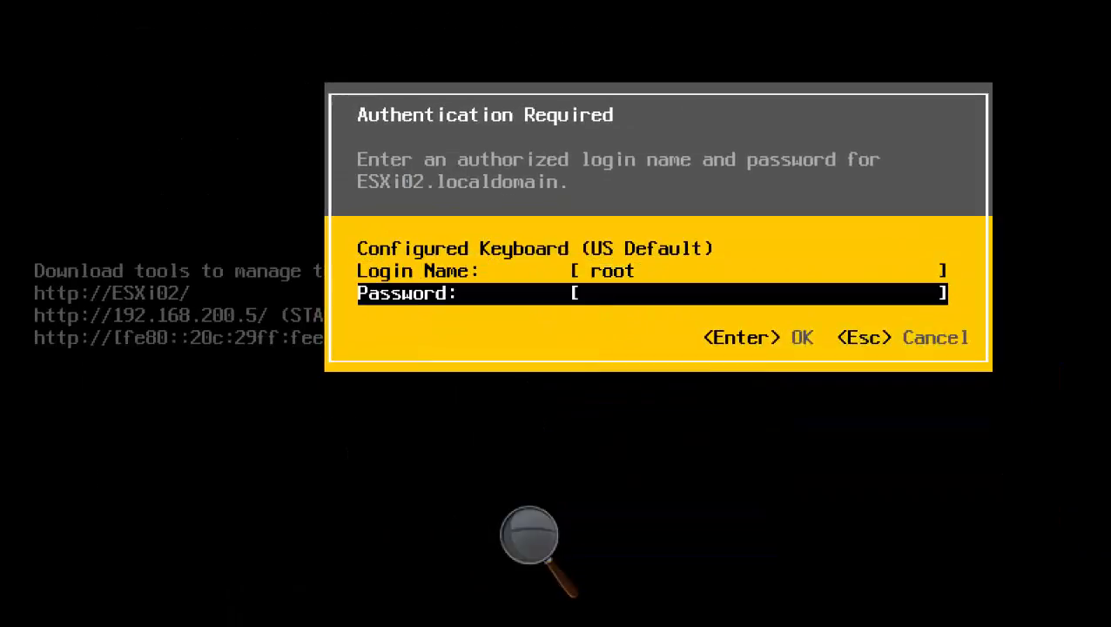
type("*********")
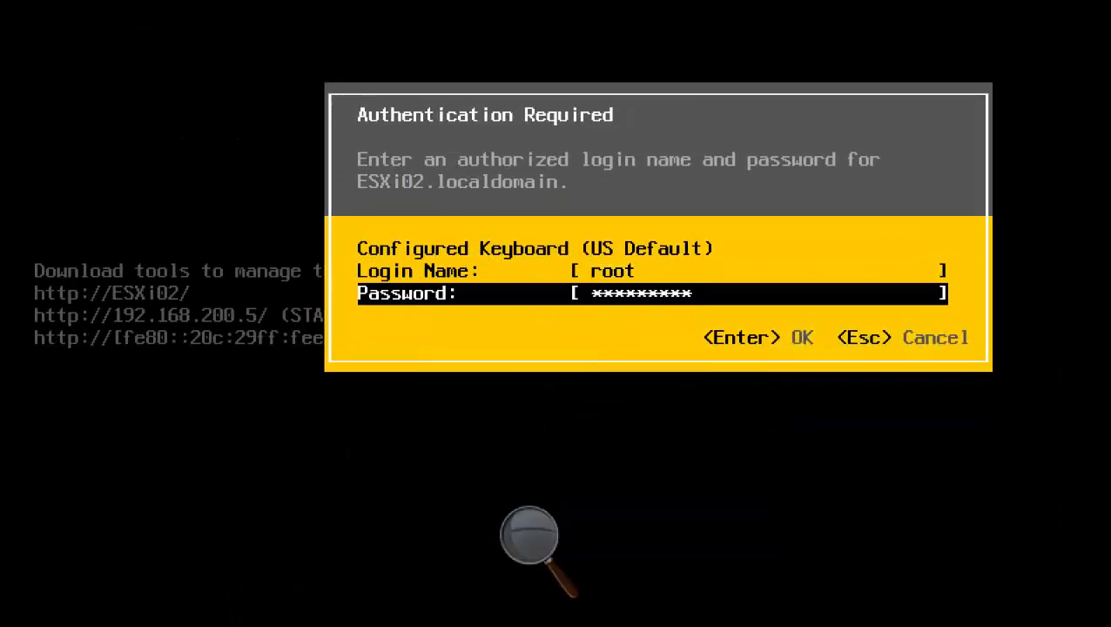
key("Return")
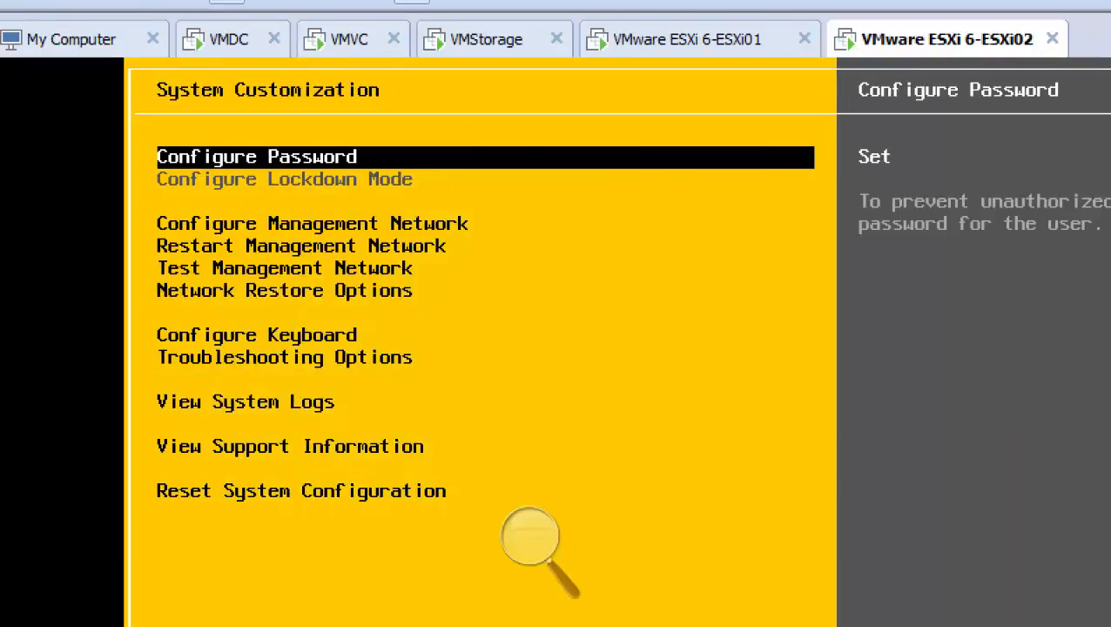
Find the View Support Information entry in ESXi02's System Customization and compare its SSL SHA1 thumbprint with the certificate warning.
key("Down")
key("Down")
key("Down")
key("Down")
key("Down")
key("Down")
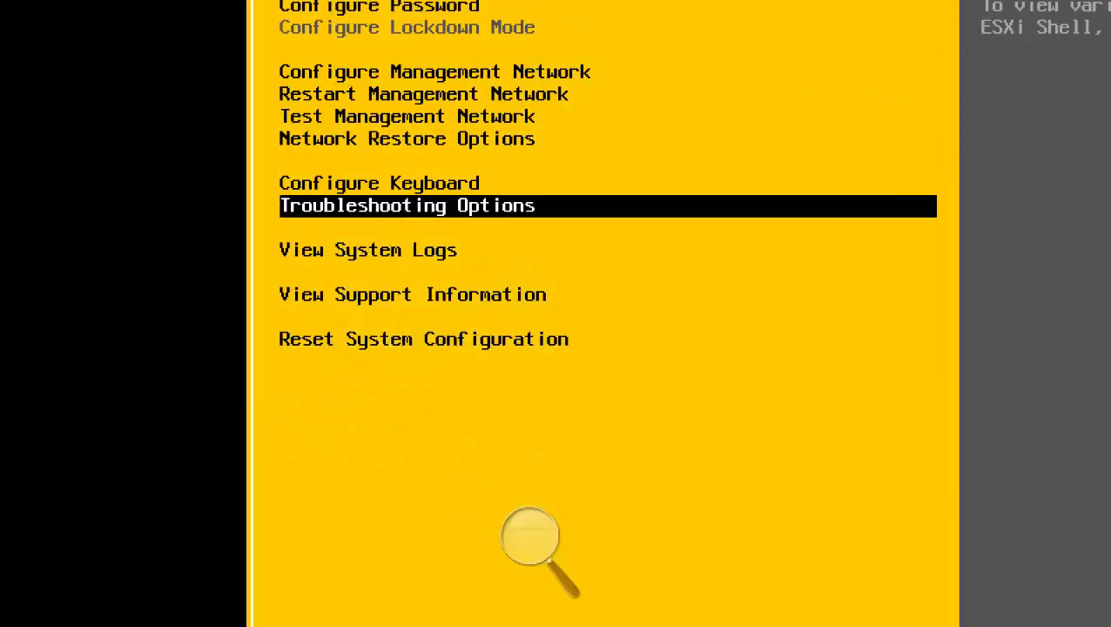
key("Up")
key("Up")
key("Up")
key("Up")
key("Up")
key("Up")
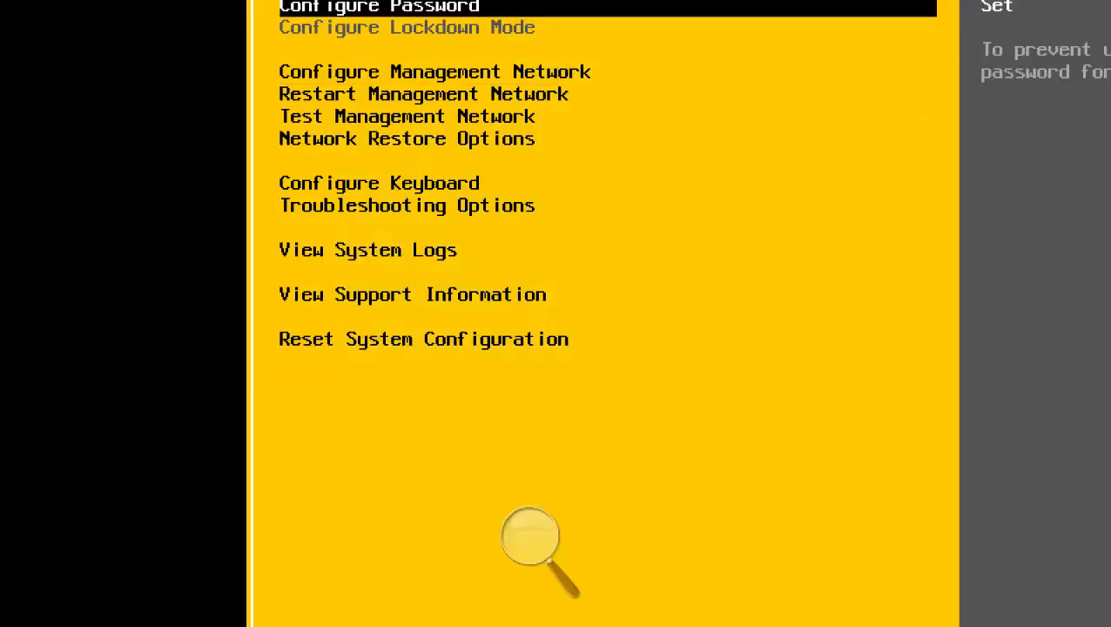
key("Down")
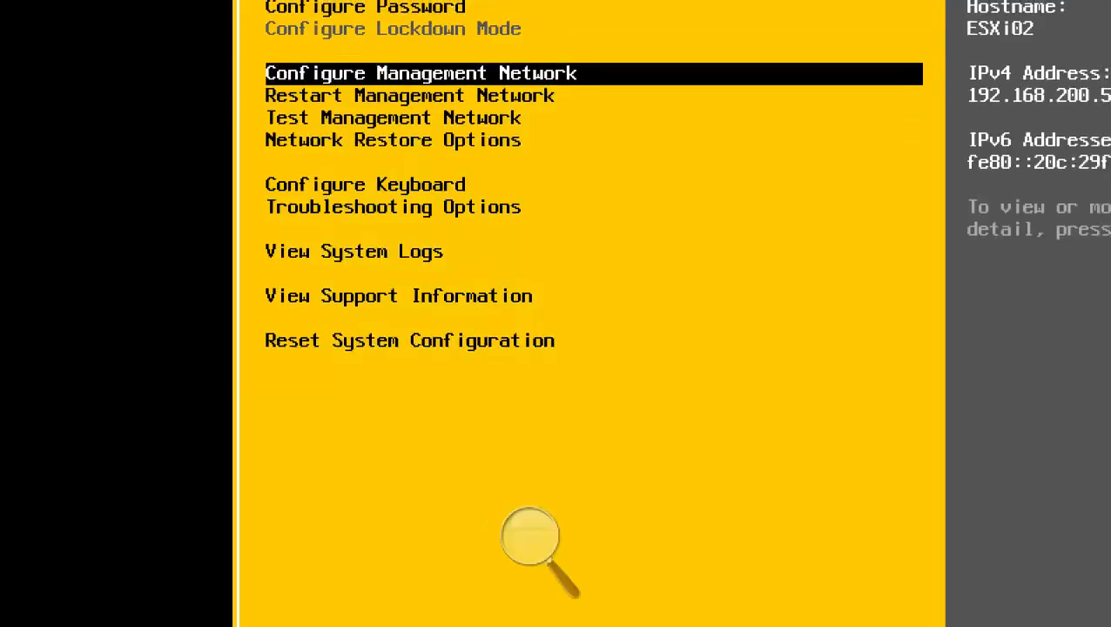
key("Down")
key("Down")
key("Down")
key("Down")
key("Down")
key("Down")
key("Down")
key("Down")
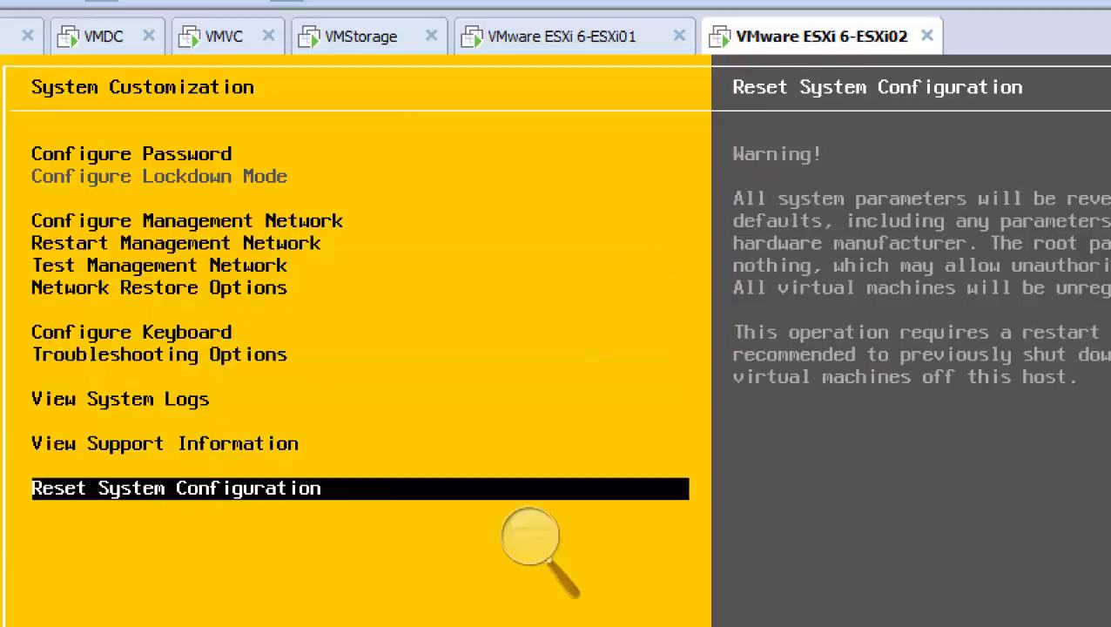
key("Up")
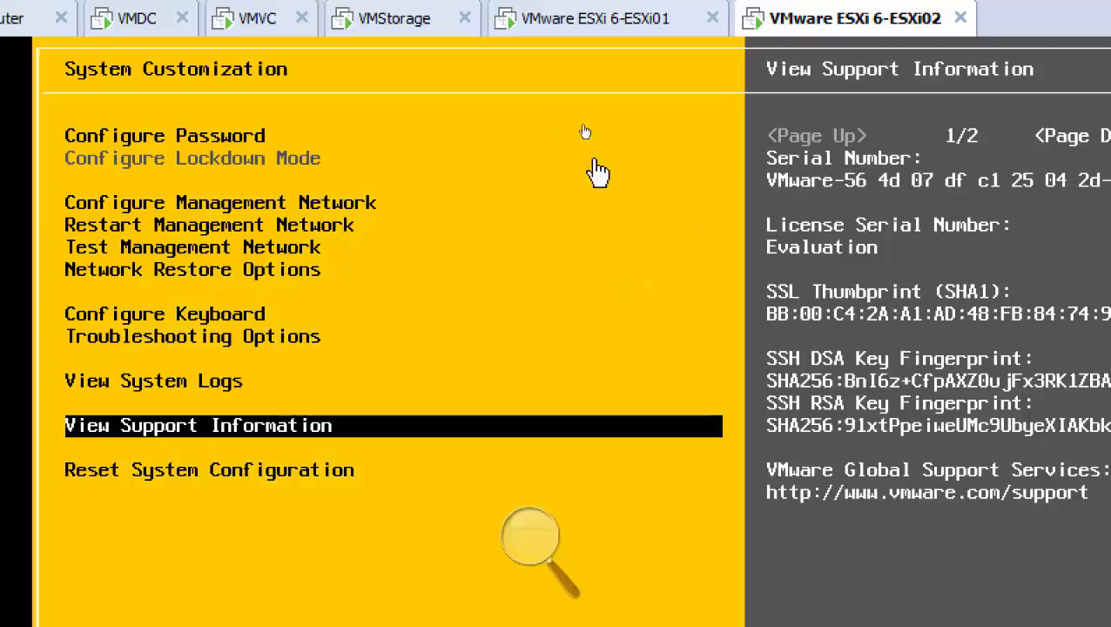
Return to VMVC, accept the target host's certificate, and continue to the virtual machine setup page.
left_click(248, 27)
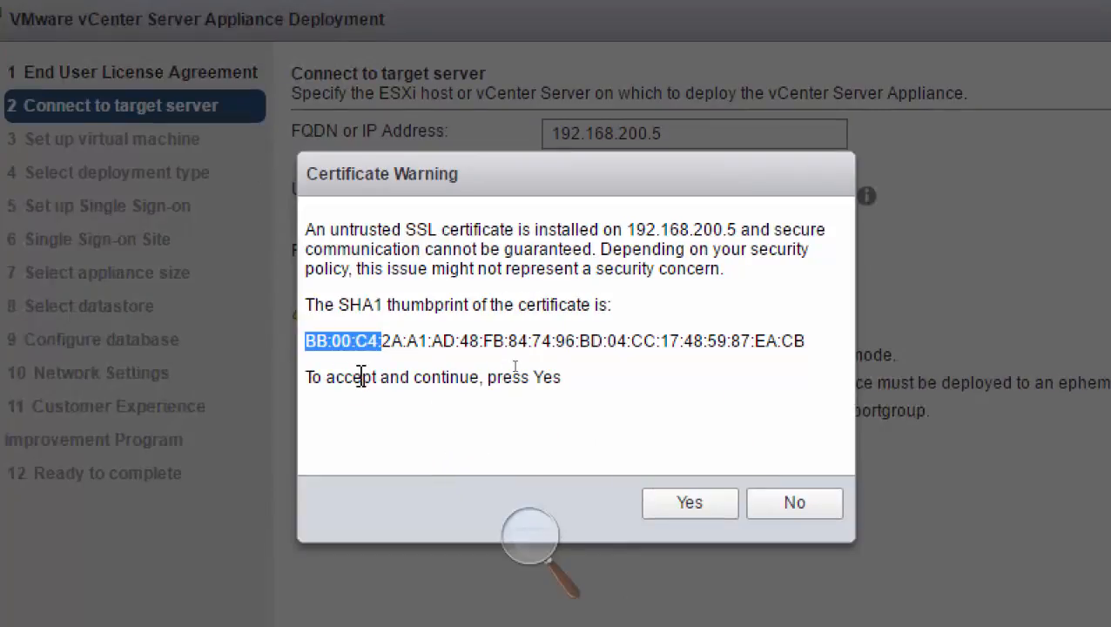
left_click(677, 505)
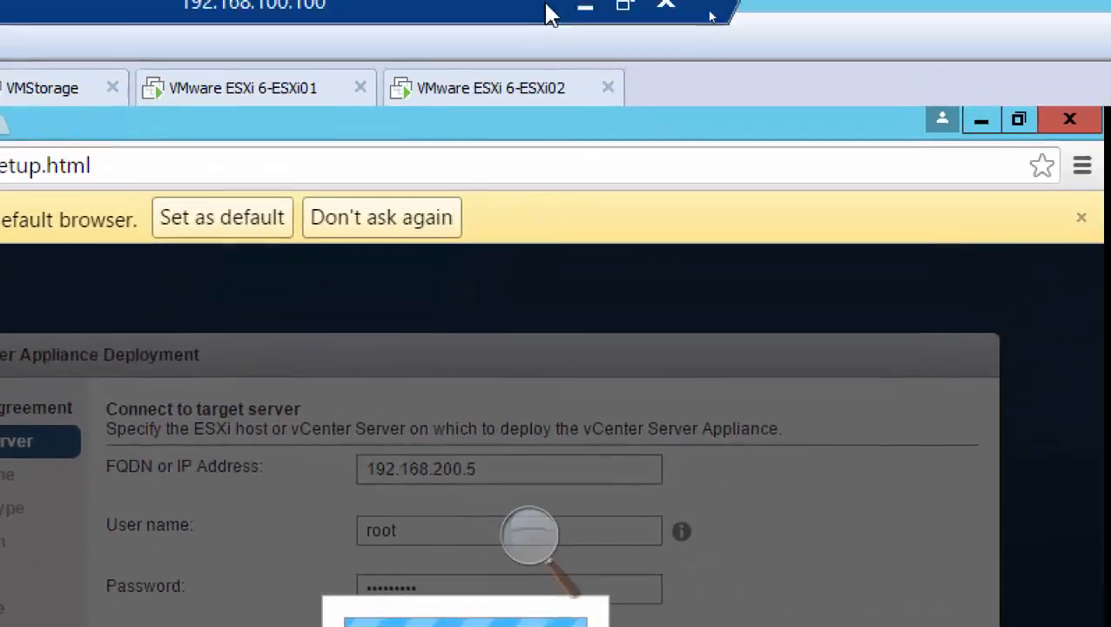
left_click(482, 102)
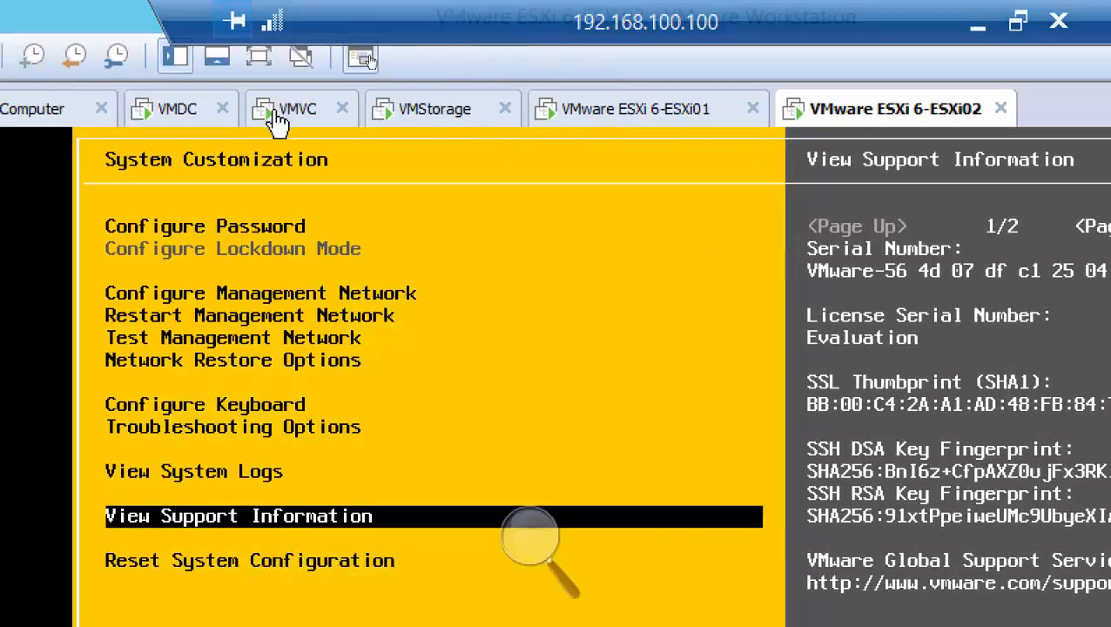
left_click(304, 128)
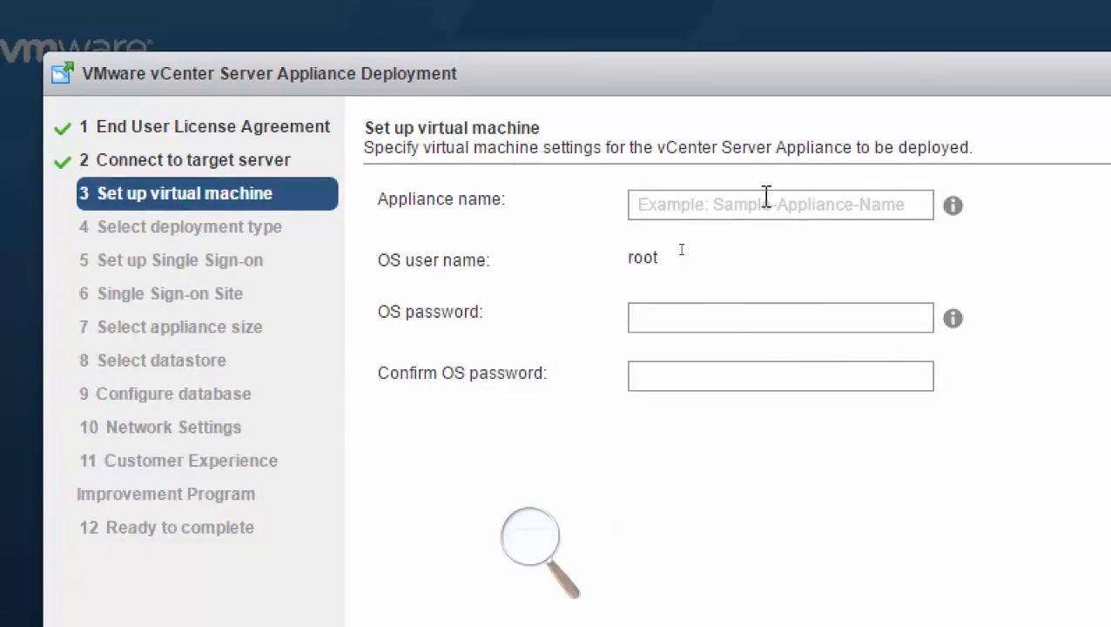
Name the appliance VCSA and enter an OS password for its root user that meets the requirements.
left_click(770, 205)
type("VCSA")
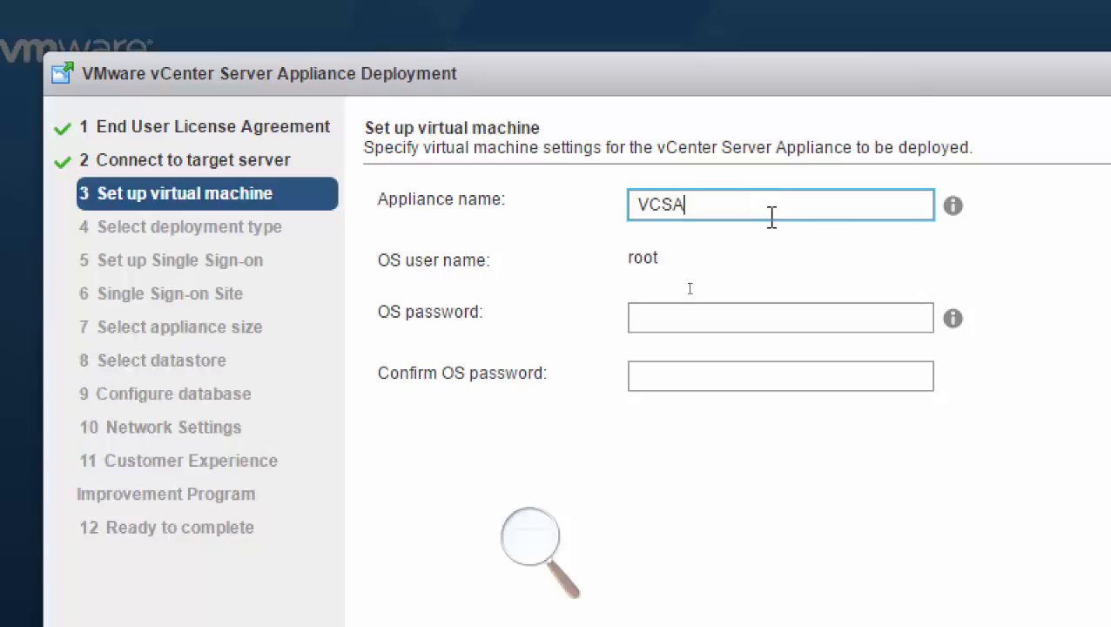
left_click(735, 314)
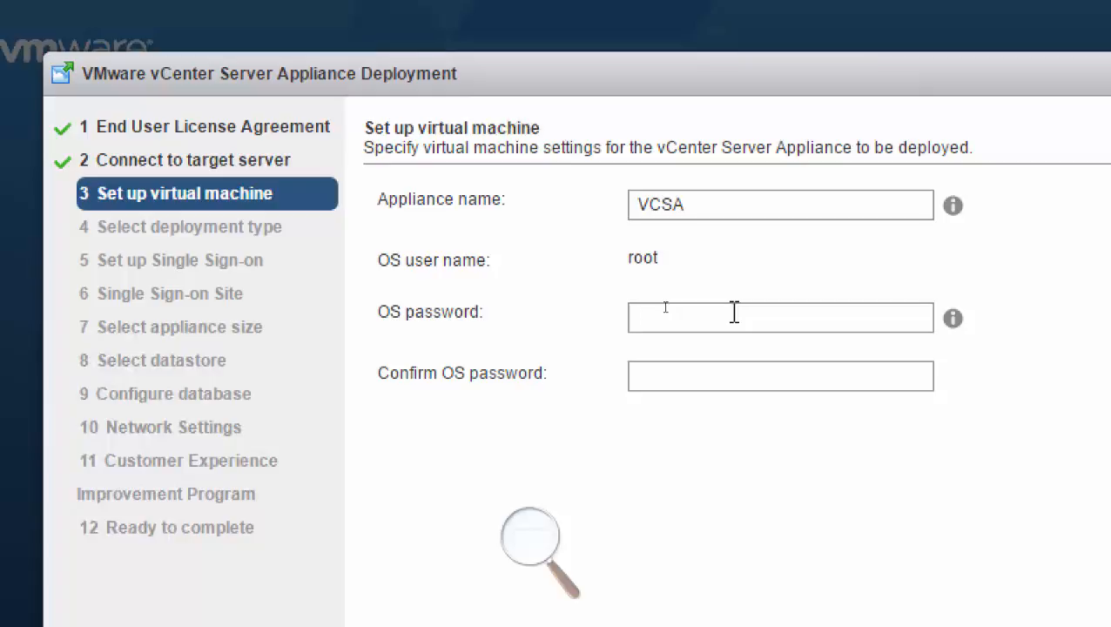
type("VMware123")
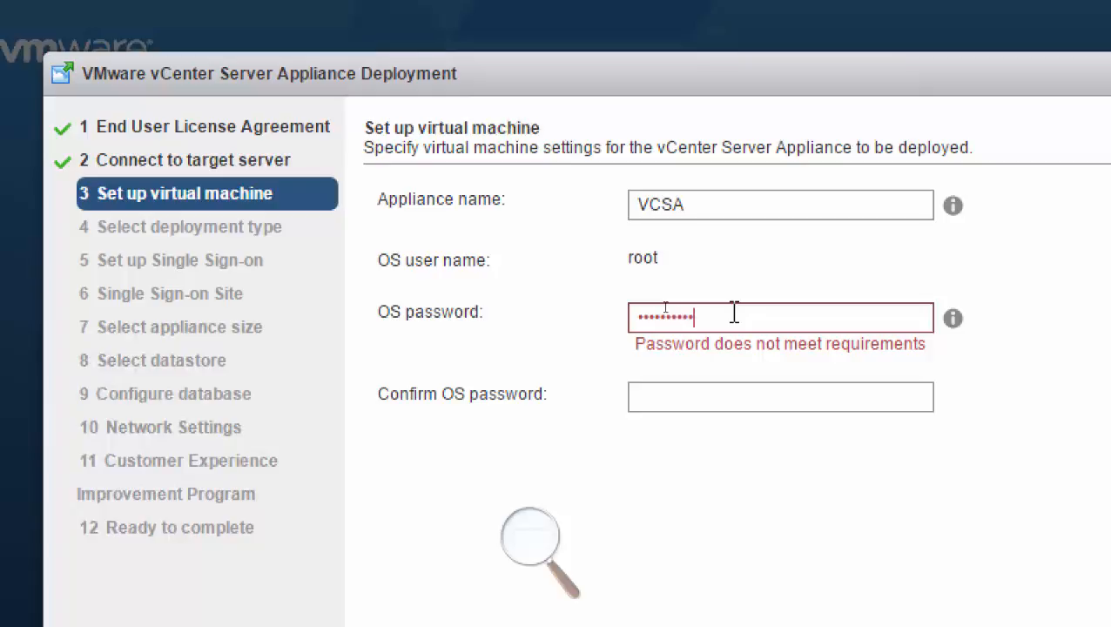
type("!@#")
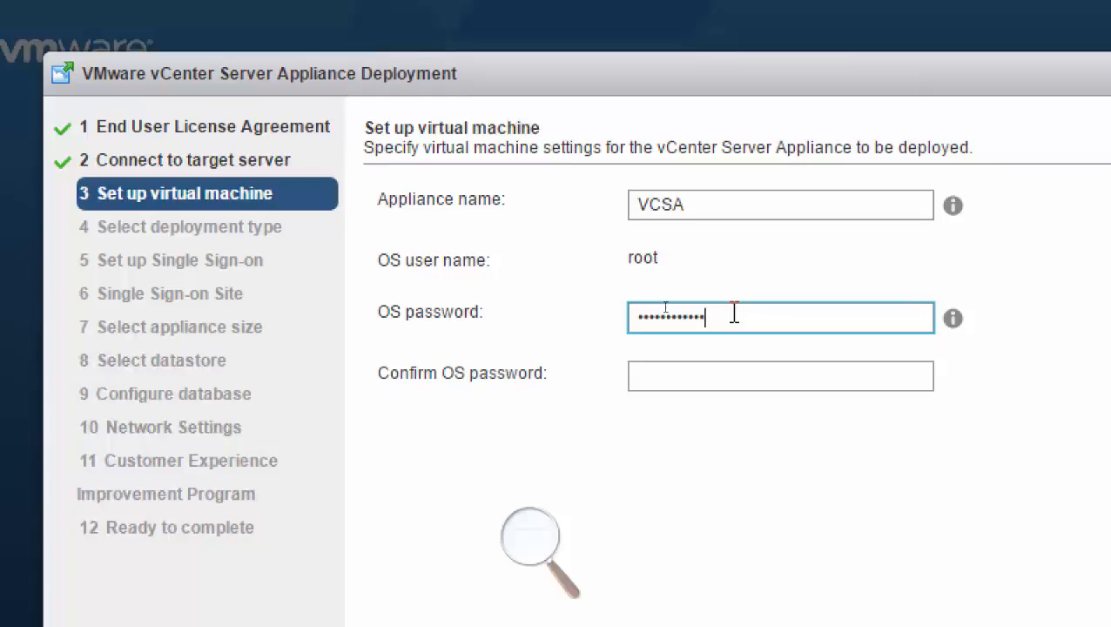
Confirm the OS password for the appliance's root user and continue to the deployment type page.
key("Tab")
type("VMware")
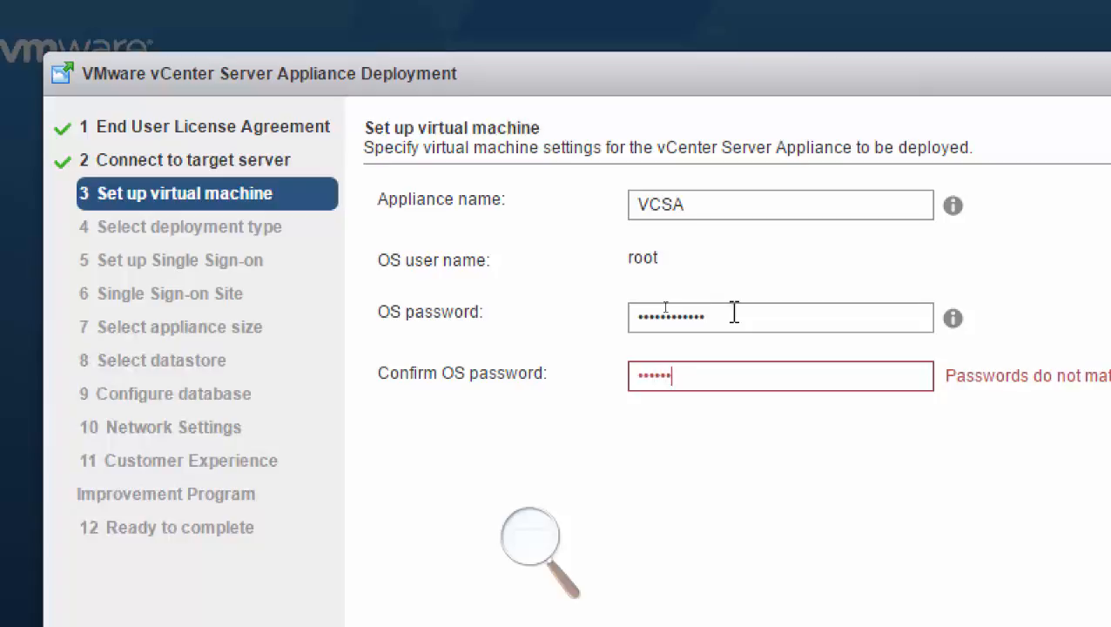
key("BackSpace")
key("BackSpace")
key("BackSpace")
key("BackSpace")
key("BackSpace")
key("BackSpace")
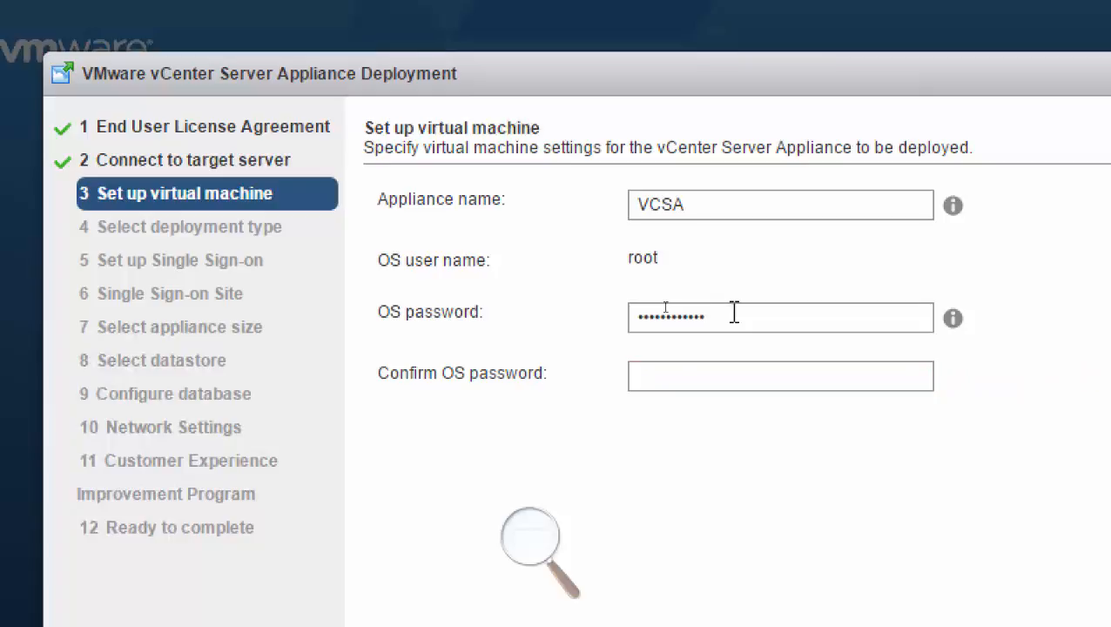
type("VMware123!")
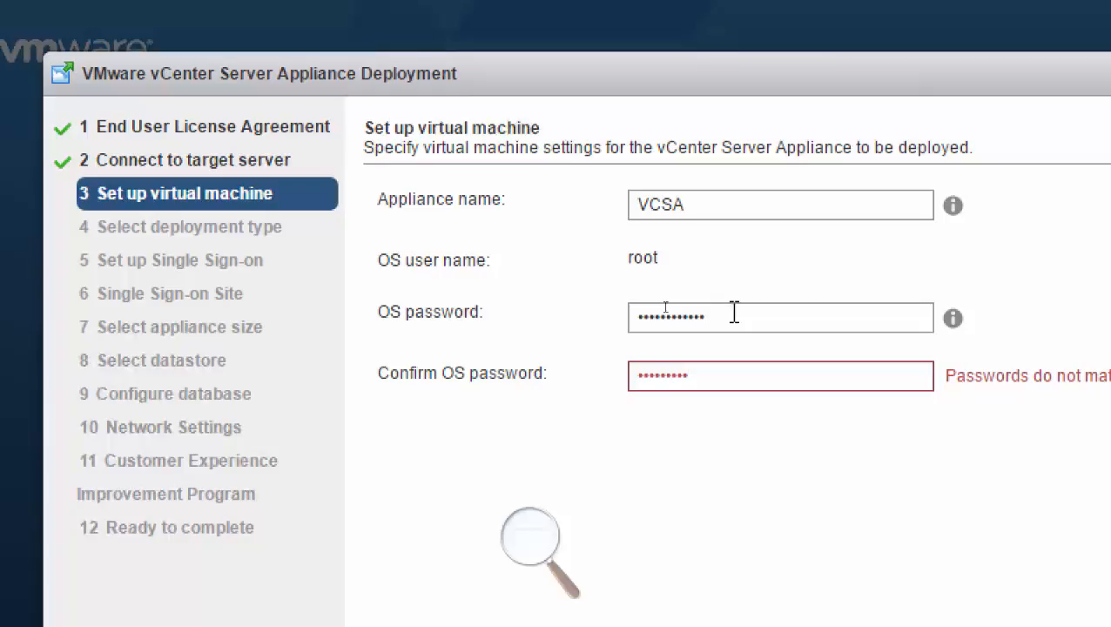
type("***")
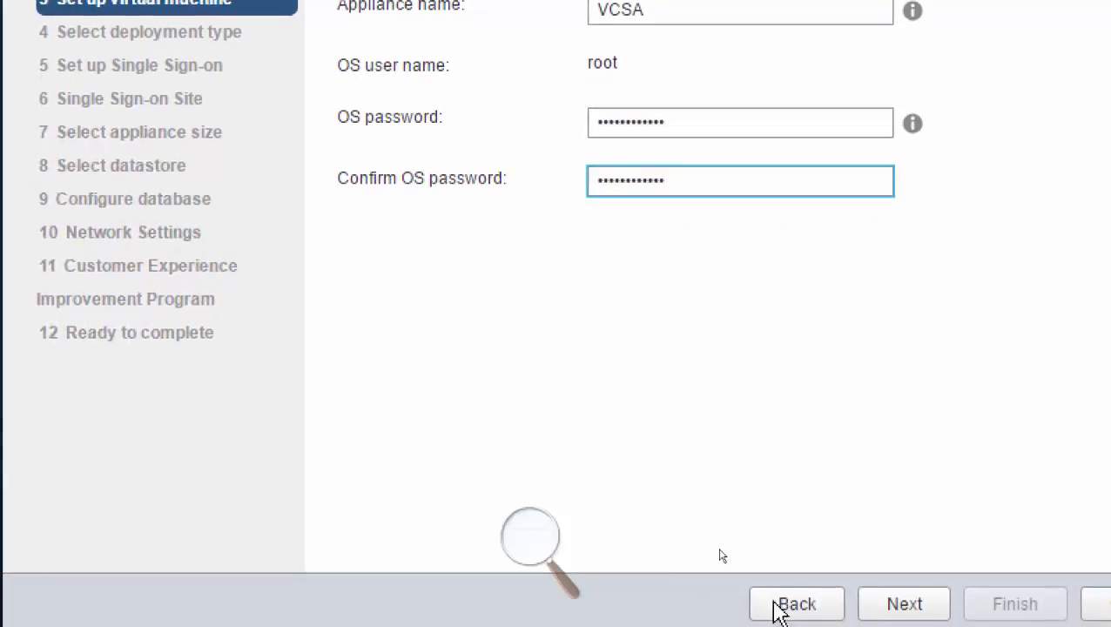
left_click(926, 613)
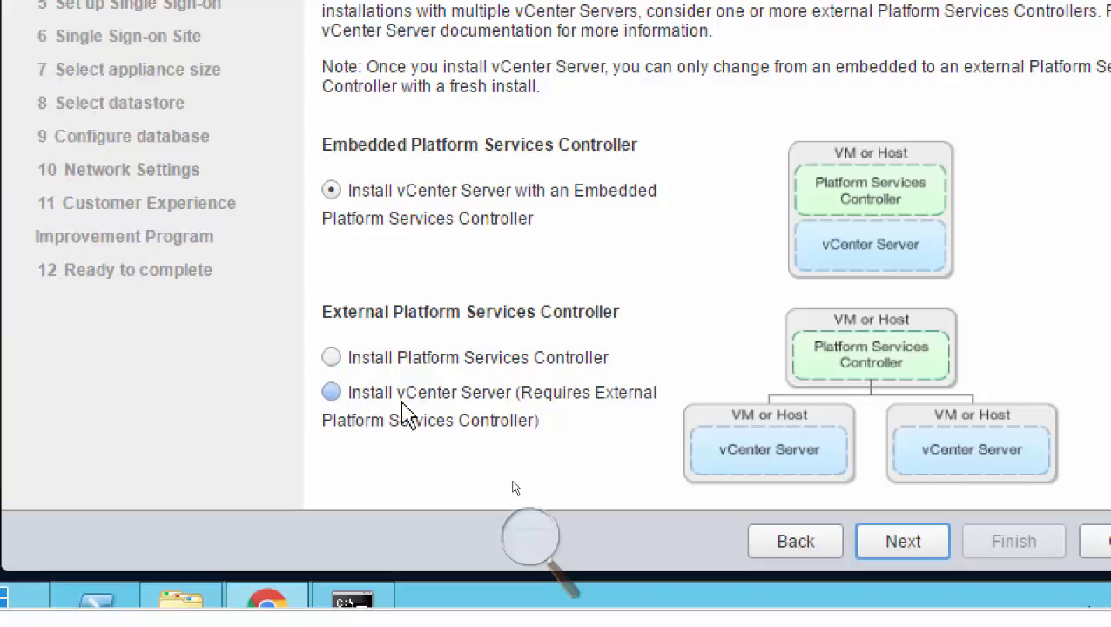
left_click(610, 403)
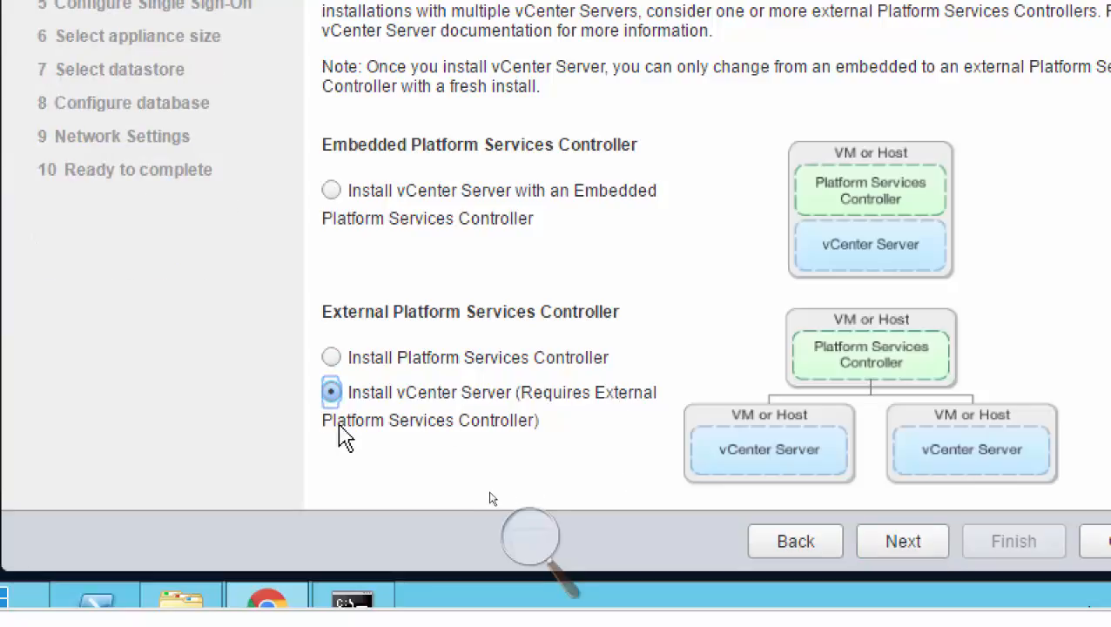
left_click(433, 366)
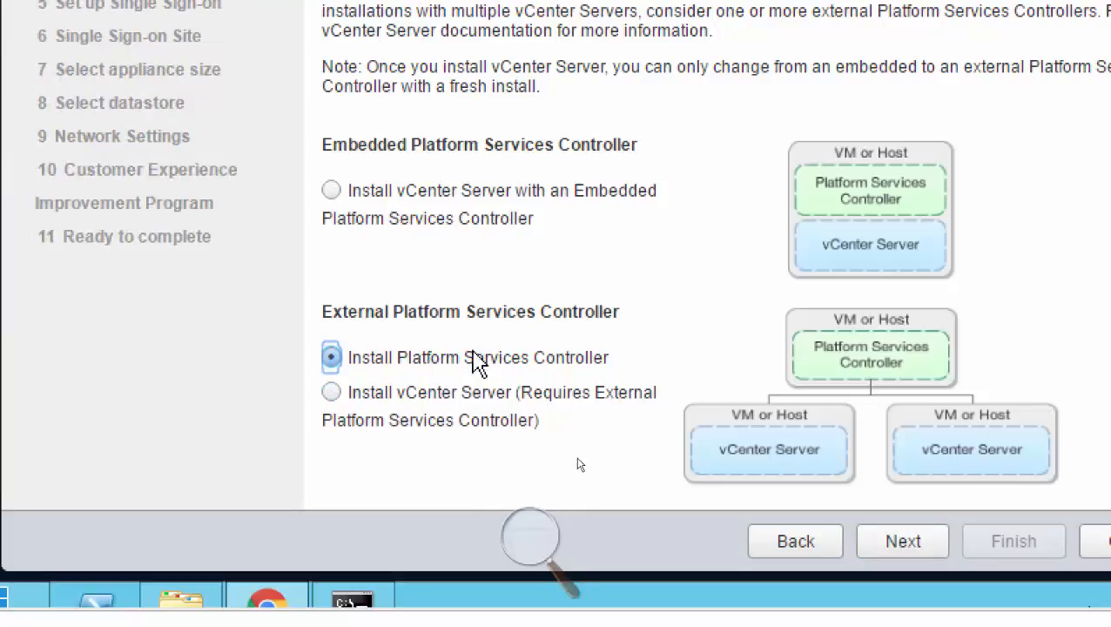
left_click(405, 414)
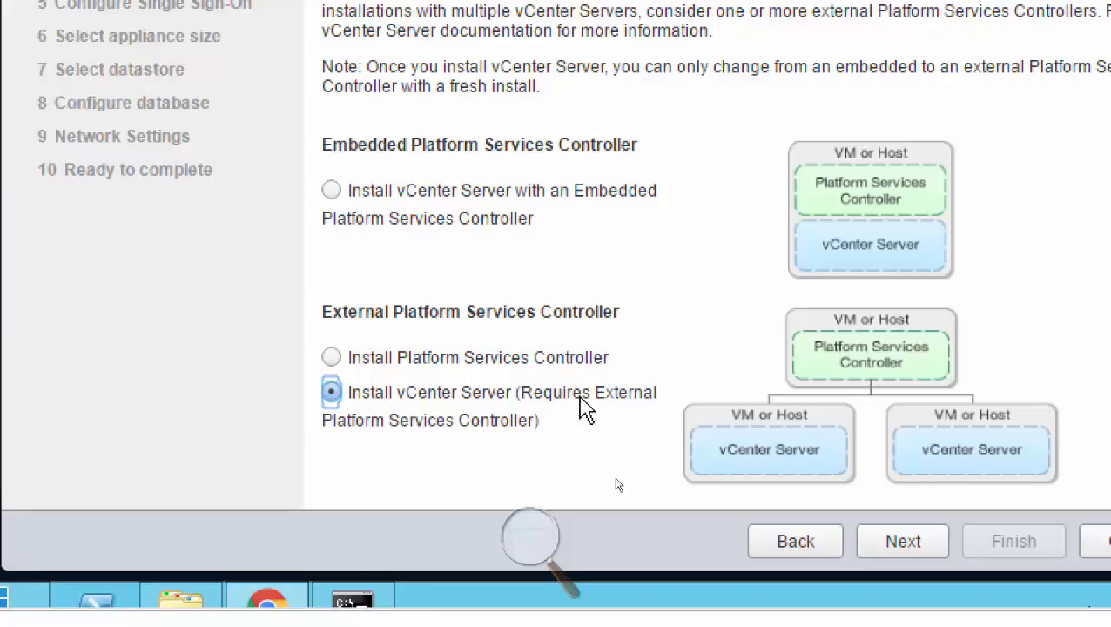
left_click(481, 366)
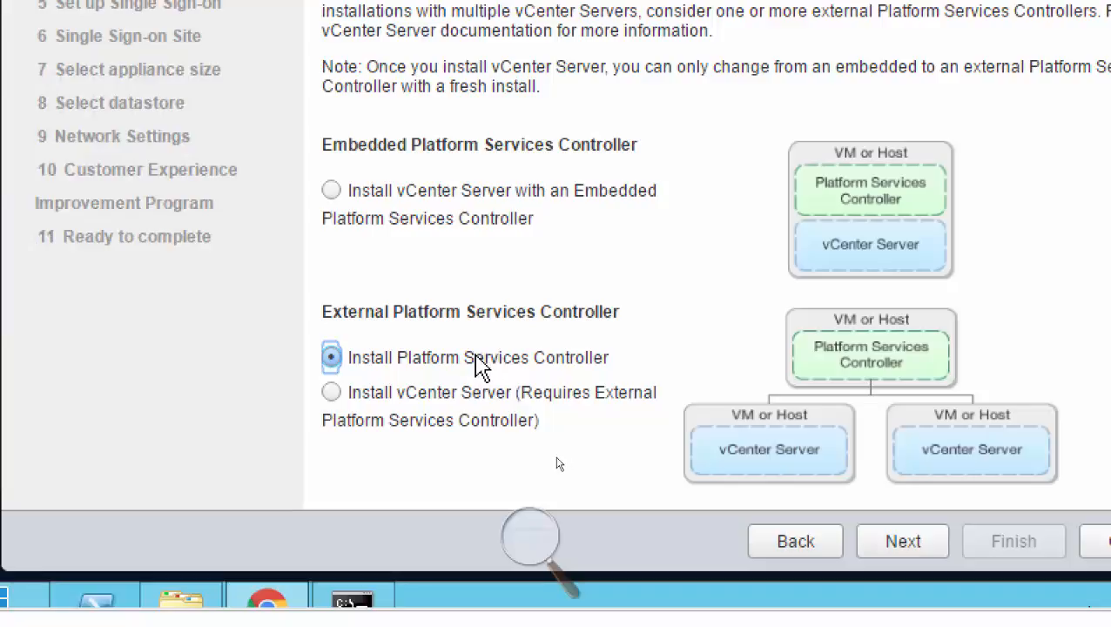
left_click(532, 396)
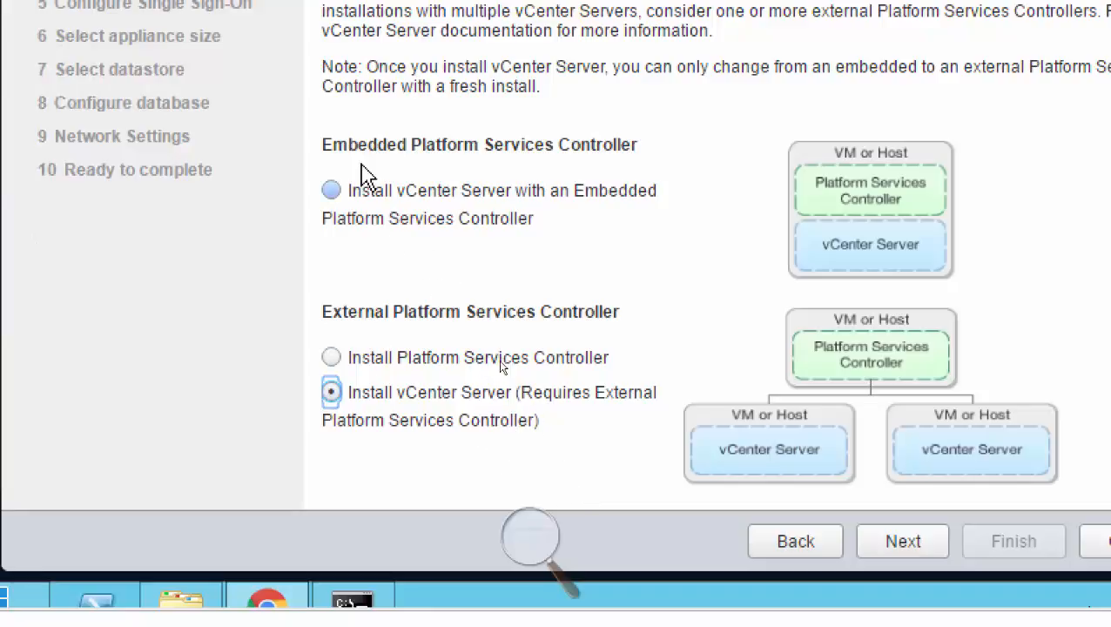
Choose to install vCenter Server with an Embedded Platform Services Controller, and create a new SSO domain on the Single Sign-on page.
left_click(335, 190)
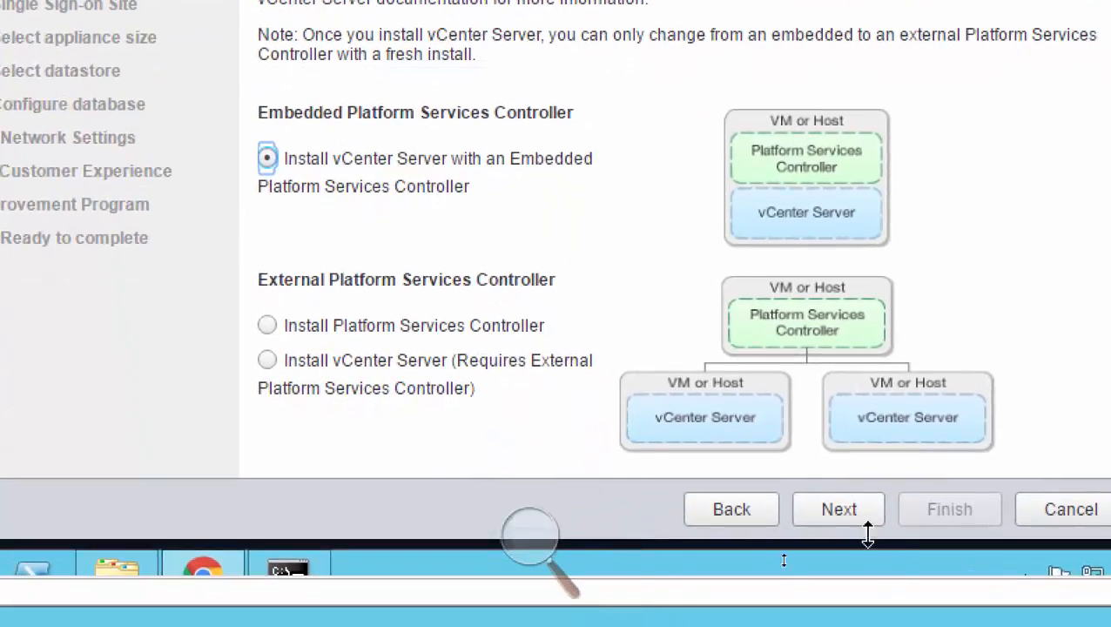
left_click(850, 522)
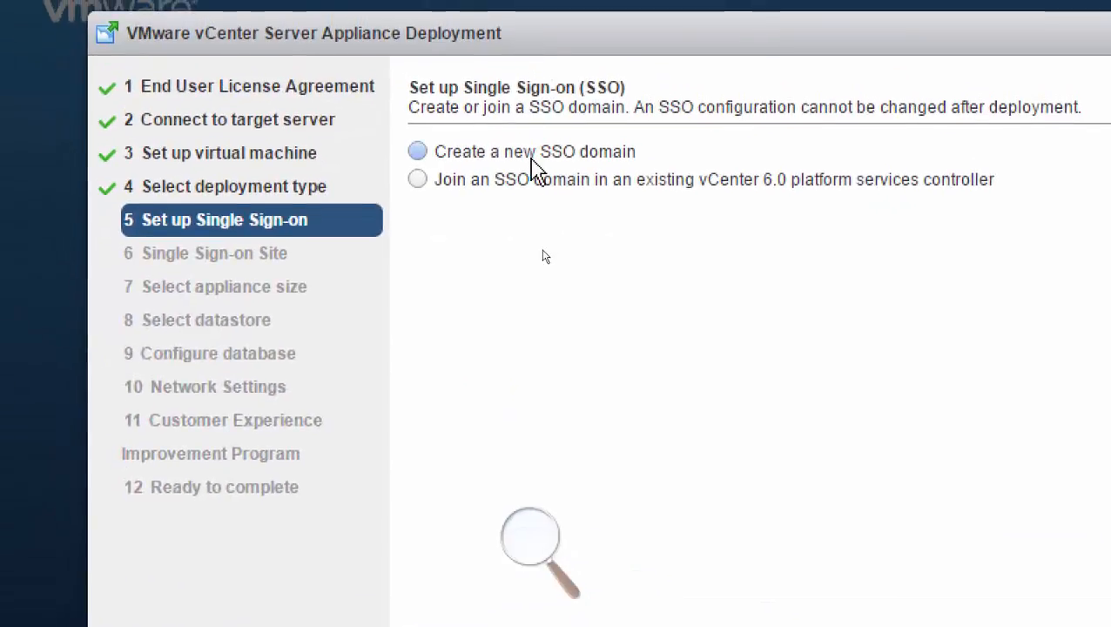
left_click(538, 155)
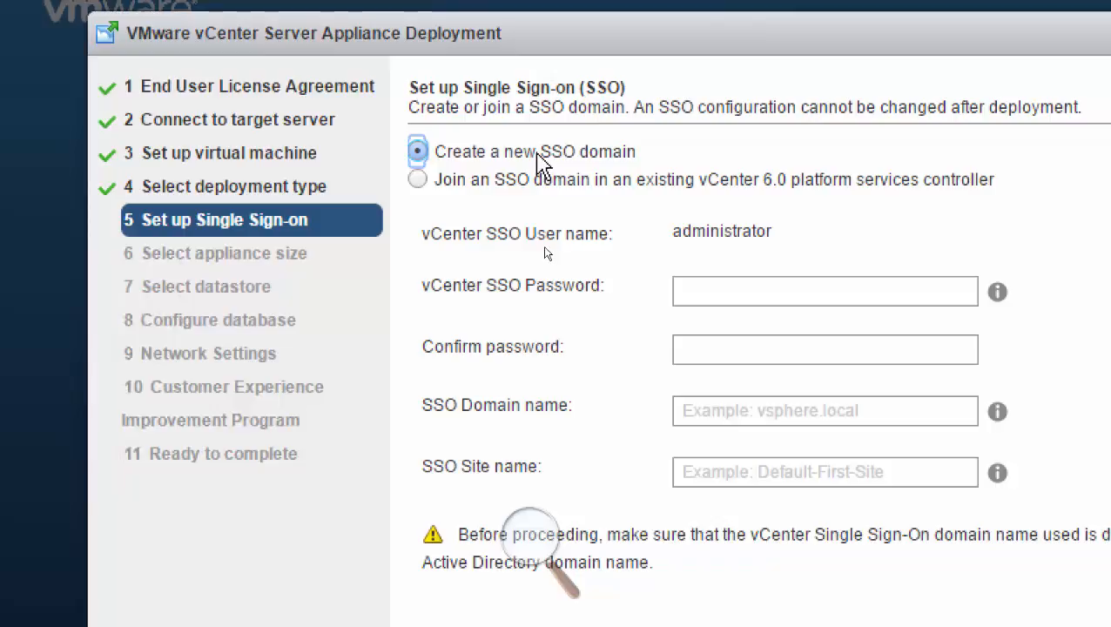
left_click(725, 293)
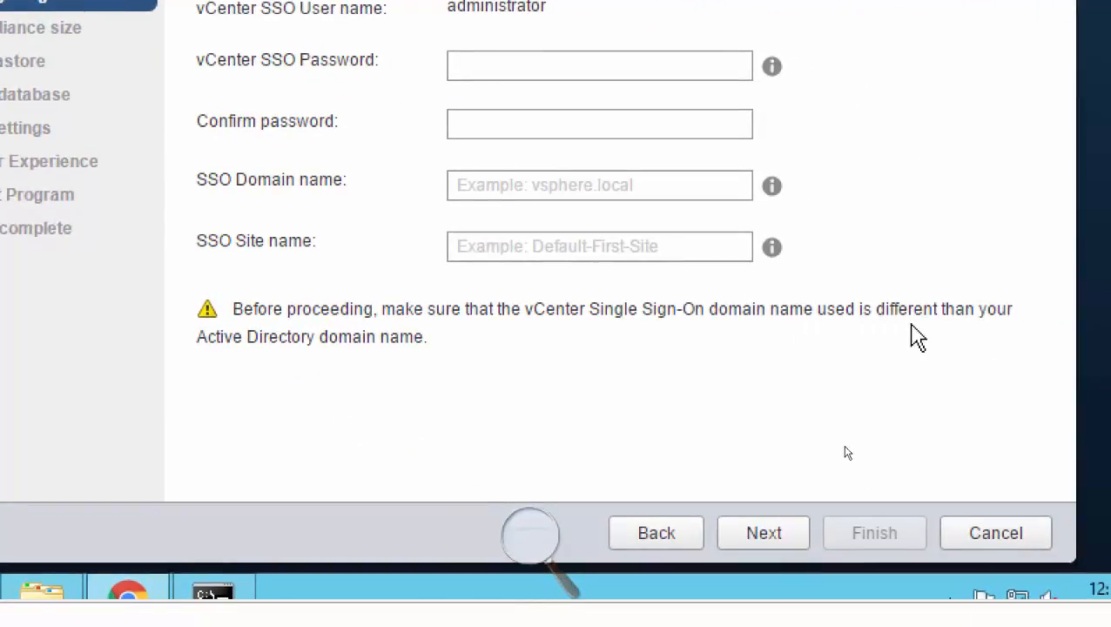
left_click(655, 542)
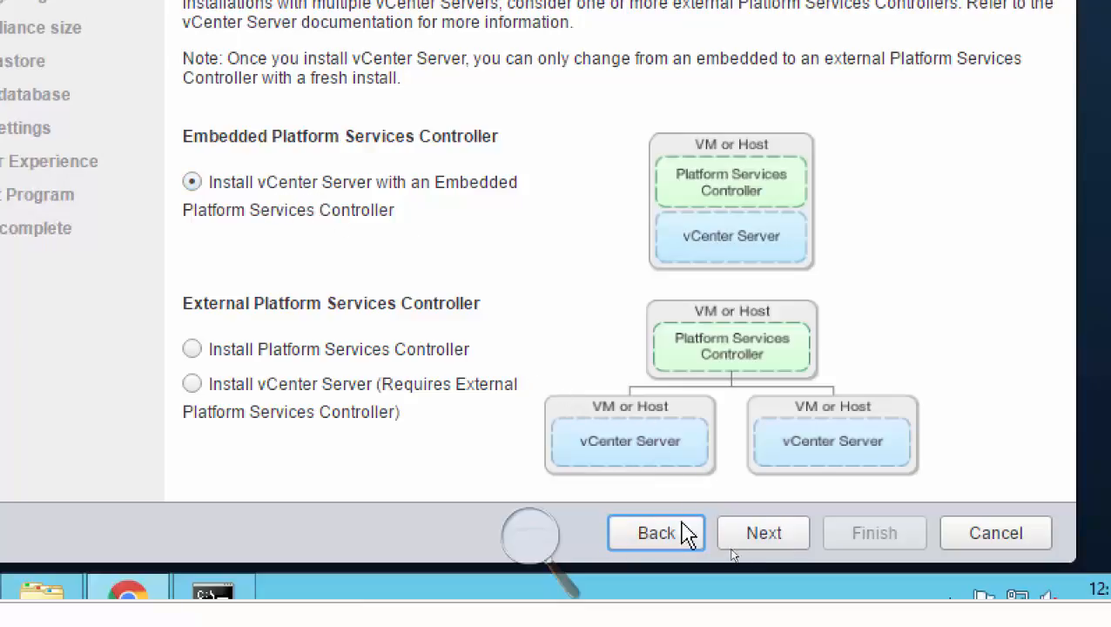
left_click(763, 536)
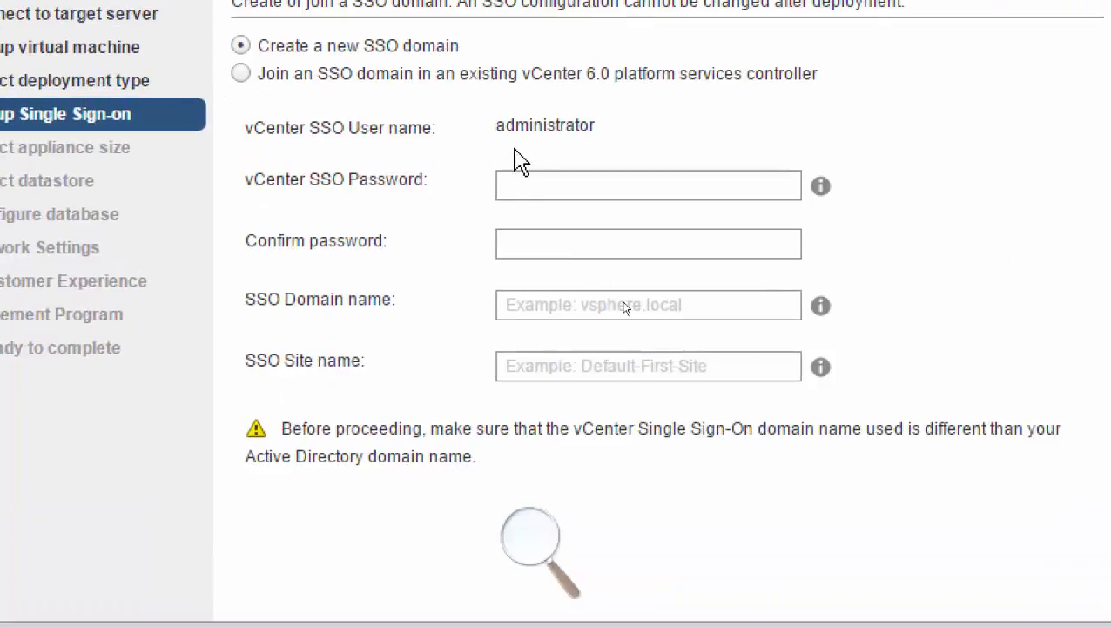
Open the vCenter SSO Password field for entering the new SSO domain's administrator password.
left_click(491, 61)
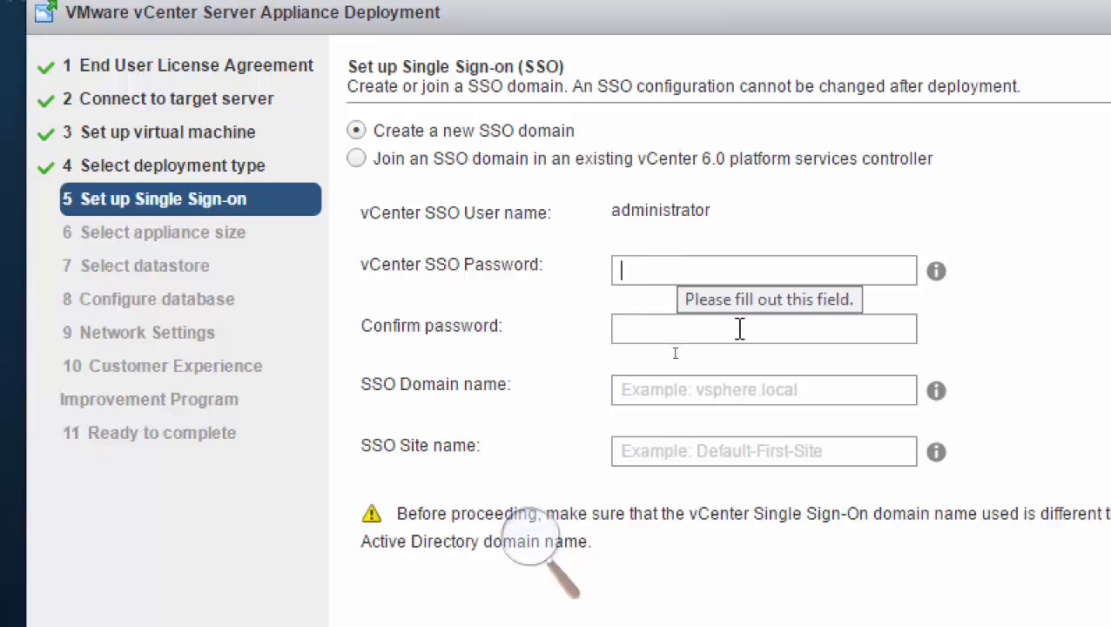
left_click(764, 390)
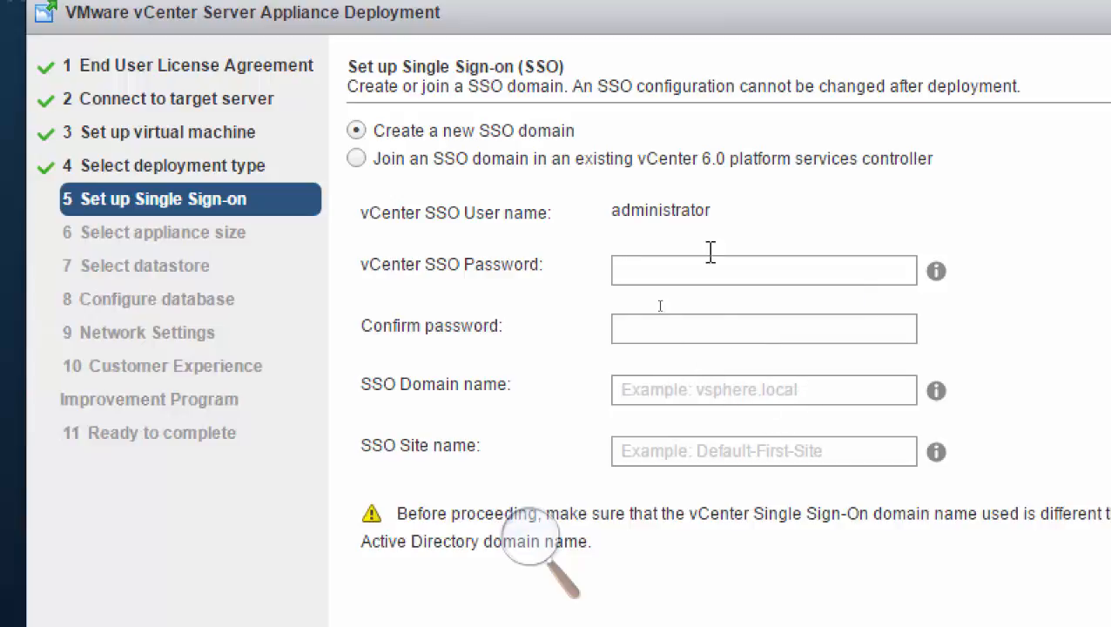
left_click(659, 270)
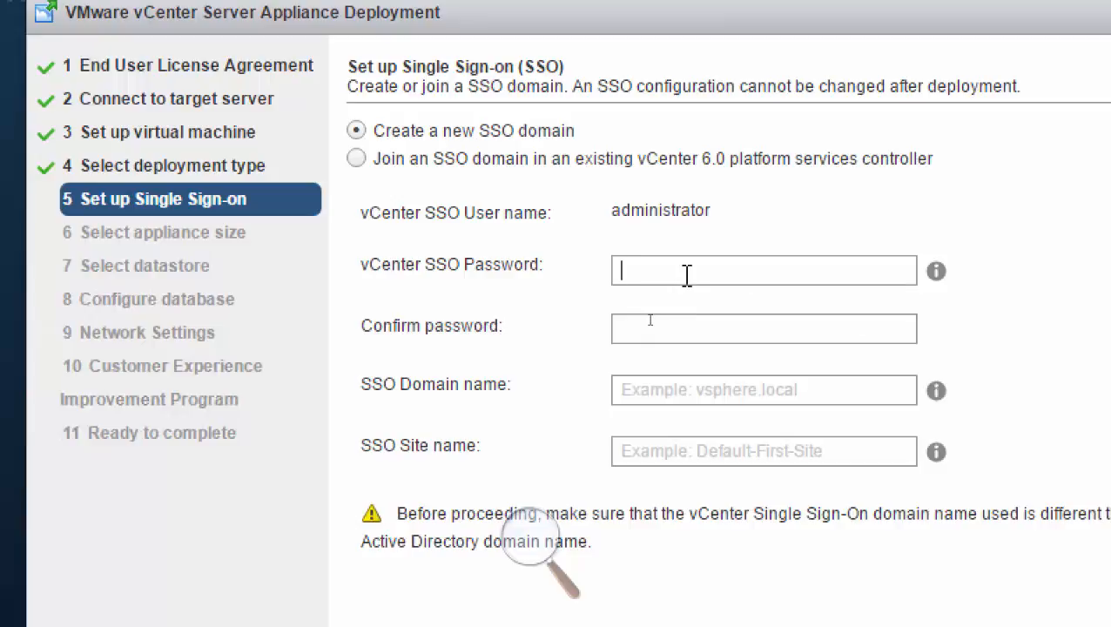
Enter and confirm the vCenter SSO administrator password for the new domain.
type("V")
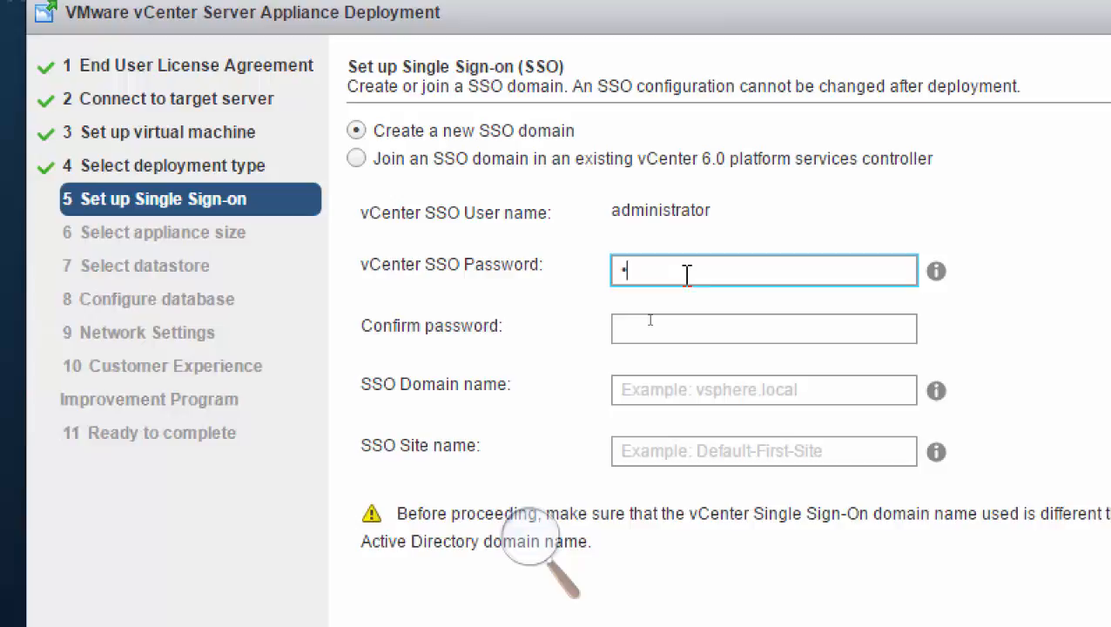
type("Mware1")
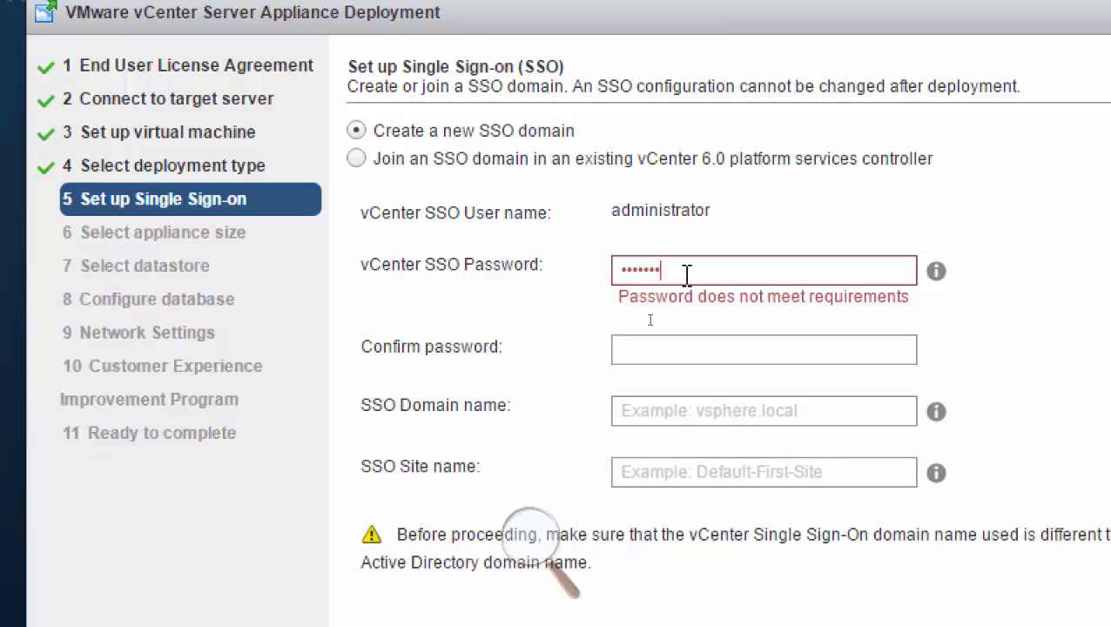
type("23!@")
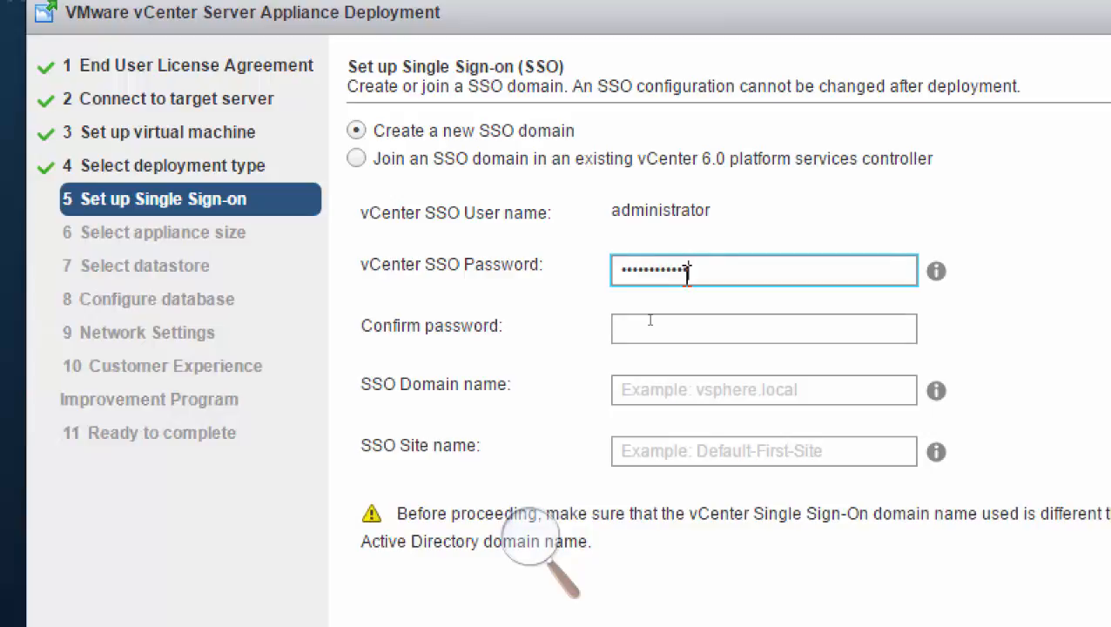
key("Tab")
type("VMware123")
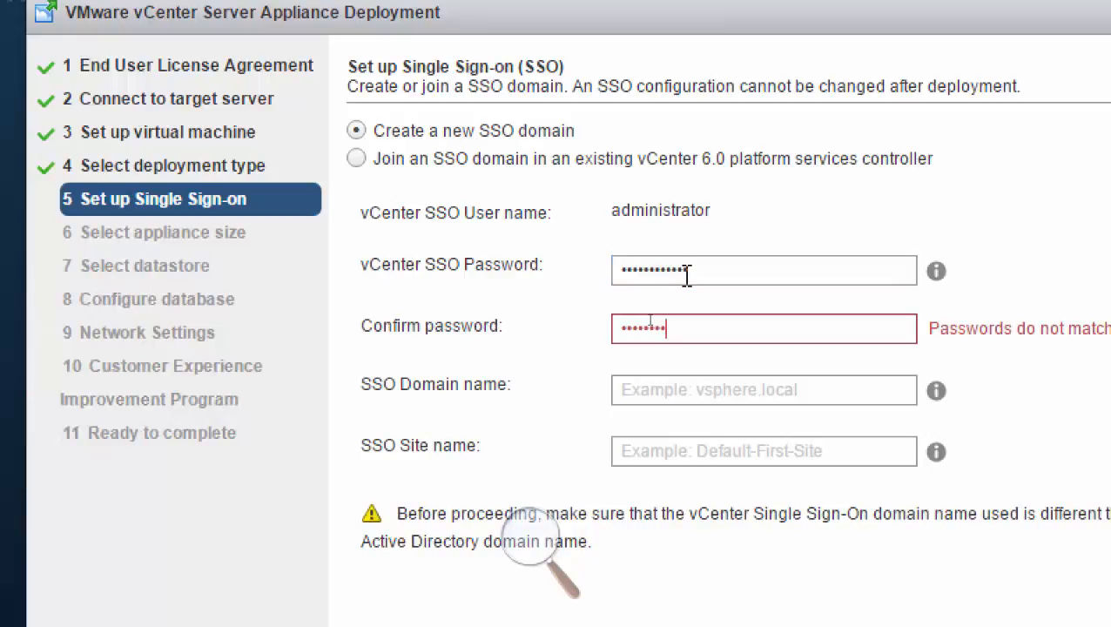
type("!@#")
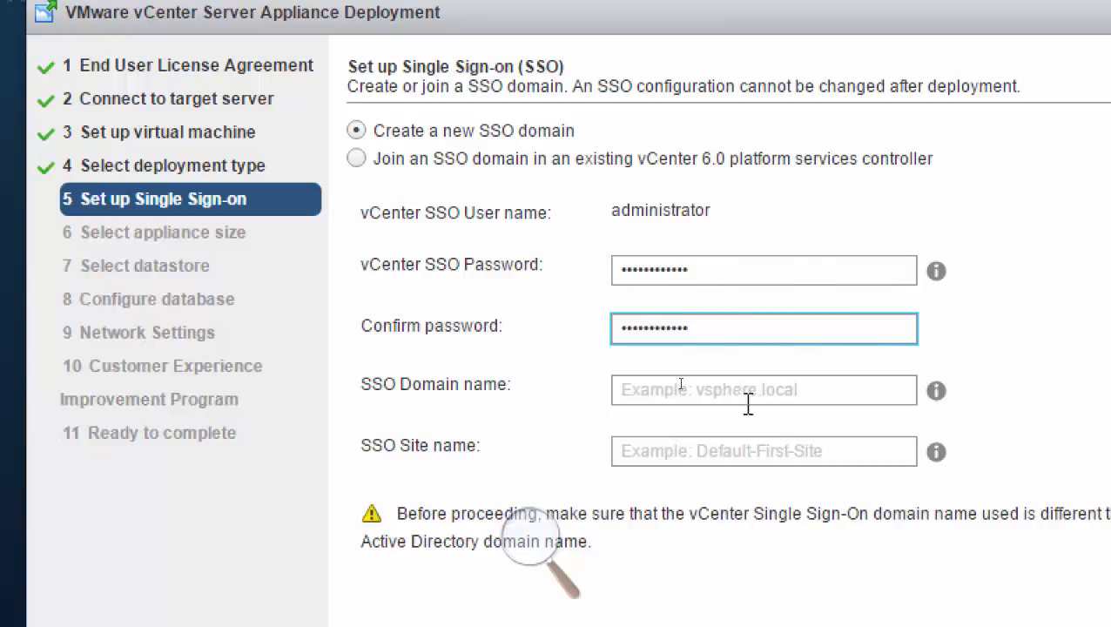
Set the SSO domain name to vsphere.local and the site name to Toronto, and continue to the appliance size page.
left_click(790, 394)
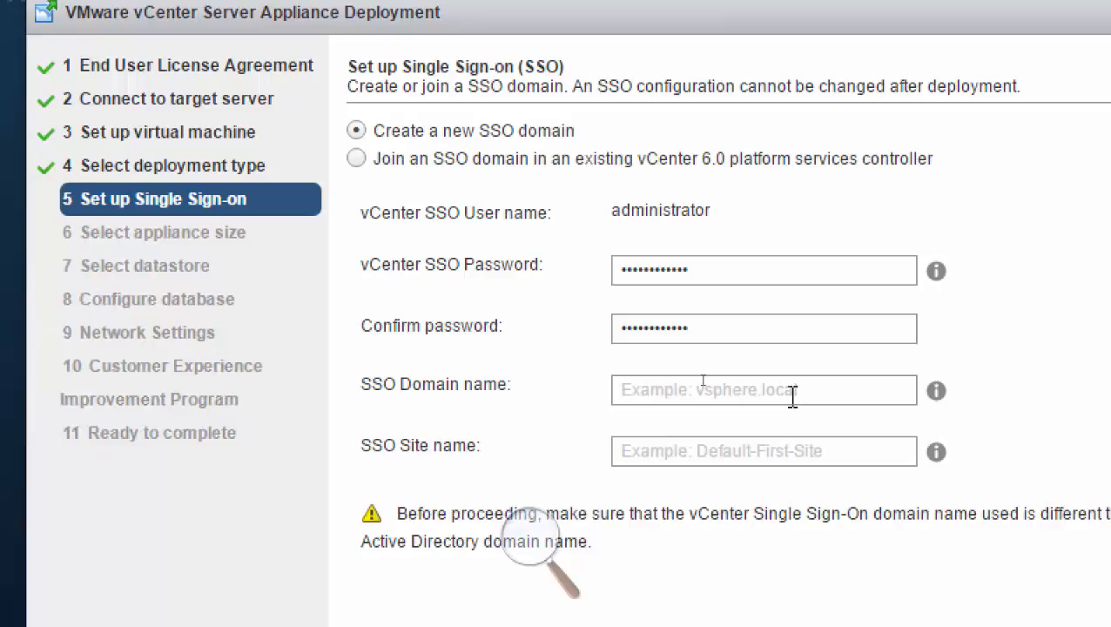
type("vsphere.local")
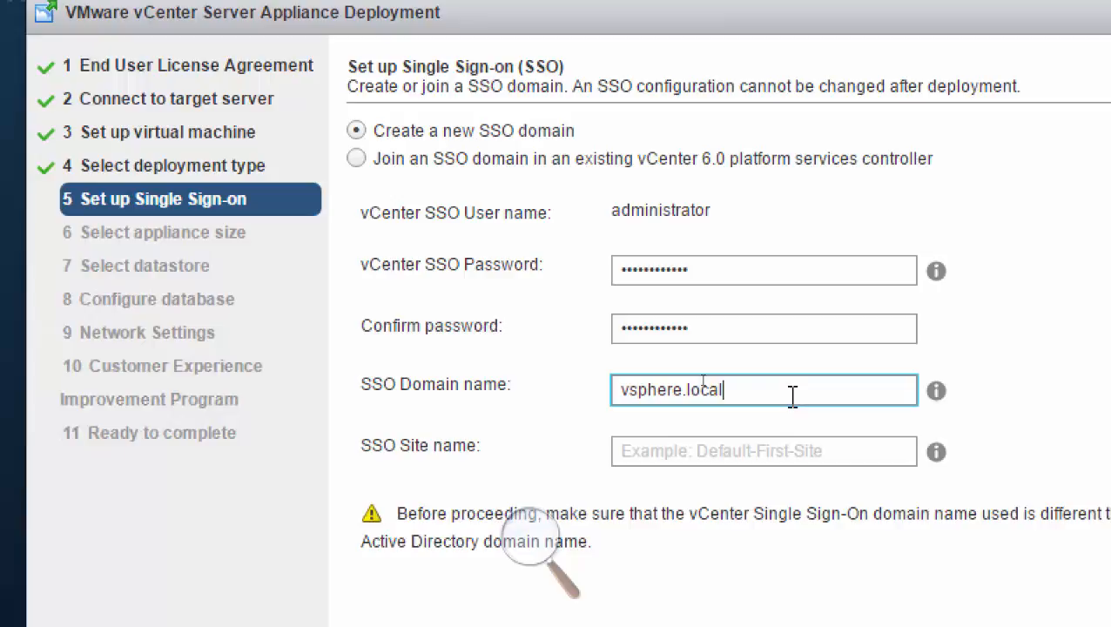
left_click(799, 457)
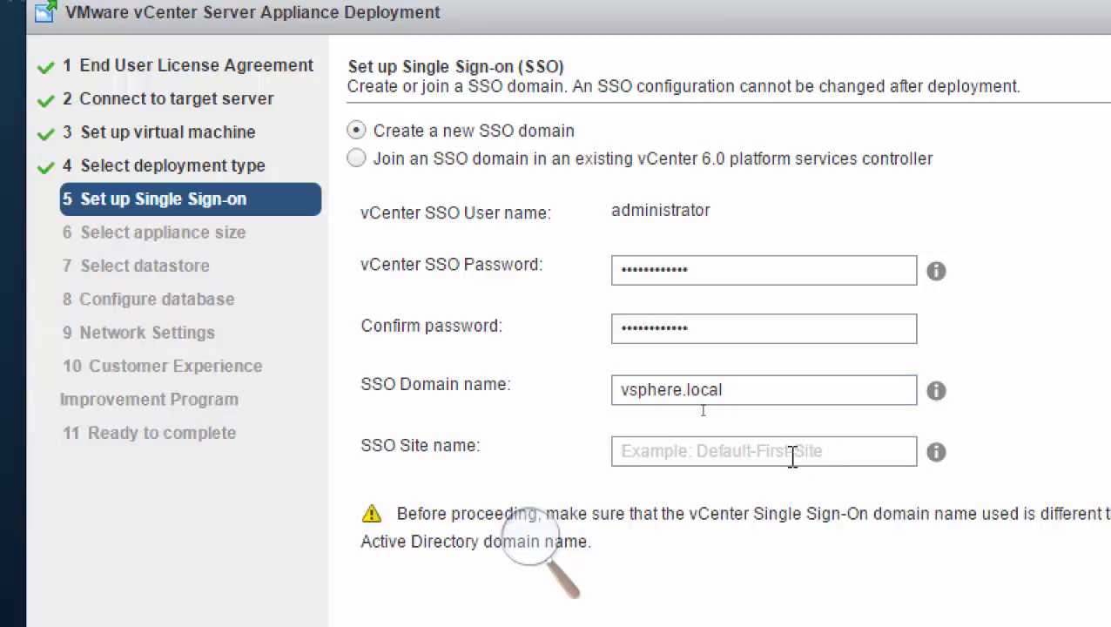
type("Toronto")
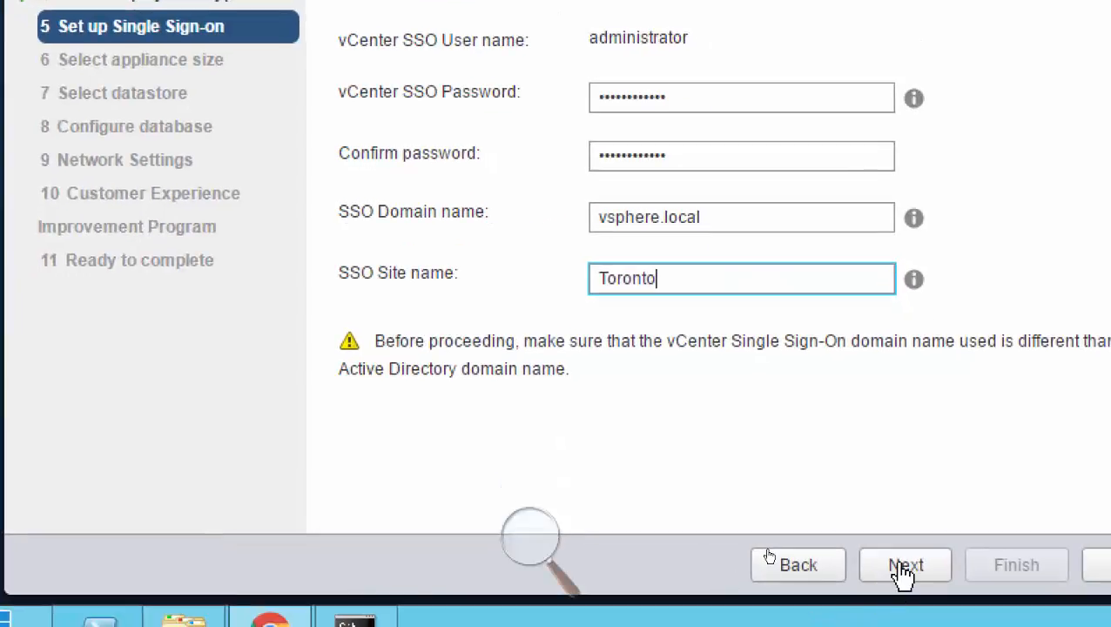
left_click(902, 566)
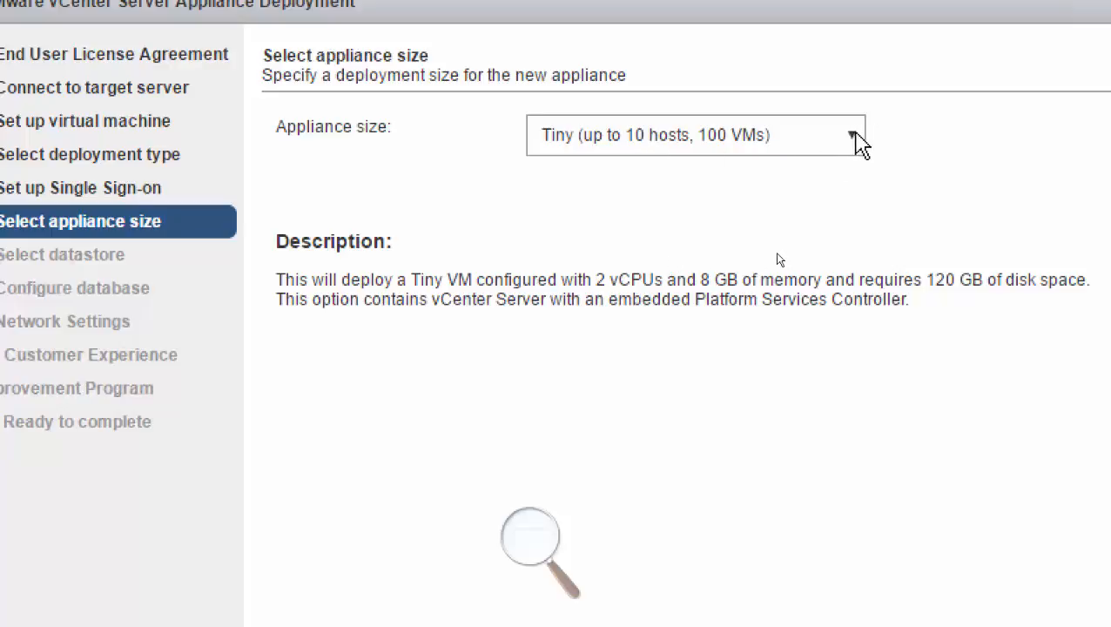
Choose the Tiny (up to 10 hosts, 100 VMs) appliance size and review its vCPU, memory and disk space requirements.
left_click(852, 144)
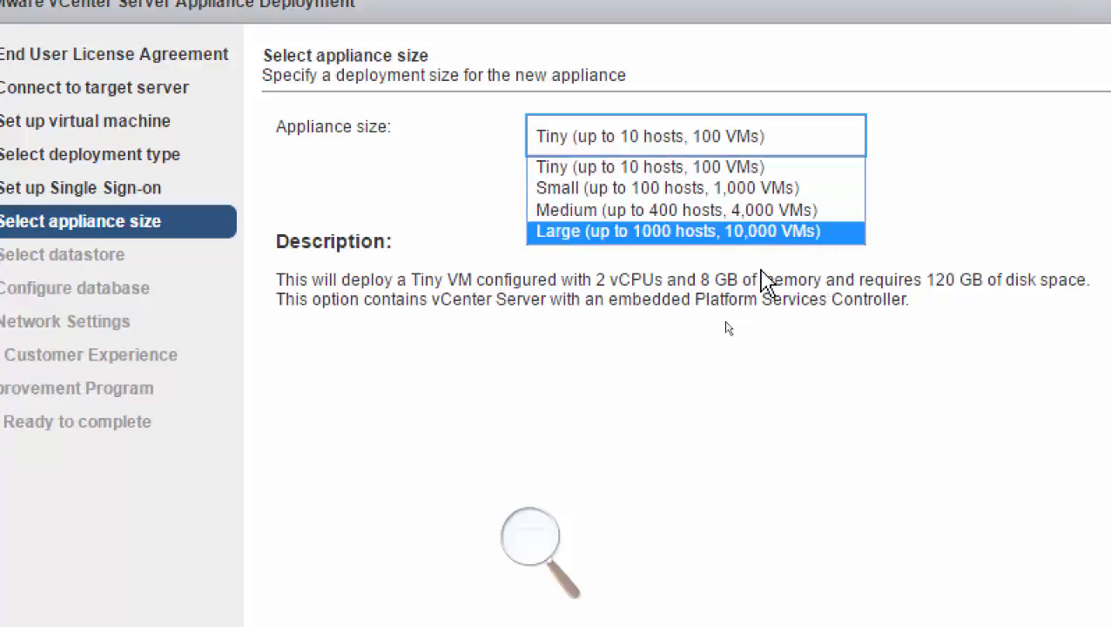
left_click(730, 170)
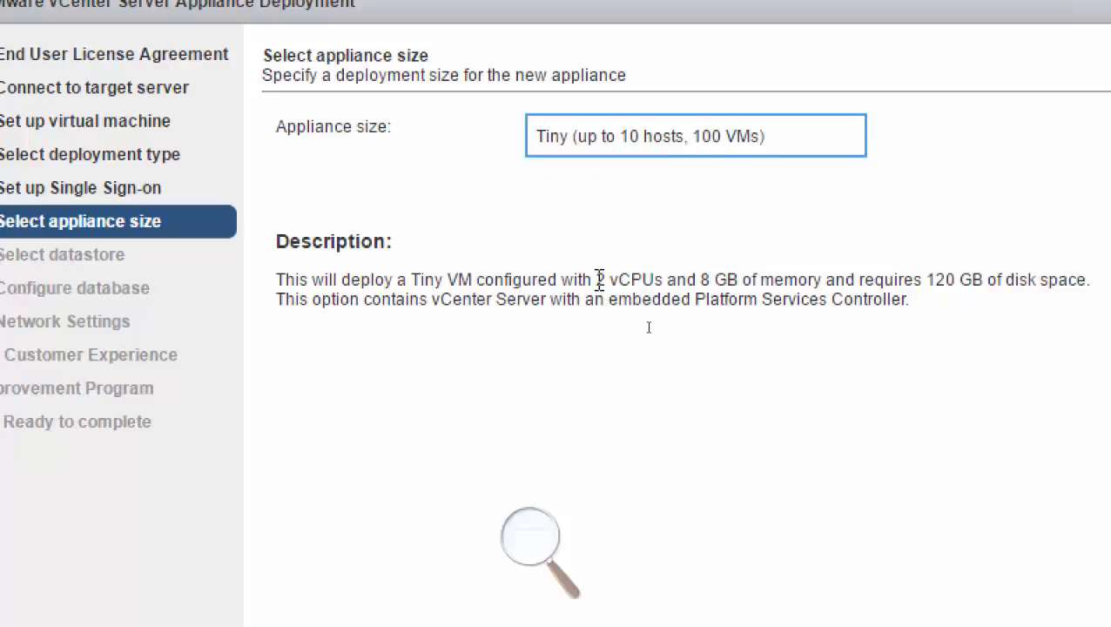
left_click_drag(597, 279, 817, 278)
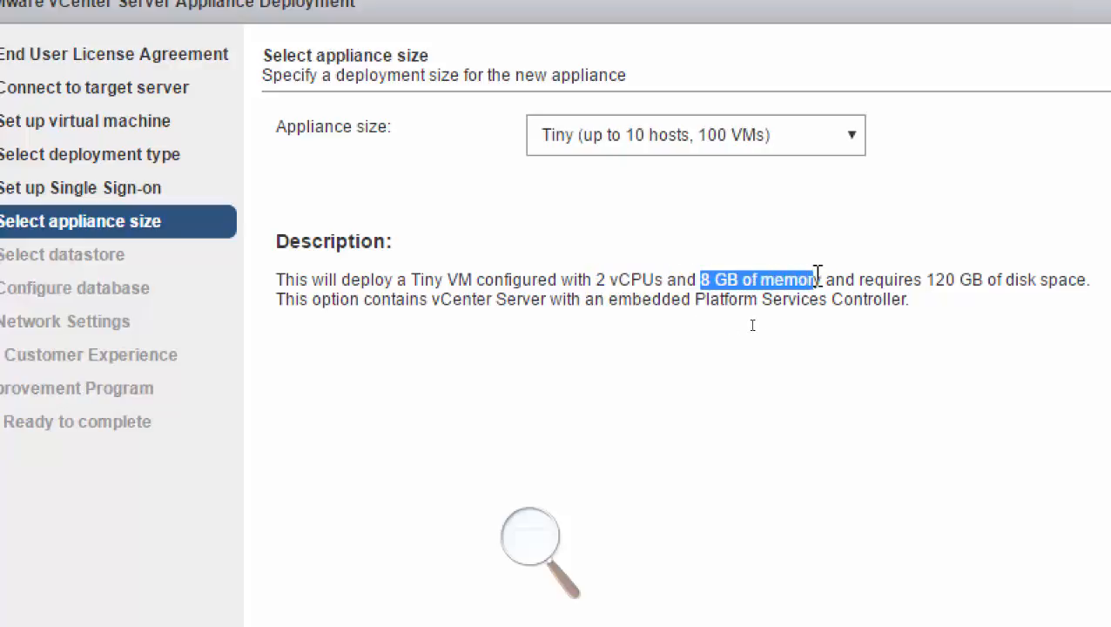
left_click_drag(595, 279, 666, 279)
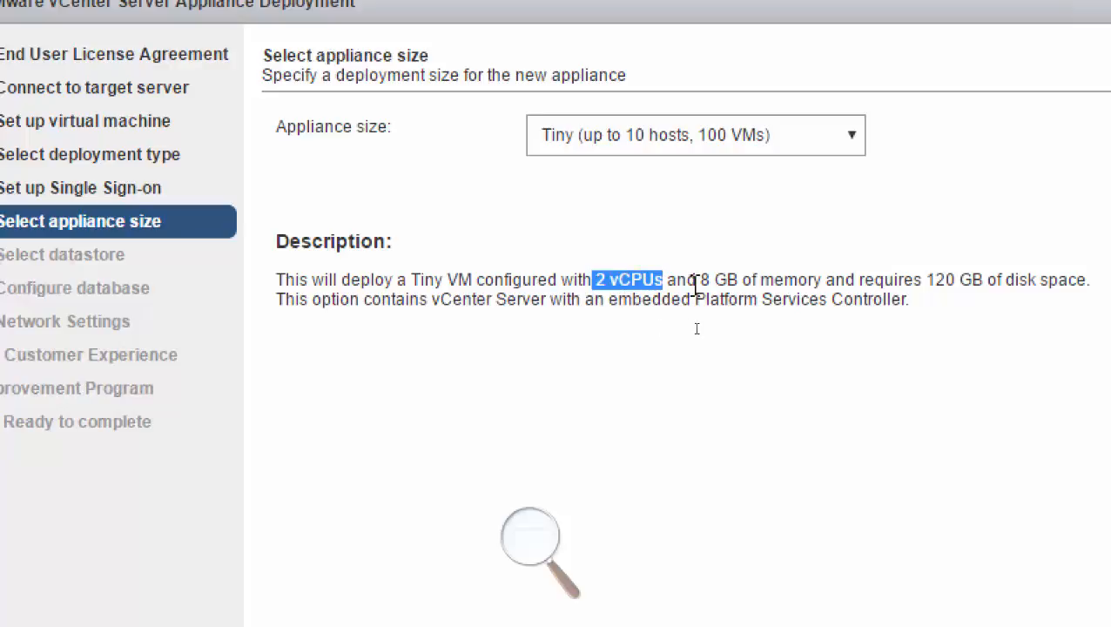
left_click_drag(699, 279, 817, 280)
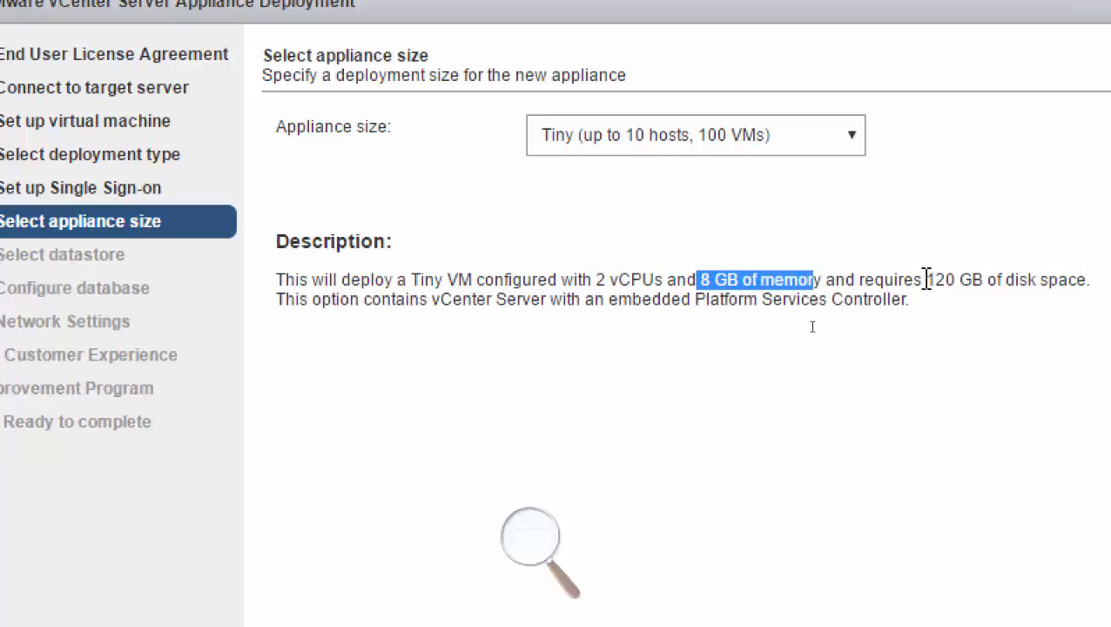
left_click_drag(927, 280, 1017, 279)
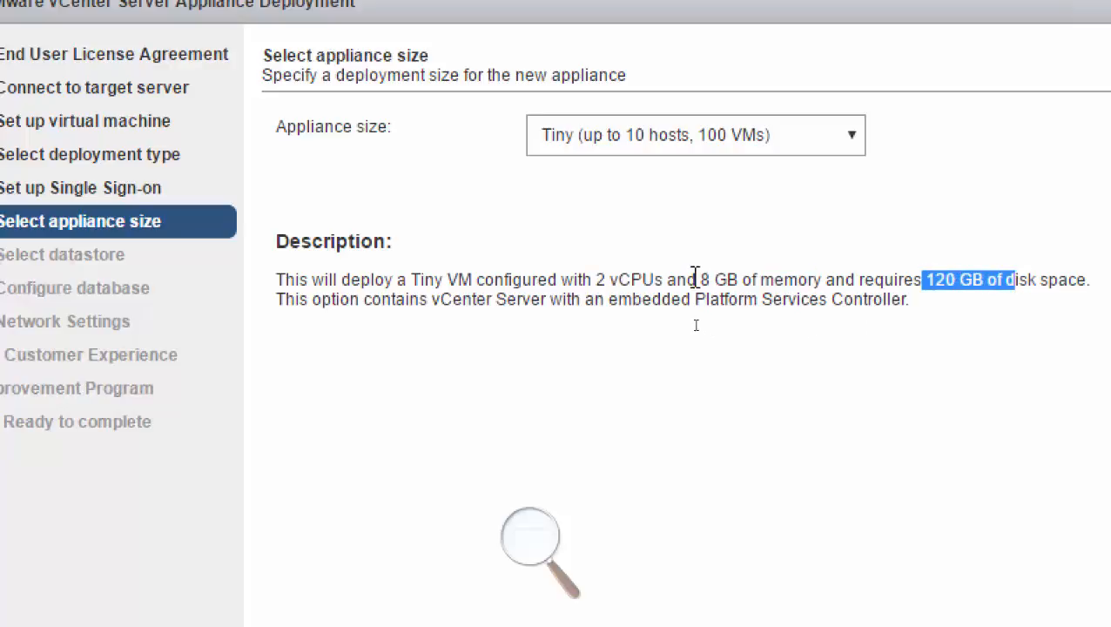
left_click_drag(701, 280, 807, 280)
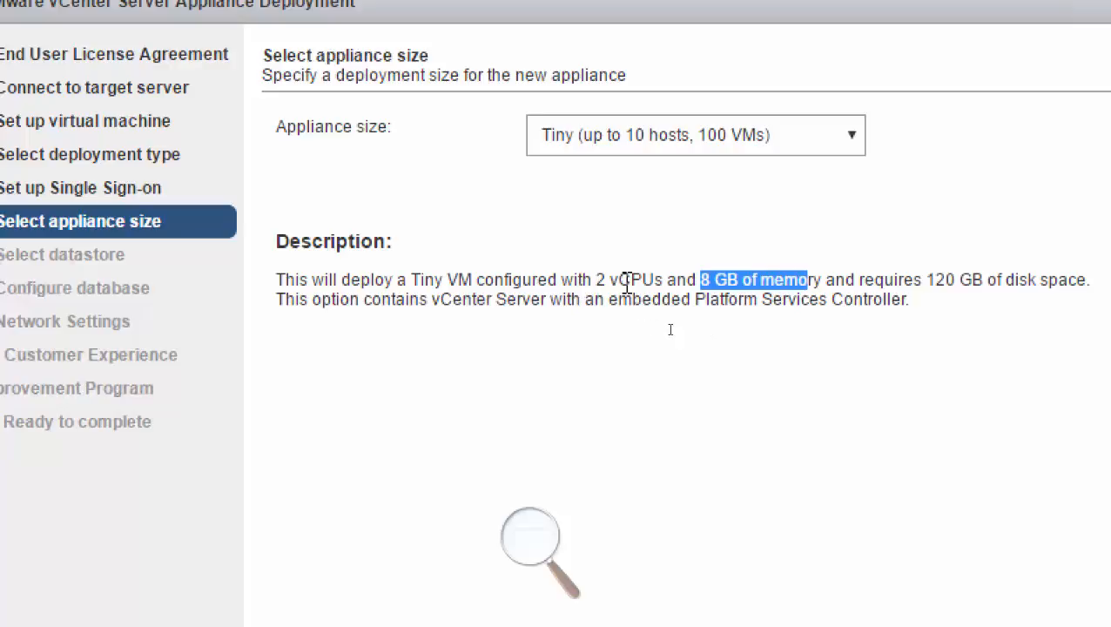
left_click_drag(593, 280, 688, 279)
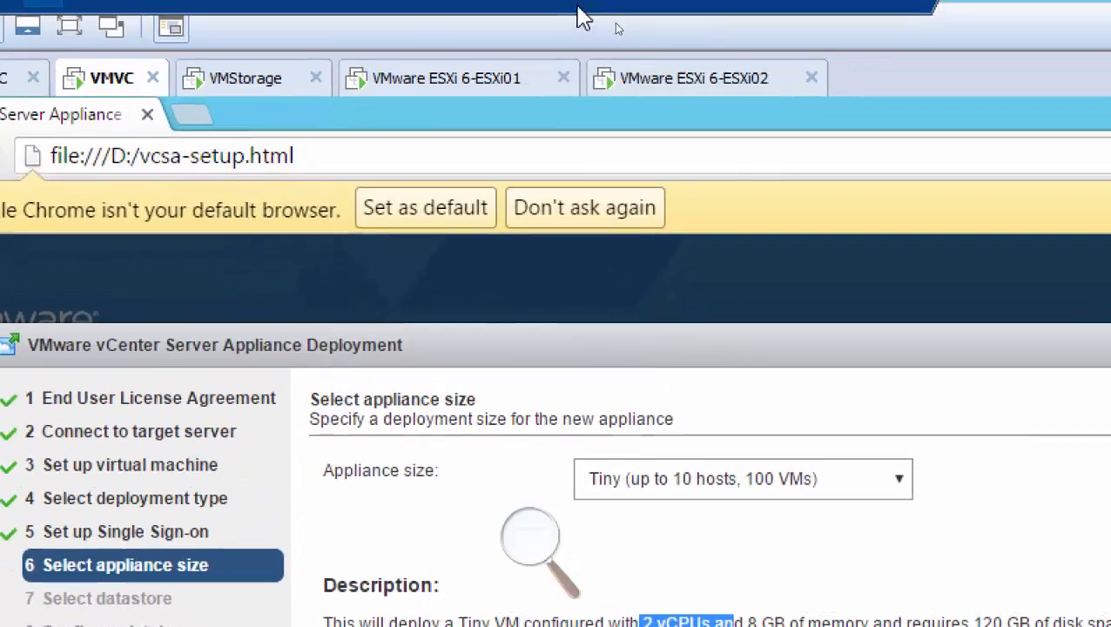
Check the memory and processors allocated to the ESXi02 virtual machine in its settings, and return to the VMVC machine.
right_click(657, 84)
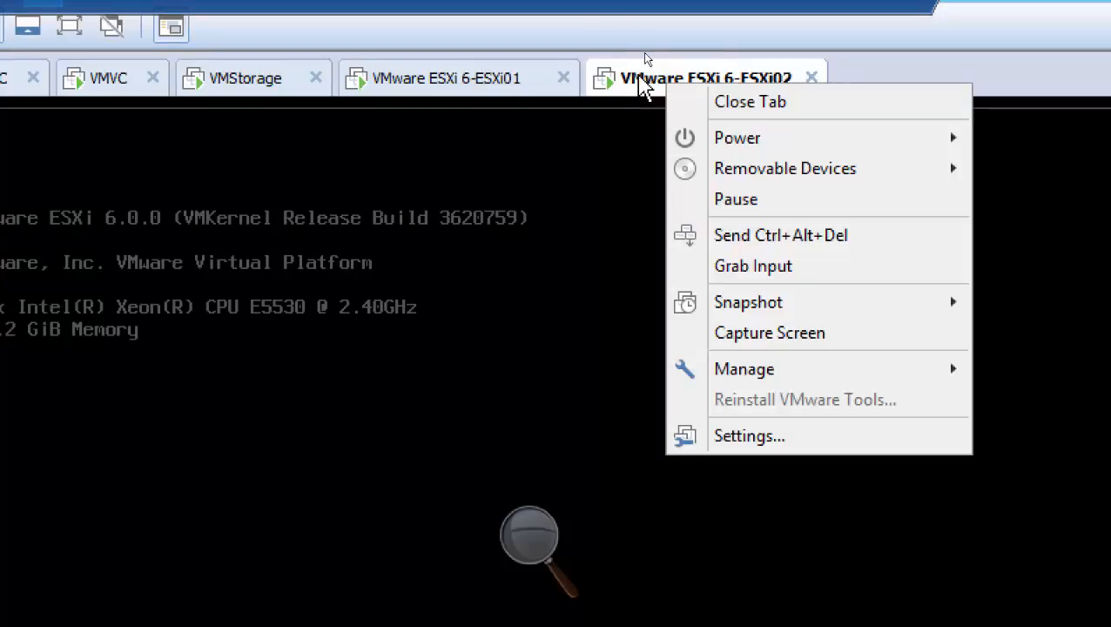
left_click(806, 443)
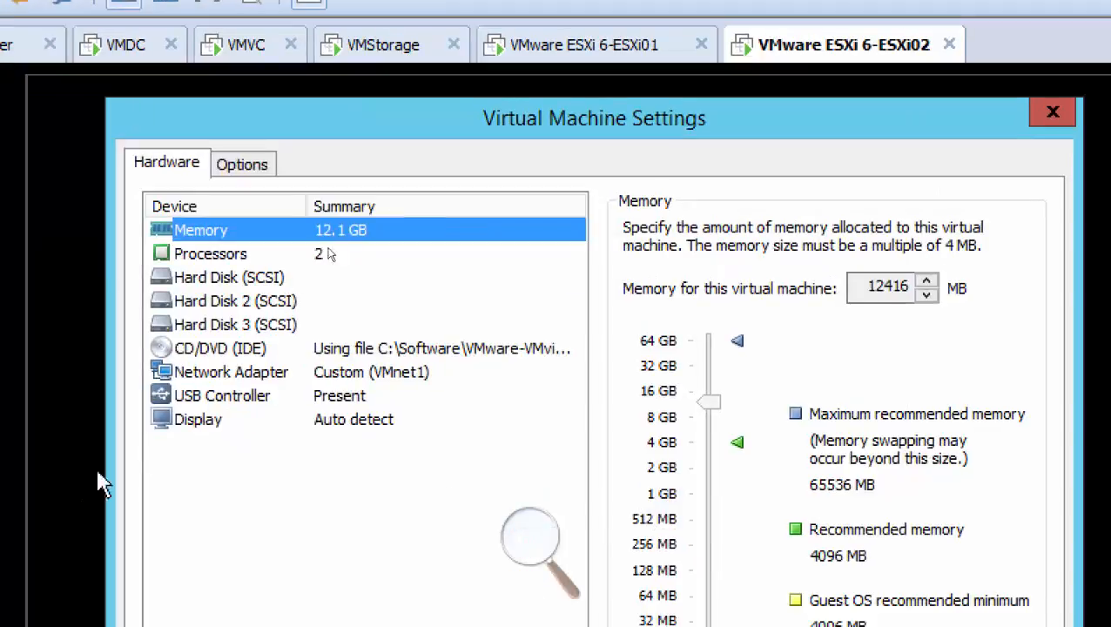
left_click(228, 253)
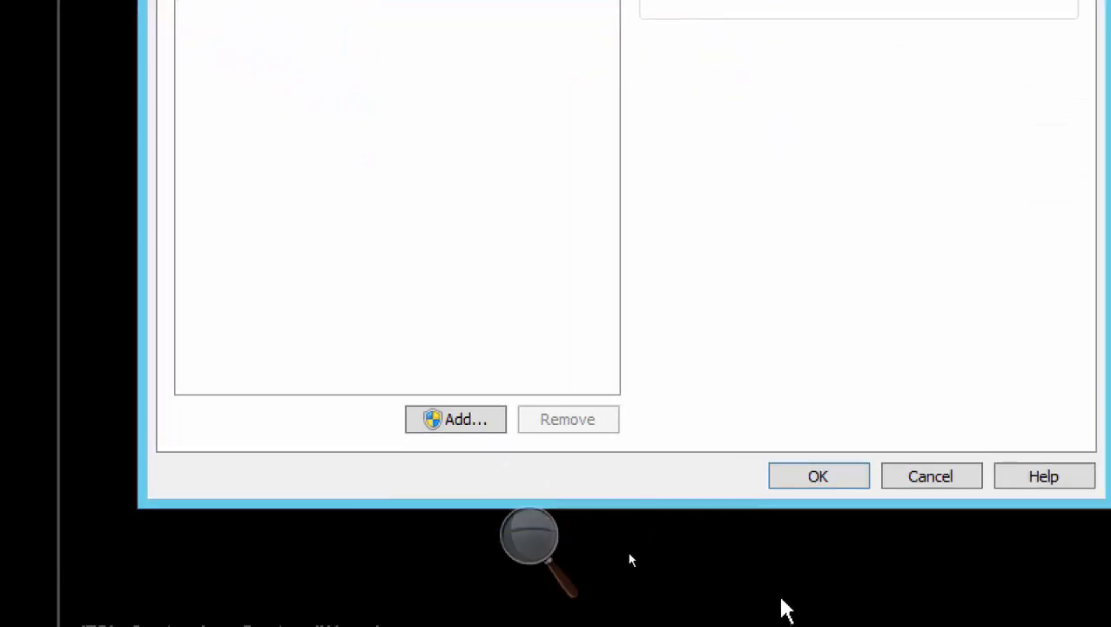
left_click(932, 481)
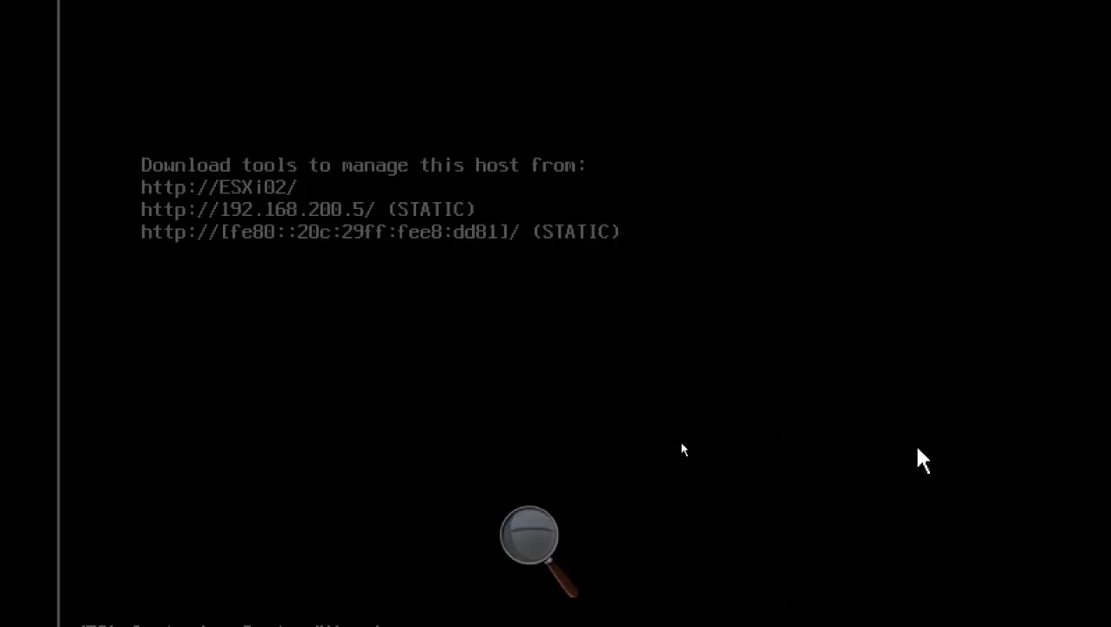
left_click(849, 79)
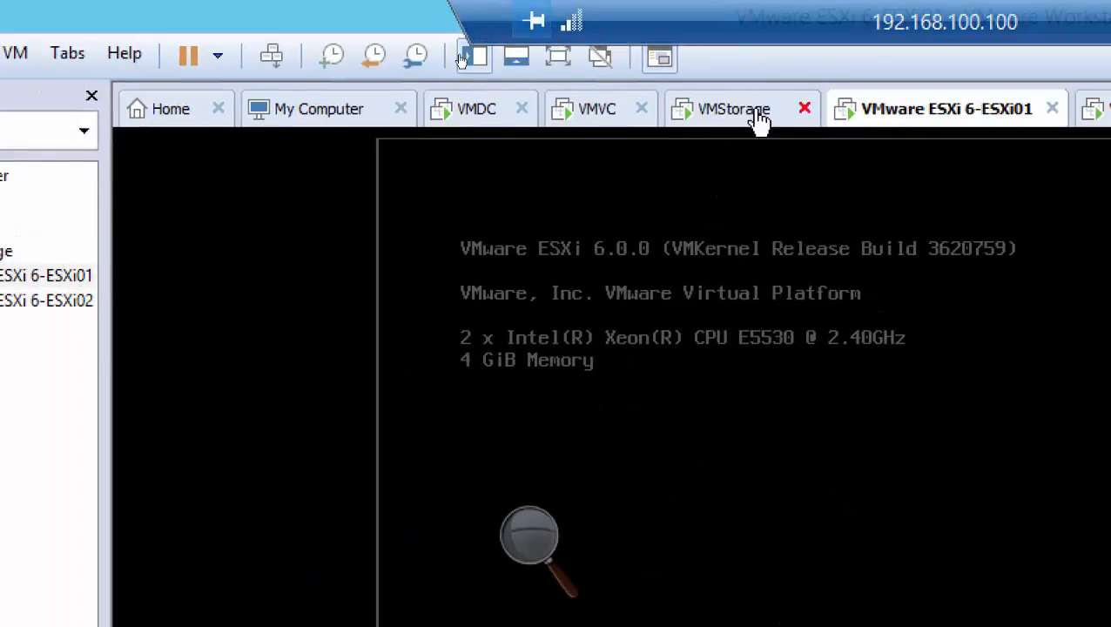
left_click(692, 80)
left_click(606, 118)
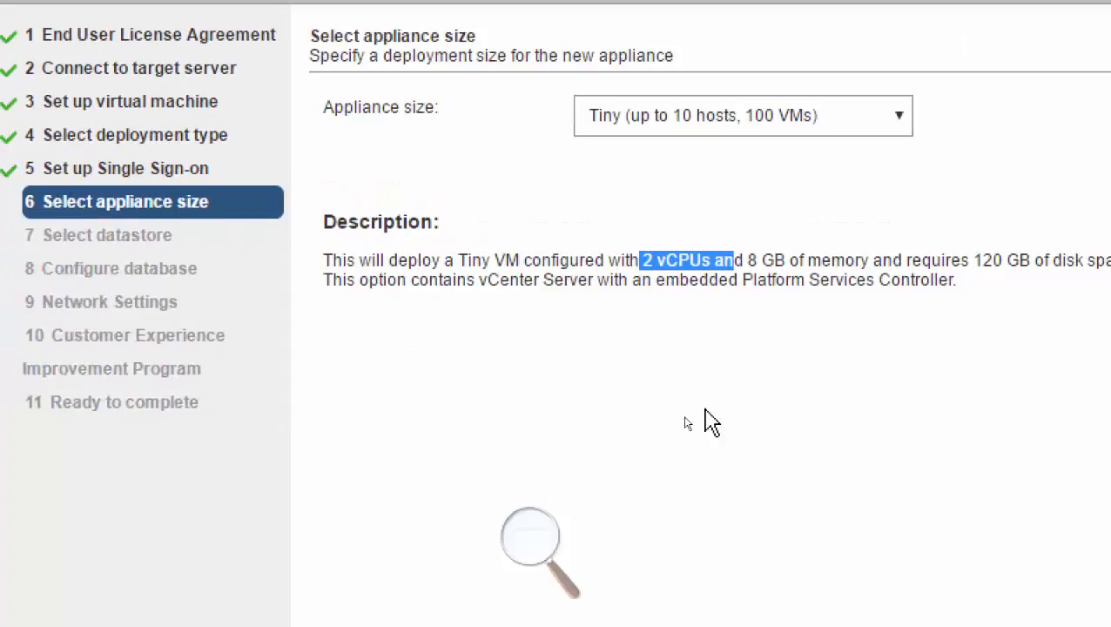
Accept the appliance size, select Datastore2 as the storage location with Thin Disk Mode enabled, and continue to the database page.
left_click(819, 601)
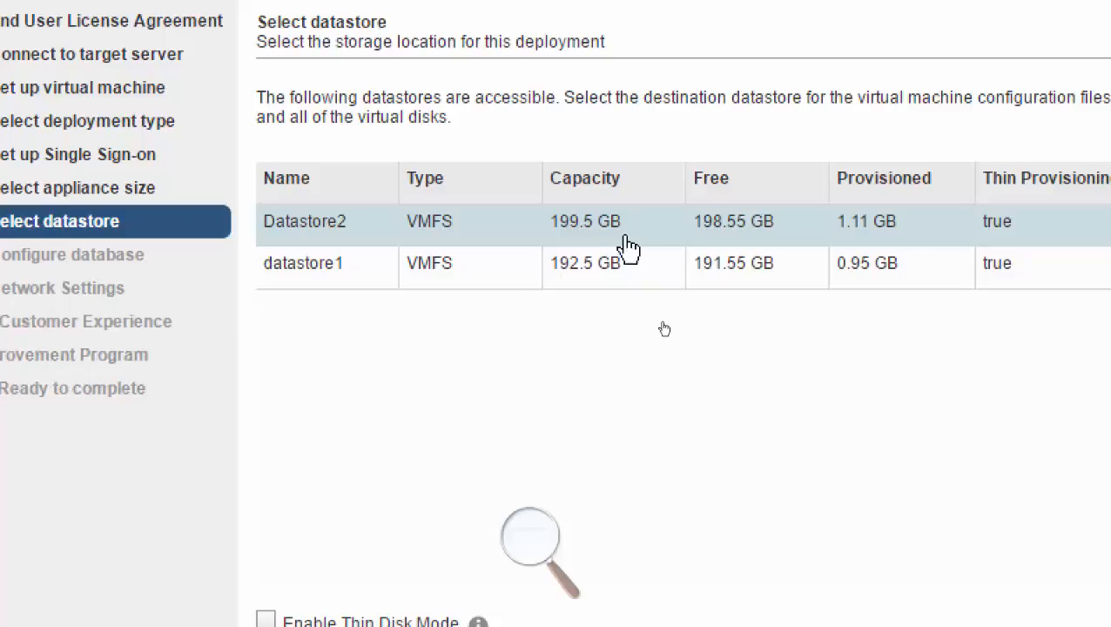
left_click(577, 225)
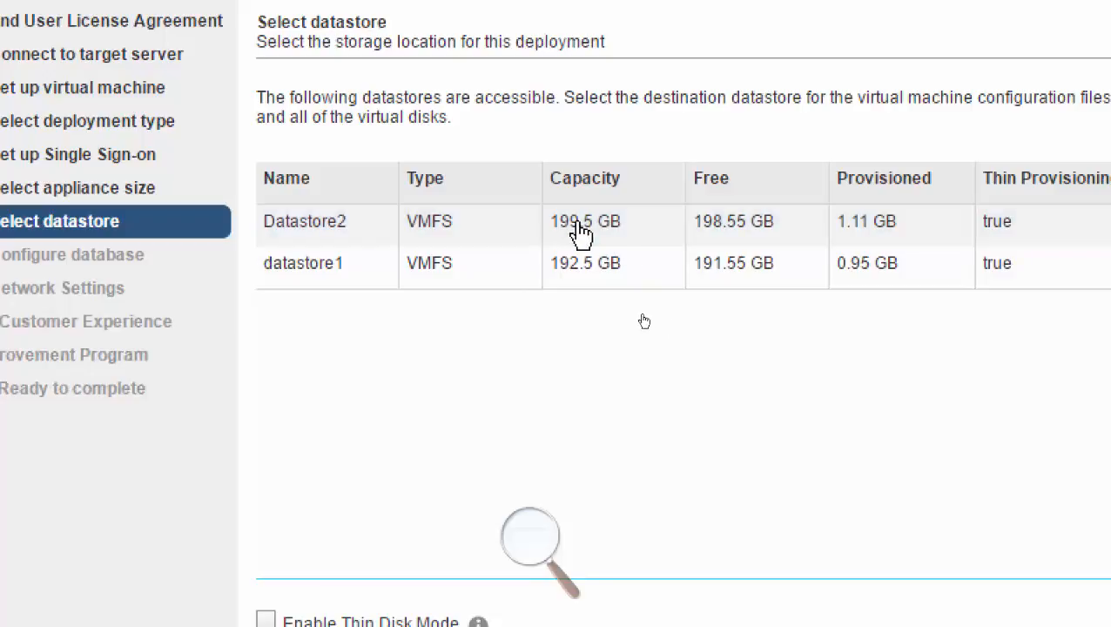
left_click(601, 226)
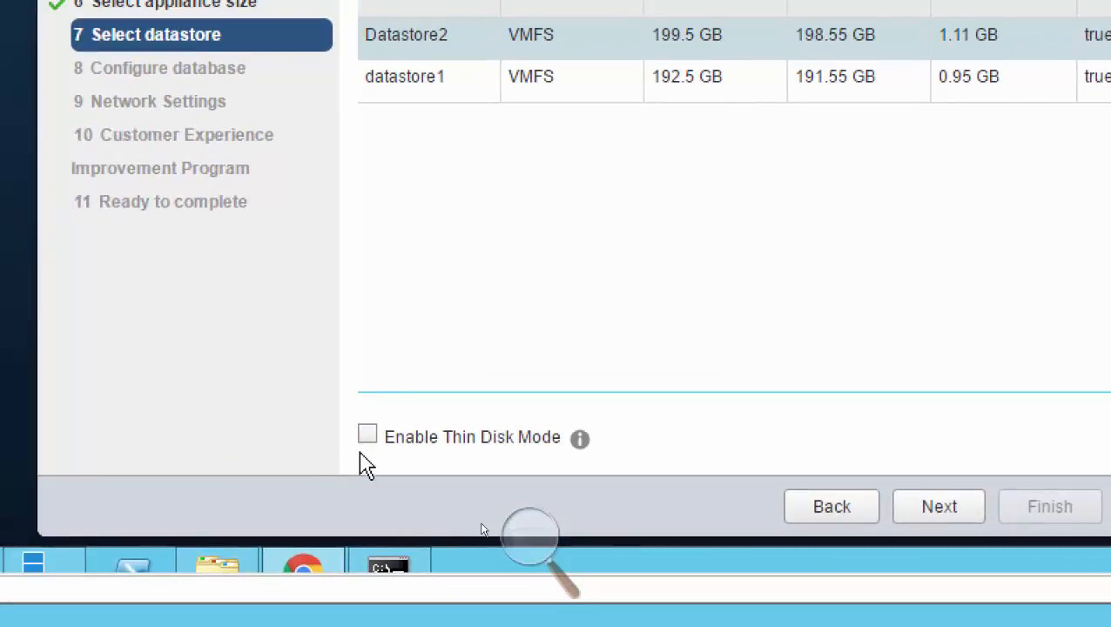
left_click(368, 436)
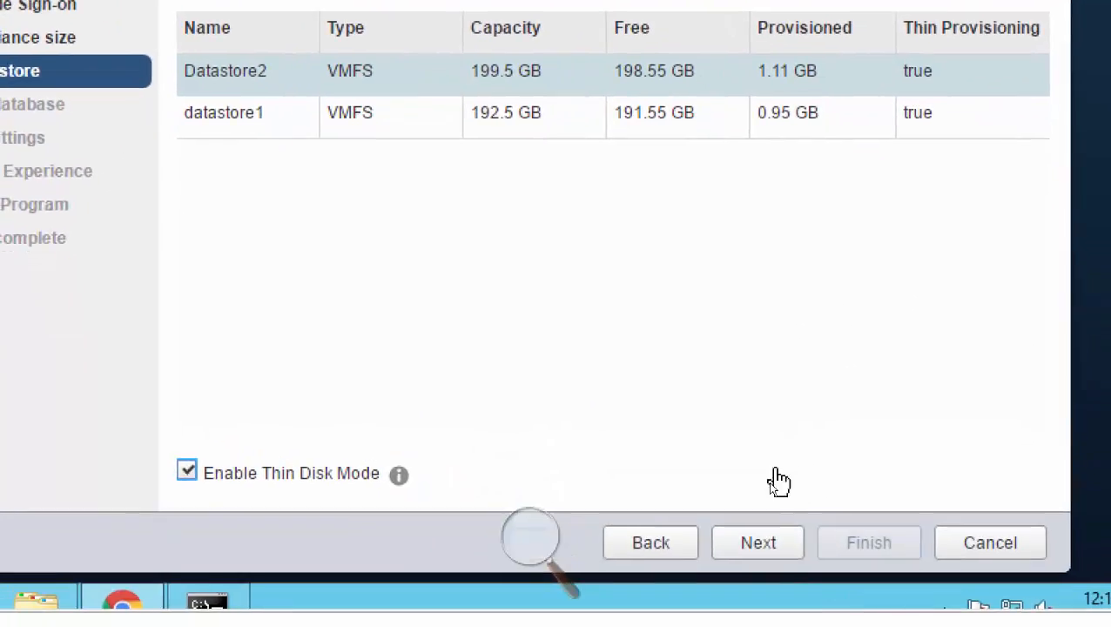
left_click(757, 544)
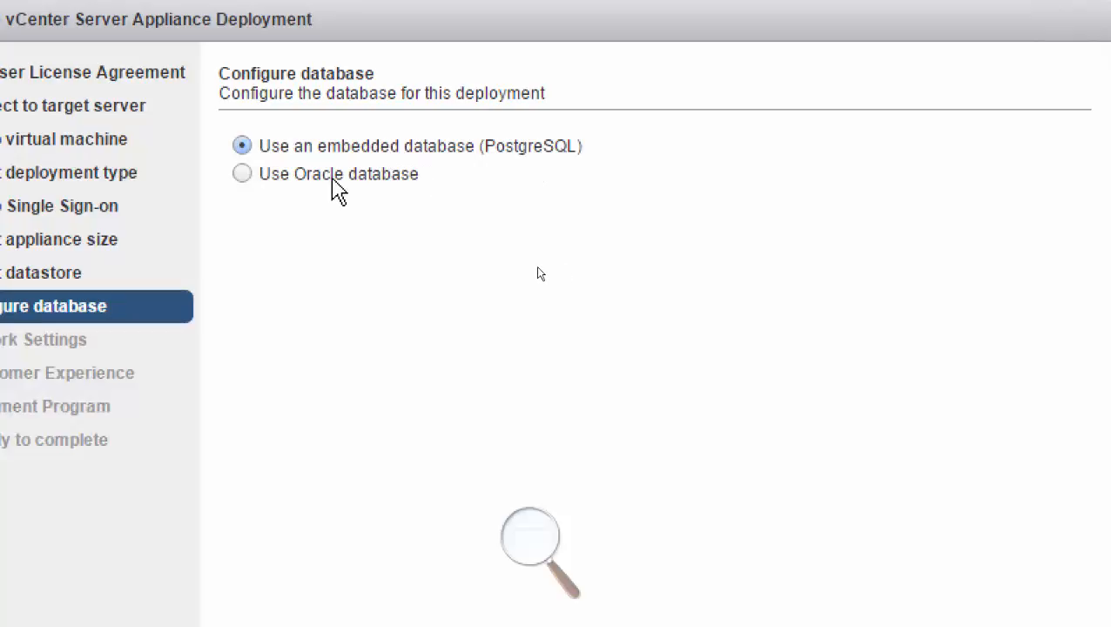
Look at the Oracle database option, keep the embedded PostgreSQL database for the deployment, and continue to the network settings.
left_click(244, 175)
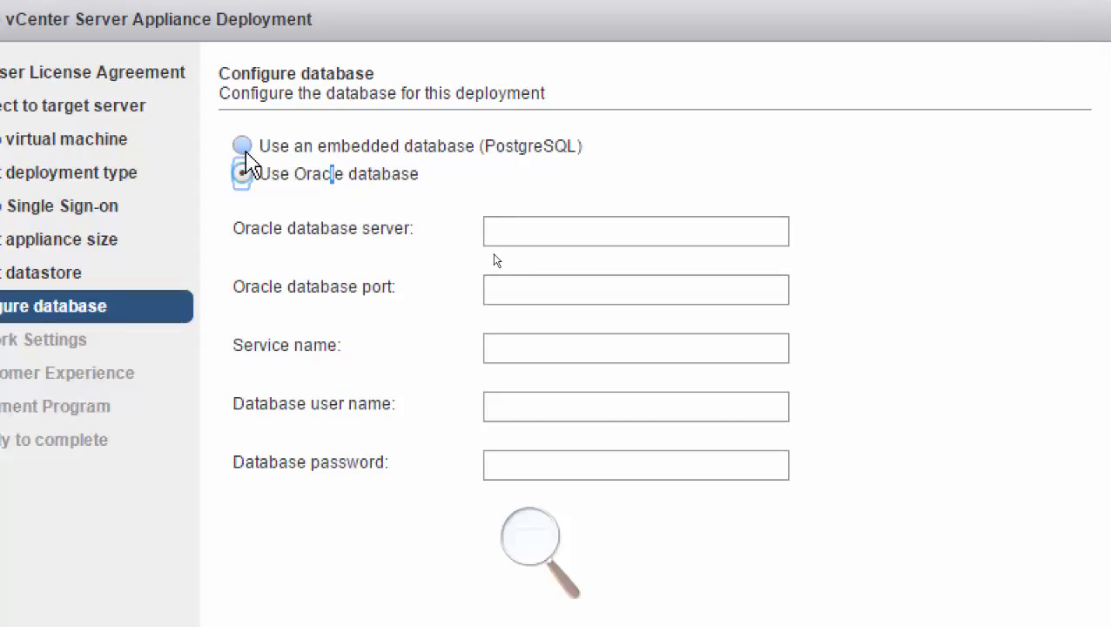
left_click(243, 146)
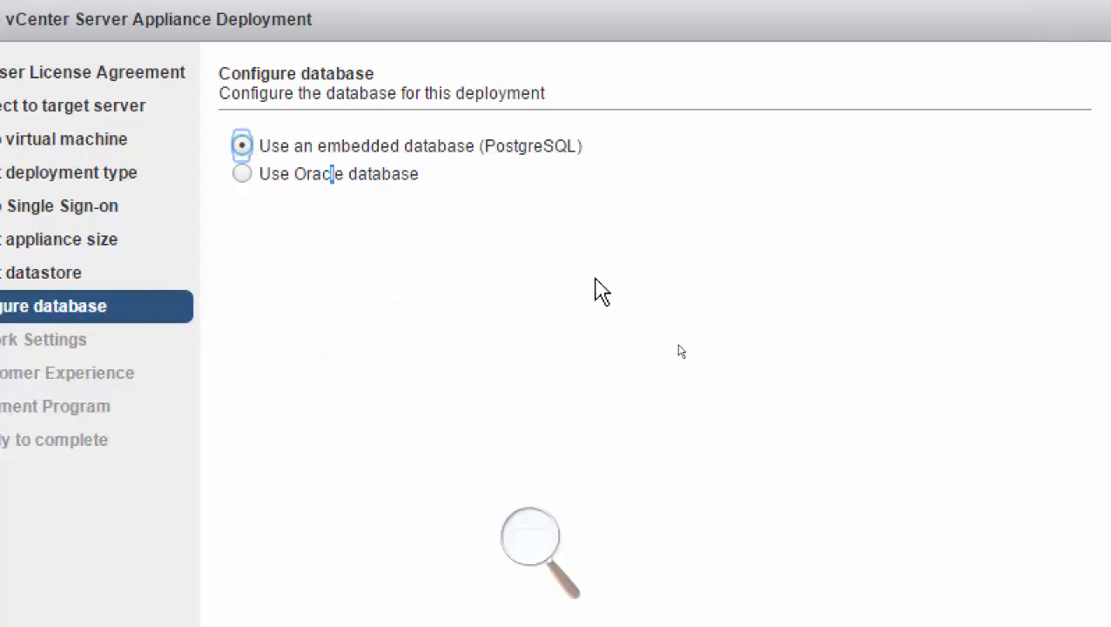
left_click(716, 516)
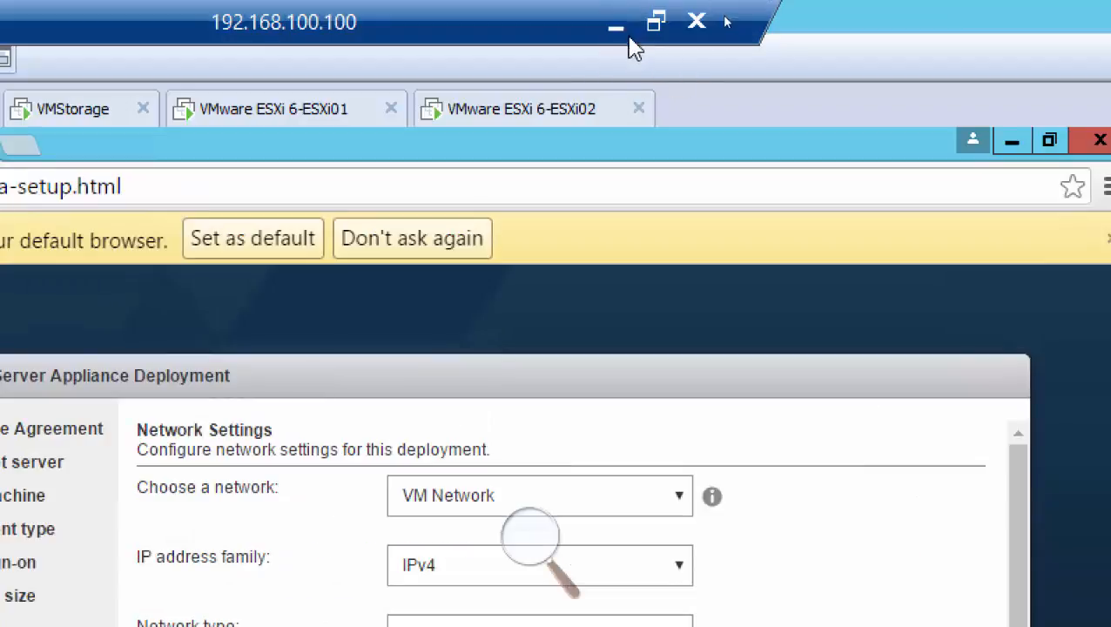
left_click(615, 25)
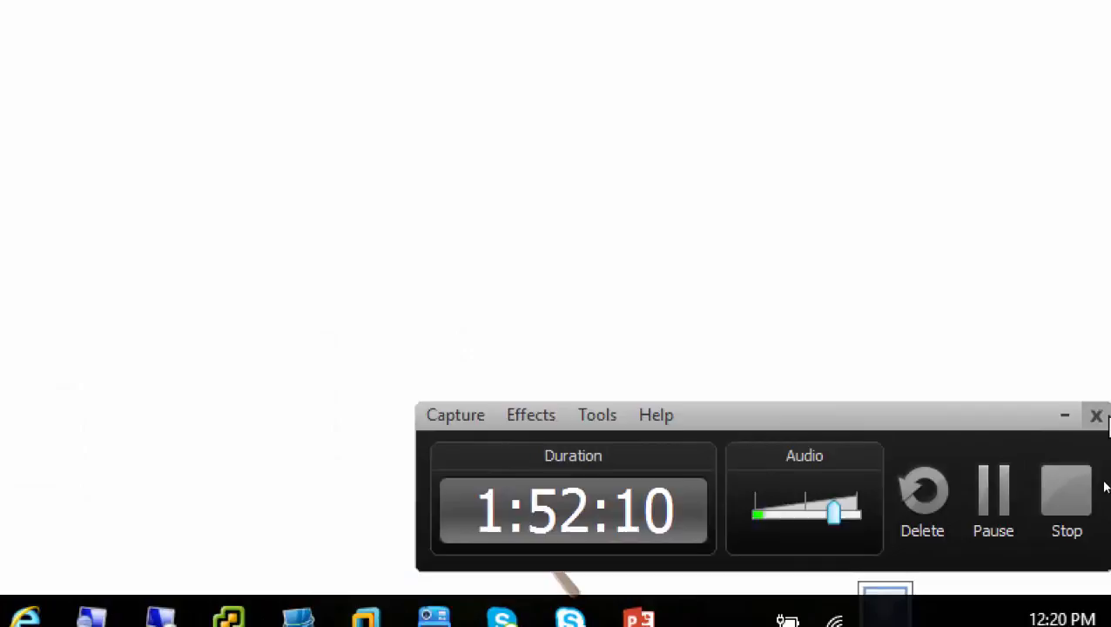
left_click(1065, 417)
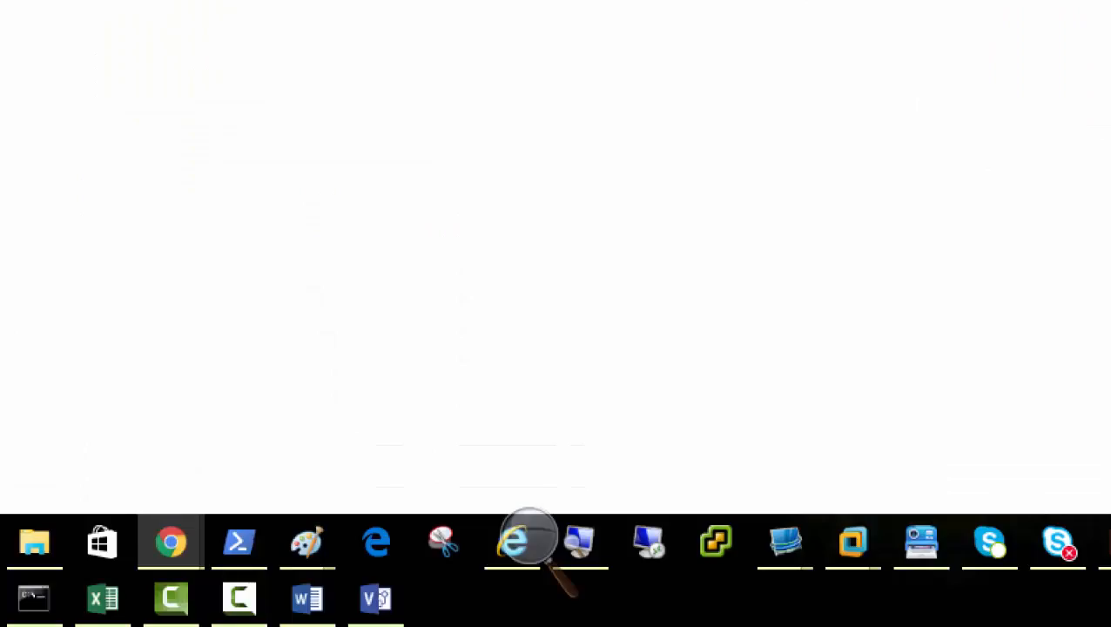
mouse_move(795, 550)
left_click(884, 478)
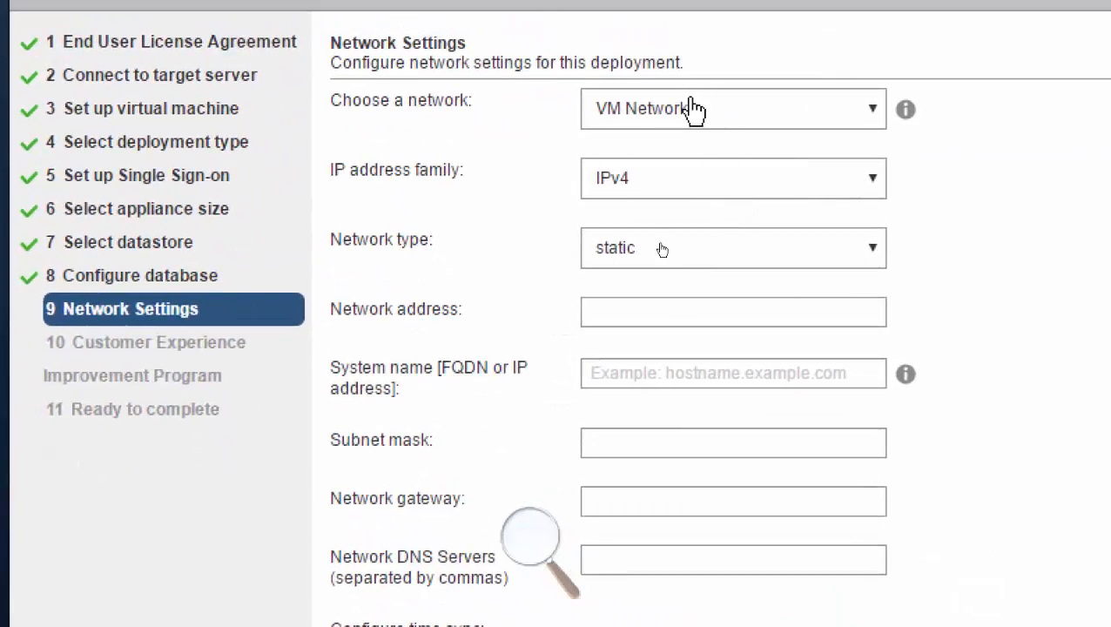
Keep VM Network as the deployment network and set the appliance's static network address to 192.168.200.10.
left_click(871, 111)
left_click(875, 115)
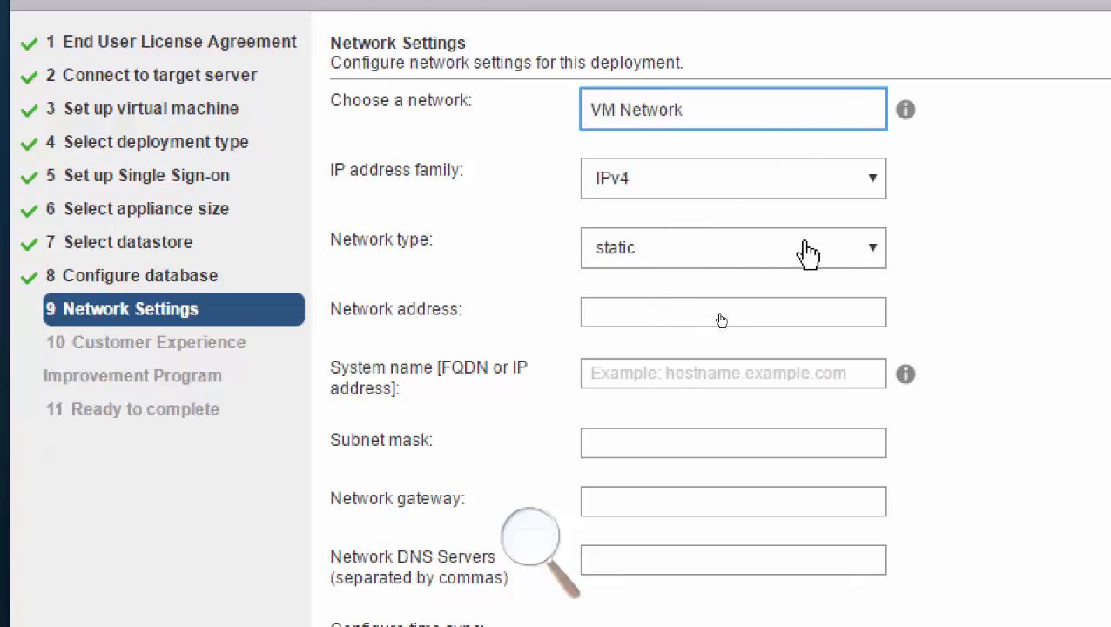
left_click(652, 312)
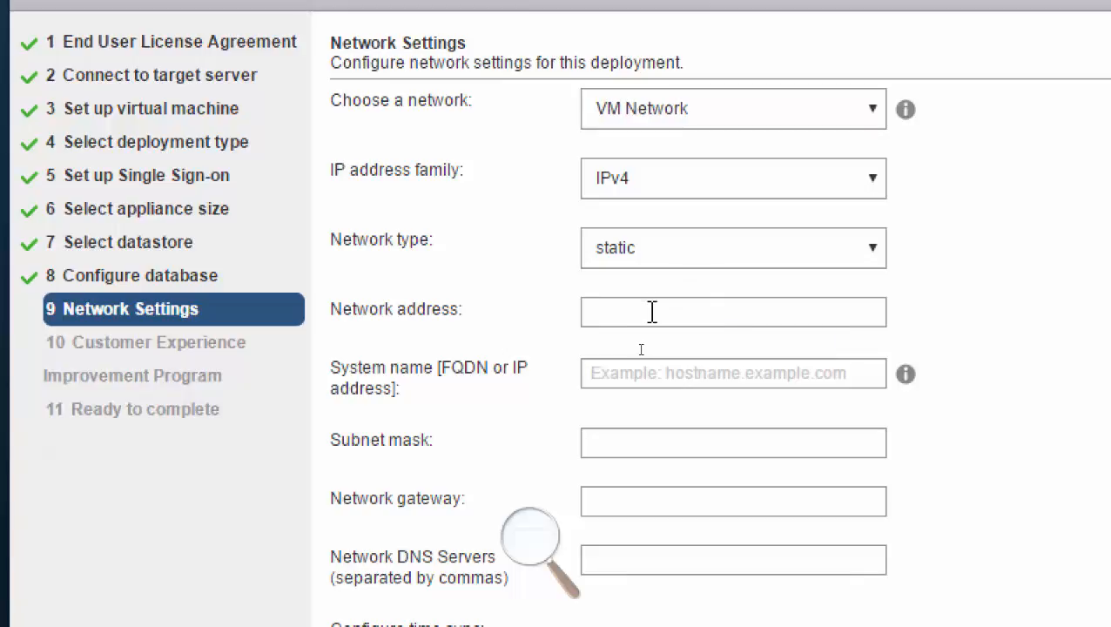
type("192.168")
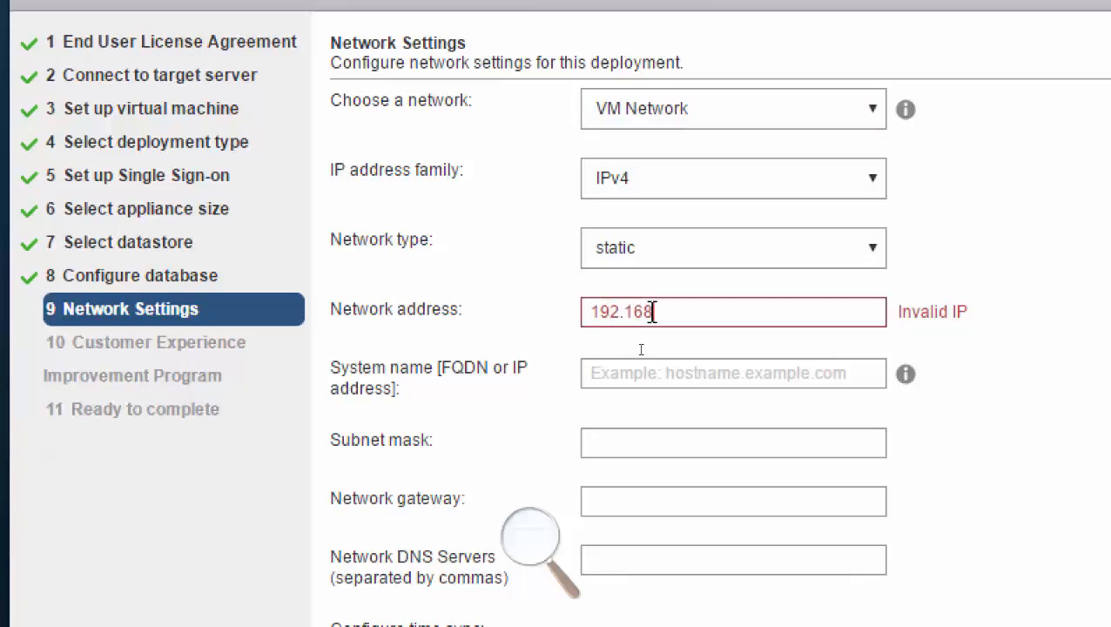
type(".200.10")
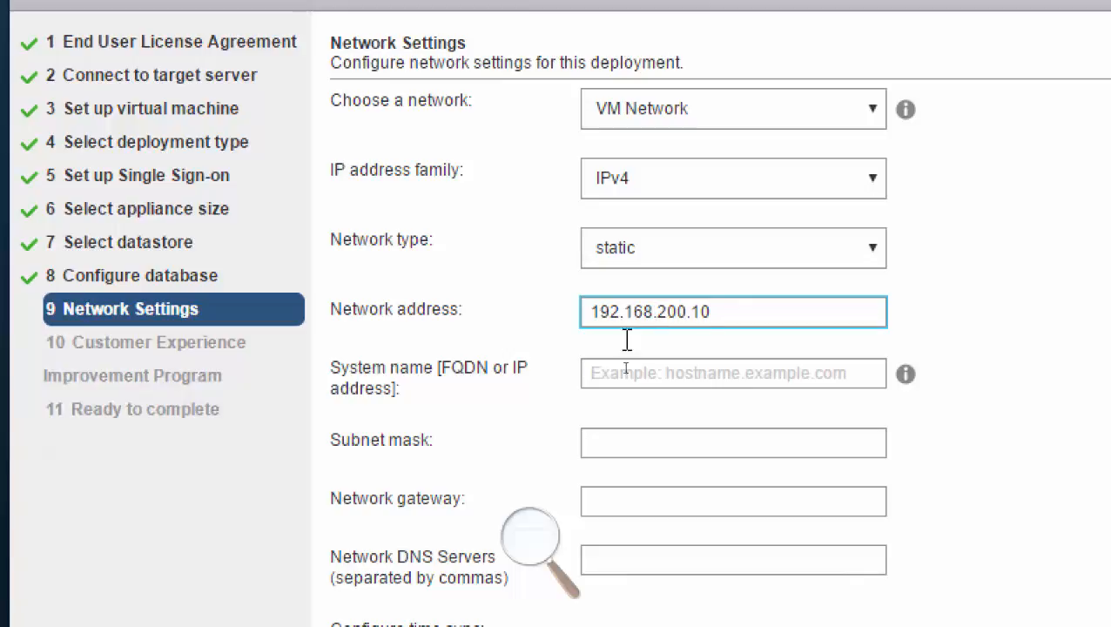
Enter vcsa.vmwaredomain.local as the system name (FQDN) of the appliance.
left_click(627, 375)
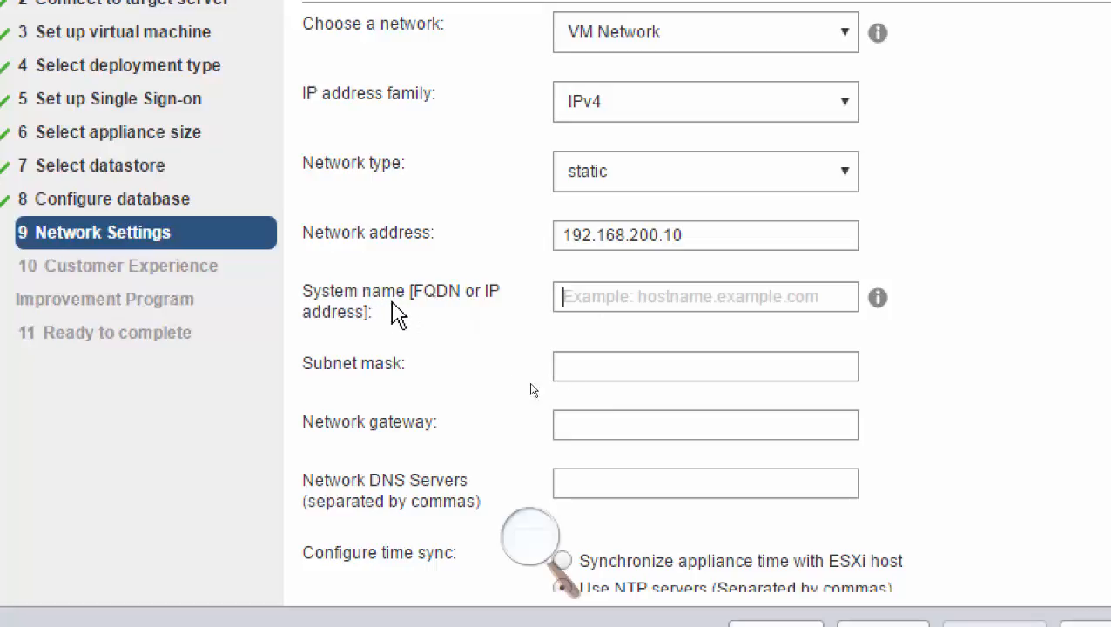
left_click(401, 315)
left_click(611, 288)
type("vcsa.")
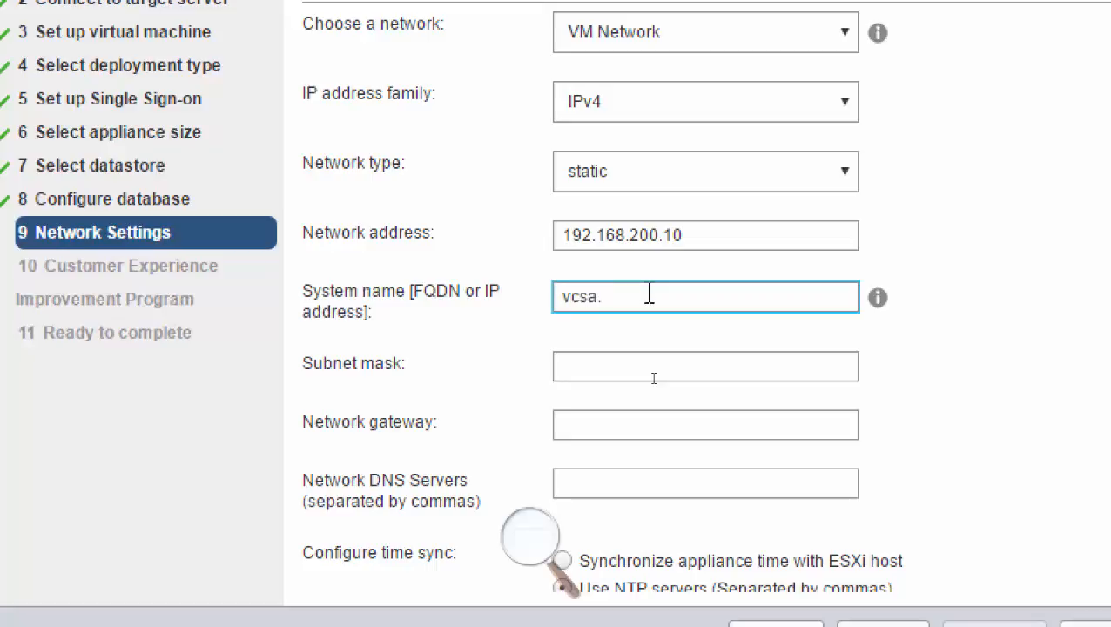
type("vmwa")
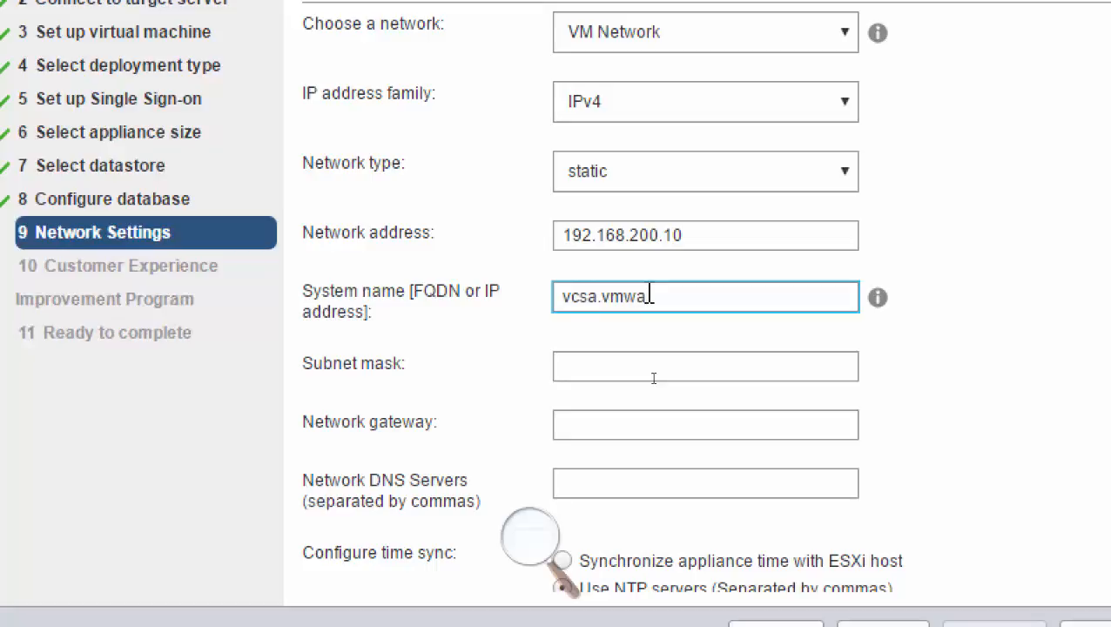
type("redomain")
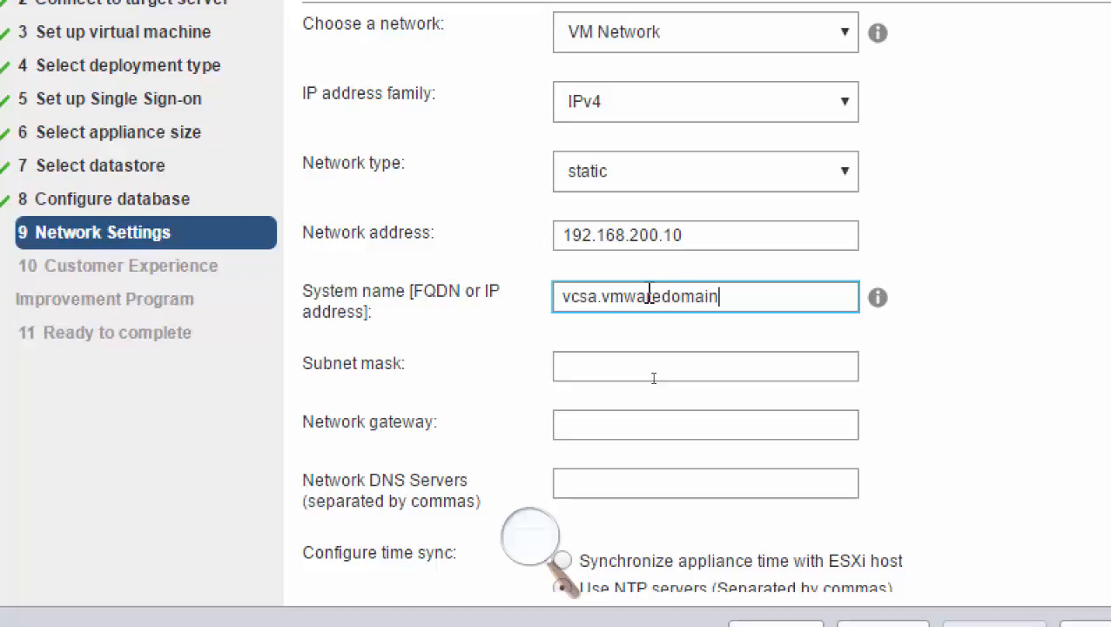
type(".local")
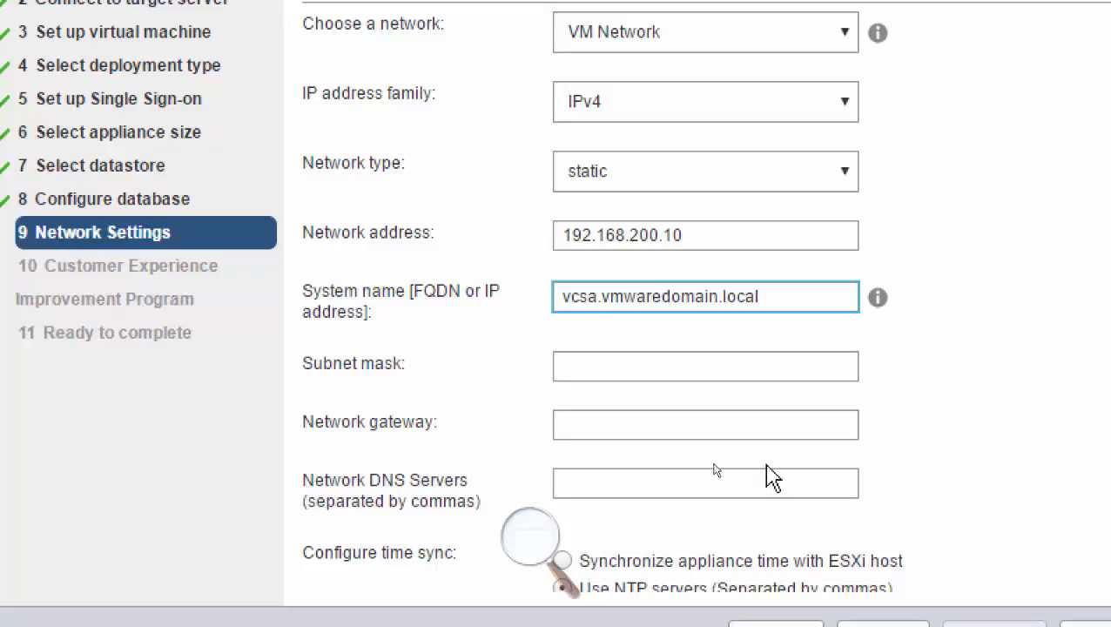
Set the subnet mask to 255.255.255.0 and the network gateway to 192.168.200.50.
left_click(600, 366)
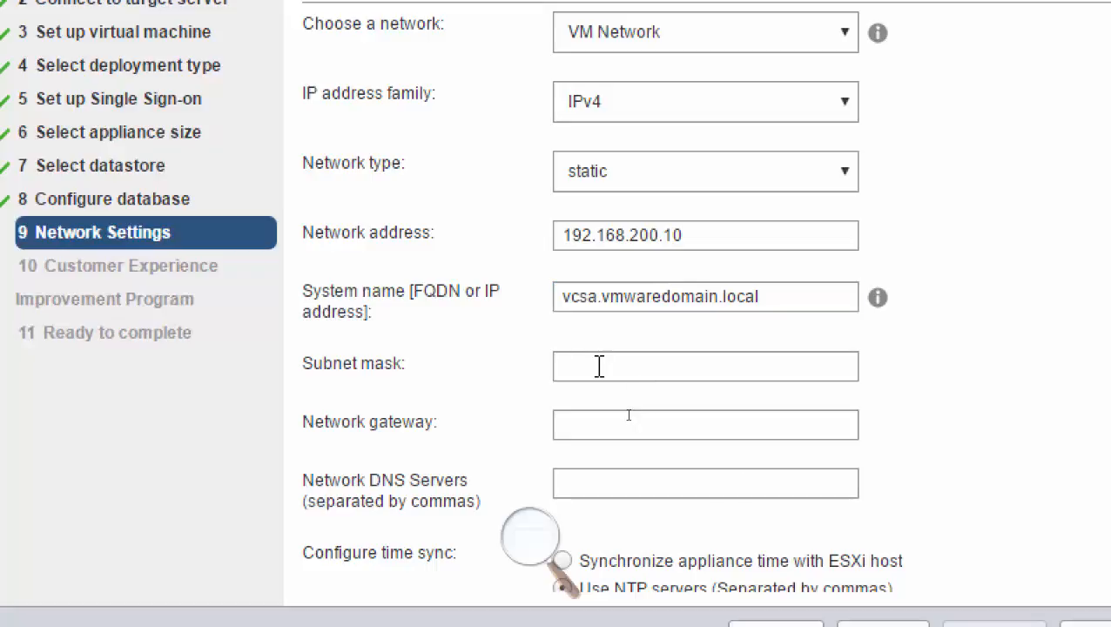
type("255.255.25")
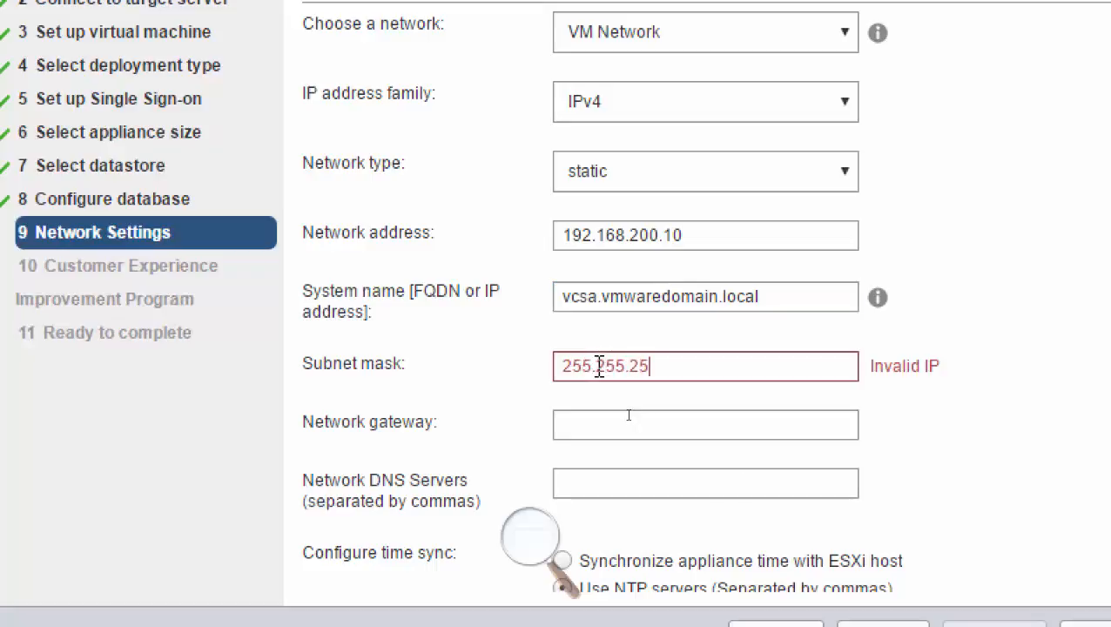
type("5.0")
key("Tab")
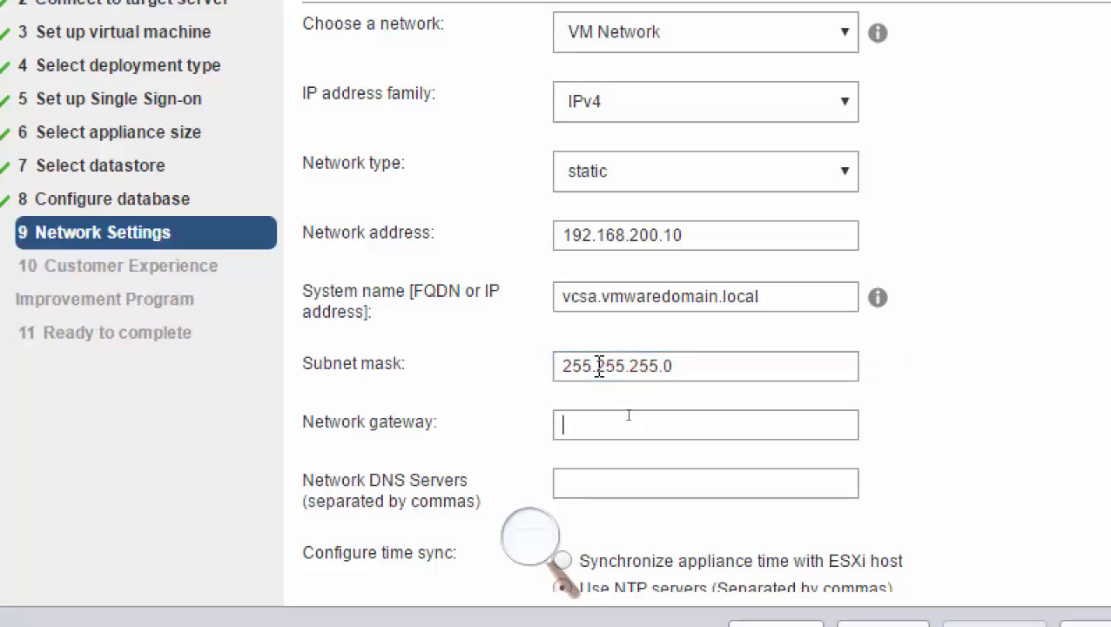
type("192.168")
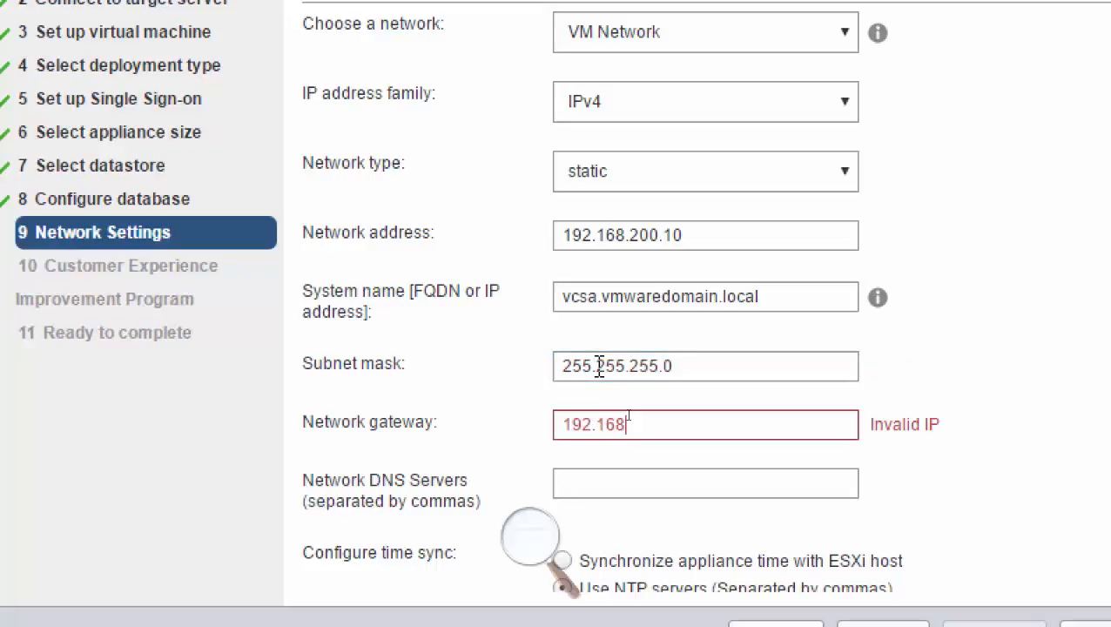
type(".200.50")
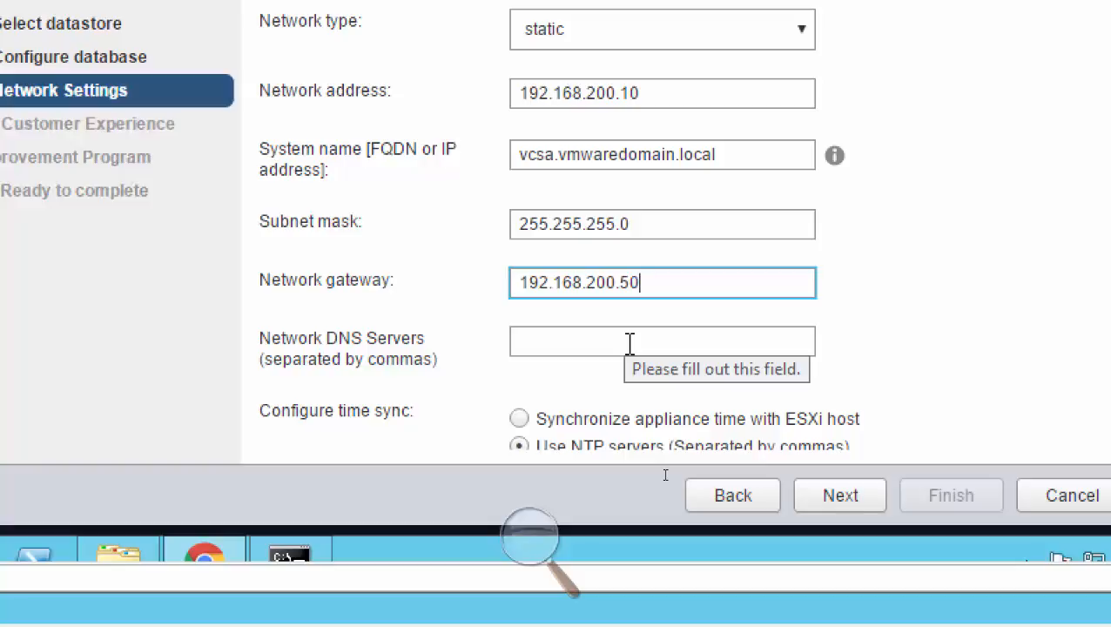
Set the network DNS server to 192.168.200.1.
left_click(627, 345)
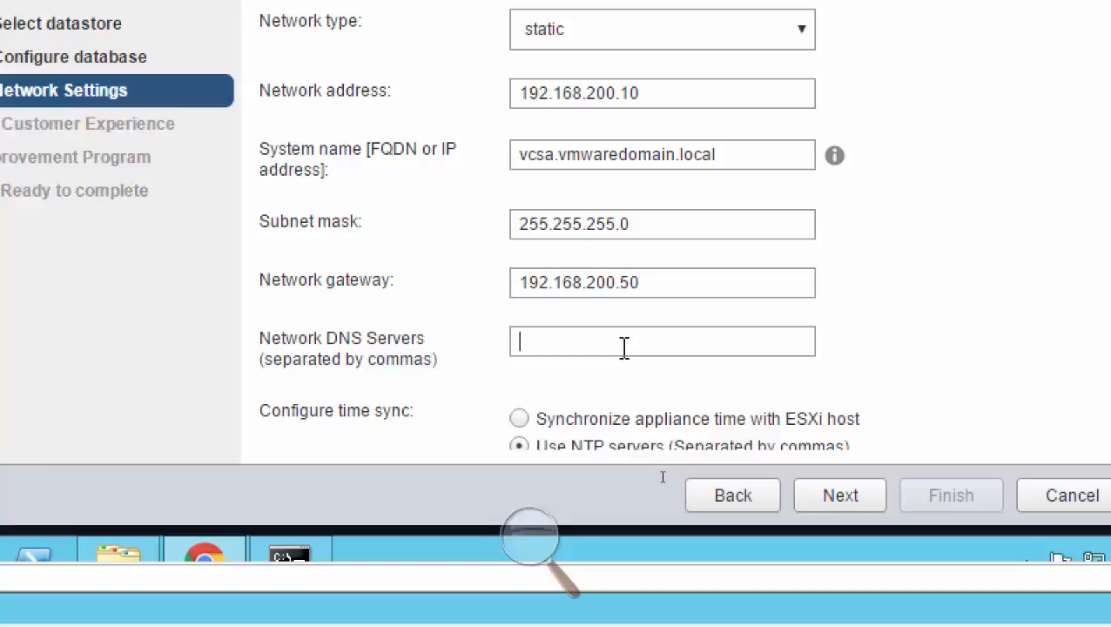
type("192.168.20")
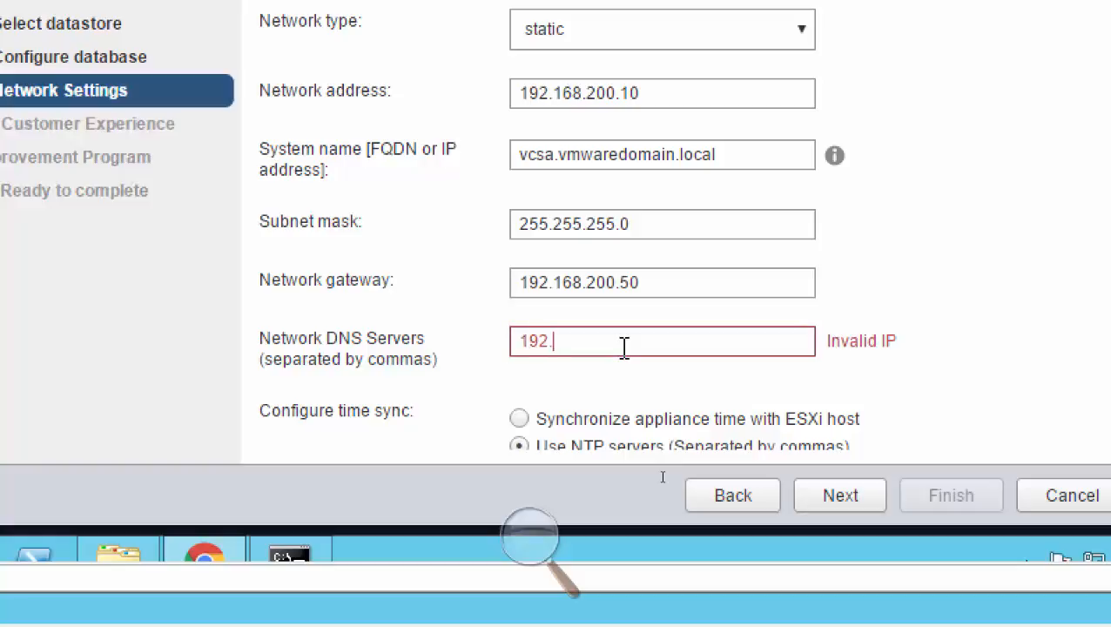
type("0.1")
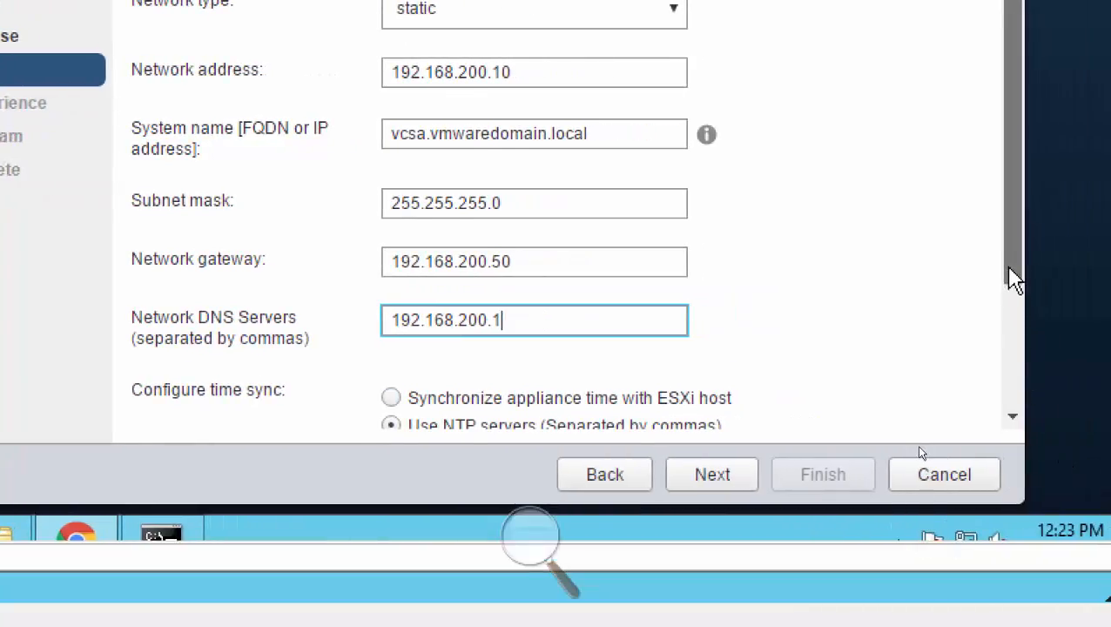
Synchronize the appliance time with the ESXi host, enable SSH, and continue to the Customer Experience Improvement Program page.
scroll(1013, 285, "down", 2)
scroll(1011, 161, "up", 2)
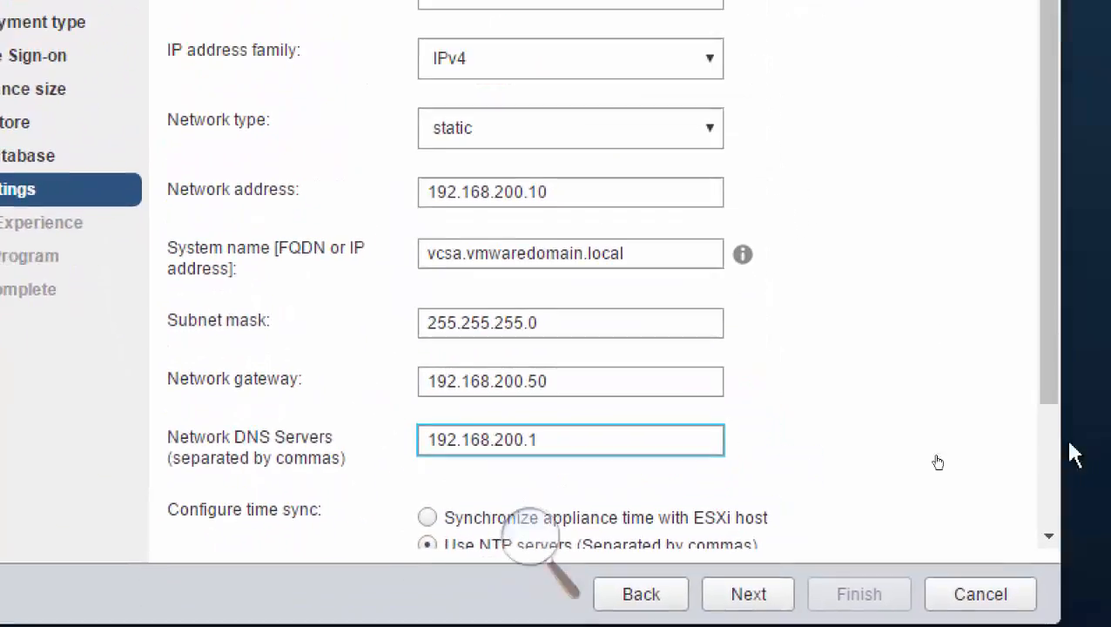
left_click_drag(1101, 342, 1103, 471)
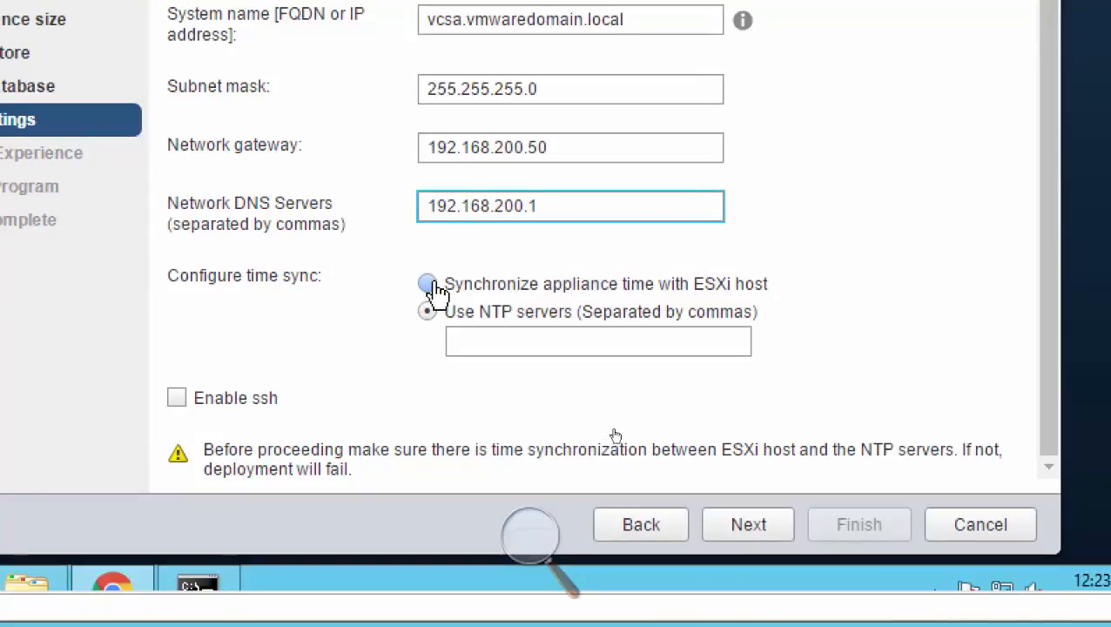
left_click(429, 285)
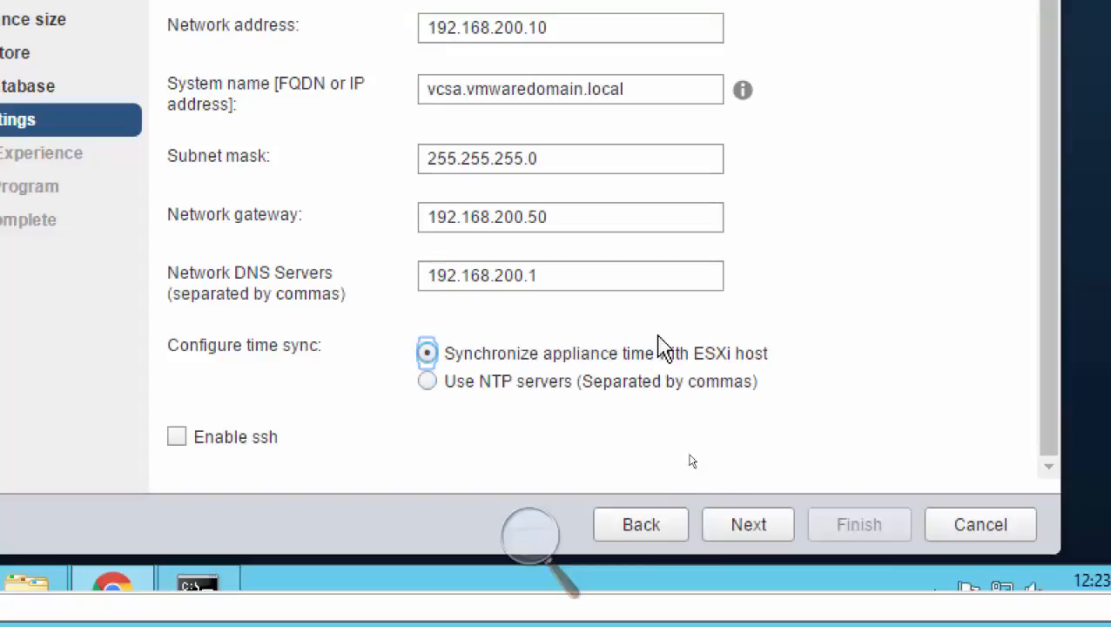
left_click(176, 440)
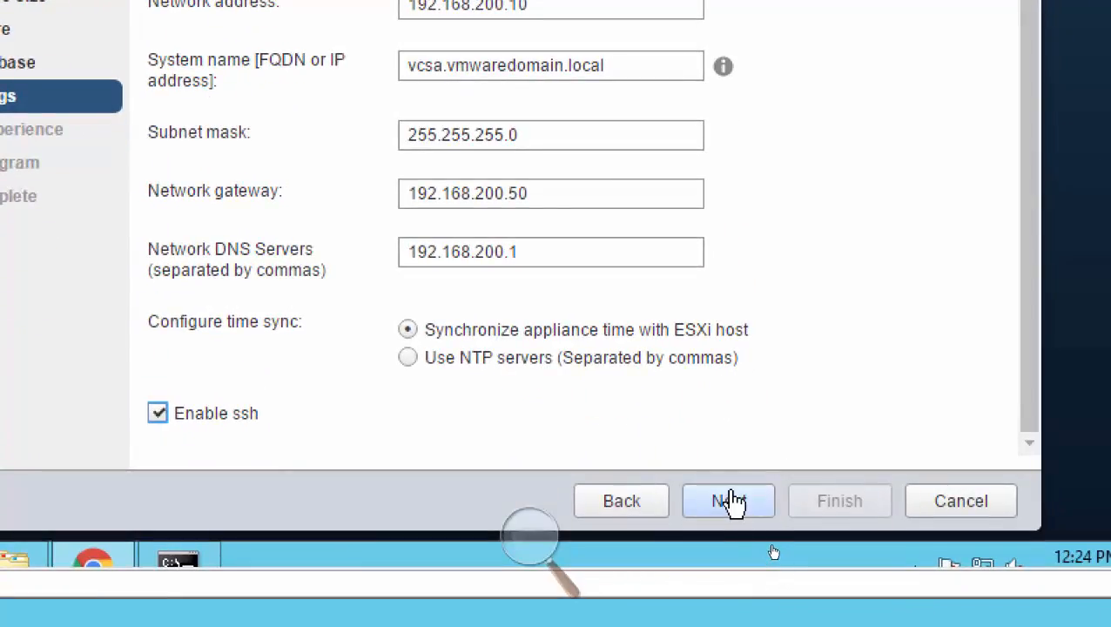
left_click(734, 502)
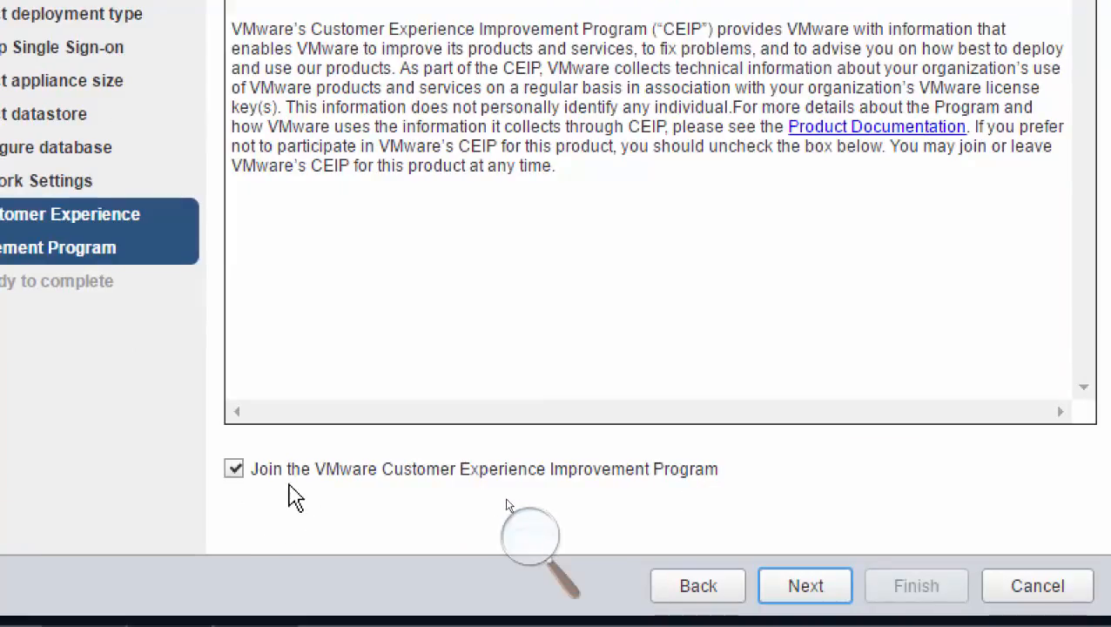
Opt out of the VMware Customer Experience Improvement Program and finish the wizard to start deploying the appliance.
left_click(243, 471)
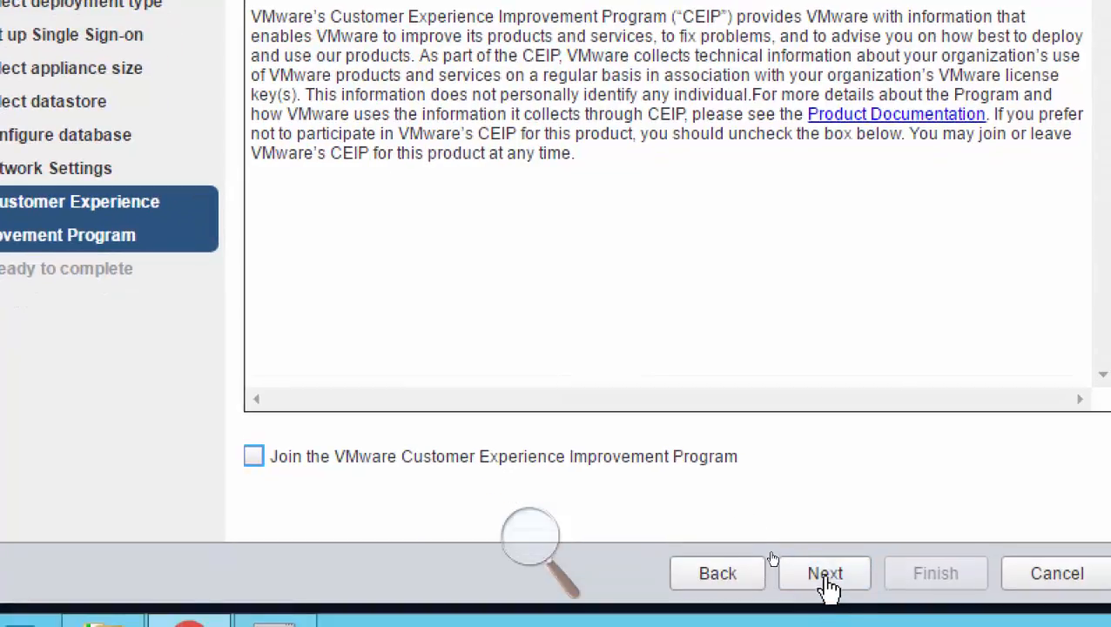
left_click(830, 584)
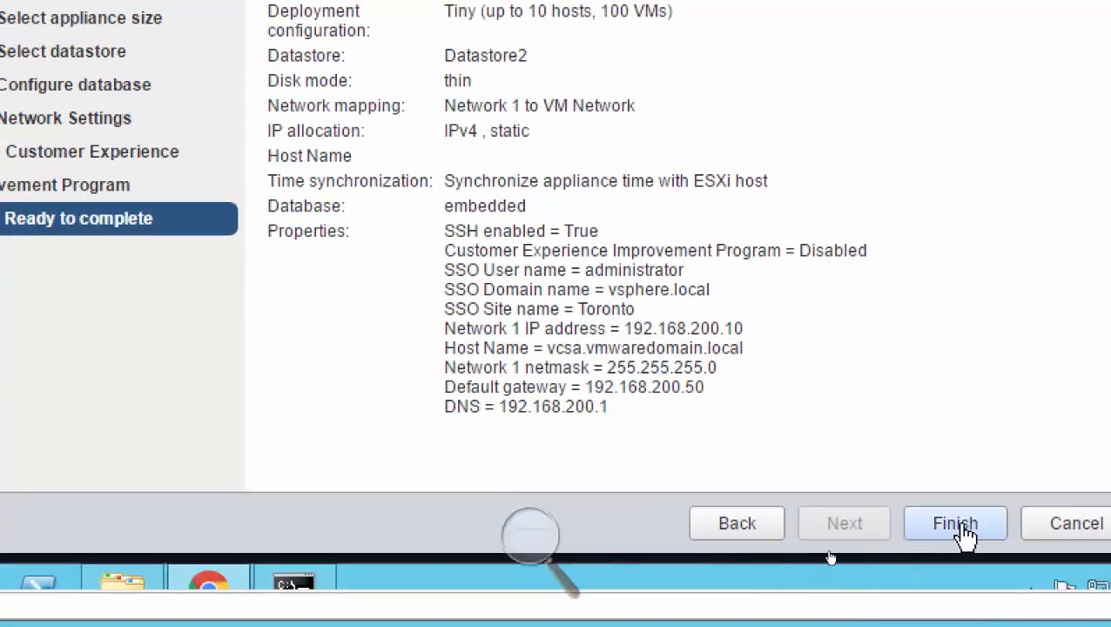
left_click(963, 529)
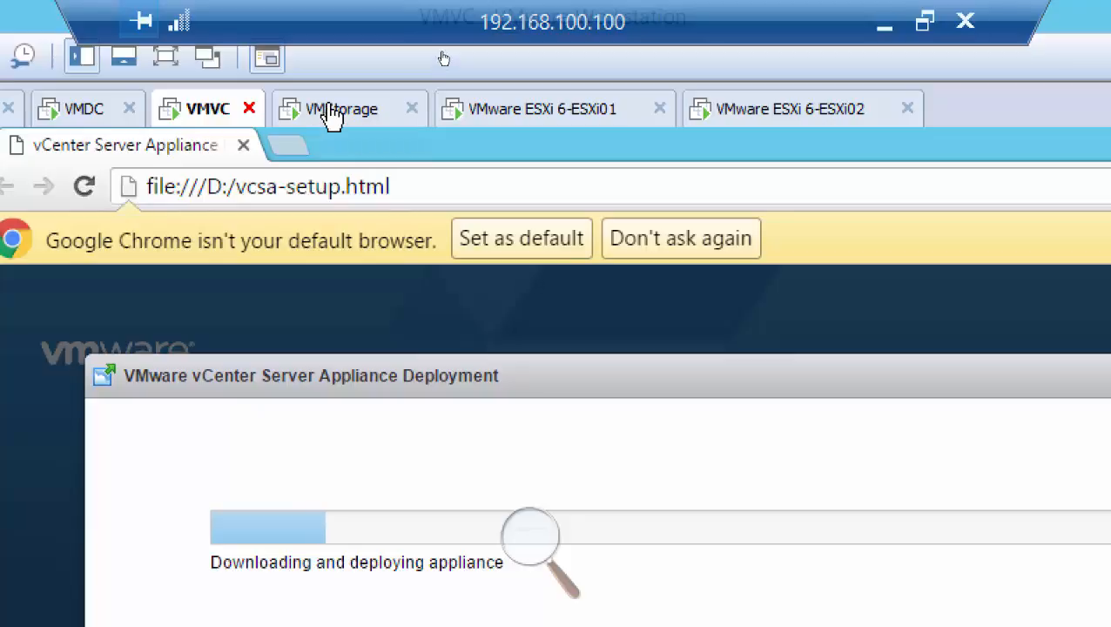
Bring up the VMStorage machine, and leave the remote session for the untitled lab diagram in Paint at normal screen magnification.
left_click(331, 111)
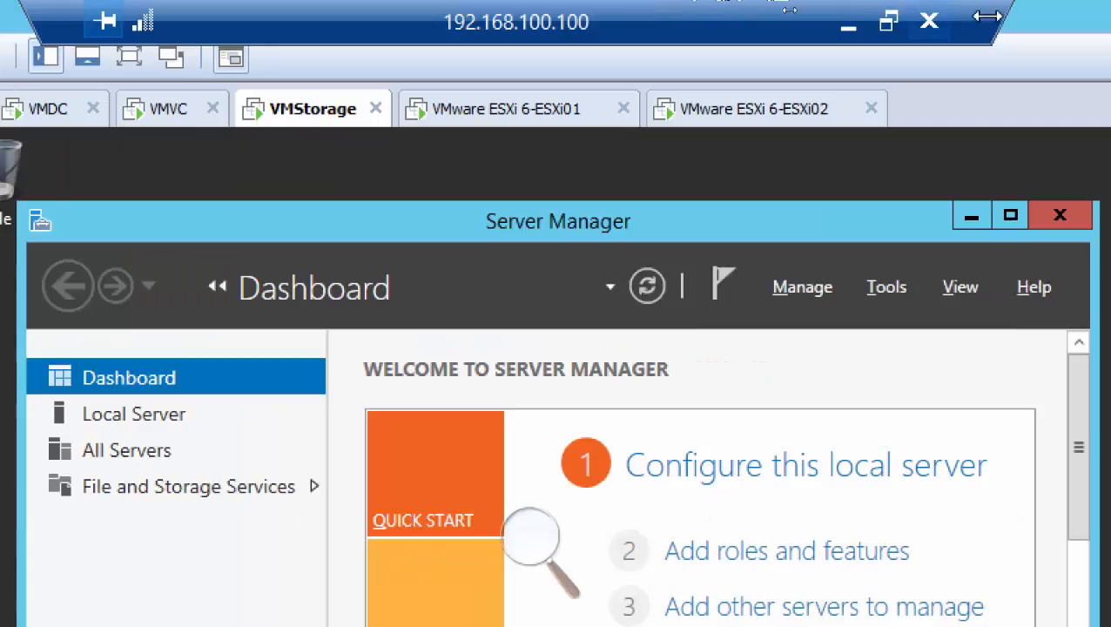
left_click(847, 29)
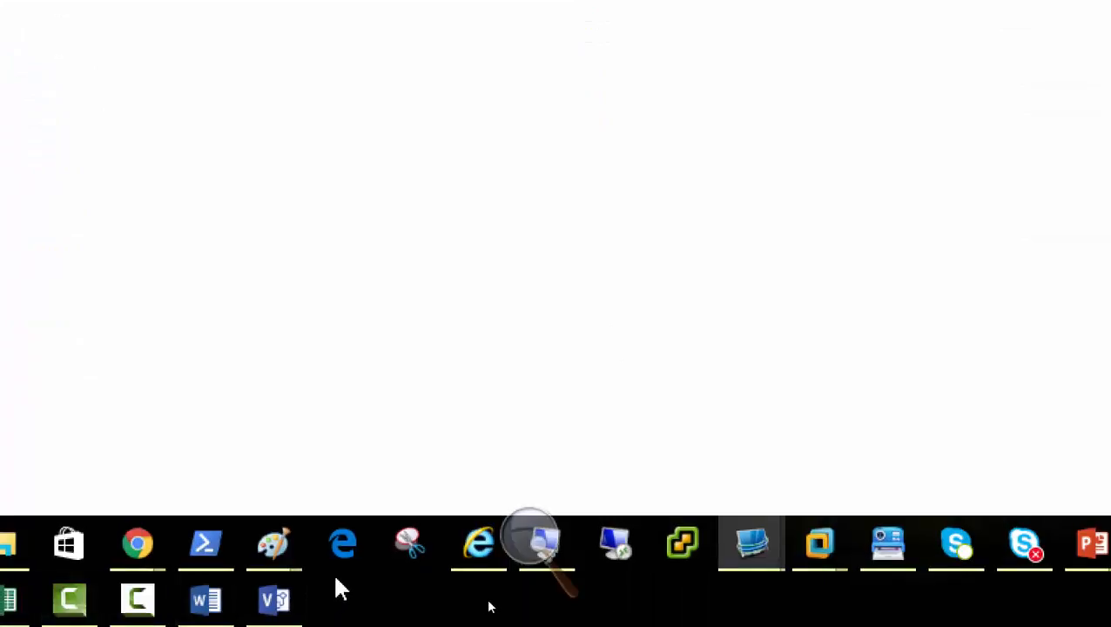
left_click(533, 544)
left_click(515, 574)
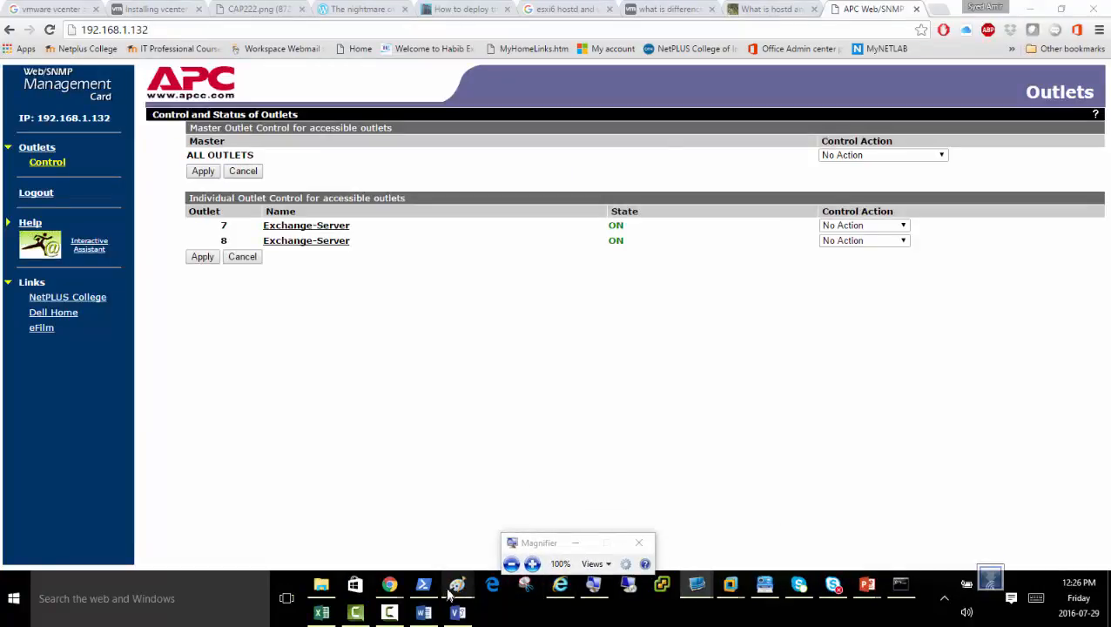
mouse_move(455, 587)
left_click(484, 525)
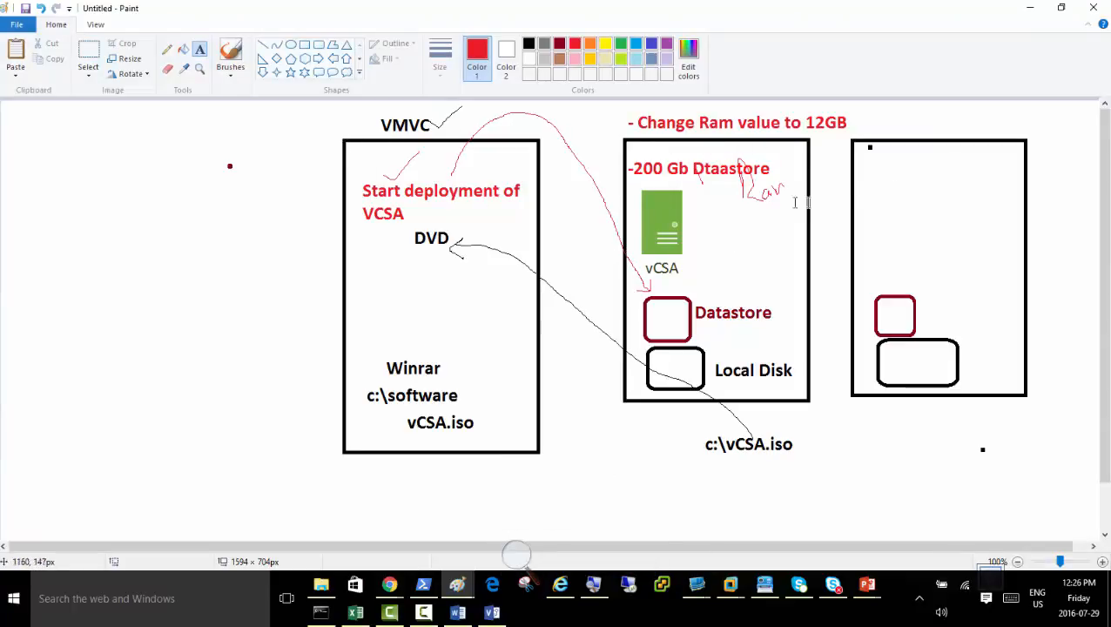
Draw a black rectangle of about 267 × 474 px in the empty area beside the VMVC box.
left_click(304, 44)
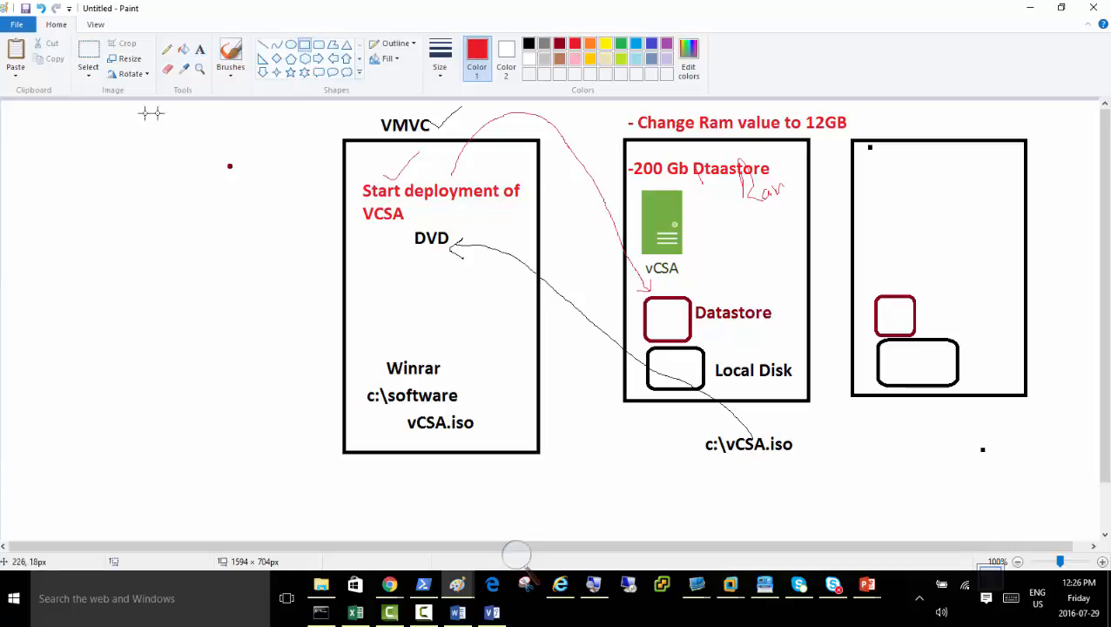
left_click_drag(104, 133, 290, 463)
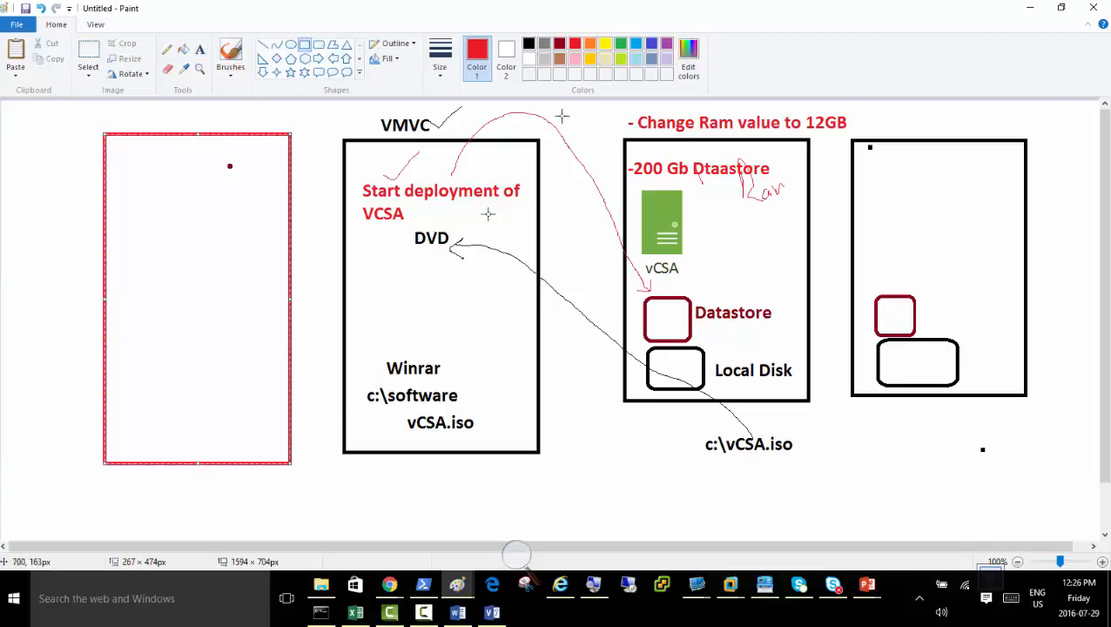
left_click(528, 45)
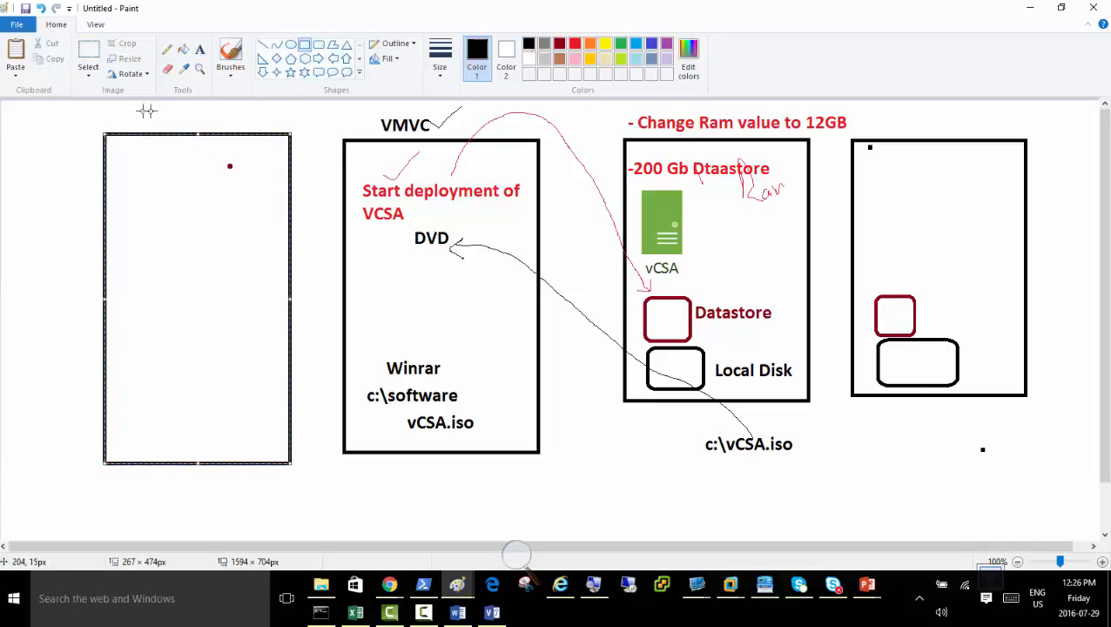
Label the new rectangle "Vmstorage" in black text above its upper edge.
left_click(199, 50)
left_click(147, 114)
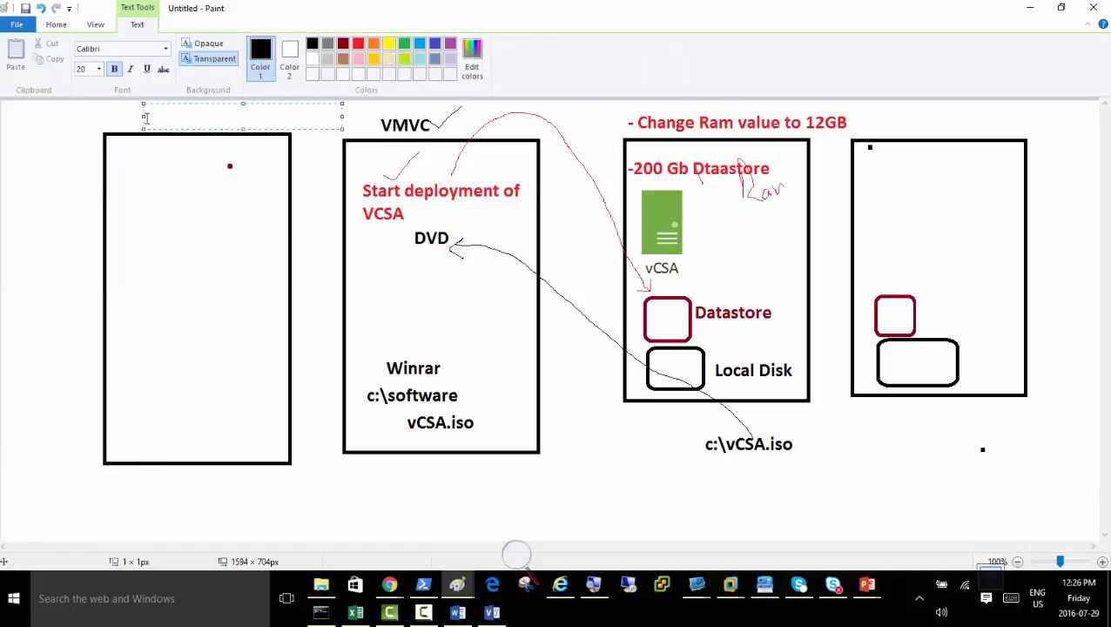
type("Vmstorage")
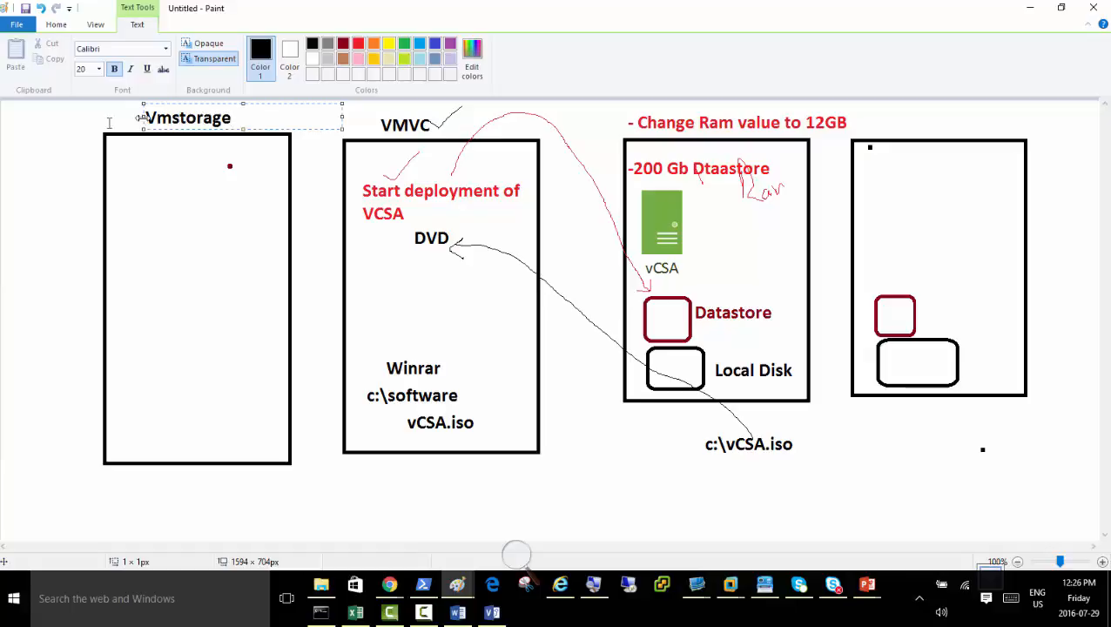
Add the black text "2 Disks" with "200GB" on a second line in the lower half of the Vmstorage box.
left_click(129, 313)
left_click(123, 339)
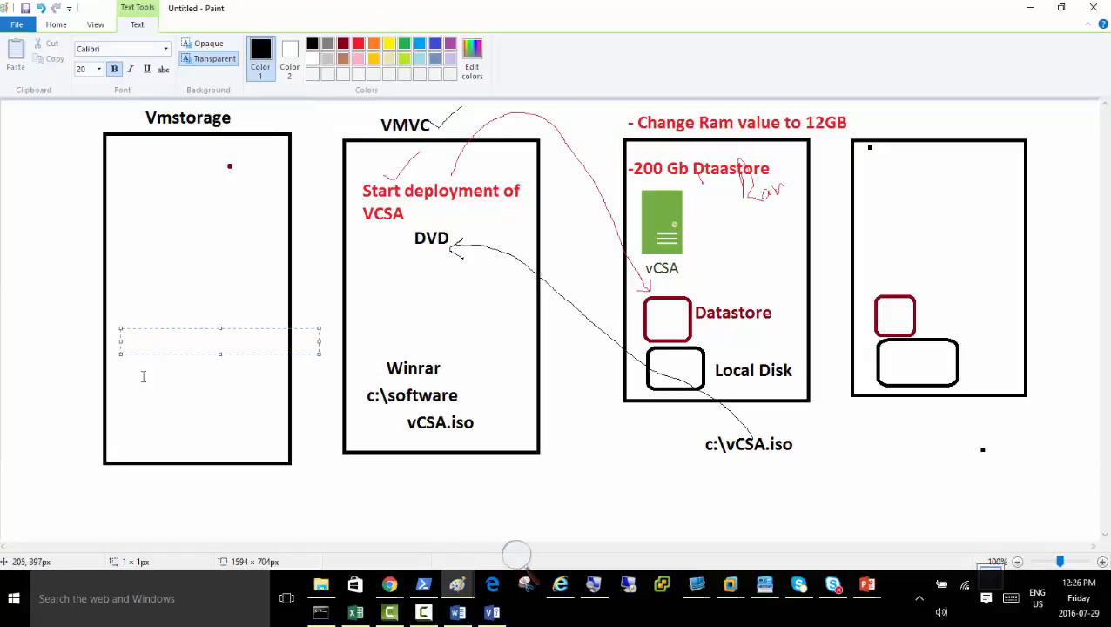
type("2 Disks")
key("Return")
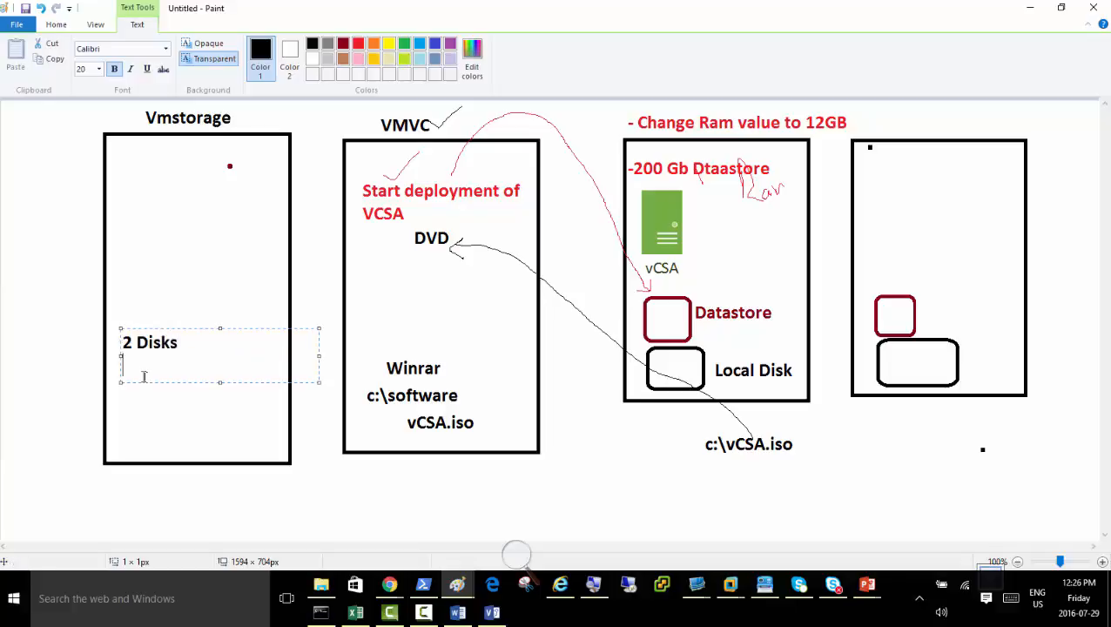
type("200GB")
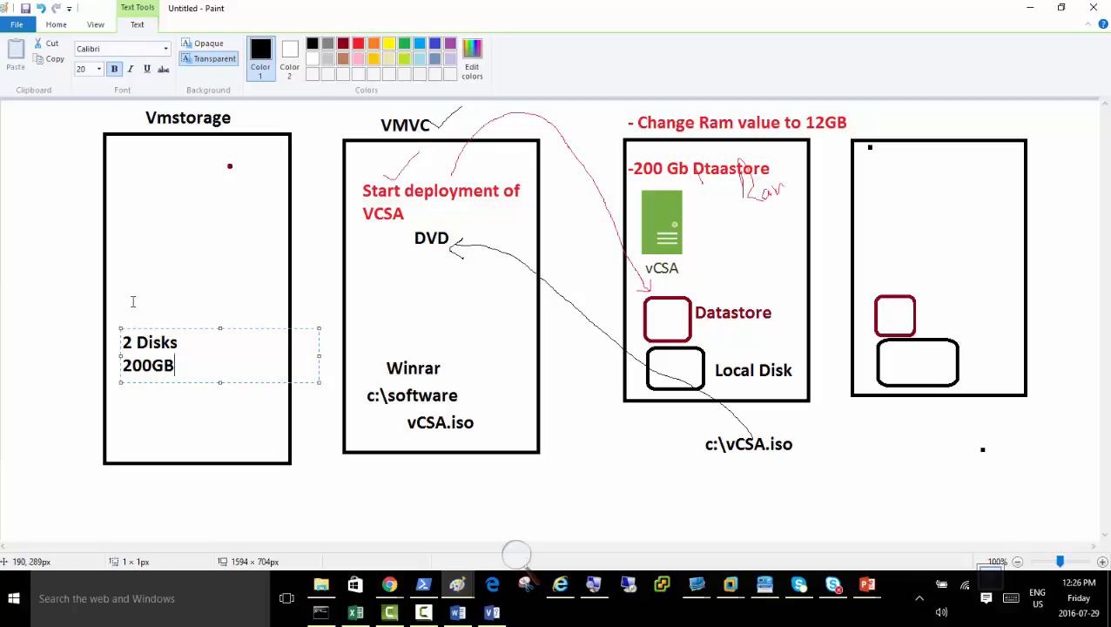
Write "Enable iSCSi Target" in black text in the upper part of the Vmstorage box.
left_click(123, 170)
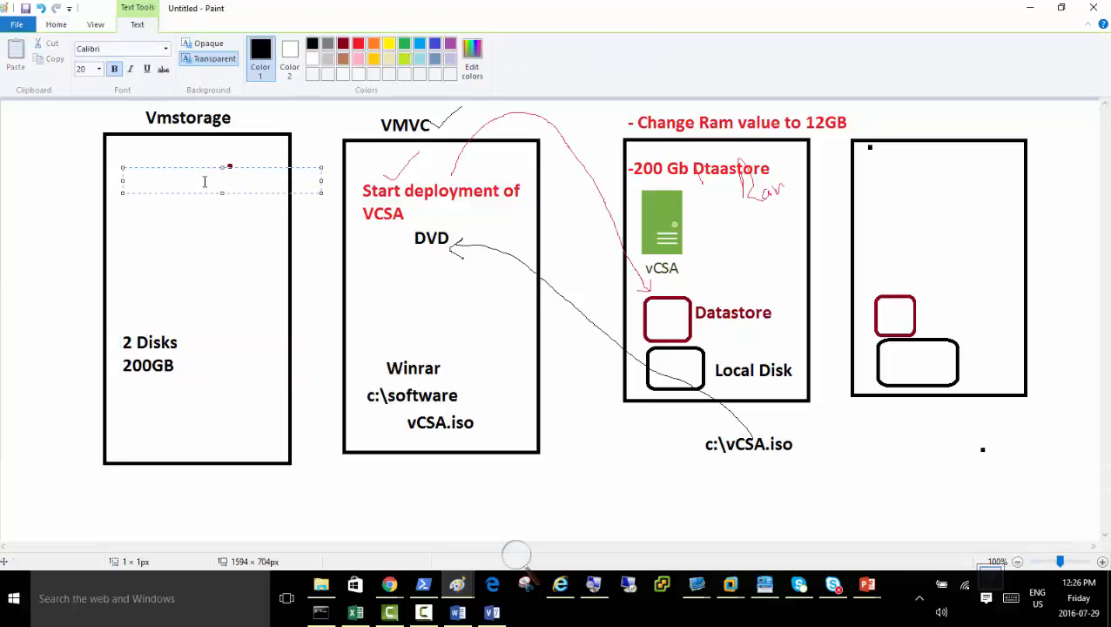
type("iSCSi Target")
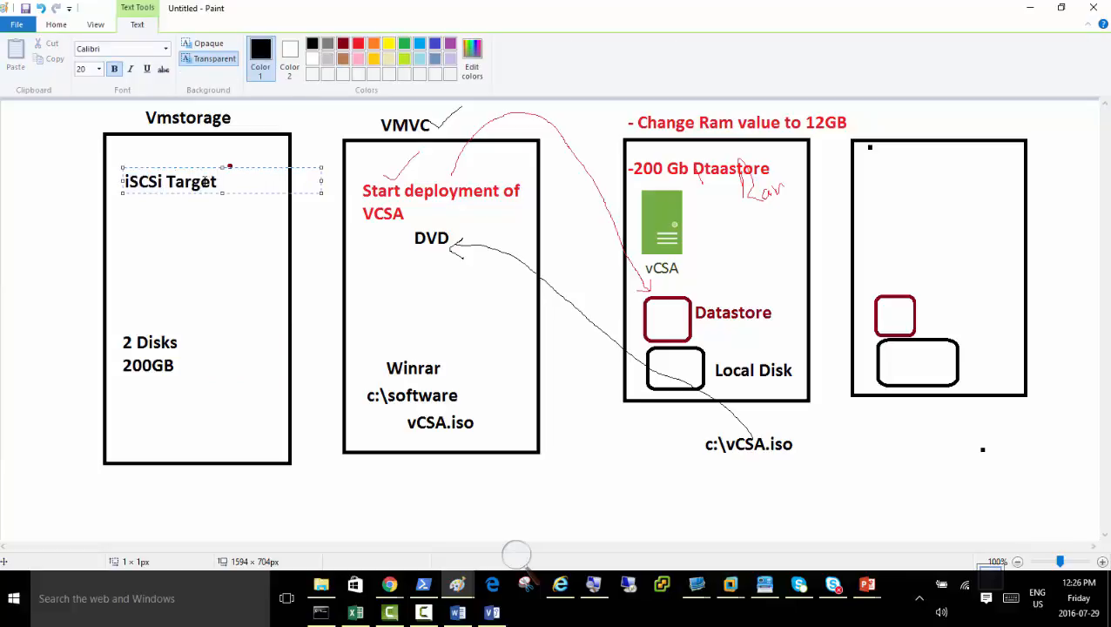
key("ctrl+shift+Left")
key("ctrl+shift+Left")
type("Enable")
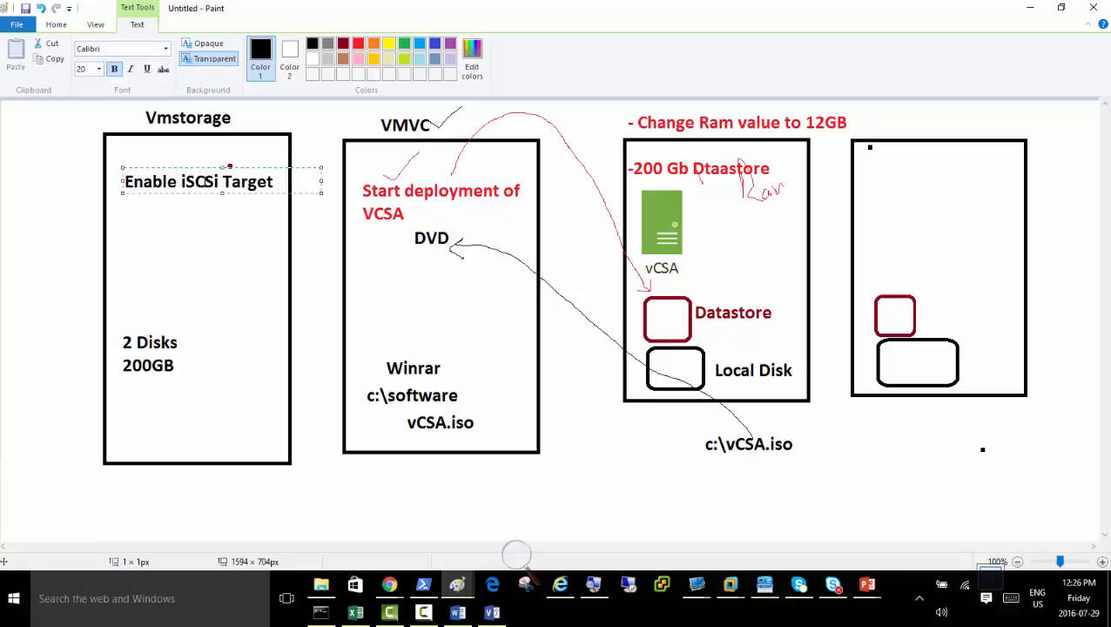
Add the line "Configure each disk to be available as a remote iscsi storage" below it, and move the text block up inside the Vmstorage box's edge.
key("End")
key("Return")
type("Configure e")
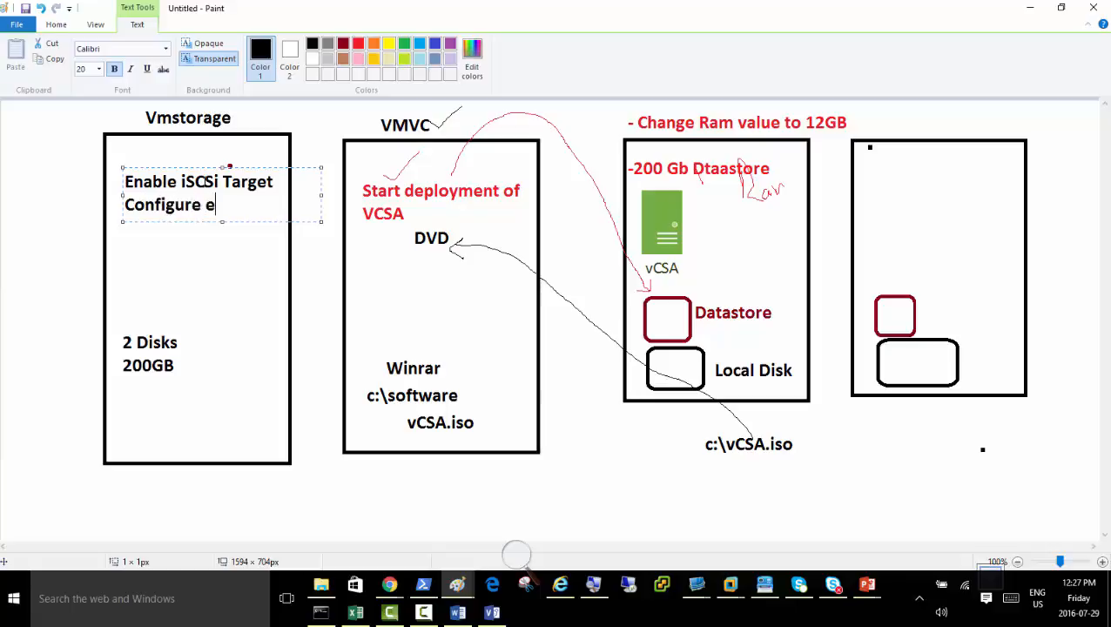
type("ach disk")
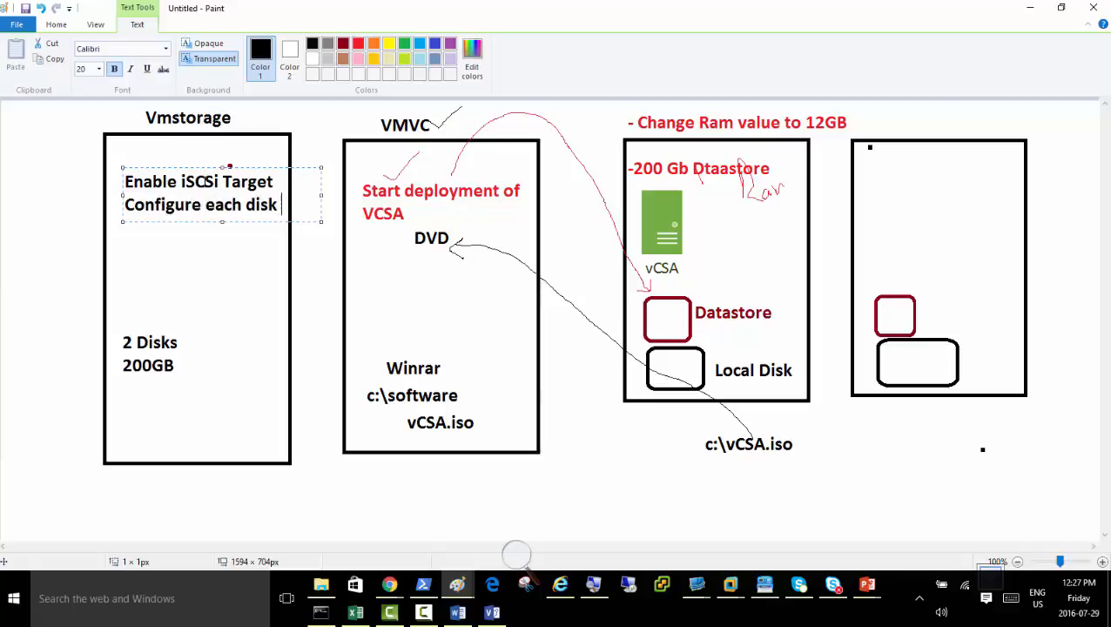
type(" to")
type("be ")
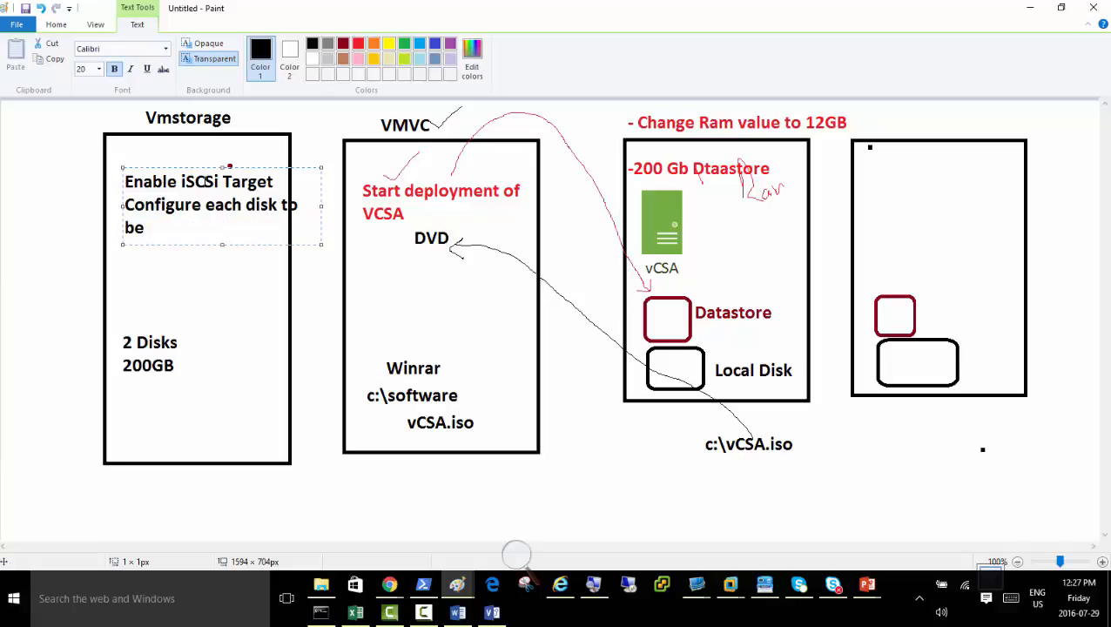
type("available a")
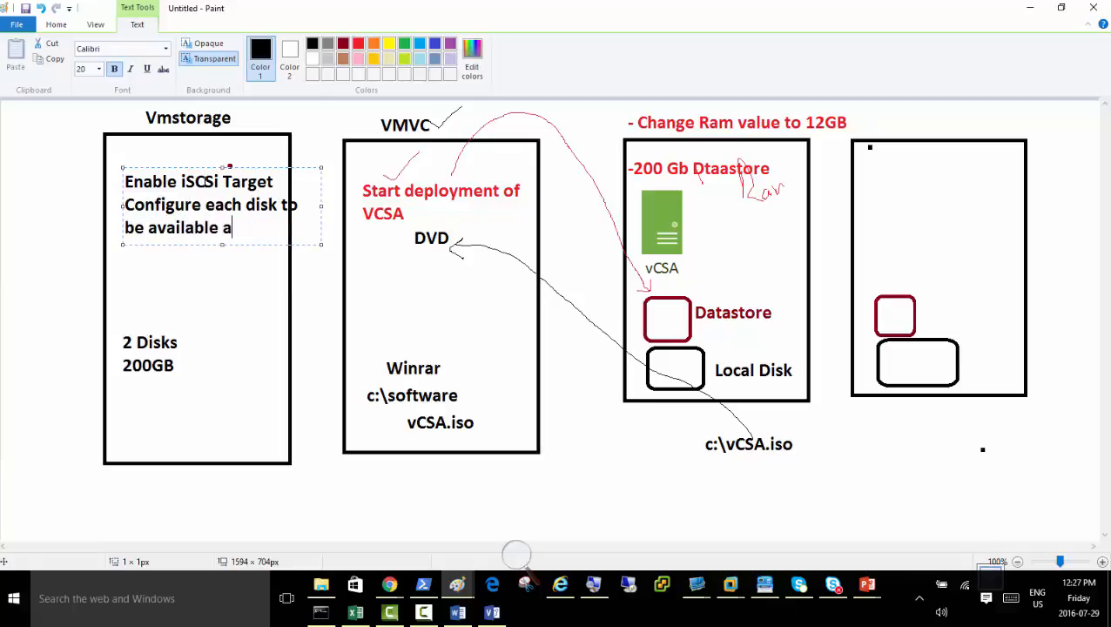
type("s a remote is")
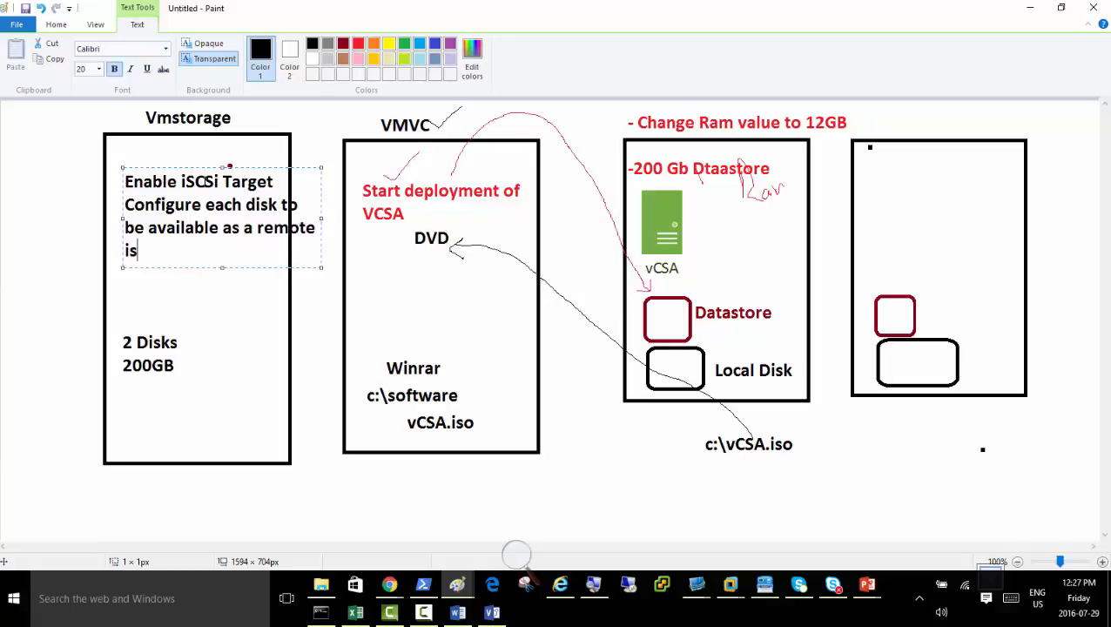
type("csi storage")
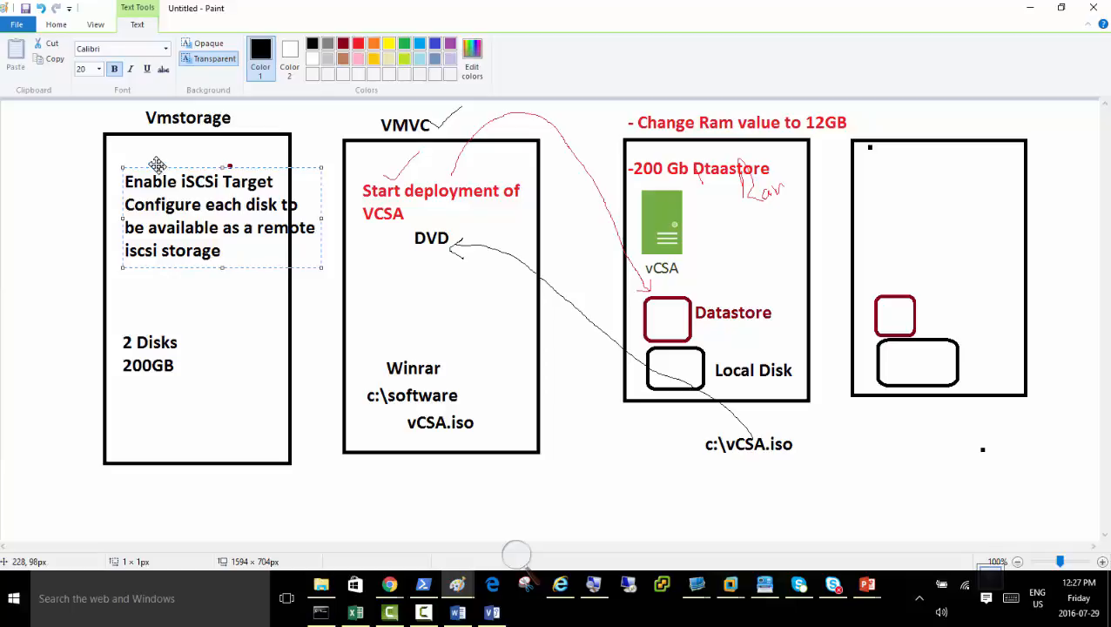
left_click_drag(157, 165, 142, 143)
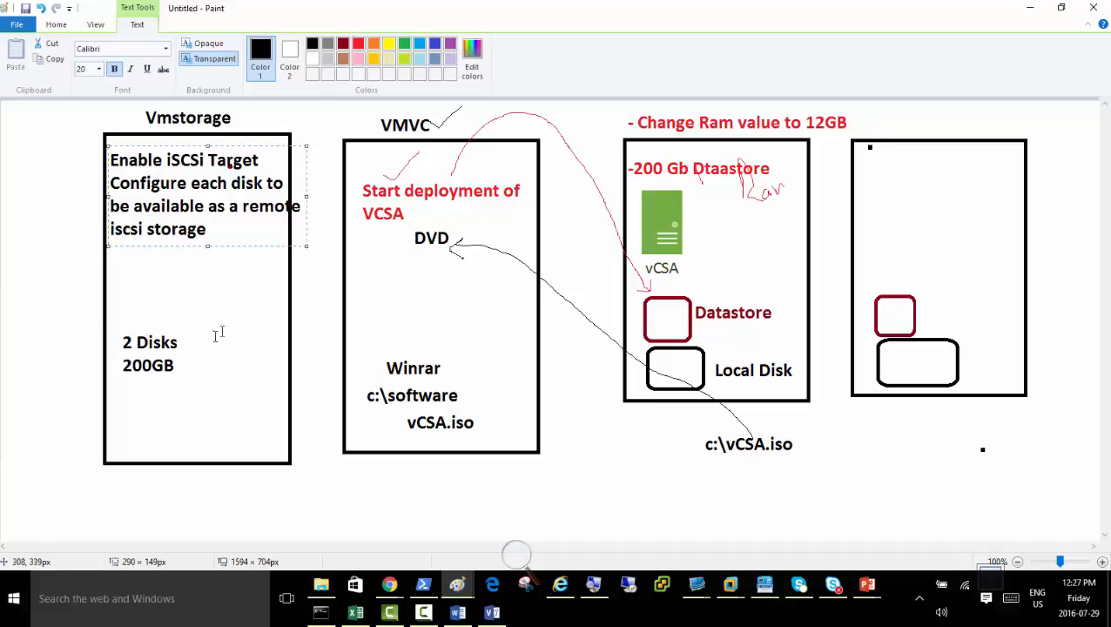
left_click(229, 288)
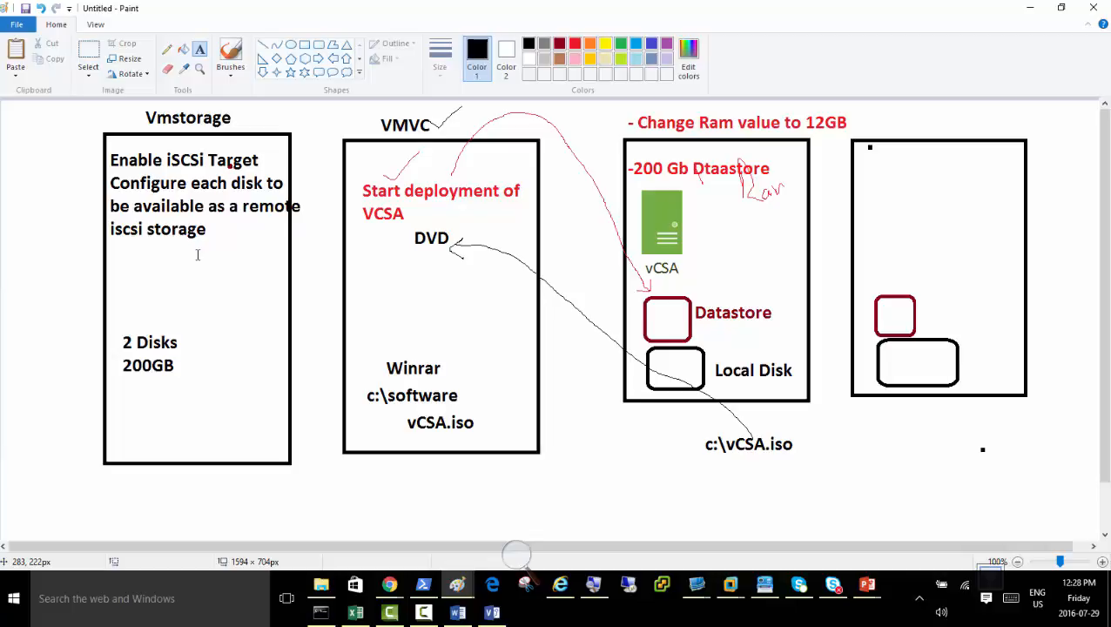
Pencil a check mark above "2 Disks" and draw two black disk squares side by side below "200GB", the second about 72 × 71 px.
left_click(169, 54)
left_click_drag(181, 296, 141, 331)
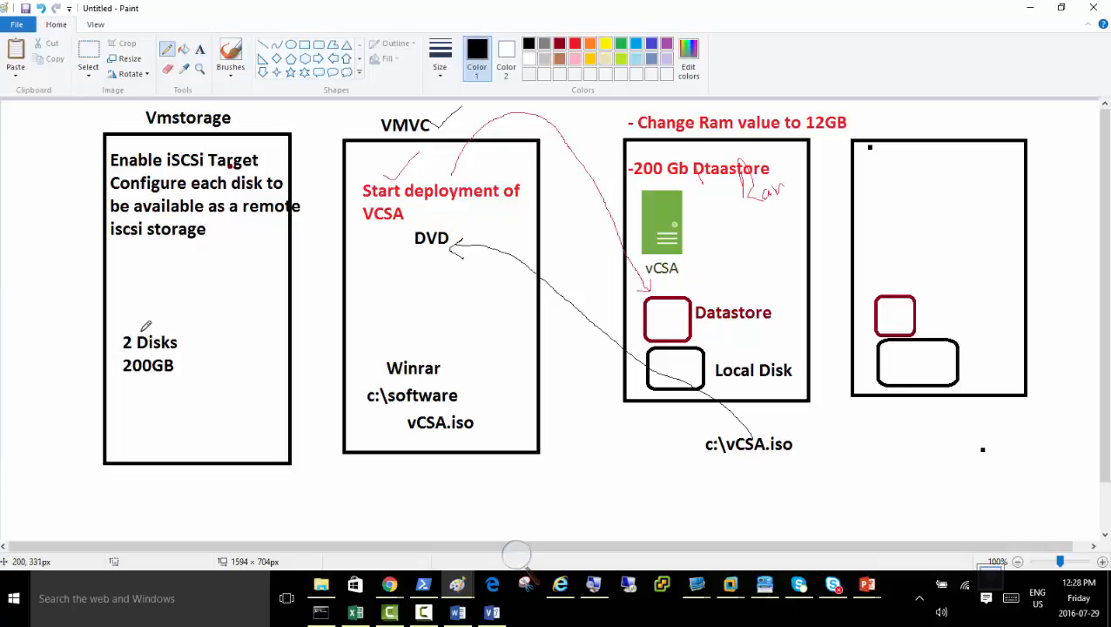
left_click(305, 45)
left_click_drag(127, 387, 169, 436)
left_click(203, 387)
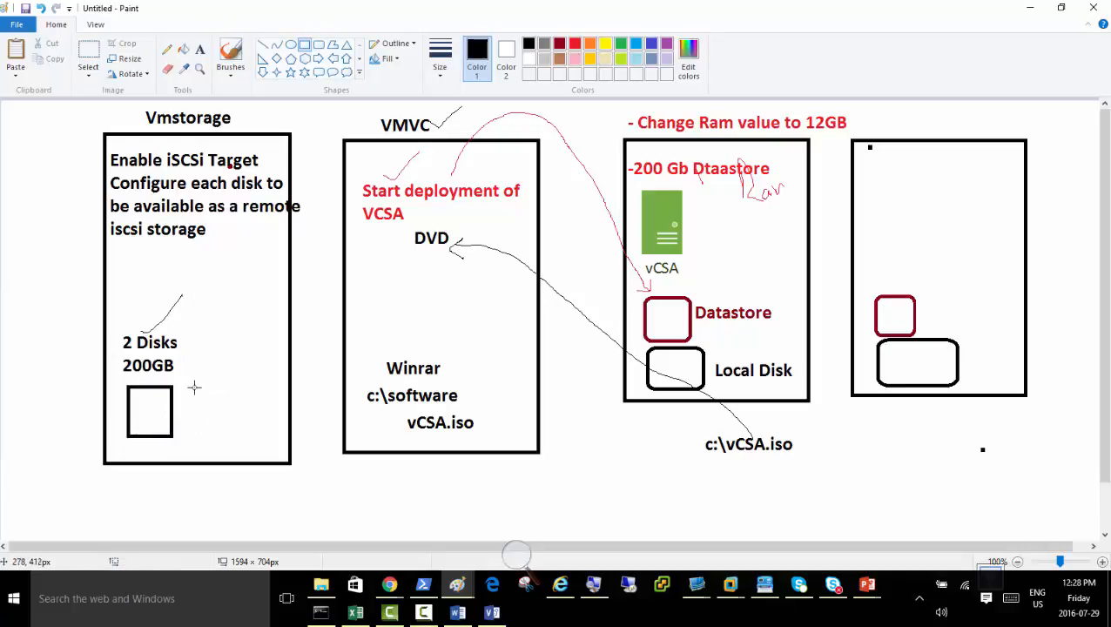
left_click_drag(194, 388, 246, 436)
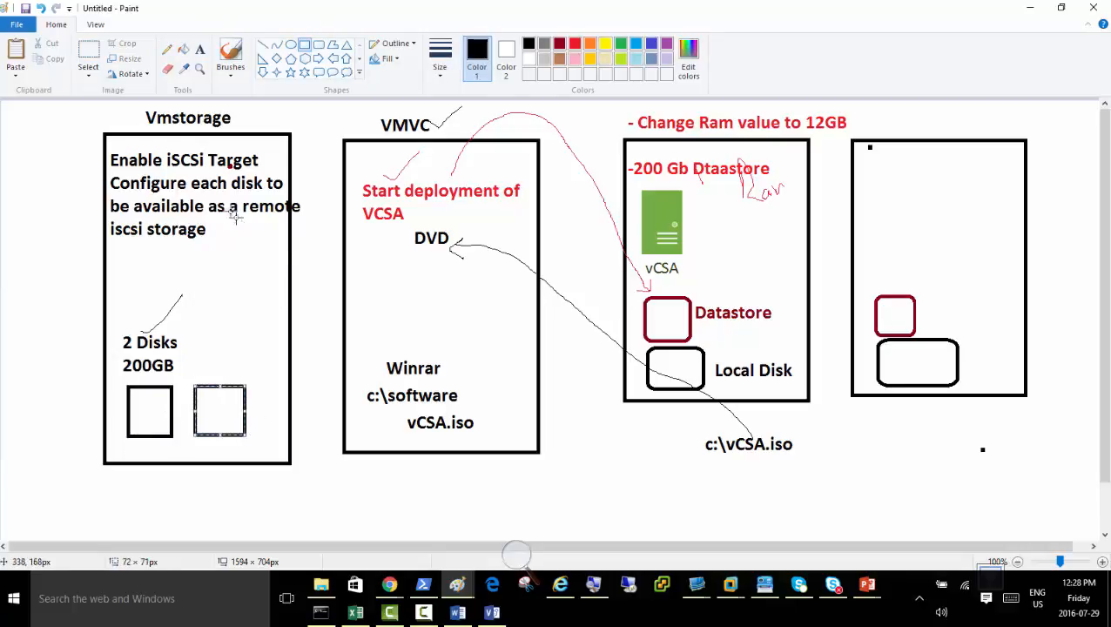
left_click(218, 288)
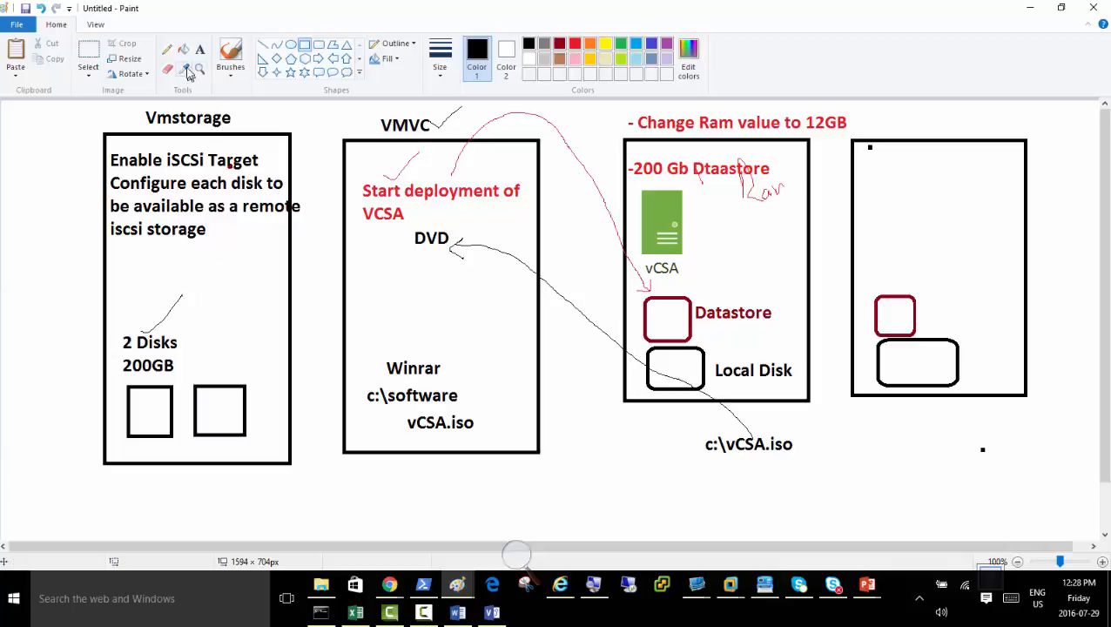
Pencil a black check mark at "Start deployment of VCSA" and a curved arrow from each disk square into the VMVC box.
left_click(166, 50)
mouse_move(173, 367)
left_mouse_down()
mouse_move(233, 331)
mouse_move(383, 281)
mouse_move(637, 271)
mouse_move(453, 275)
mouse_move(460, 254)
left_mouse_up()
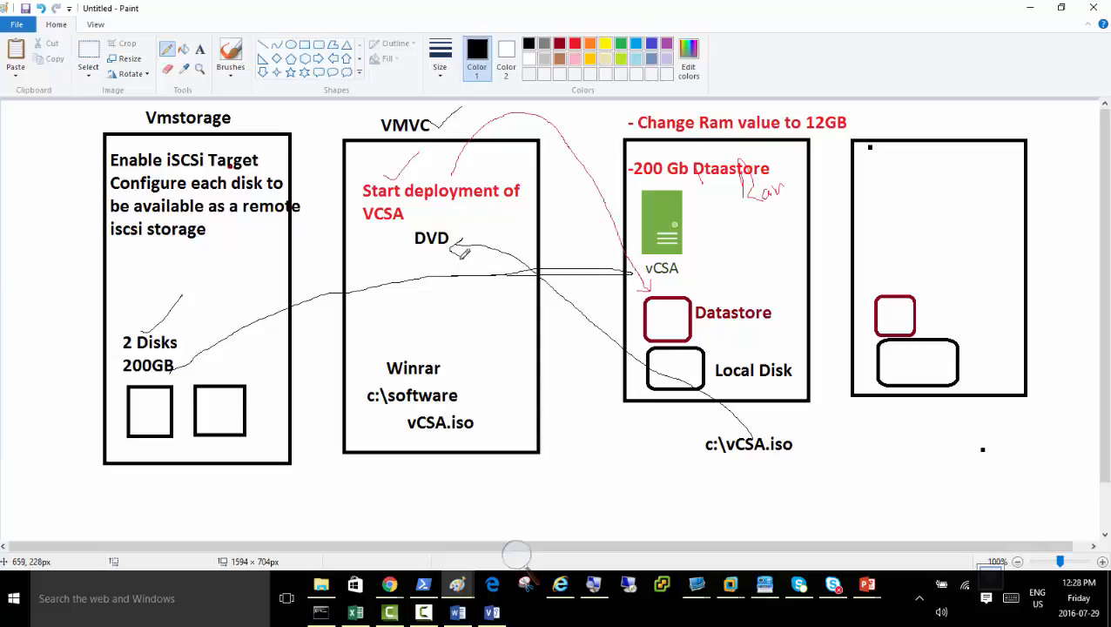
key("ctrl+z")
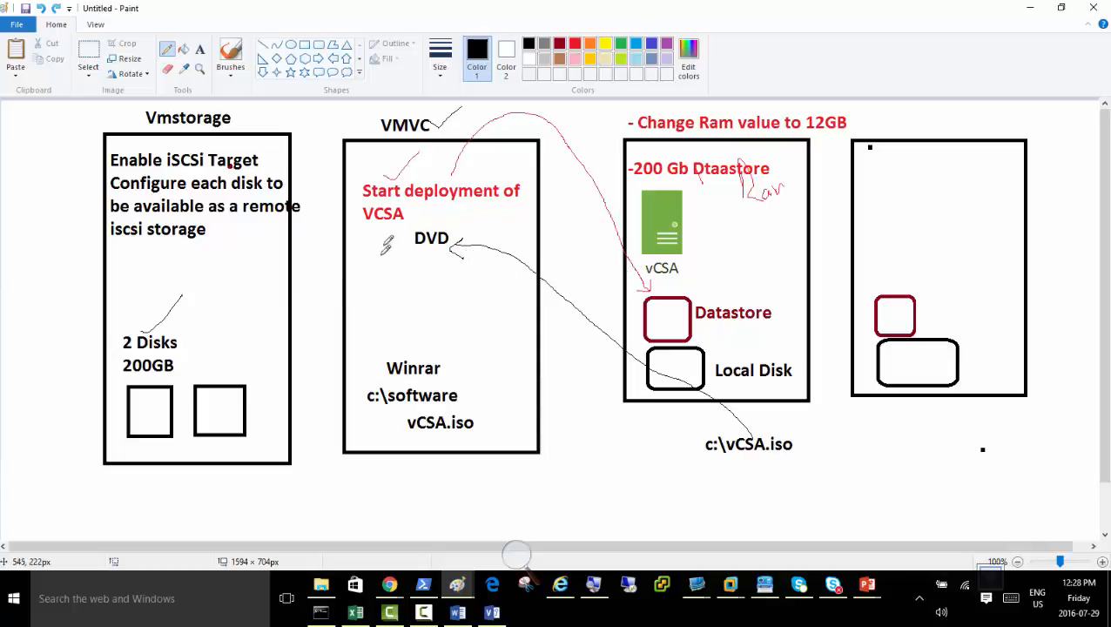
left_click_drag(419, 180, 459, 160)
mouse_move(172, 376)
left_mouse_down()
mouse_move(266, 247)
mouse_move(309, 244)
mouse_move(389, 291)
mouse_move(378, 293)
mouse_move(392, 281)
left_mouse_up()
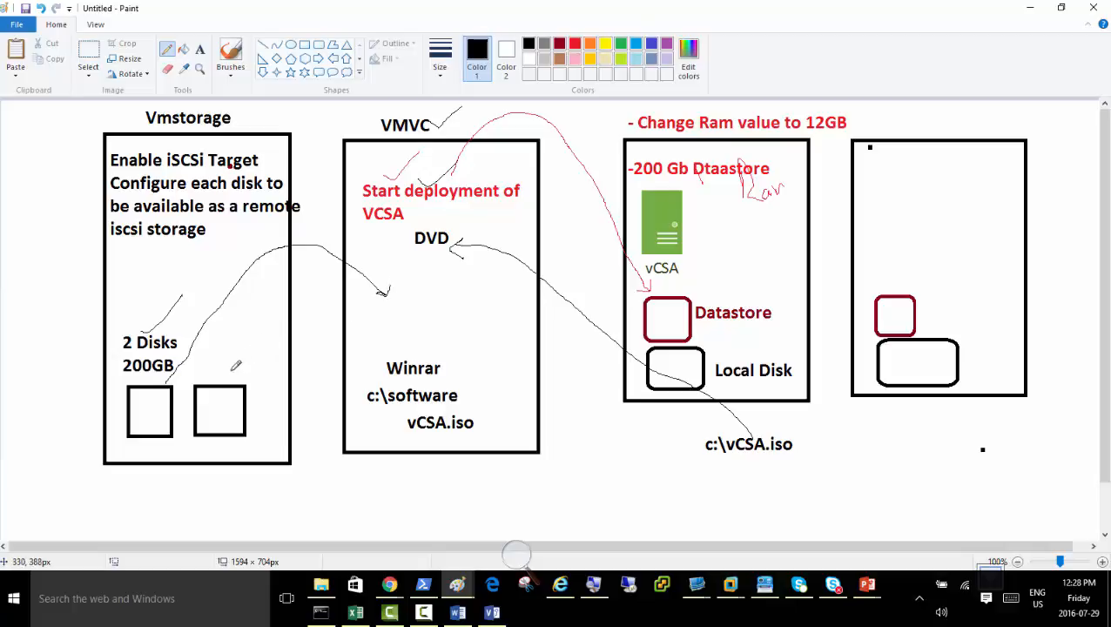
mouse_move(223, 379)
left_mouse_down()
mouse_move(252, 311)
mouse_move(332, 280)
mouse_move(381, 313)
mouse_move(374, 303)
mouse_move(389, 307)
left_mouse_up()
Pencil a double-stroked black check mark in each of the two boxes beyond the VMVC box.
left_click_drag(754, 247, 813, 192)
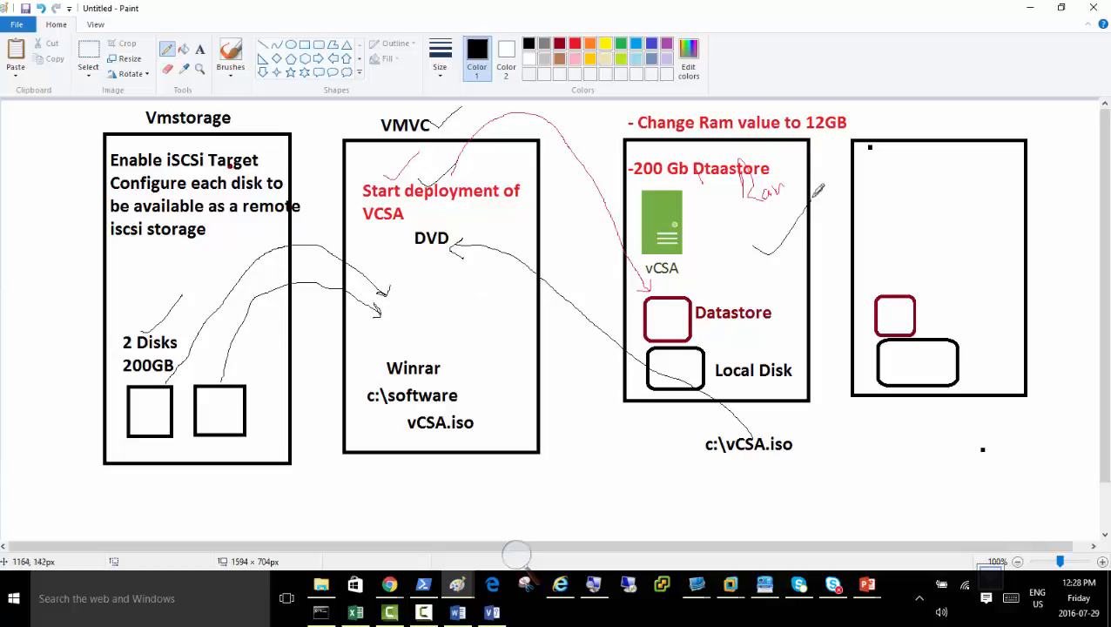
left_click_drag(901, 219, 963, 170)
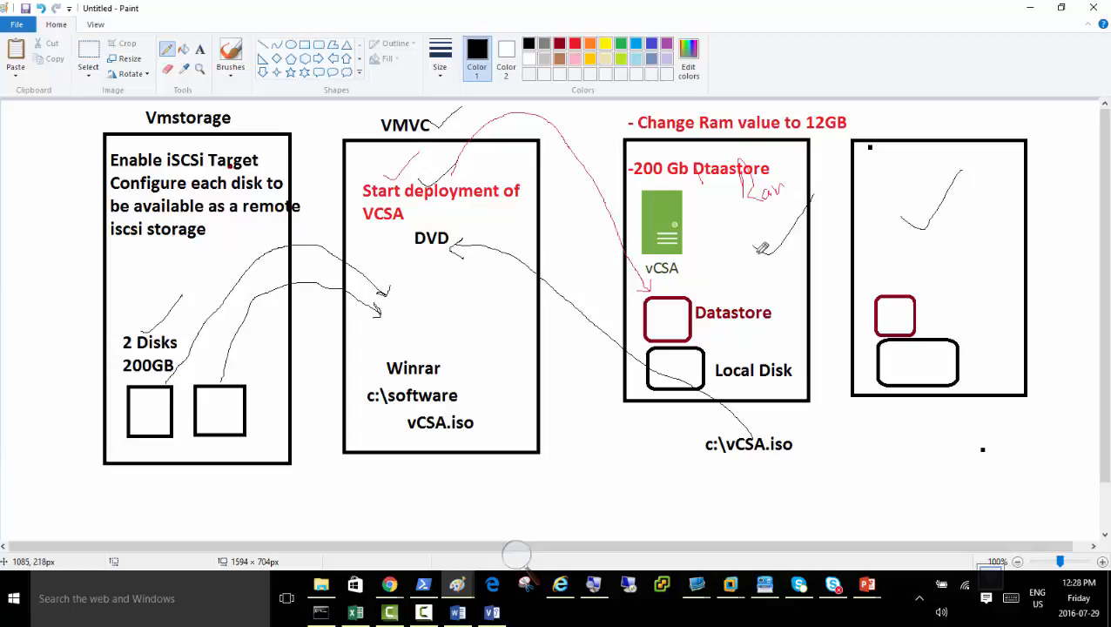
left_click_drag(754, 248, 798, 219)
left_click_drag(902, 218, 958, 177)
left_click(319, 44)
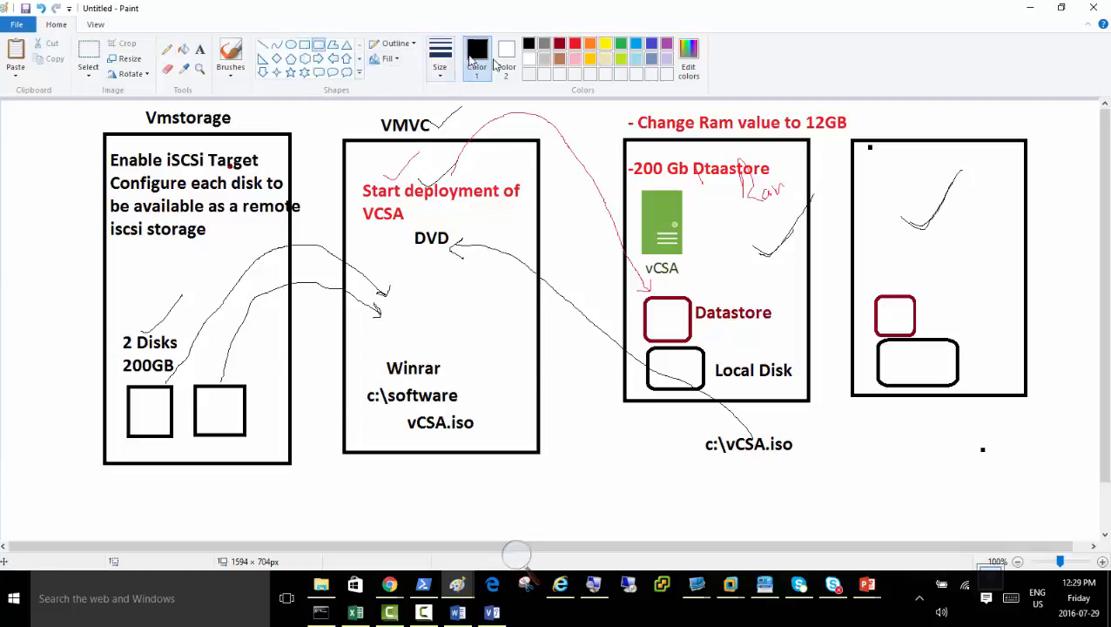
left_click(560, 45)
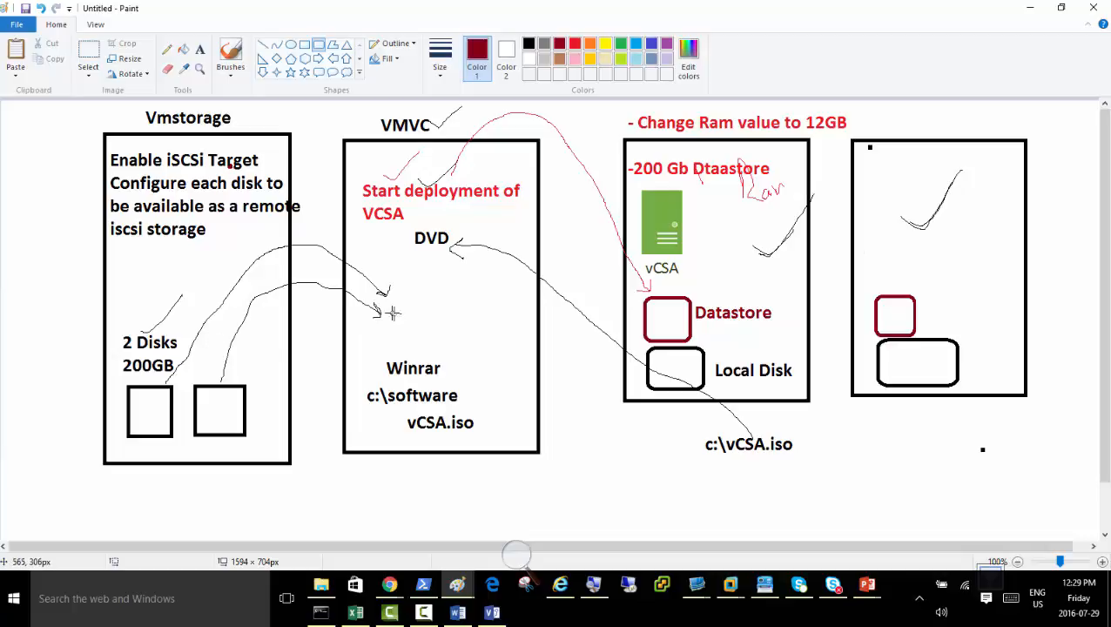
left_click_drag(212, 348, 241, 379)
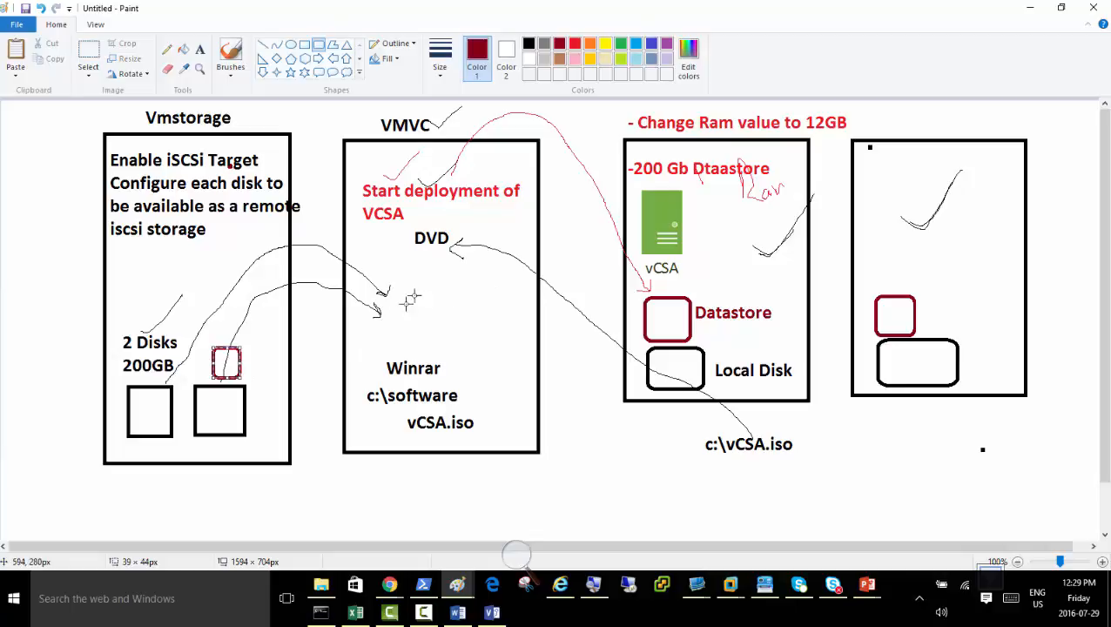
key("Delete")
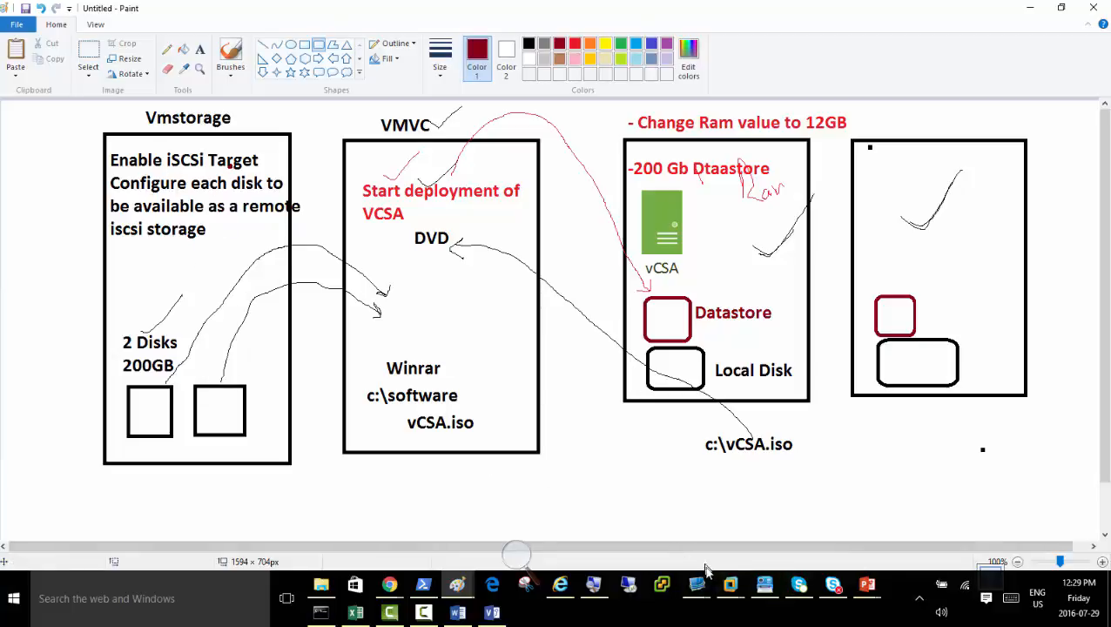
Switch to the VMStorage machine in VMware Workstation and sign in to Windows with the account password.
left_click(731, 587)
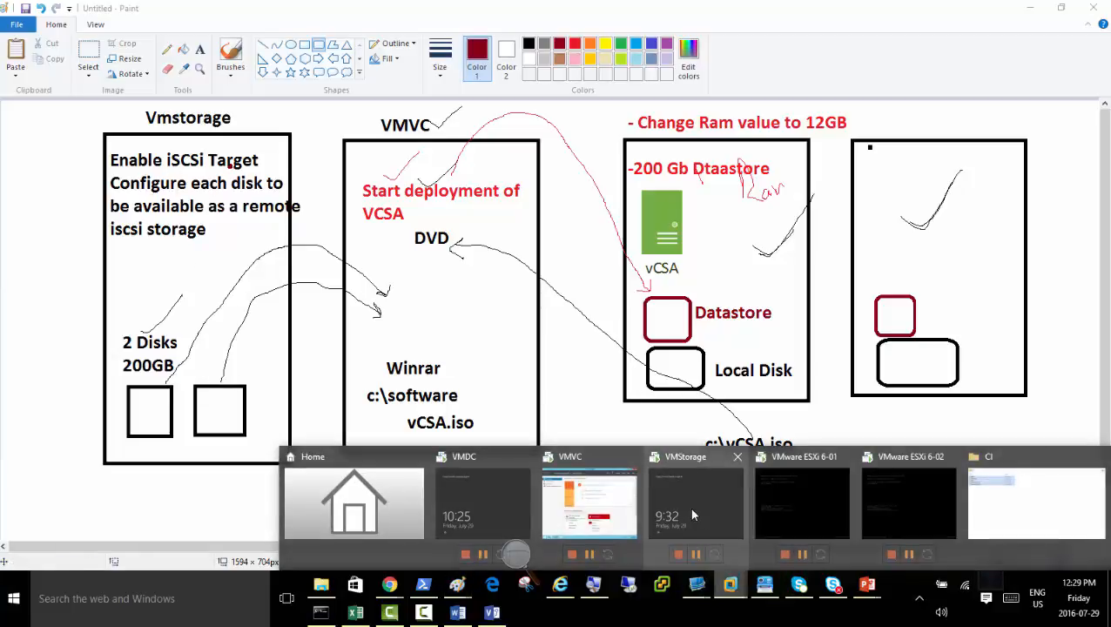
left_click(694, 515)
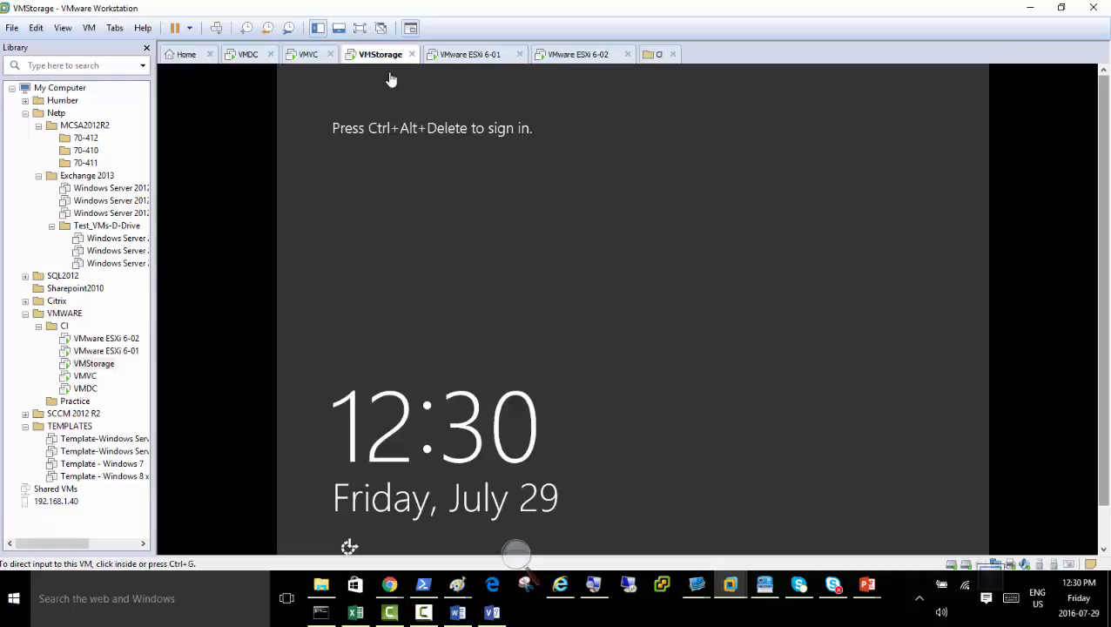
left_click(217, 29)
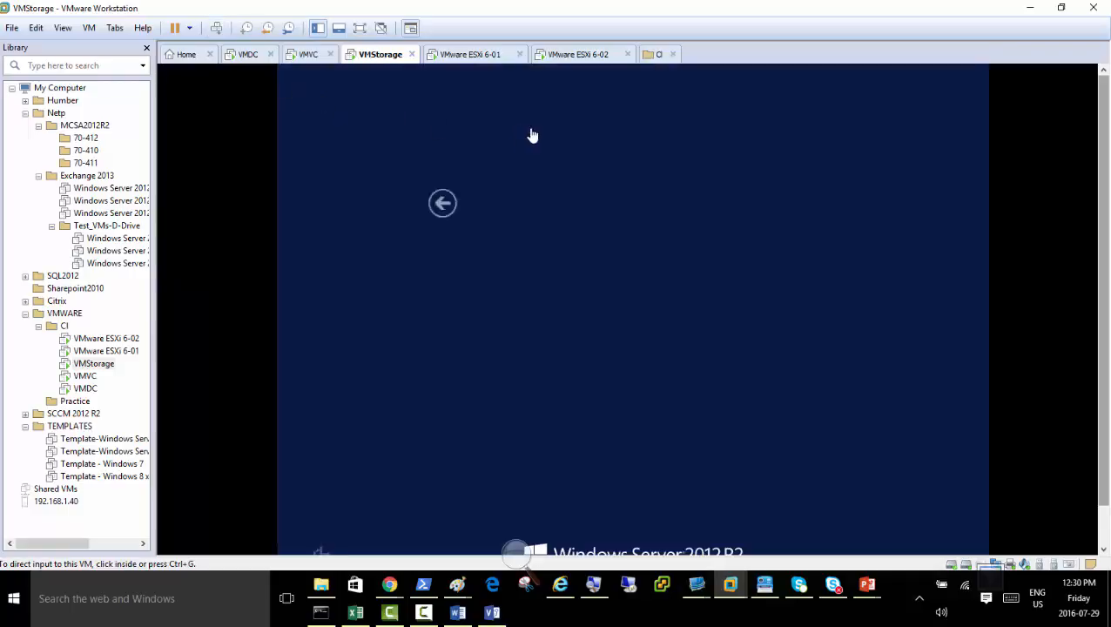
left_click(660, 250)
type("•••••••••")
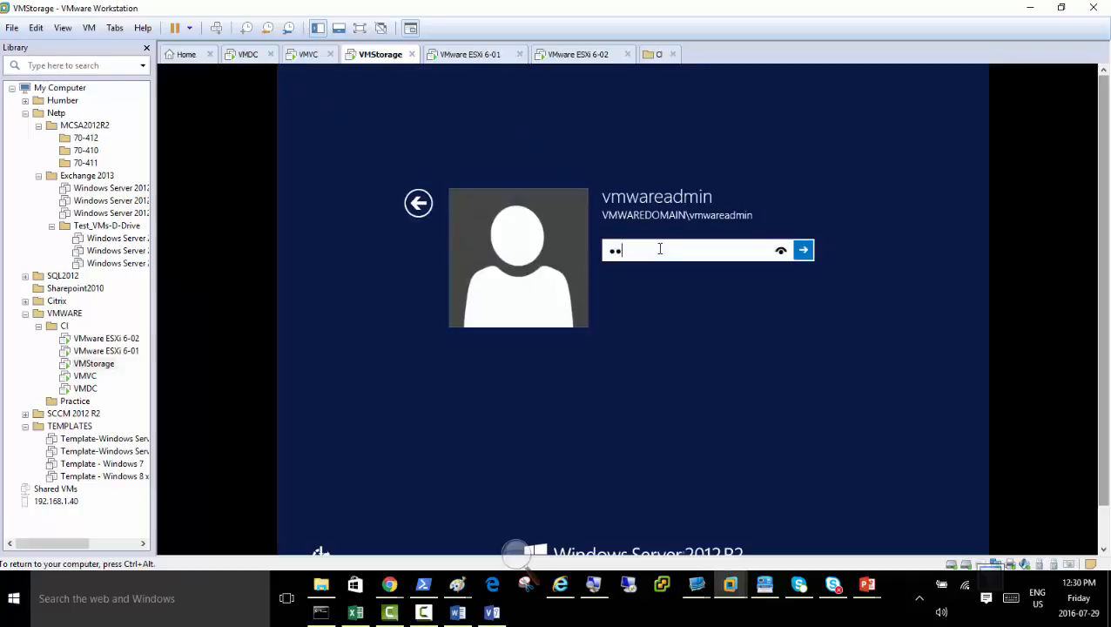
key("Return")
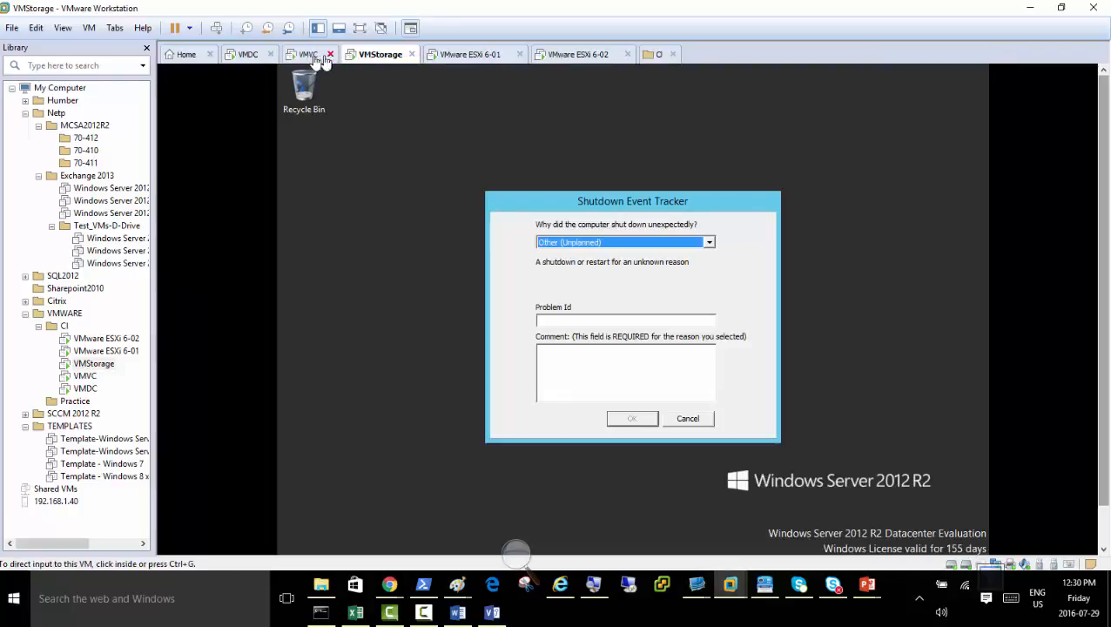
Bring up the VMVC machine, and minimise VMware Workstation to return to the Paint lab diagram.
left_click(308, 55)
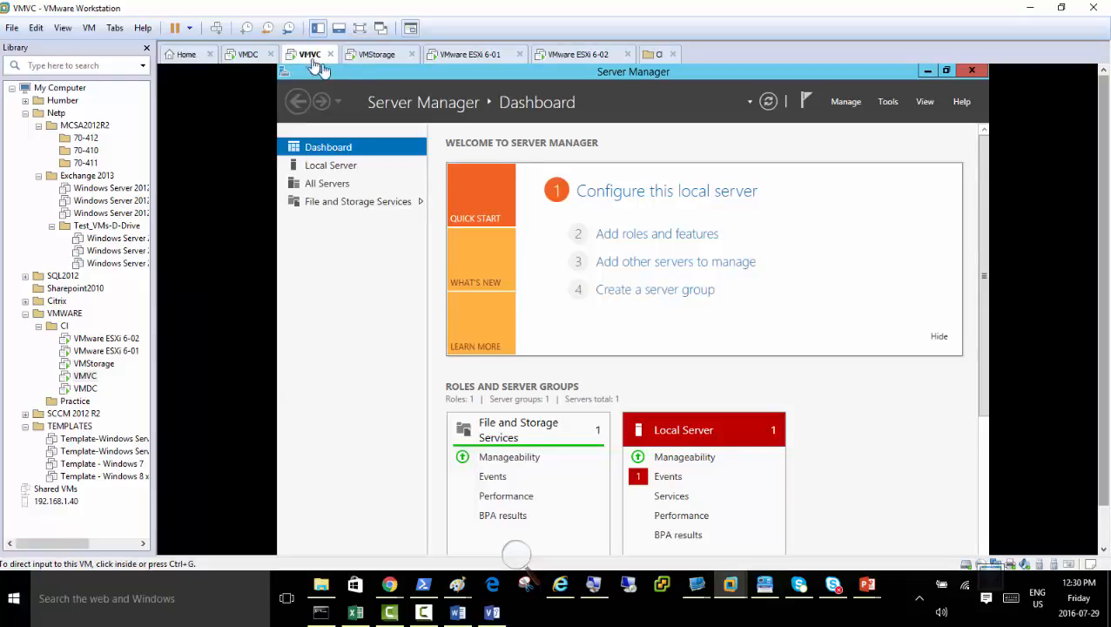
left_click(1031, 7)
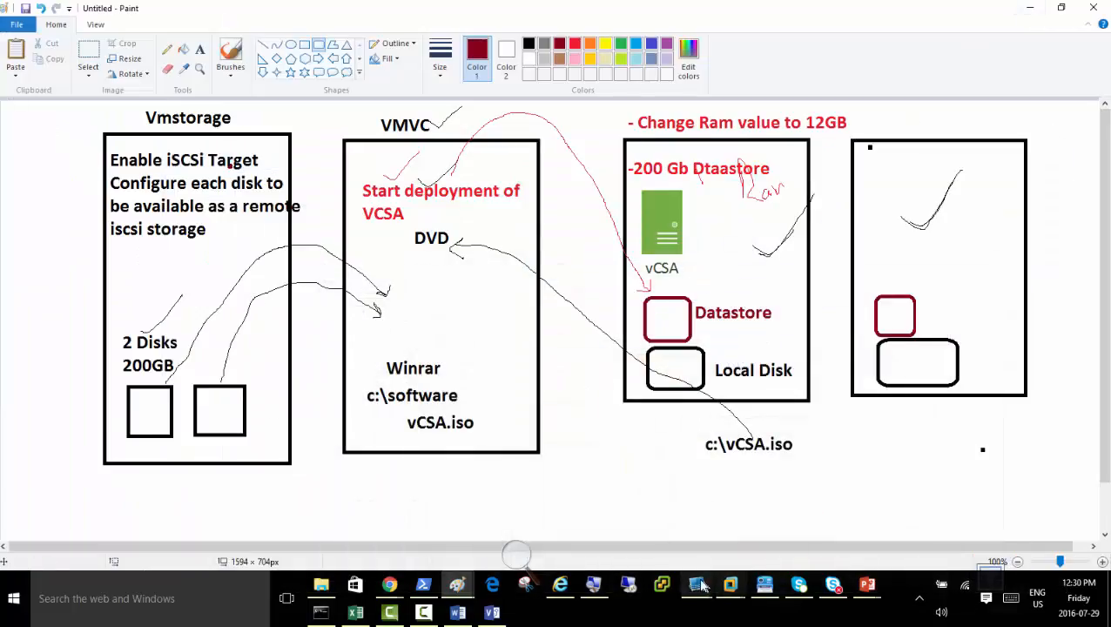
Switch to VMware Workstation, check the appliance deployment progress on the VMVC machine, and return to the VMStorage machine.
mouse_move(696, 584)
left_click(781, 522)
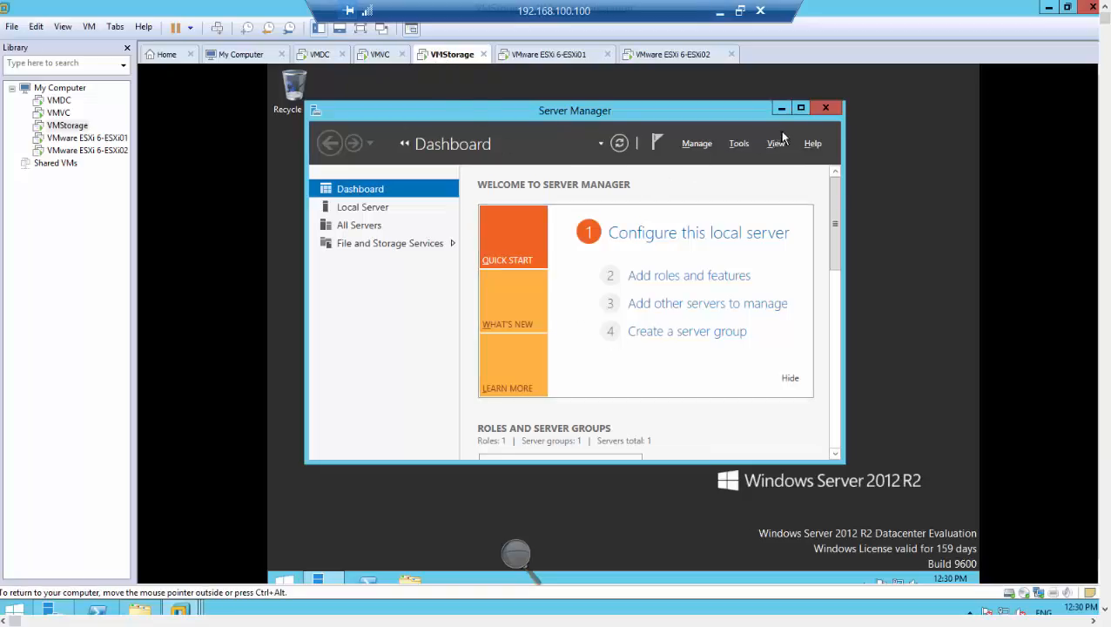
left_click(380, 56)
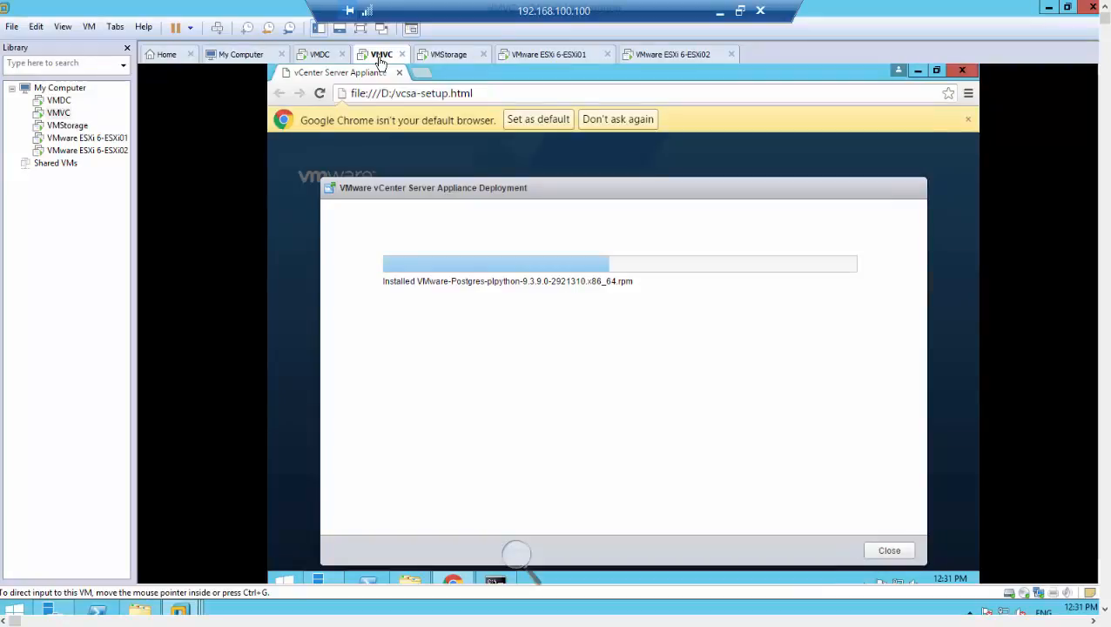
left_click(455, 57)
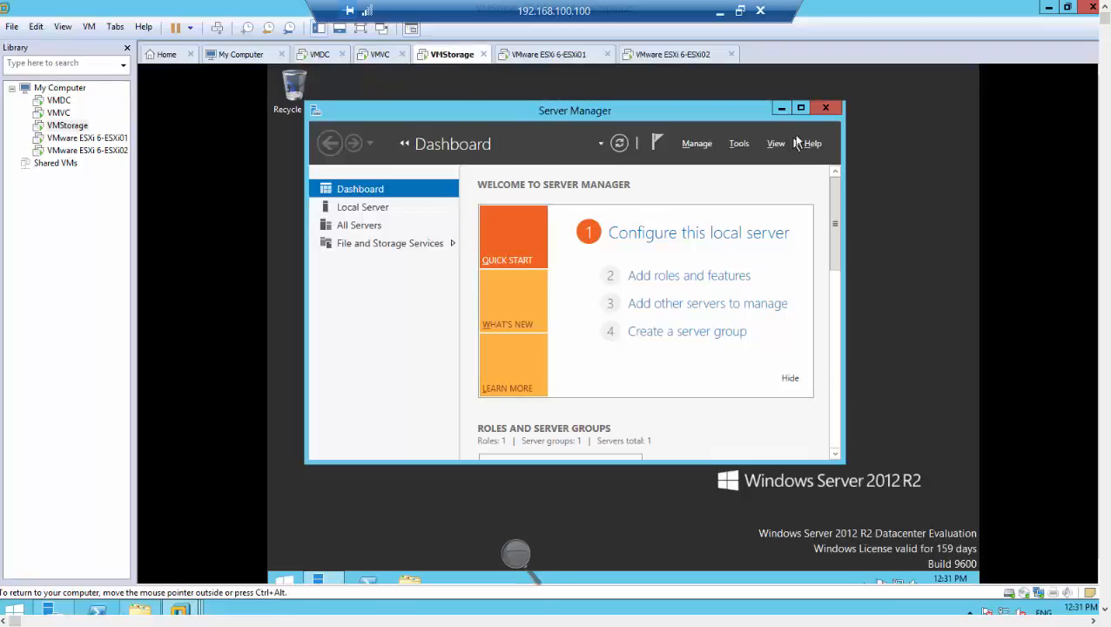
Maximise Server Manager on VMStorage and enlarge the screen view with Magnifier.
left_click(800, 109)
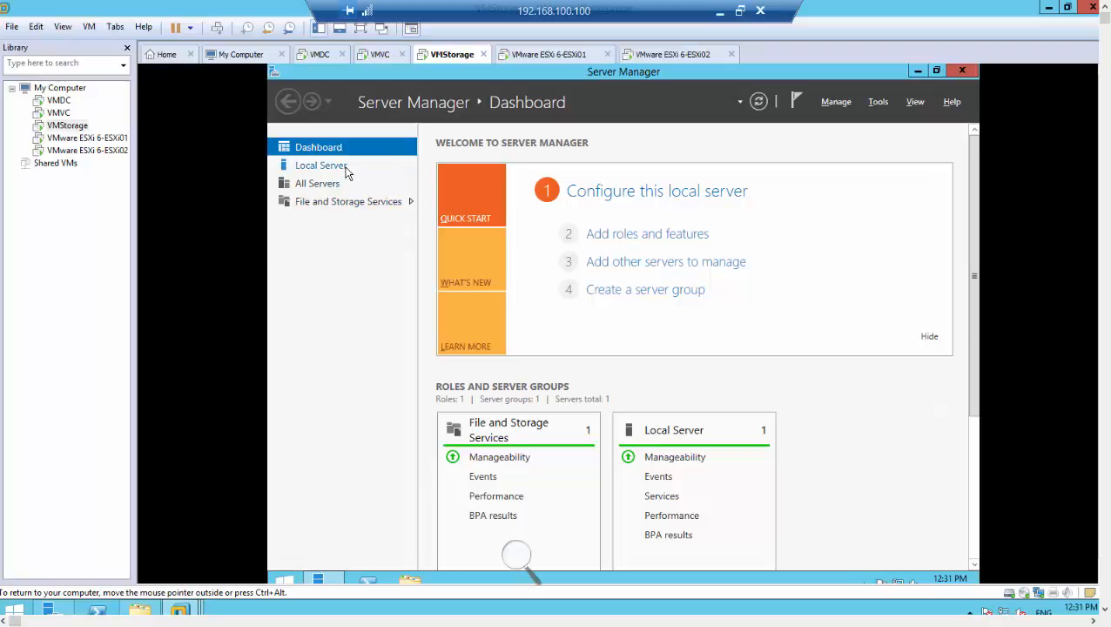
left_click(516, 555)
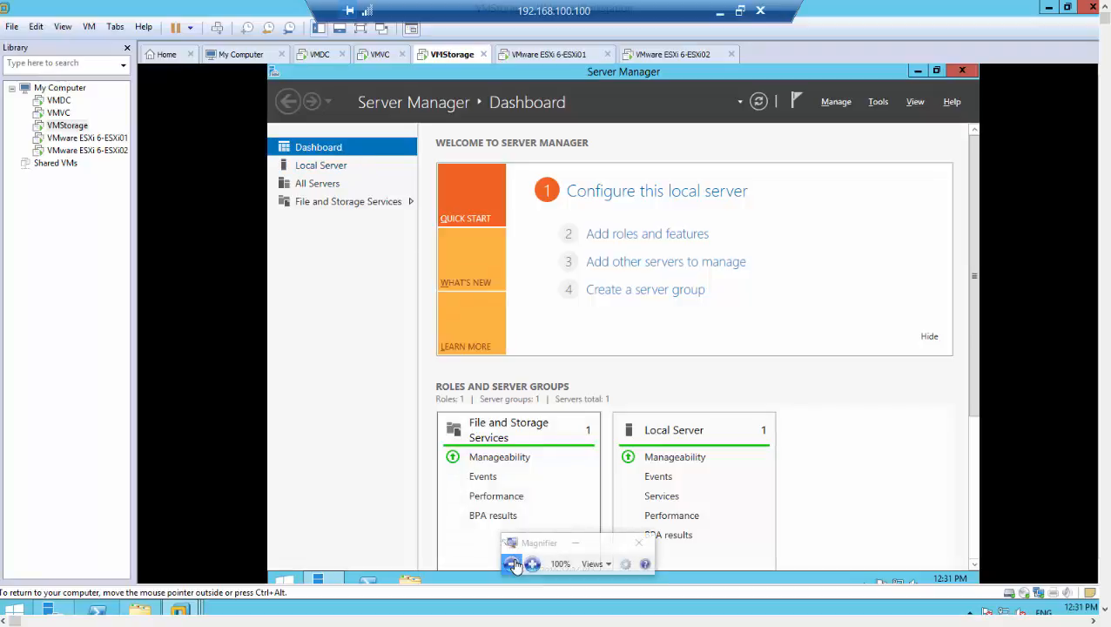
left_click(533, 563)
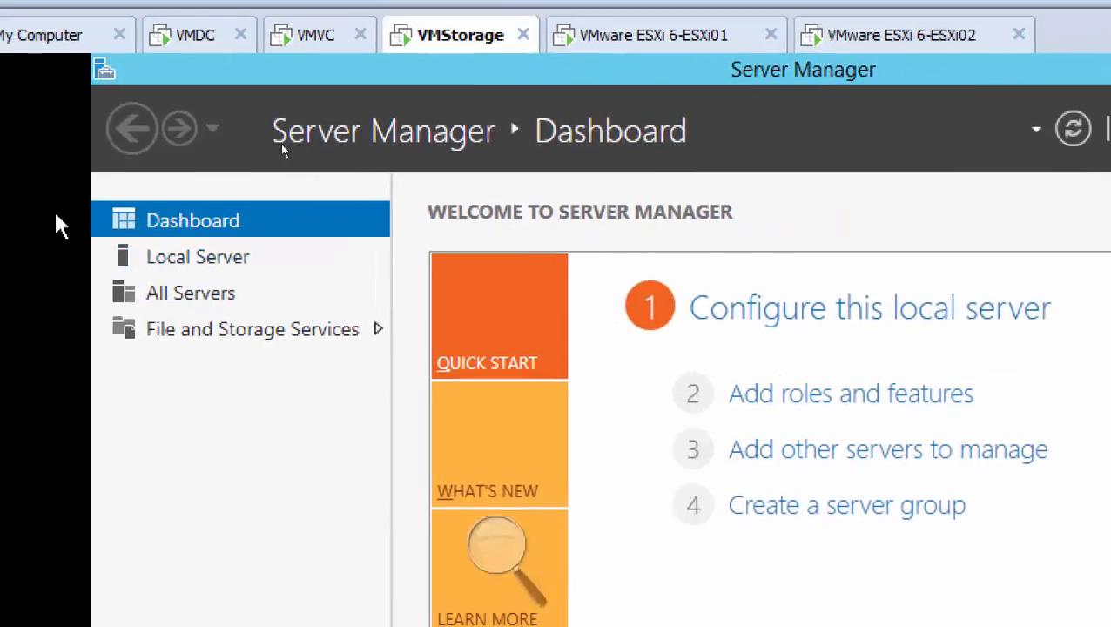
left_click(842, 399)
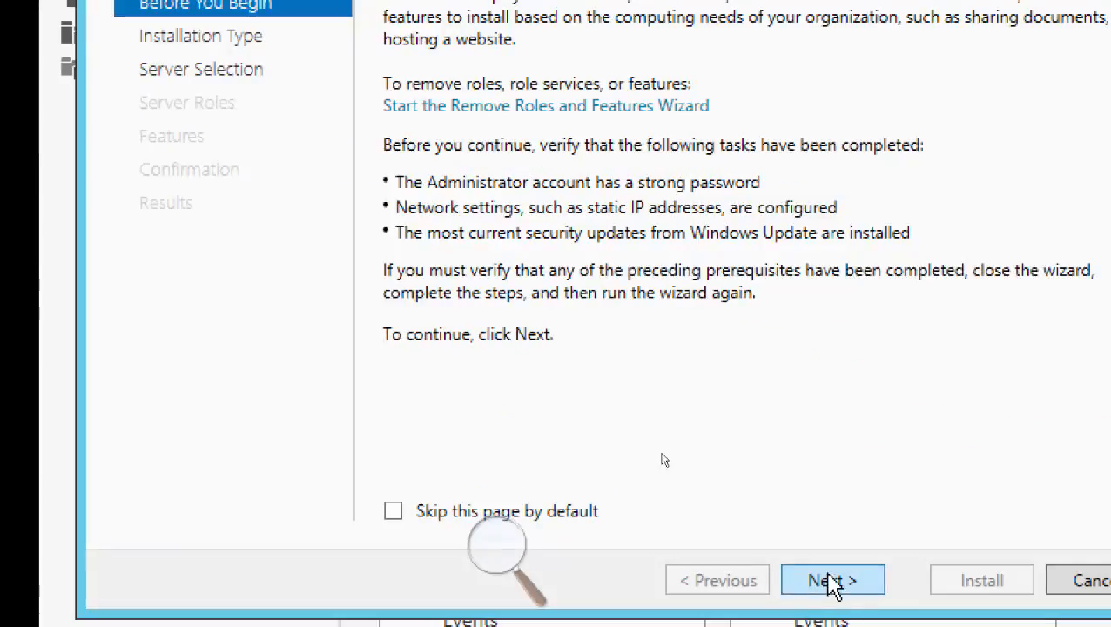
left_click(837, 581)
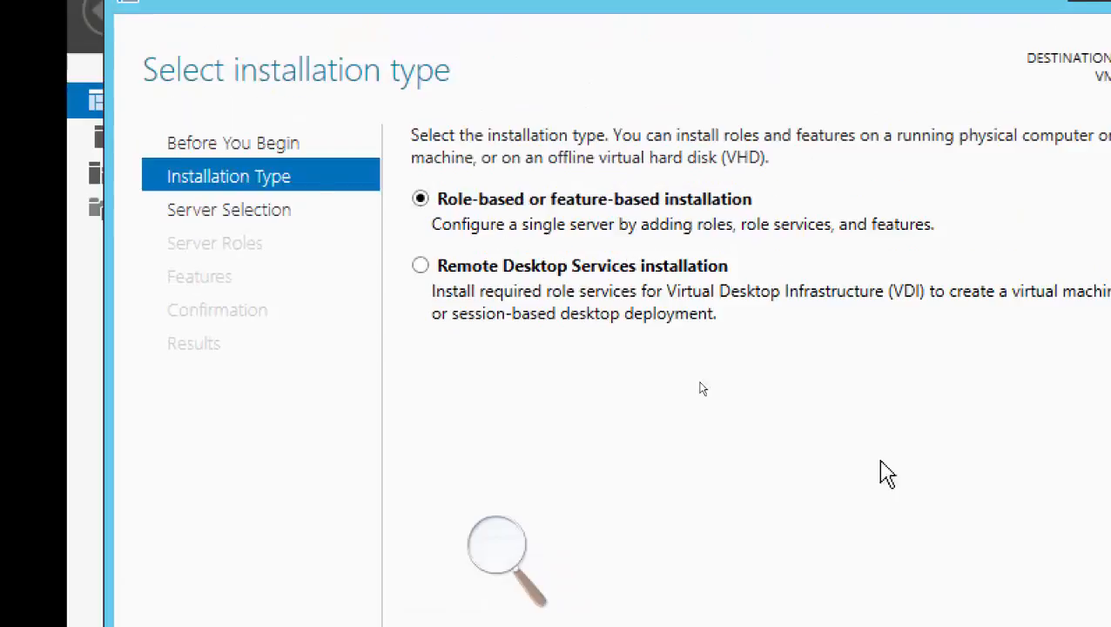
left_click(829, 549)
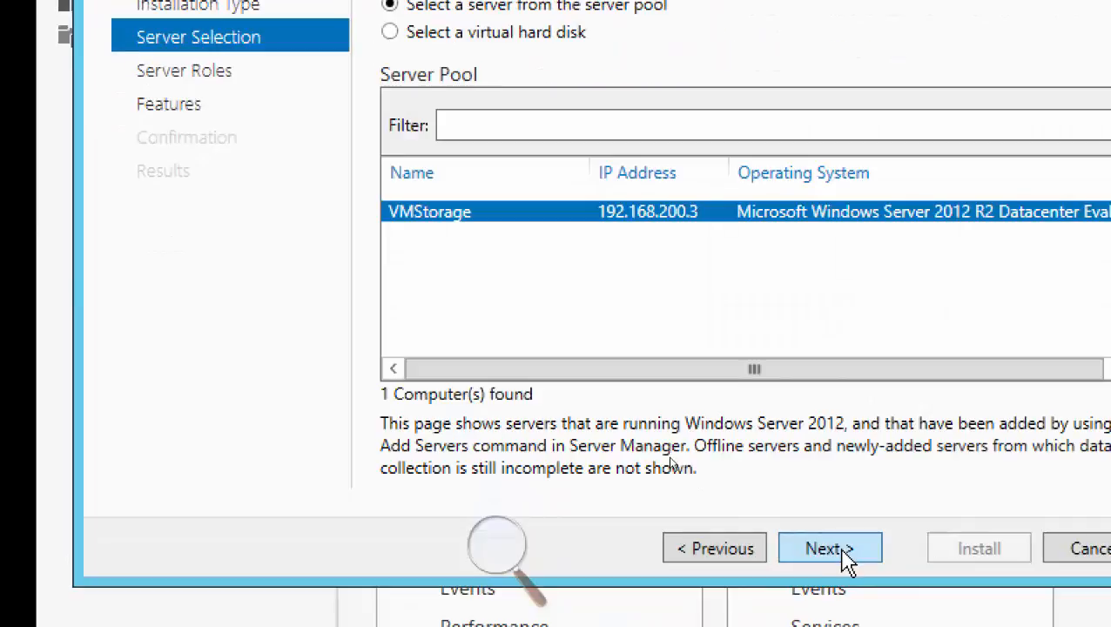
left_click(843, 553)
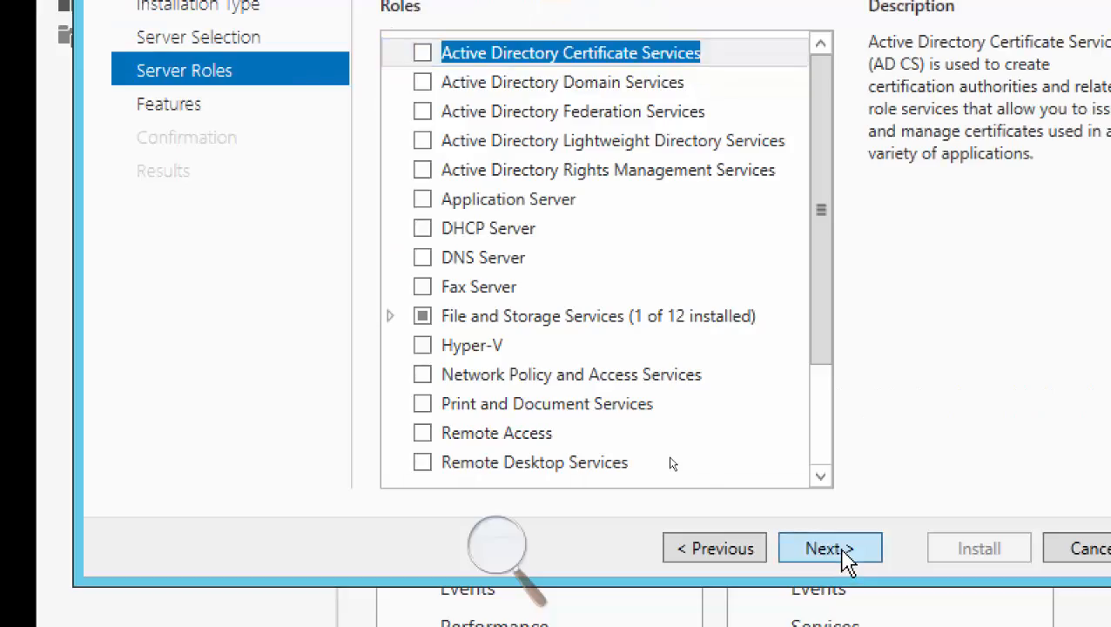
left_click(844, 554)
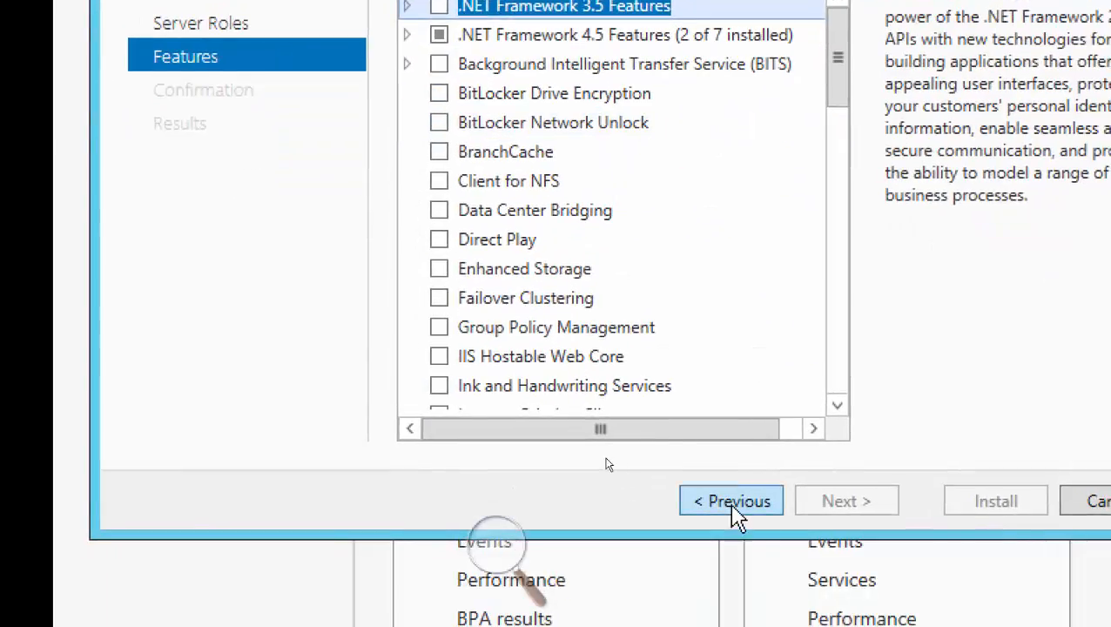
left_click(731, 502)
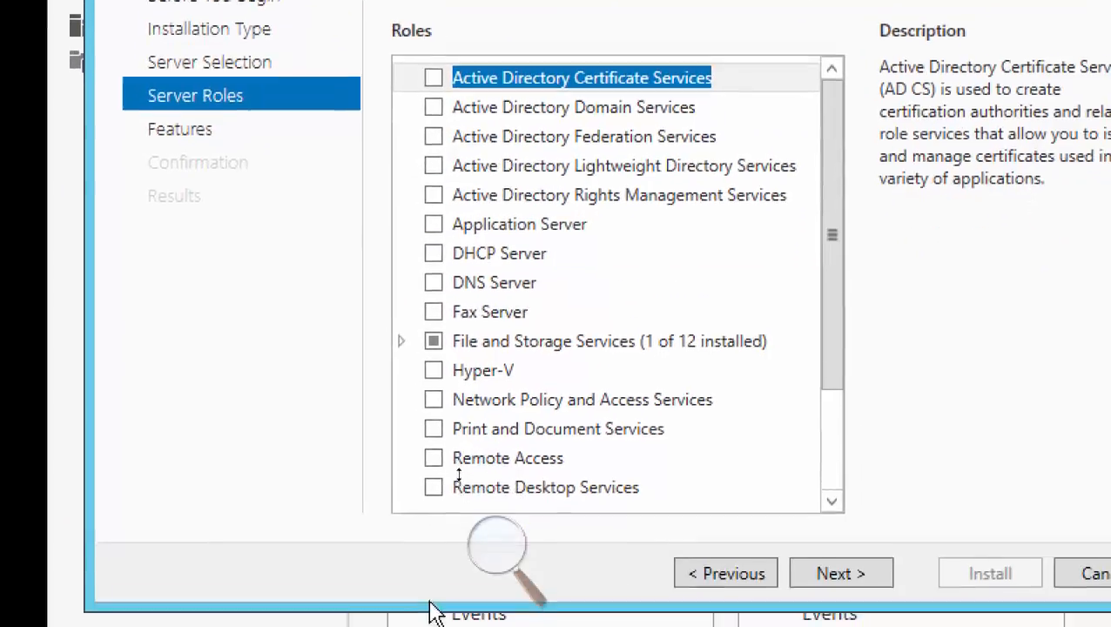
left_click(399, 329)
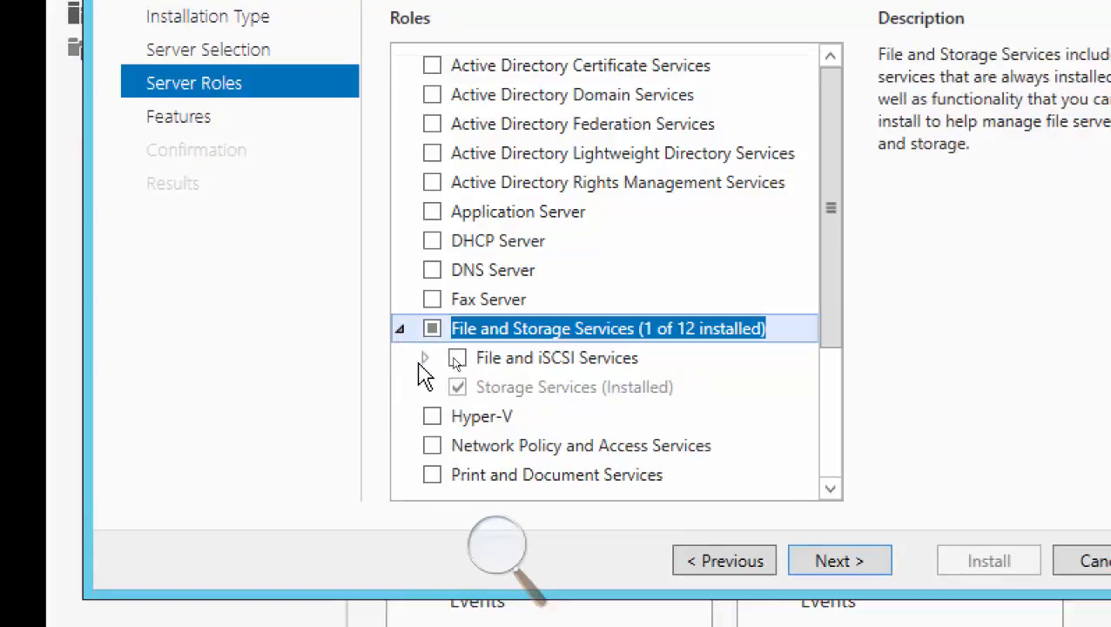
left_click(425, 358)
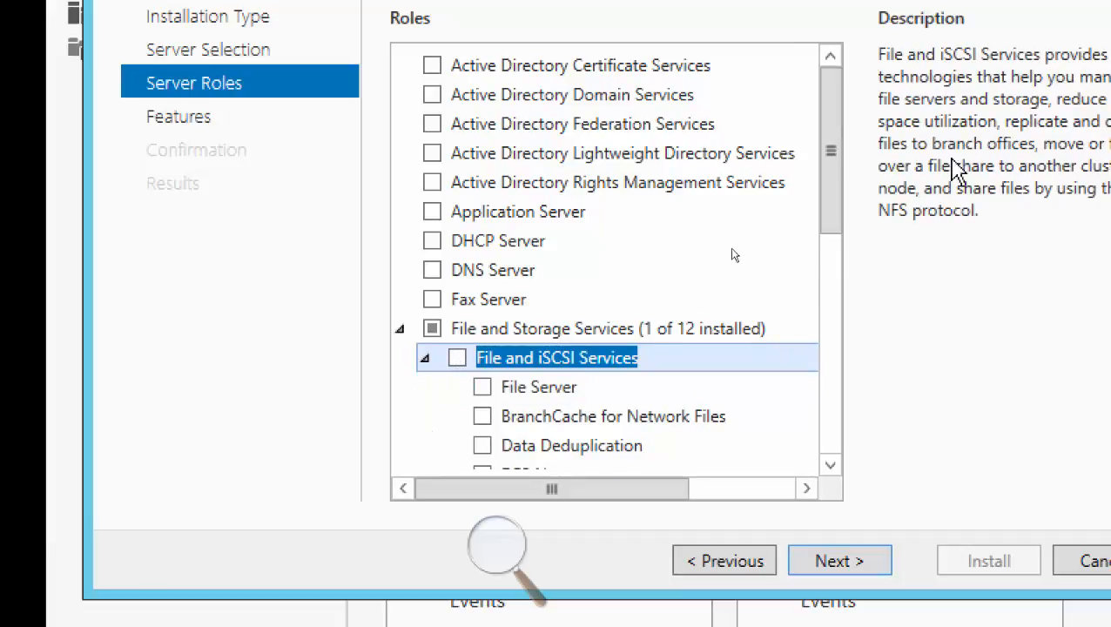
left_click_drag(828, 122, 801, 230)
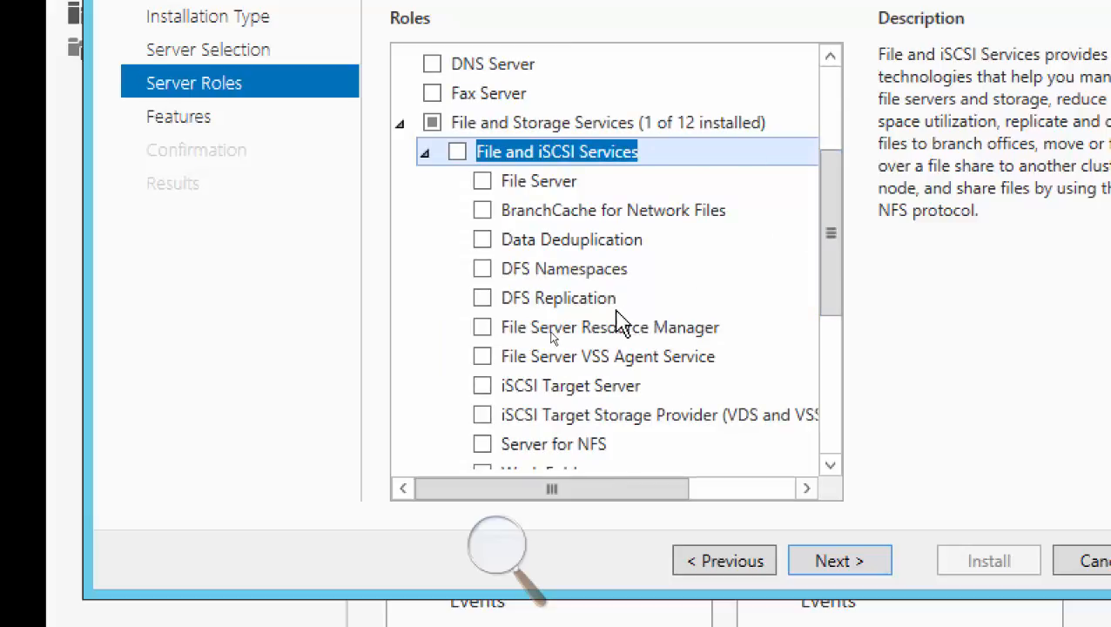
left_click(549, 388)
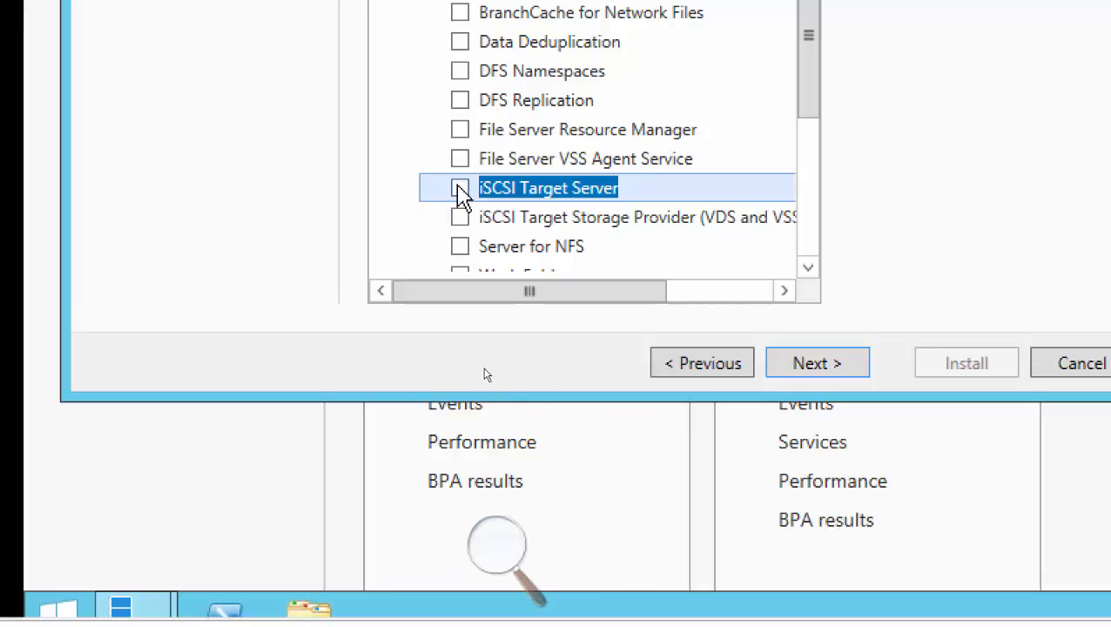
left_click(459, 187)
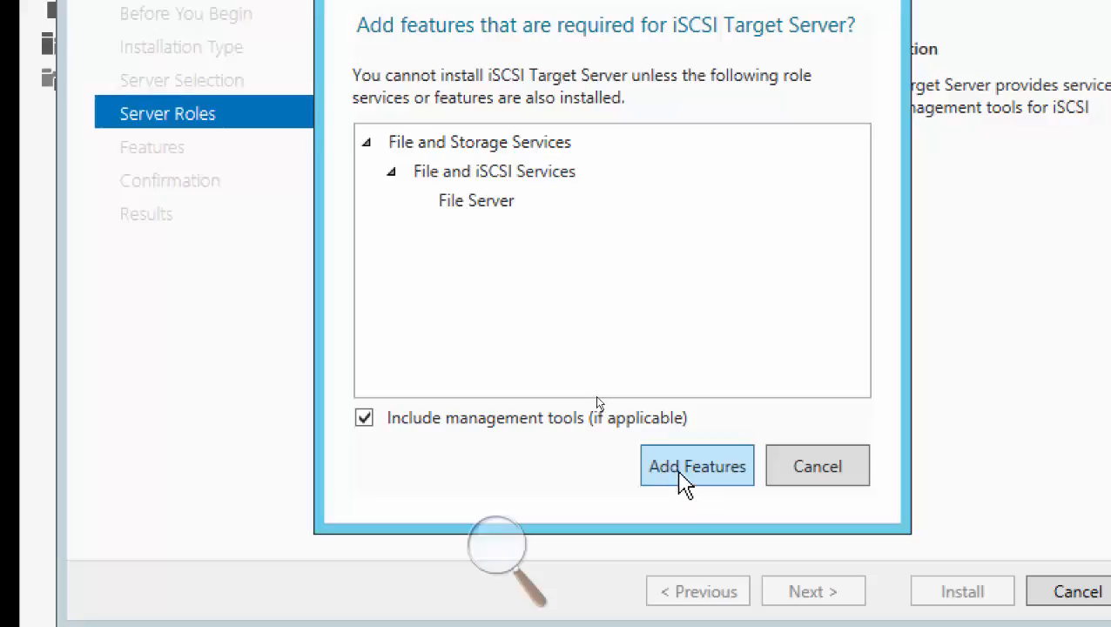
left_click(679, 475)
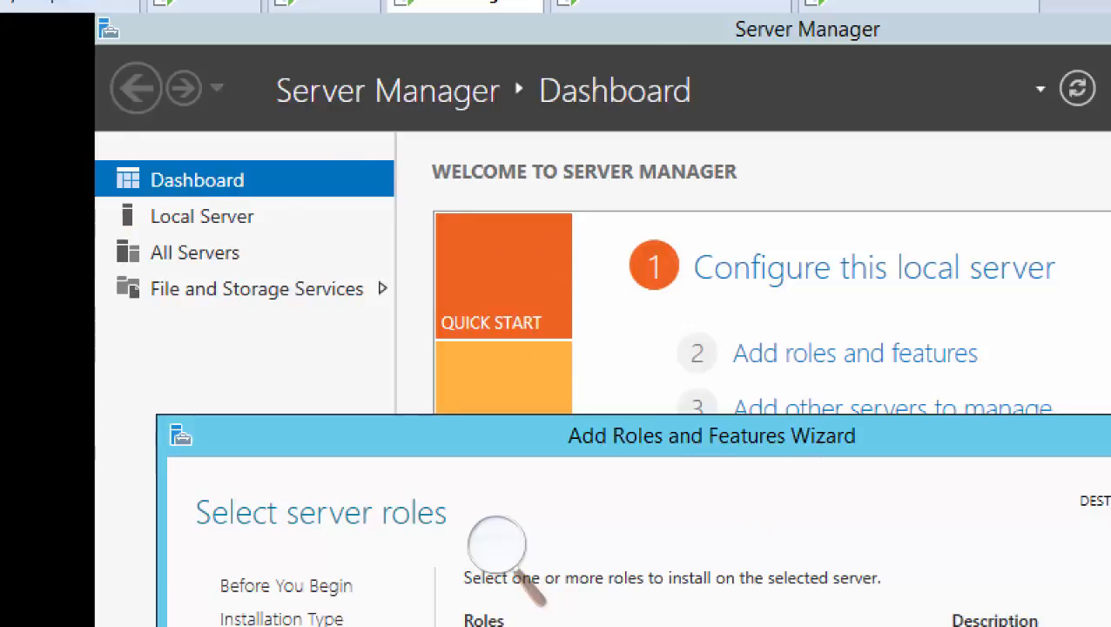
left_click_drag(701, 457, 662, 48)
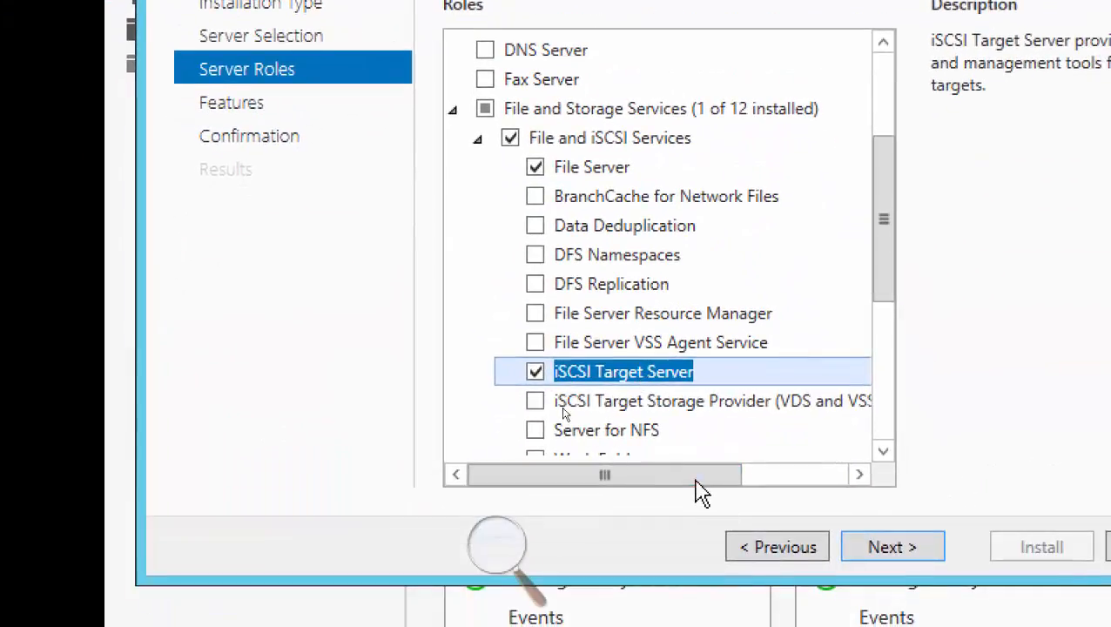
left_click_drag(697, 473, 784, 439)
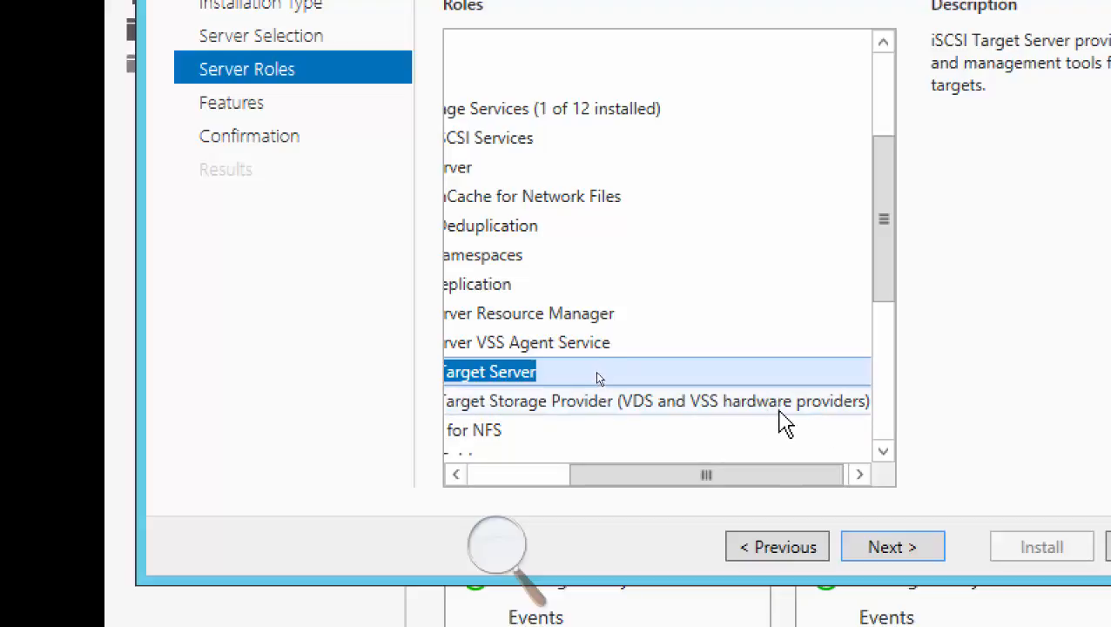
left_click(488, 479)
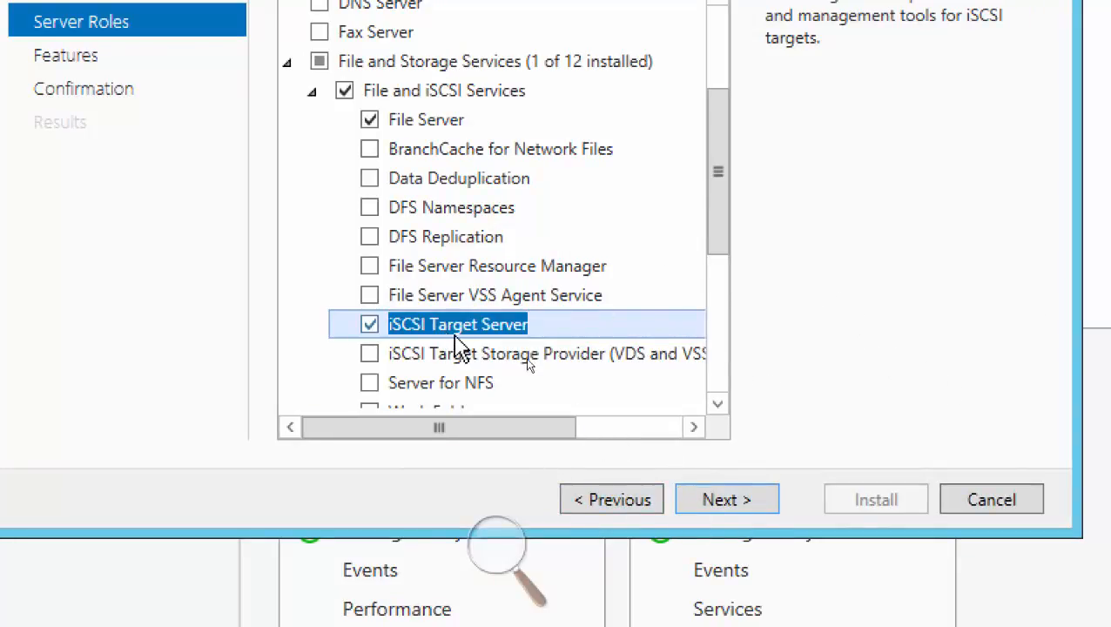
left_click(732, 501)
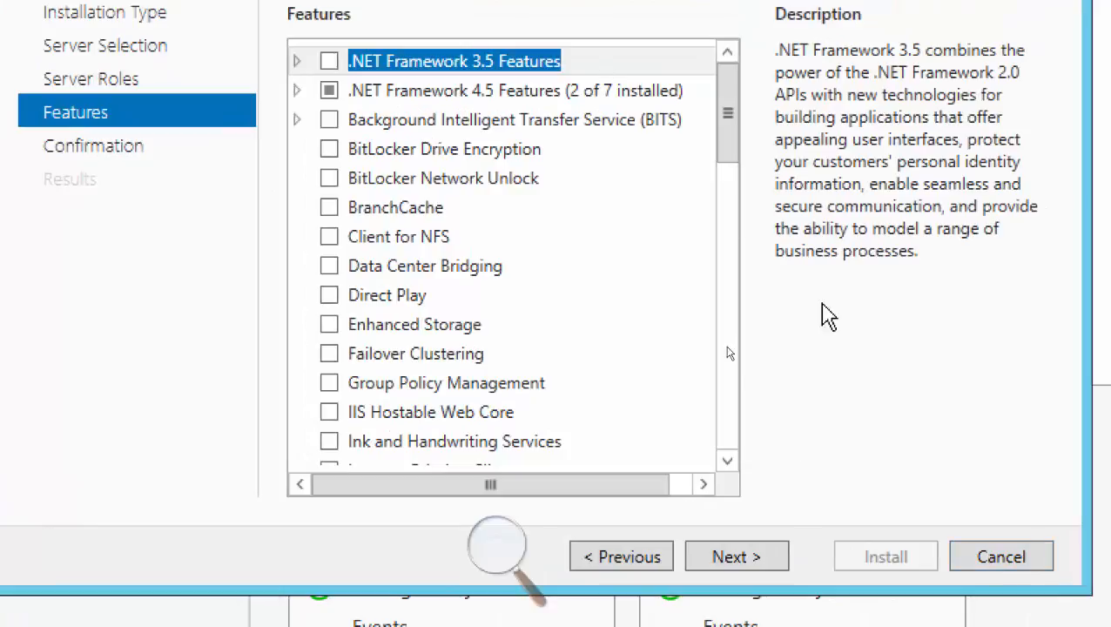
left_click(984, 559)
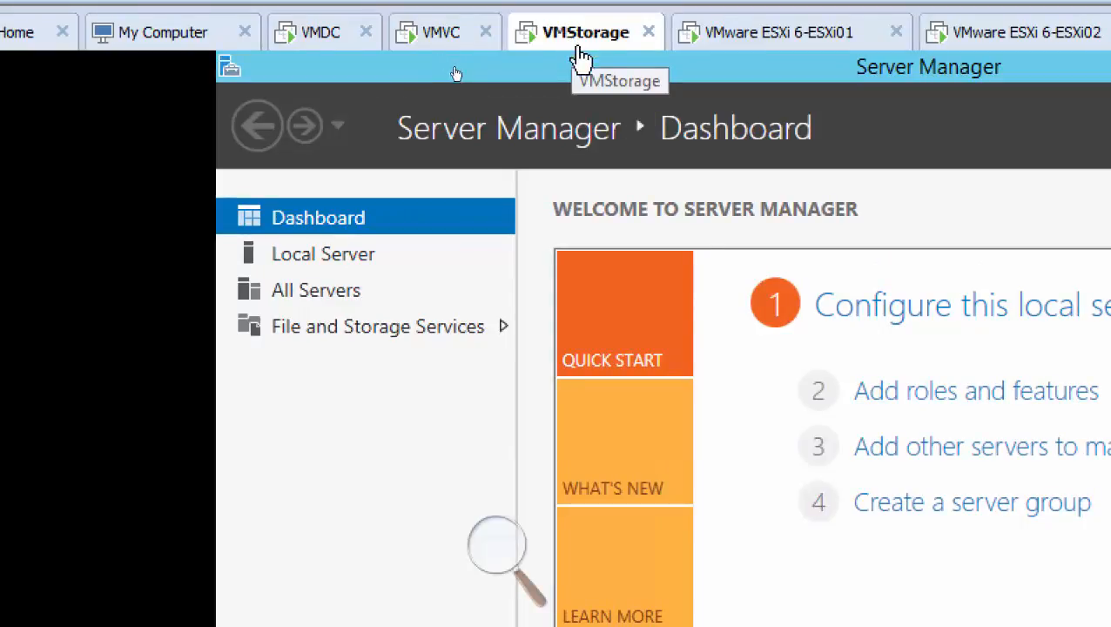
Start adding roles and features on VMStorage, keep role-based installation and the VMStorage server, and advance to the server roles list.
left_click(919, 394)
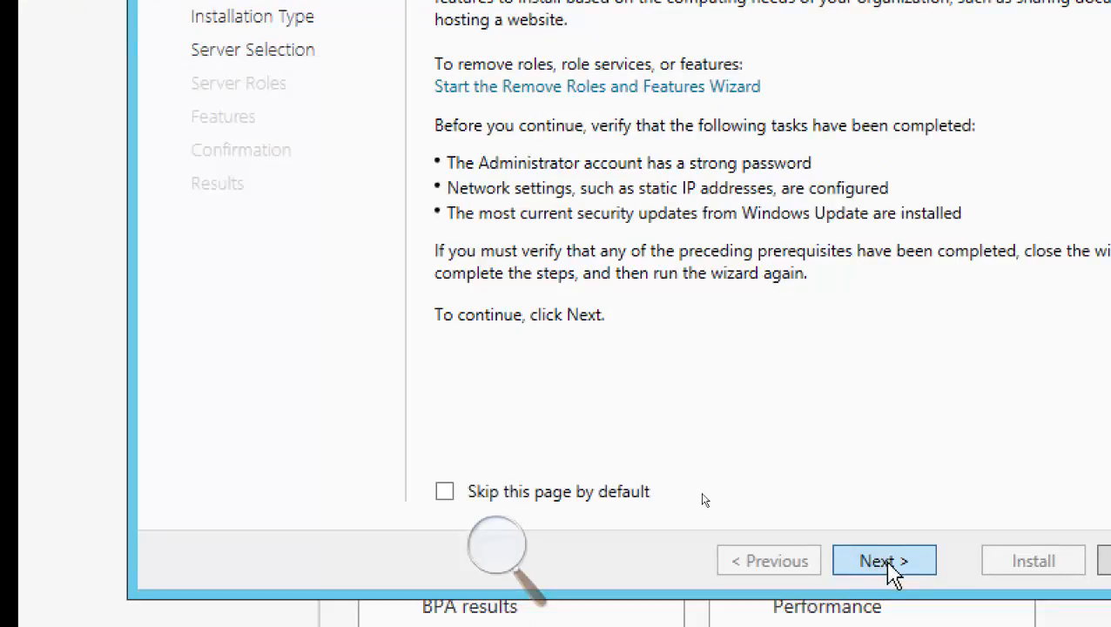
left_click(893, 567)
left_click(895, 567)
left_click(896, 567)
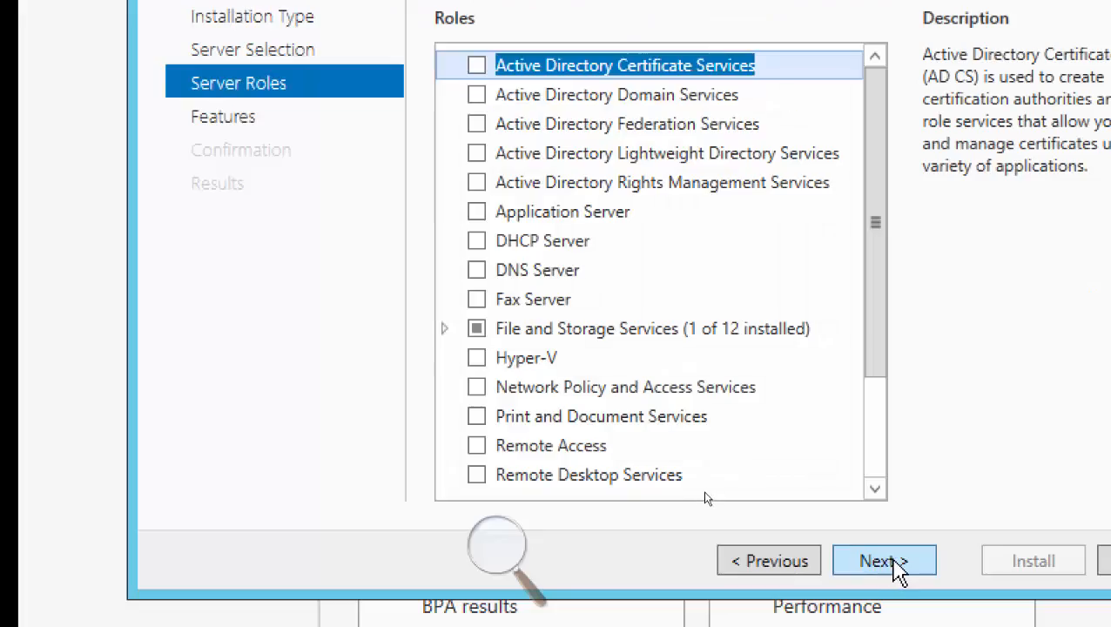
left_click(897, 565)
left_click(770, 564)
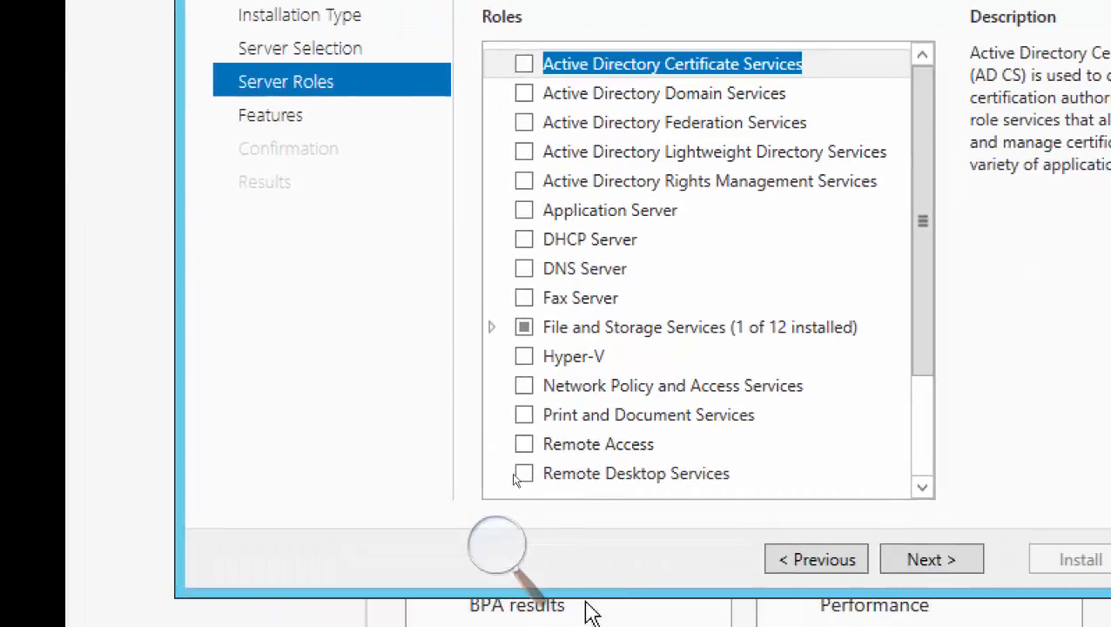
Select iSCSI Target Server under File and iSCSI Services, add its required File Server feature, and continue to the confirmation page without extra features.
left_click(525, 444)
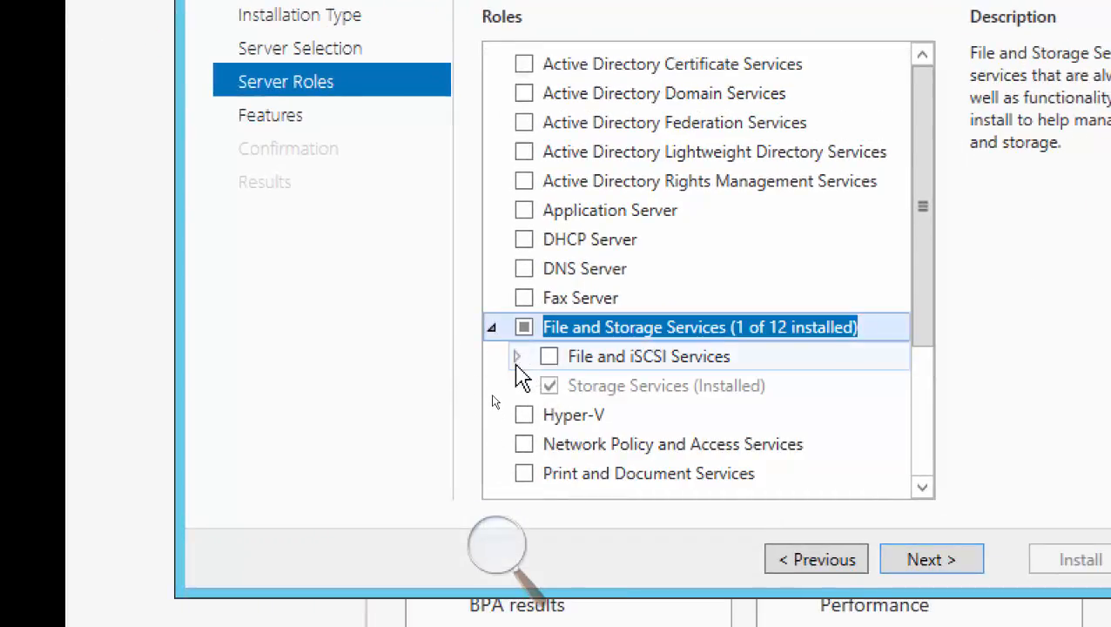
left_click(516, 356)
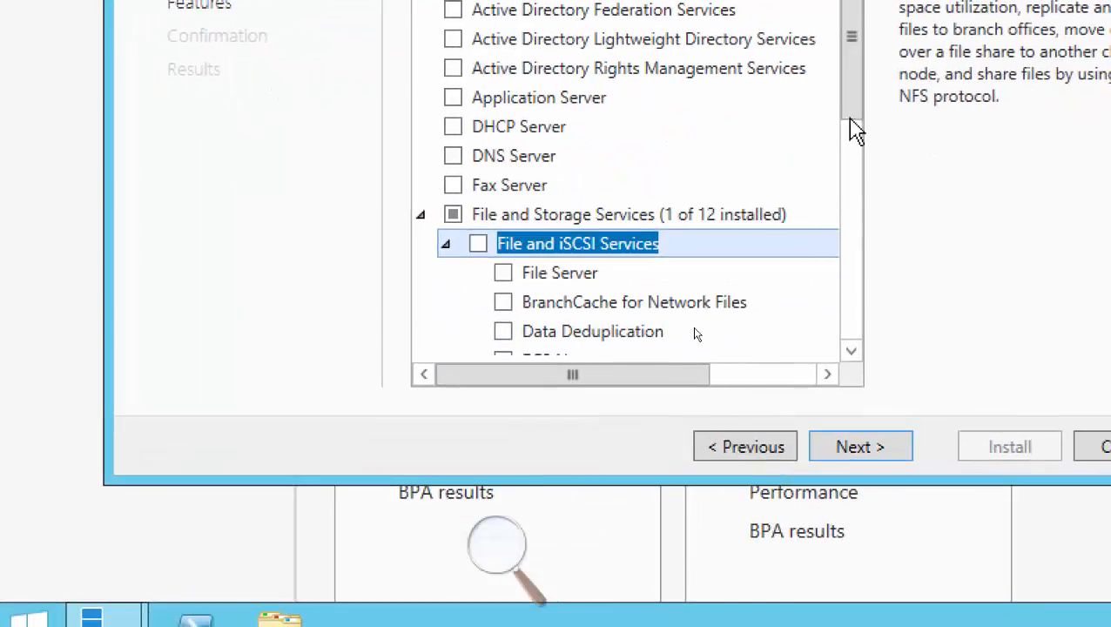
scroll(854, 130, "down", 3)
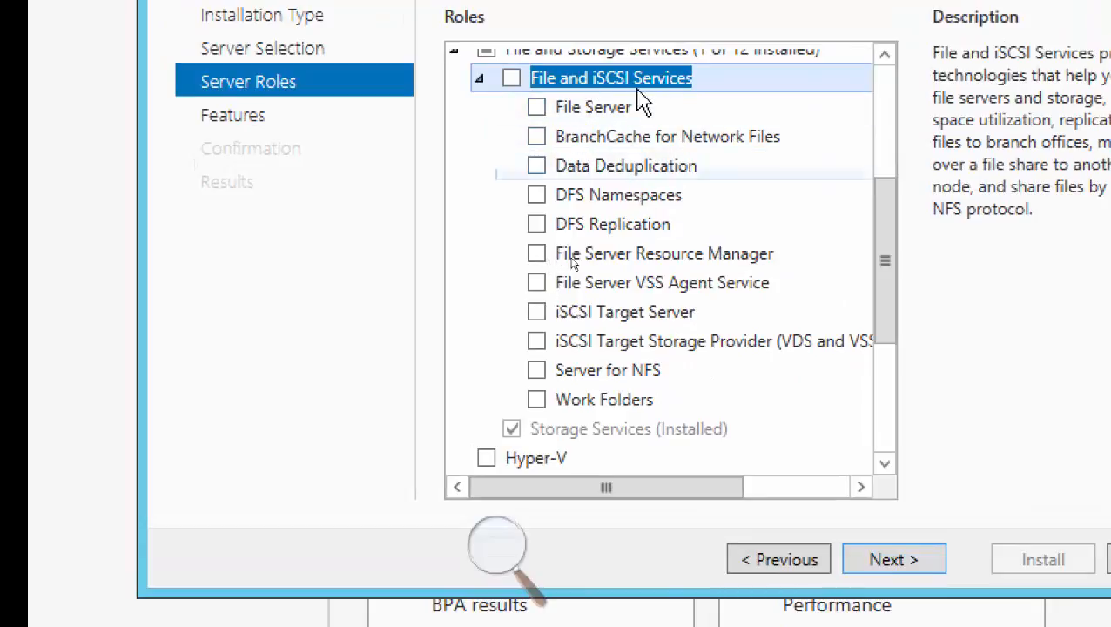
left_click(536, 312)
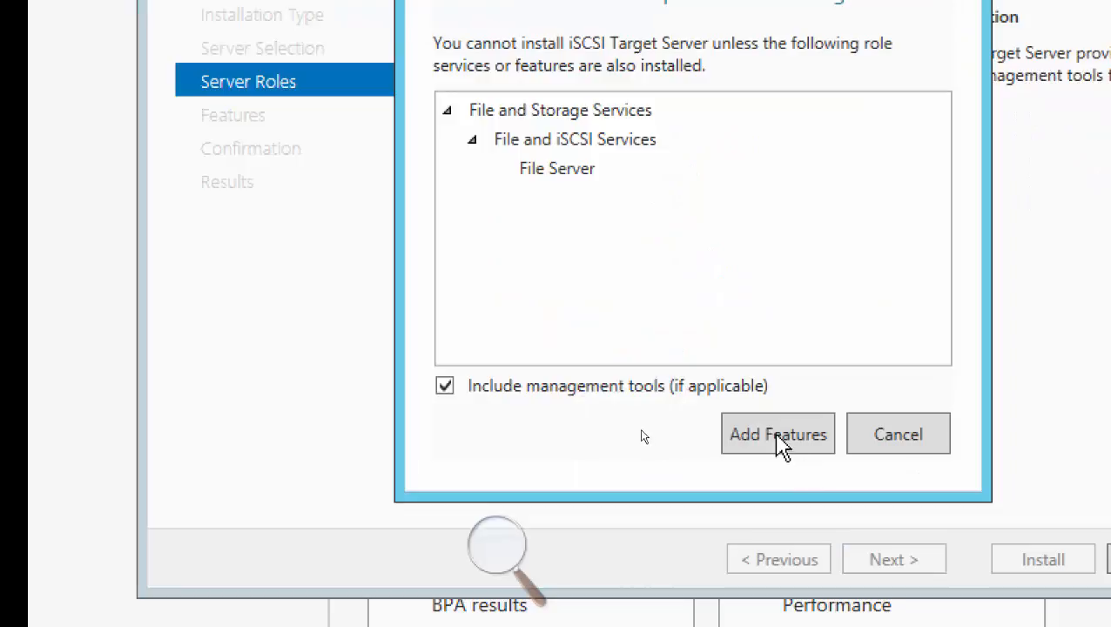
left_click(921, 569)
left_click(920, 572)
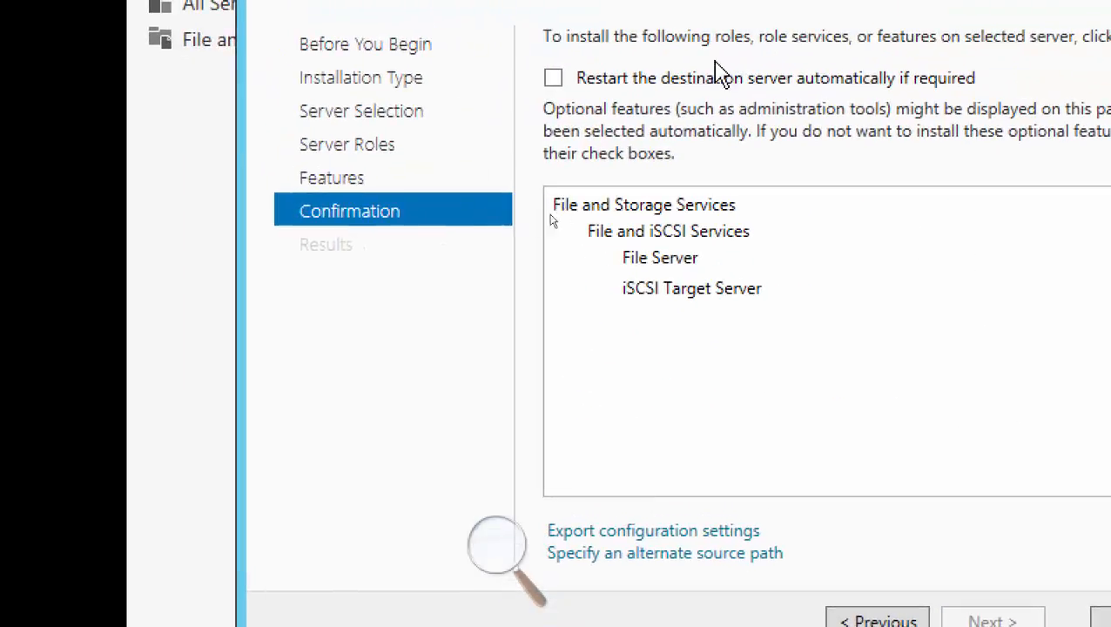
Allow the destination server to restart automatically if required, and install the File Server and iSCSI Target Server role services.
left_click(554, 78)
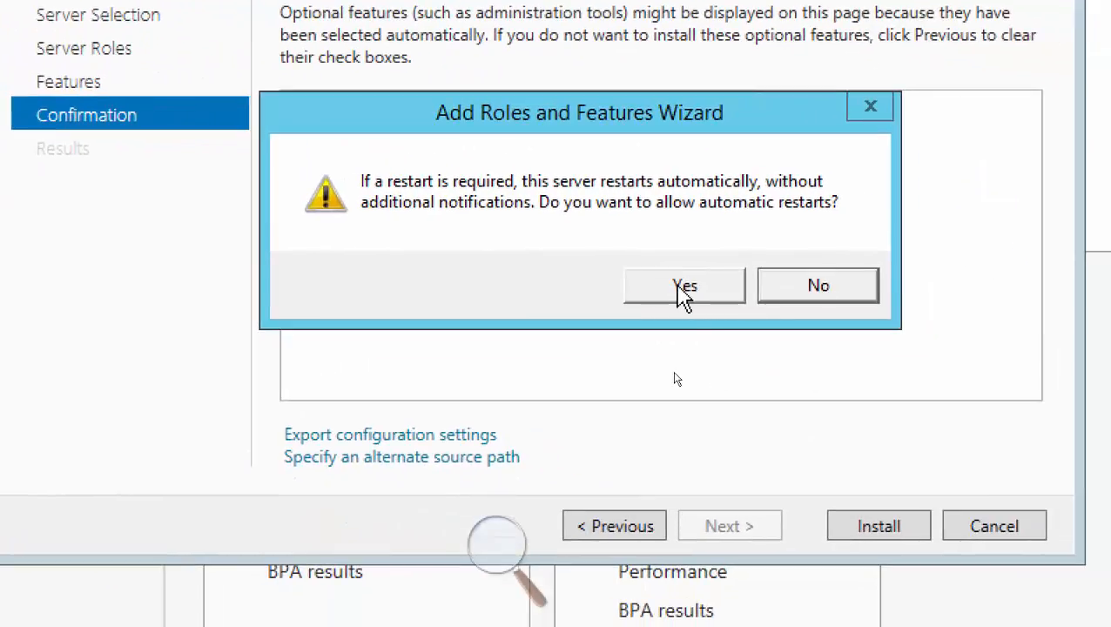
left_click(680, 289)
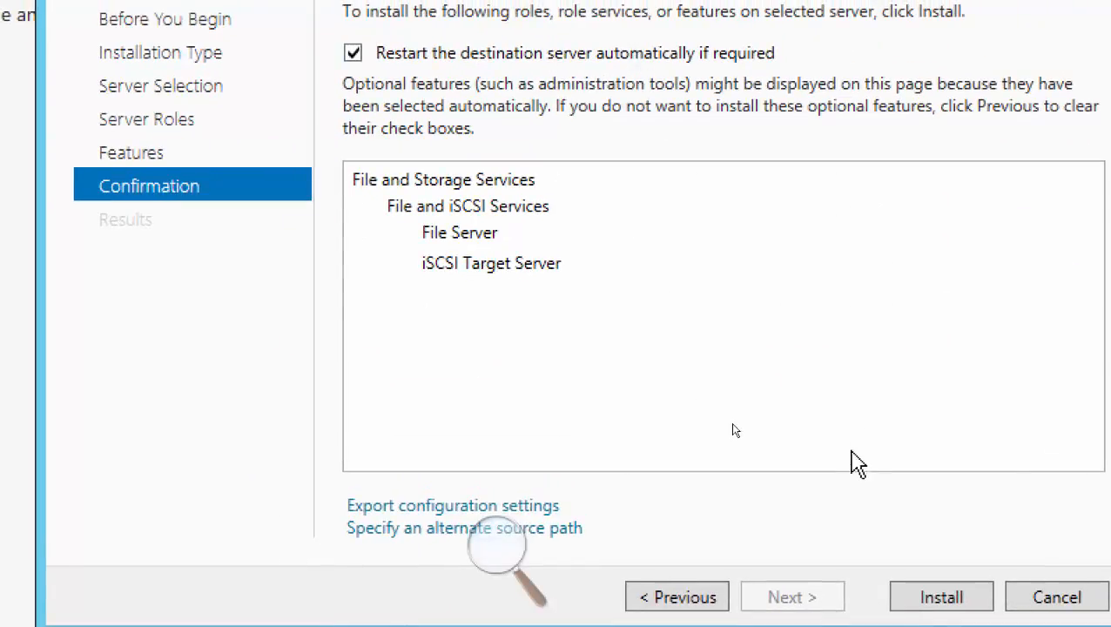
left_click(913, 599)
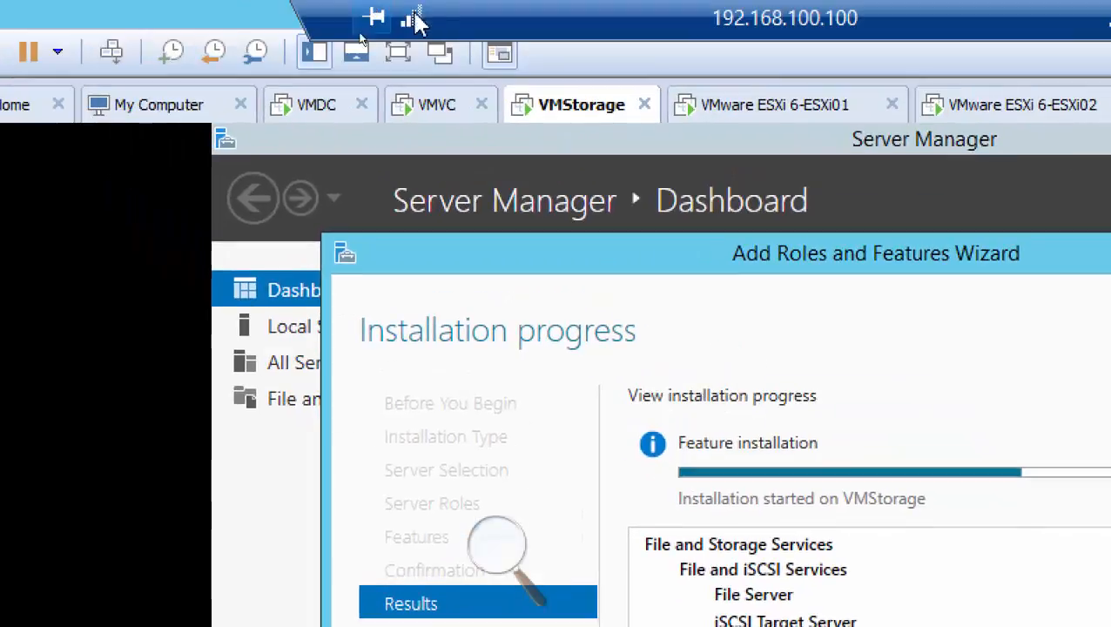
Check how far the vCenter Server Appliance deployment has progressed on VMVC, and return to the VMStorage role installation.
left_click(426, 114)
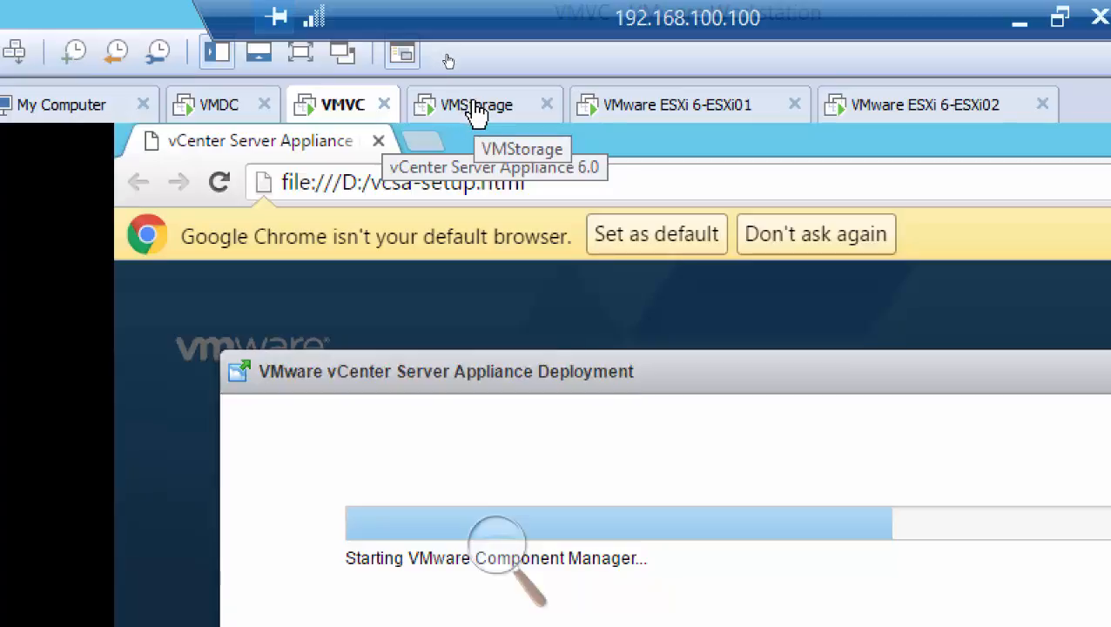
left_click(483, 106)
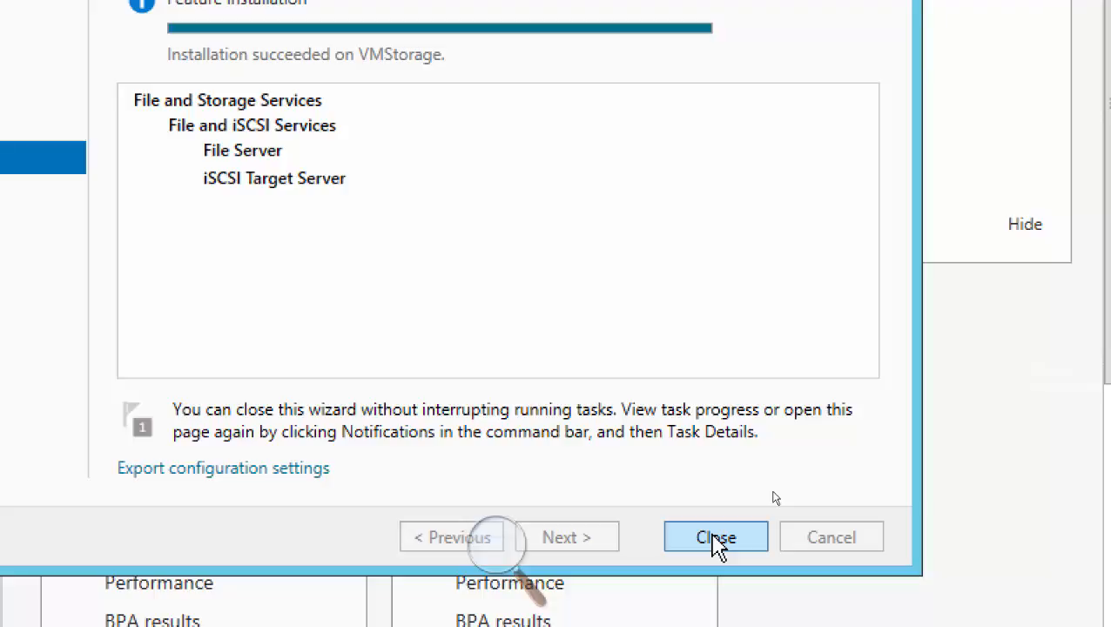
Close the finished role installation and open the settings of the VMStorage virtual machine.
left_click(716, 537)
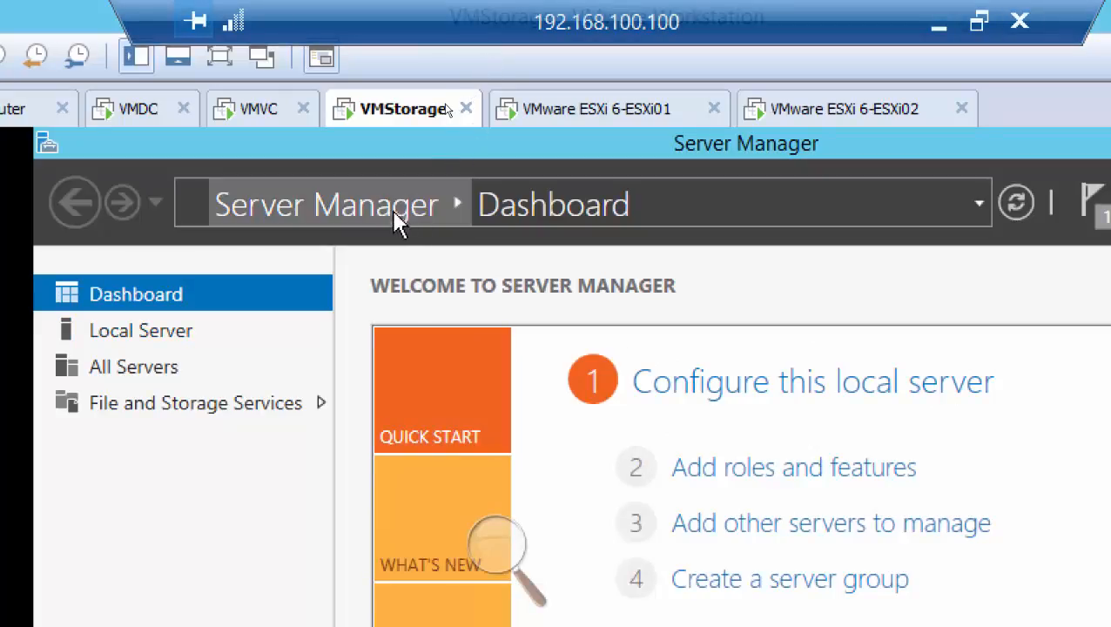
right_click(398, 113)
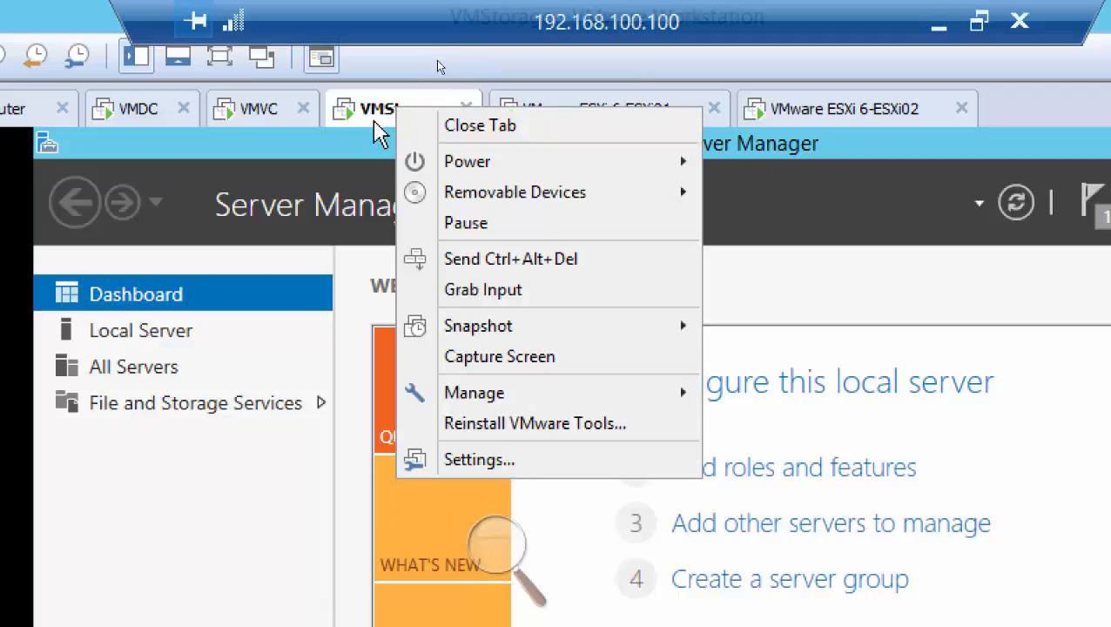
left_click(580, 468)
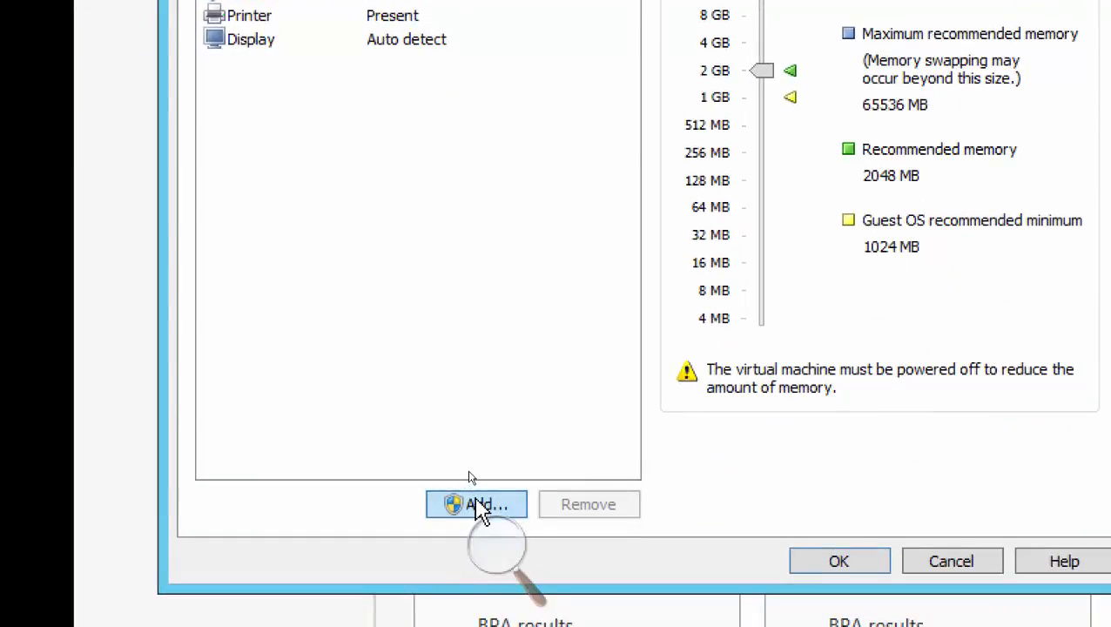
Add a new 200 GB SCSI virtual hard disk to VMStorage, split into multiple files and stored as VMStorage-0.vmdk.
left_click(478, 510)
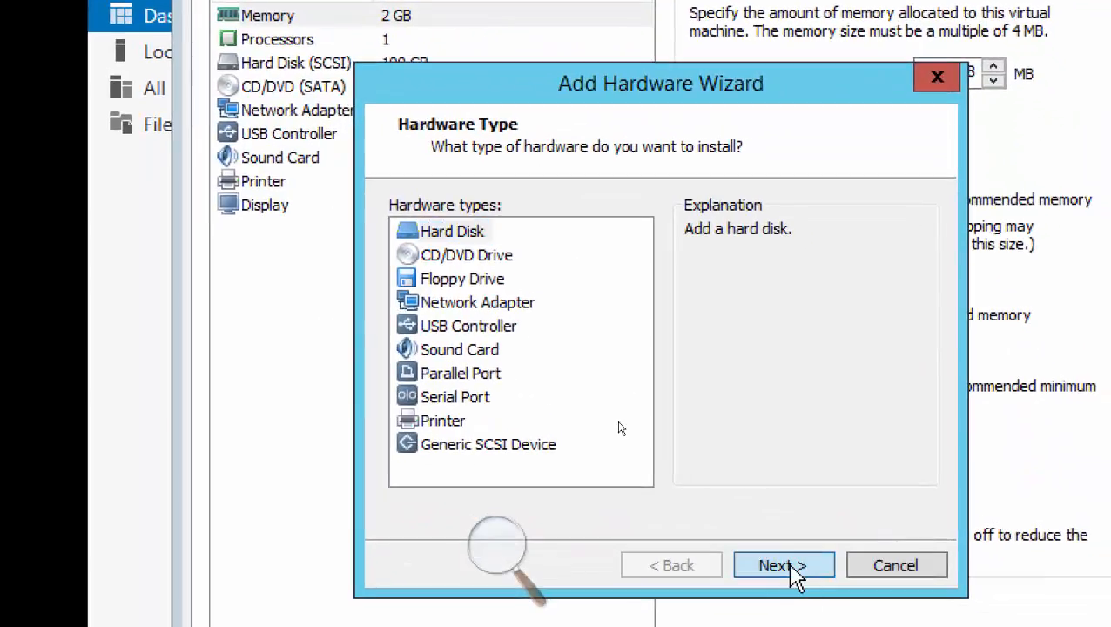
left_click(788, 489)
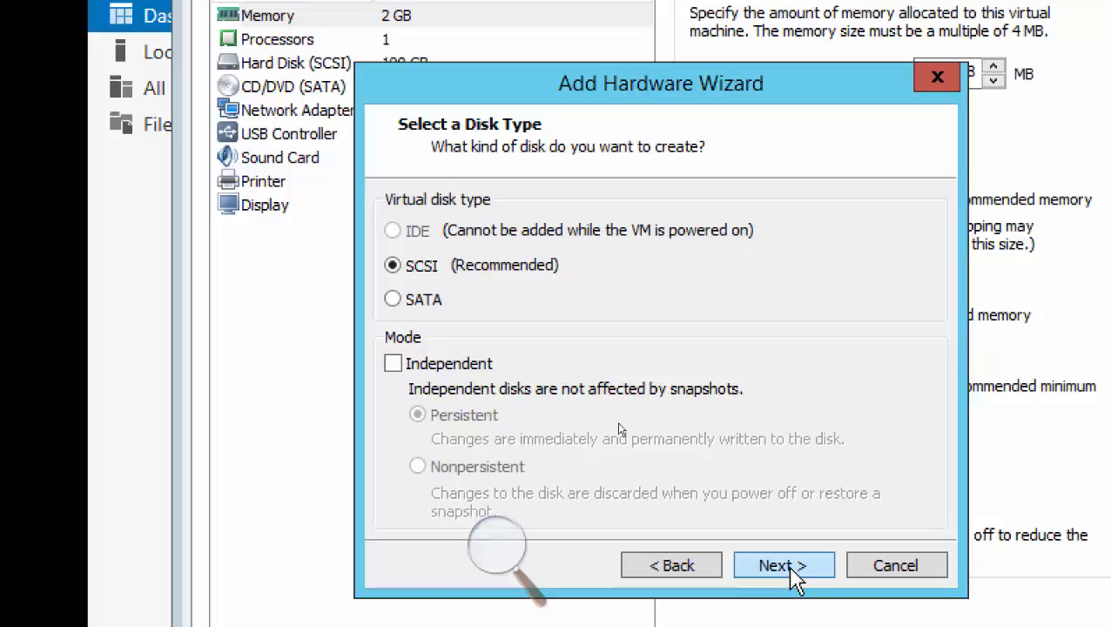
left_click(792, 568)
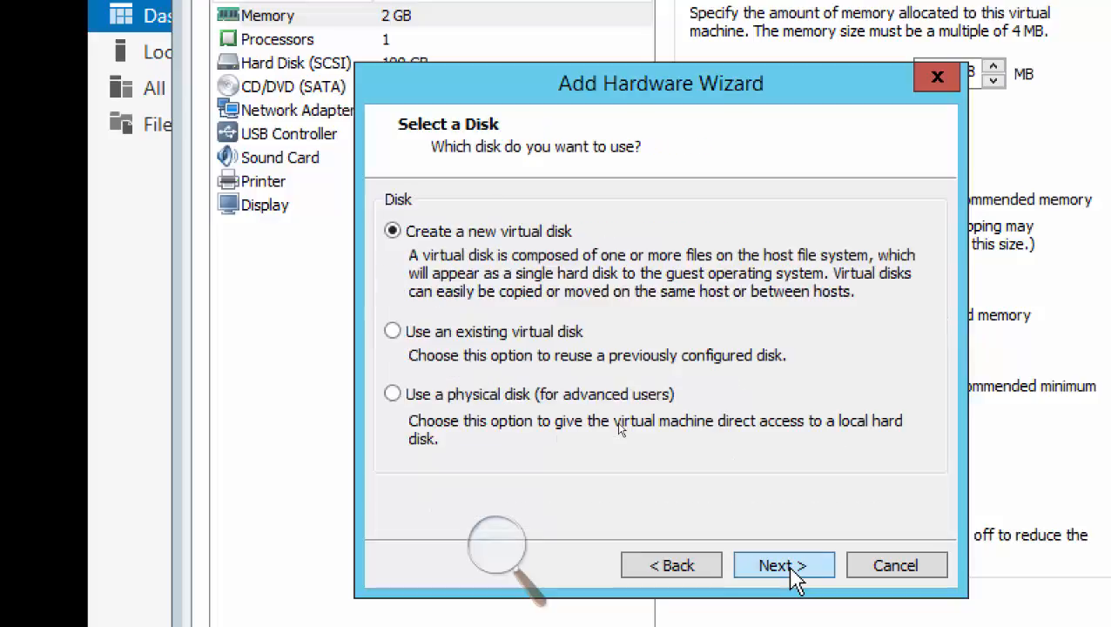
left_click(791, 568)
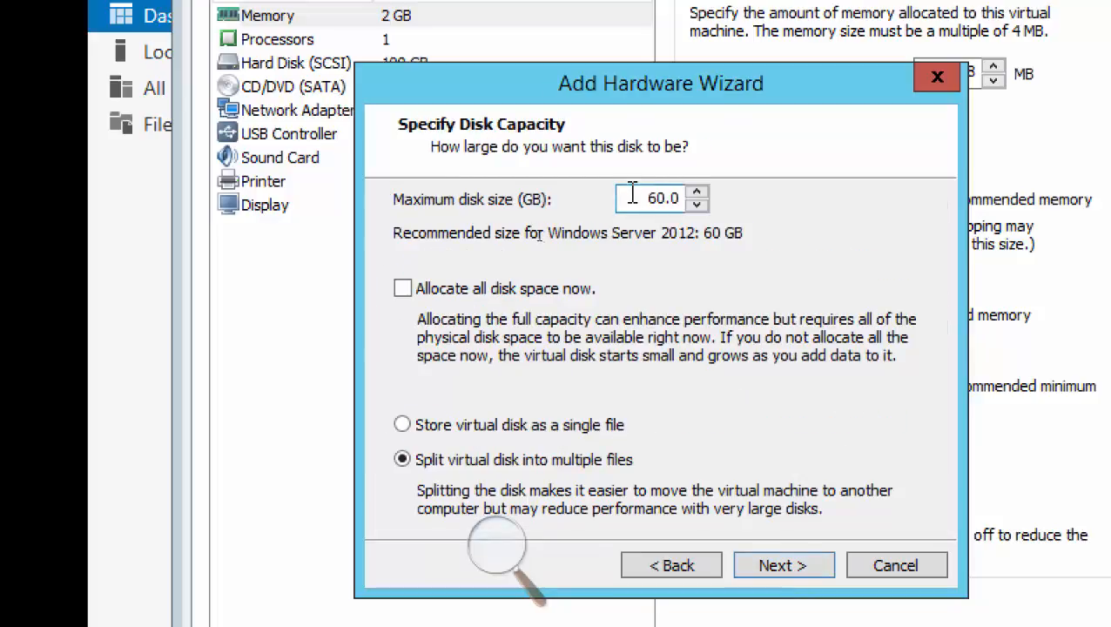
left_click_drag(628, 197, 759, 213)
type("200")
left_click(784, 566)
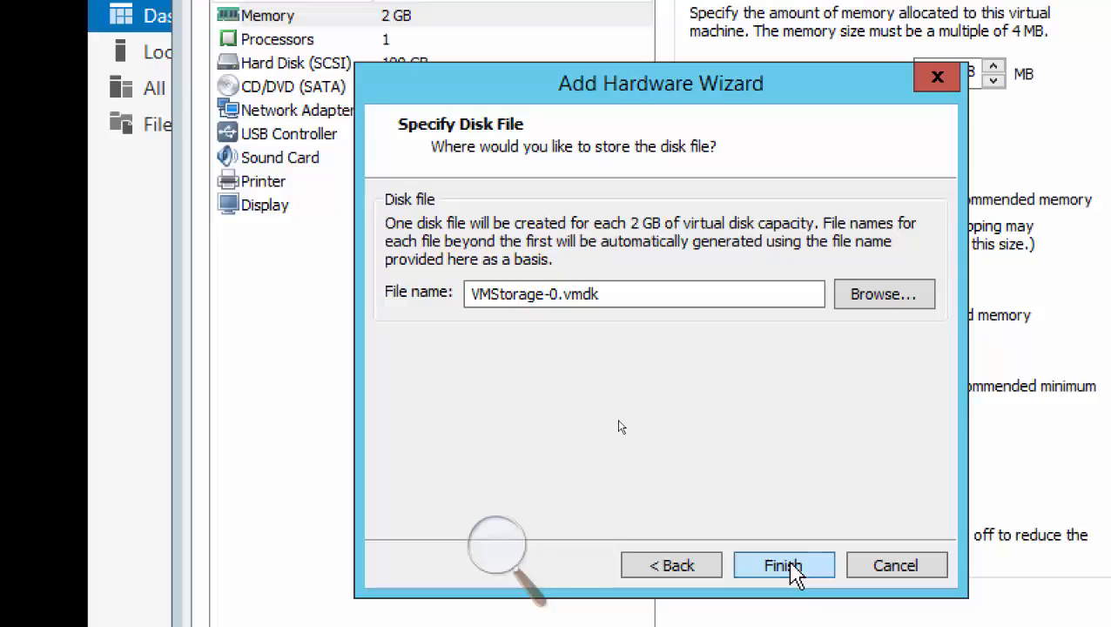
left_click(786, 566)
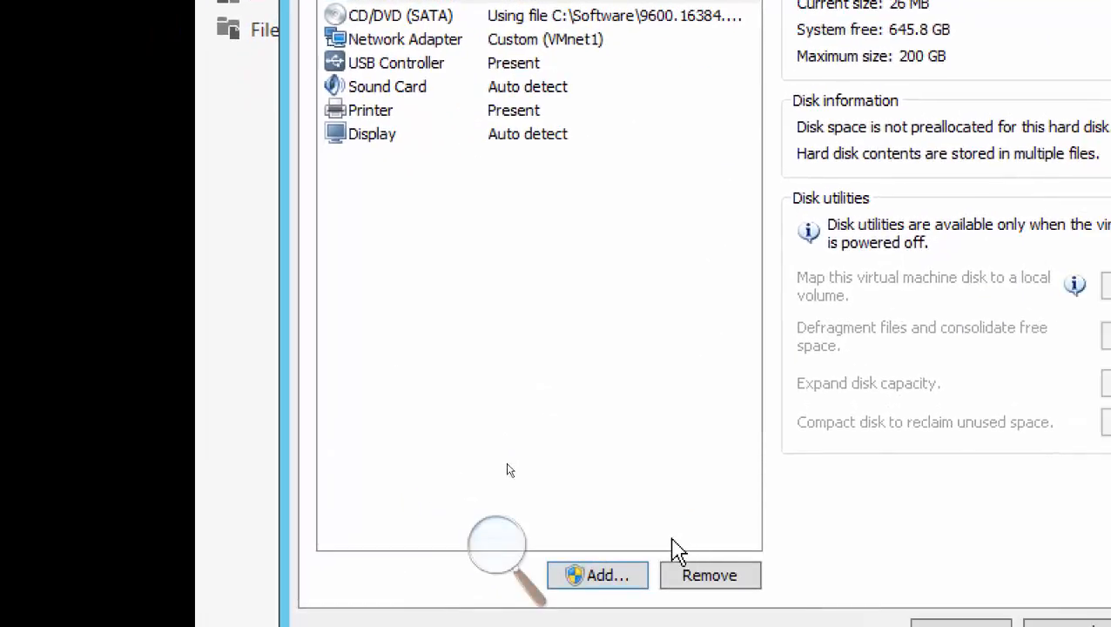
Add a second new SCSI virtual hard disk of 200 GB to VMStorage, split into multiple files.
left_click(616, 582)
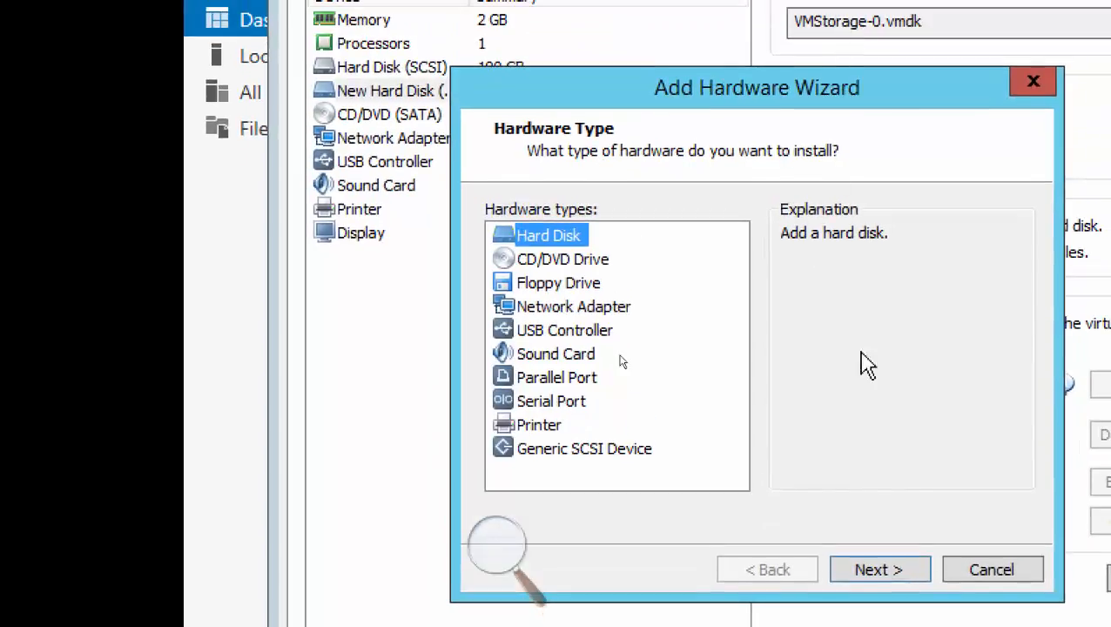
left_click(881, 570)
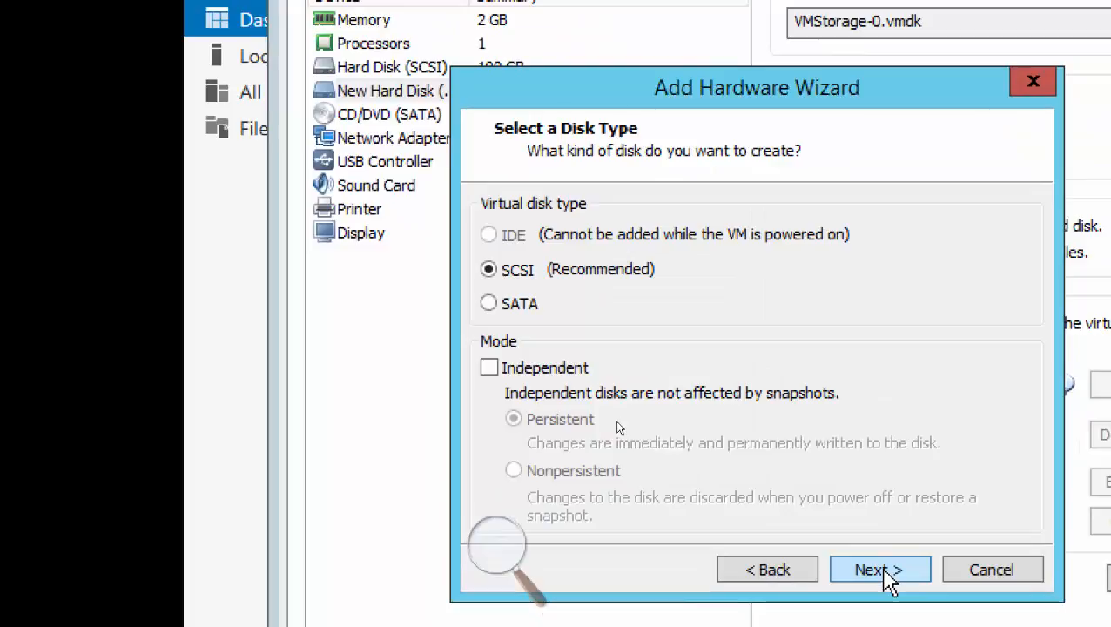
left_click(881, 576)
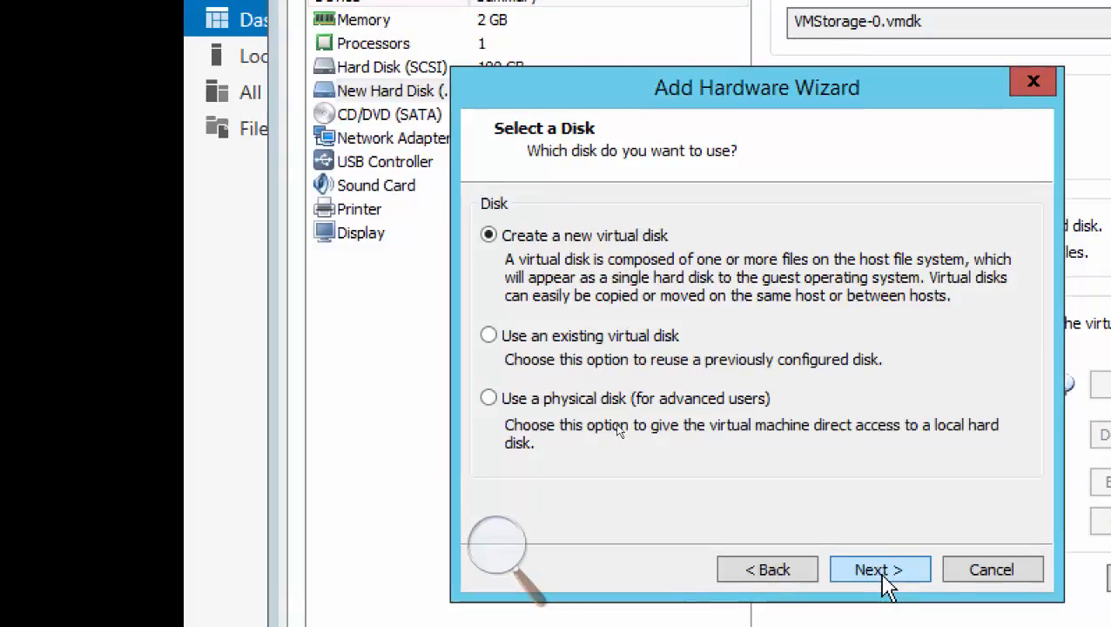
left_click(888, 575)
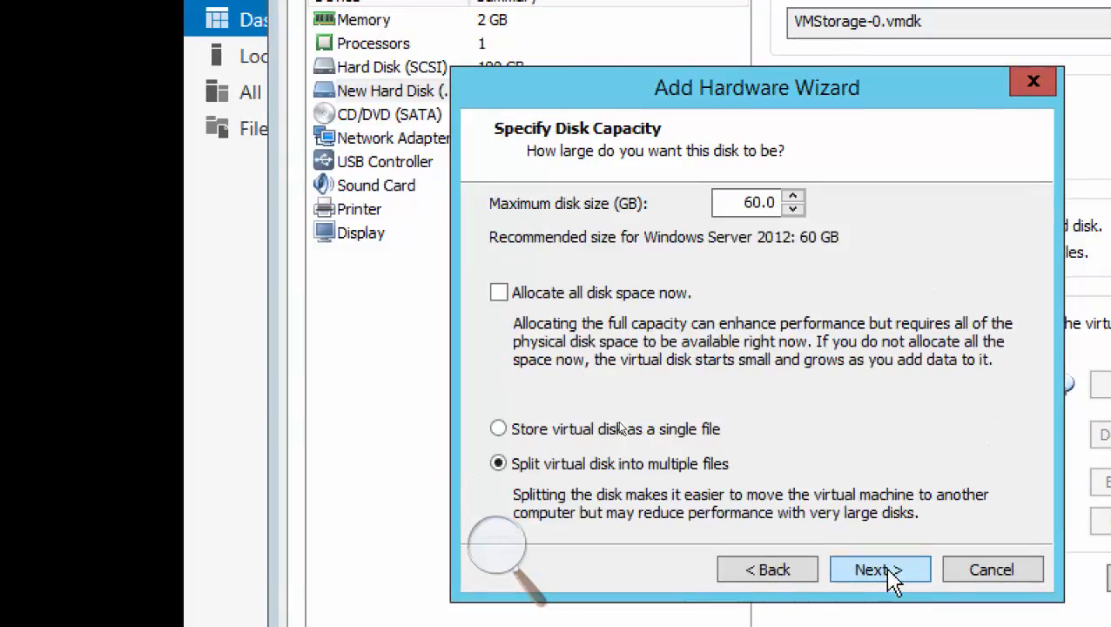
left_click_drag(713, 203, 788, 224)
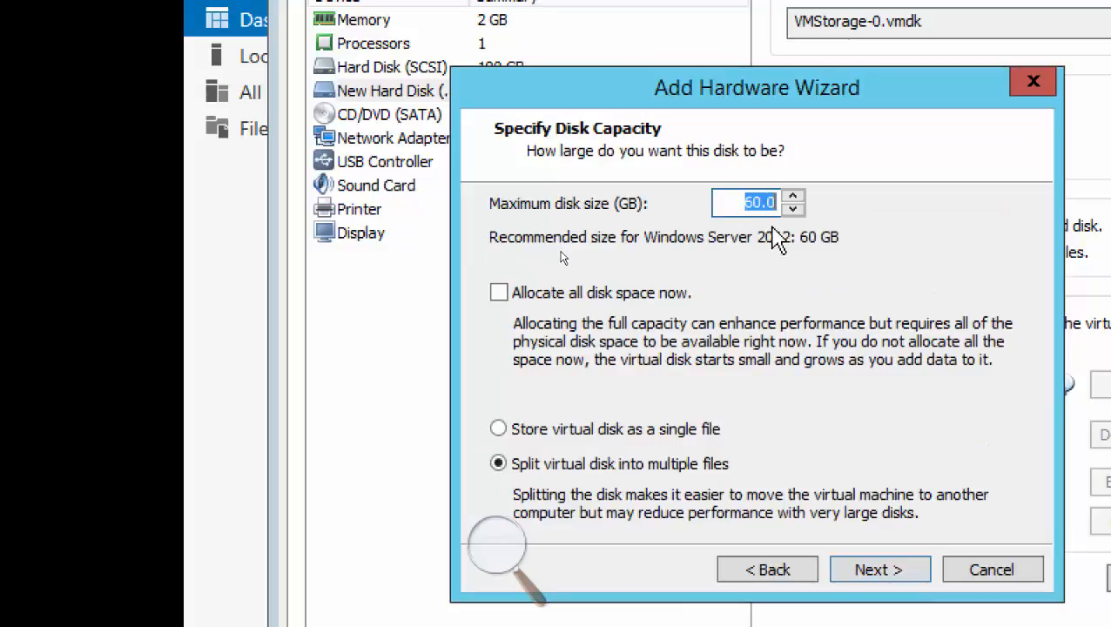
type("200")
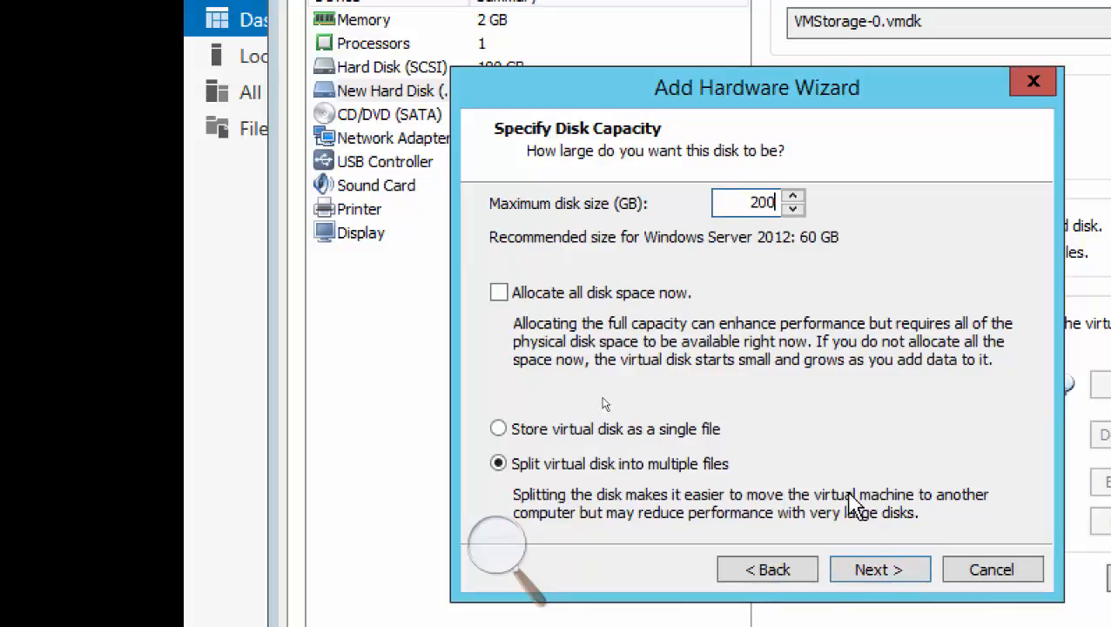
left_click(875, 573)
left_click(880, 573)
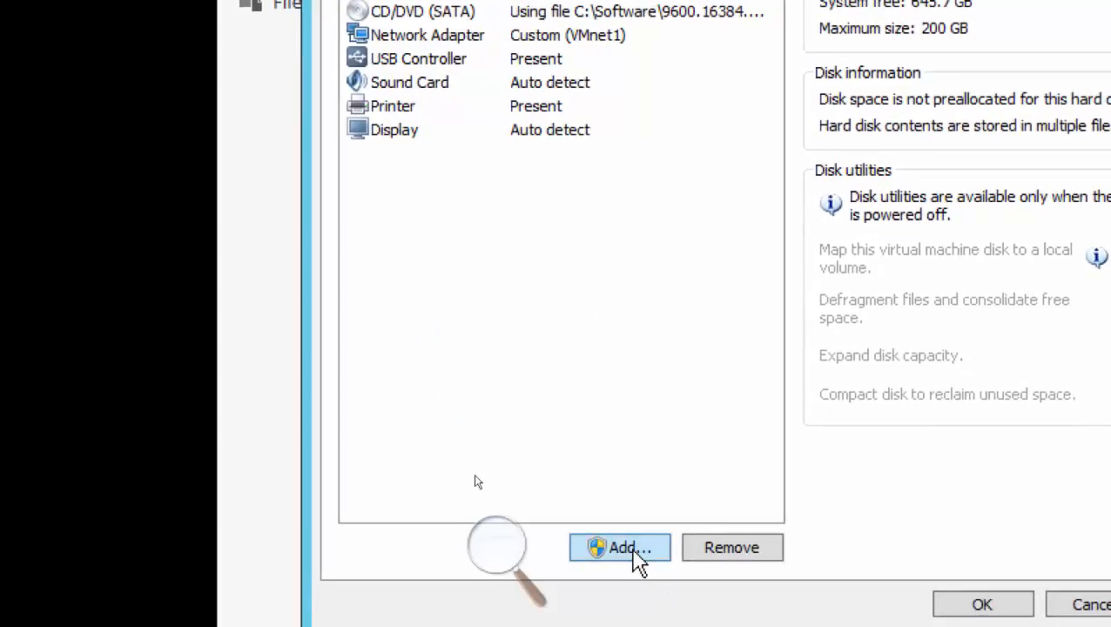
Add a third 200 GB virtual hard disk to VMStorage, stored as VMStorage-2.vmdk, and apply the virtual machine settings.
left_click(629, 548)
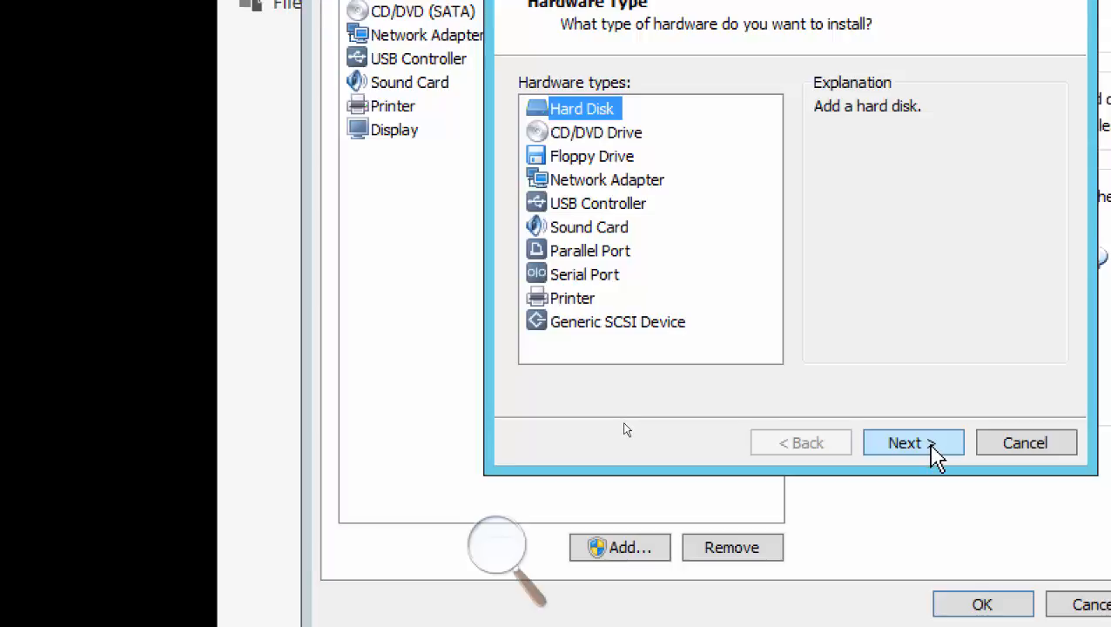
left_click(906, 443)
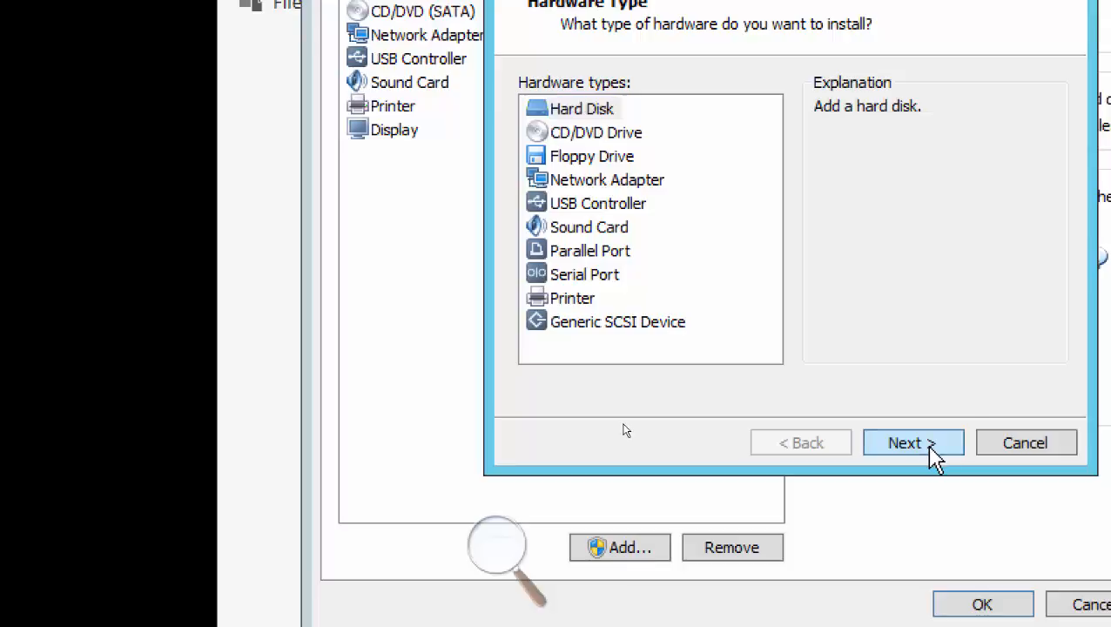
left_click(906, 442)
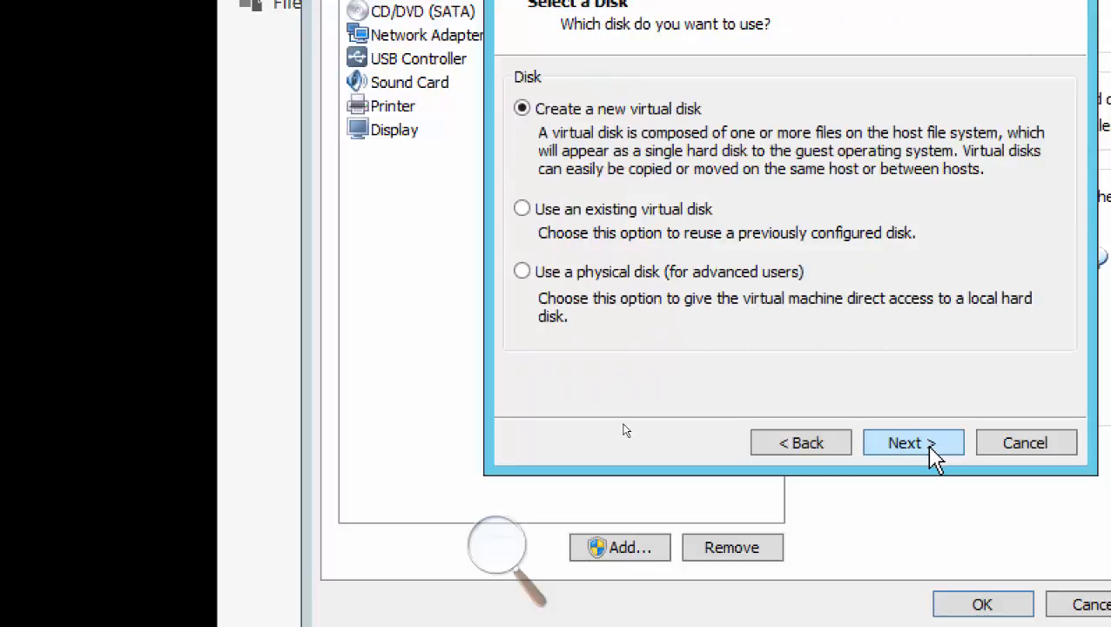
left_click(929, 446)
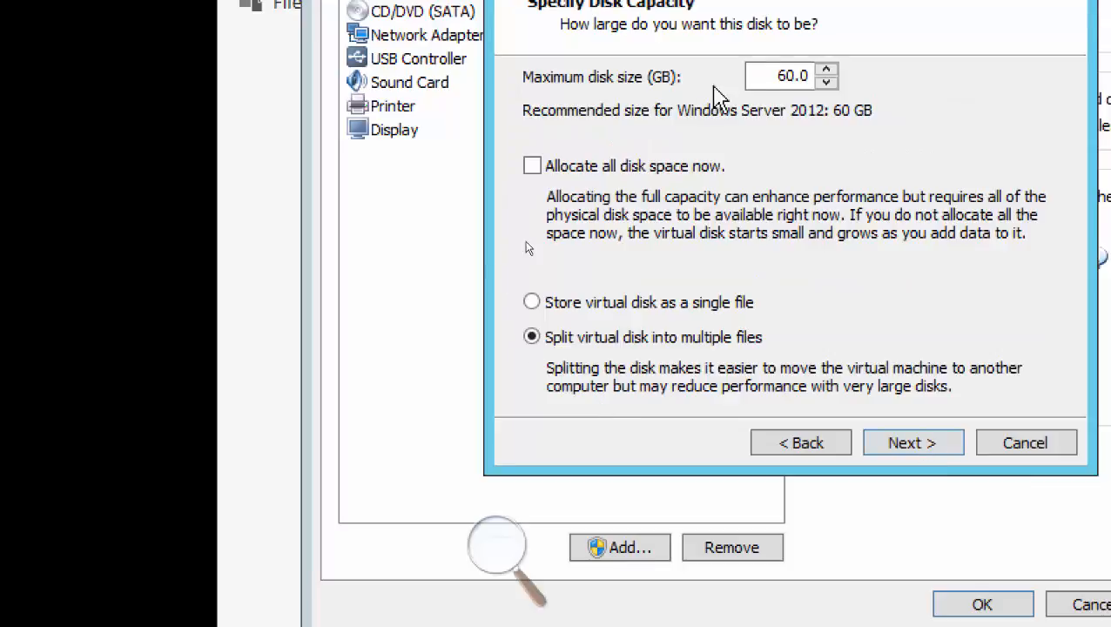
left_click_drag(747, 76, 868, 84)
type("200")
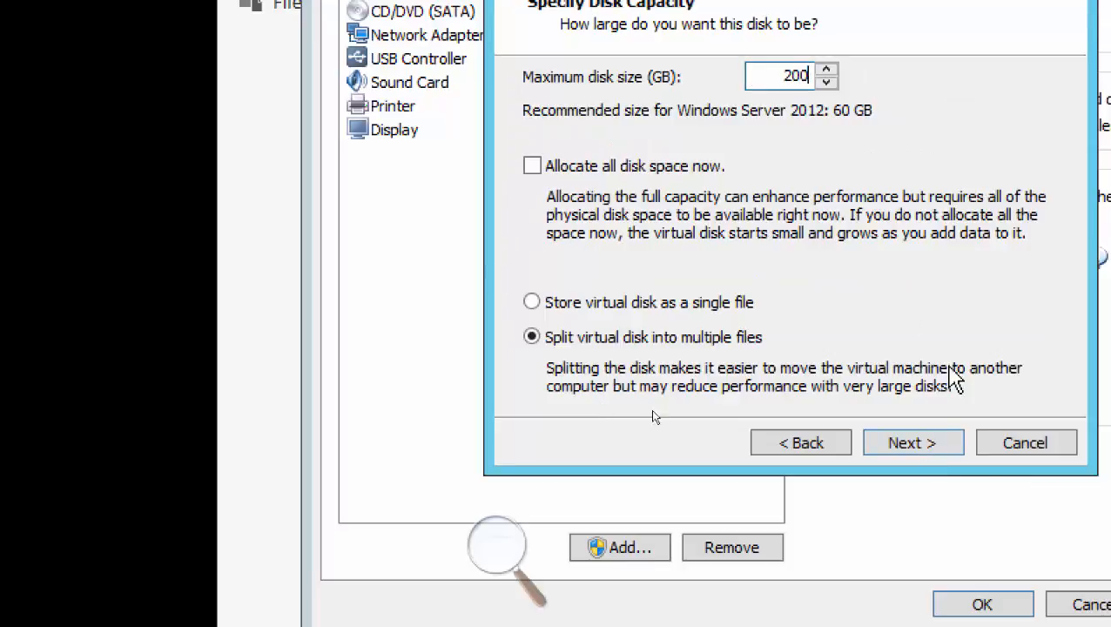
left_click(930, 450)
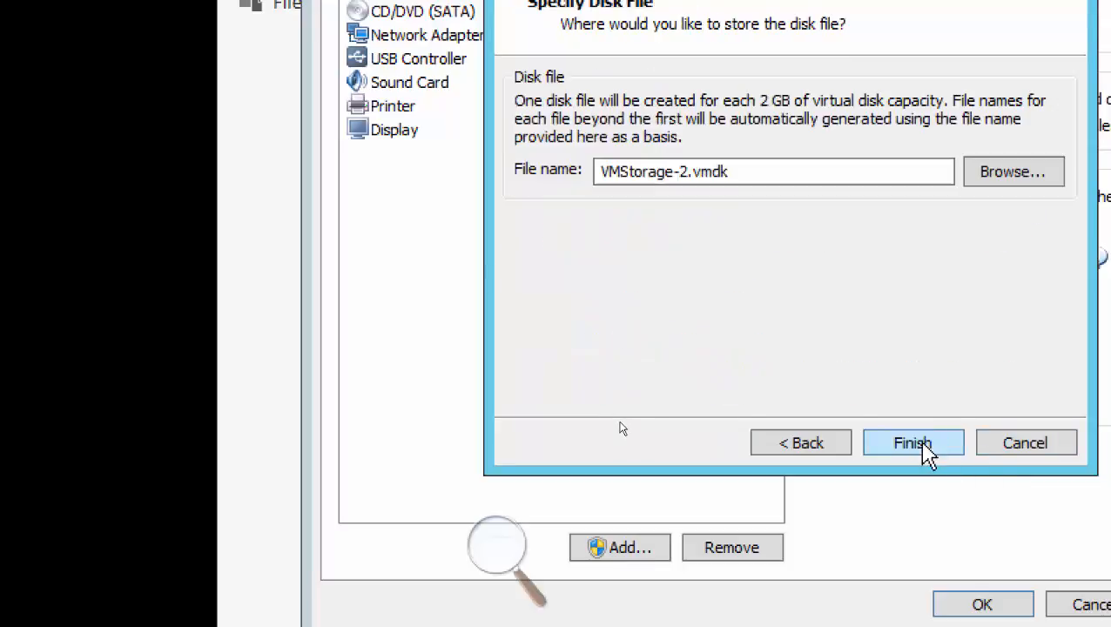
left_click(913, 444)
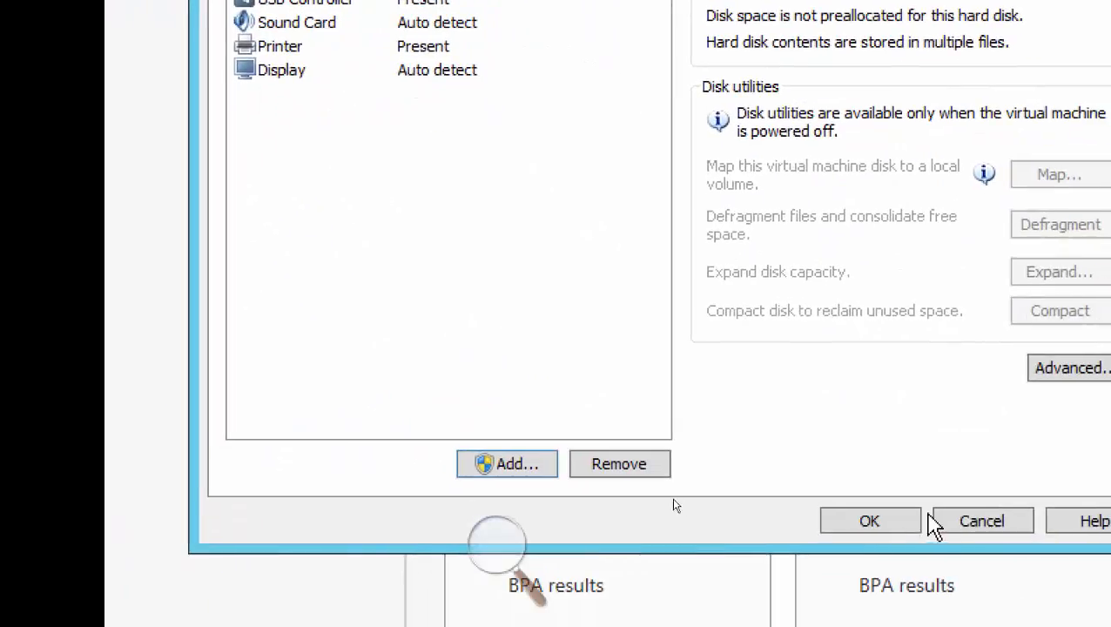
left_click(868, 521)
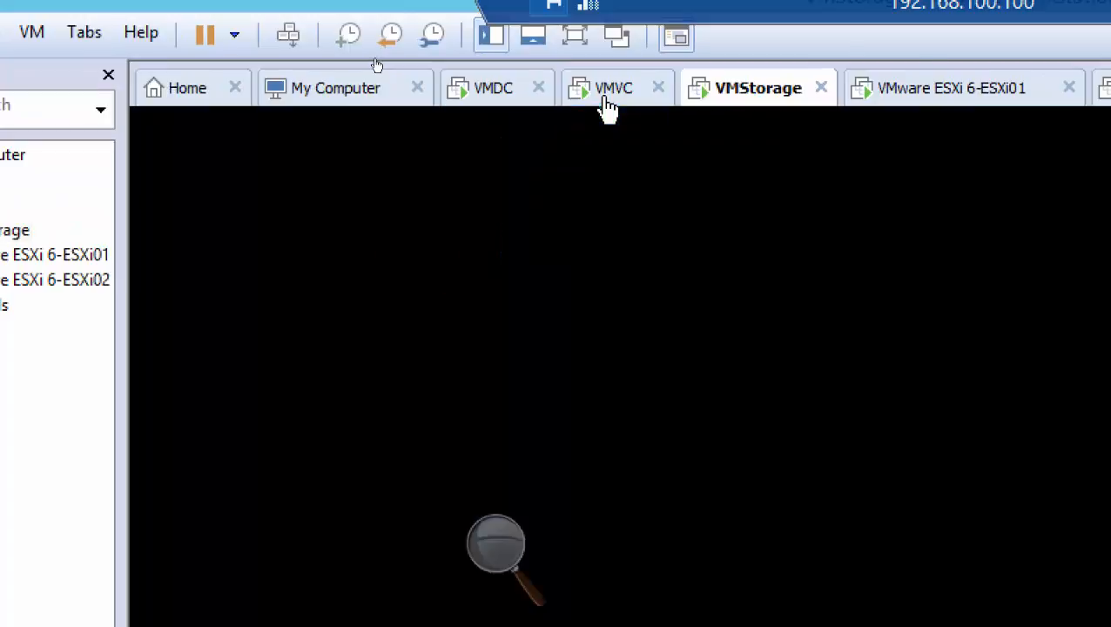
Check the vCenter Server Appliance deployment on VMVC, and show VMStorage's disks under File and Storage Services.
left_click(608, 106)
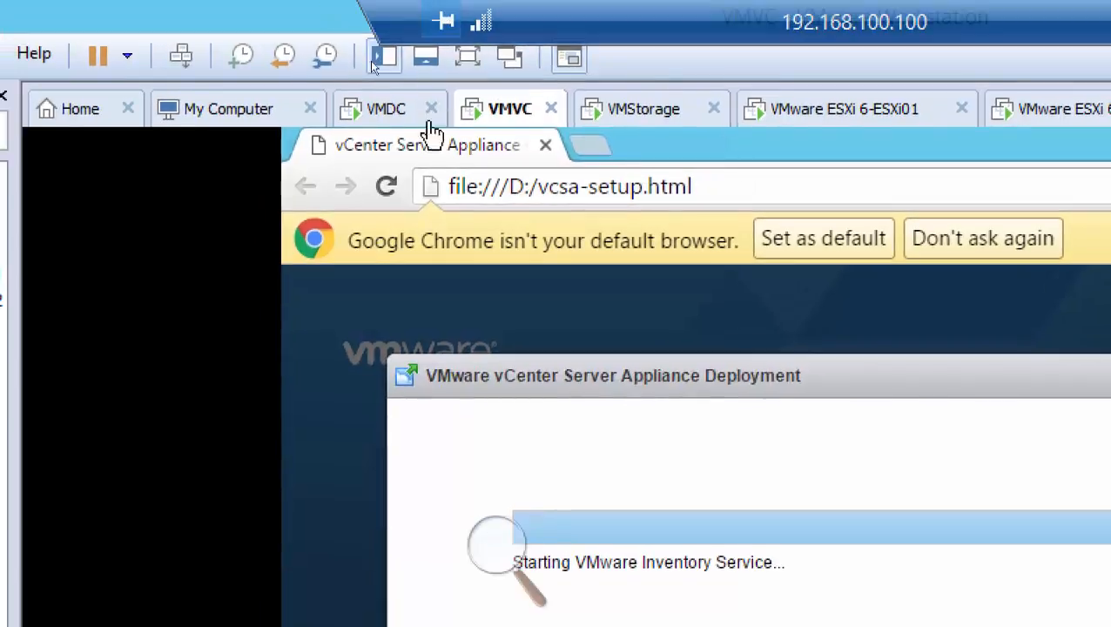
left_click(582, 57)
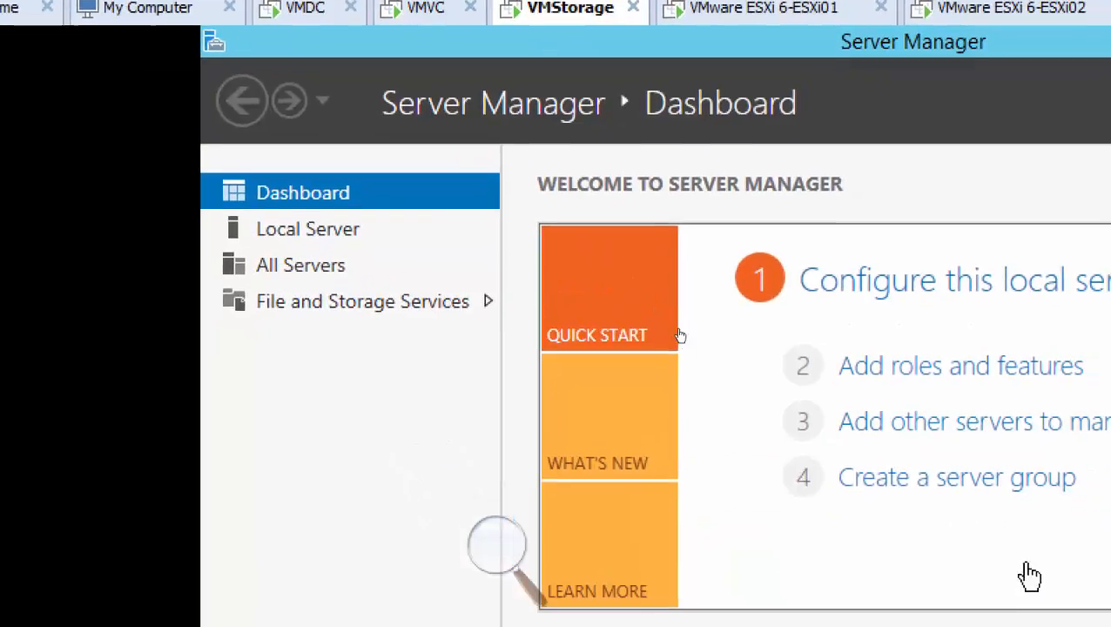
left_click(331, 312)
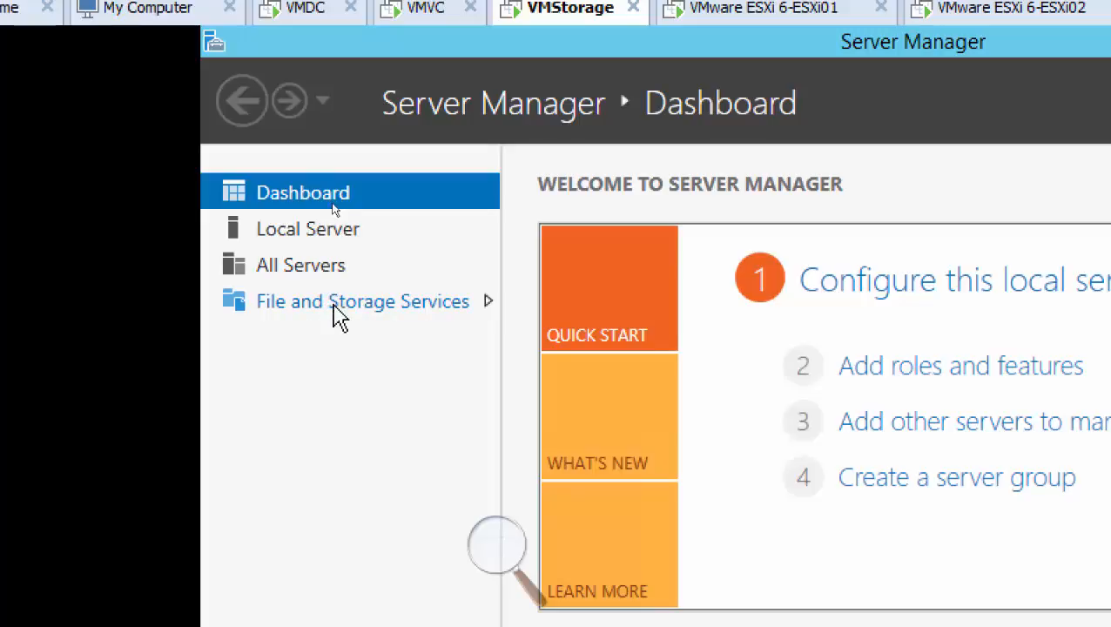
left_click(353, 315)
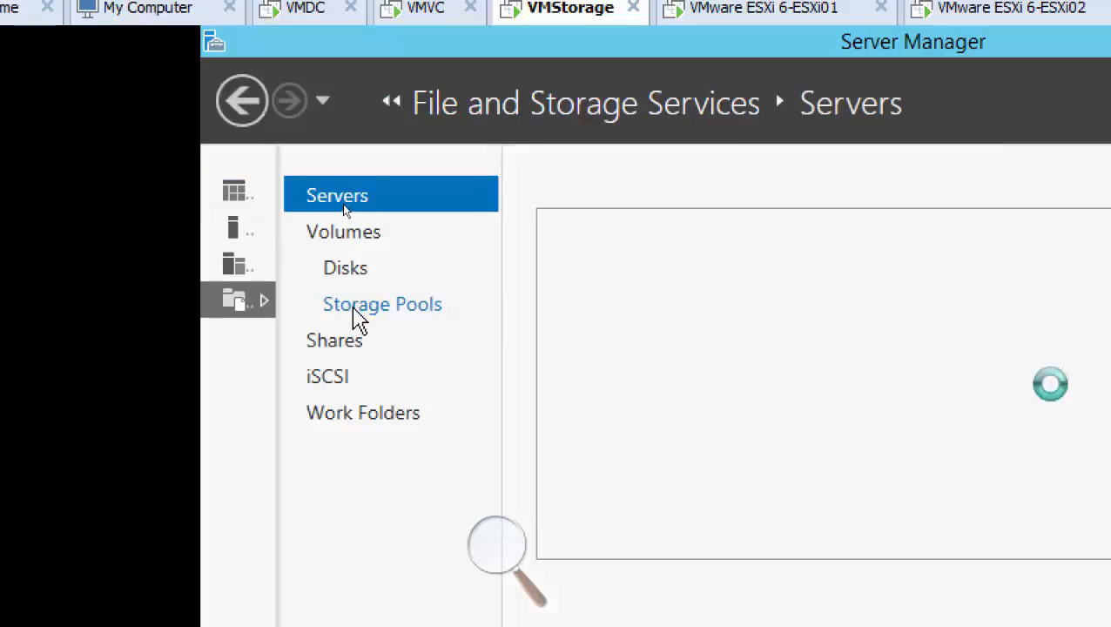
left_click(362, 279)
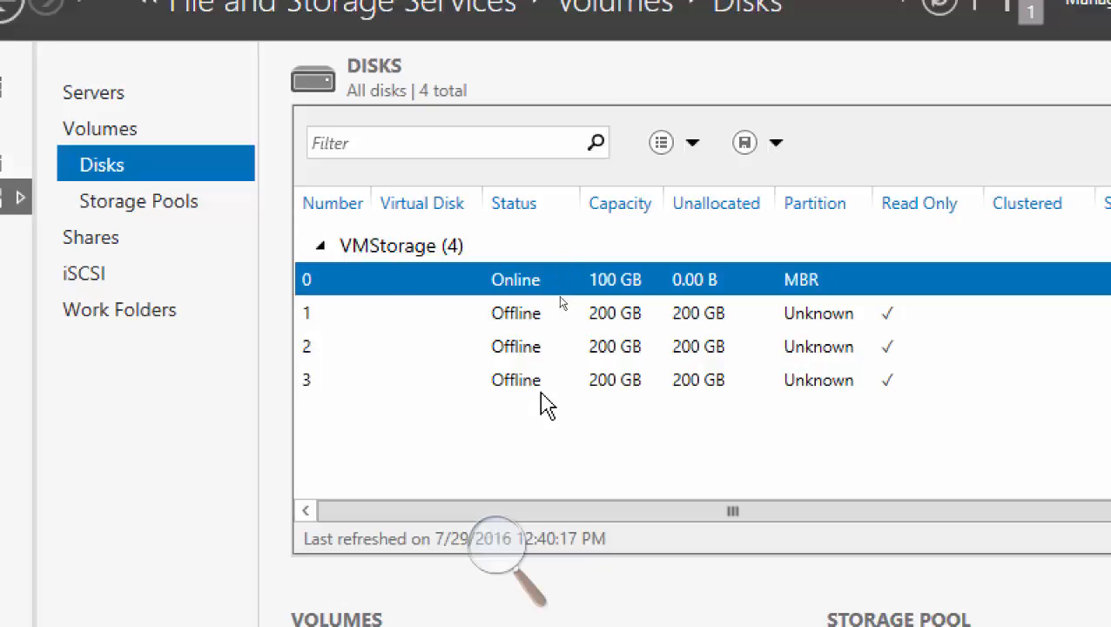
Bring disk 1 of VMStorage online and initialize it as a GPT disk.
left_click(523, 319)
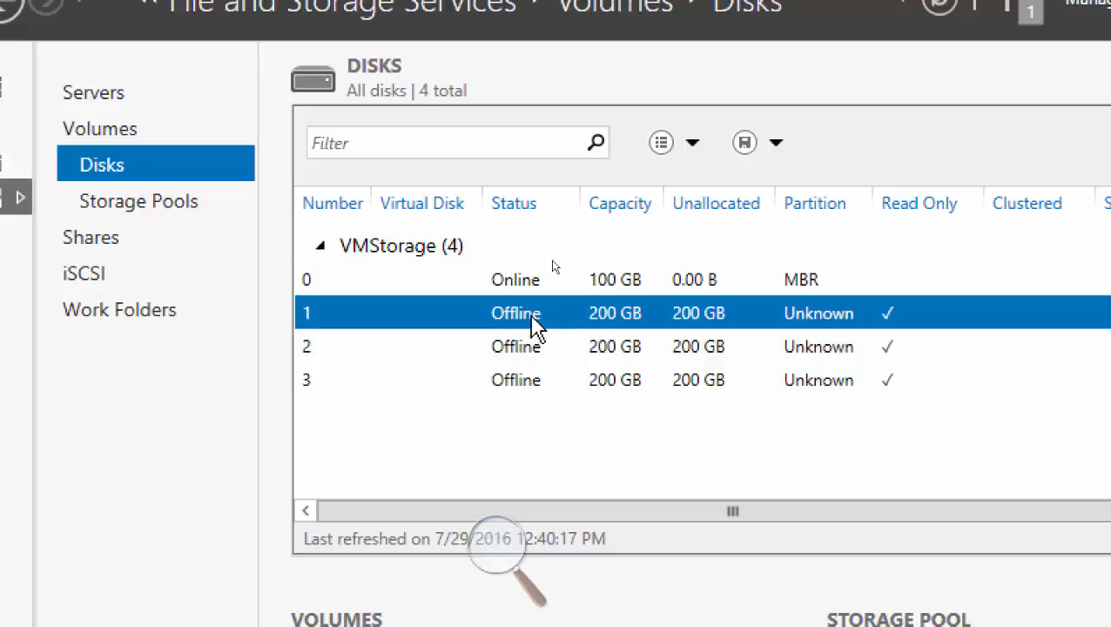
right_click(536, 319)
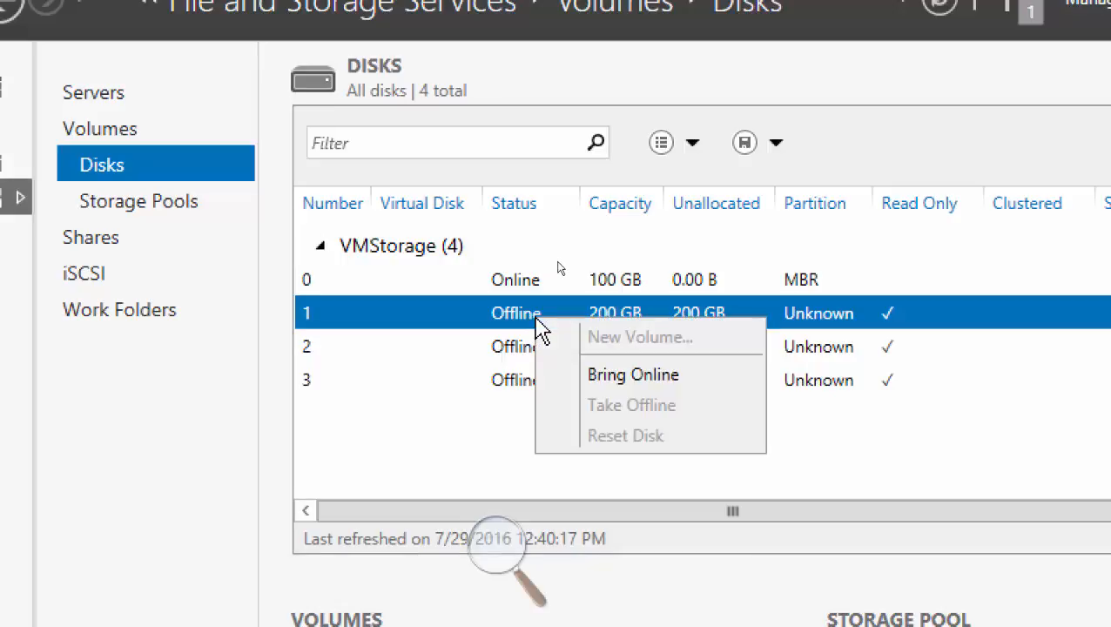
left_click(612, 376)
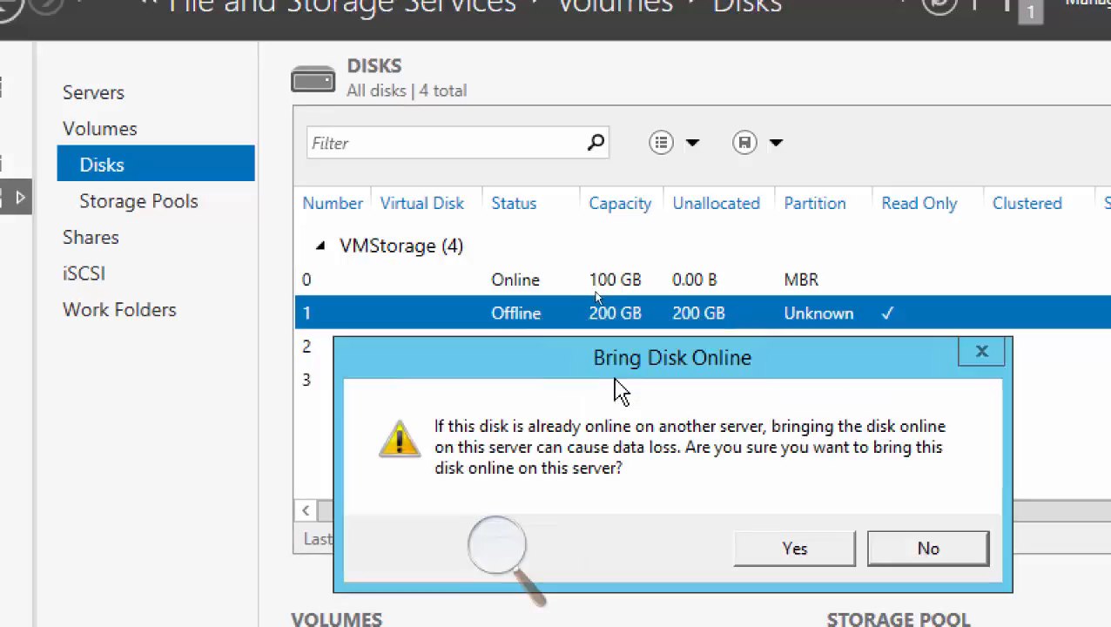
left_click(778, 566)
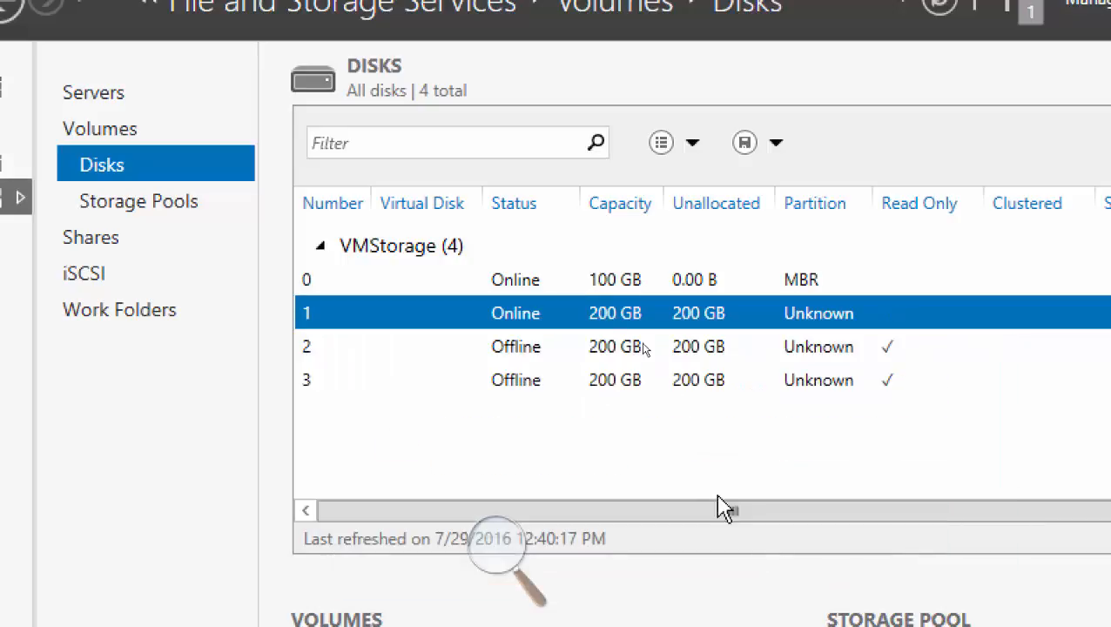
right_click(526, 317)
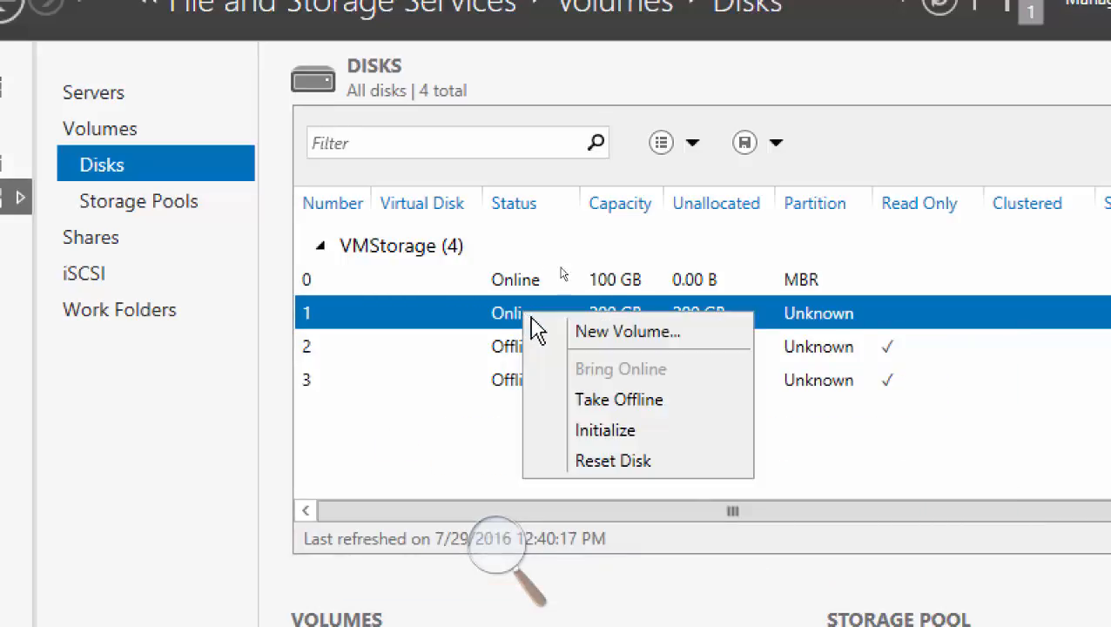
left_click(643, 433)
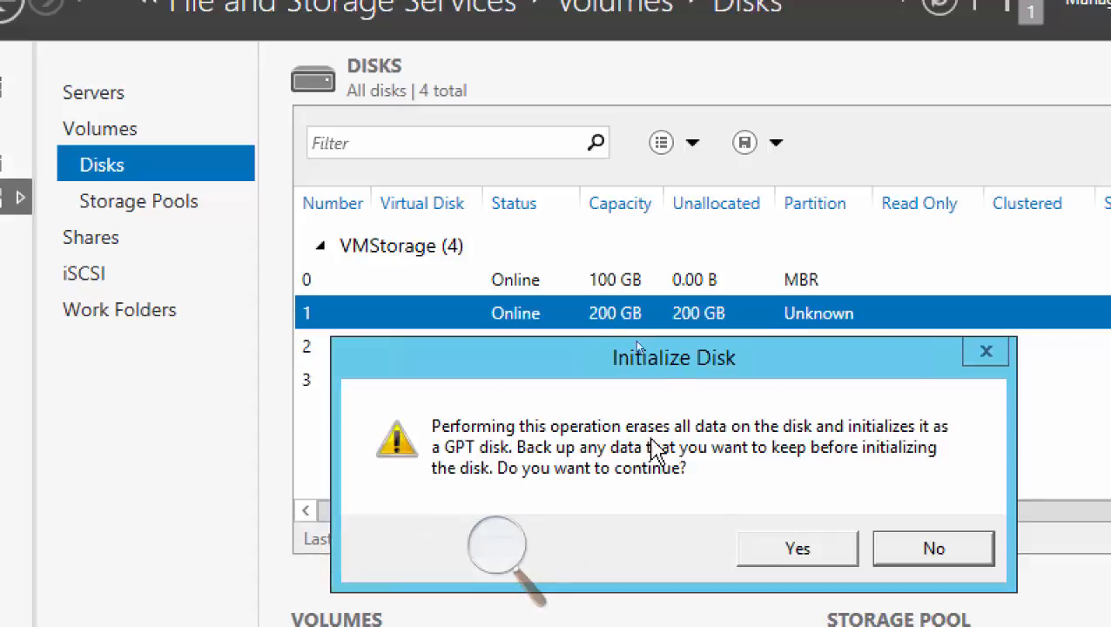
left_click(775, 557)
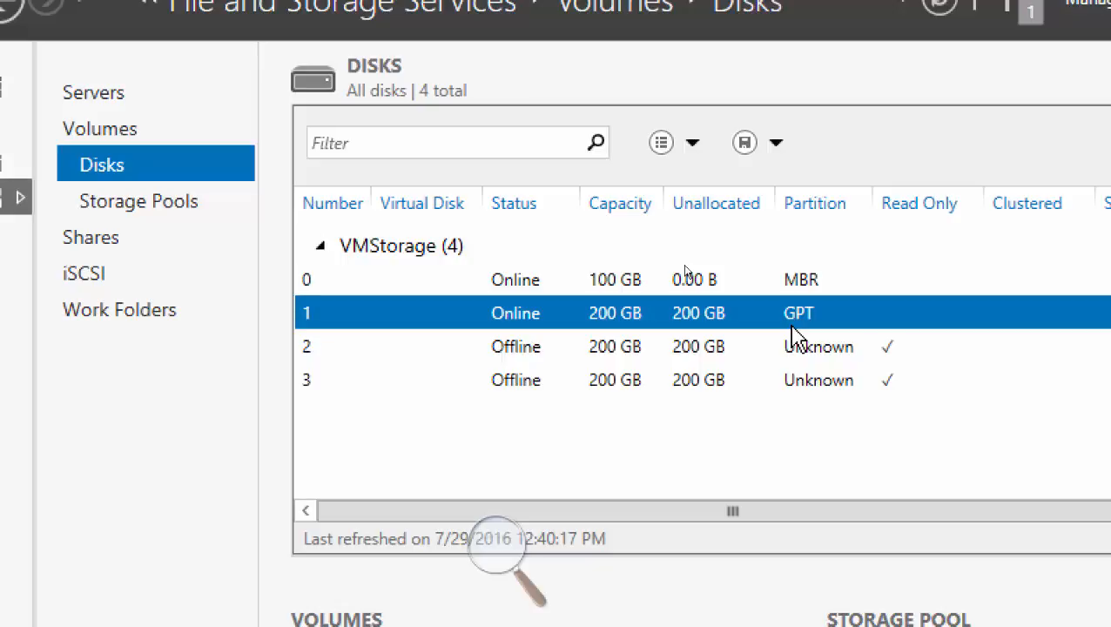
Define a new volume on disk 1 of VMStorage with a size of 200 GB and drive letter E.
right_click(512, 317)
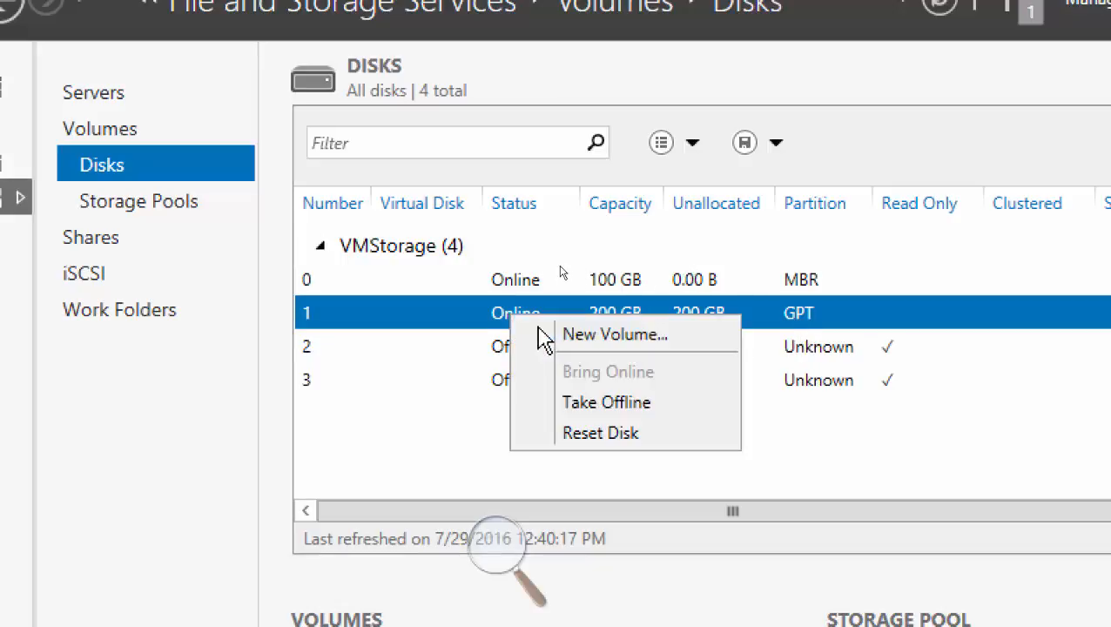
left_click(593, 342)
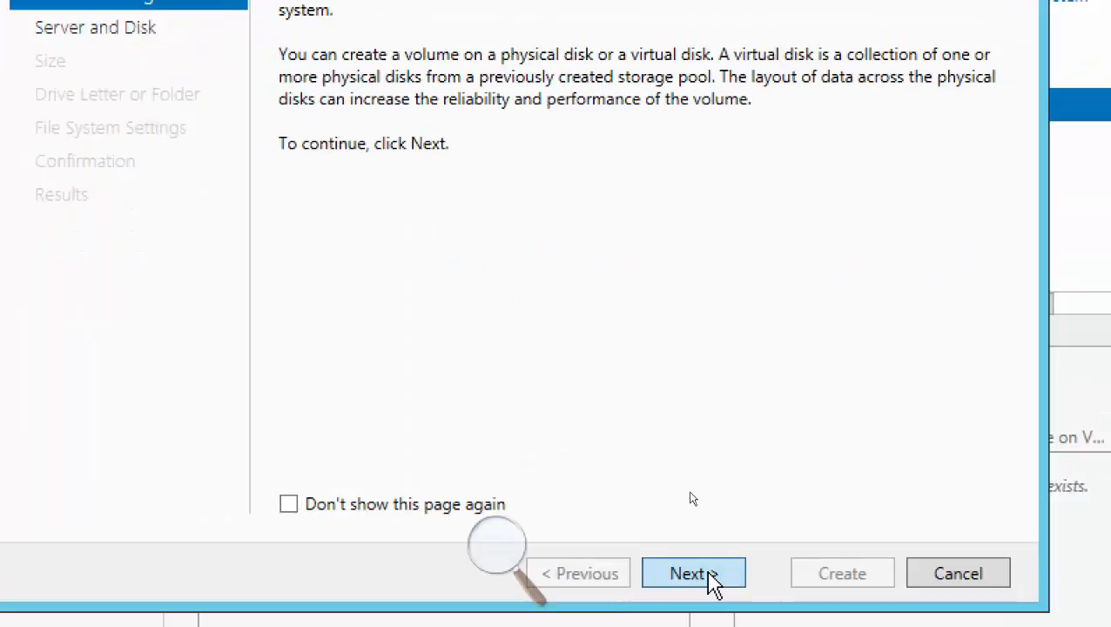
left_click(709, 584)
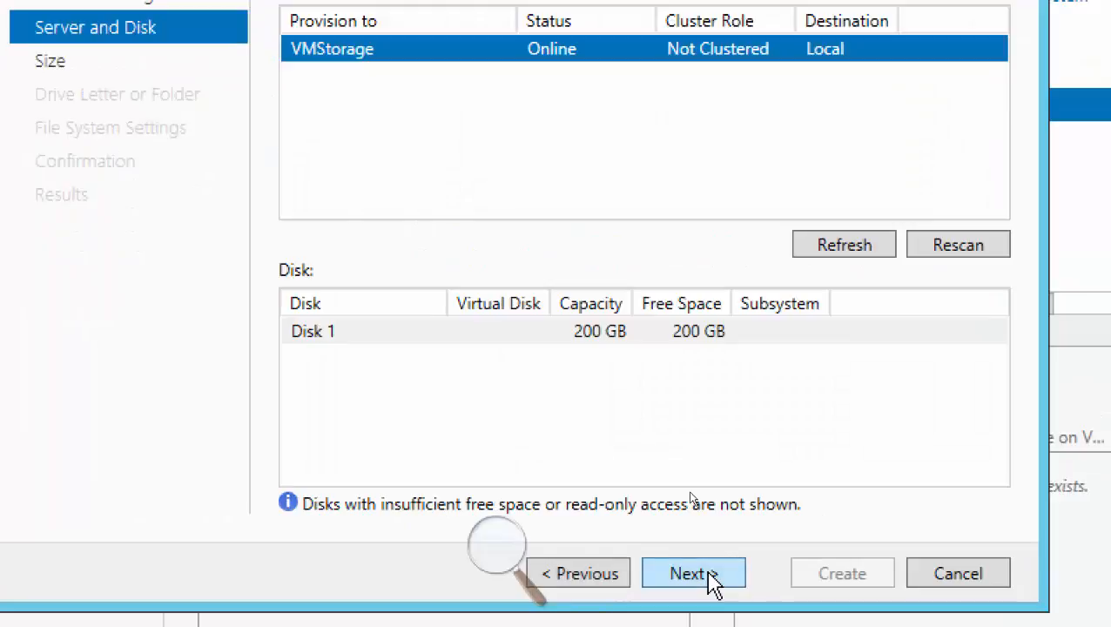
left_click(574, 335)
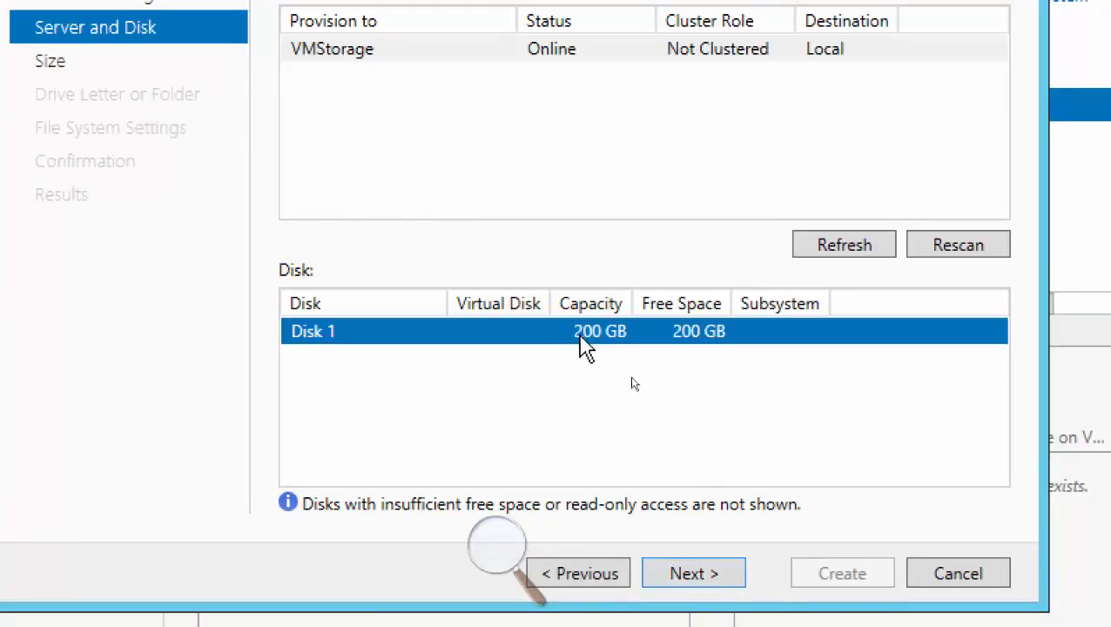
left_click(714, 577)
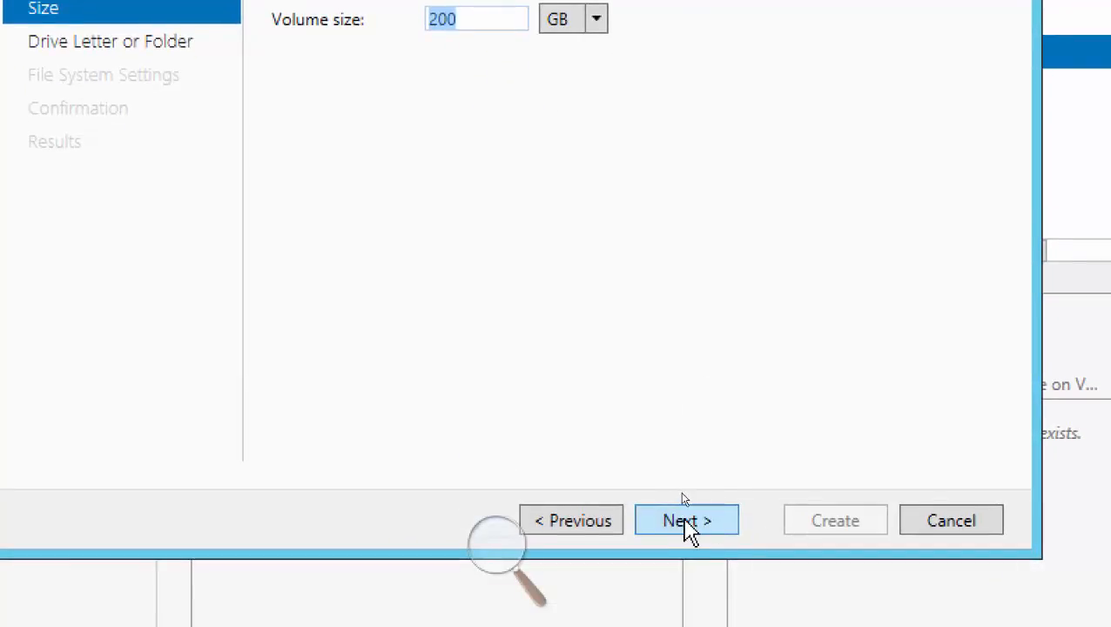
left_click(688, 522)
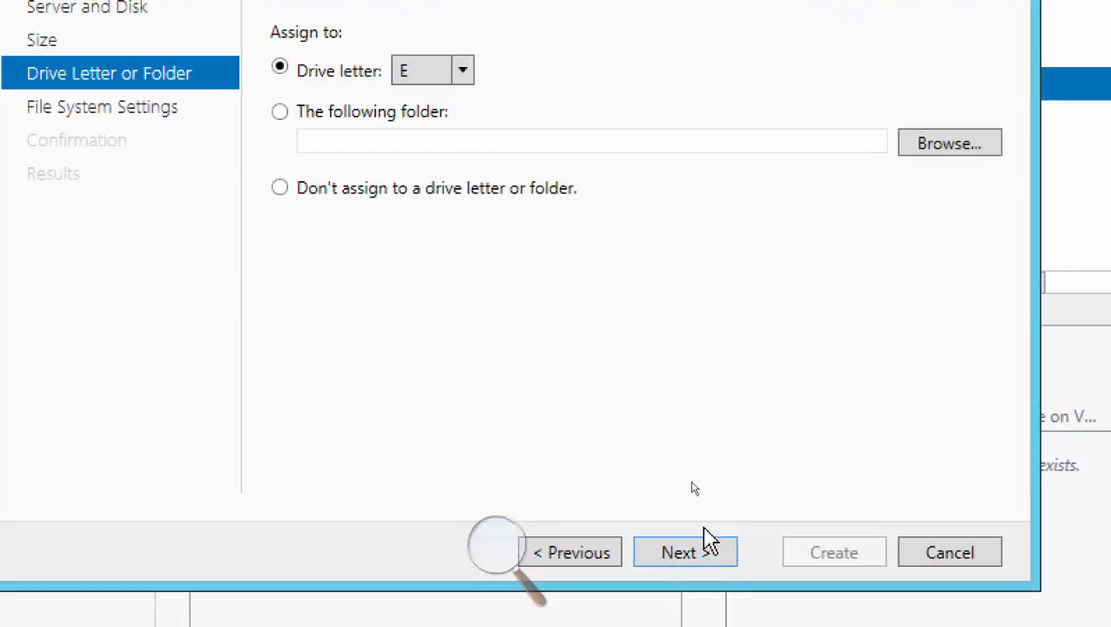
left_click(699, 550)
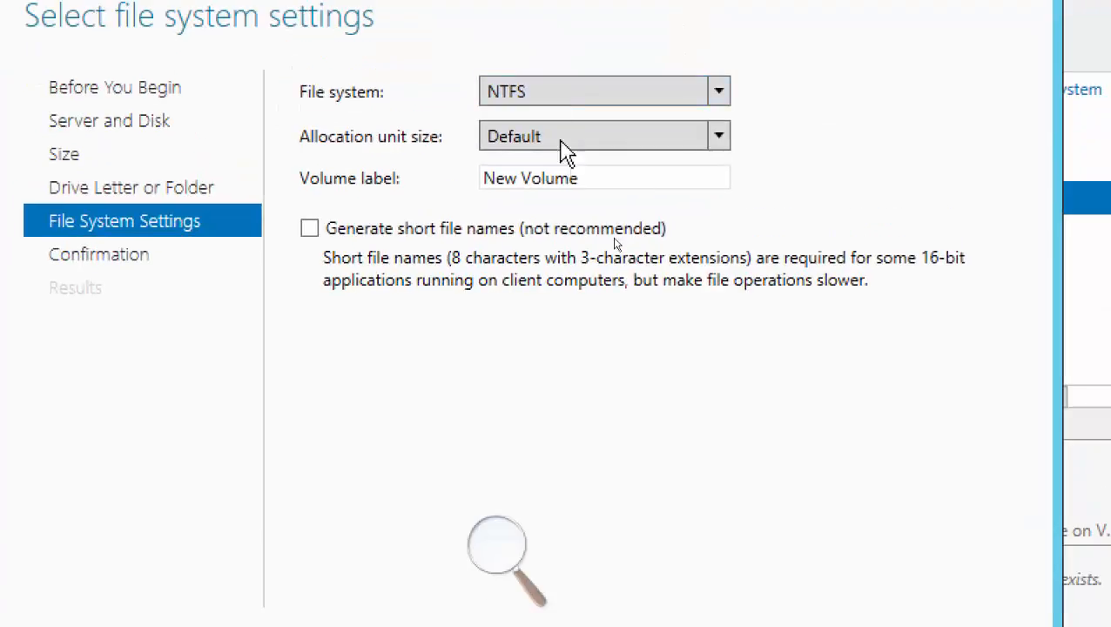
Label the volume on disk 1 iSCSi01, keep NTFS with the default allocation unit size, and create it.
left_click_drag(573, 180, 424, 181)
key("BackSpace")
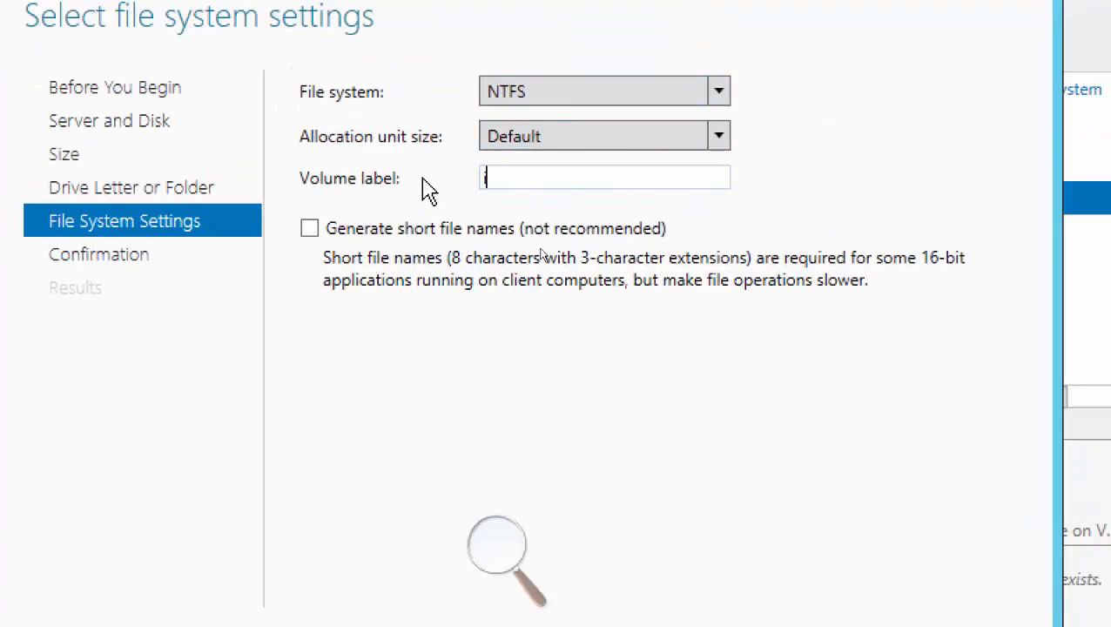
type("iSCSi01")
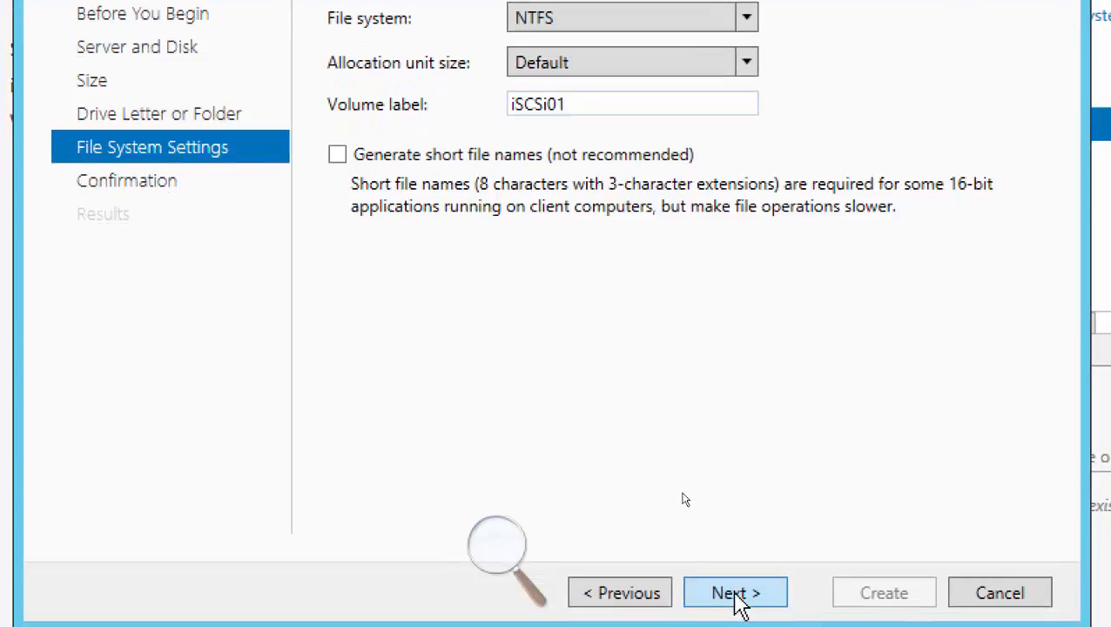
left_click(739, 595)
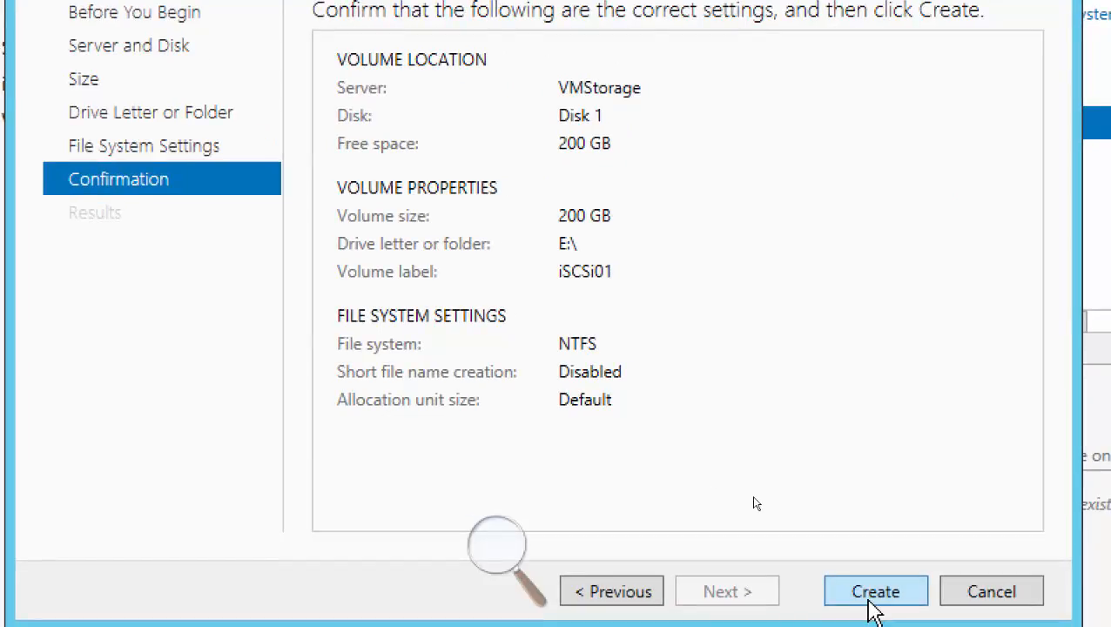
left_click(671, 595)
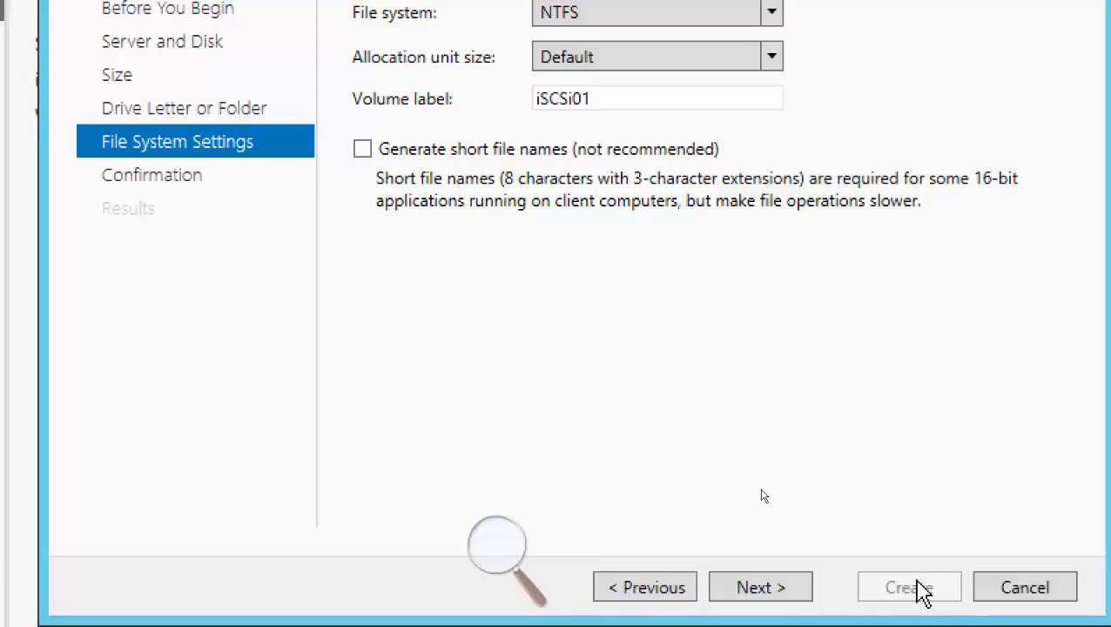
left_click(788, 587)
left_click(906, 590)
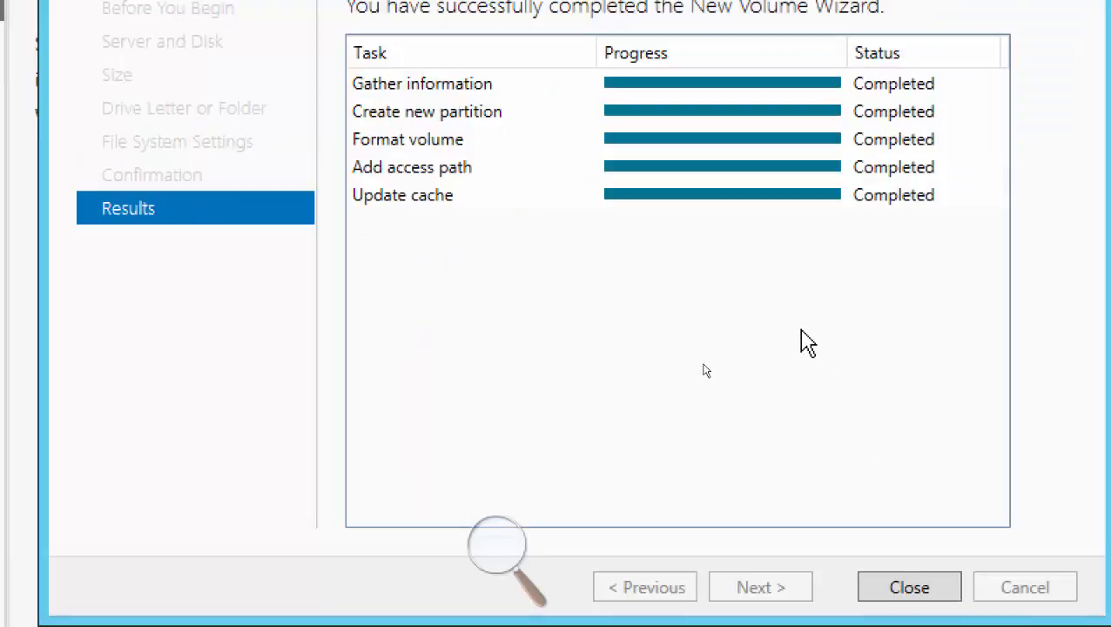
left_click(897, 590)
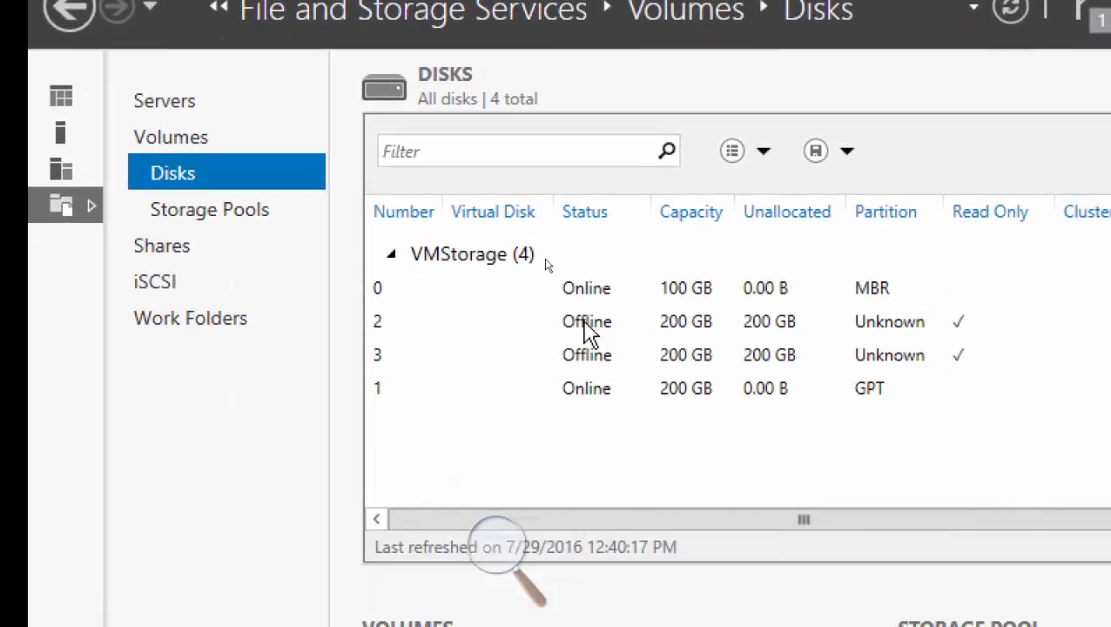
Bring disk 2 of VMStorage online and initialize it as a GPT disk.
left_click(589, 332)
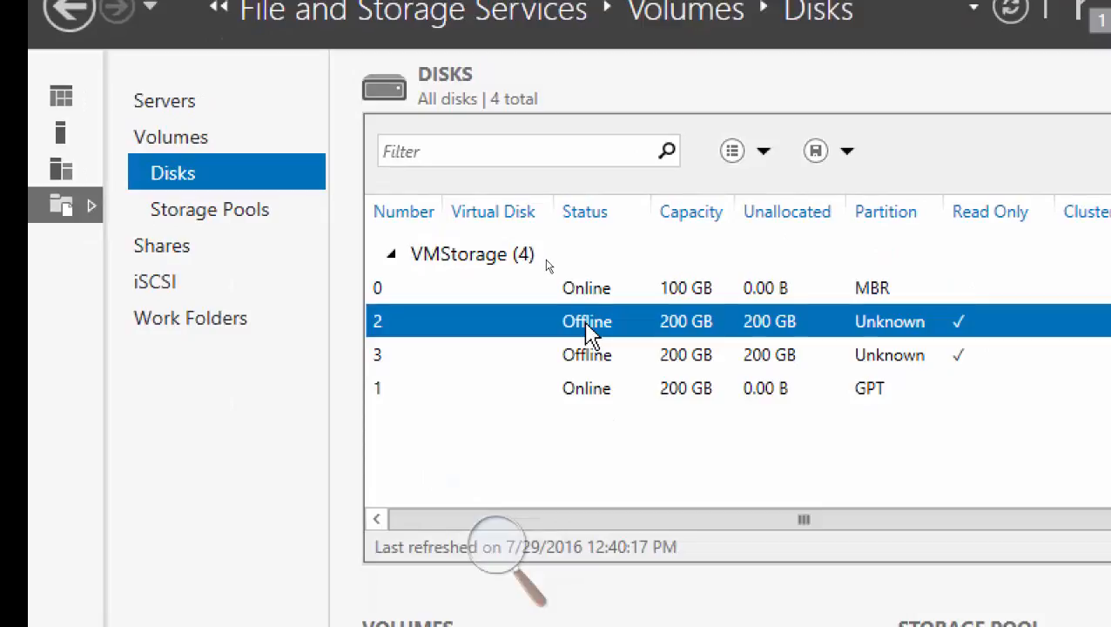
right_click(589, 333)
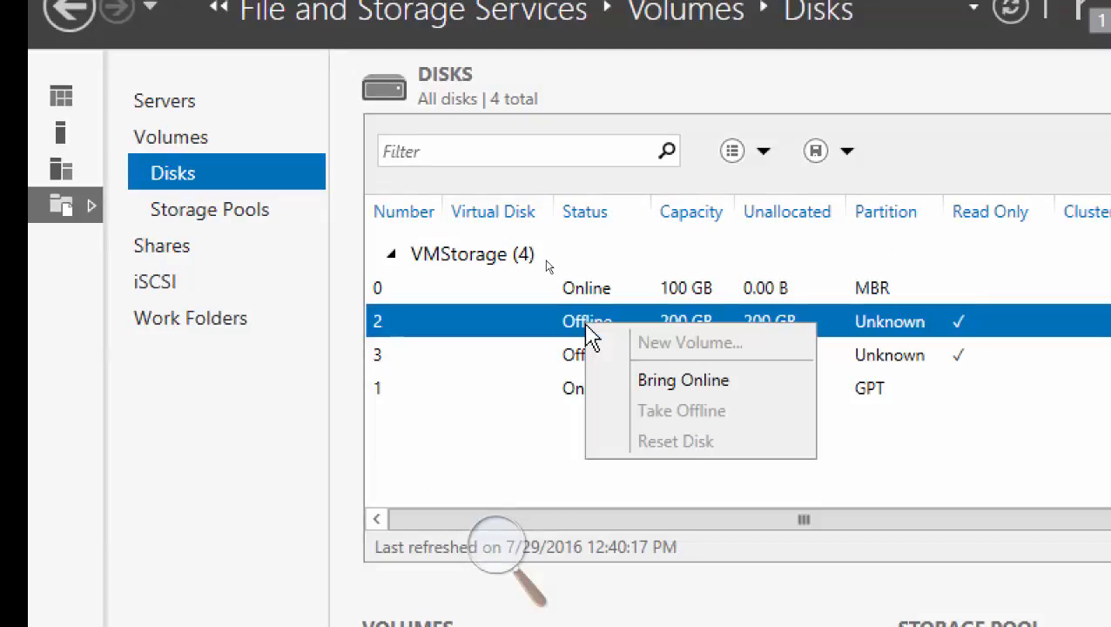
left_click(654, 387)
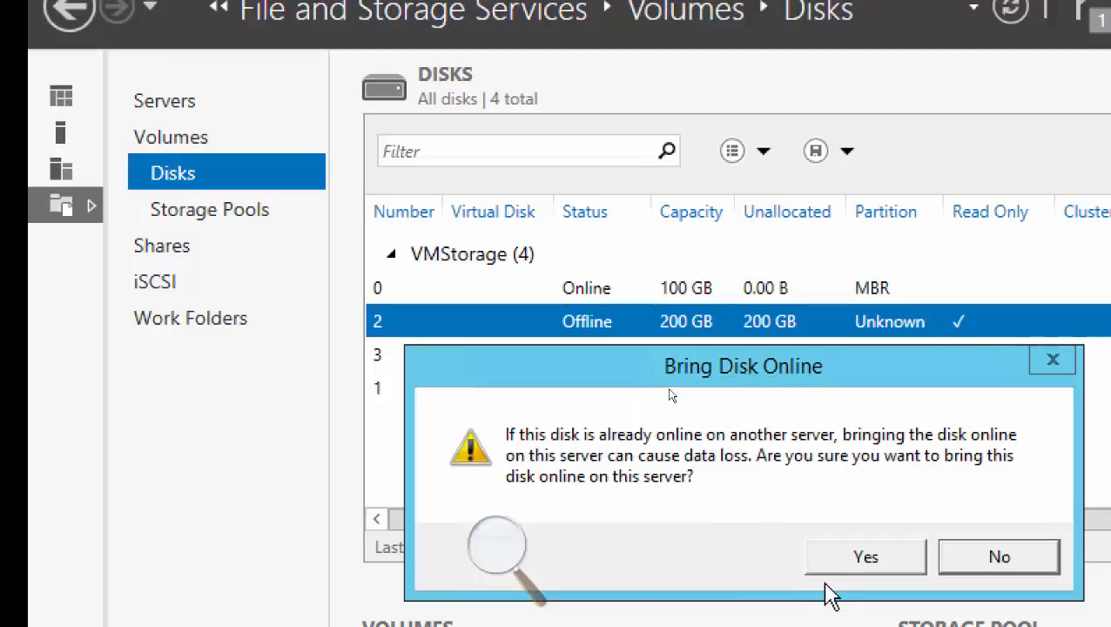
left_click(835, 562)
right_click(589, 329)
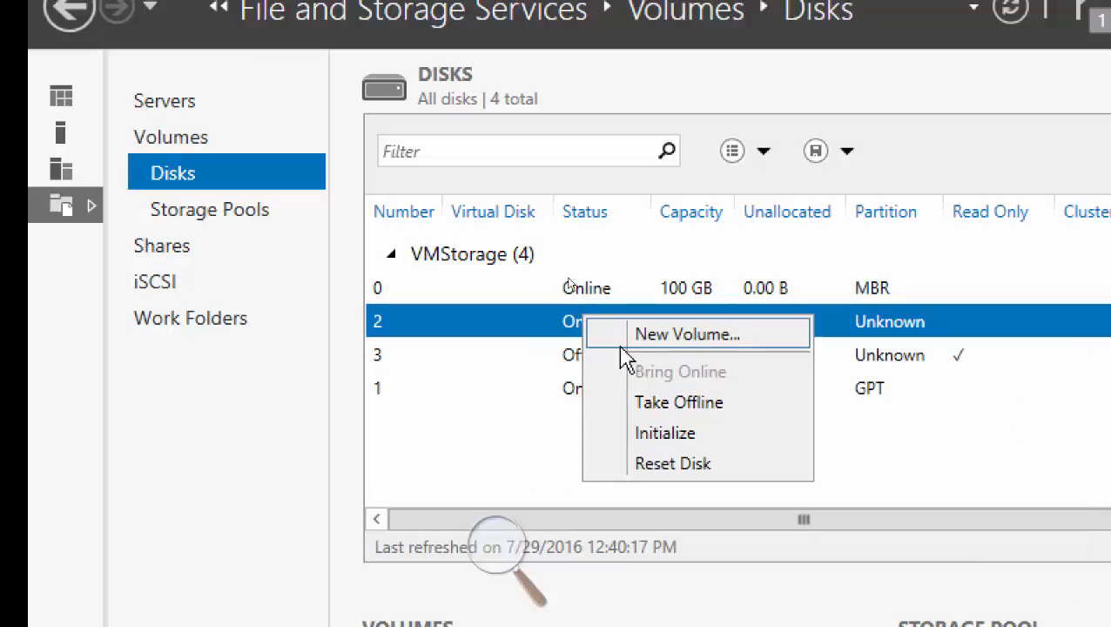
left_click(685, 442)
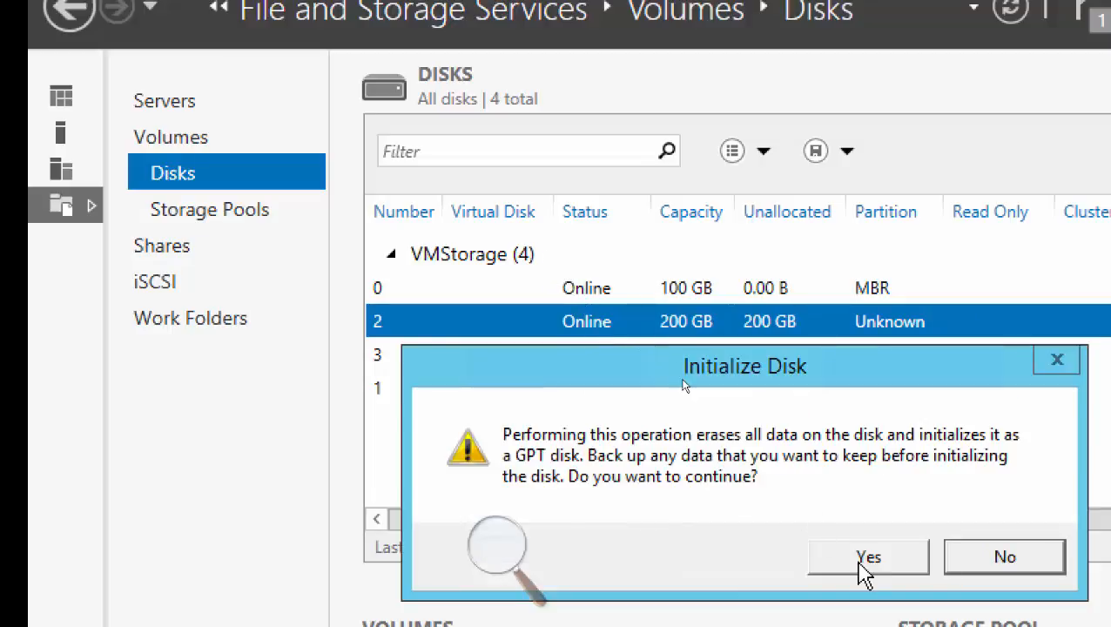
left_click(864, 559)
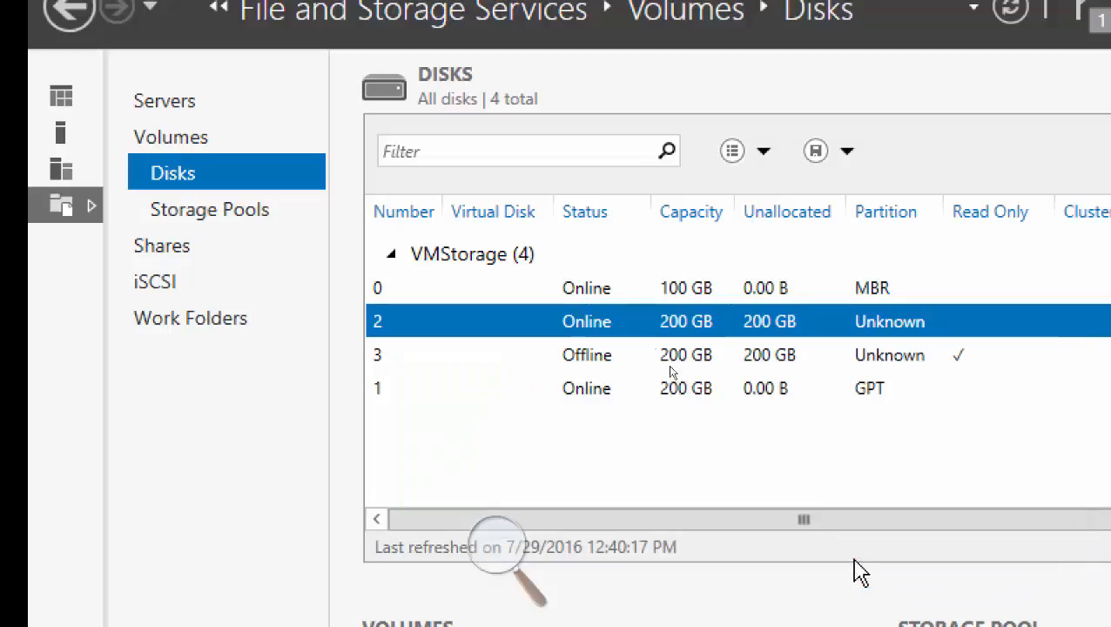
Define a new volume on disk 2 of VMStorage with a size of 200 GB and drive letter F.
right_click(591, 331)
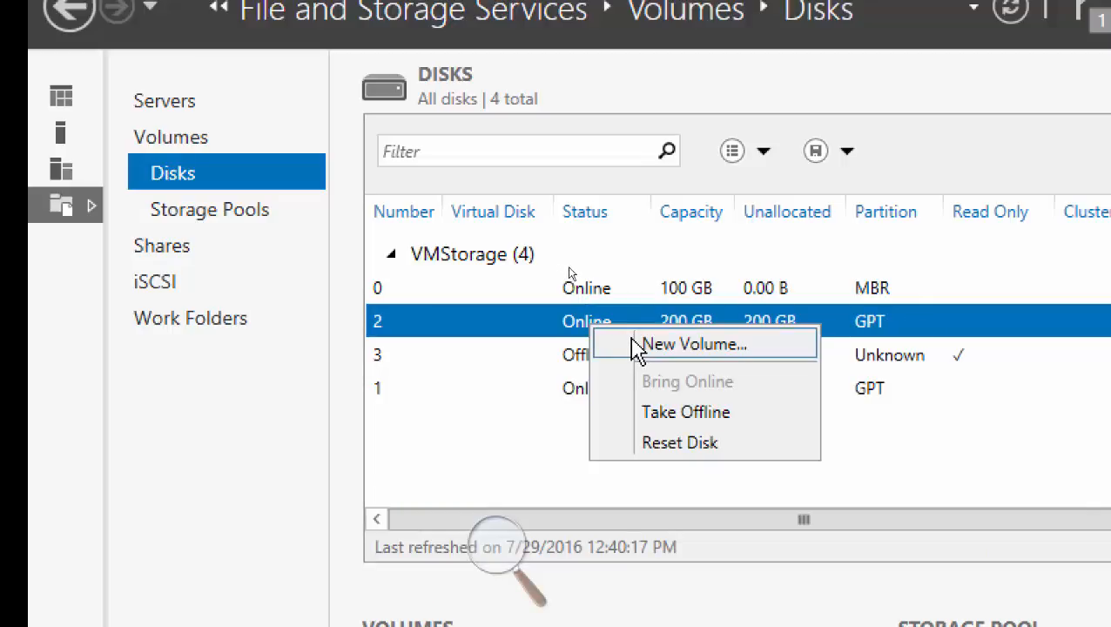
left_click(679, 344)
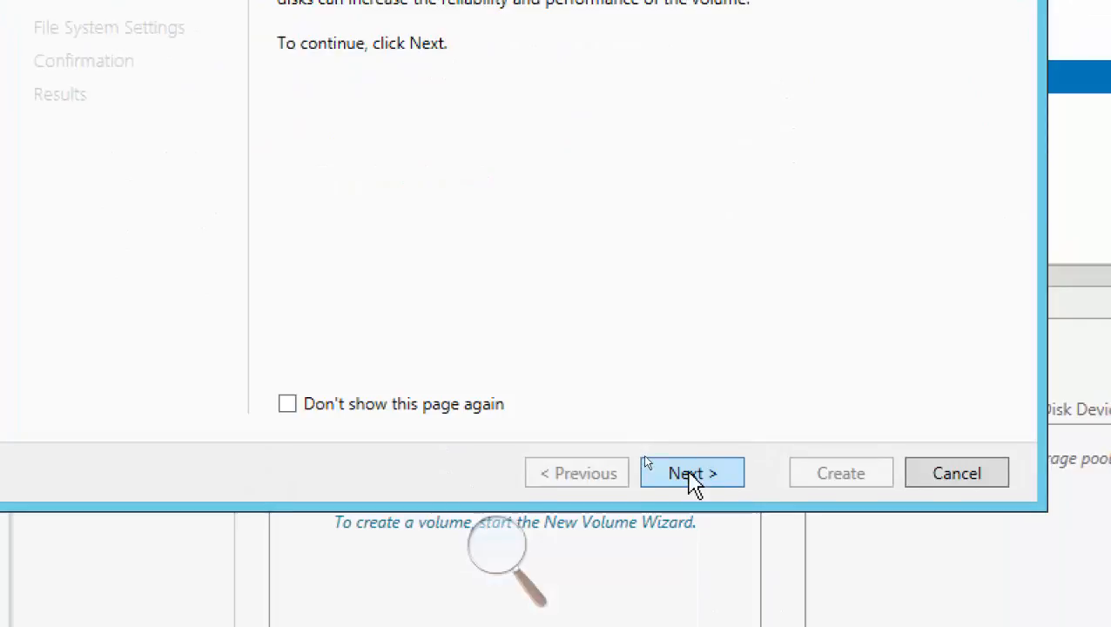
left_click(691, 476)
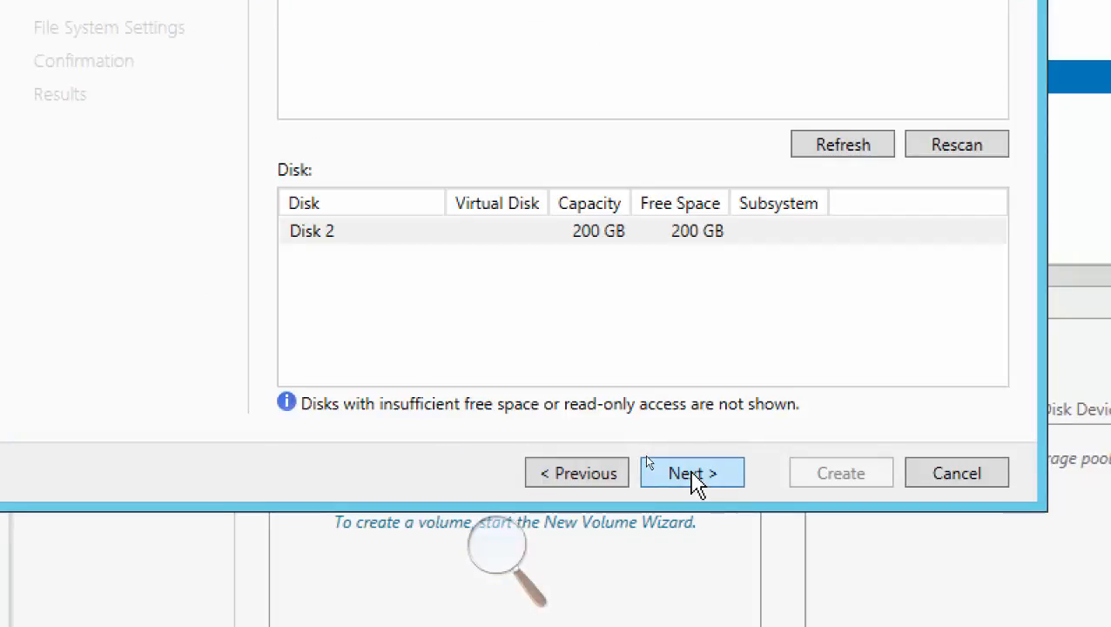
left_click(693, 476)
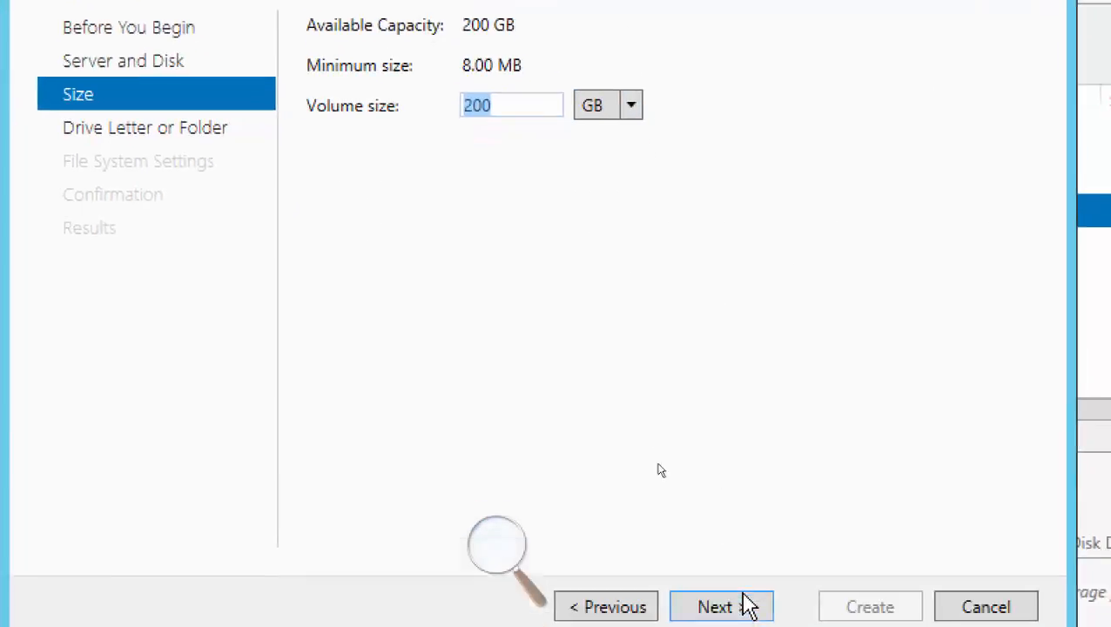
left_click(721, 560)
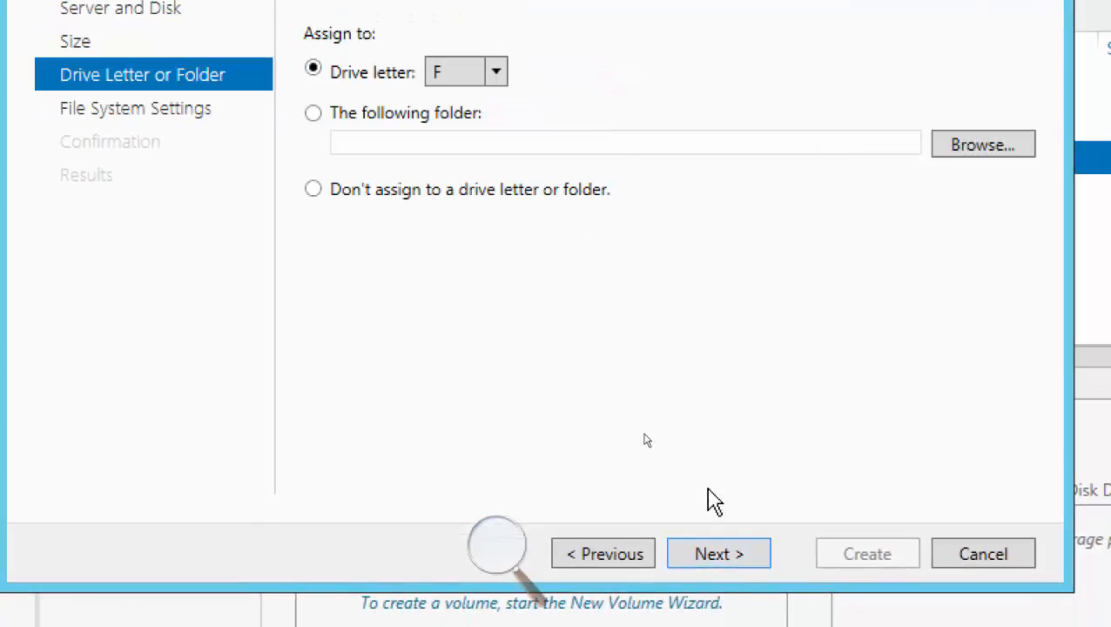
left_click(717, 557)
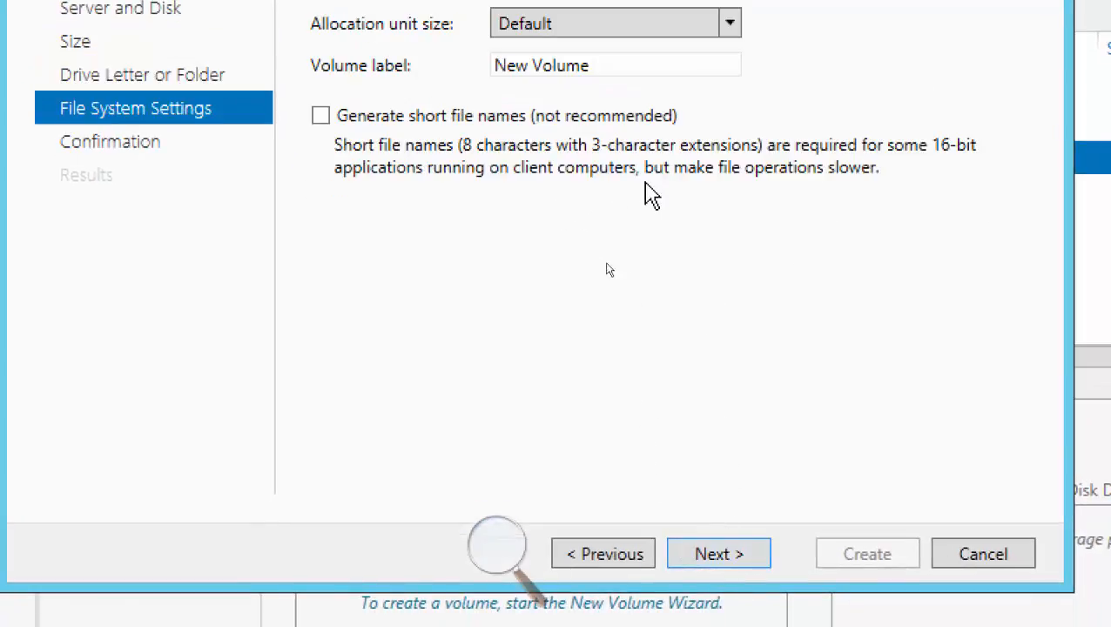
Label the volume on disk 2 iSCSi02, keep the NTFS file system, and create it.
left_click_drag(622, 156, 445, 157)
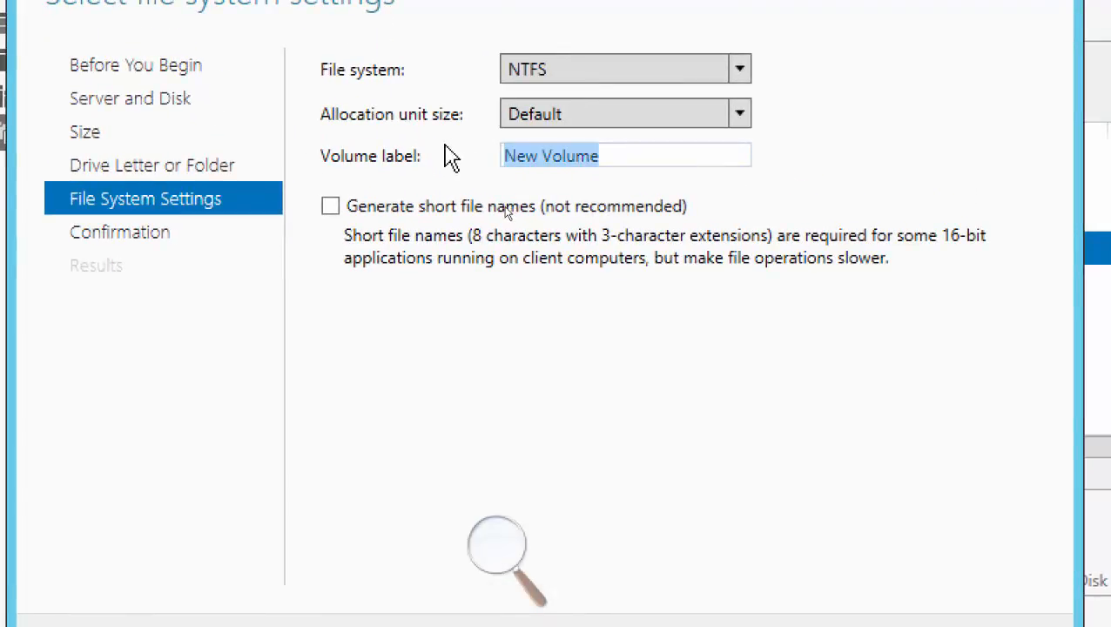
type("iSCSi02")
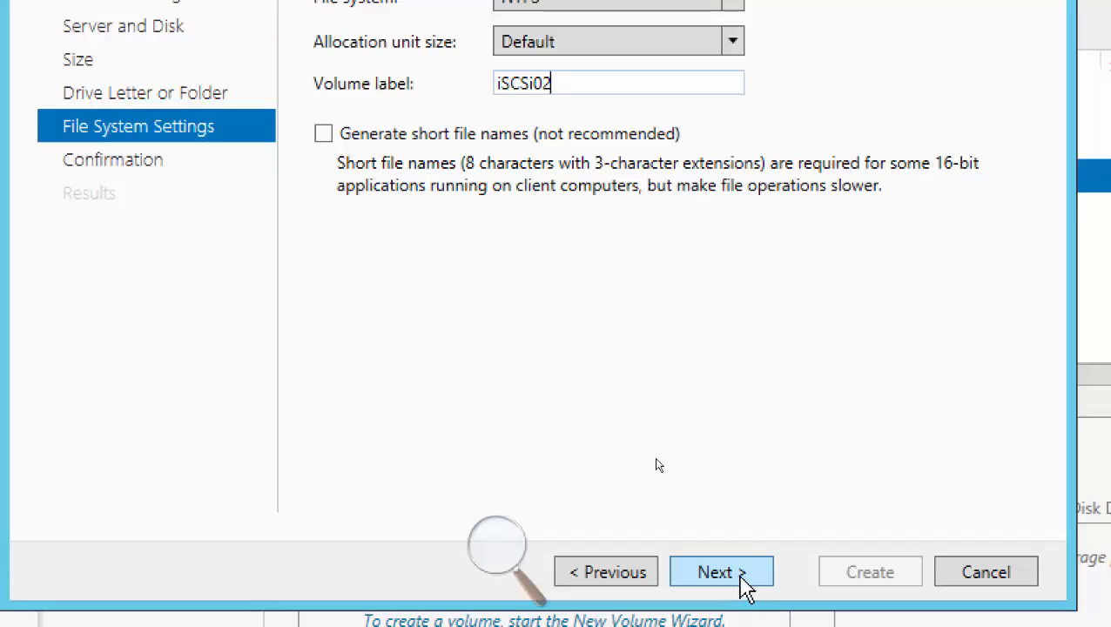
left_click(742, 581)
left_click(858, 582)
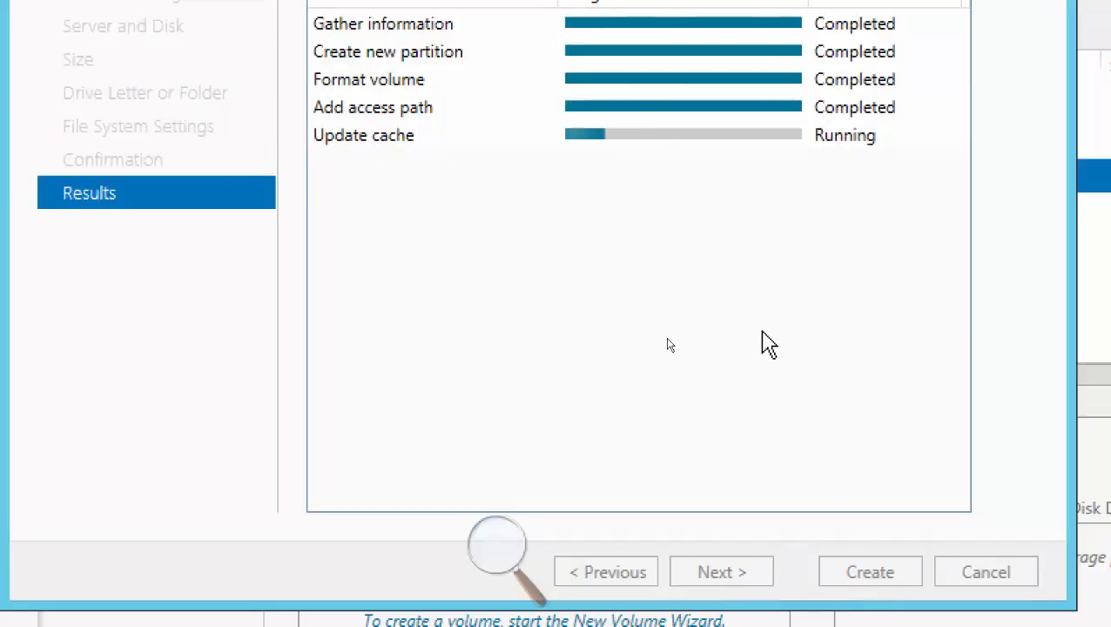
Close the finished volume wizard, then bring disk 3 of VMStorage online and initialize it as a GPT disk.
left_click(870, 573)
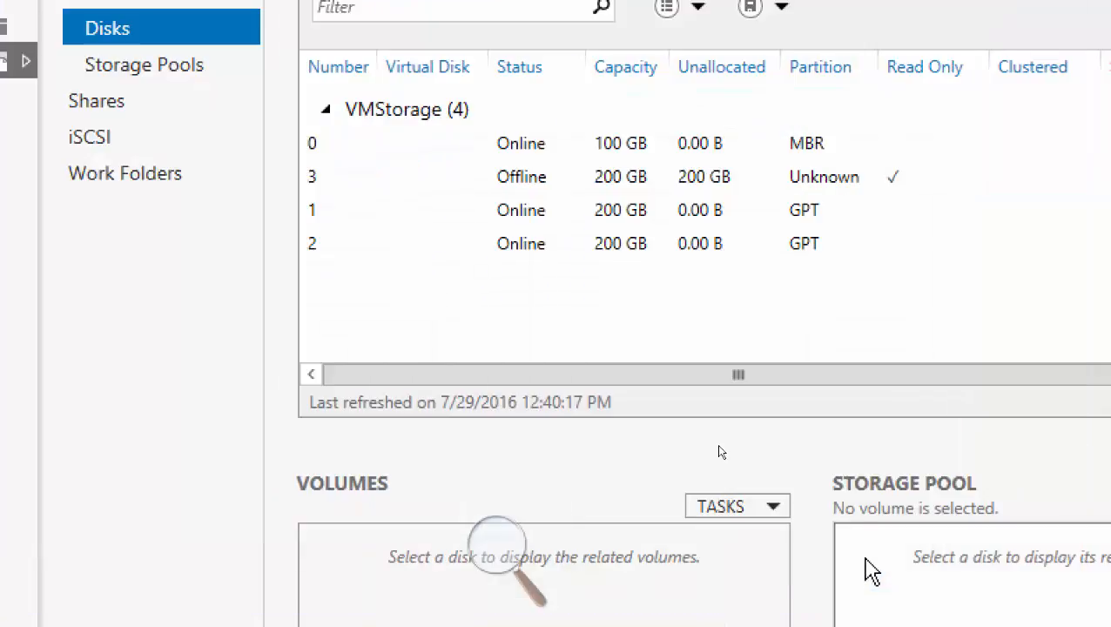
right_click(525, 183)
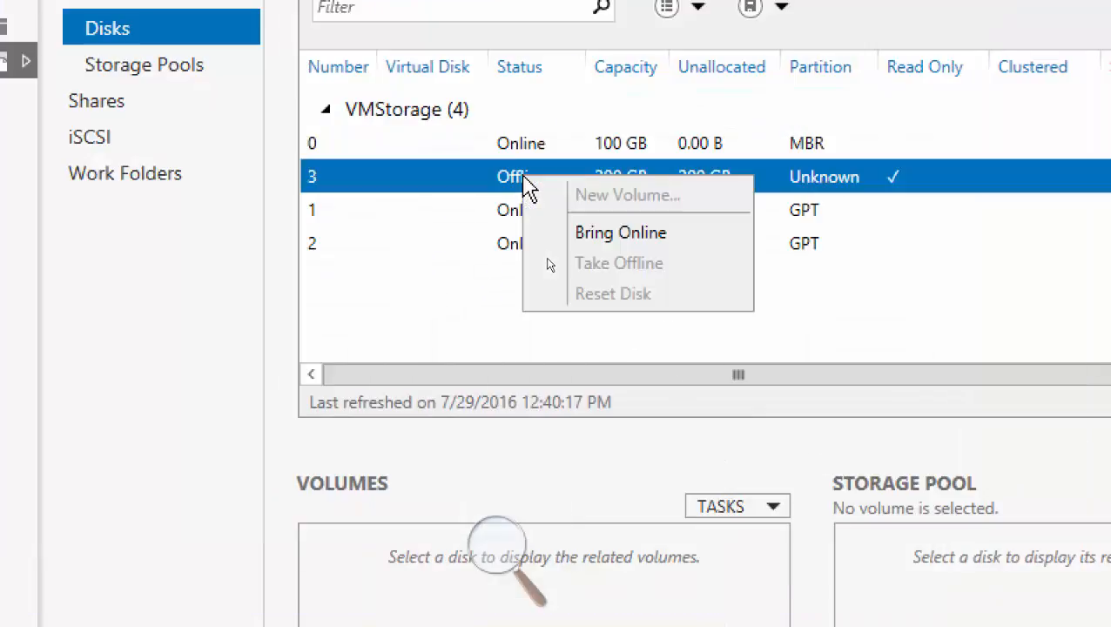
left_click(607, 235)
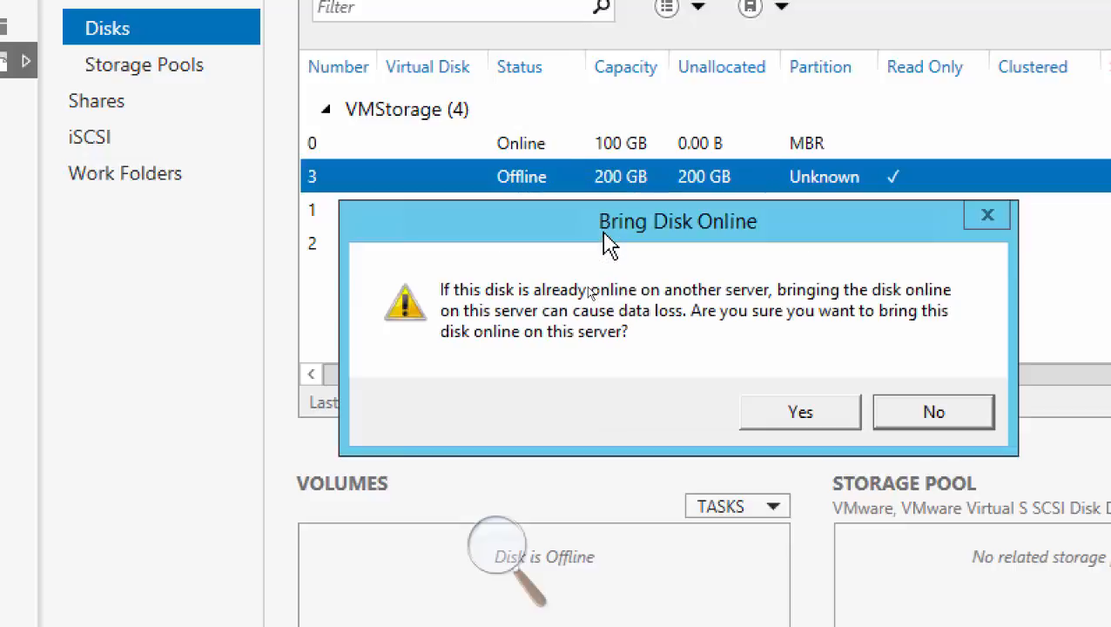
left_click(765, 420)
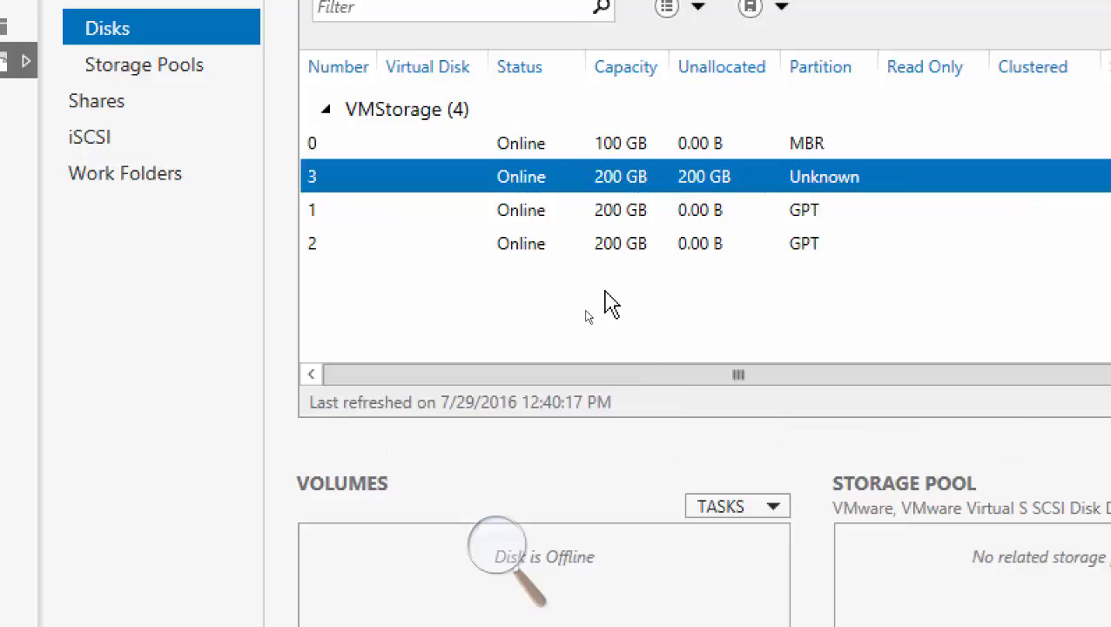
right_click(523, 181)
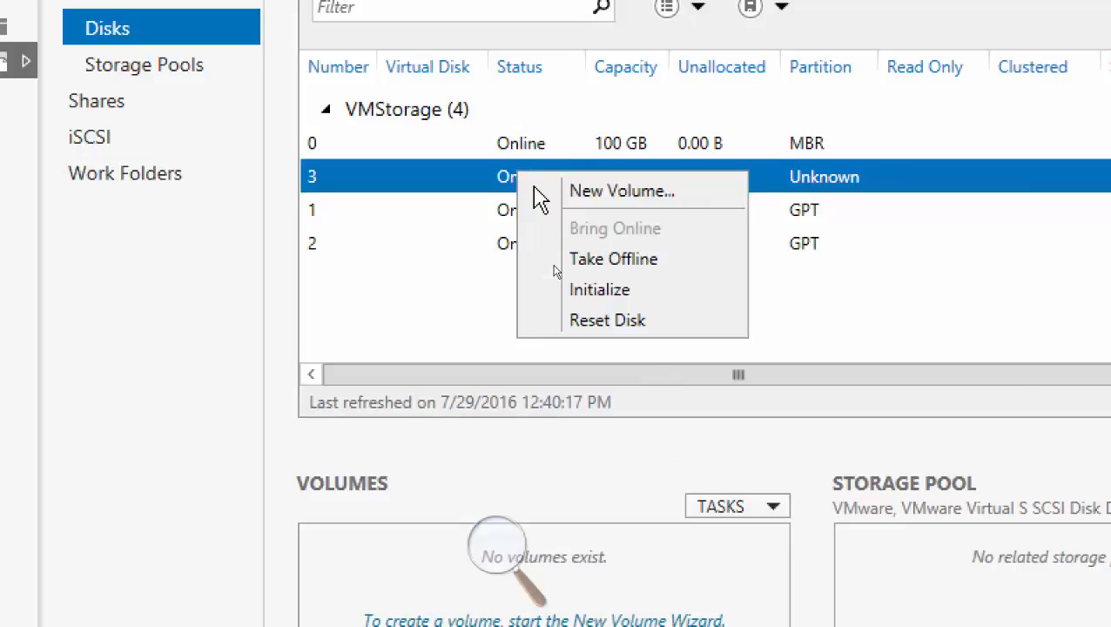
left_click(584, 291)
left_click(774, 422)
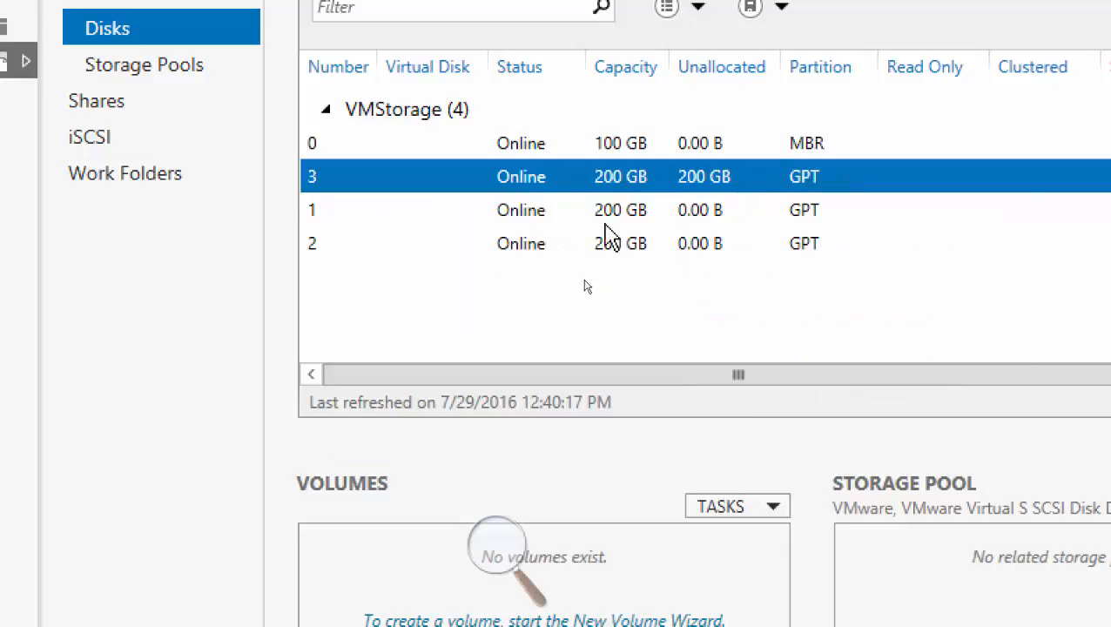
Define a new volume on disk 3 of VMStorage with a size of 200 GB and drive letter G.
right_click(529, 184)
left_click(574, 209)
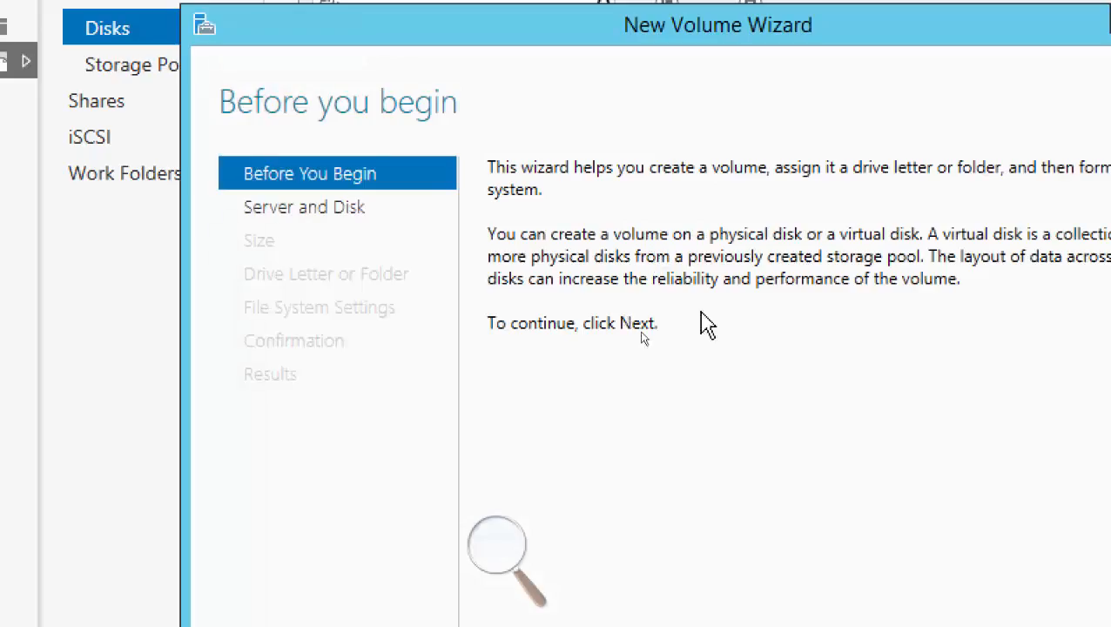
left_click(870, 592)
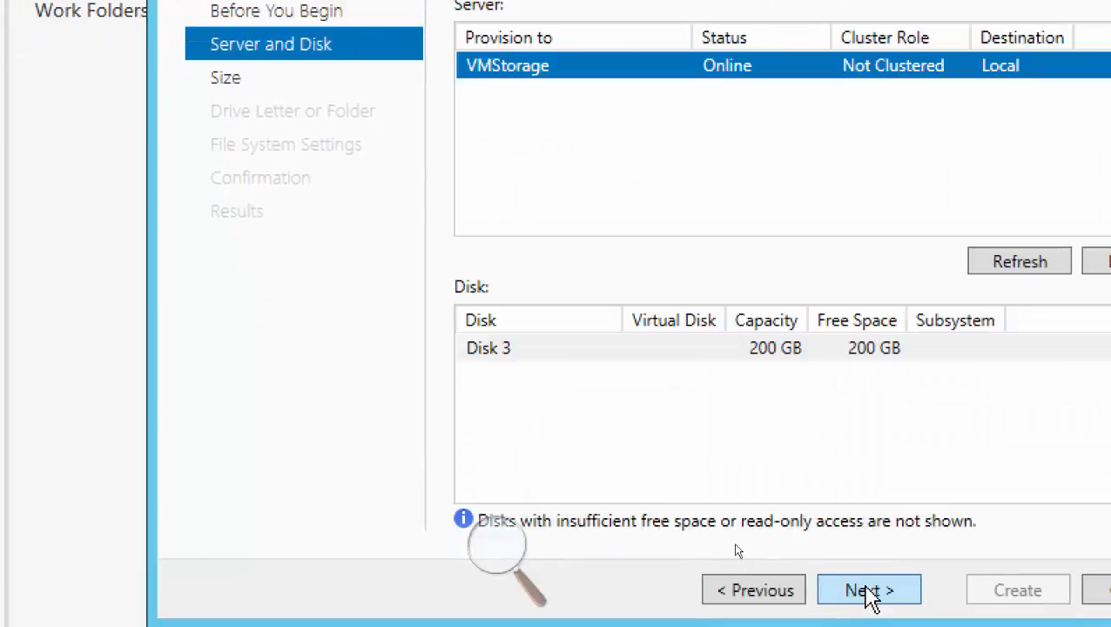
left_click(672, 349)
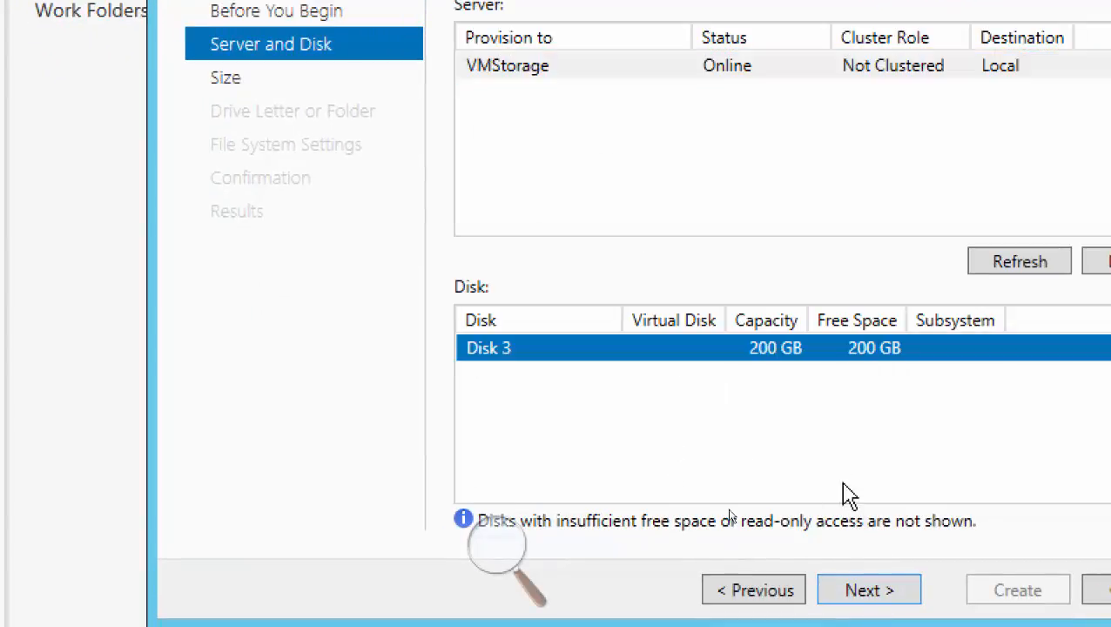
left_click(875, 592)
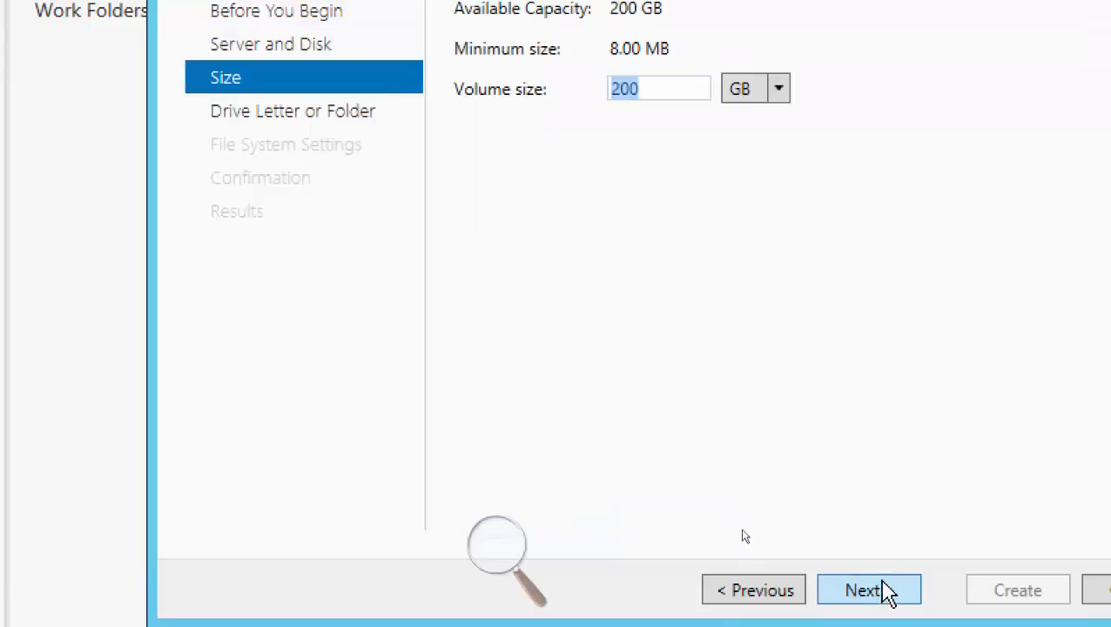
left_click(871, 594)
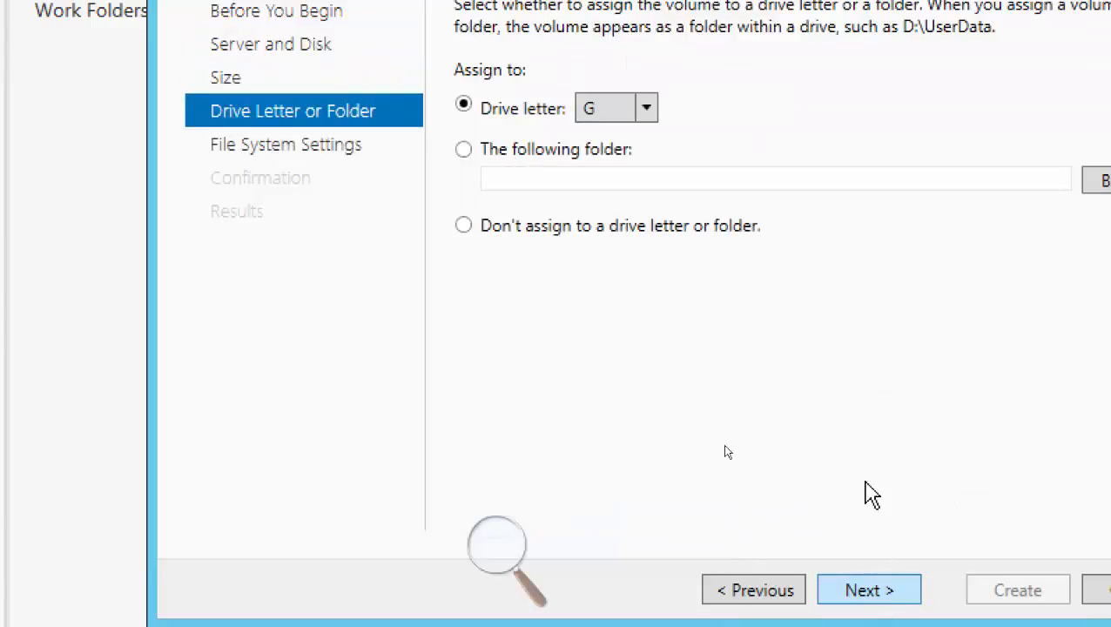
left_click(893, 592)
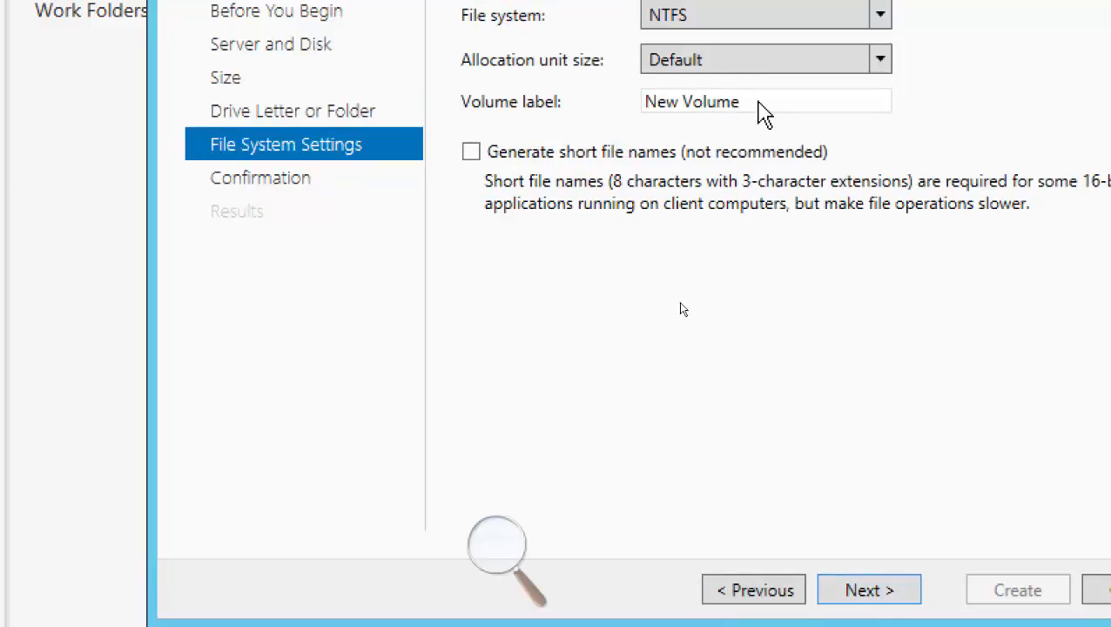
Label the volume on disk 3 iSCSi03, keep NTFS with the default allocation unit size, and create it.
left_click(672, 101)
left_click_drag(756, 101, 614, 113)
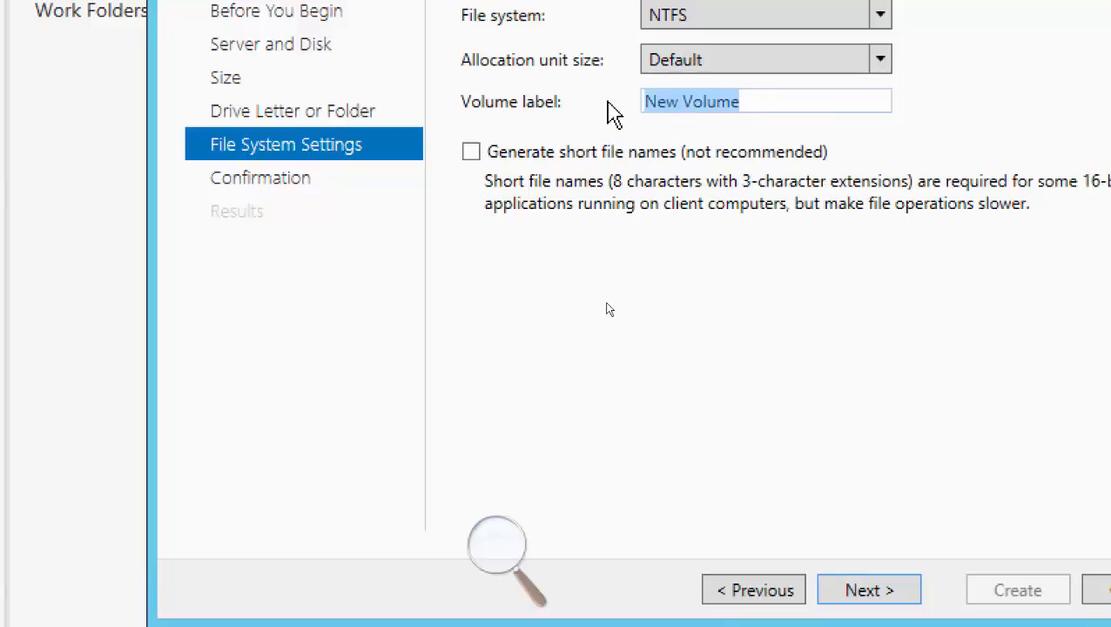
key("BackSpace")
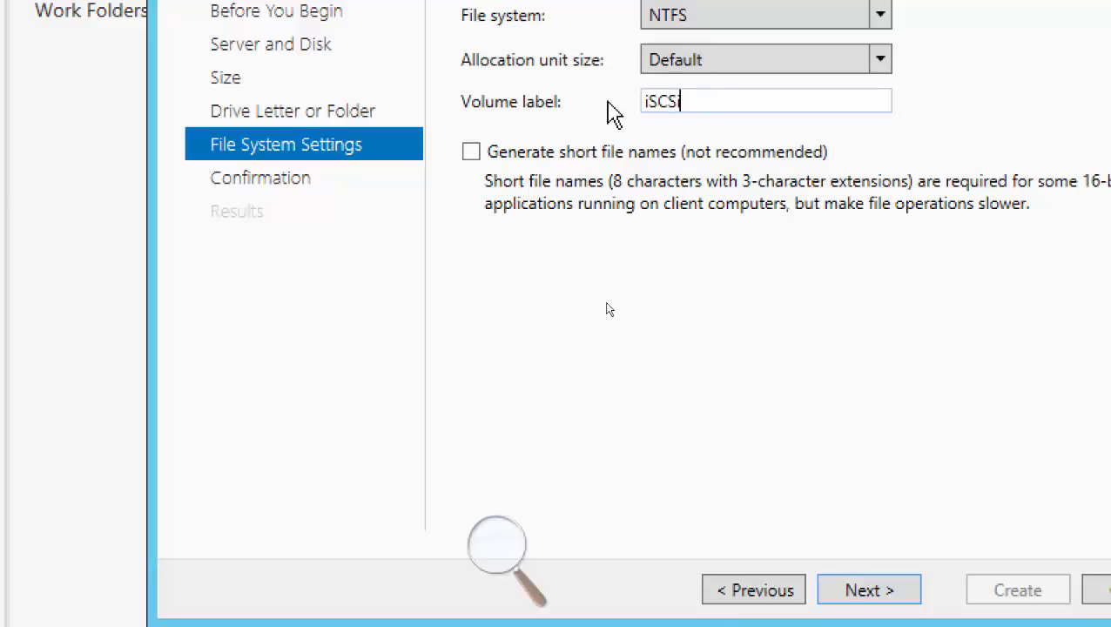
type("iSCSi03")
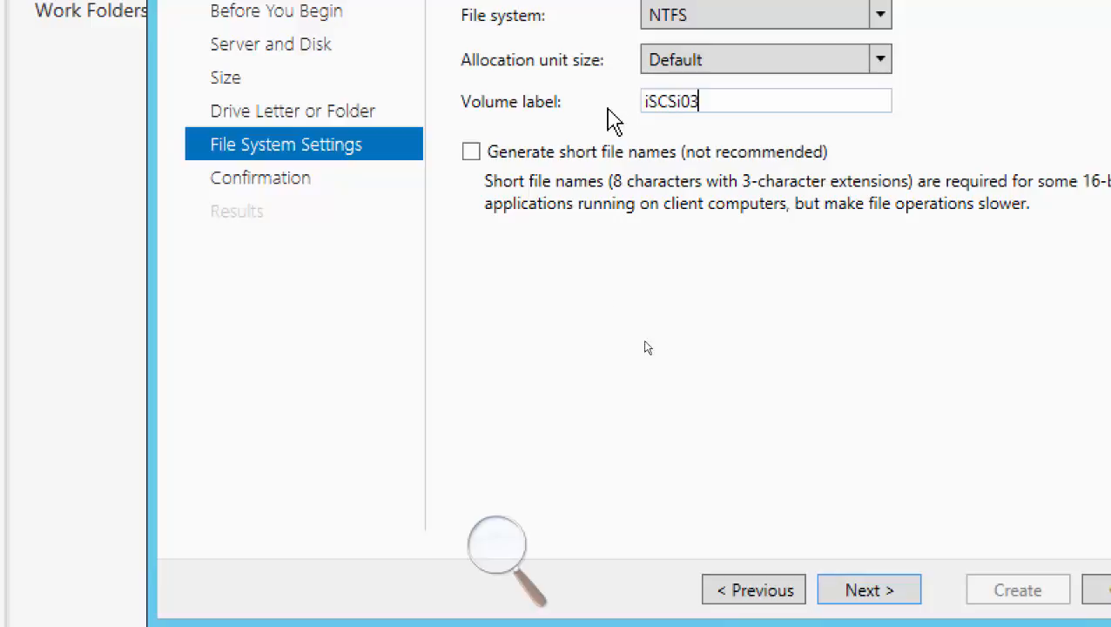
left_click(883, 597)
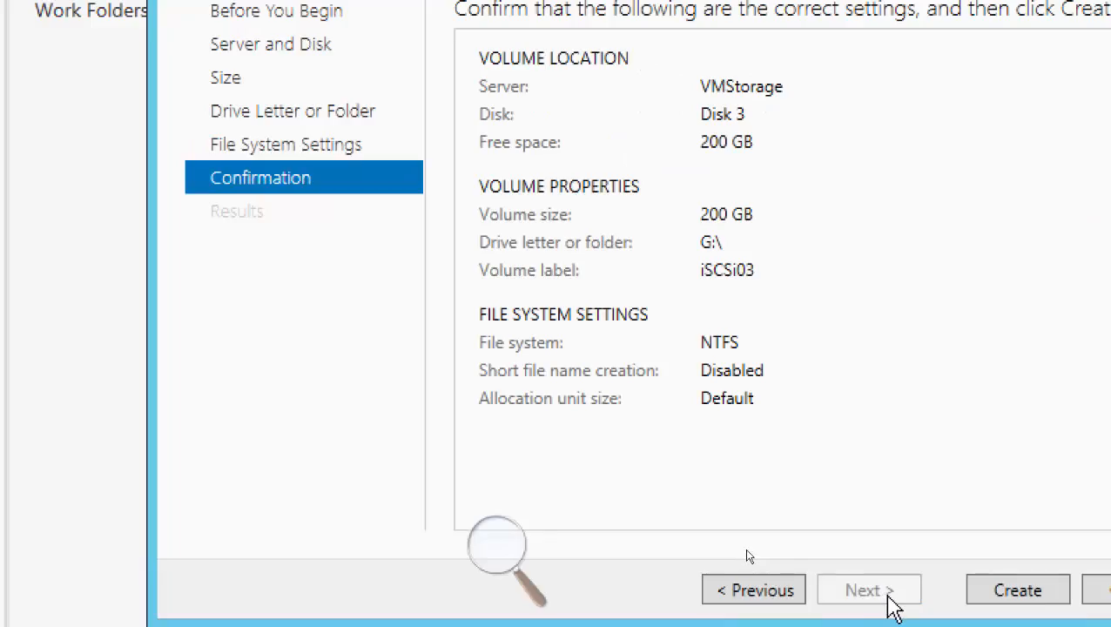
left_click(1013, 595)
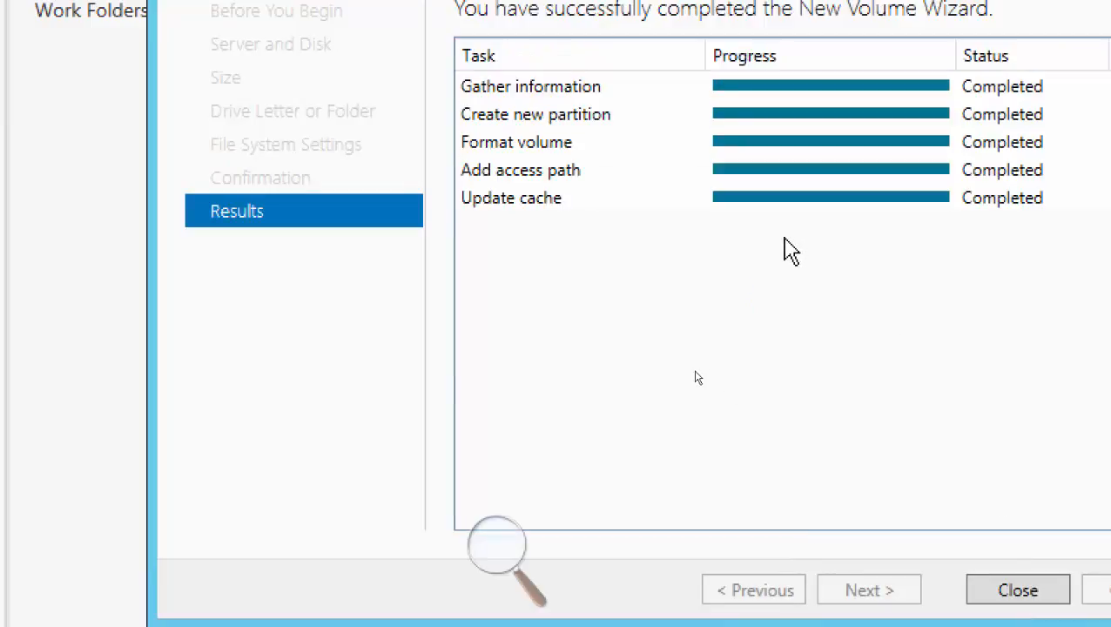
left_click(1006, 599)
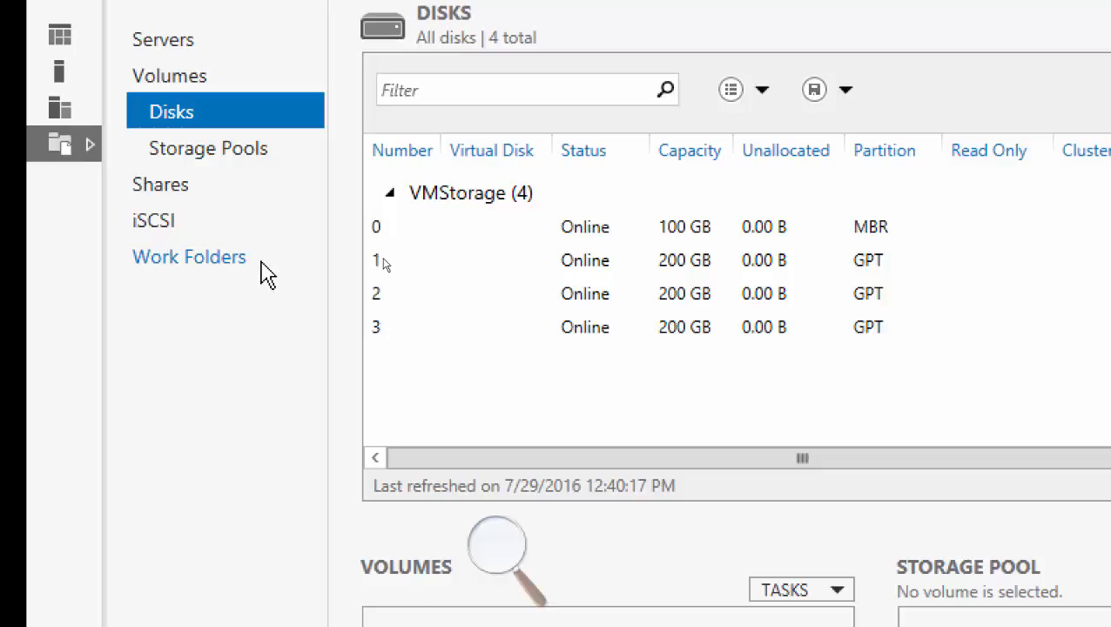
Open the iSCSI section of the storage services.
left_click(156, 228)
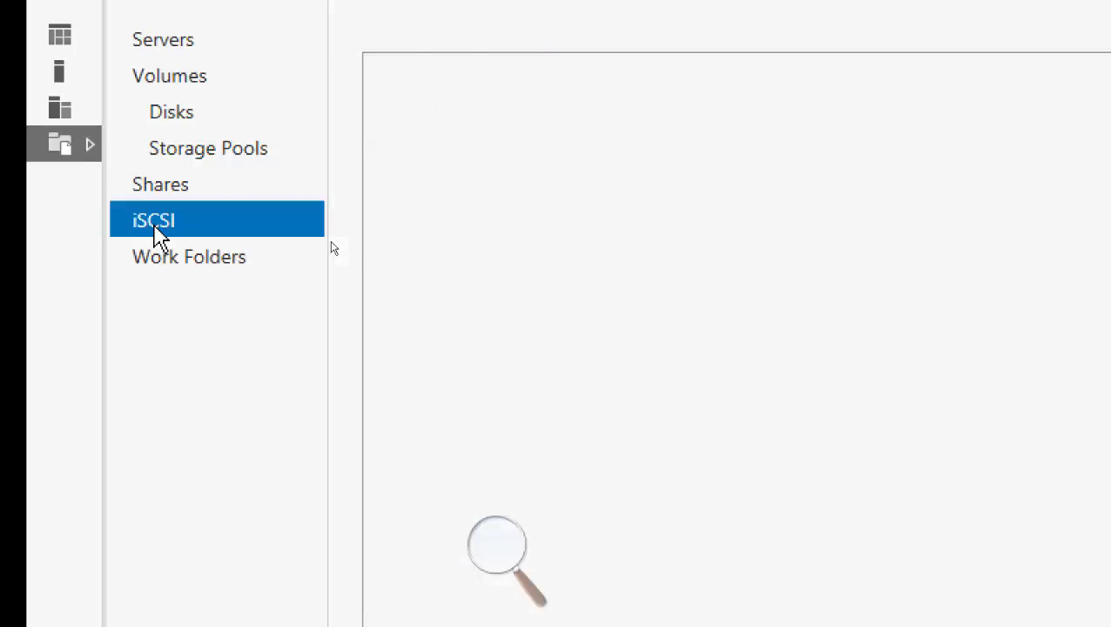
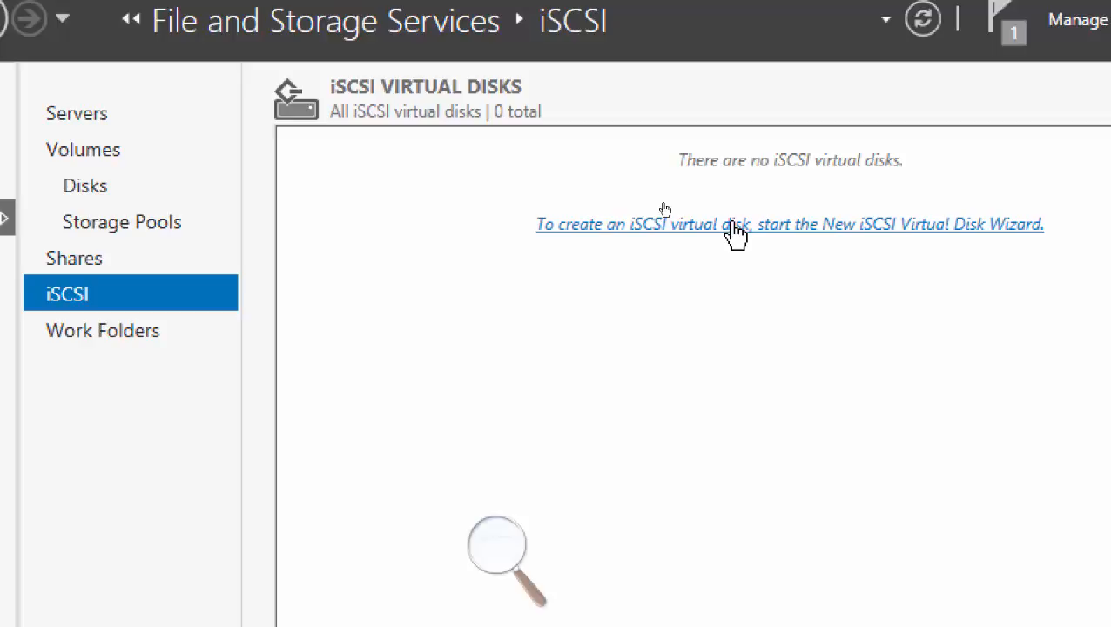
left_click(664, 214)
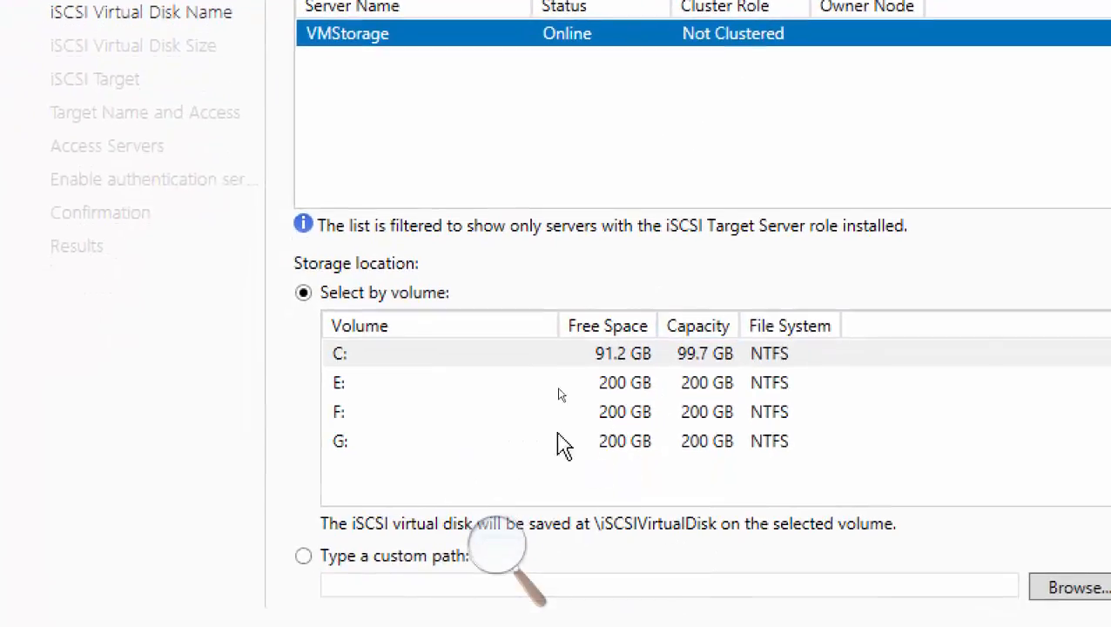
left_click(362, 462)
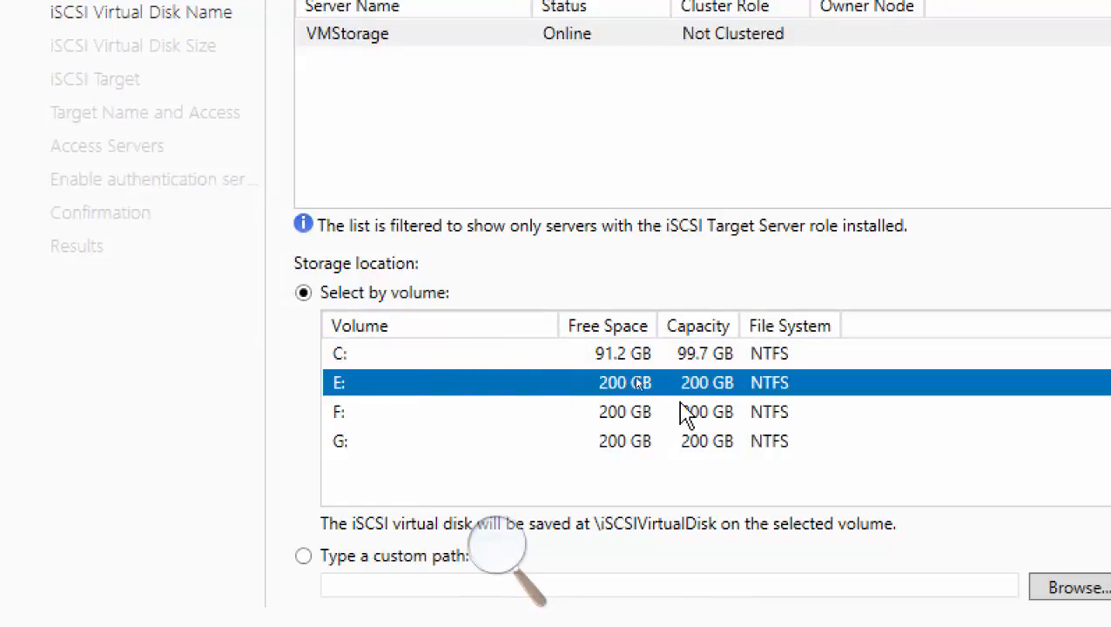
left_click(622, 445)
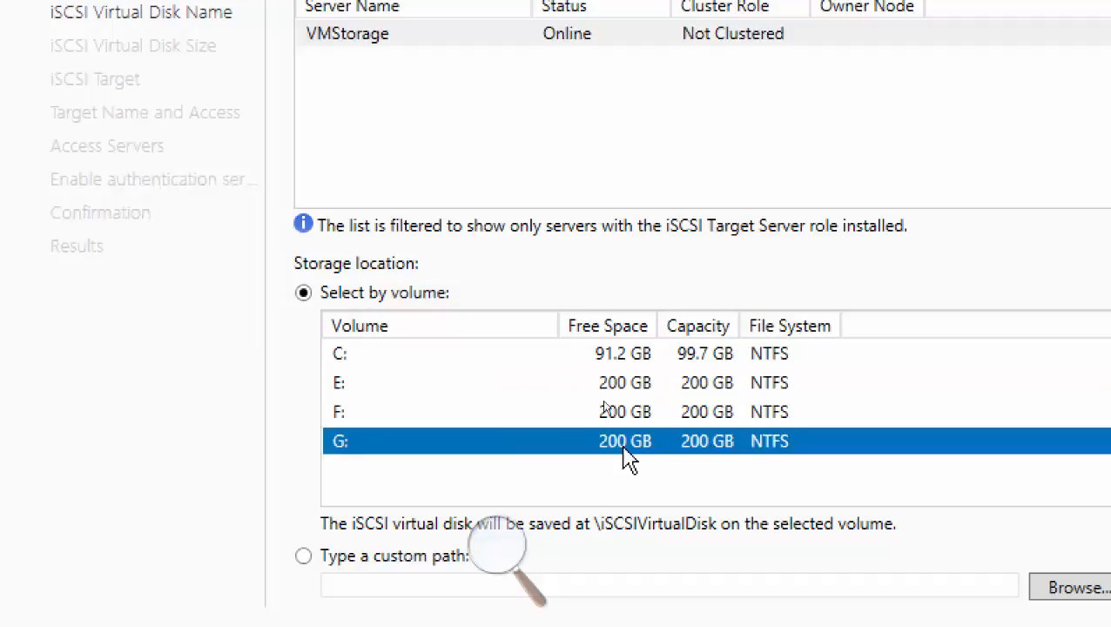
left_click(610, 384)
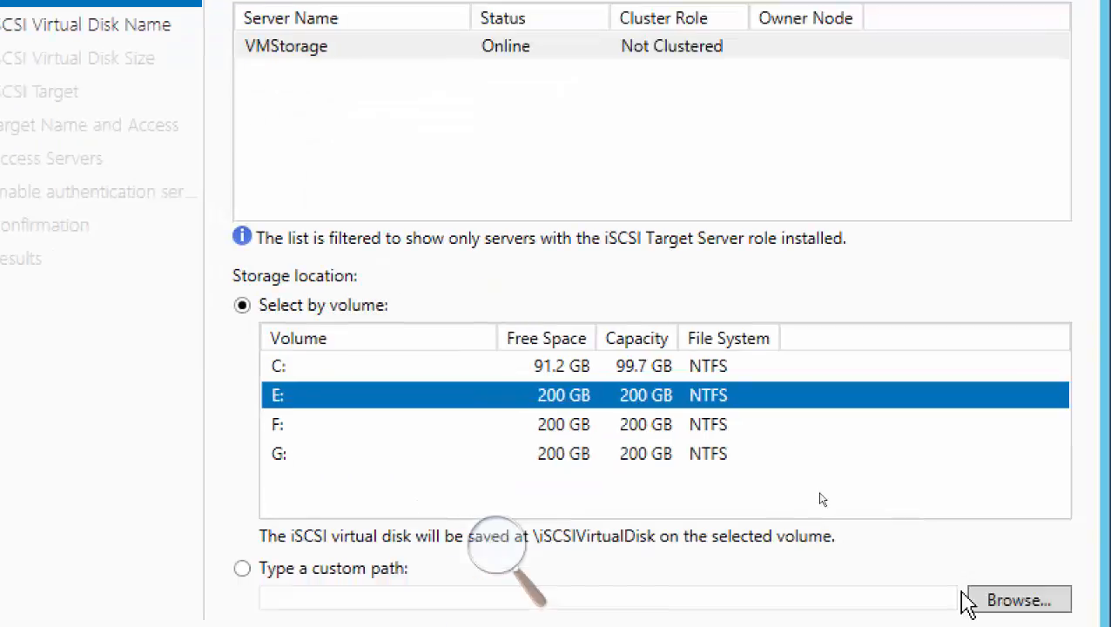
left_click(911, 607)
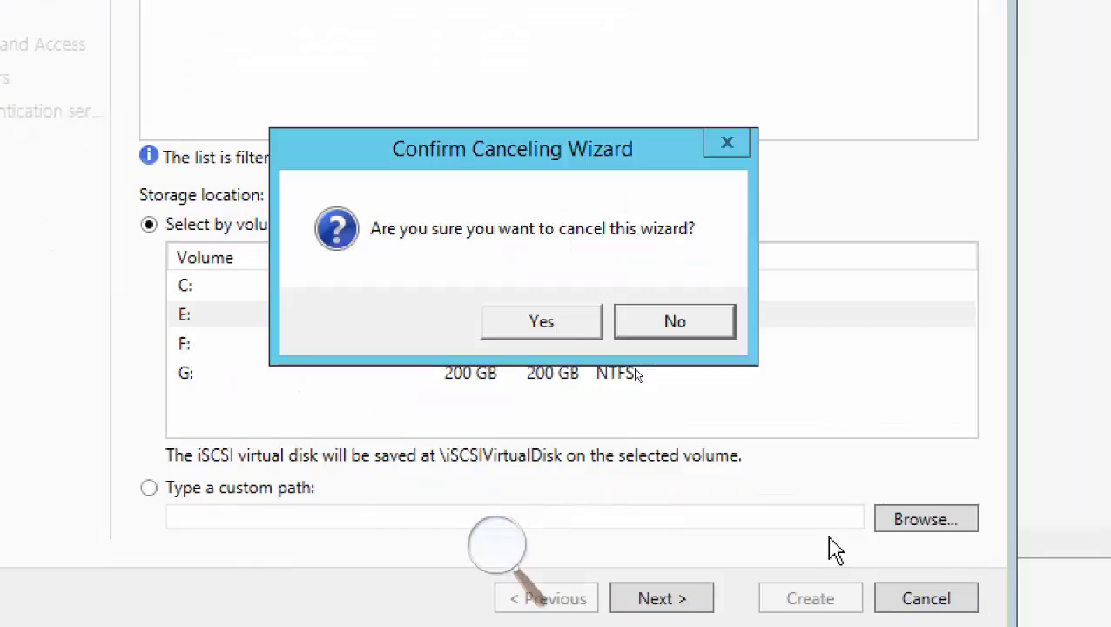
left_click(515, 321)
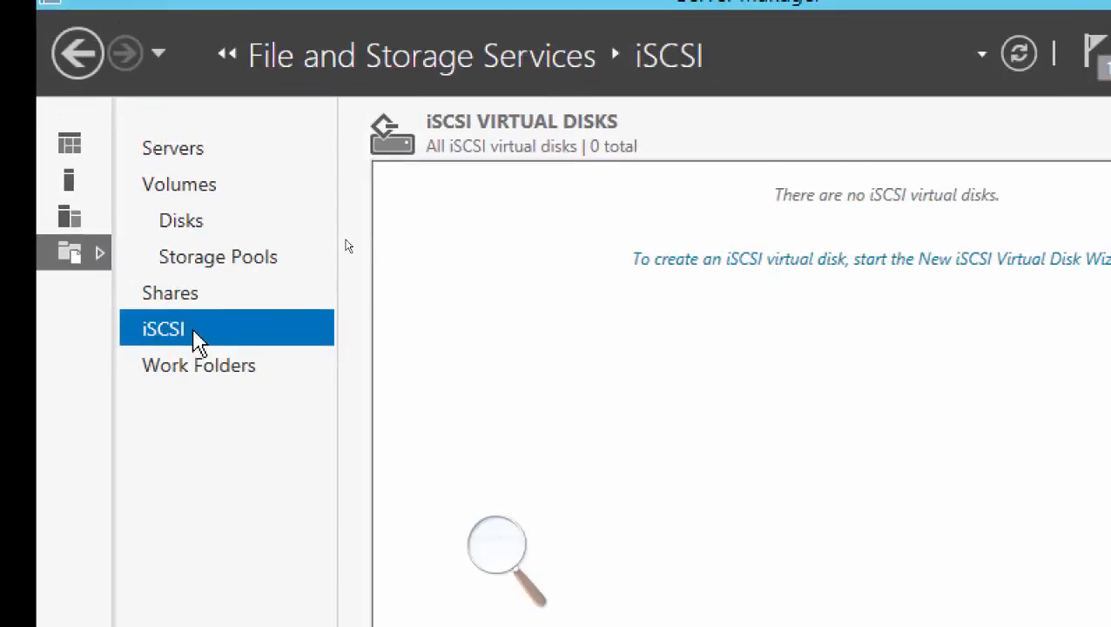
left_click(194, 223)
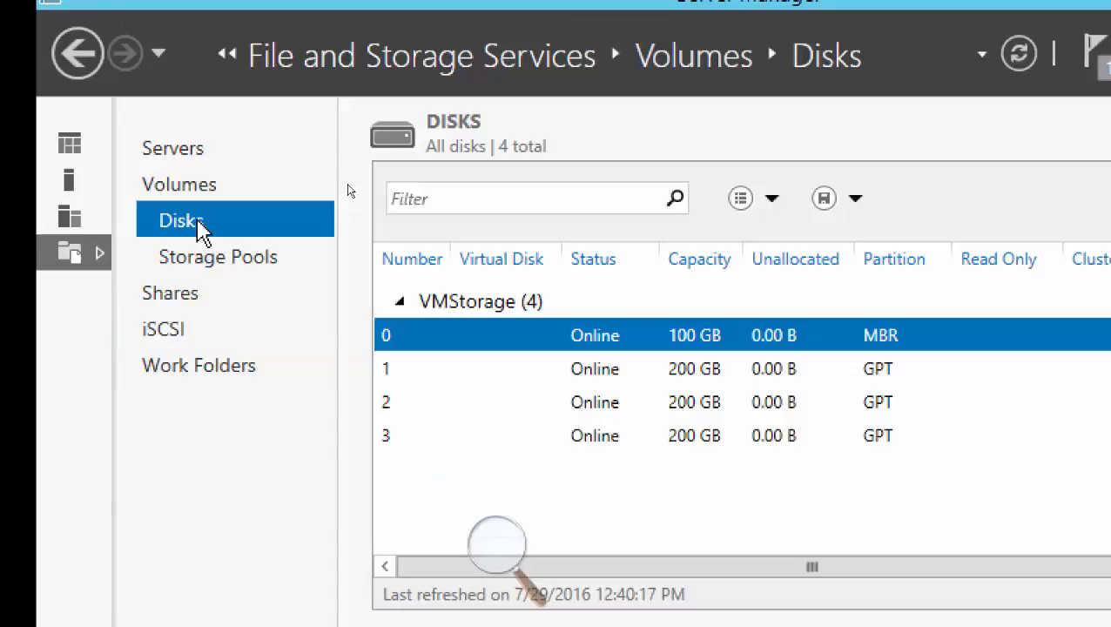
left_click(200, 347)
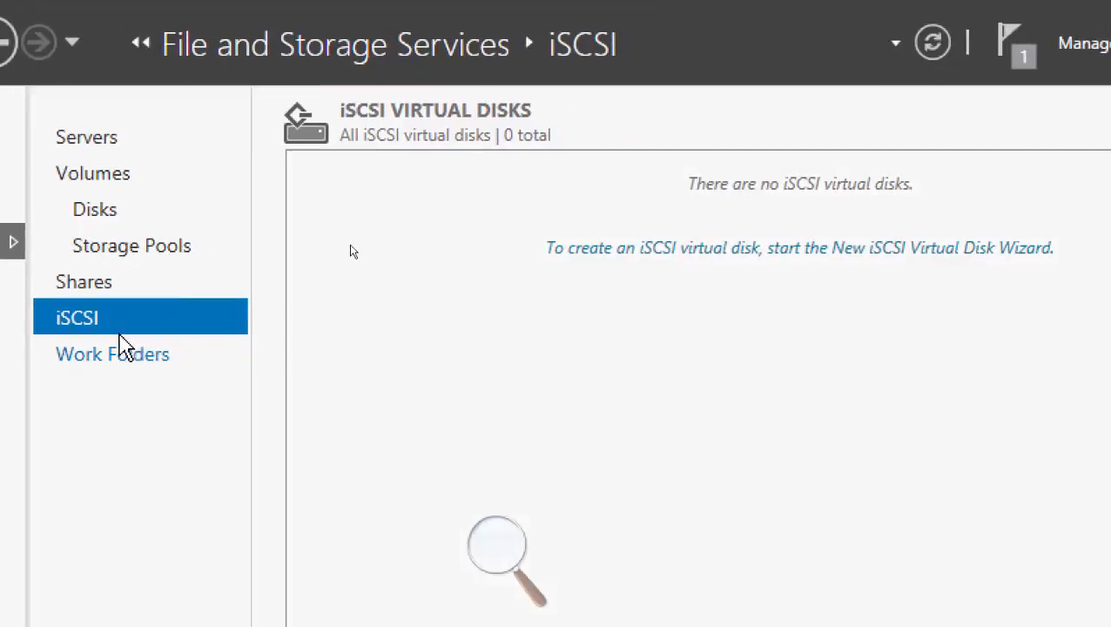
Start a new iSCSI virtual disk stored on volume E: of VMStorage and name it iSCSi01.
left_click(704, 257)
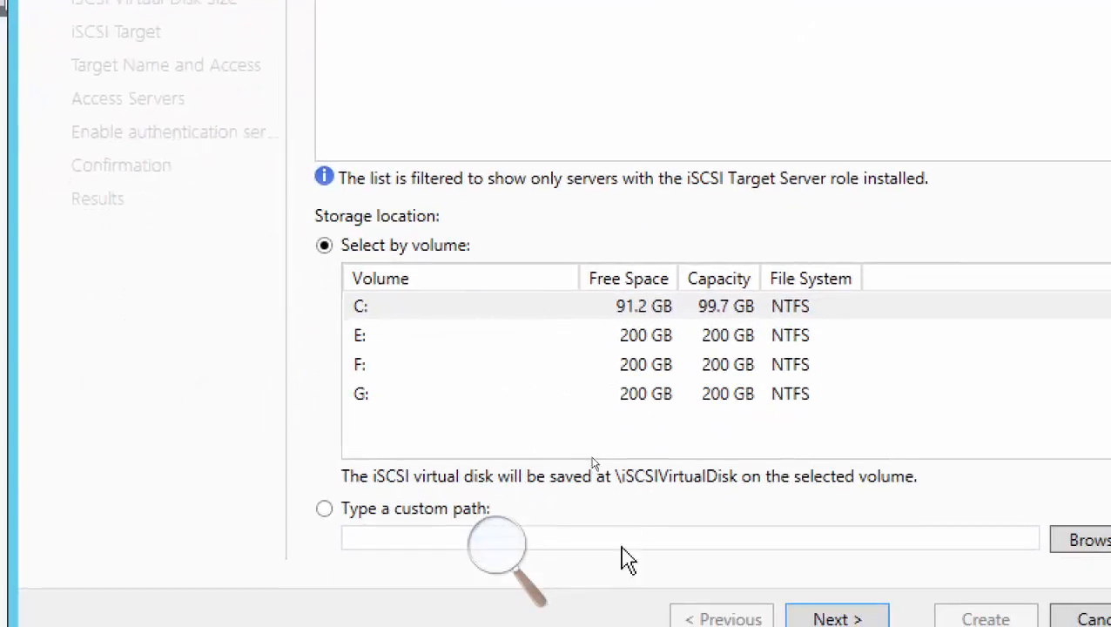
left_click(367, 340)
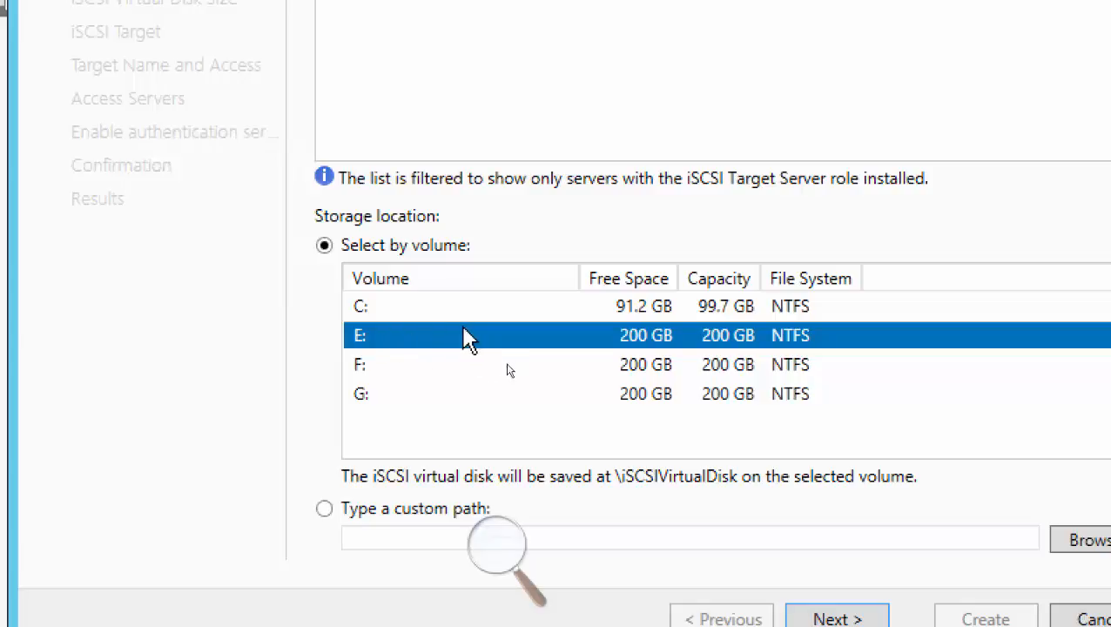
left_click(839, 620)
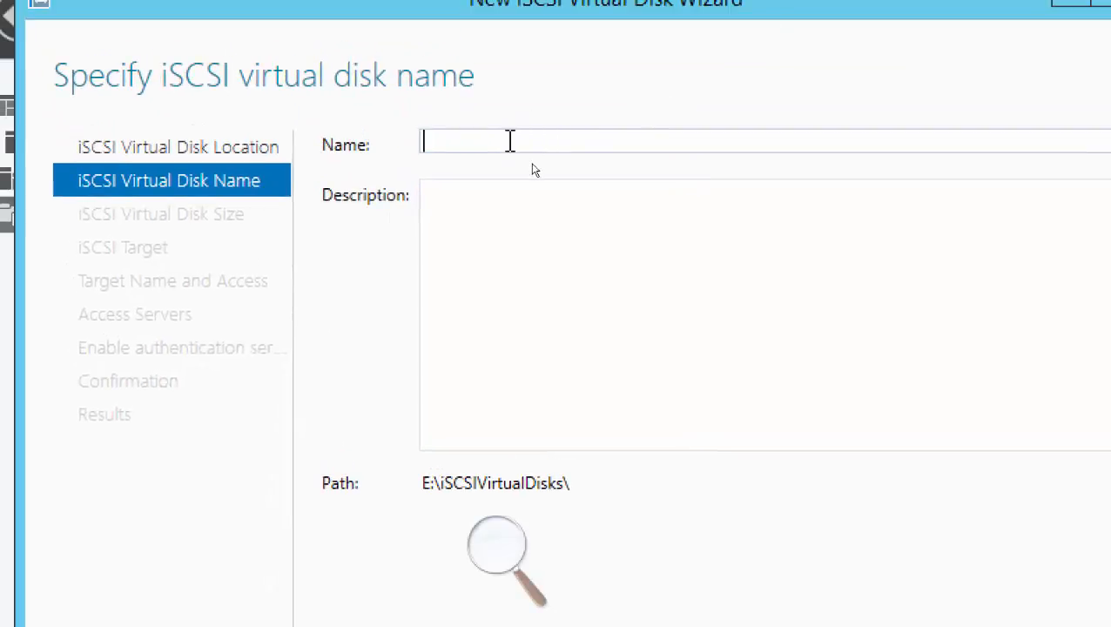
type("iSCSi")
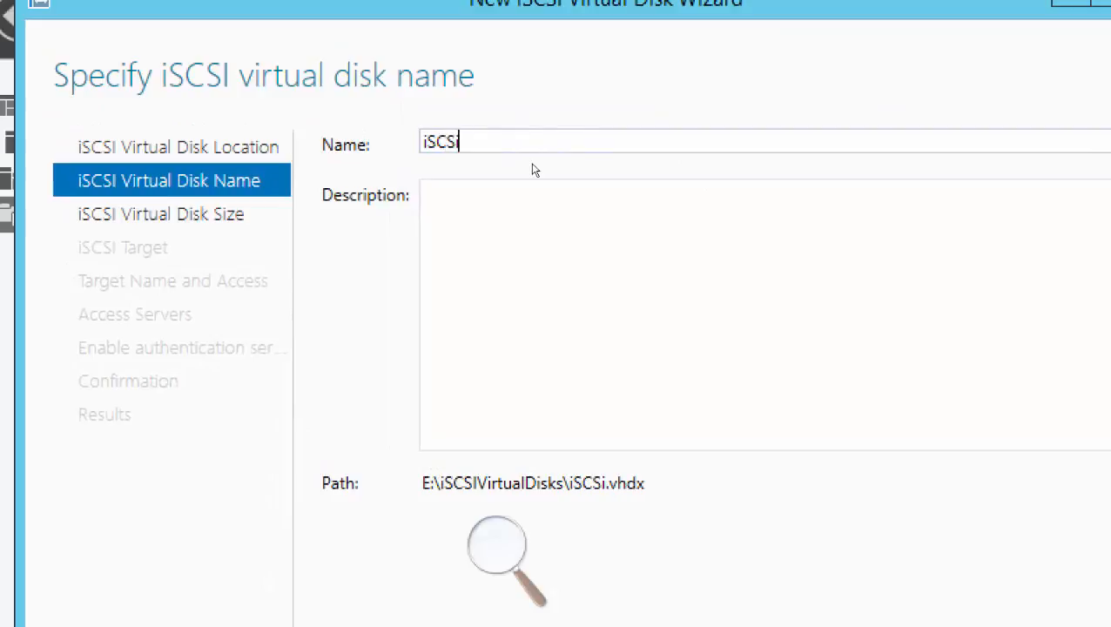
type("01")
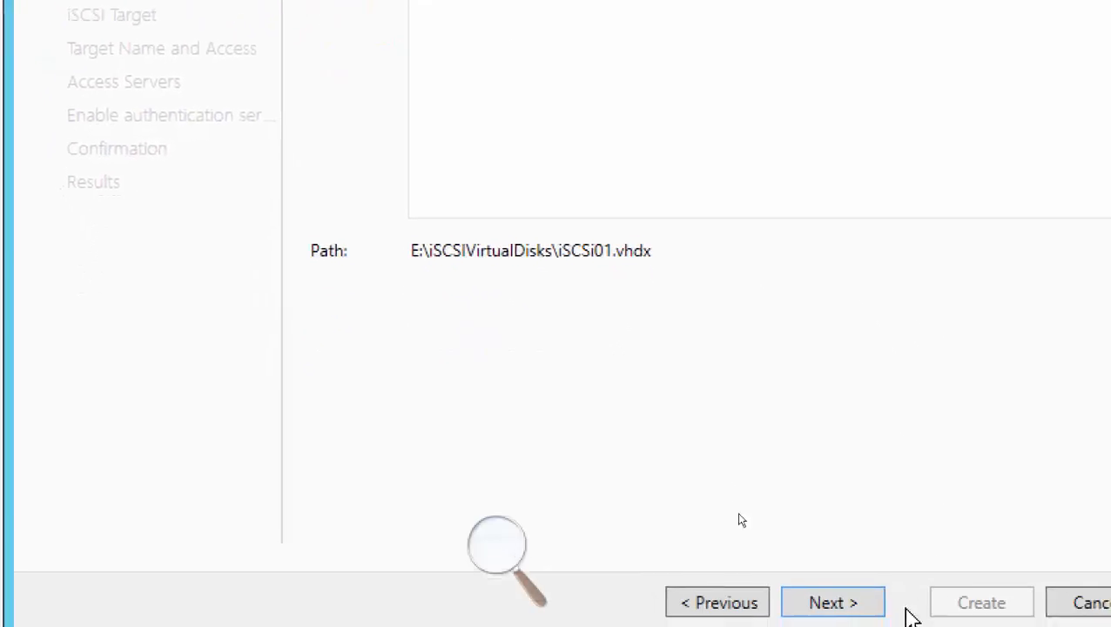
left_click(849, 607)
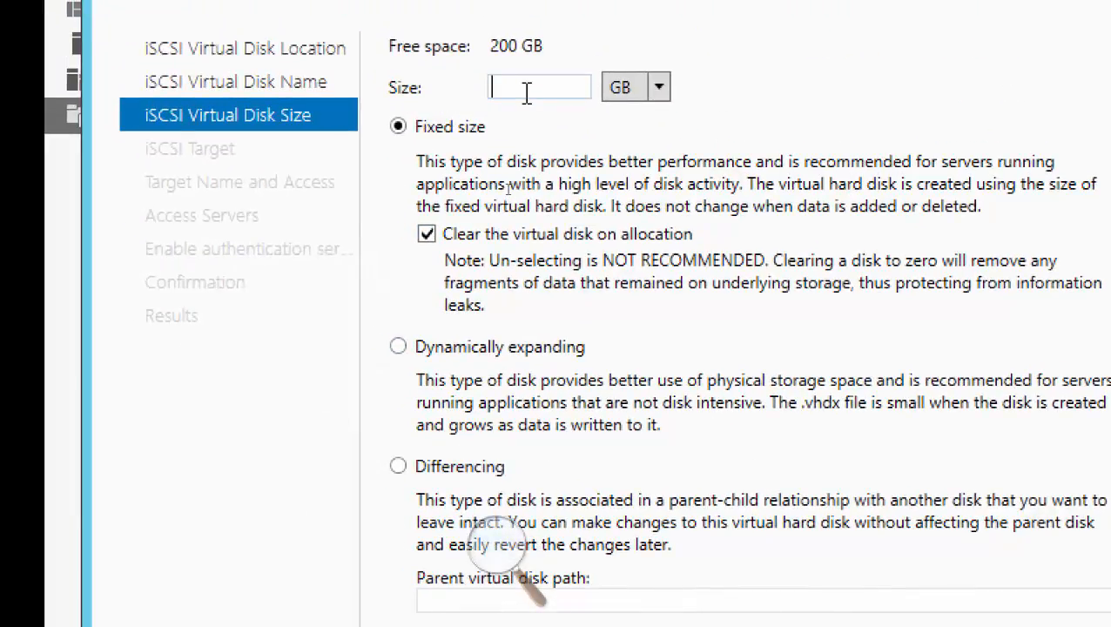
Set the iSCSi01 virtual disk size to 200 GB, dynamically expanding, and continue to the target assignment.
type("200")
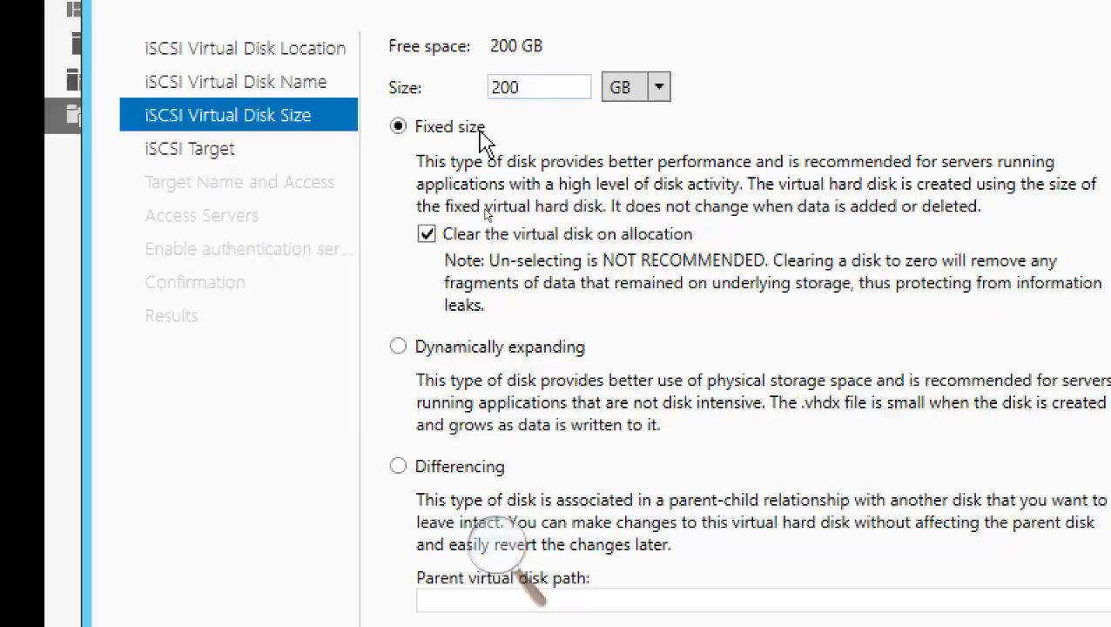
left_click(399, 350)
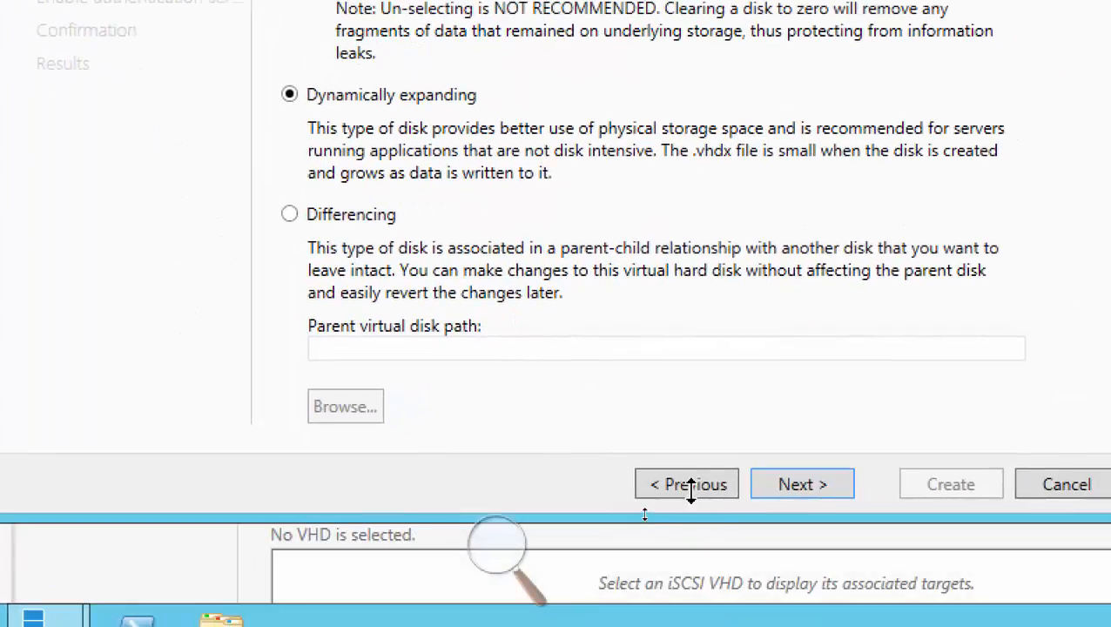
left_click(690, 485)
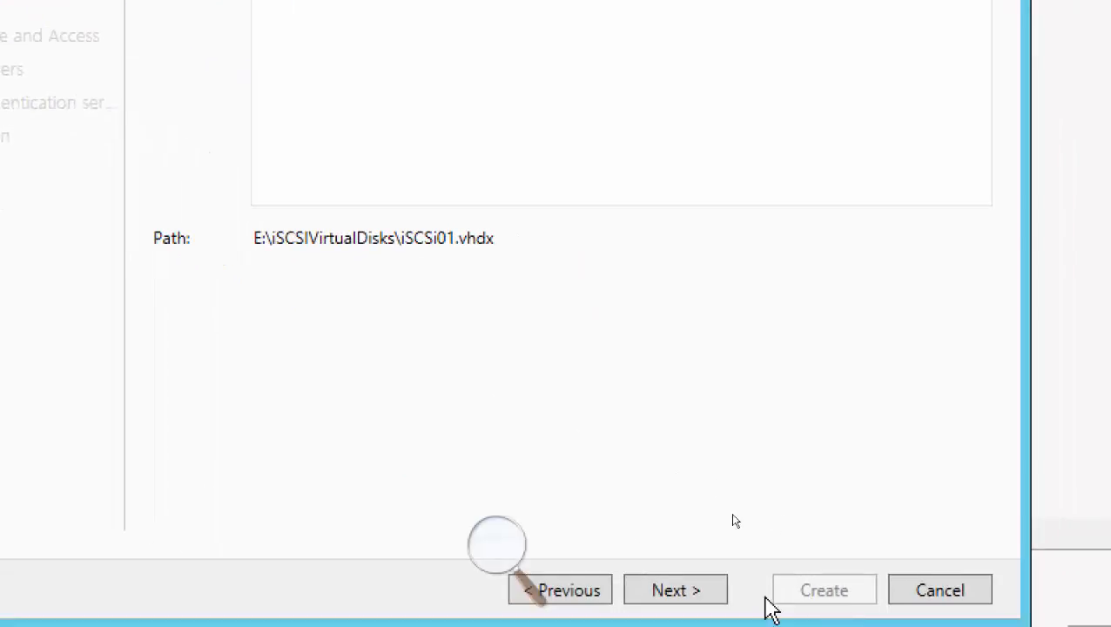
left_click(690, 591)
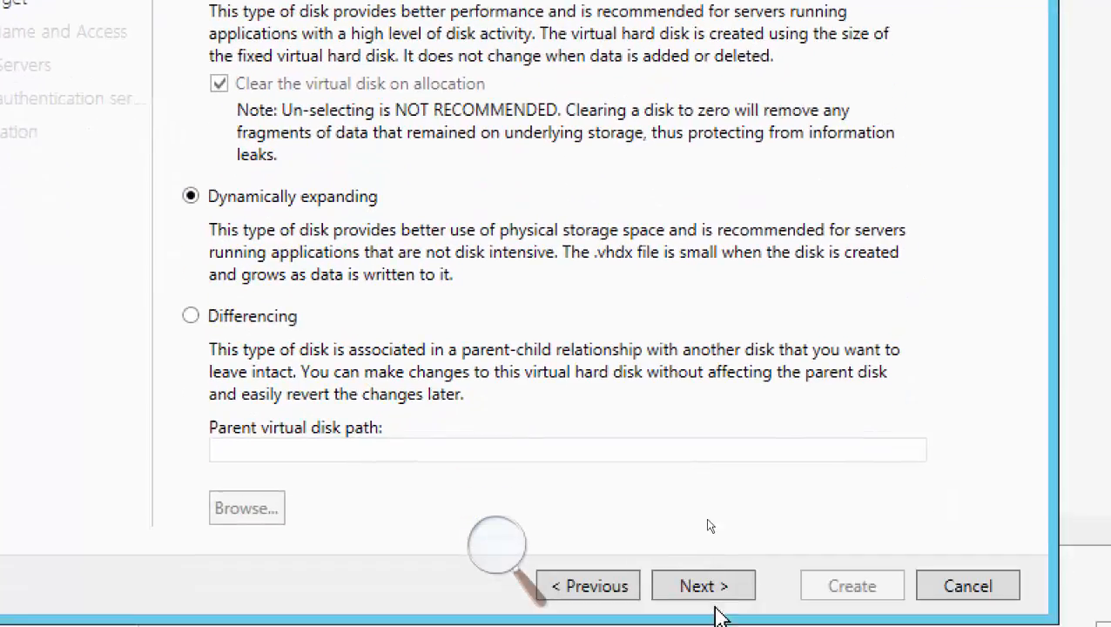
left_click(722, 586)
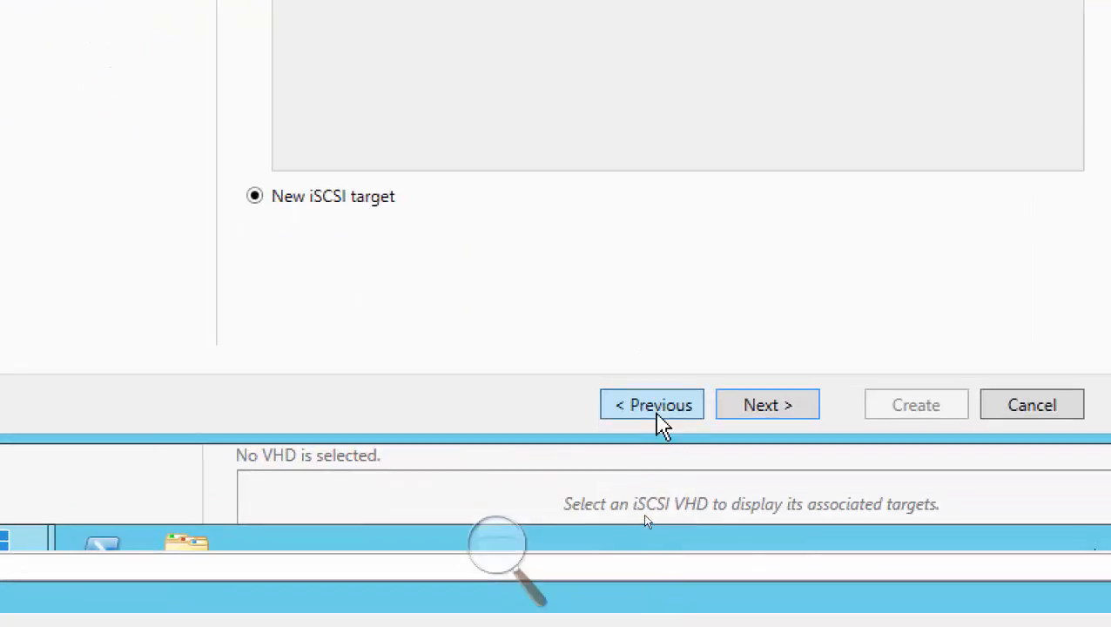
left_click(655, 405)
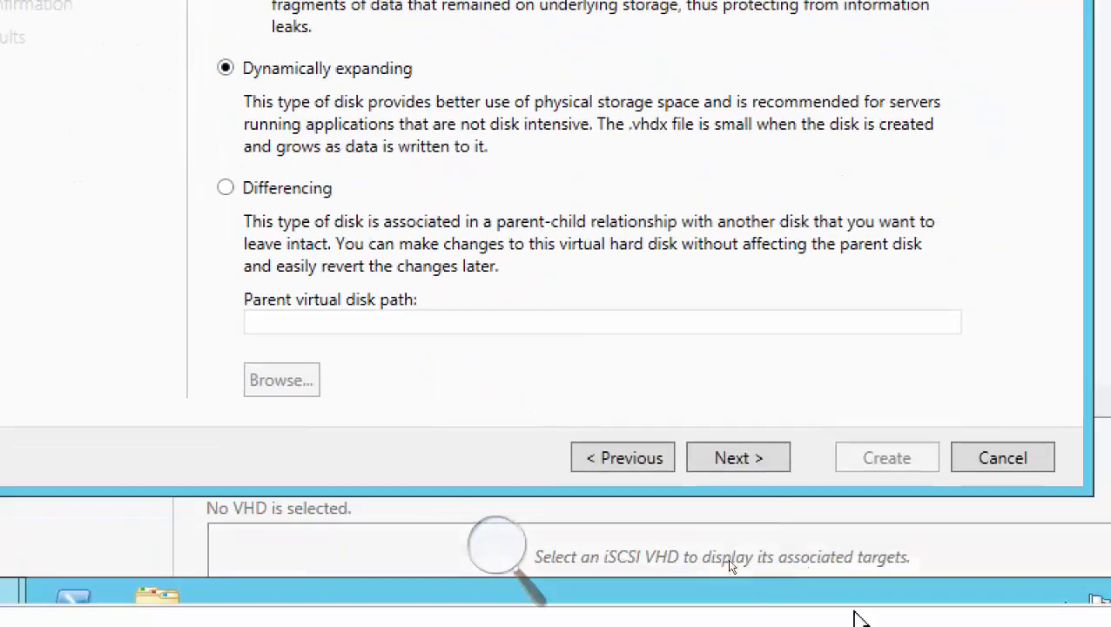
left_click(739, 456)
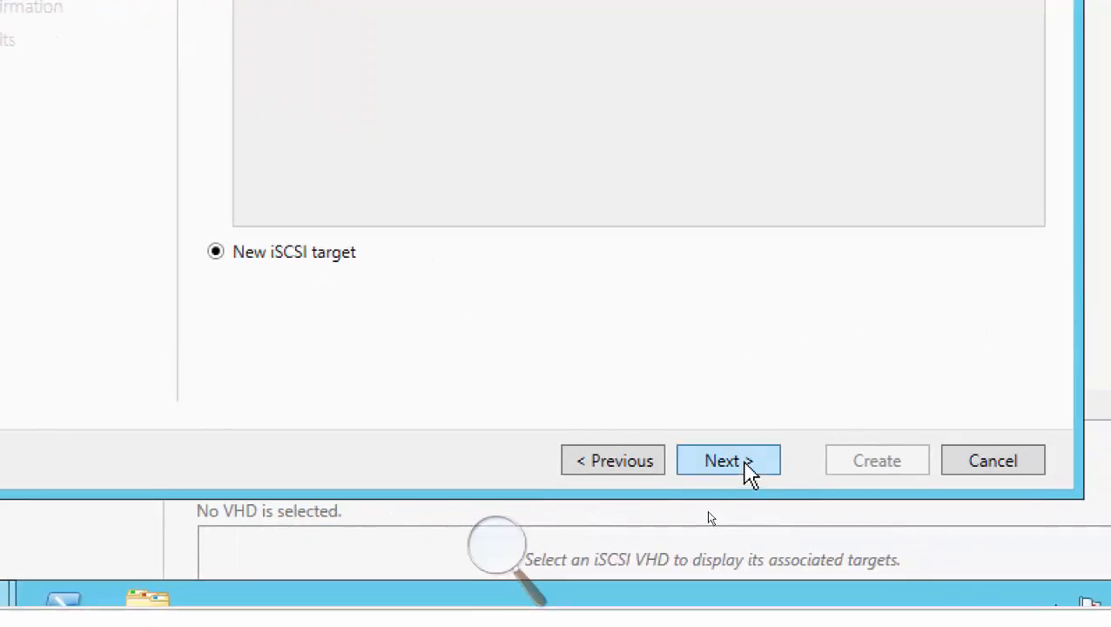
Assign the virtual disk to a new iSCSI target named Toronto-Branch.
left_click(748, 462)
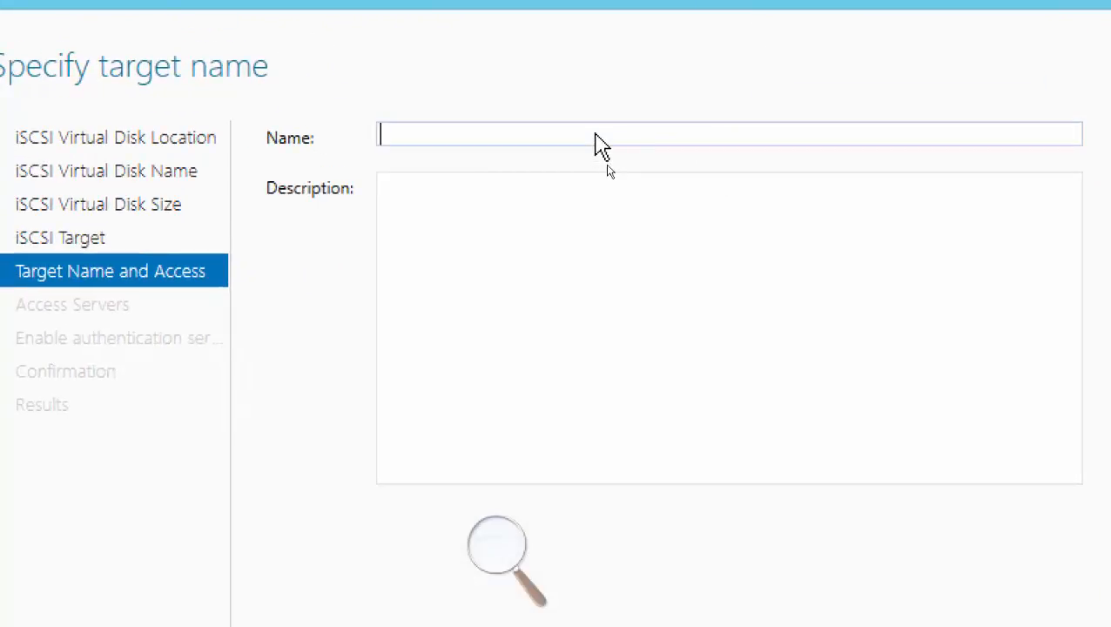
type("Toronto-")
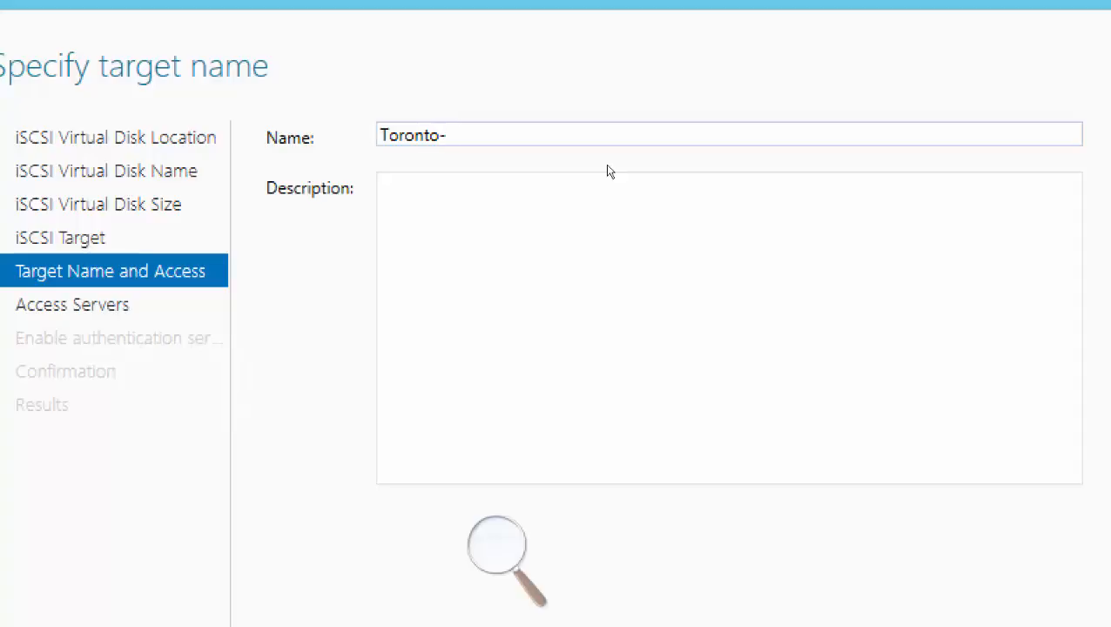
type("Branch")
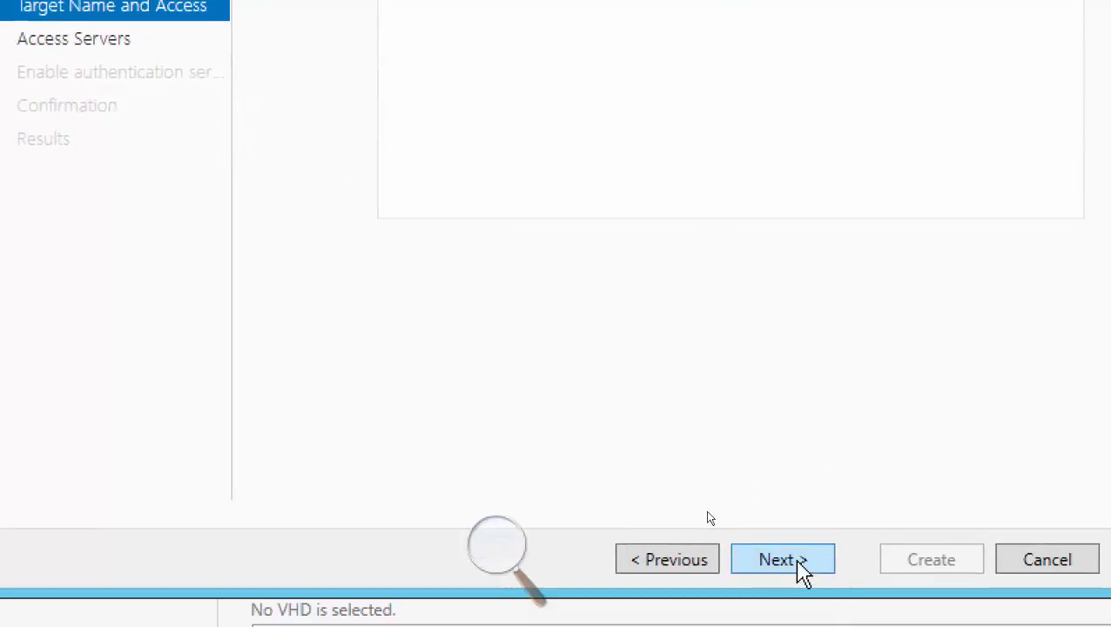
left_click(798, 562)
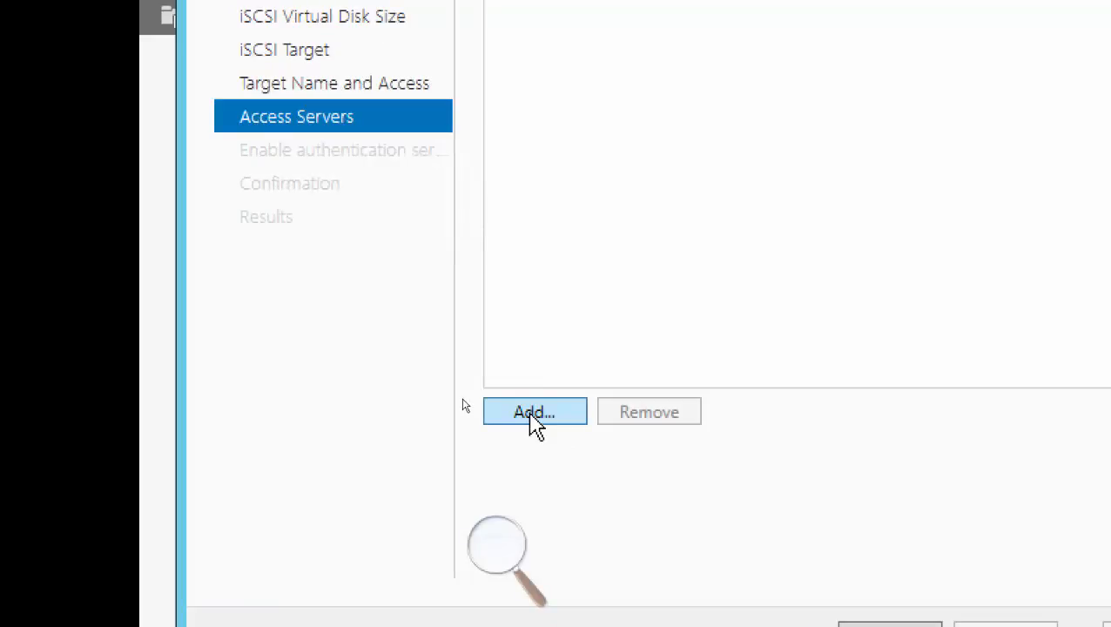
Add an access server for the target, identified by the IP address 192.168.200.4.
left_click(531, 413)
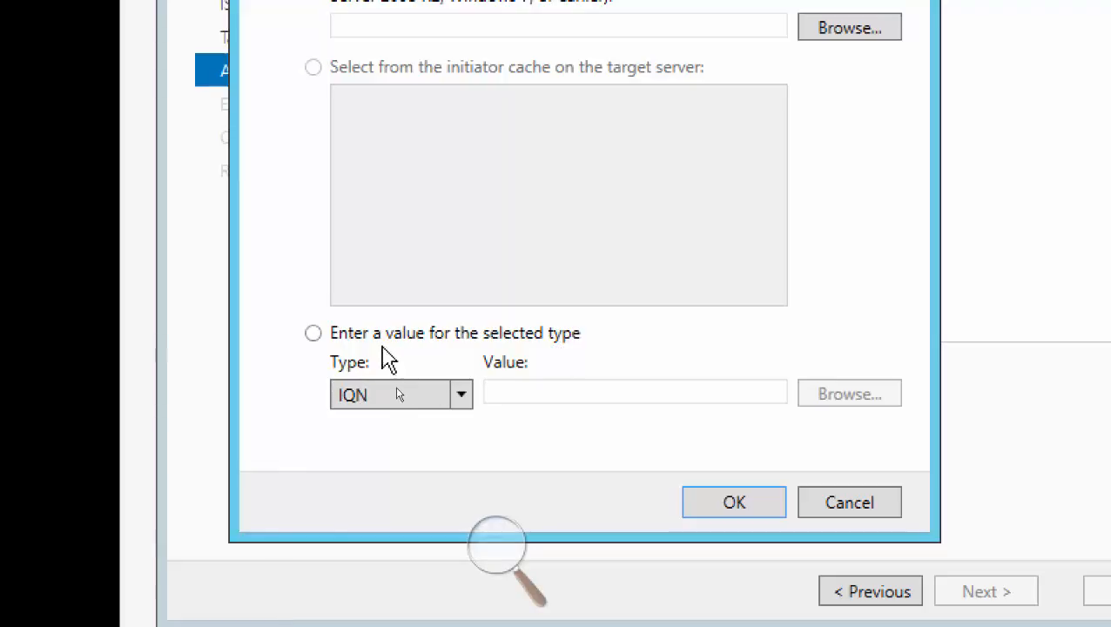
left_click(313, 333)
left_click(466, 398)
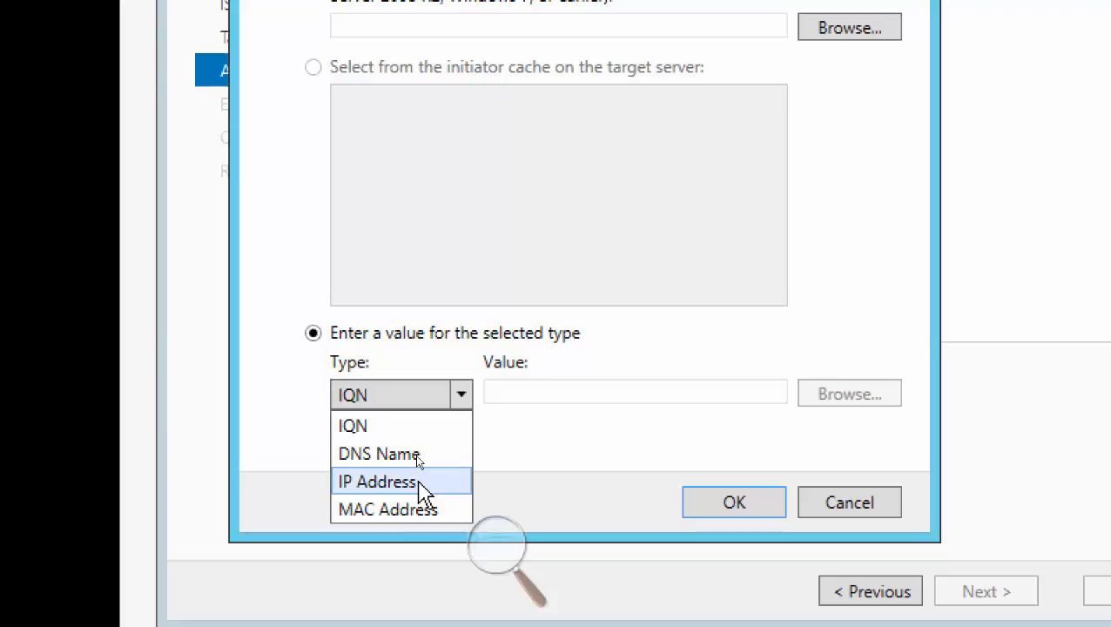
left_click(419, 484)
left_click(518, 390)
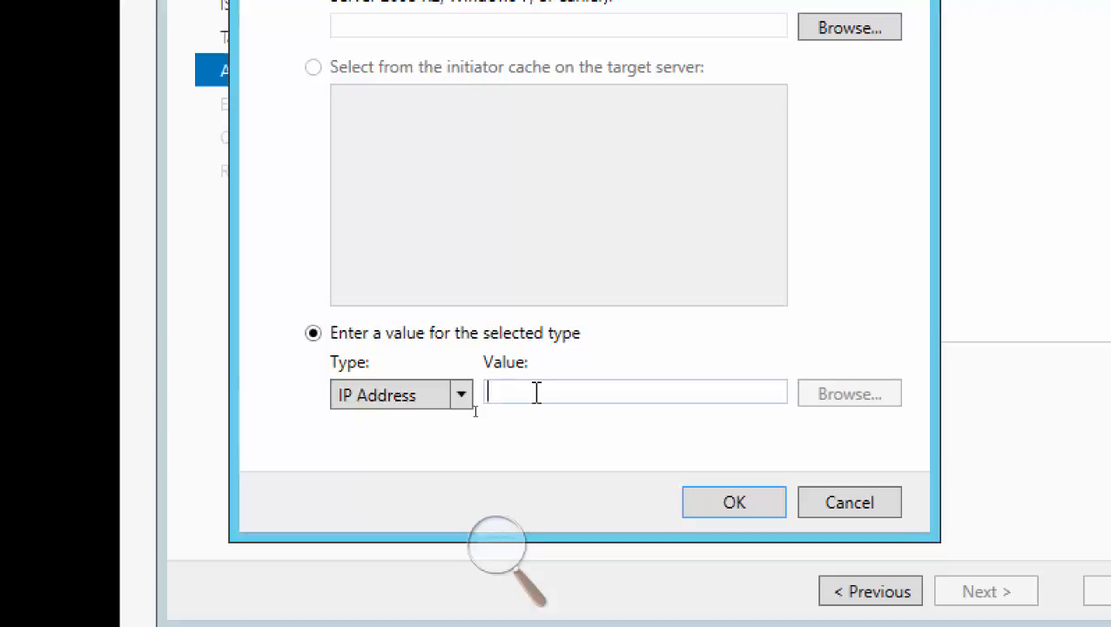
type("91")
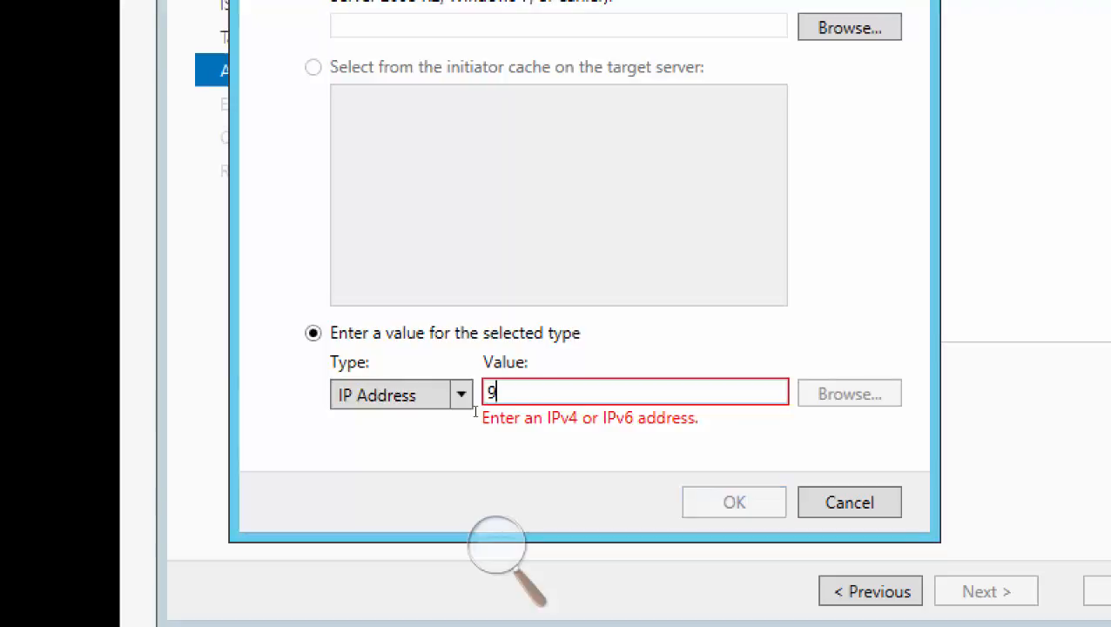
key("BackSpace")
key("BackSpace")
type("192.168.200.4")
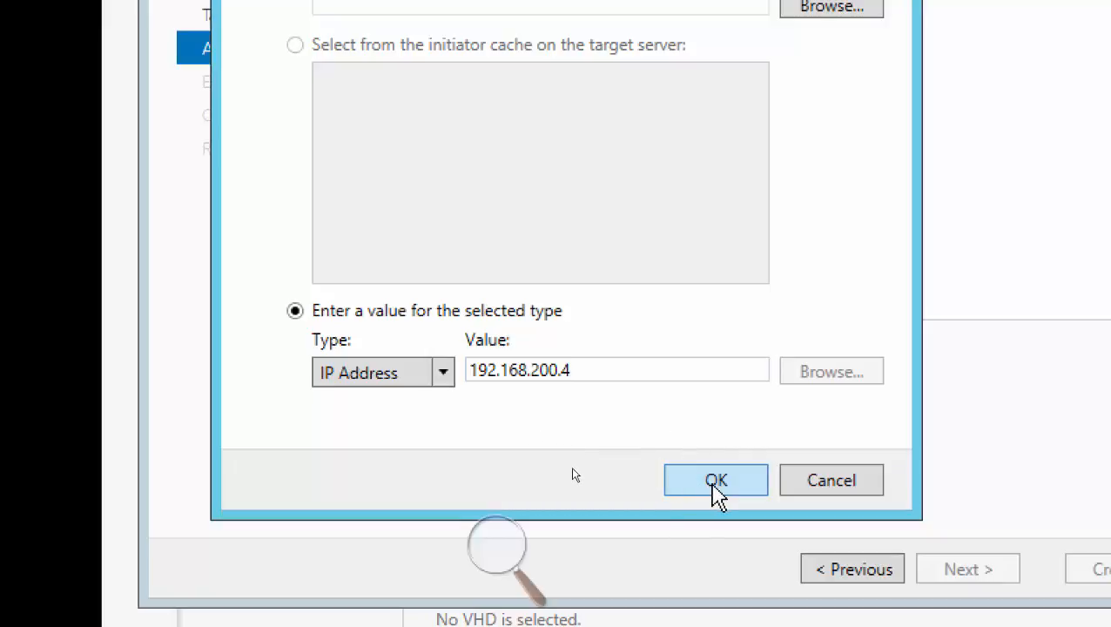
left_click(714, 482)
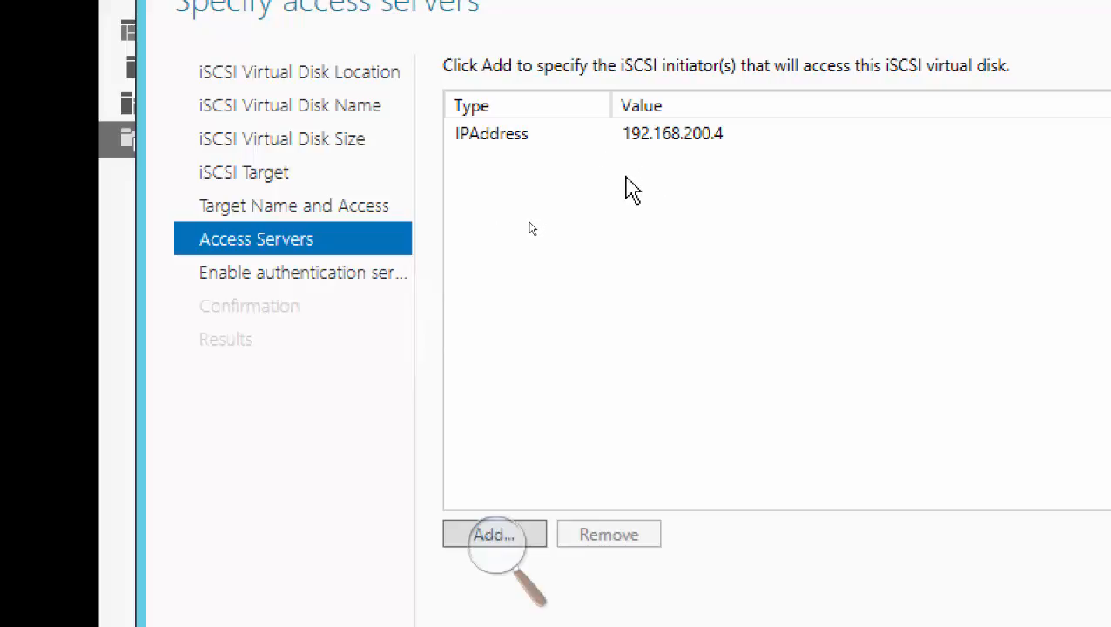
Add a second access server for the Toronto-Branch target, identified by the IP address 192.168.200.5.
left_click(507, 533)
left_click(634, 521)
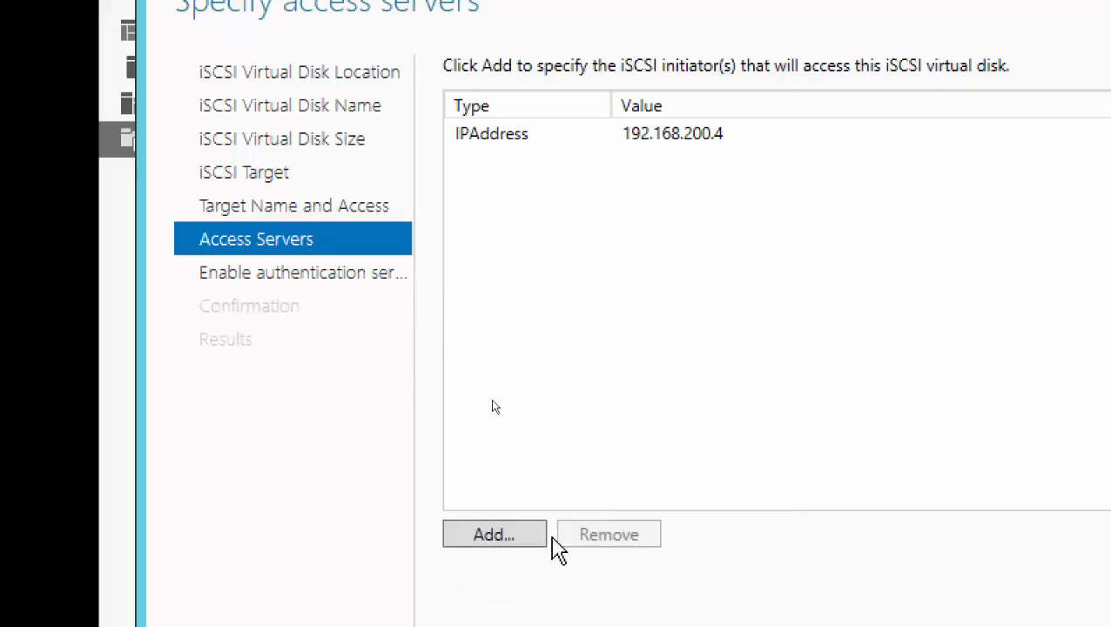
left_click(493, 534)
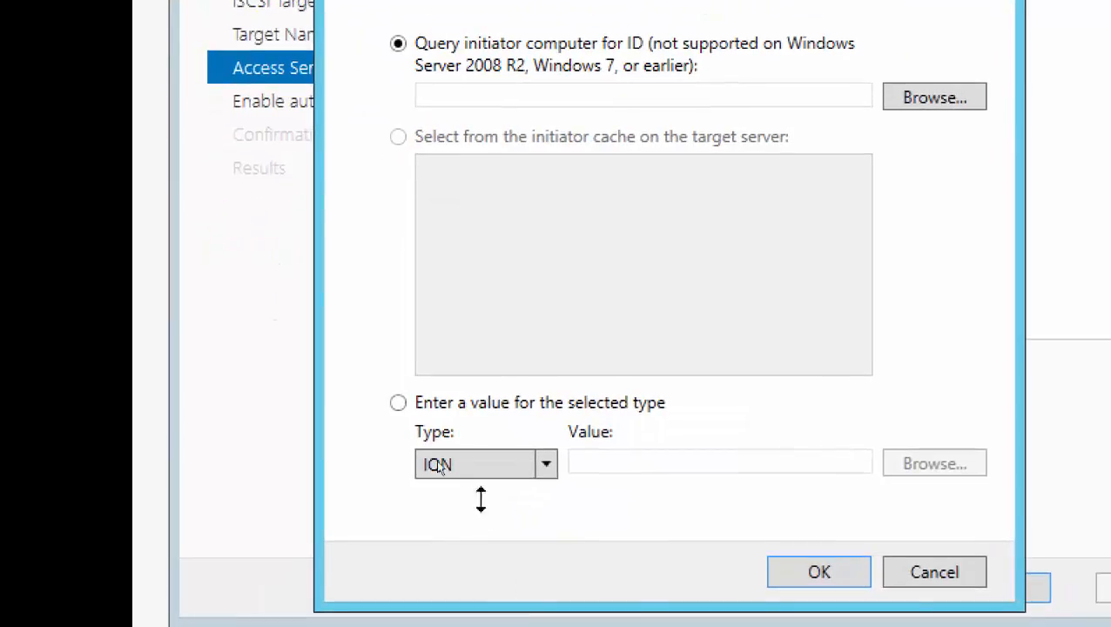
left_click(399, 404)
left_click(545, 468)
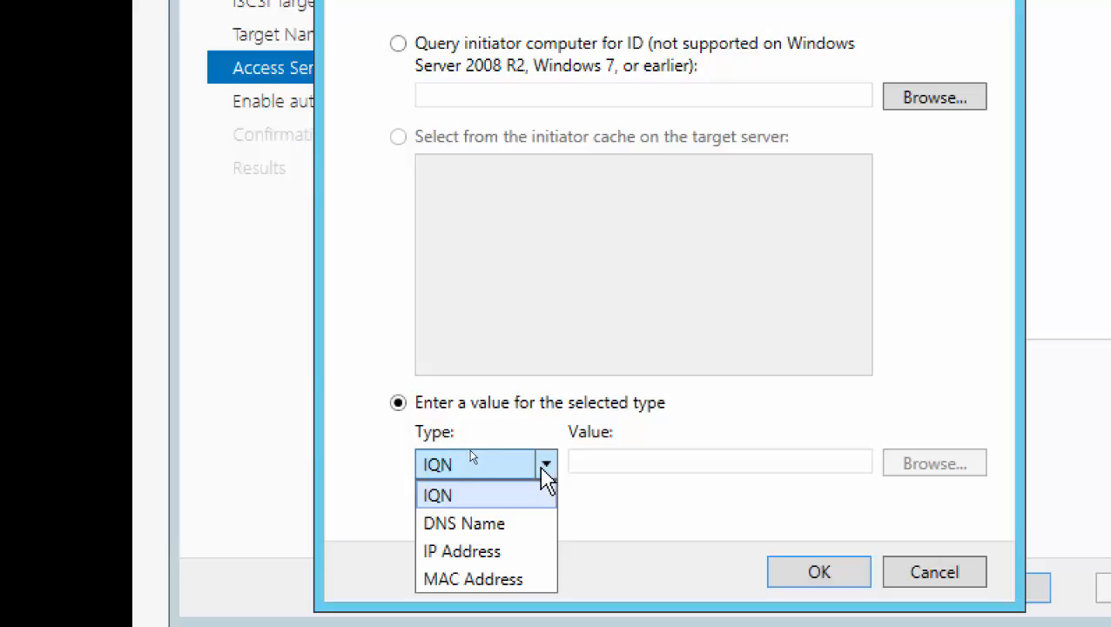
left_click(462, 551)
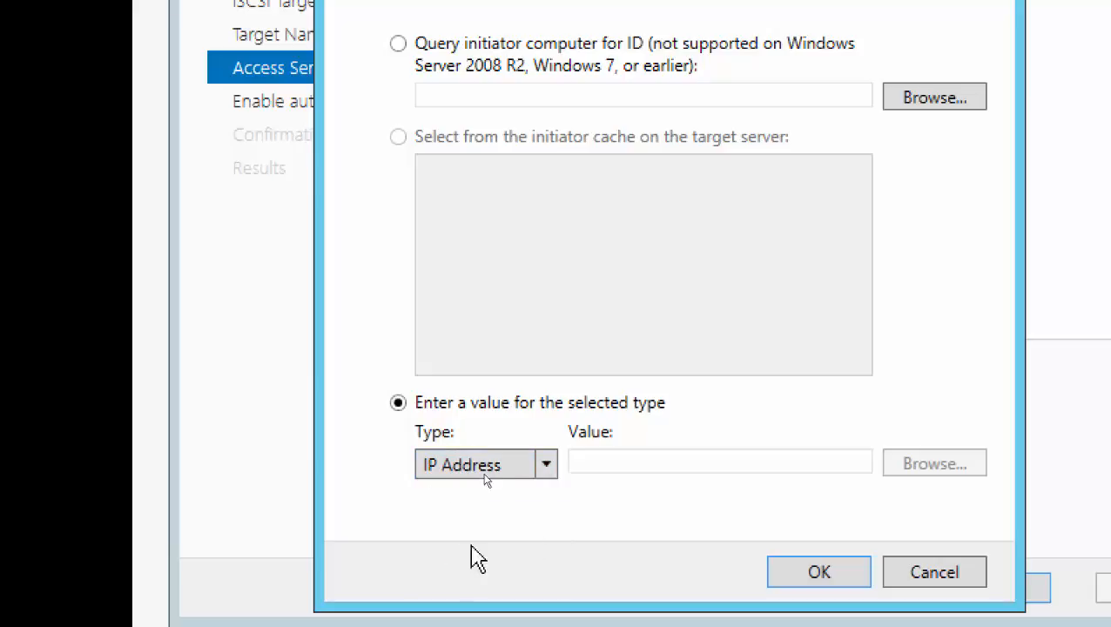
left_click(640, 461)
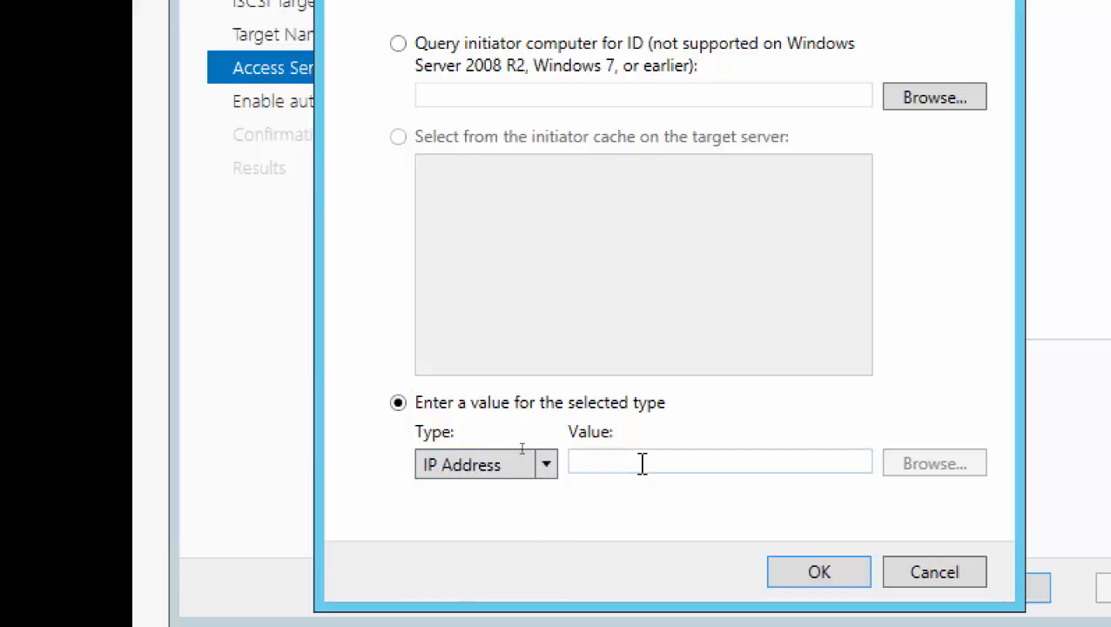
type("19")
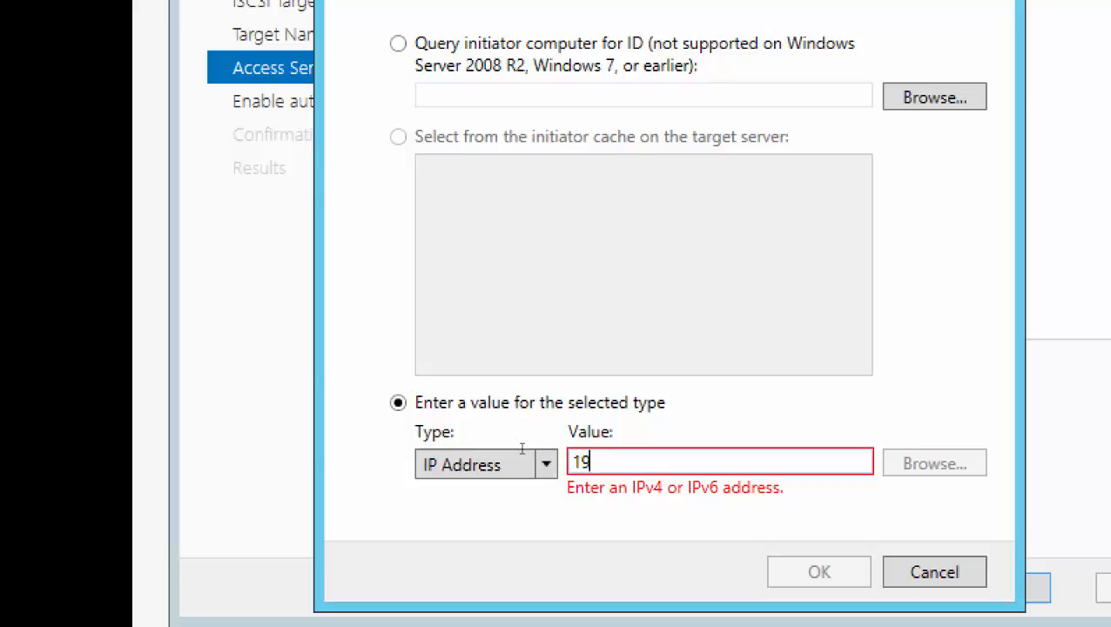
type("2.168.20")
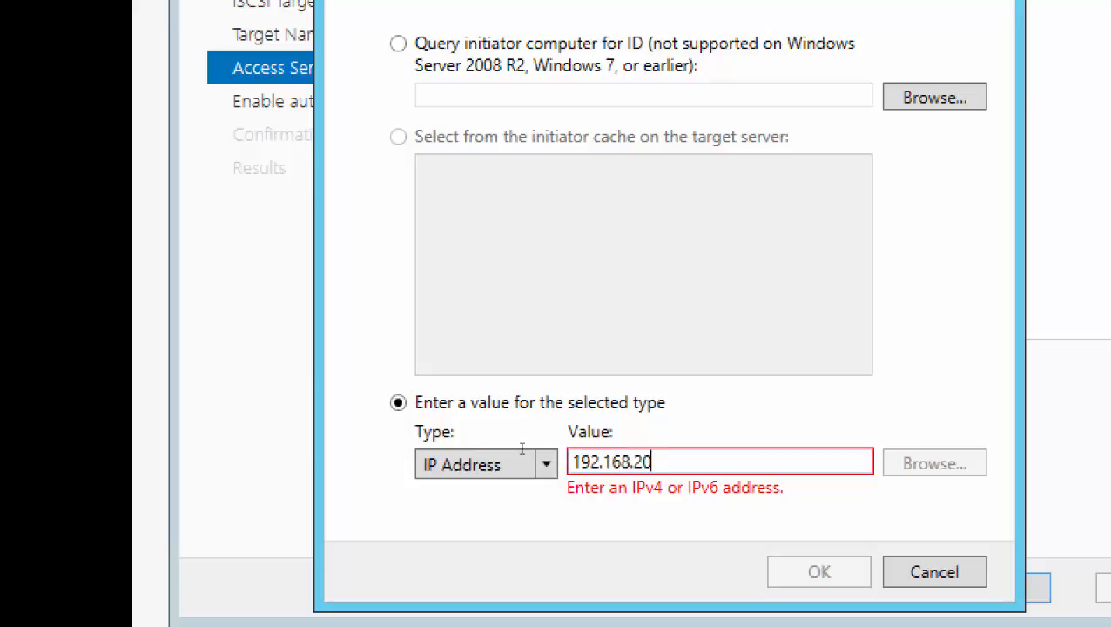
type("0.5")
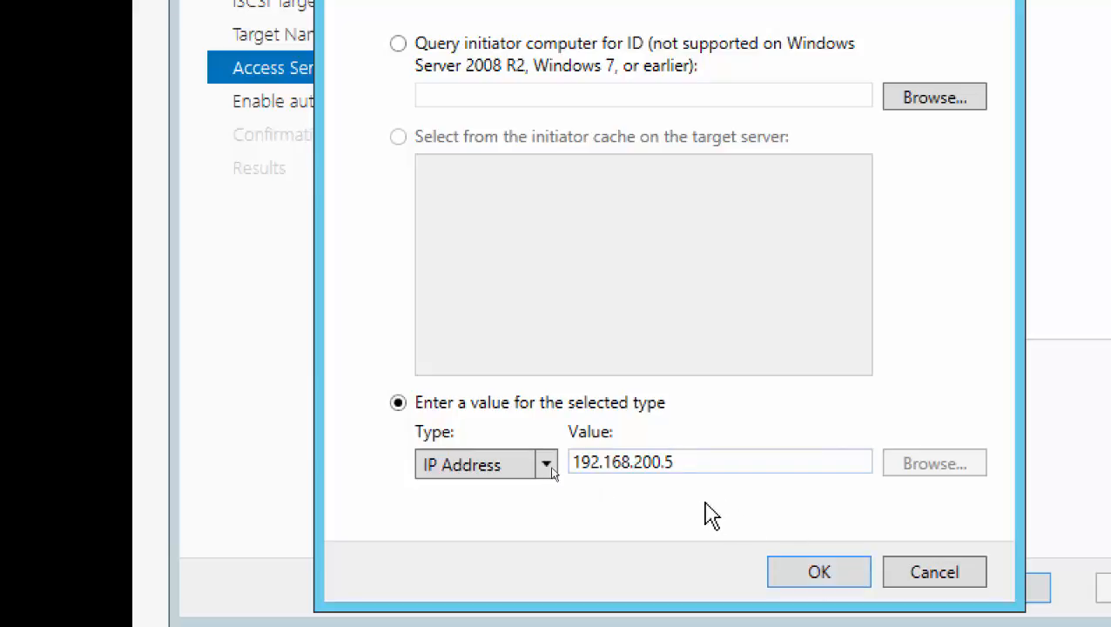
left_click(810, 577)
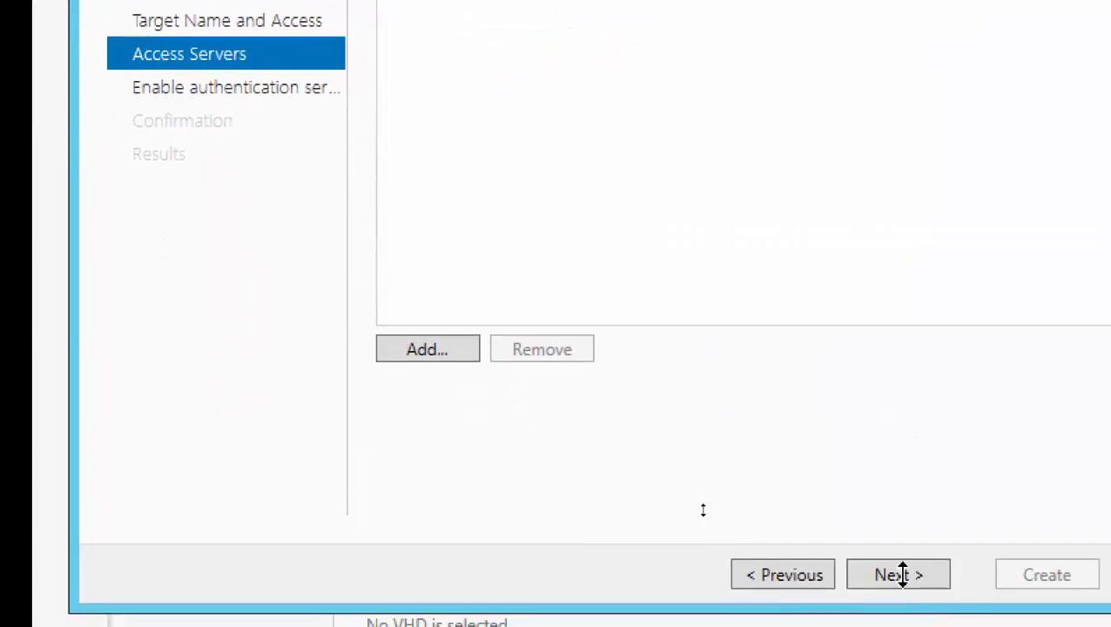
Leave CHAP and reverse CHAP authentication disabled, create the iSCSi01 virtual disk with its target and close the wizard.
left_click(902, 575)
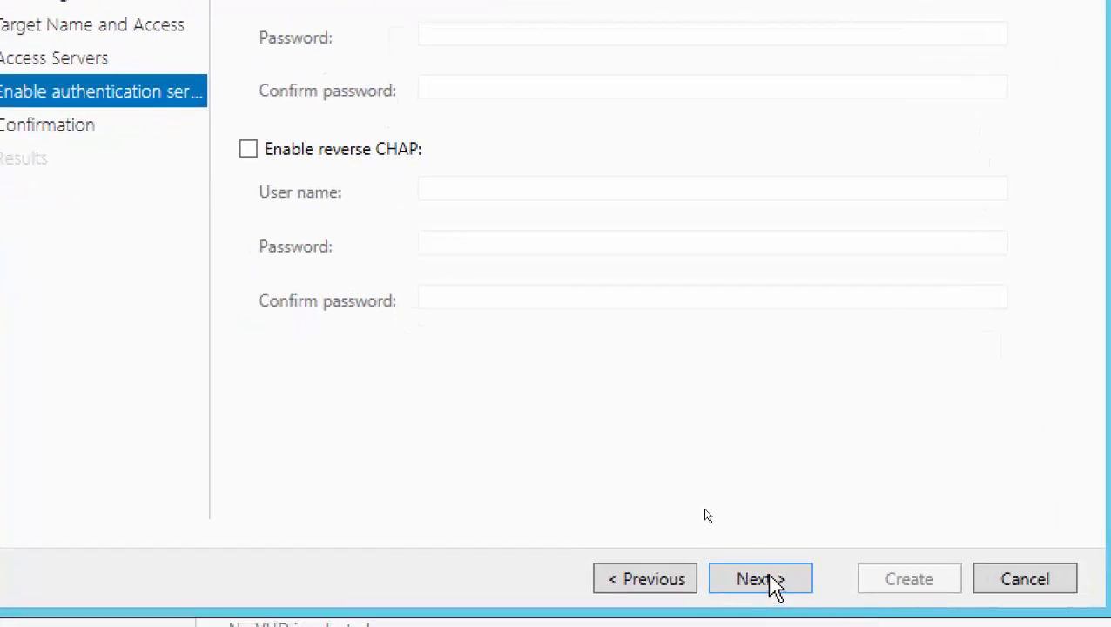
left_click(771, 578)
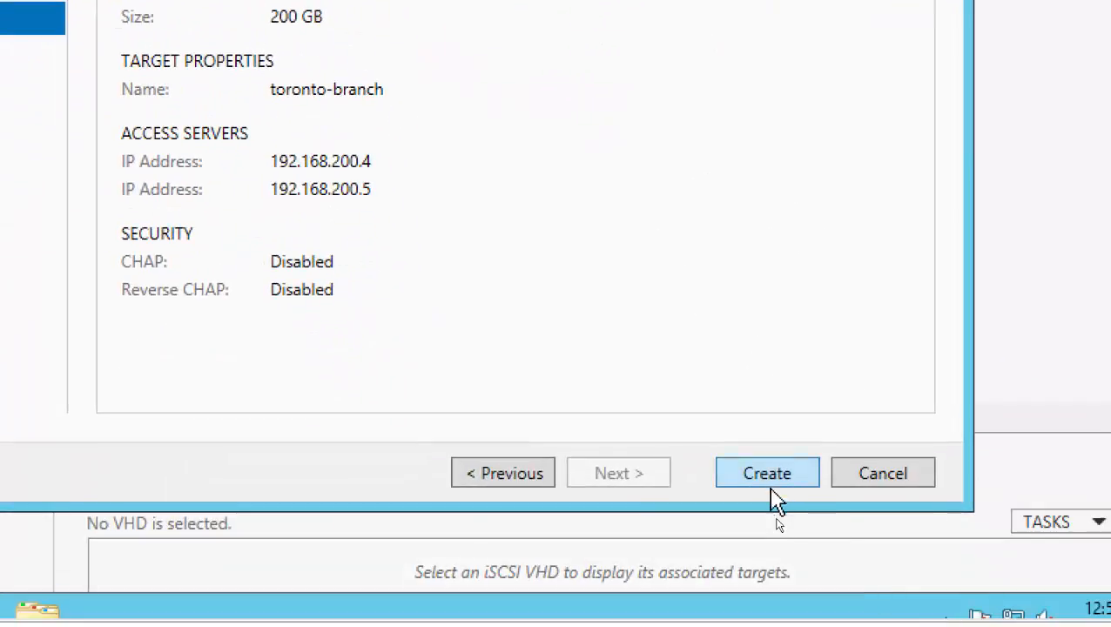
left_click(774, 494)
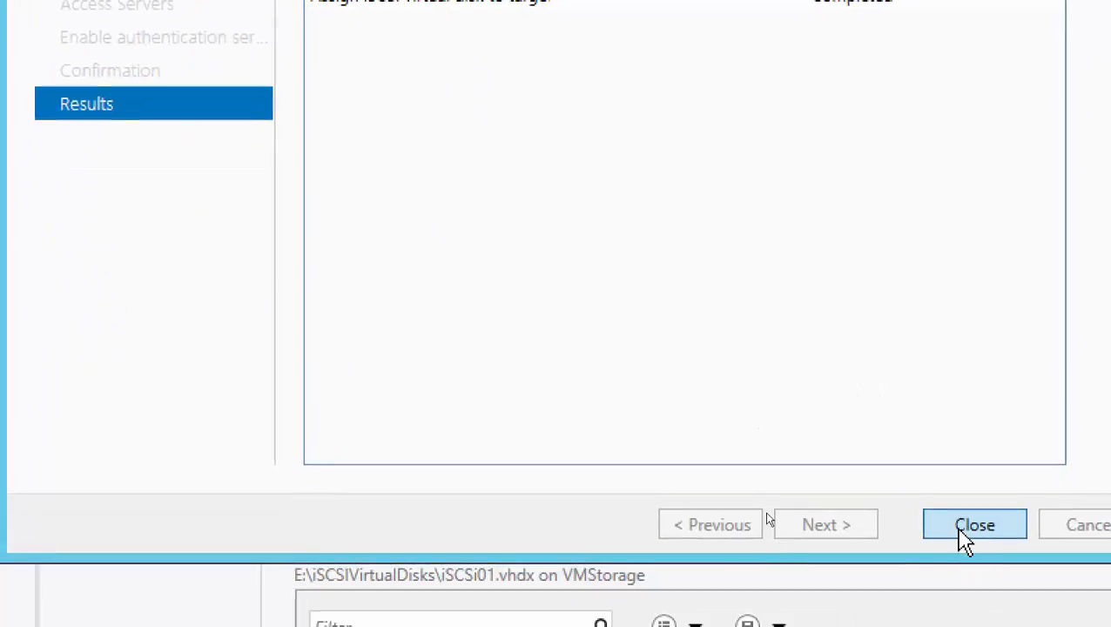
left_click(961, 531)
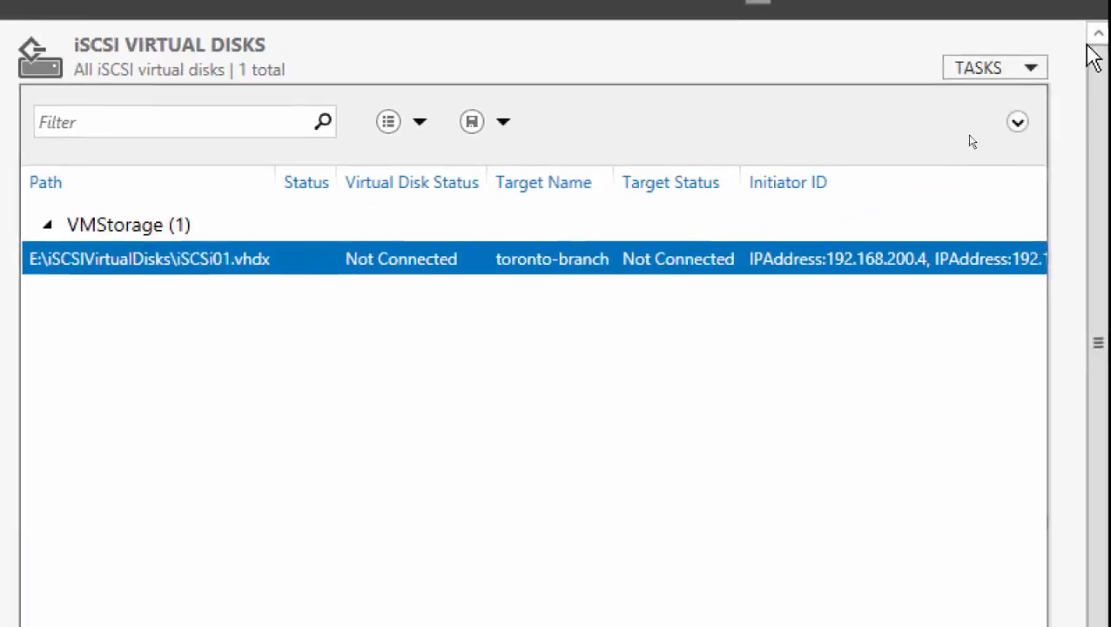
Start a new iSCSI virtual disk stored on volume F: of VMStorage and name it iSCSi02.
left_click(1030, 68)
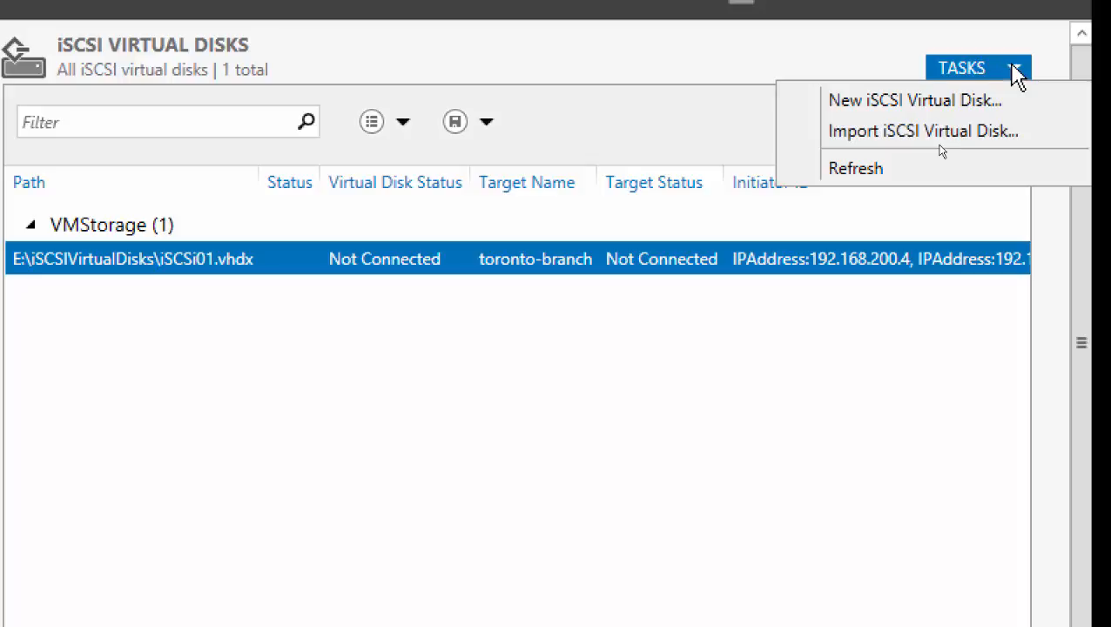
left_click(902, 103)
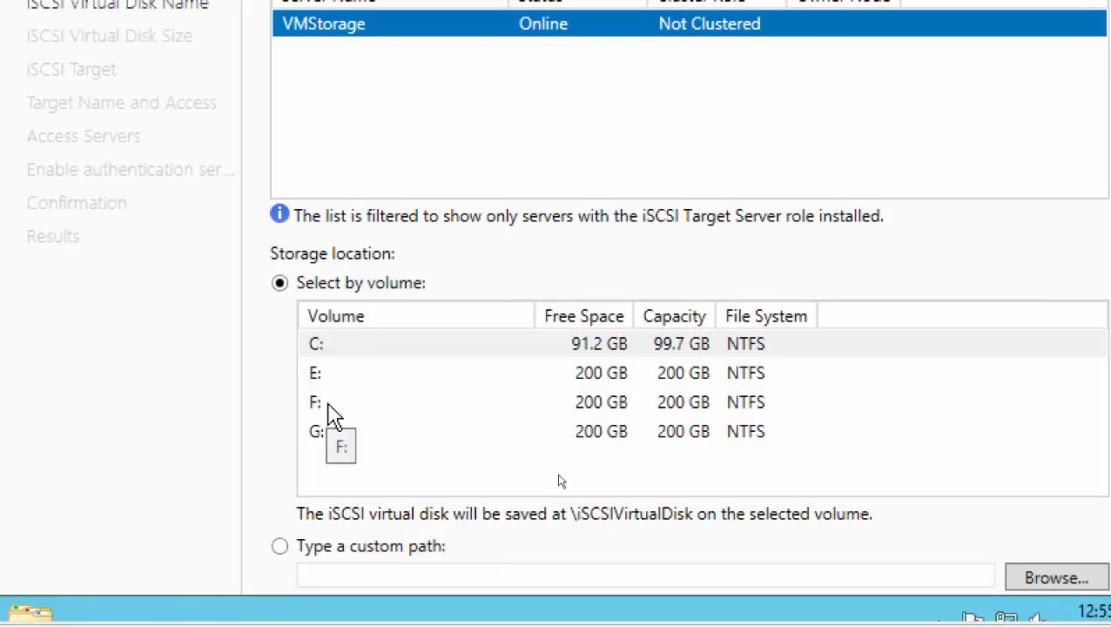
left_click(329, 406)
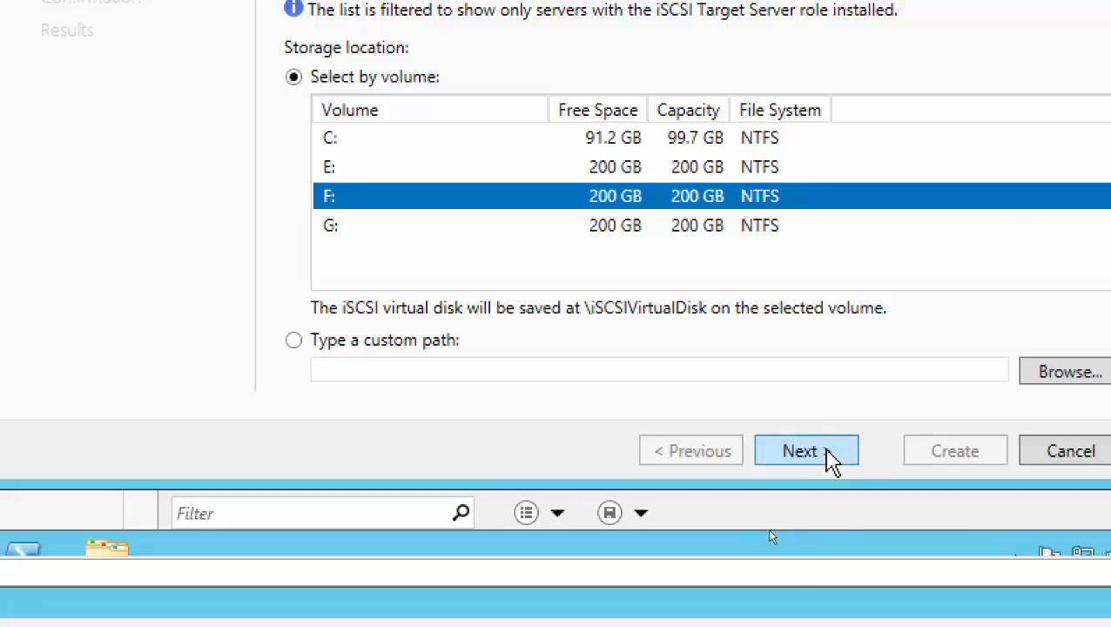
left_click(803, 451)
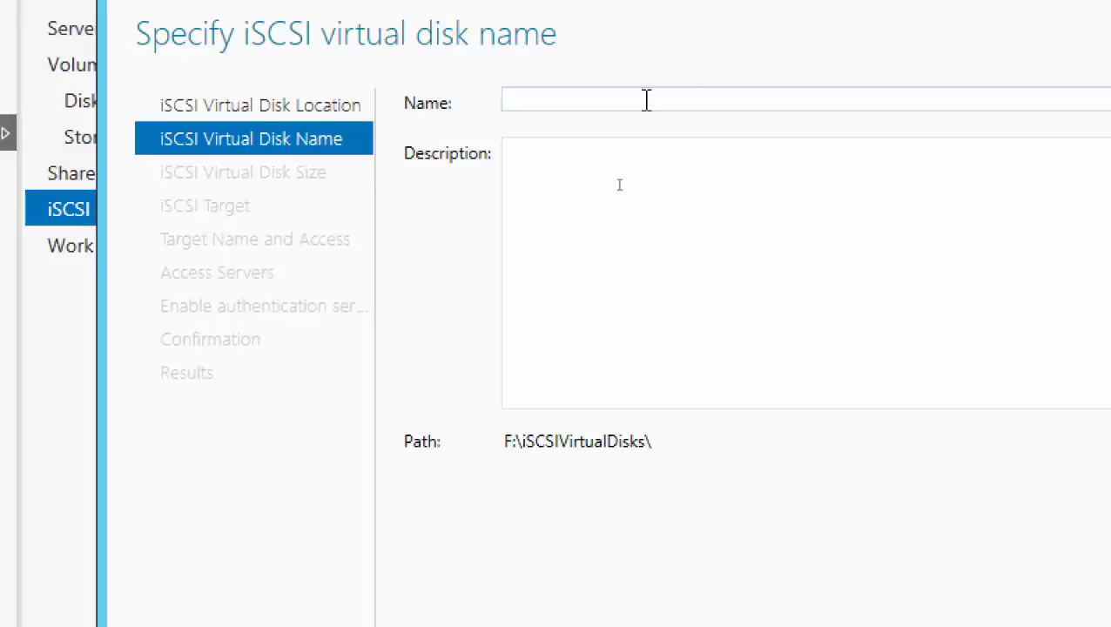
type("iSCS")
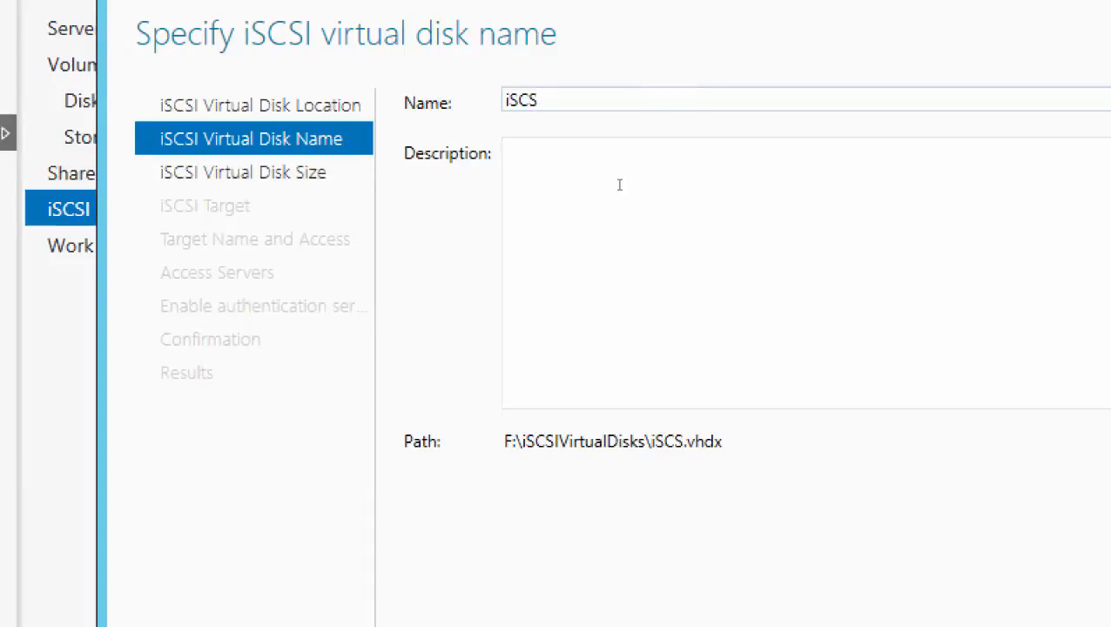
type("02")
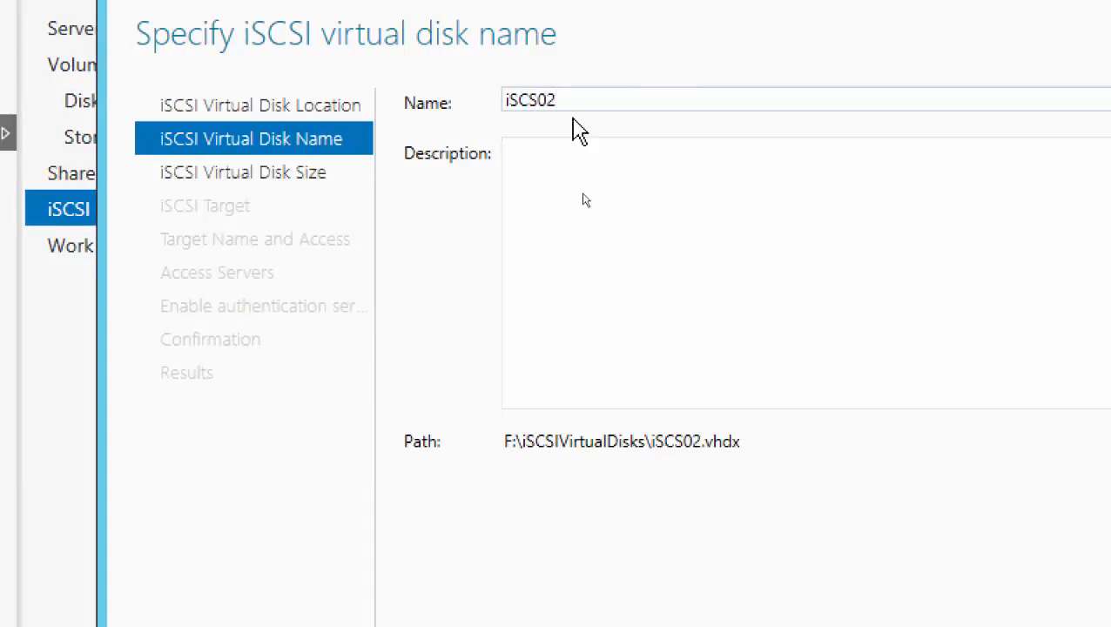
left_click(540, 101)
type("i")
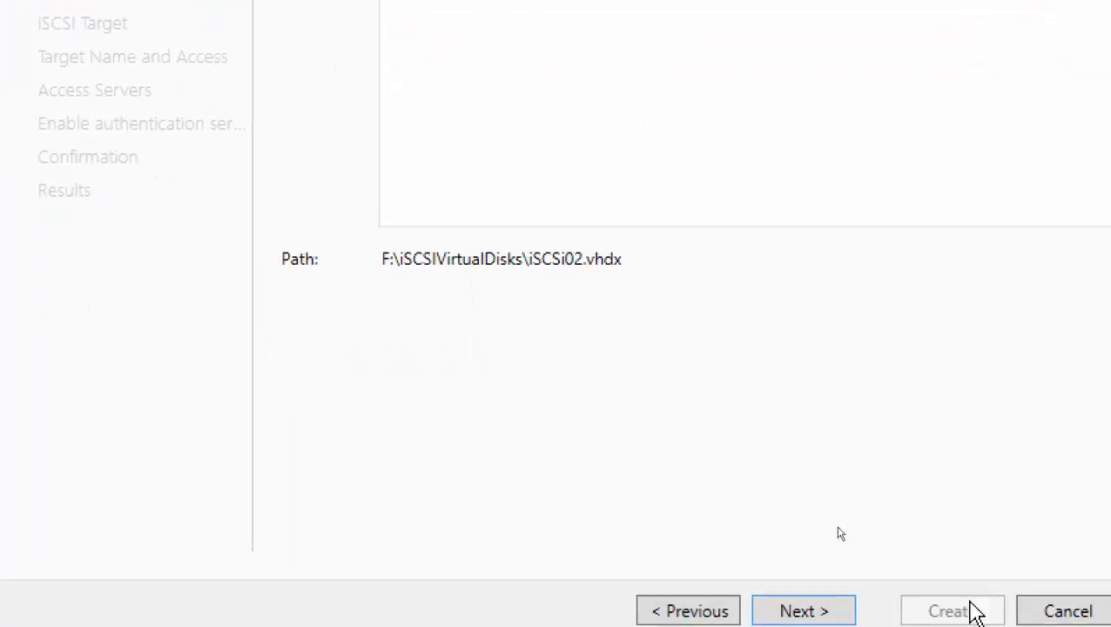
left_click(868, 613)
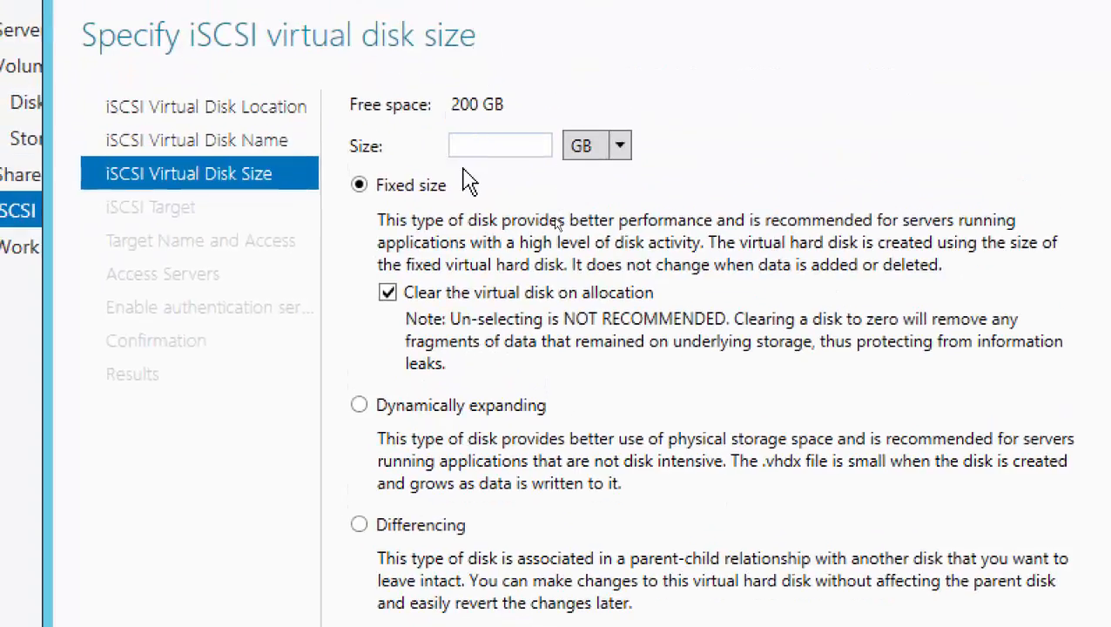
Create iSCSi02 as a 200 GB dynamically expanding disk assigned to the existing toronto-branch target and close the wizard.
type("200")
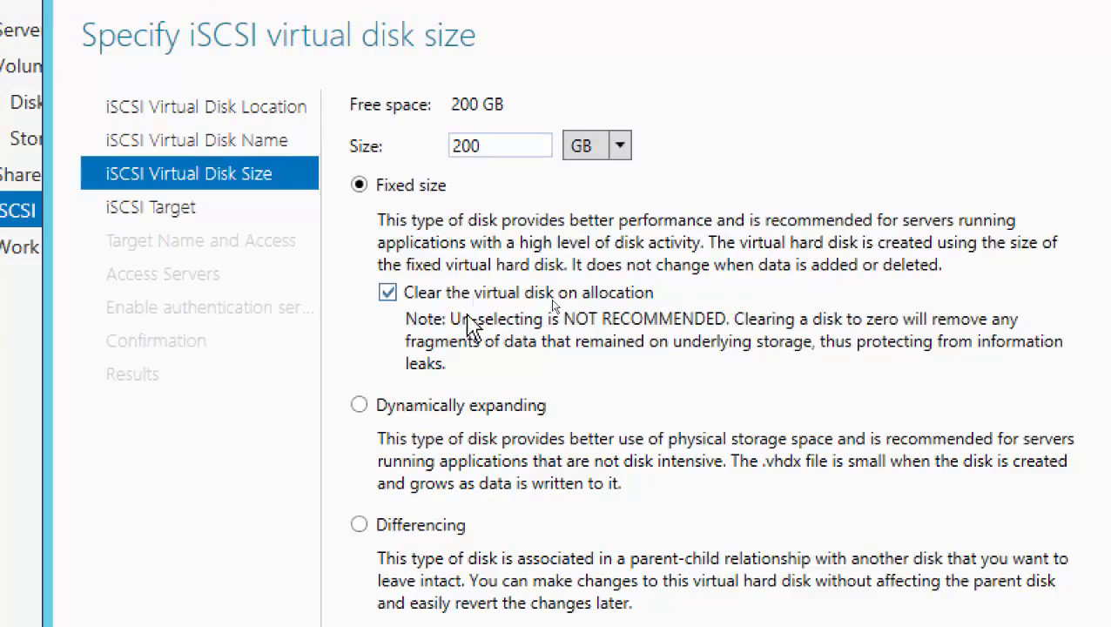
left_click(359, 406)
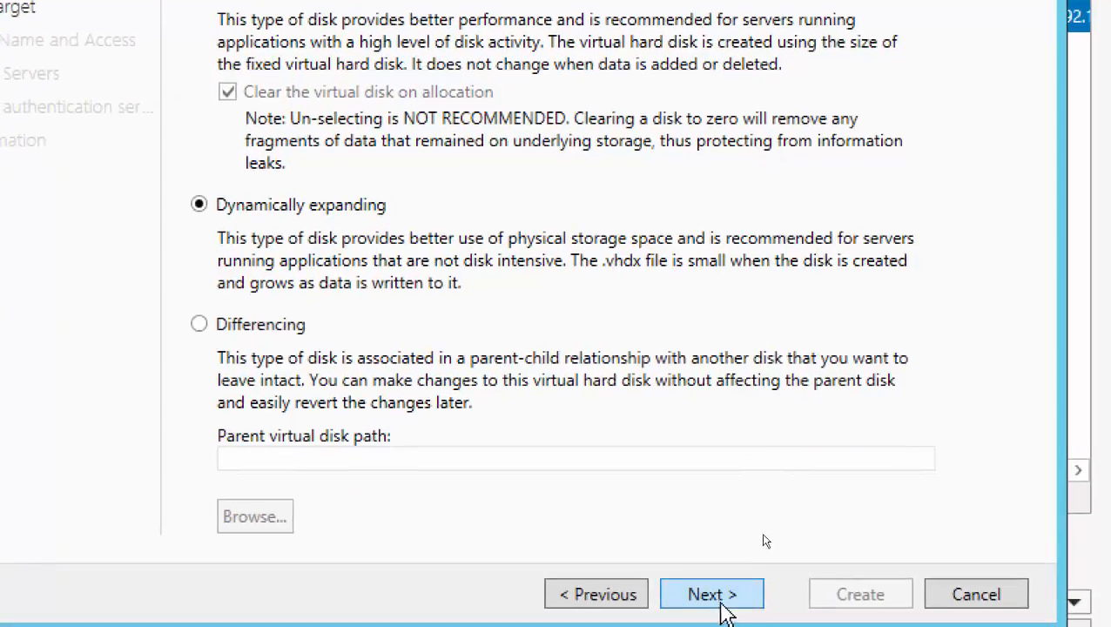
left_click(719, 607)
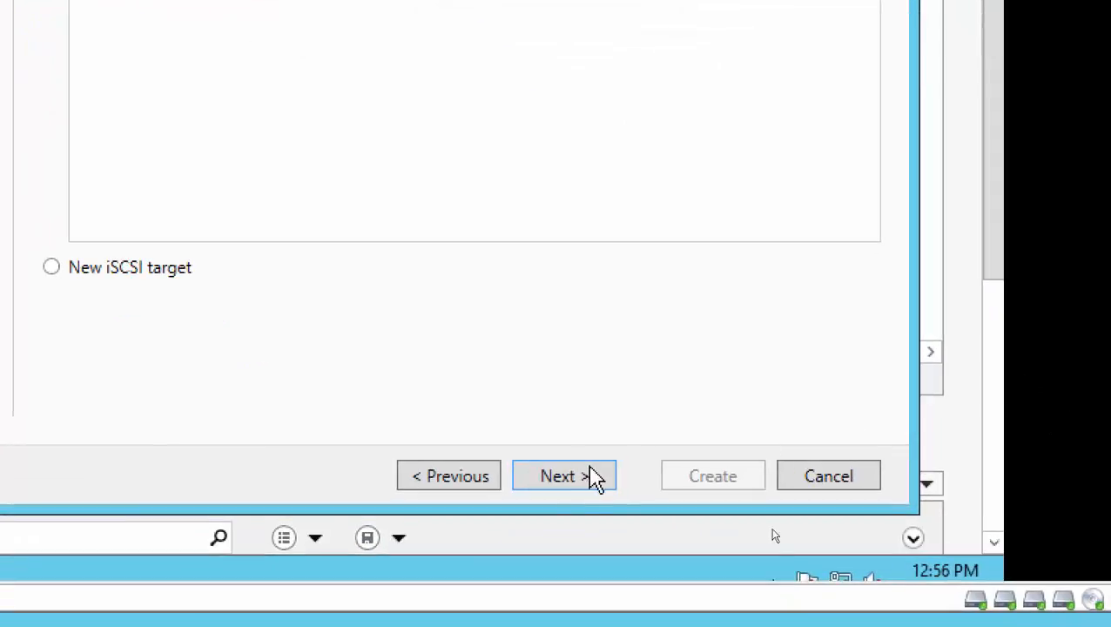
left_click(588, 480)
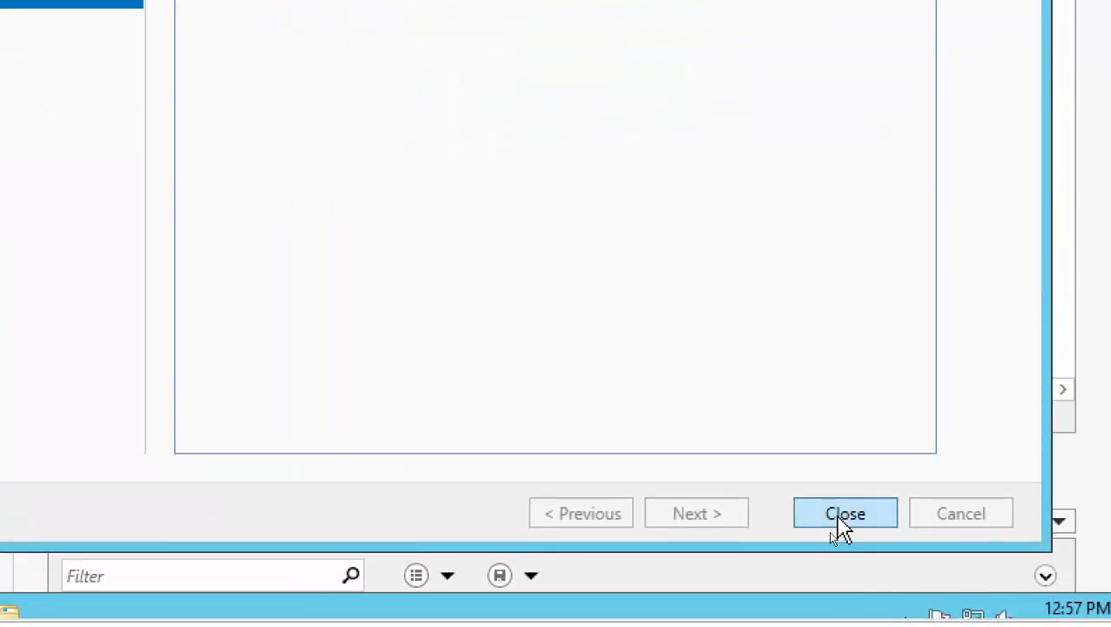
left_click(844, 514)
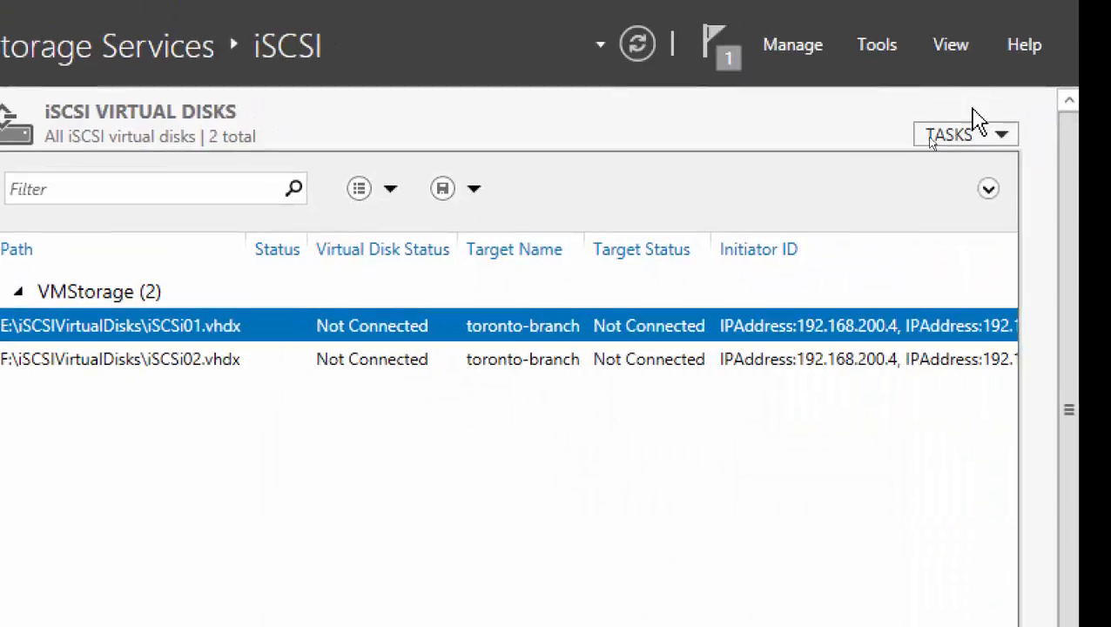
Start a third iSCSI virtual disk and choose volume G: of VMStorage as its storage location.
left_click(1000, 137)
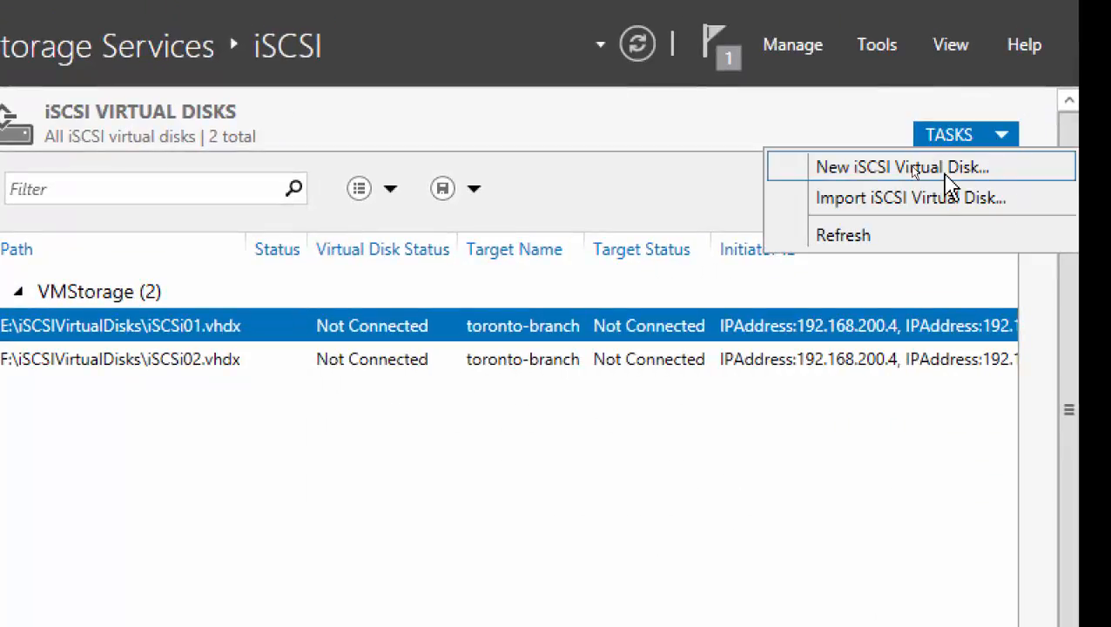
left_click(946, 174)
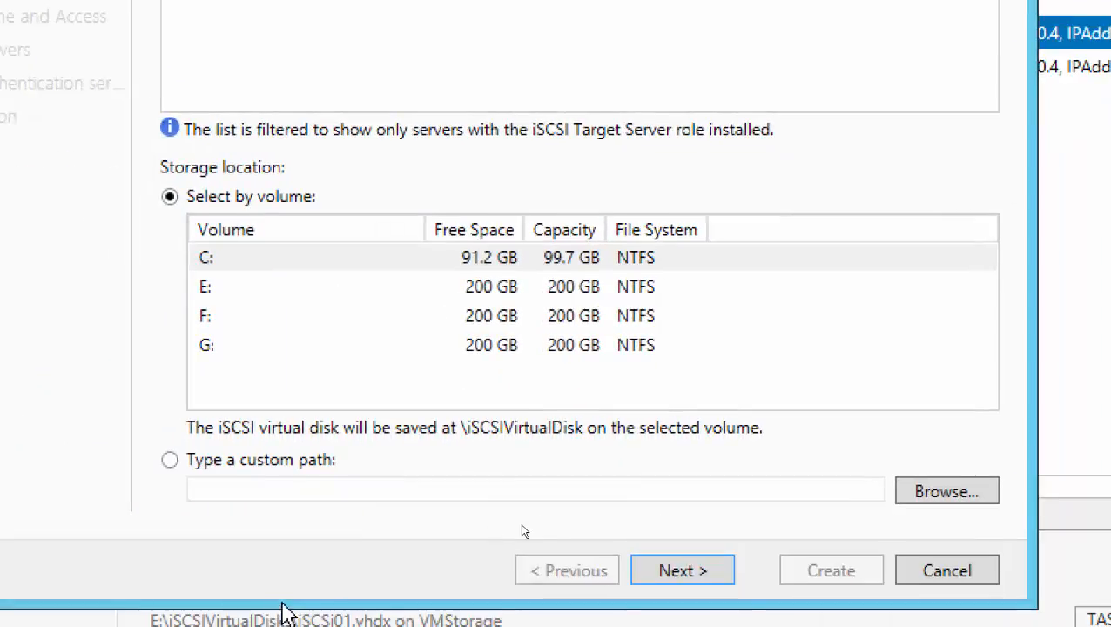
left_click(241, 347)
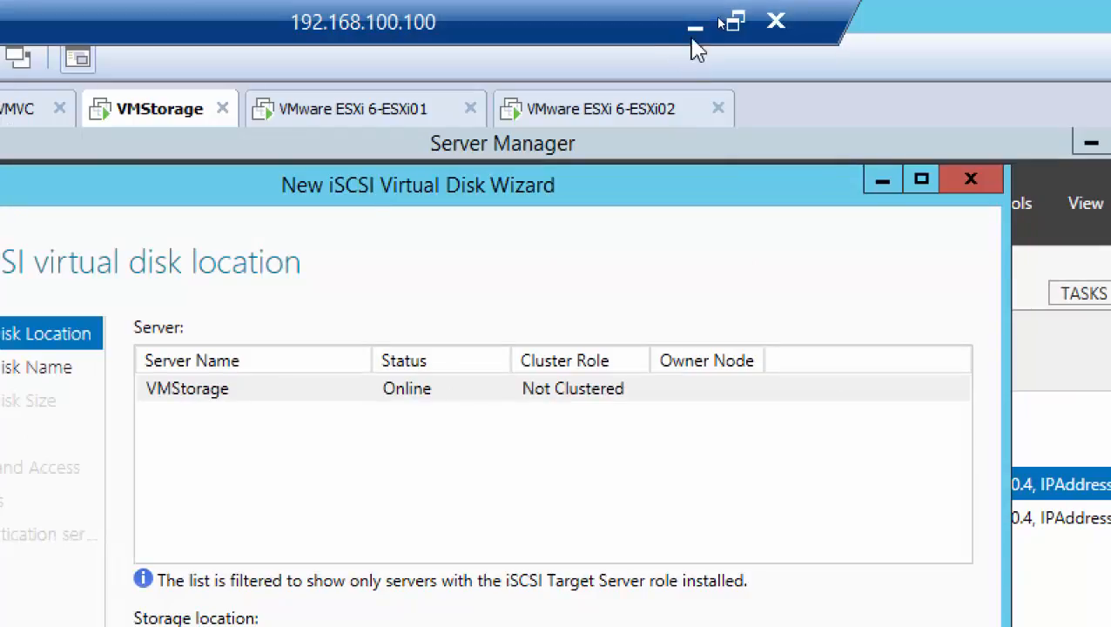
left_click(695, 26)
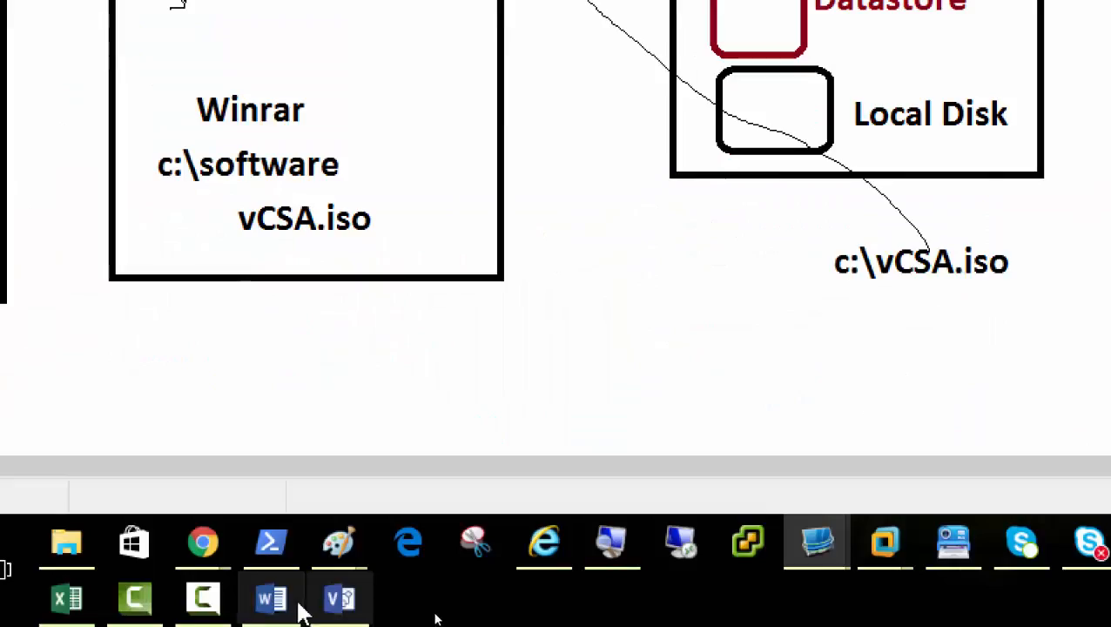
left_click(205, 604)
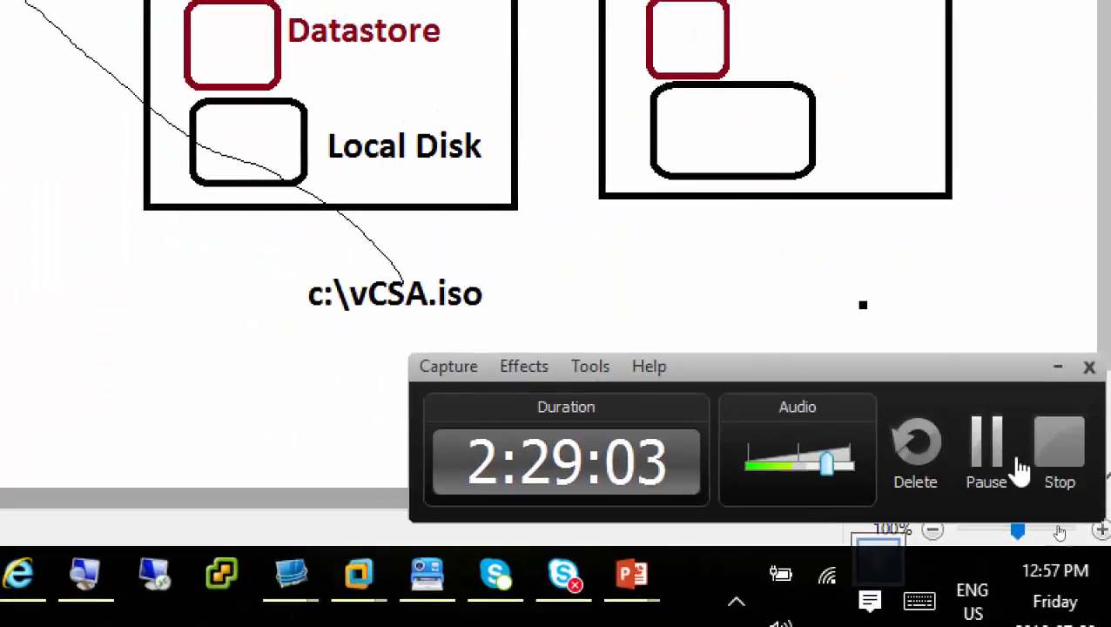
left_click(987, 454)
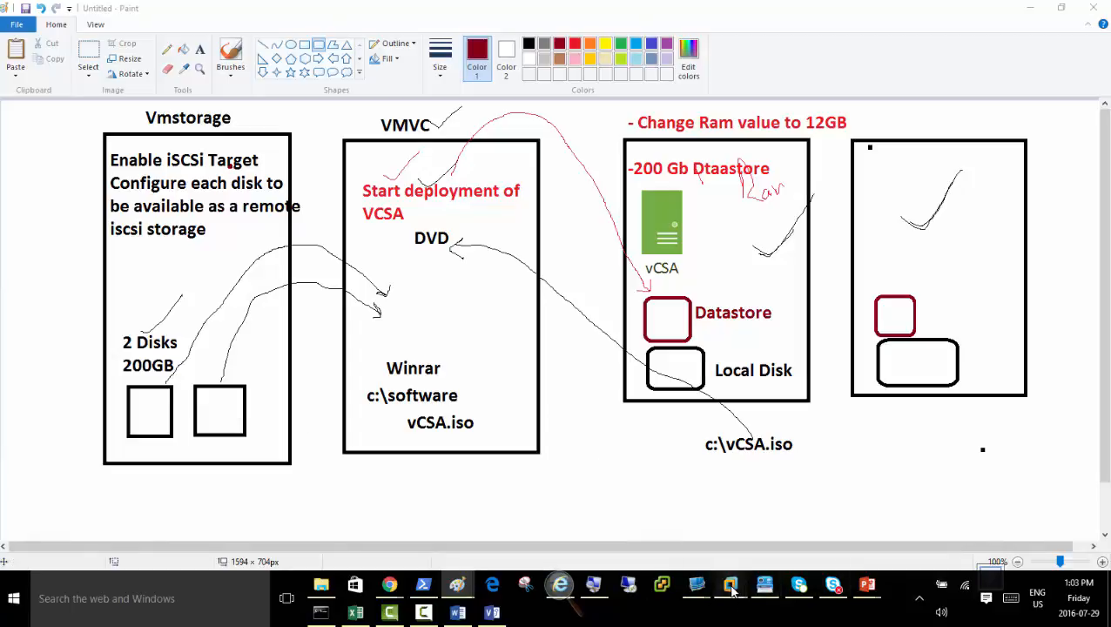
mouse_move(730, 582)
left_click(671, 514)
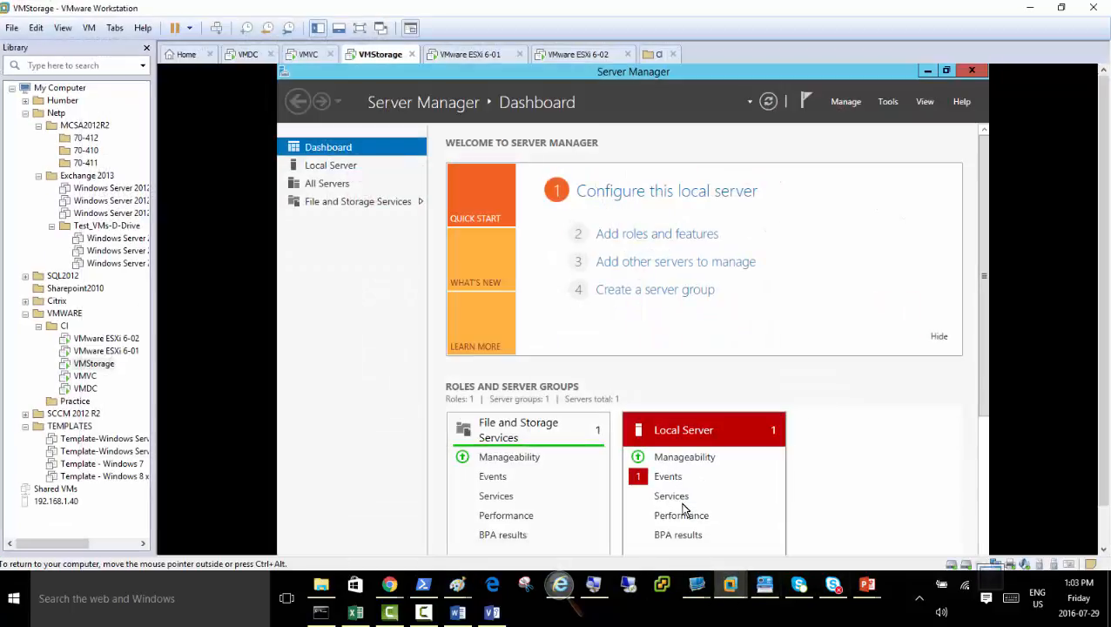
left_click(730, 583)
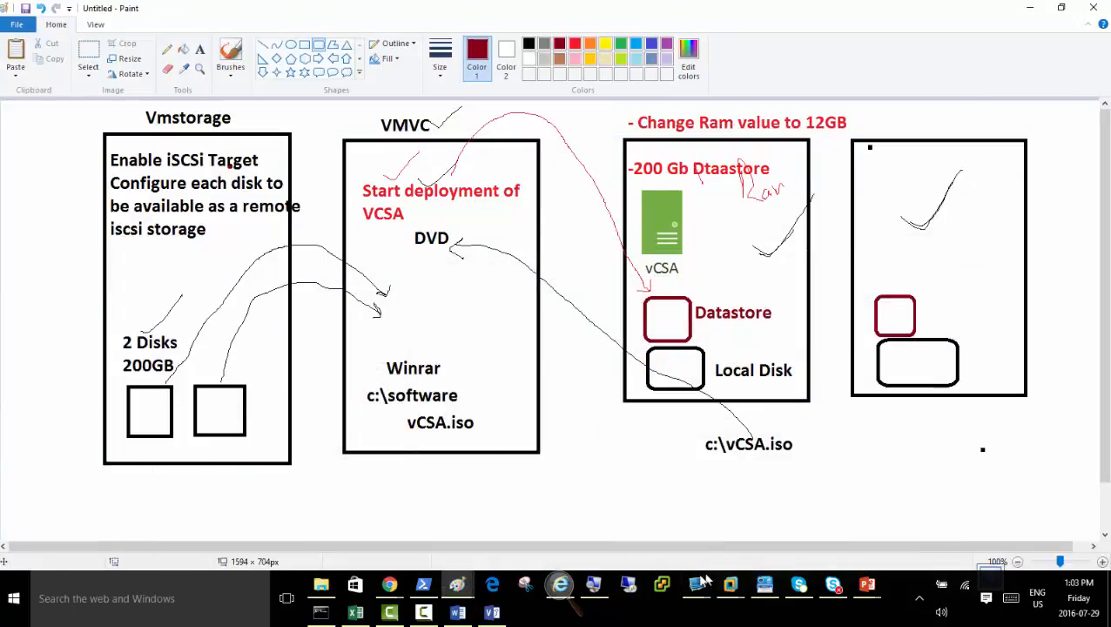
mouse_move(707, 590)
left_click(752, 545)
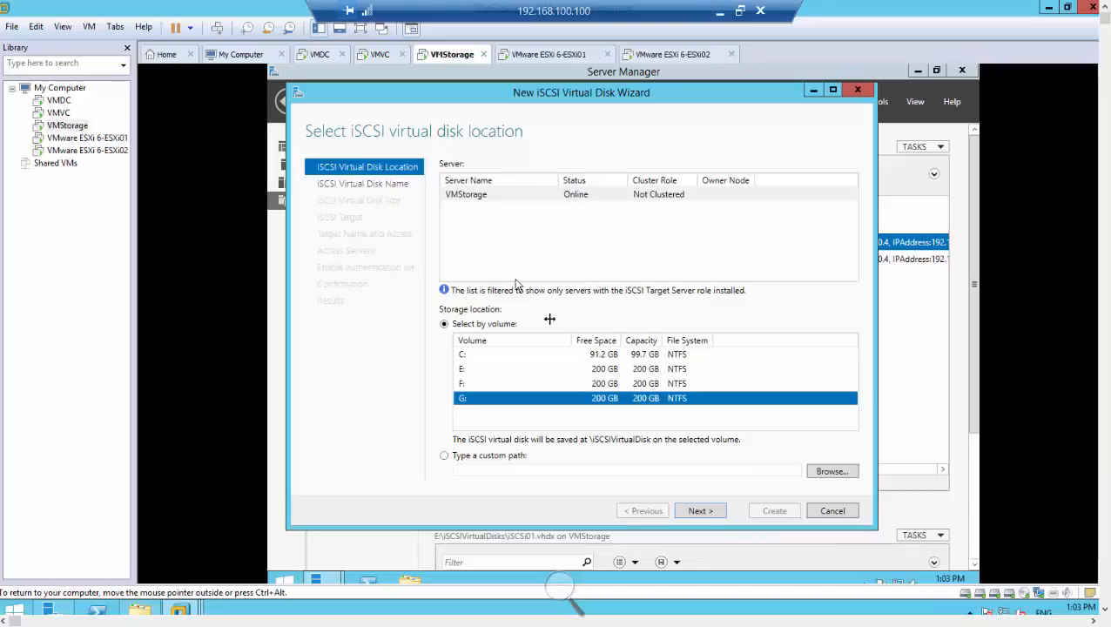
Check the vCenter Server Appliance deployment on the VMVC machine and magnify the display.
left_click(380, 55)
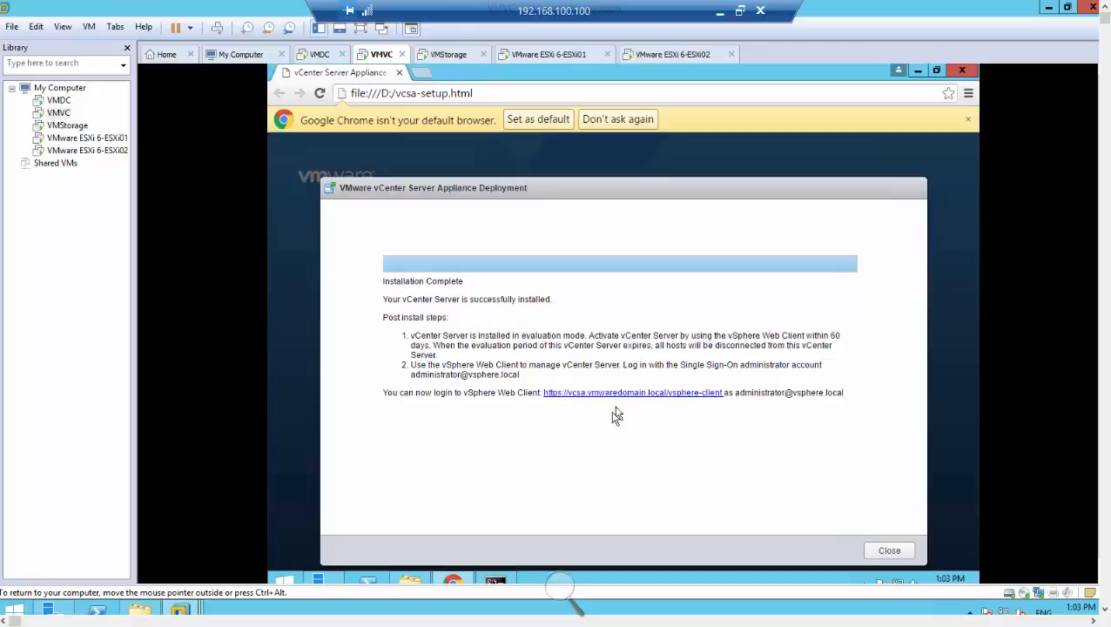
left_click(563, 591)
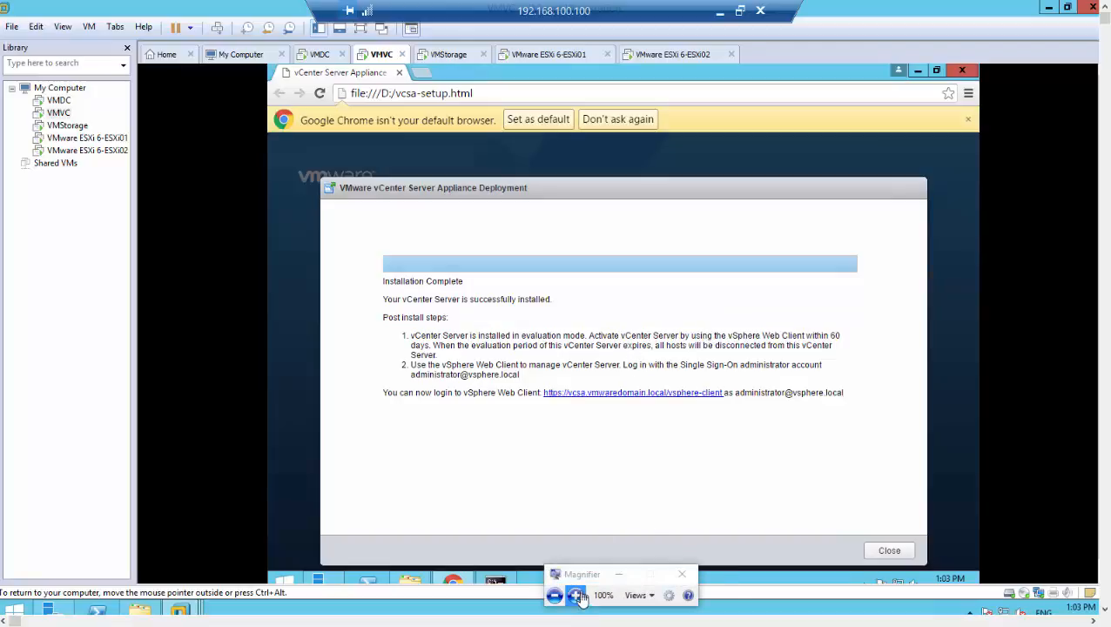
left_click(577, 596)
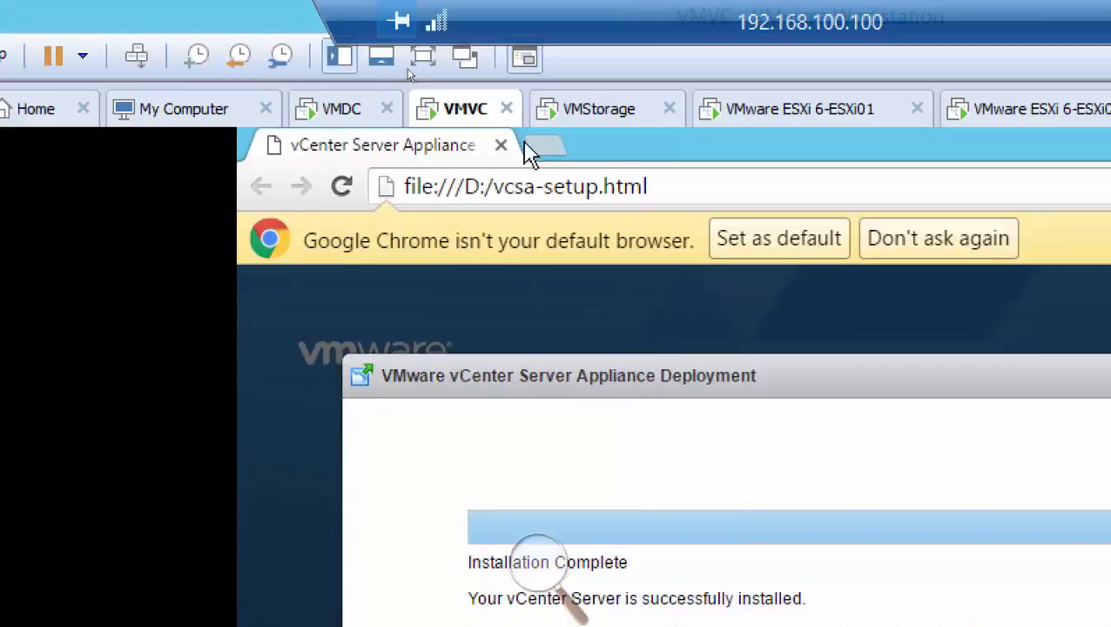
Return to the VMStorage wizard, keep volume G: as the storage location and name the virtual disk iSCSi03.
left_click(588, 118)
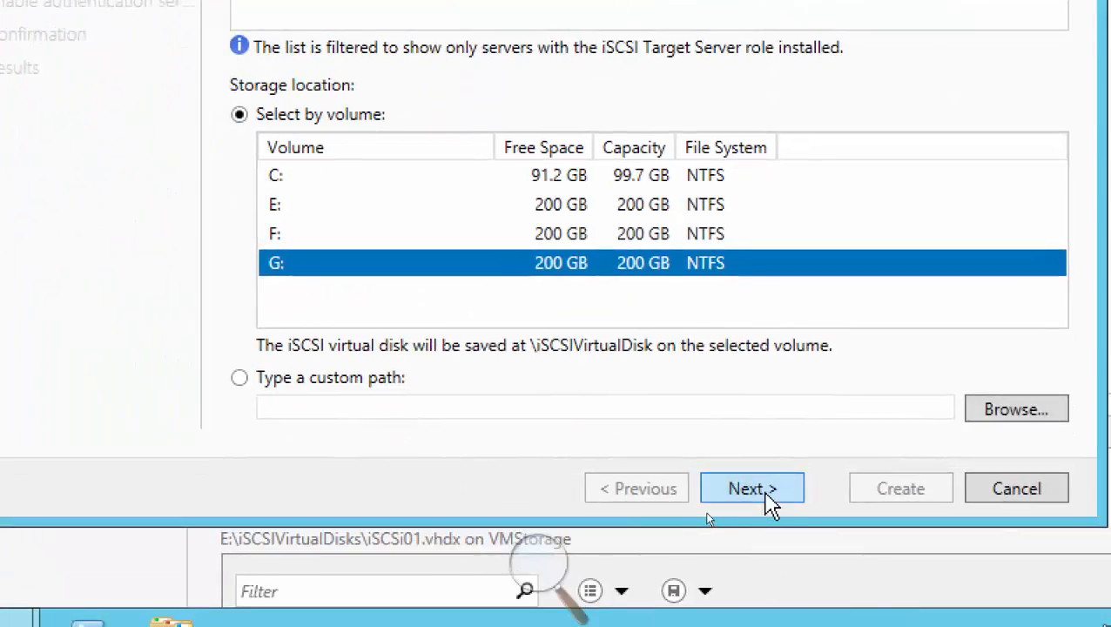
left_click(773, 499)
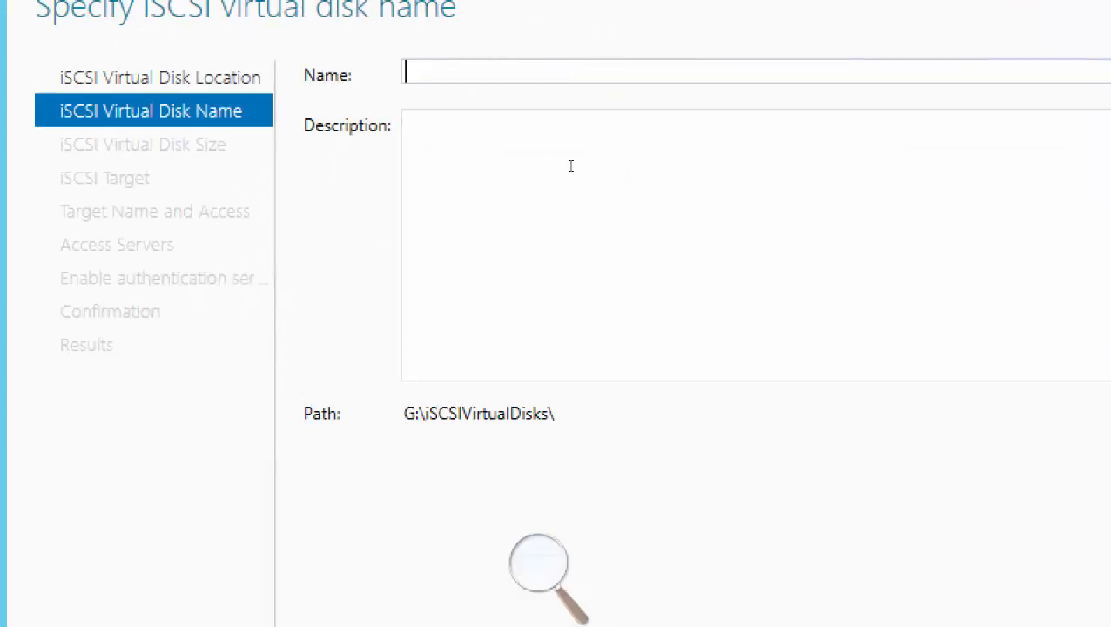
type("iSCSi0")
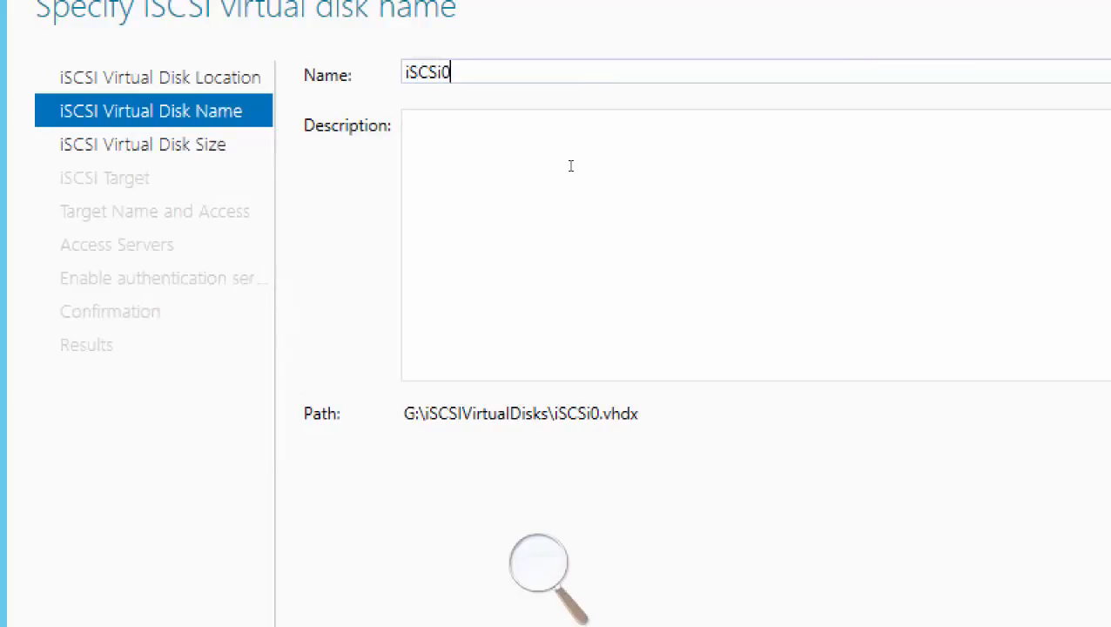
type("3")
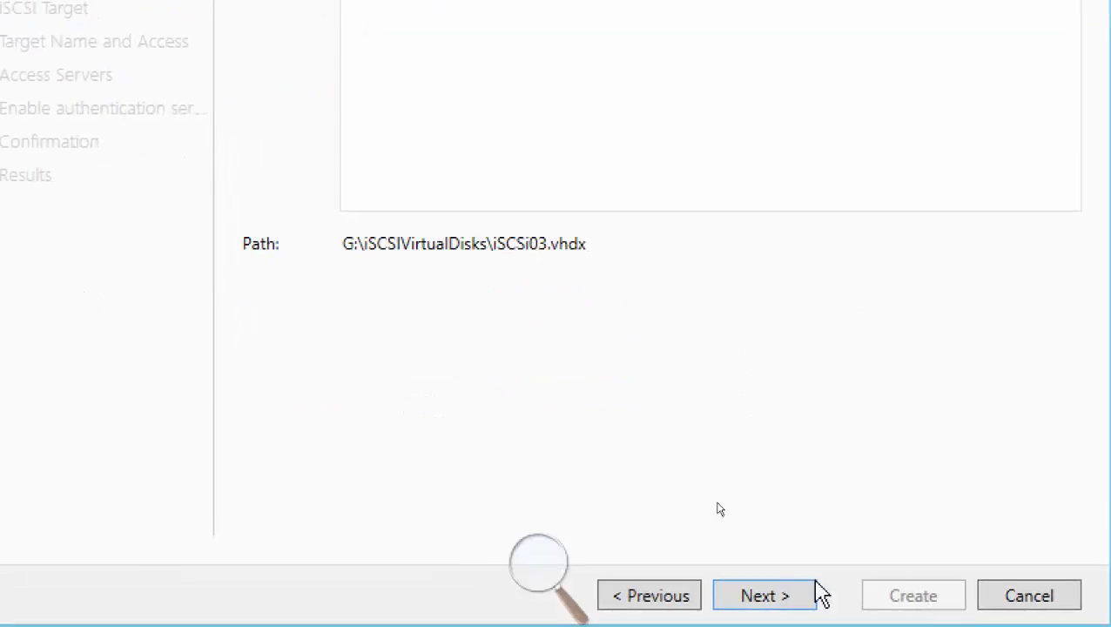
left_click(788, 592)
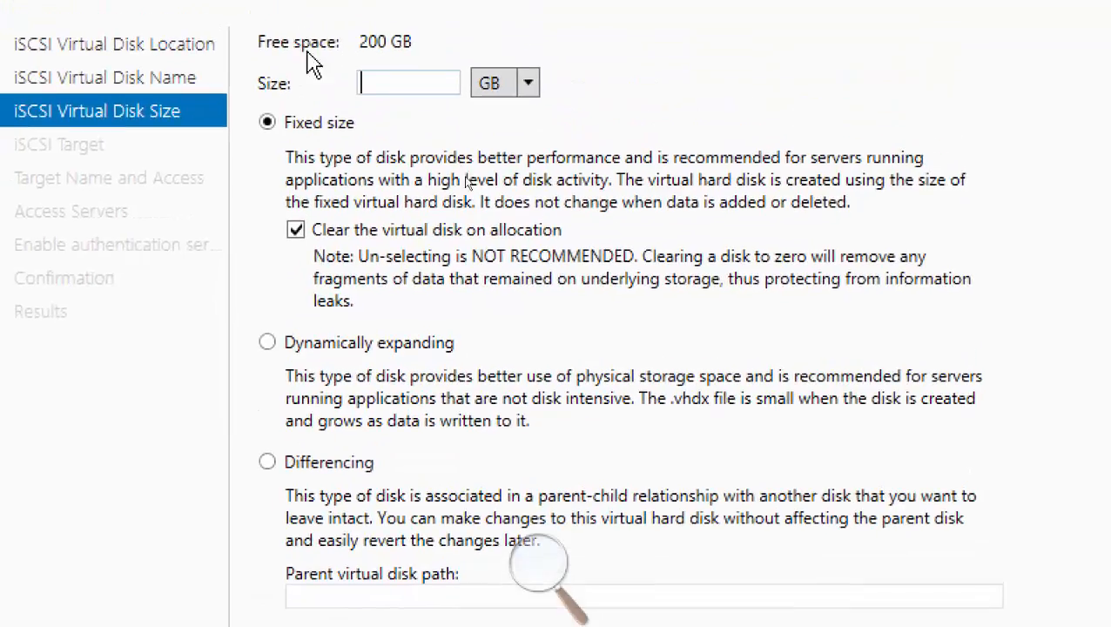
Create iSCSi03 as a 200 GB dynamically expanding disk assigned to the existing toronto-branch target.
type("200")
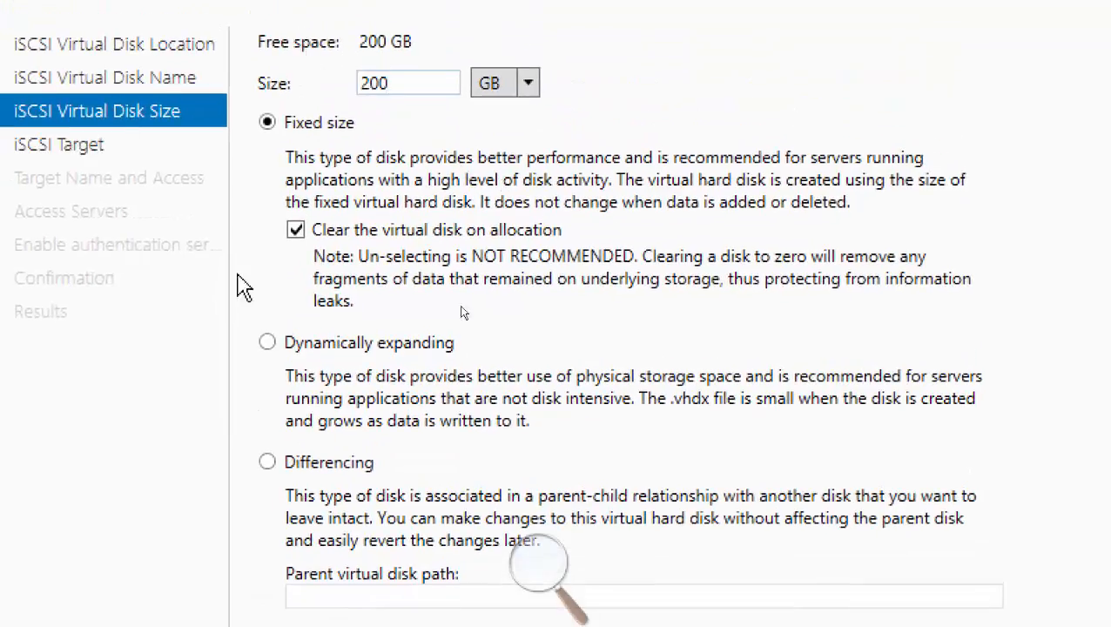
left_click(267, 343)
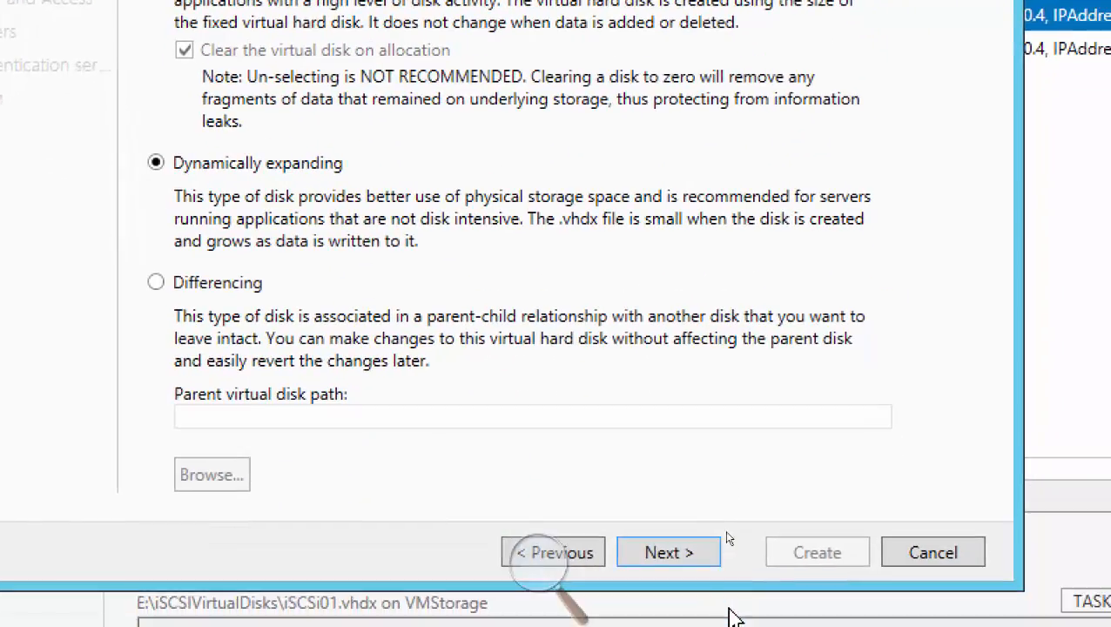
left_click(798, 626)
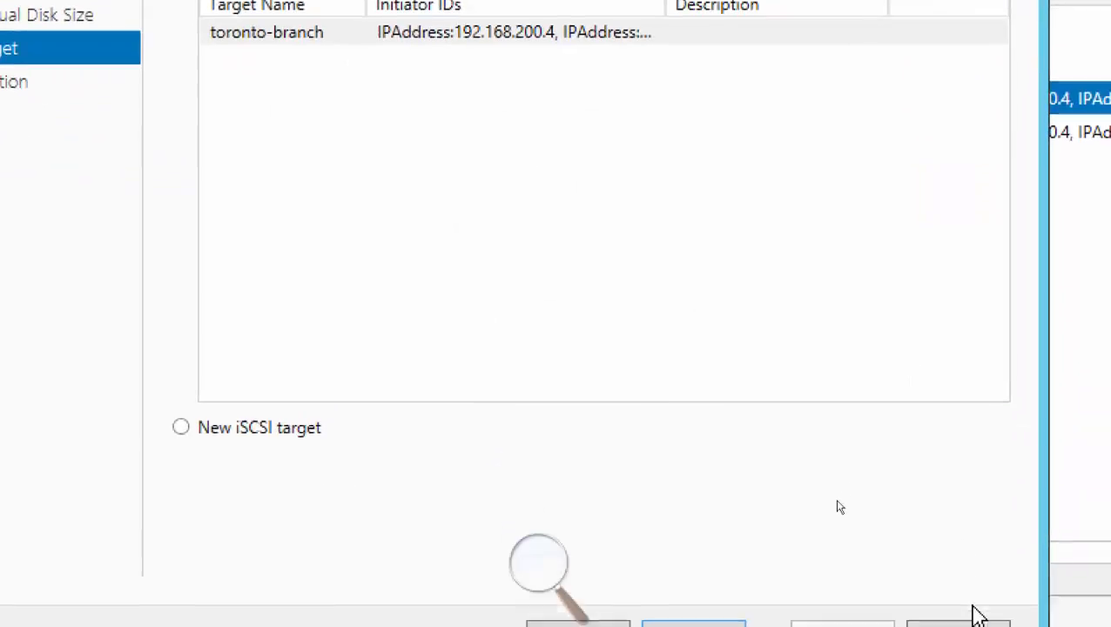
left_click(813, 594)
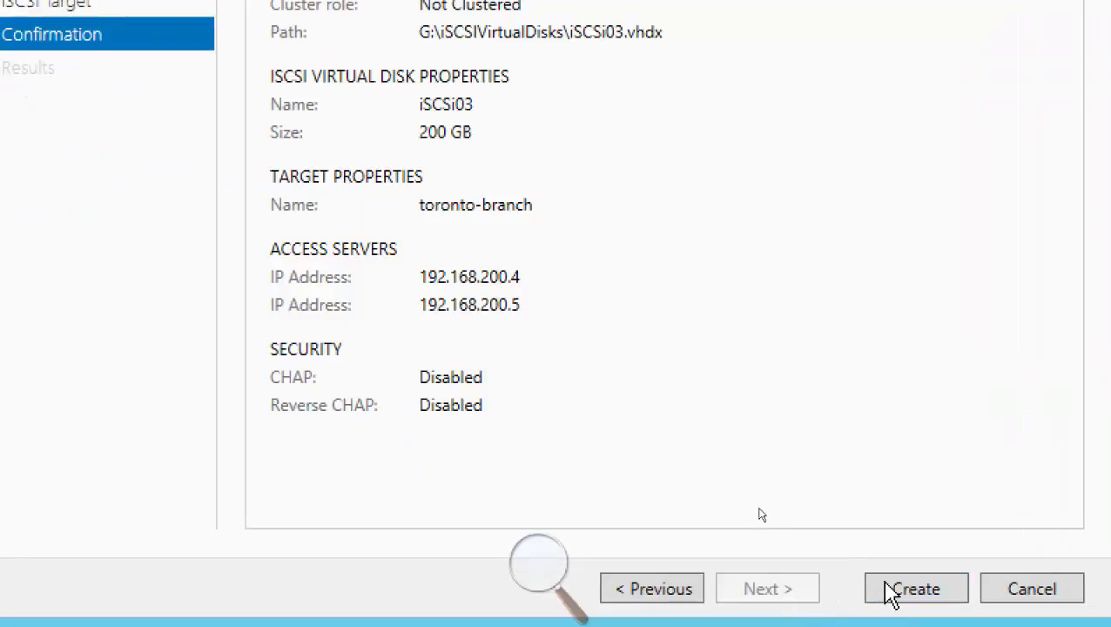
left_click(886, 590)
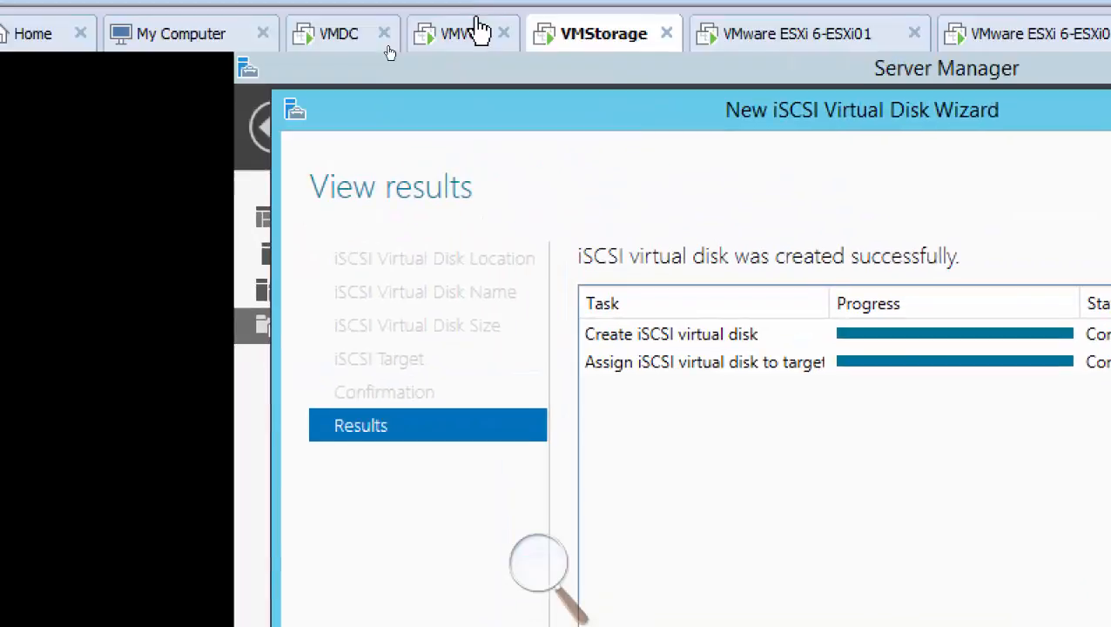
Review the vCenter Server post-install notes on VMVC, covering license activation, the Single Sign-On administrator account and the vSphere Web Client address.
left_click(470, 63)
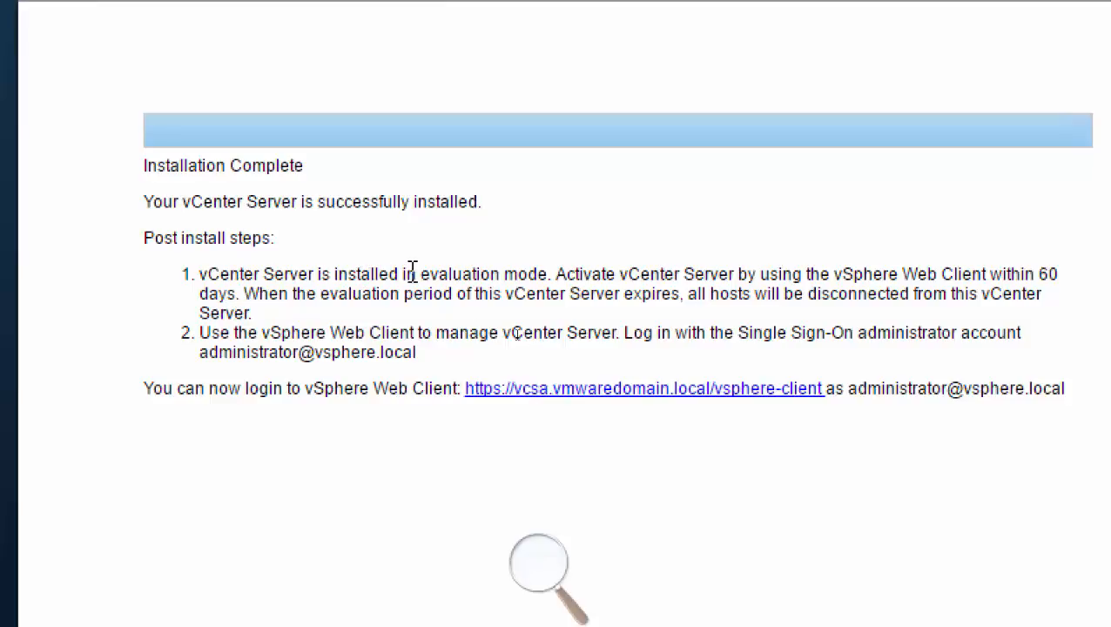
left_click_drag(424, 275, 242, 298)
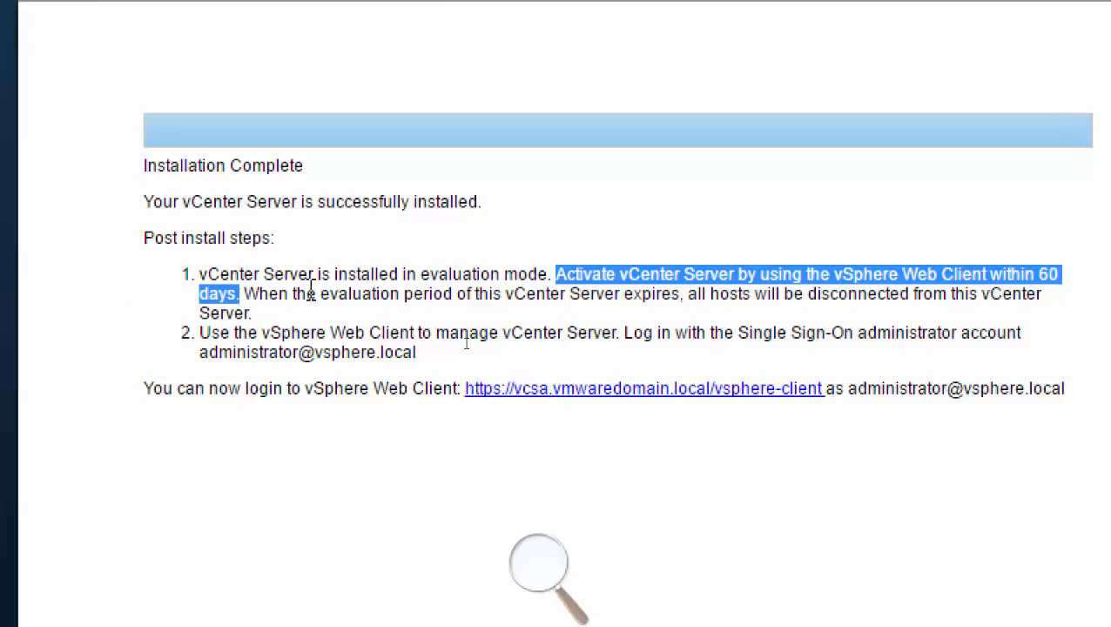
left_click(311, 289)
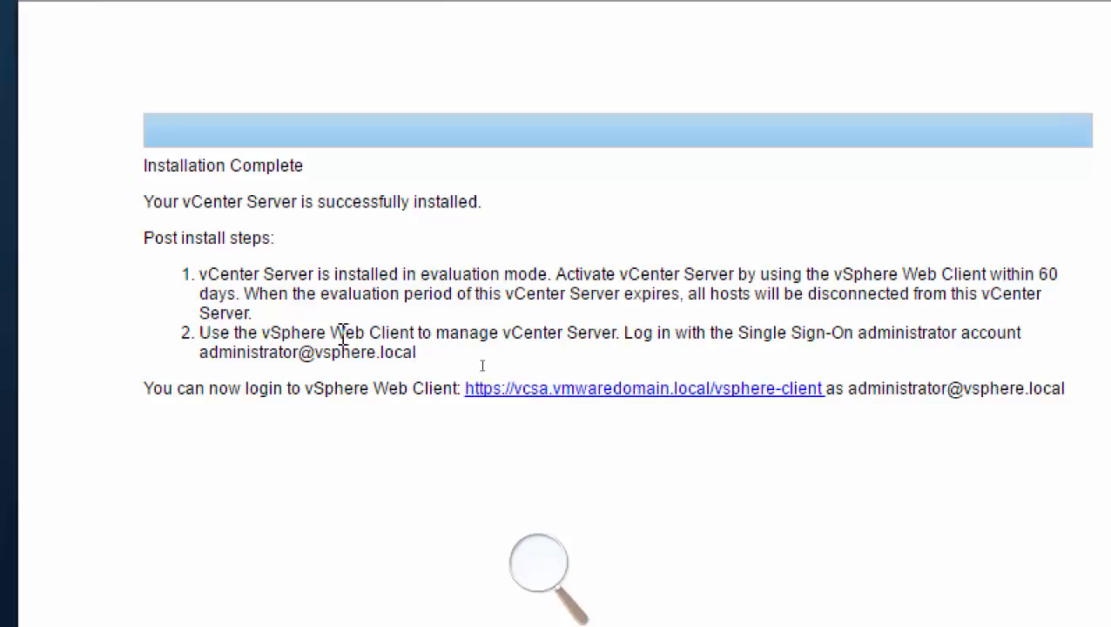
left_click_drag(346, 333, 438, 333)
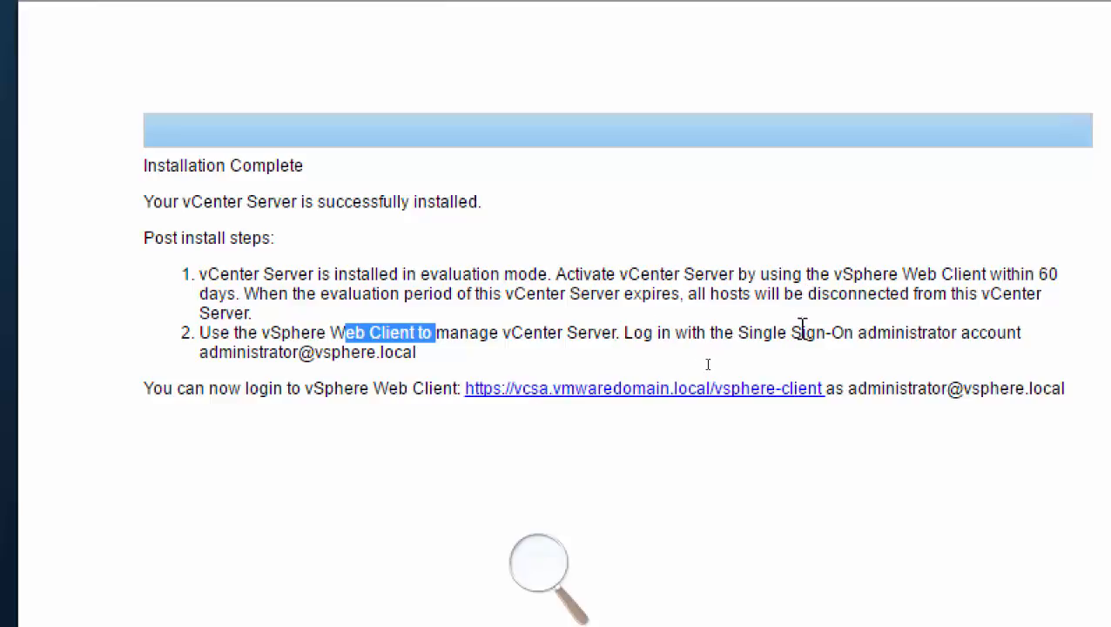
left_click_drag(738, 333, 1017, 333)
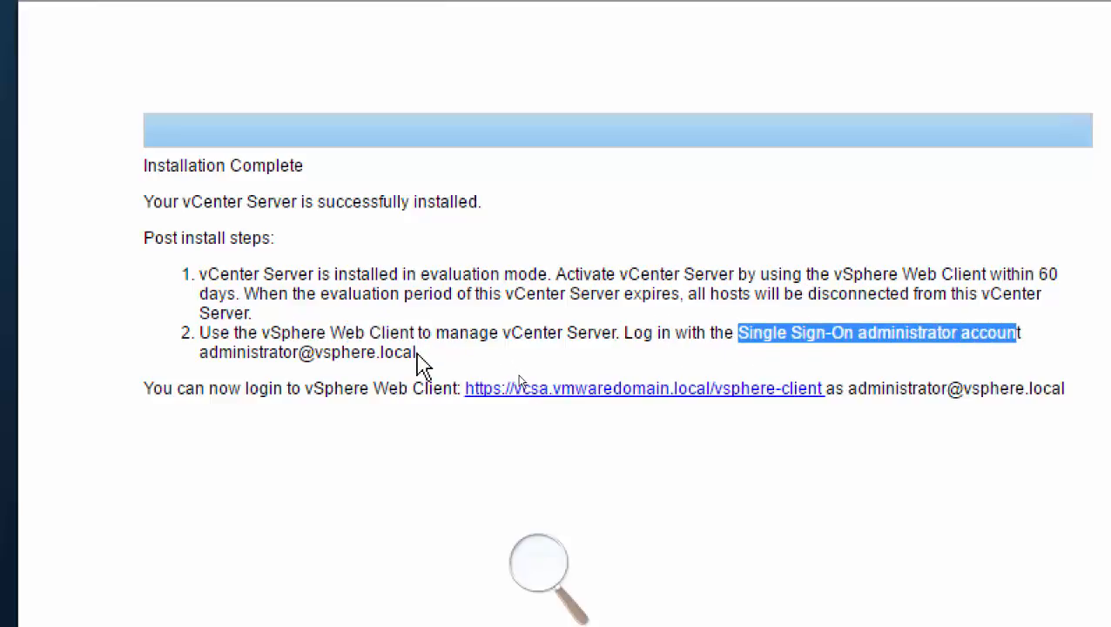
left_click_drag(416, 352, 195, 353)
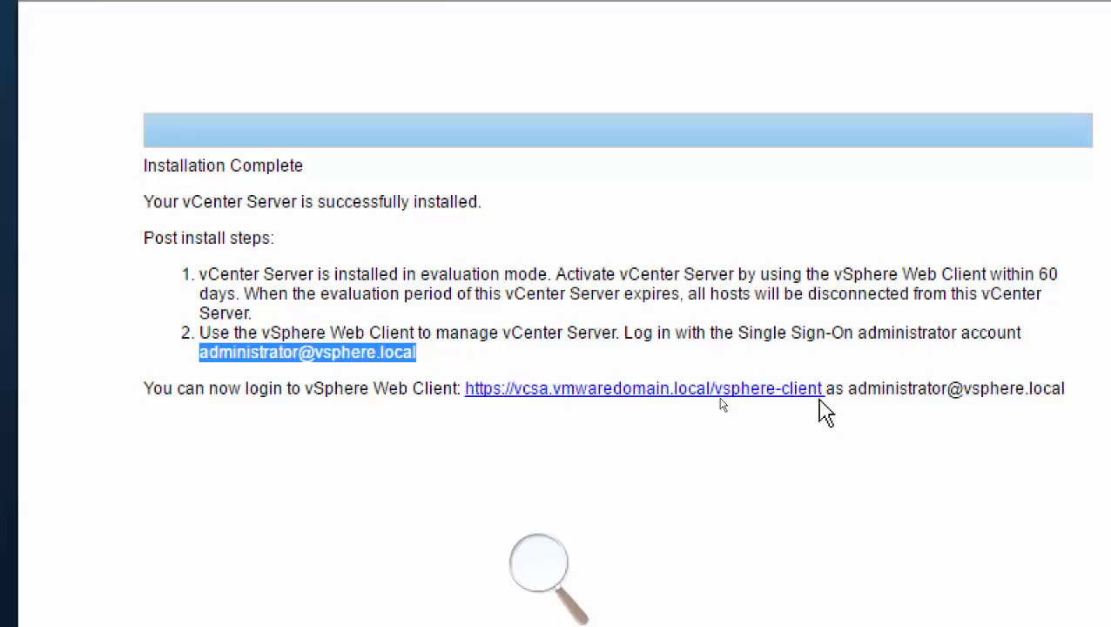
left_click_drag(825, 389, 465, 389)
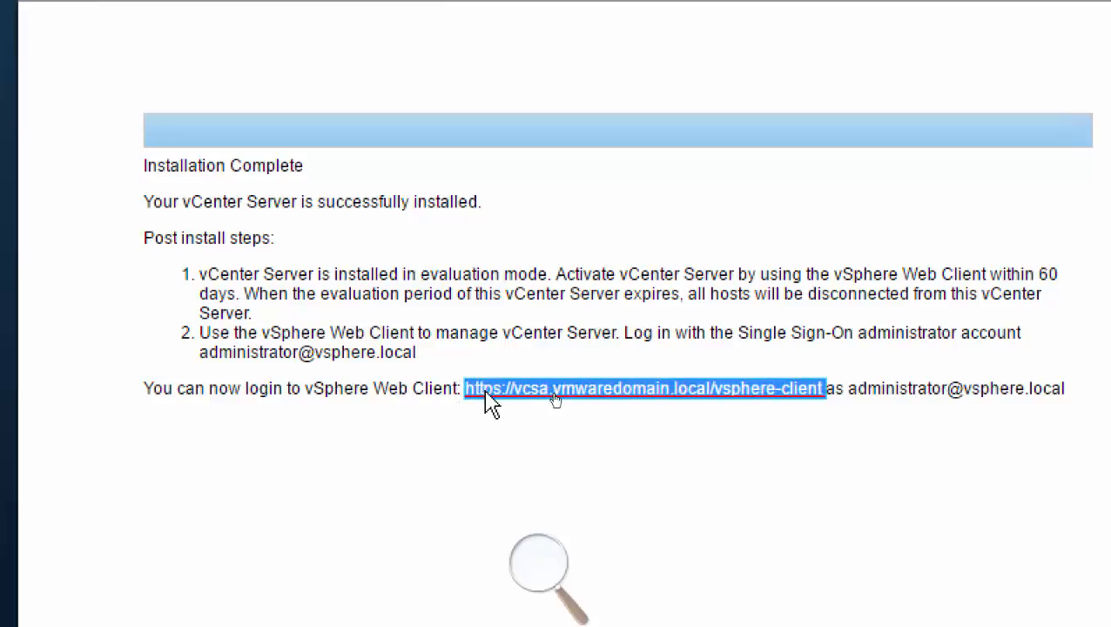
right_click(480, 393)
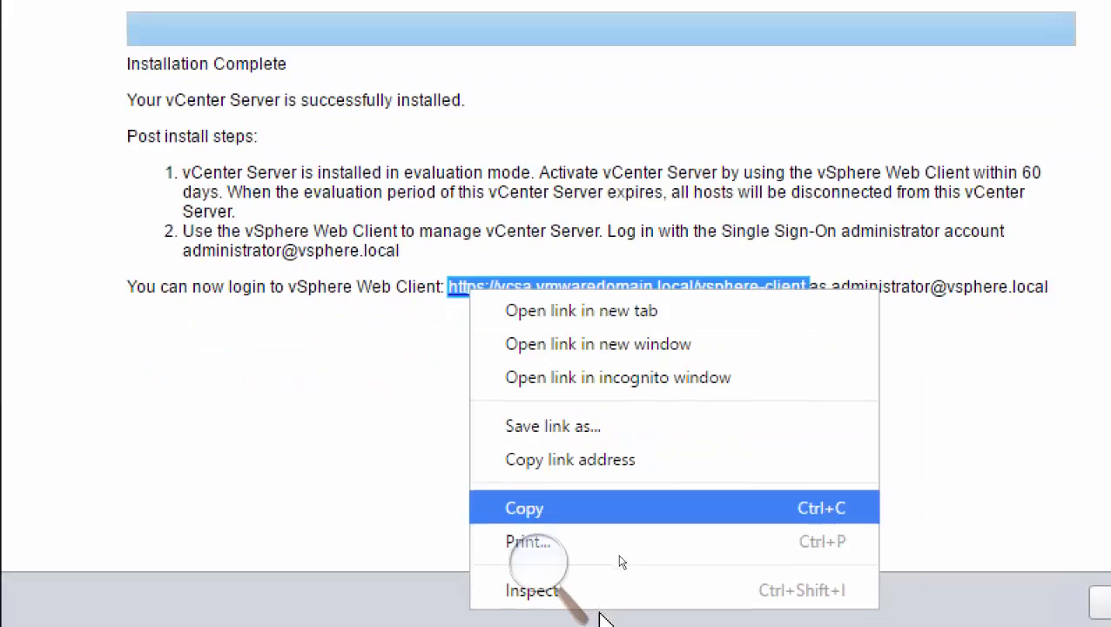
left_click(592, 609)
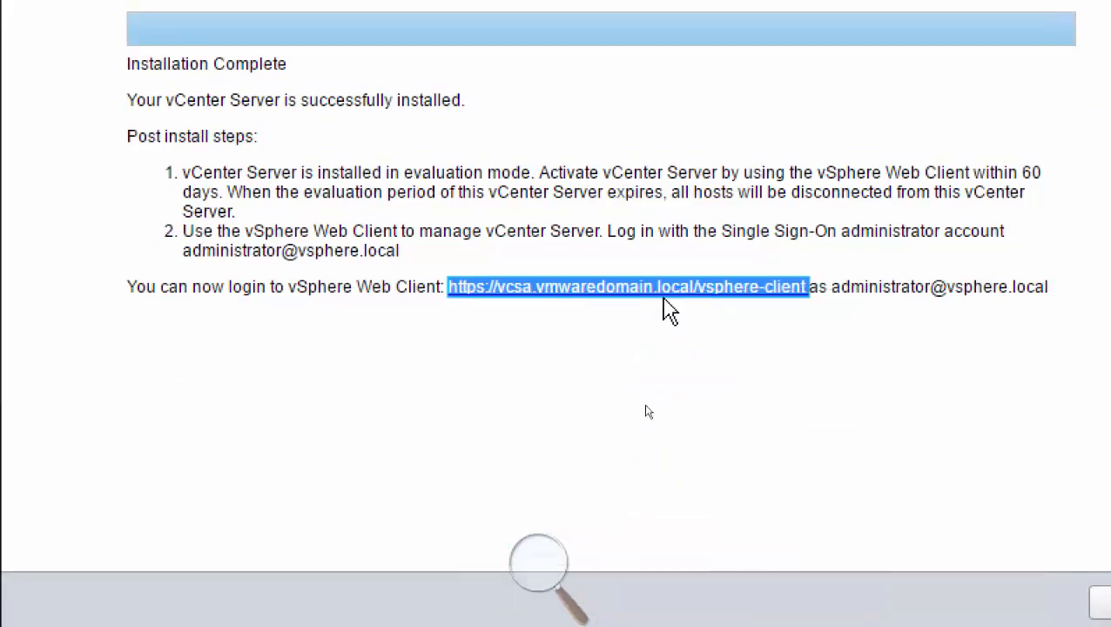
left_click(640, 347)
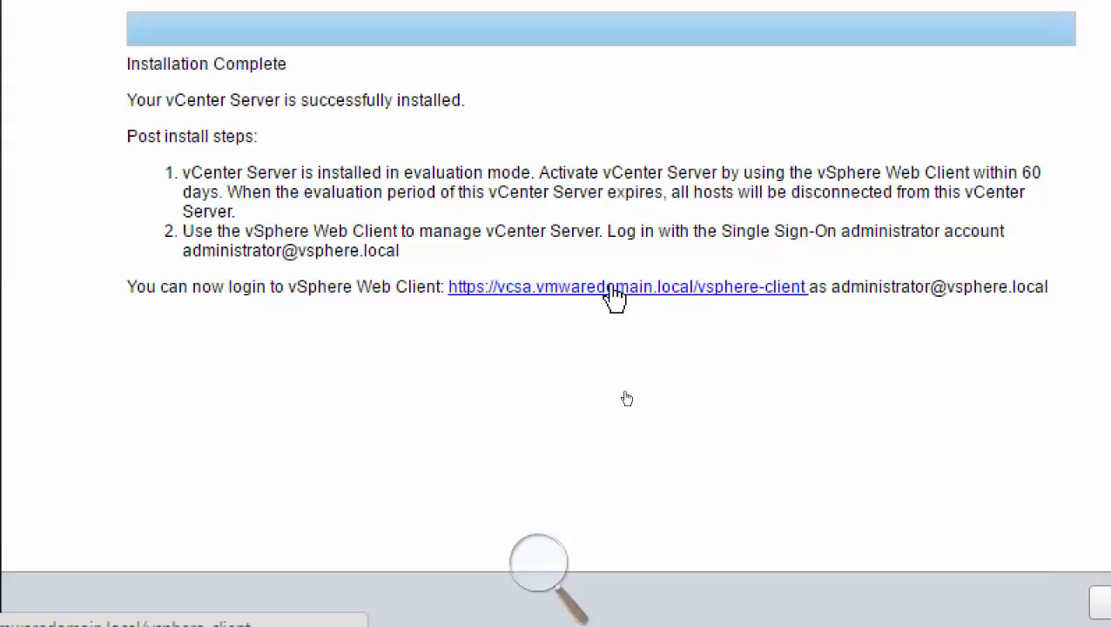
Open the vSphere Web Client link, proceed past the certificate warning for vcsa.vmwaredomain.local and allow the VMware Client Integration Plug-in to launch.
left_click(615, 296)
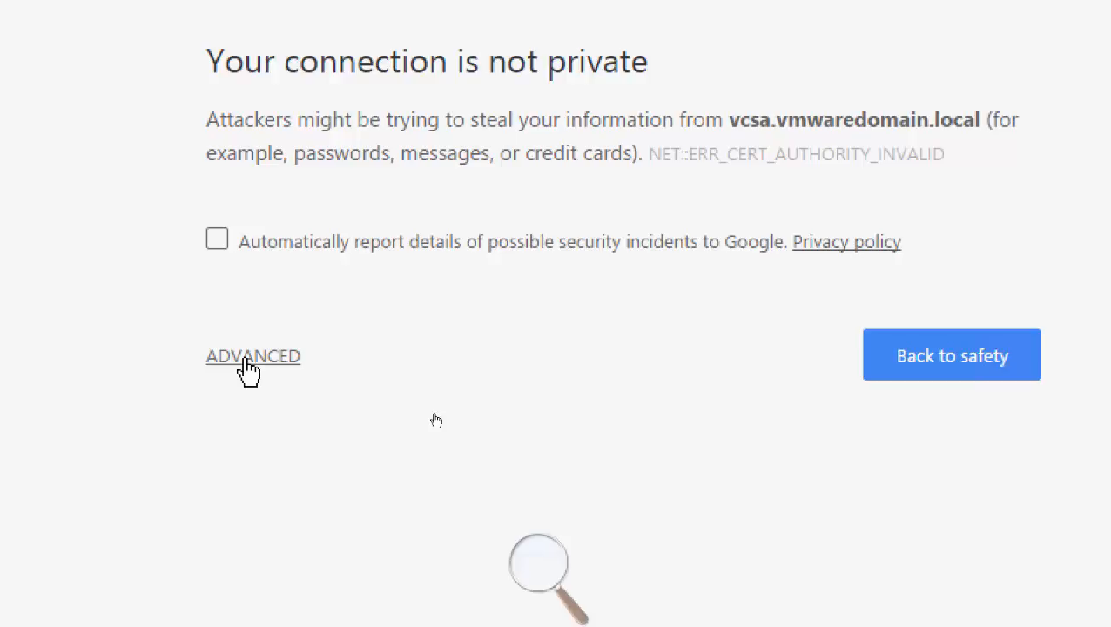
left_click(240, 364)
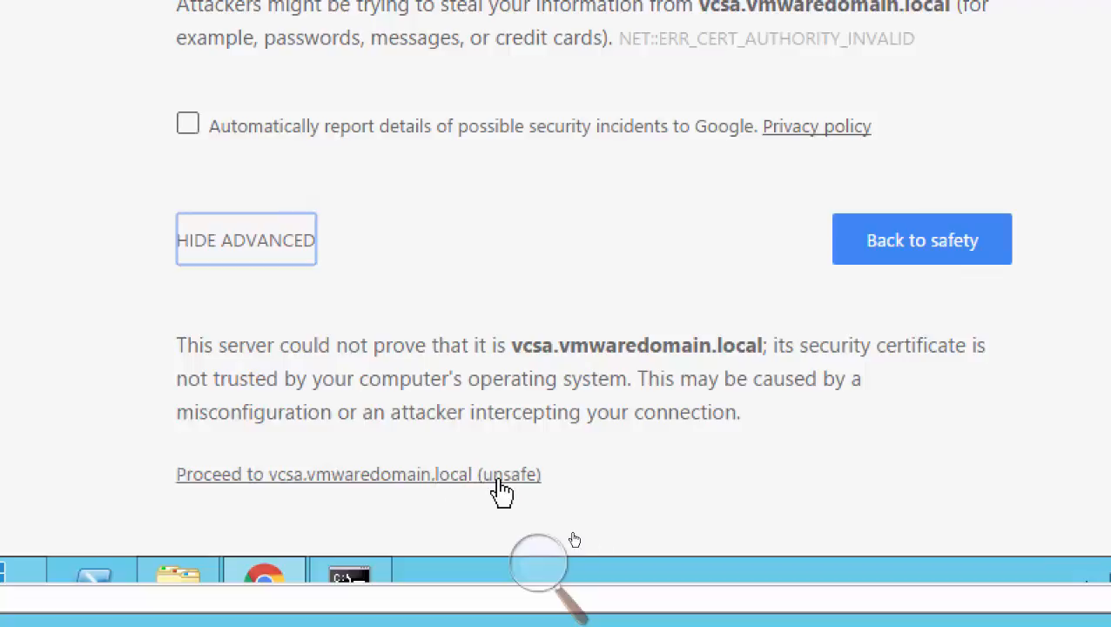
left_click(430, 476)
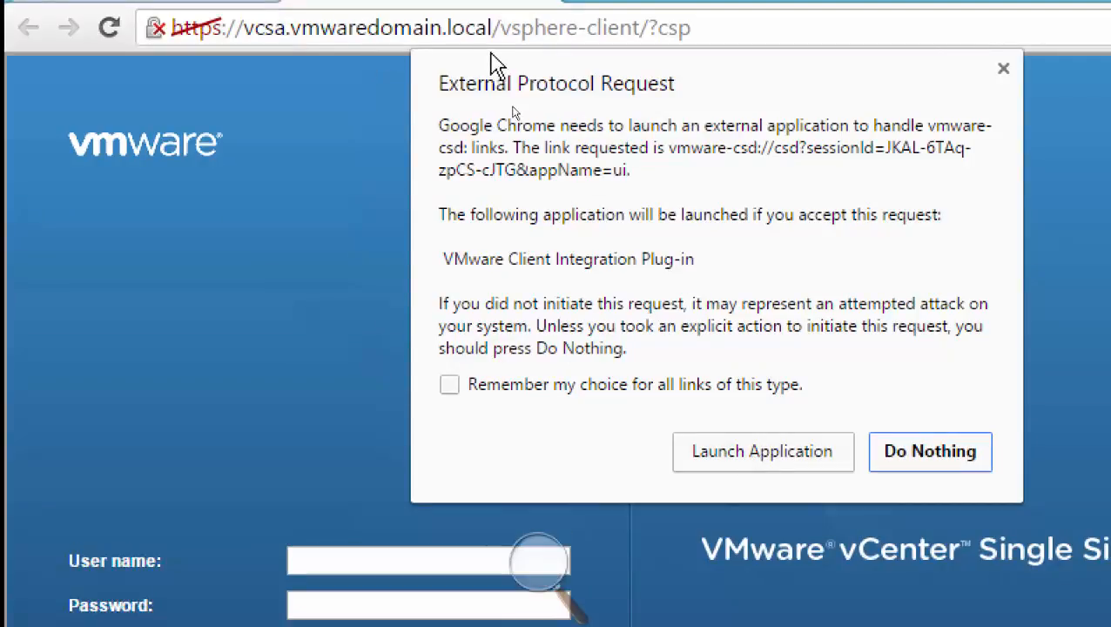
left_click(746, 460)
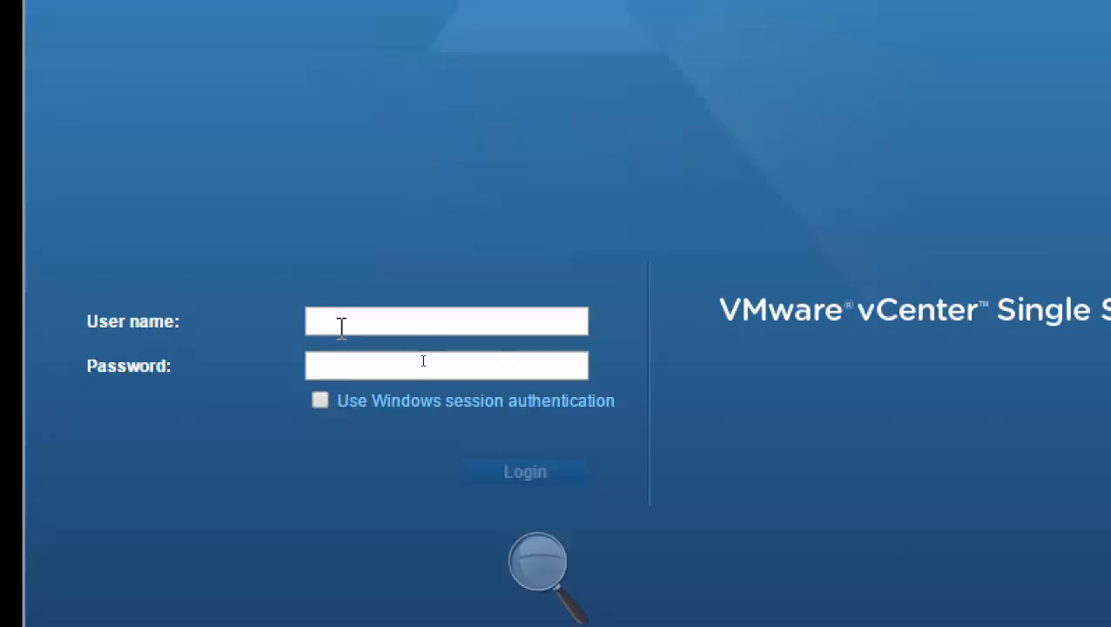
Enter the Single Sign-On administrator's user name for the vsphere.local domain on the vSphere Web Client login page.
left_click(332, 320)
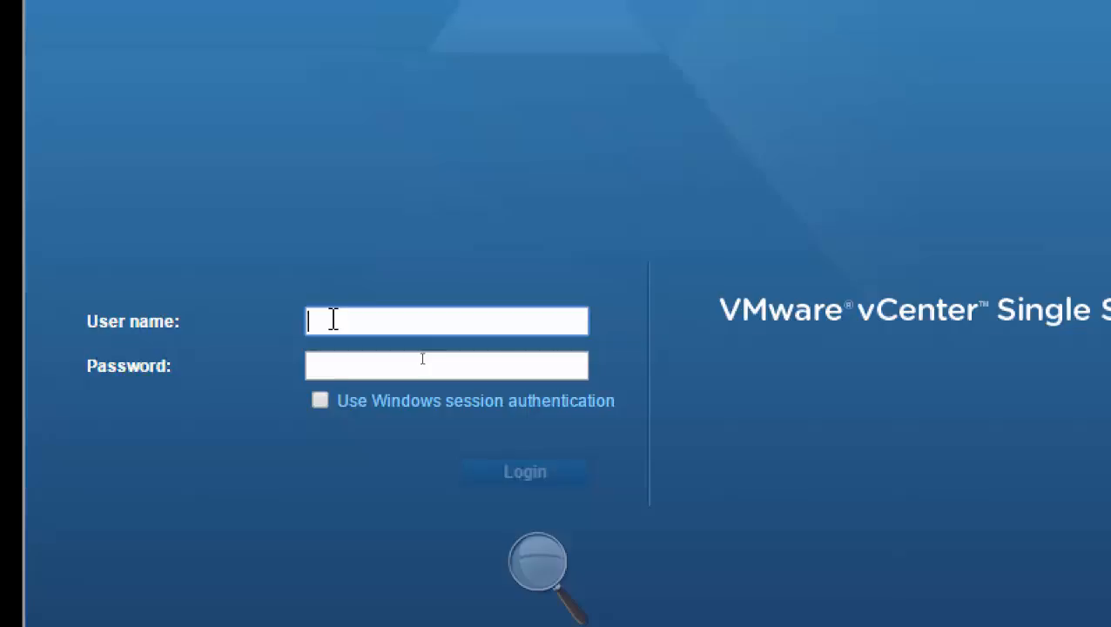
type("admini")
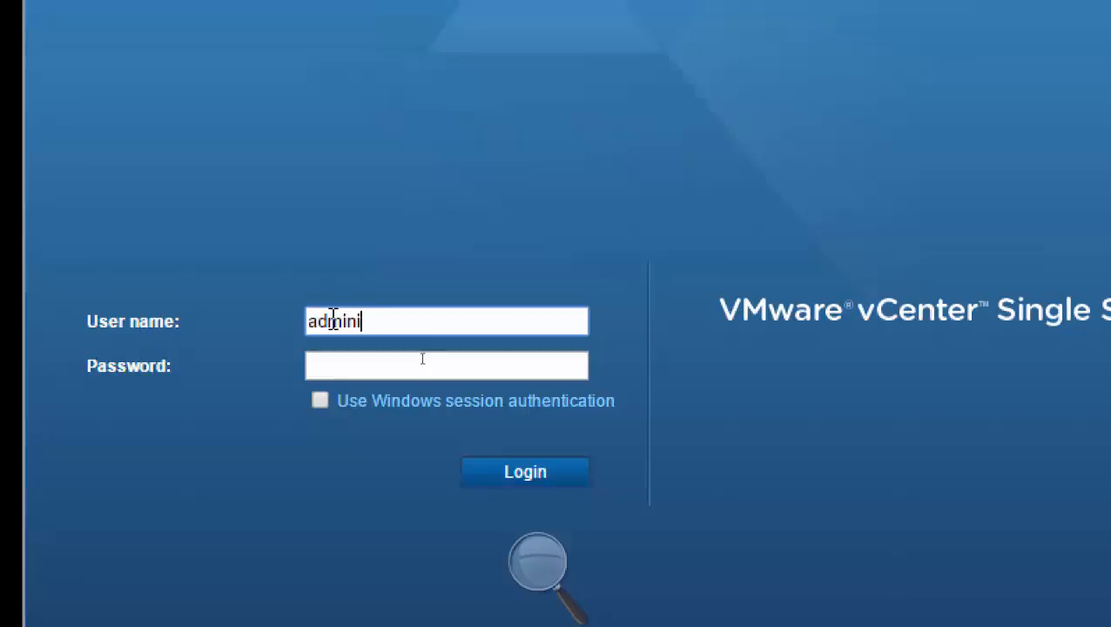
type("strator@")
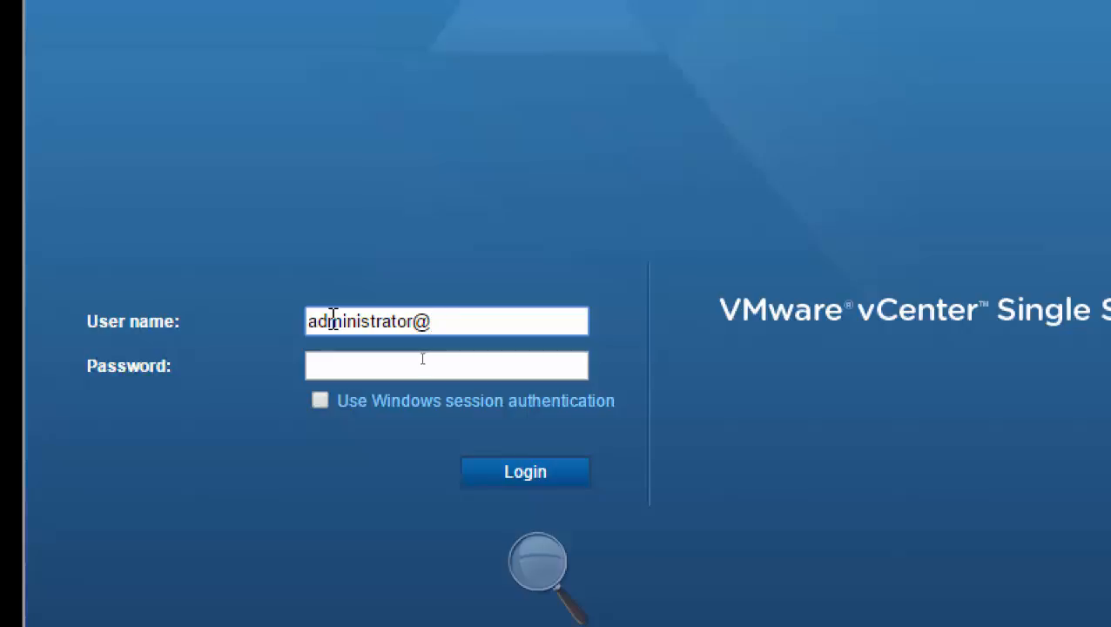
type("vsphere.local")
key("Tab")
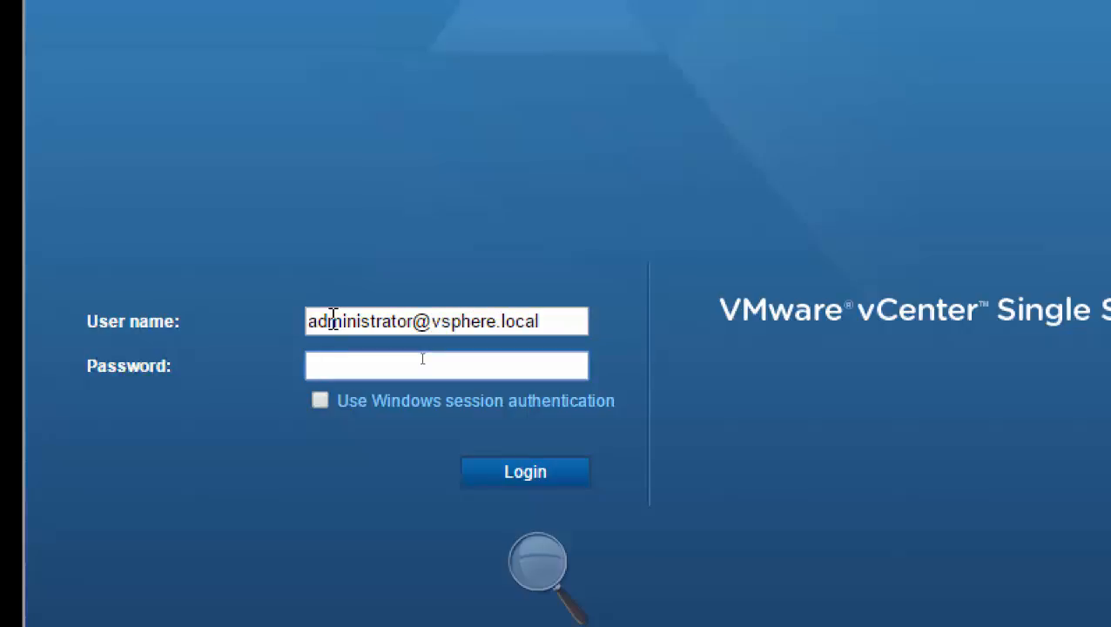
Enter the Single Sign-On administrator's password, log in to the vSphere Web Client and allow the Client Integration Plug-in to launch.
type("*********")
key("BackSpace")
key("BackSpace")
key("BackSpace")
key("BackSpace")
key("BackSpace")
key("BackSpace")
key("BackSpace")
key("BackSpace")
key("BackSpace")
type("••••••••••••")
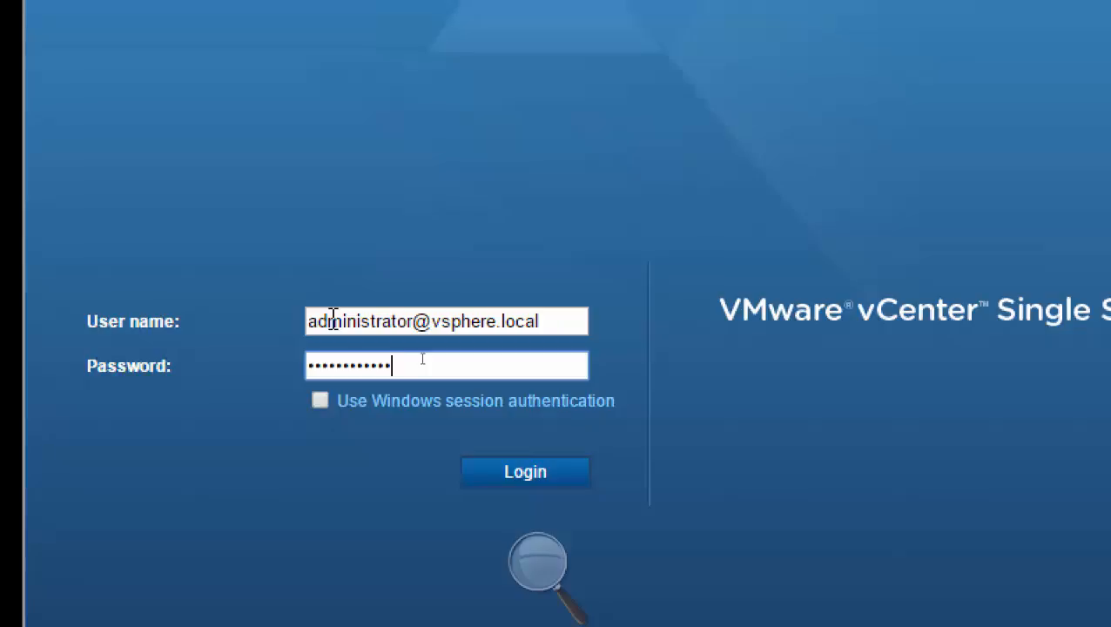
key("Return")
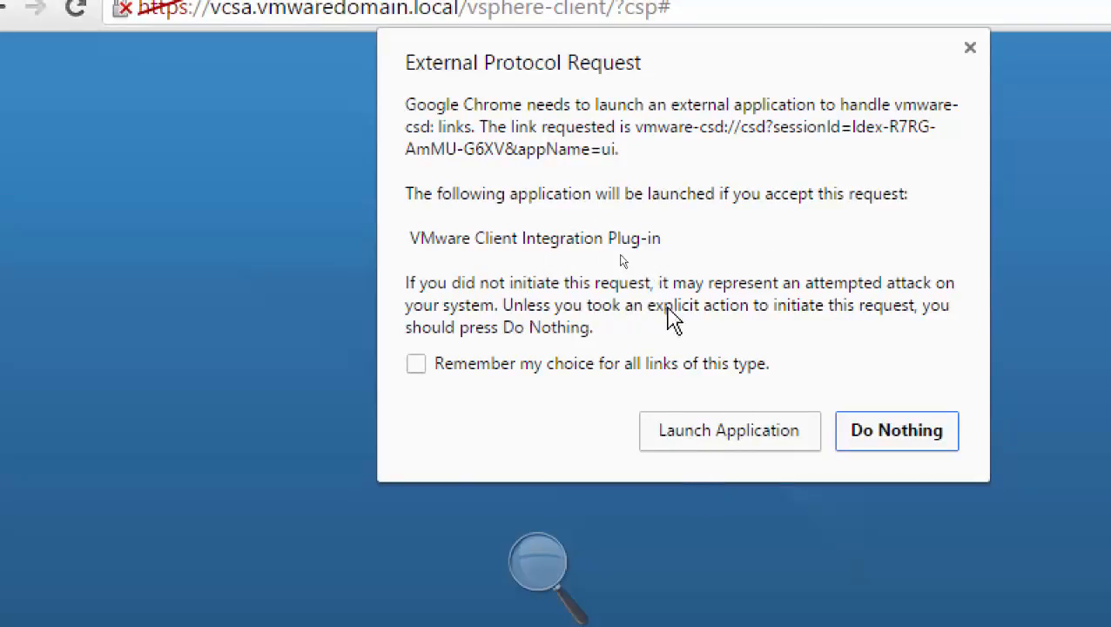
left_click(696, 427)
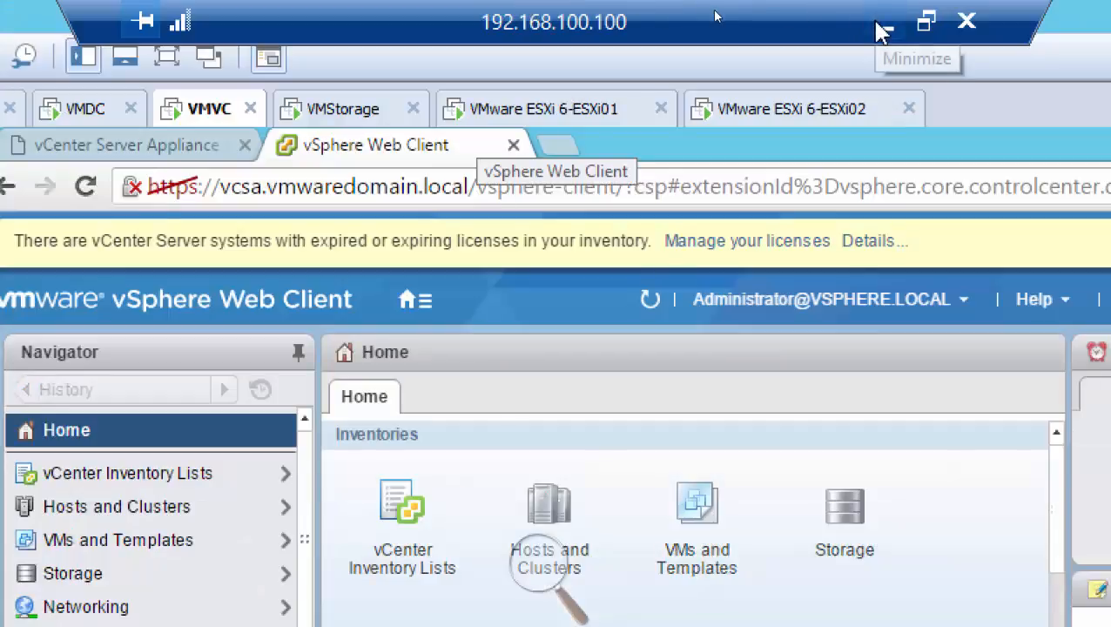
Minimize the remote desktop session and switch to the lab diagram in Paint.
left_click(880, 20)
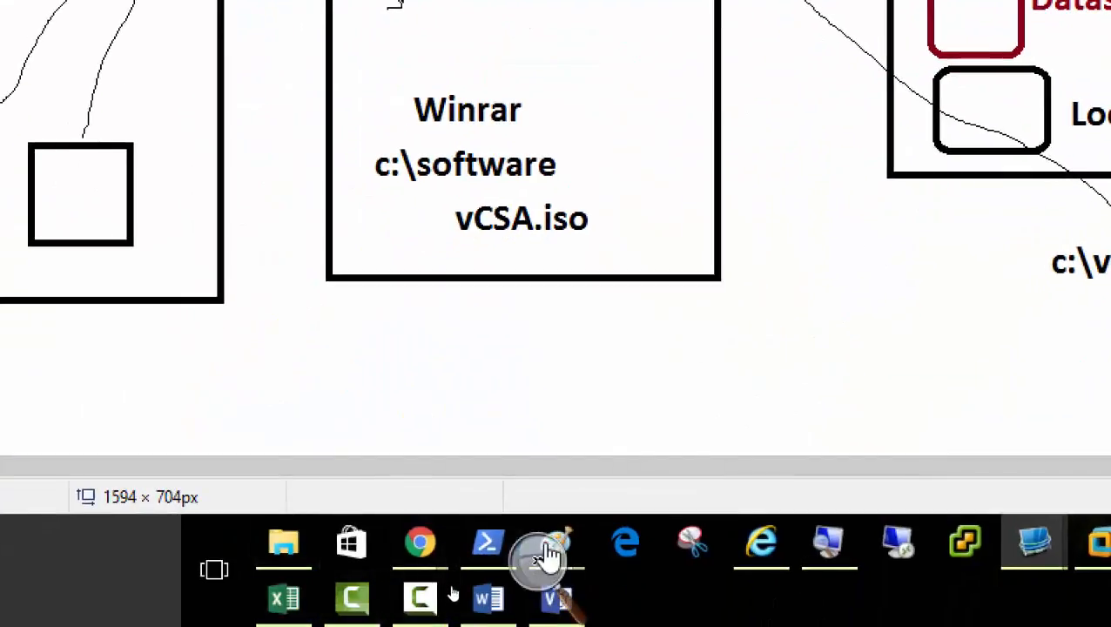
left_click(540, 565)
left_click(528, 585)
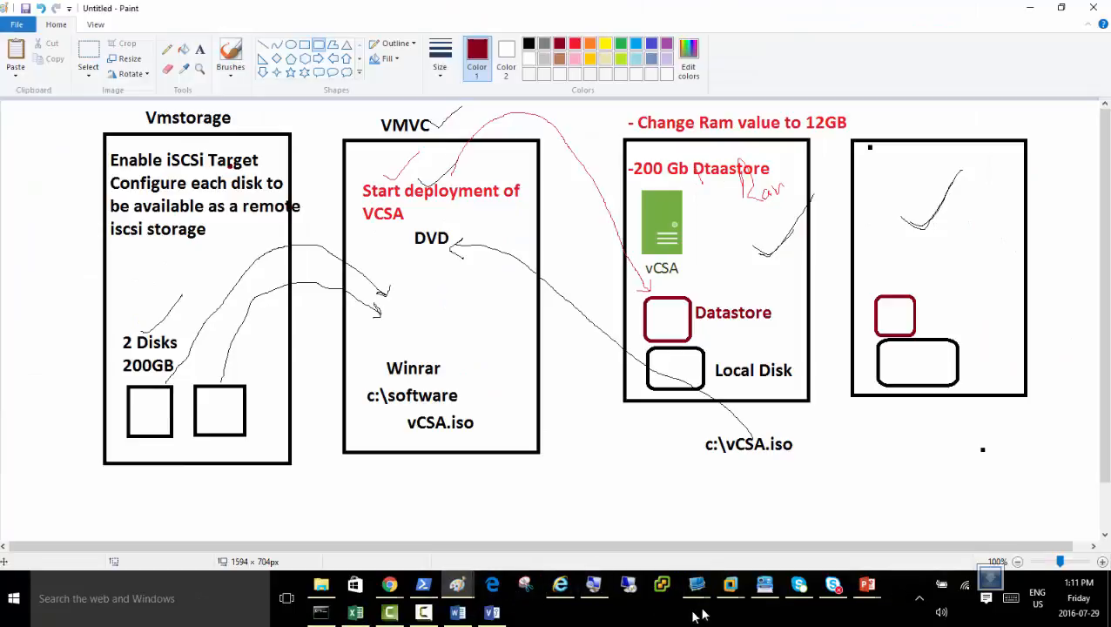
left_click(424, 613)
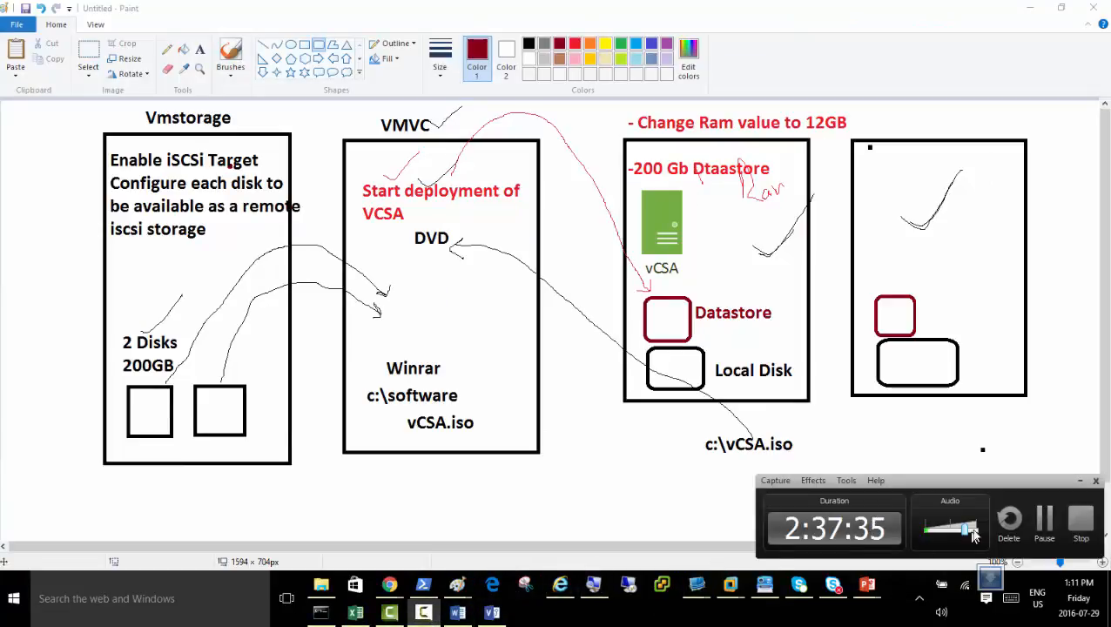
left_click(1044, 523)
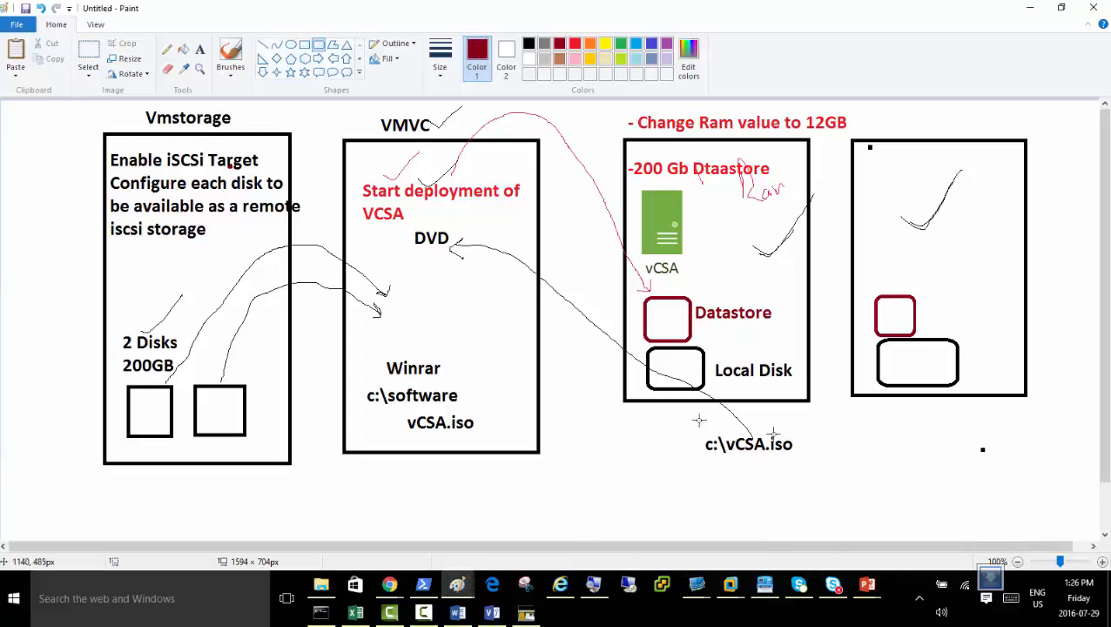
Switch to the vCenter Server presentation in PowerPoint to view the vSphere License Service slide.
left_click(732, 588)
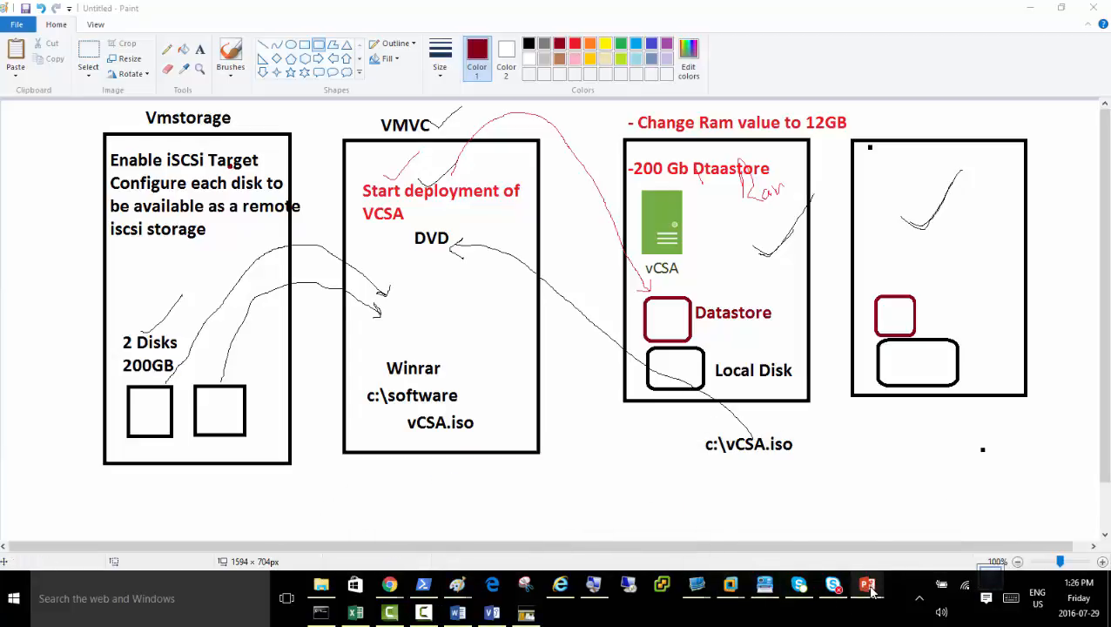
mouse_move(871, 589)
left_click(923, 529)
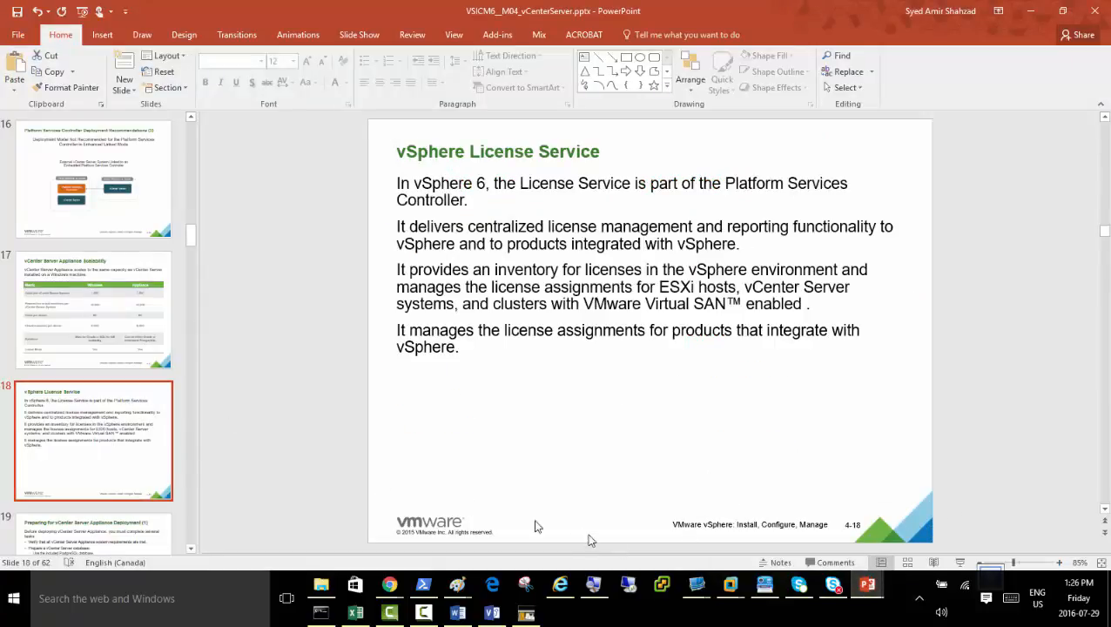
Return to the lab diagram in Paint and select the Pencil tool.
mouse_move(731, 591)
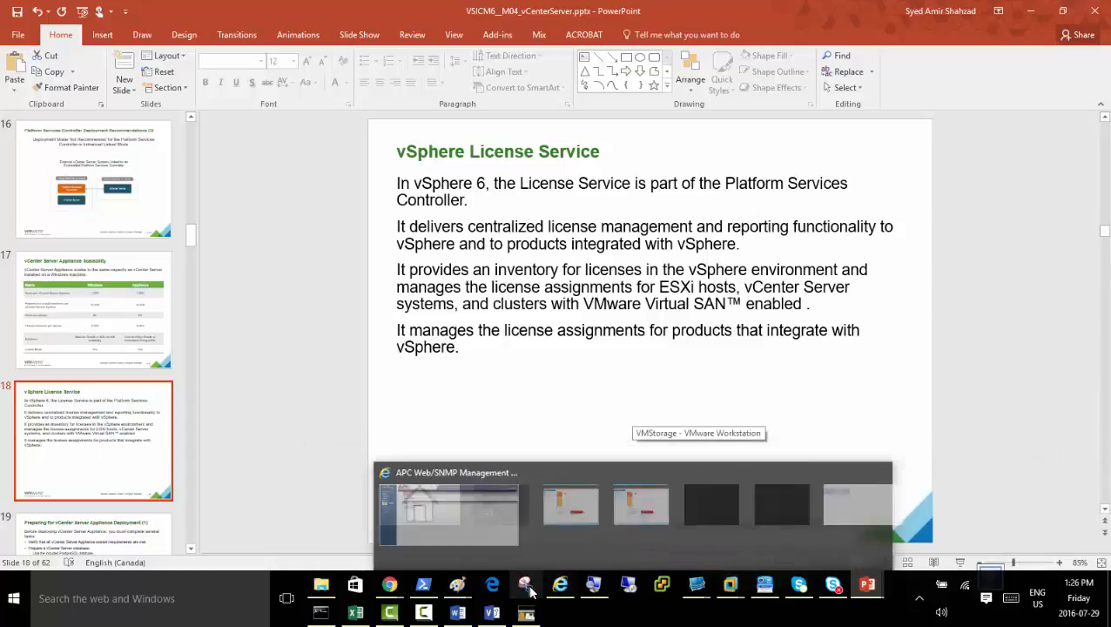
mouse_move(455, 591)
left_click(516, 547)
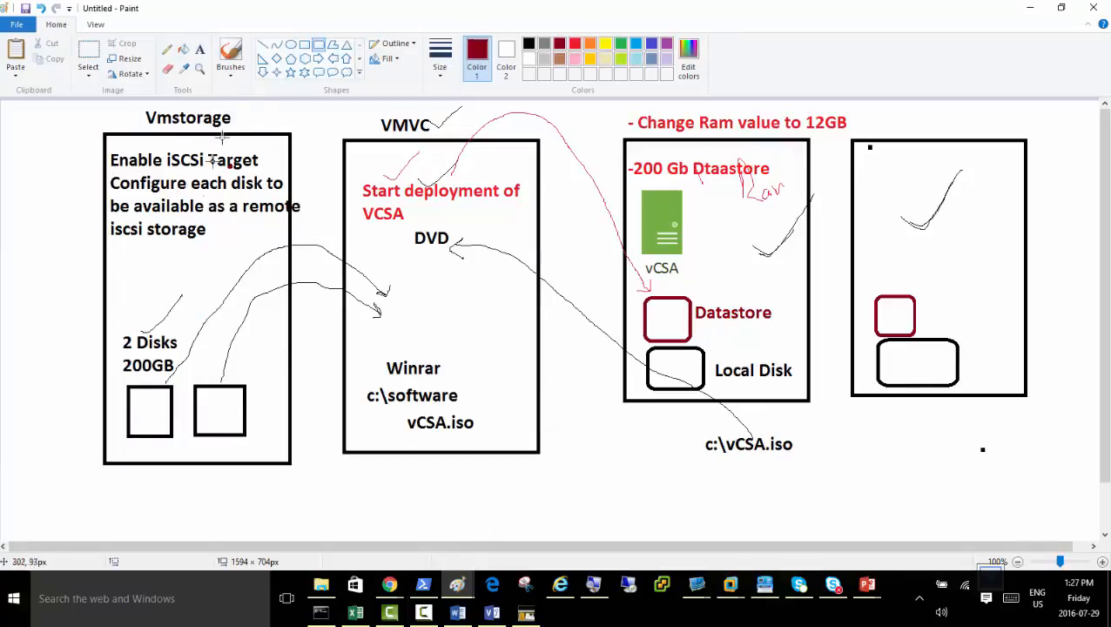
left_click(167, 48)
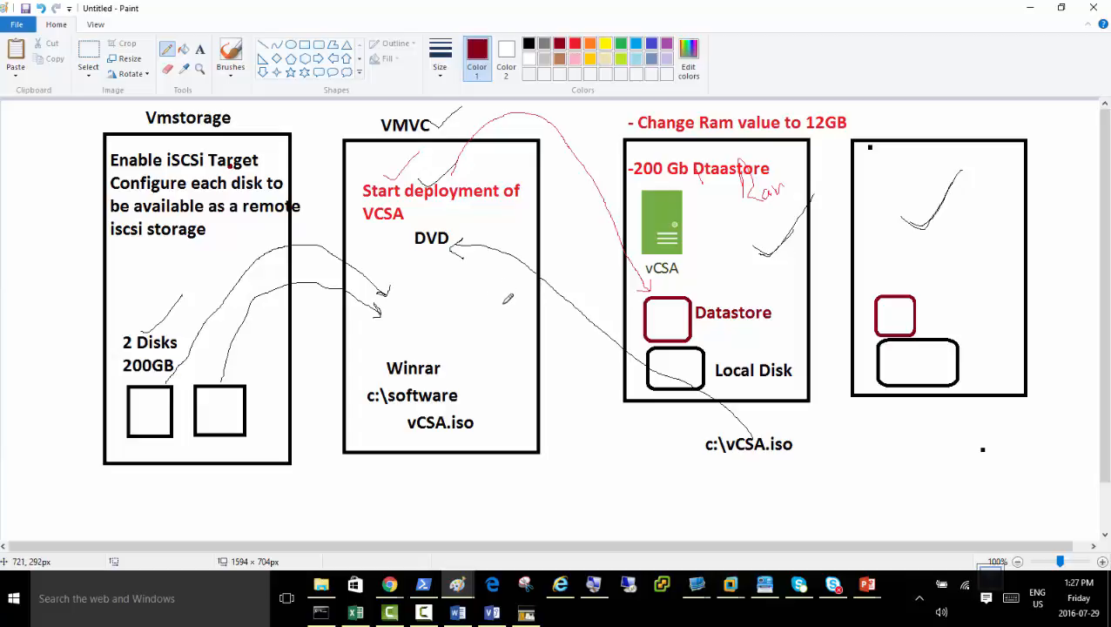
Bring up the 192.168.100.100 remote desktop session to view the vSphere Web Client home page, and minimize it again.
left_click(702, 589)
left_click(749, 532)
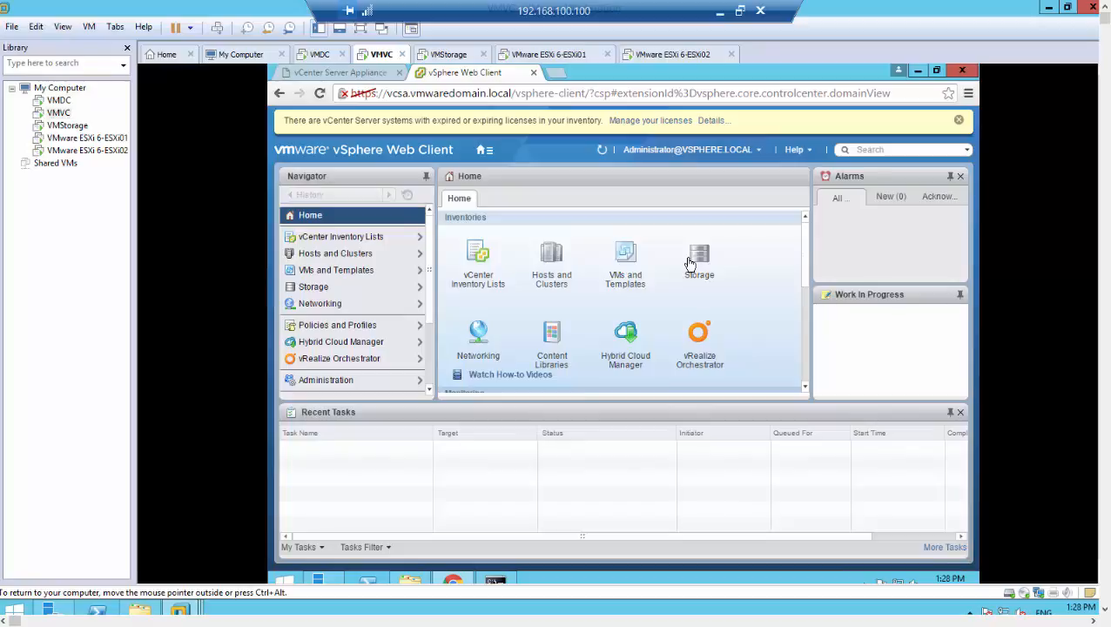
left_click(719, 10)
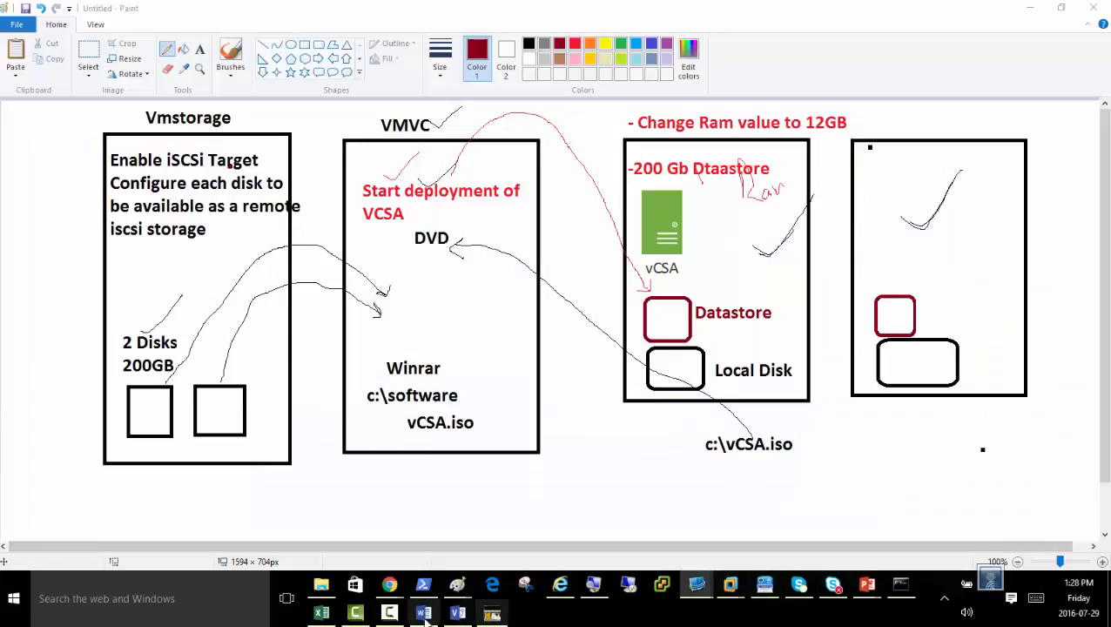
left_click(390, 615)
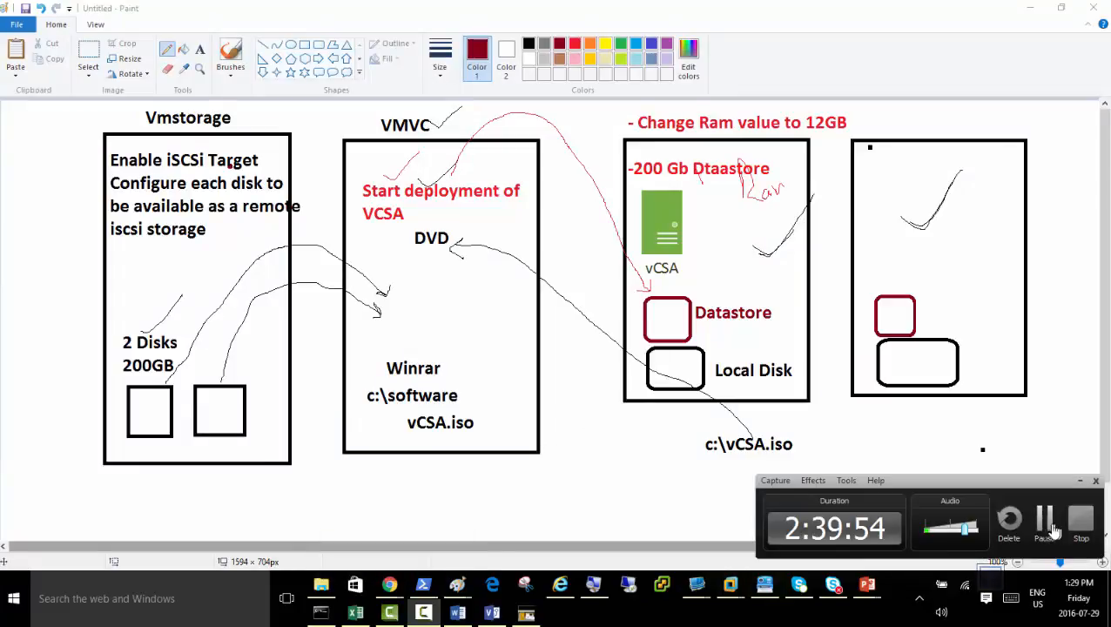
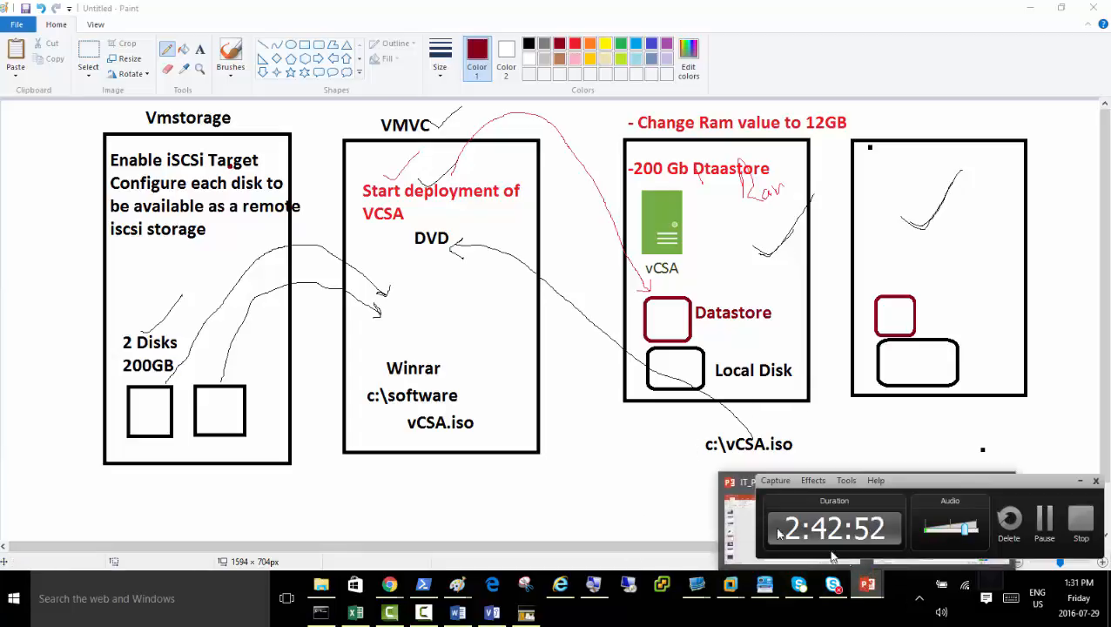
Switch to the remote desktop session showing the vSphere Web Client, with the screen magnified.
left_click(1077, 483)
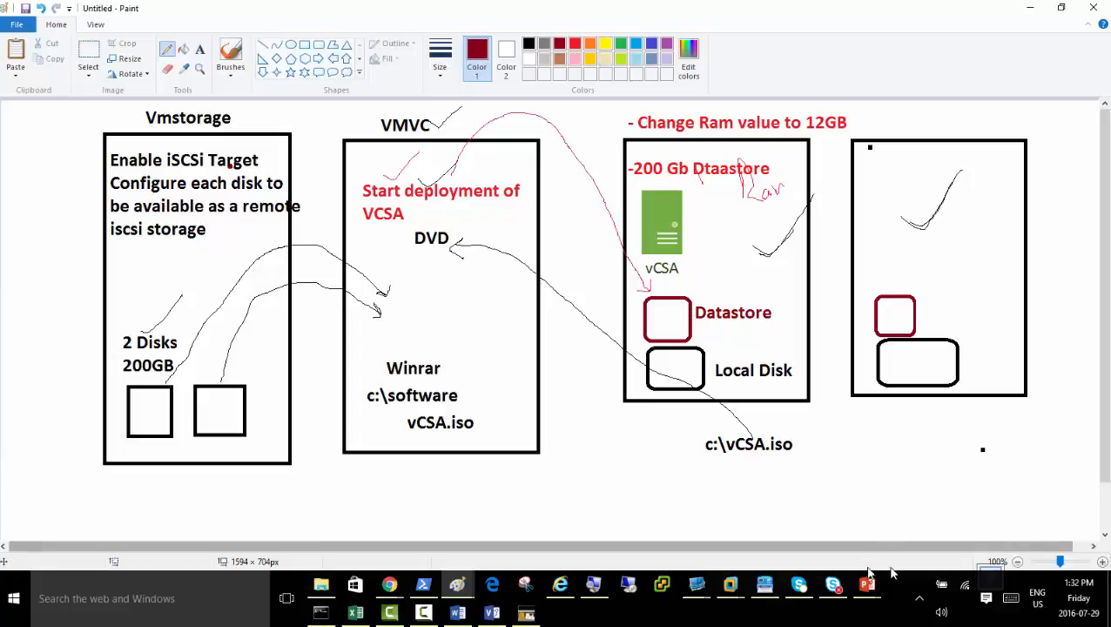
left_click(698, 587)
left_click(753, 547)
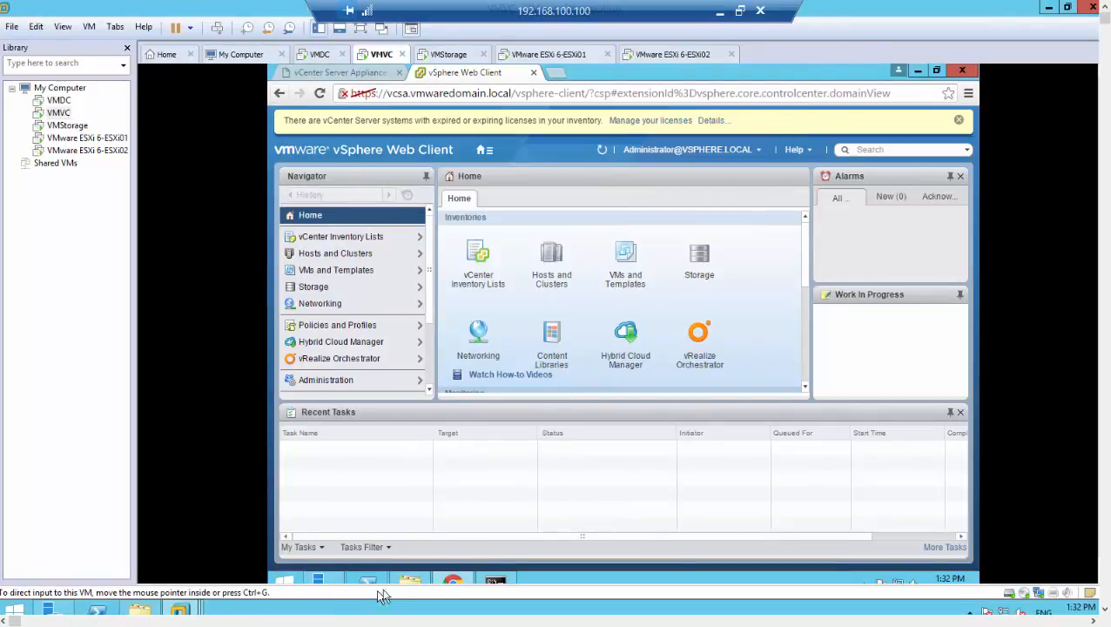
left_click(720, 12)
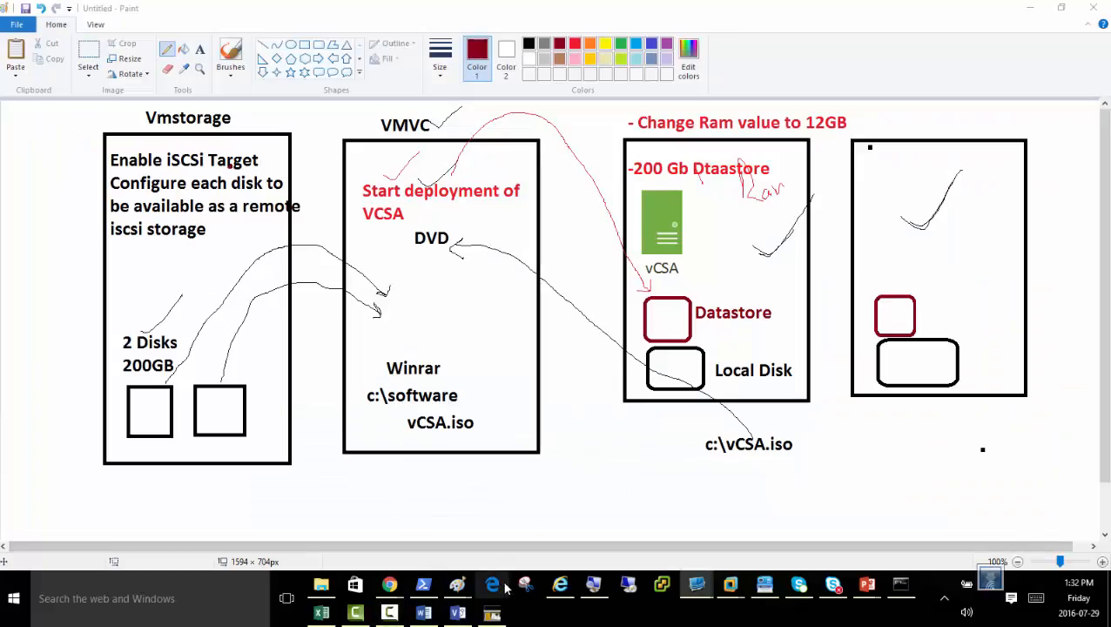
left_click(592, 589)
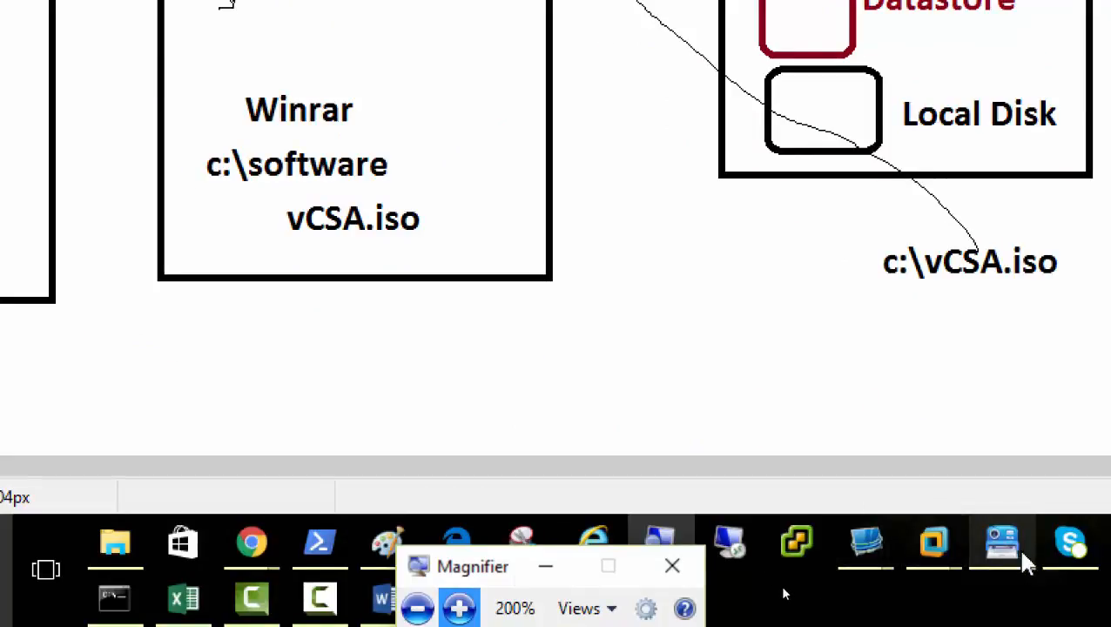
left_click(750, 559)
left_click(880, 385)
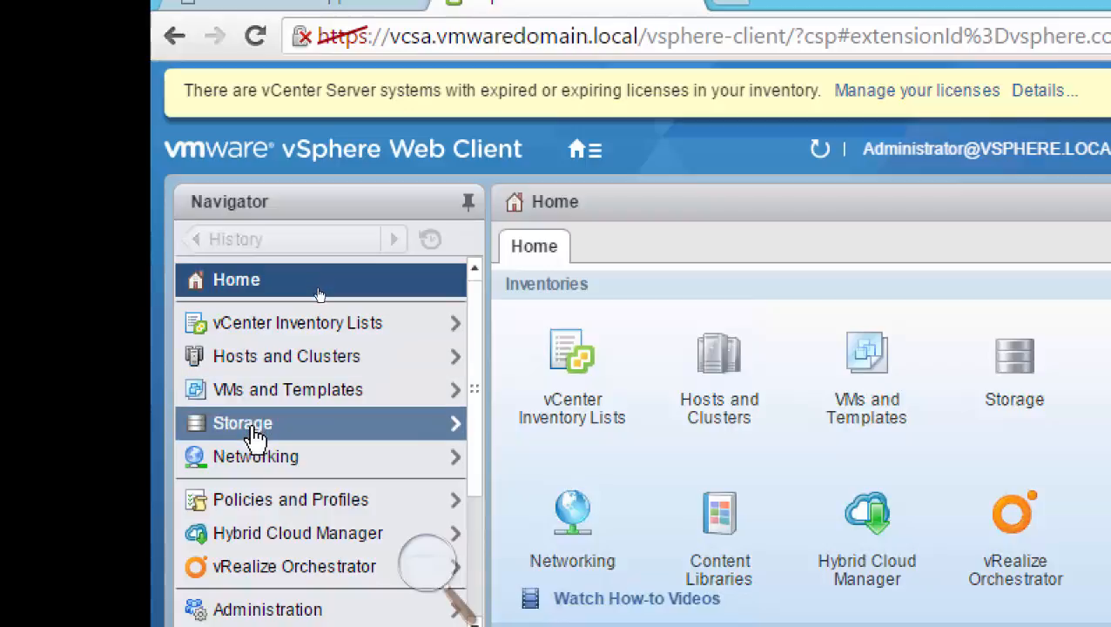
Open the Hosts and Clusters inventory and examine the actions available for vcsa.vmwaredomain.local, including New Datacenter.
left_click(281, 366)
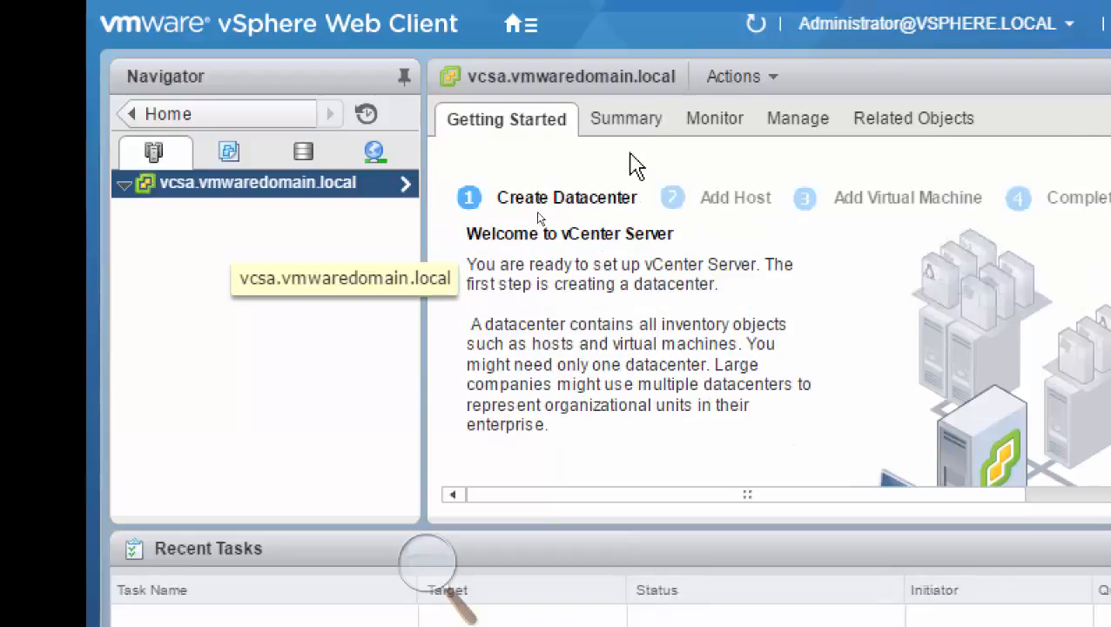
left_click(127, 190)
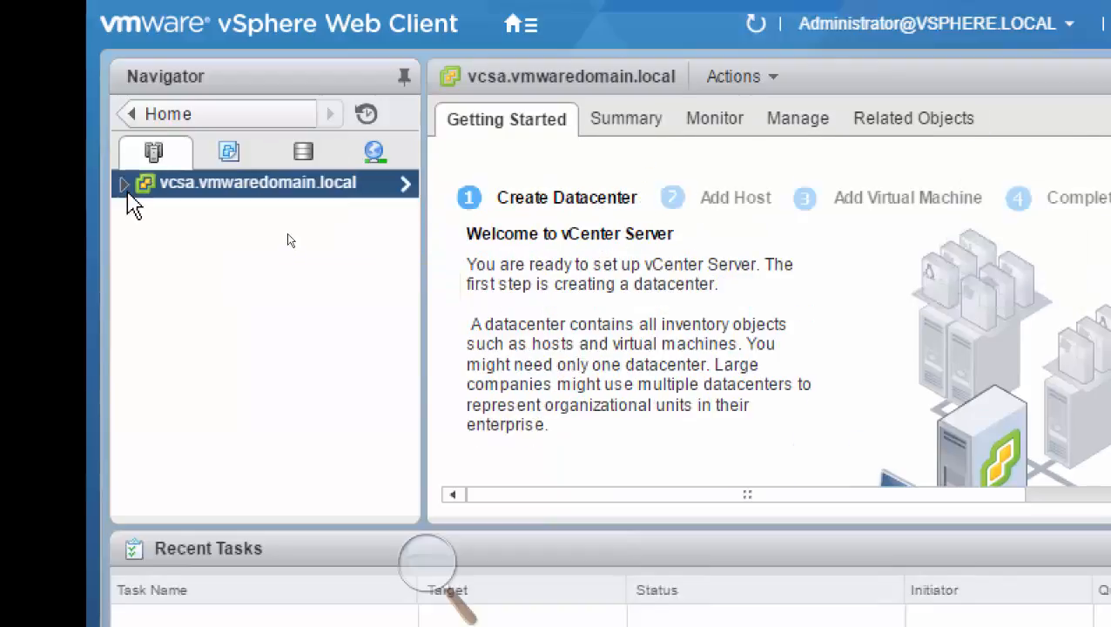
left_click(126, 190)
right_click(232, 186)
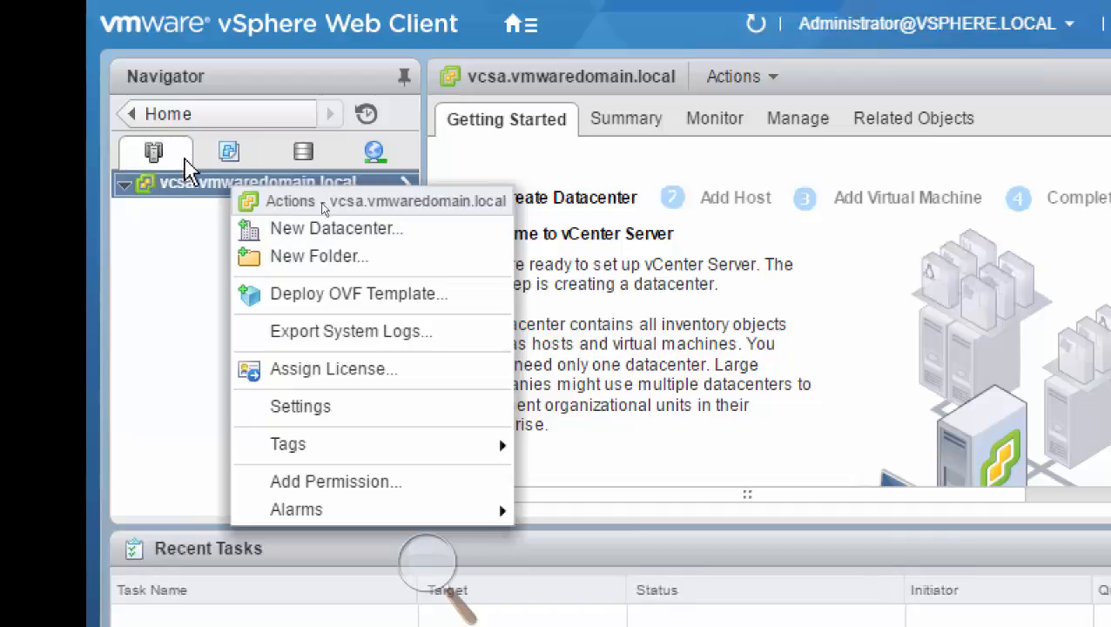
left_click(139, 120)
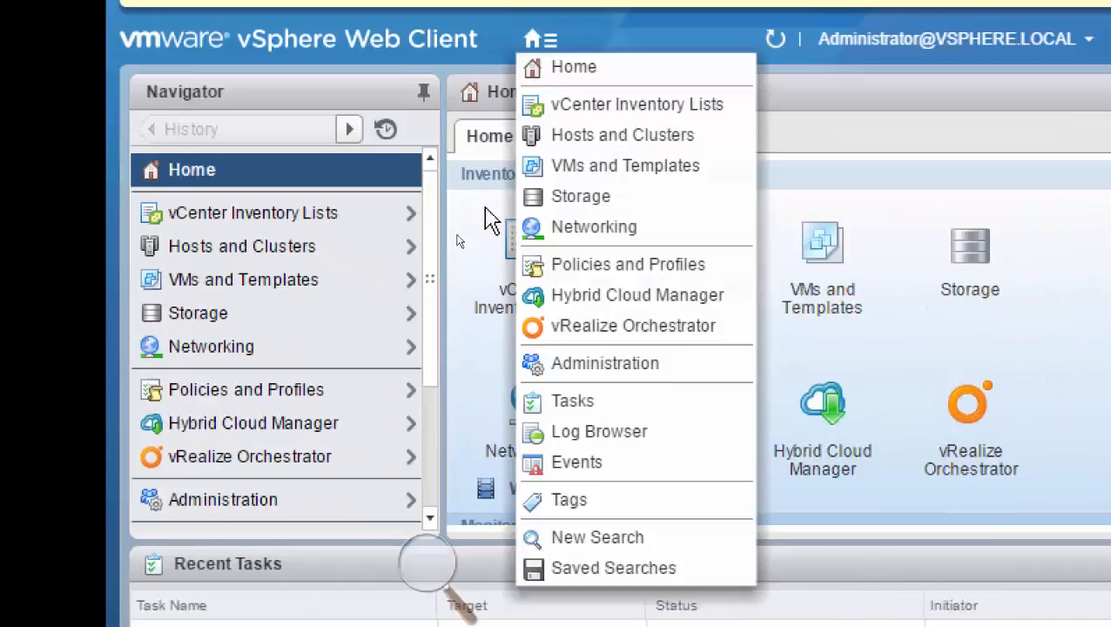
left_click(223, 253)
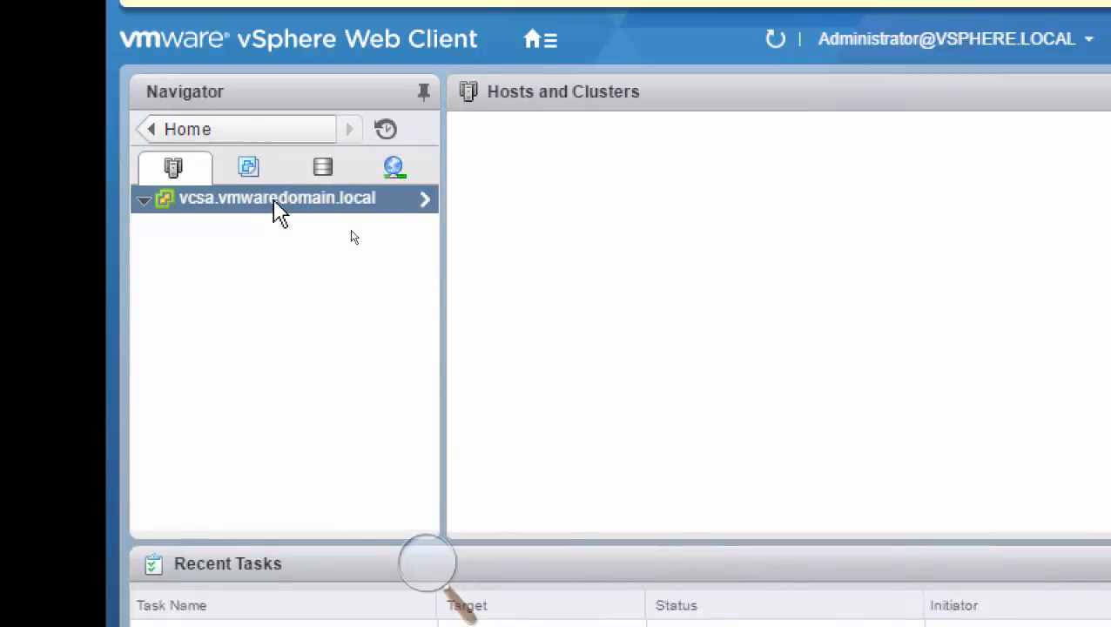
right_click(274, 205)
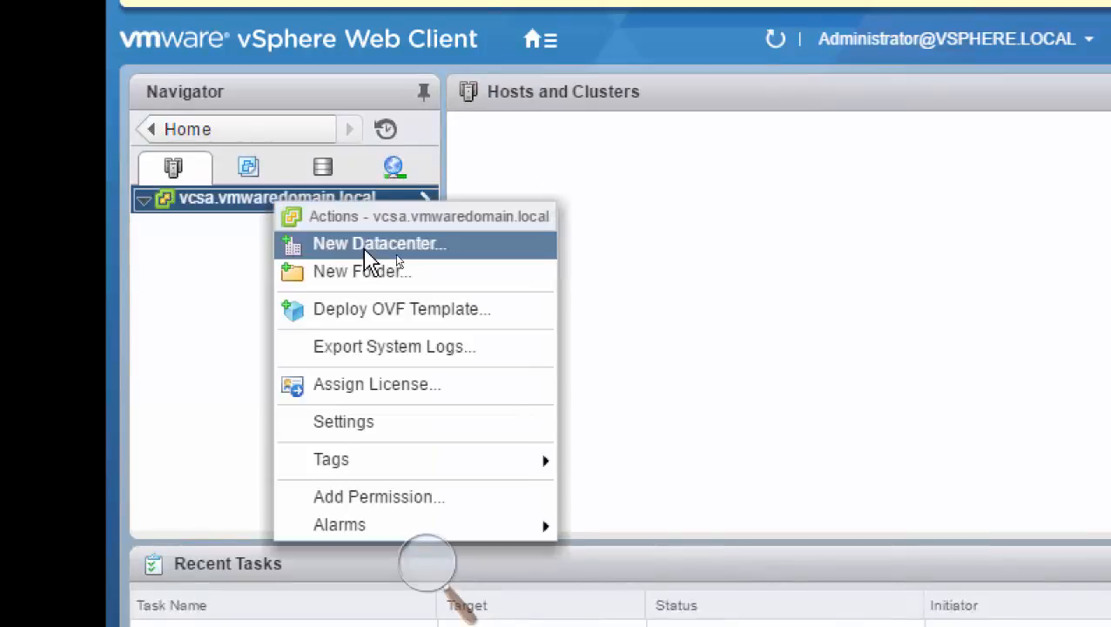
left_click(365, 253)
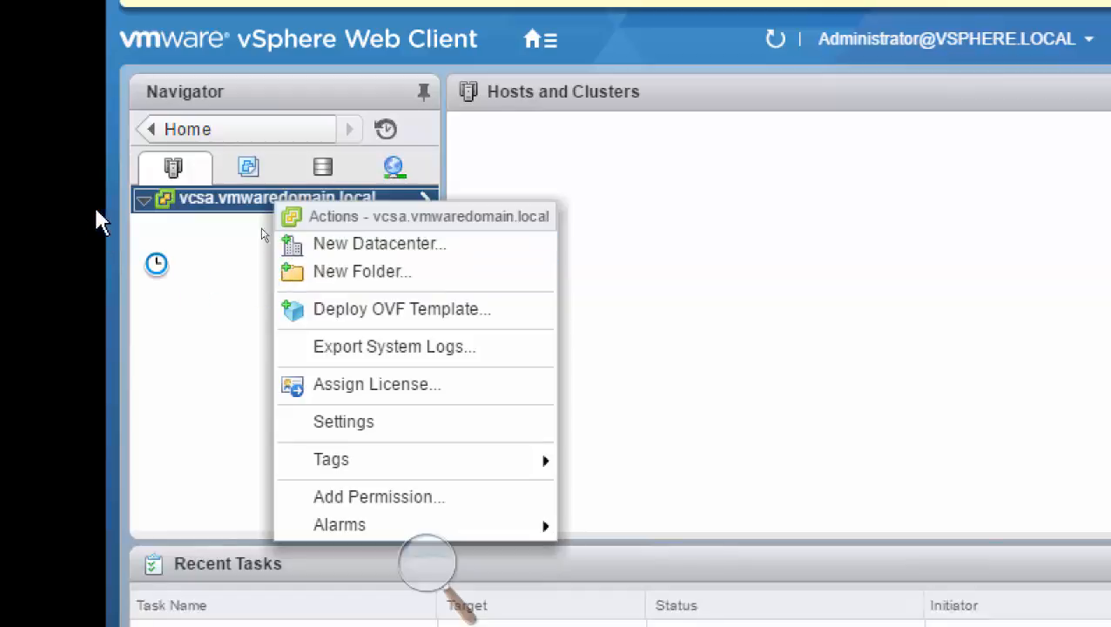
View the VMs and Templates inventory and the Storage inventory, including the actions offered for vcsa.vmwaredomain.local under Storage.
left_click(170, 138)
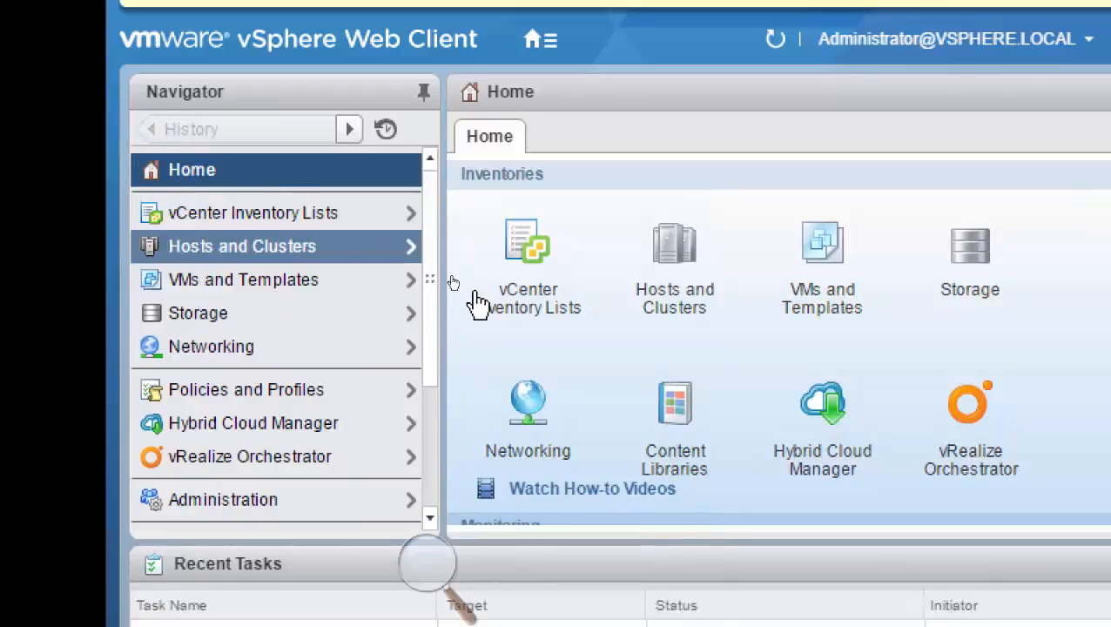
left_click(212, 279)
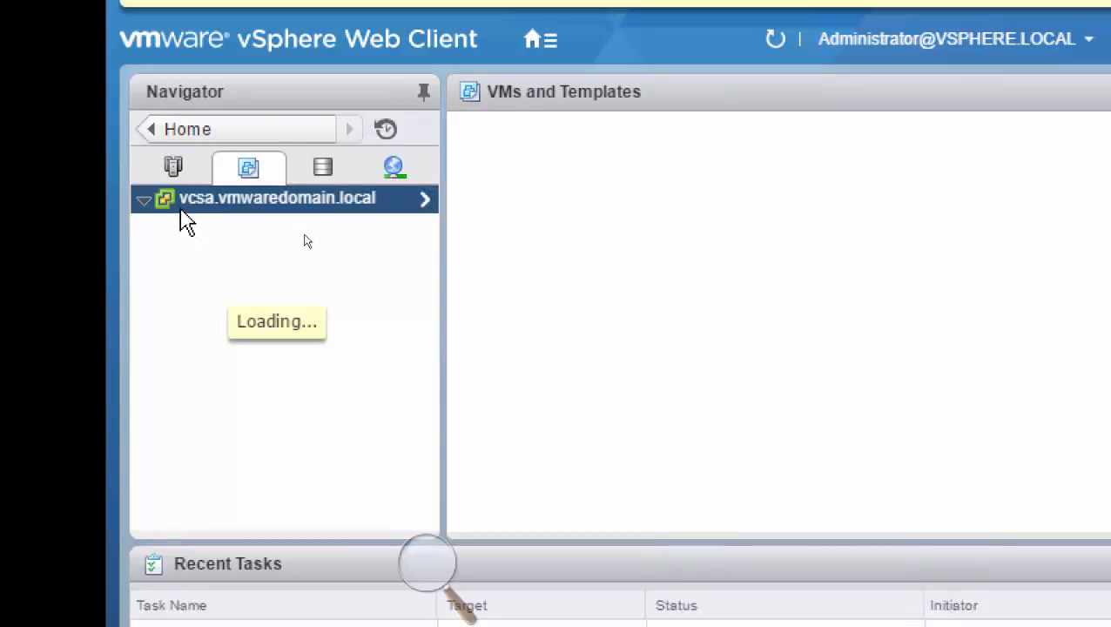
left_click(173, 136)
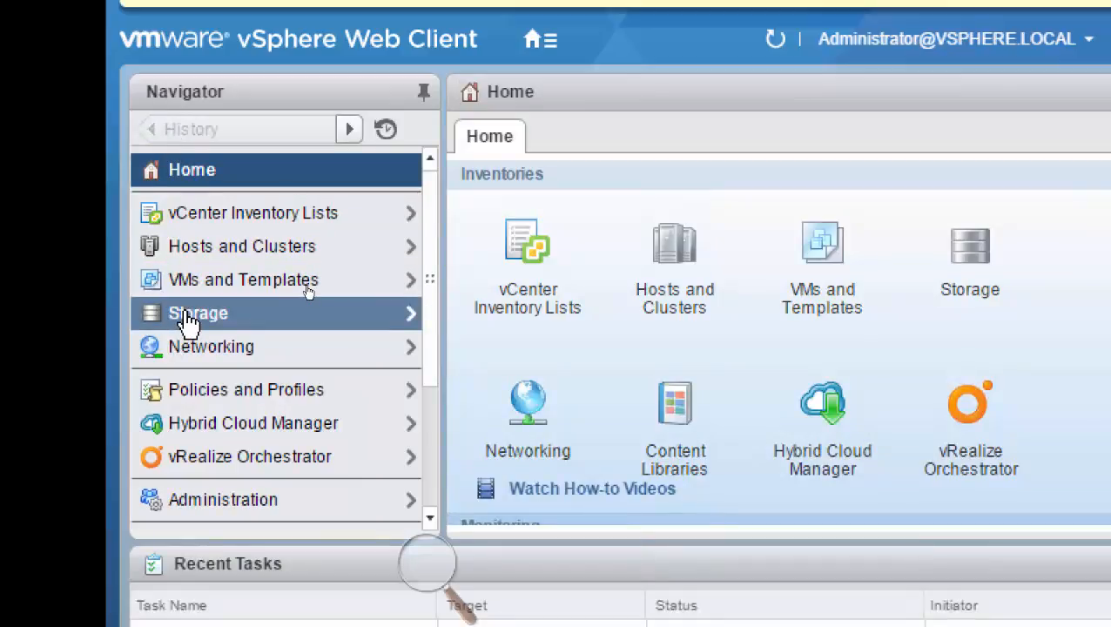
left_click(187, 321)
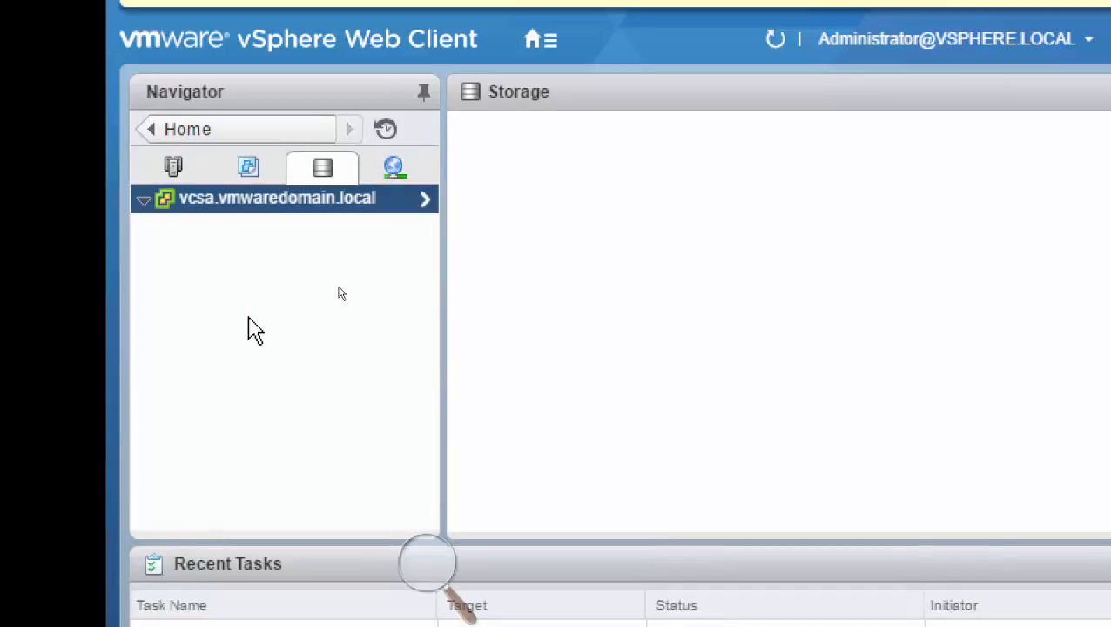
right_click(259, 209)
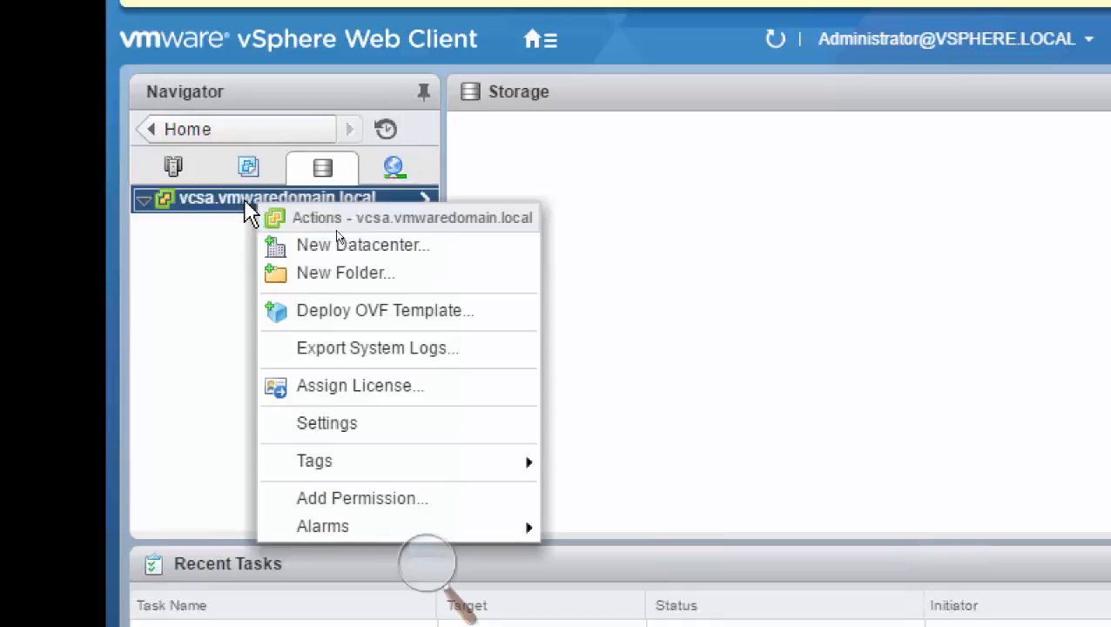
left_click(584, 180)
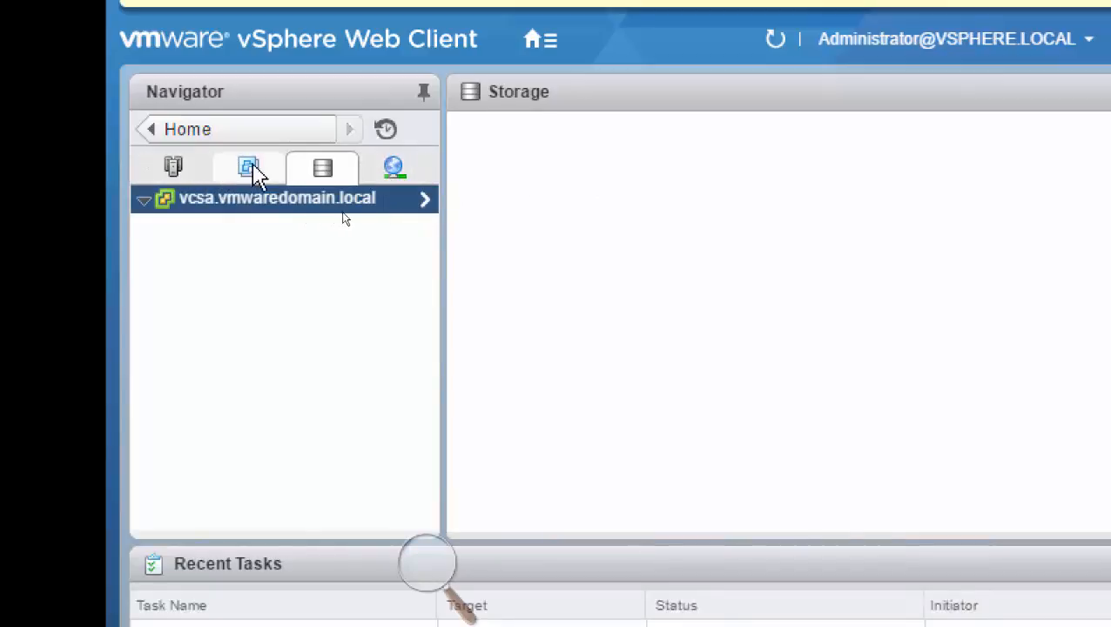
View the Networking inventory, compare it with the Hosts and Clusters inventory and its vCenter actions, and return to Home.
left_click(146, 128)
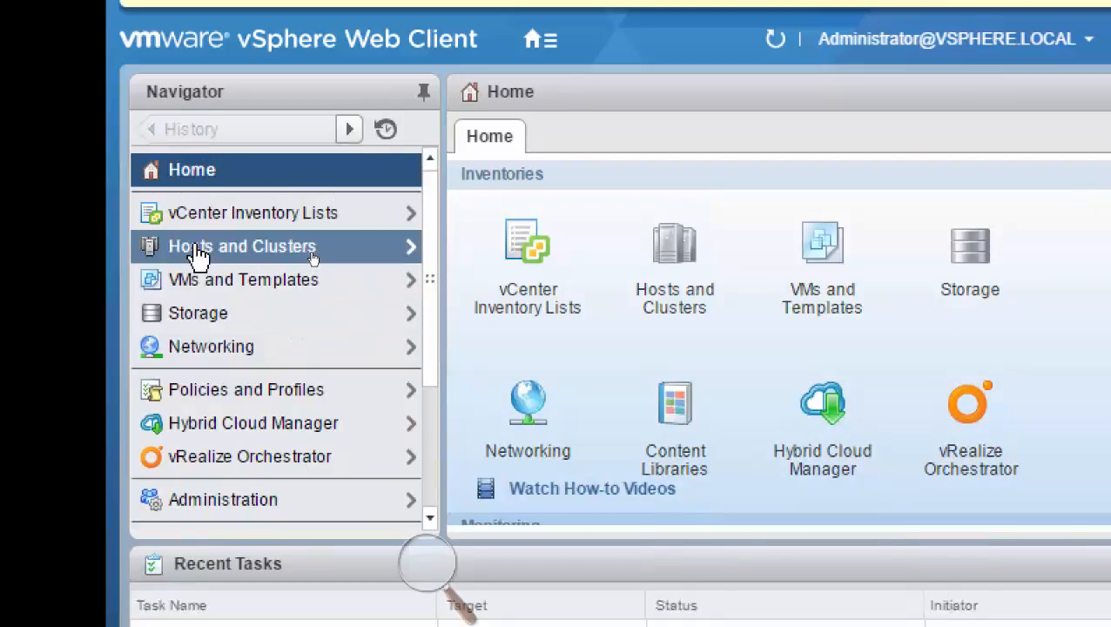
left_click(209, 347)
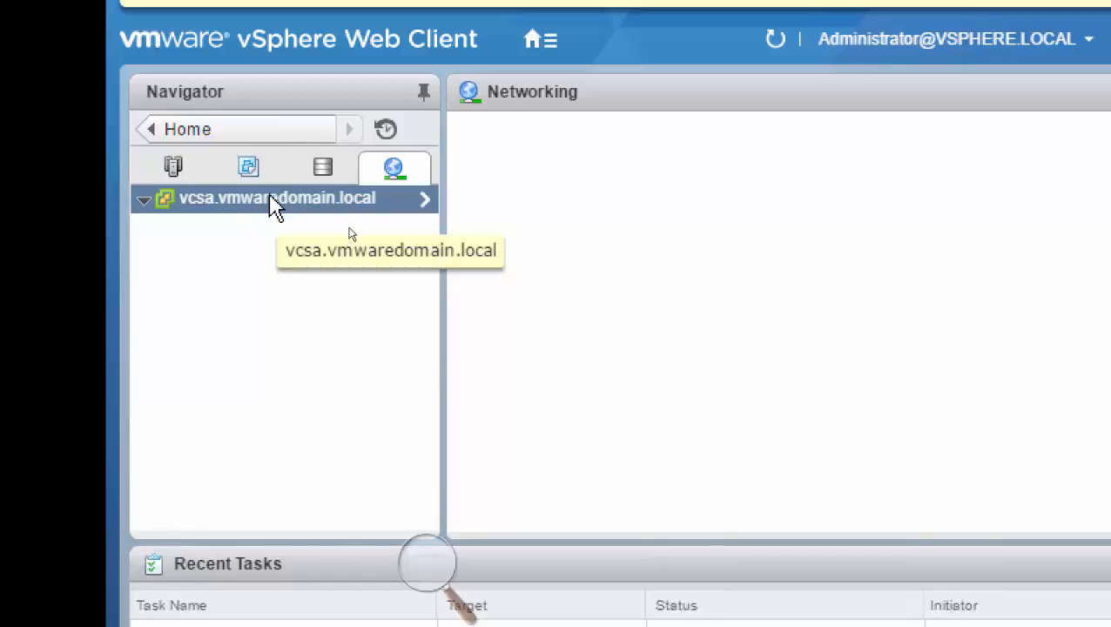
left_click(173, 170)
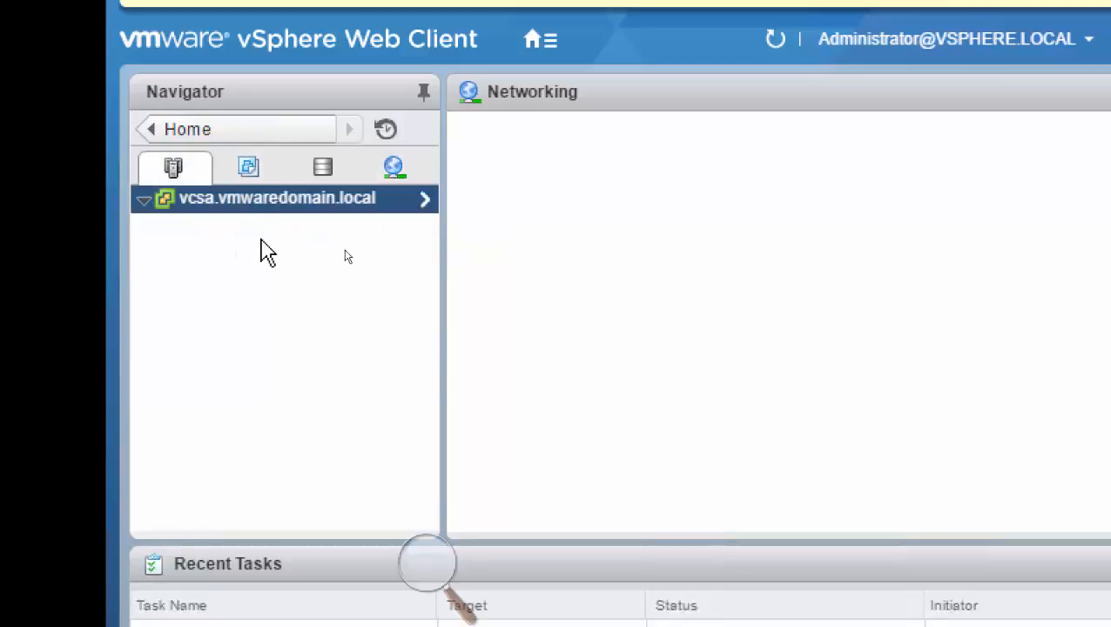
left_click(191, 130)
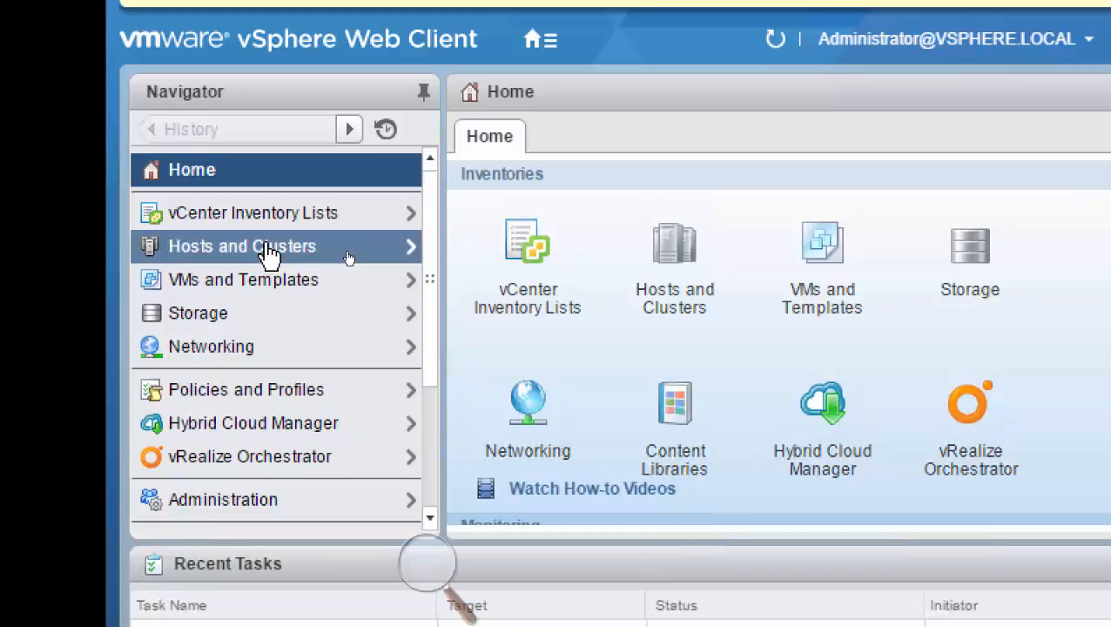
left_click(268, 250)
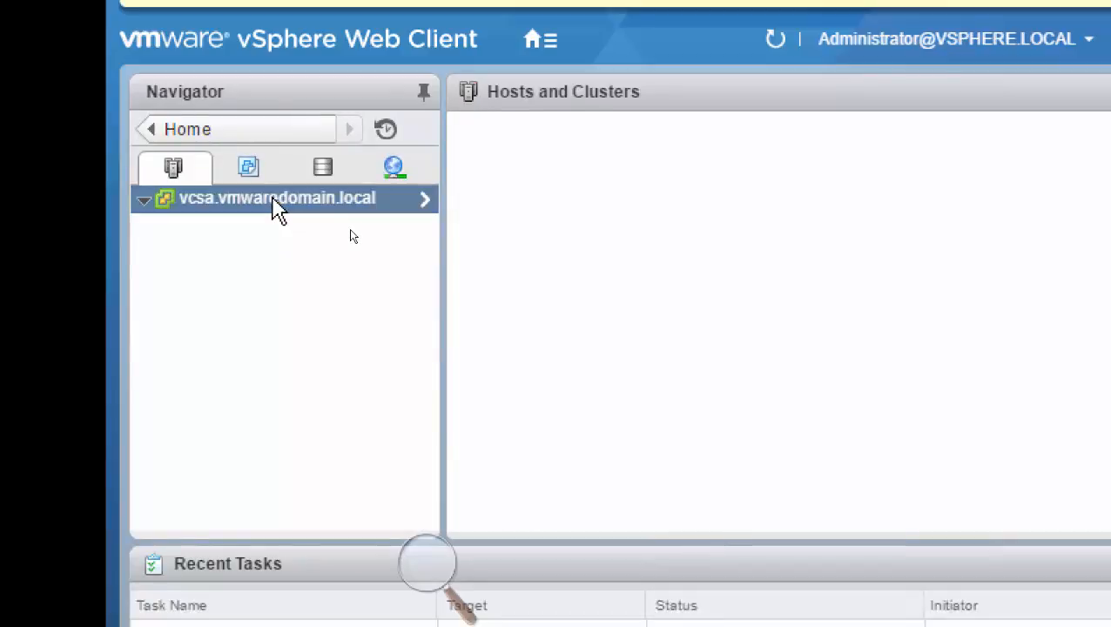
right_click(271, 199)
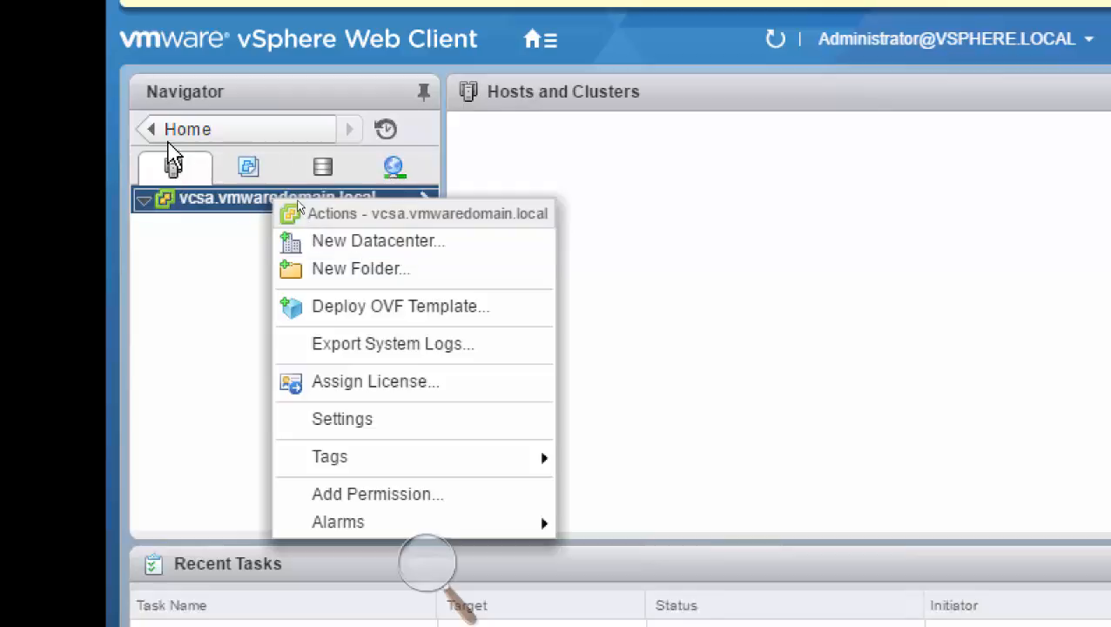
left_click(169, 135)
left_click(168, 140)
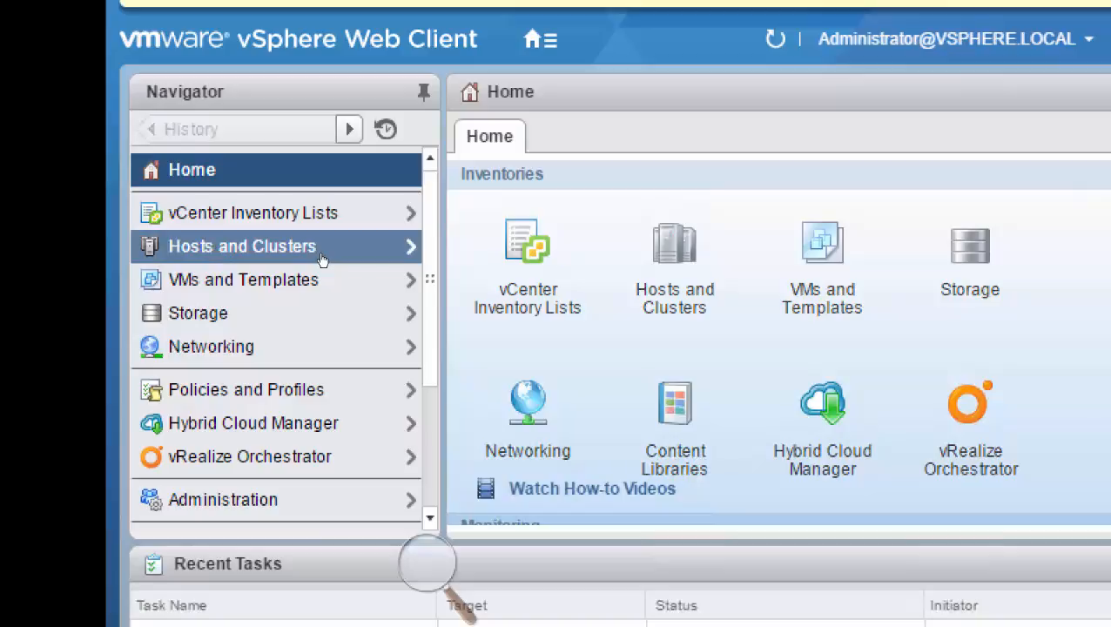
Create a new datacenter named Toronto under vcsa.vmwaredomain.local in the Hosts and Clusters inventory.
left_click(216, 248)
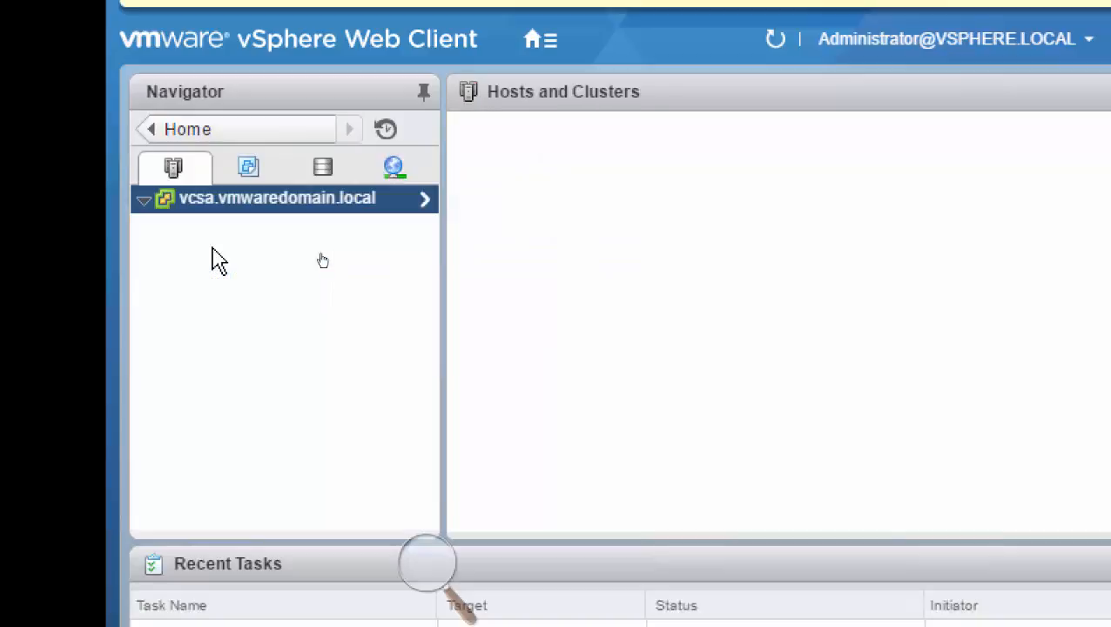
right_click(255, 209)
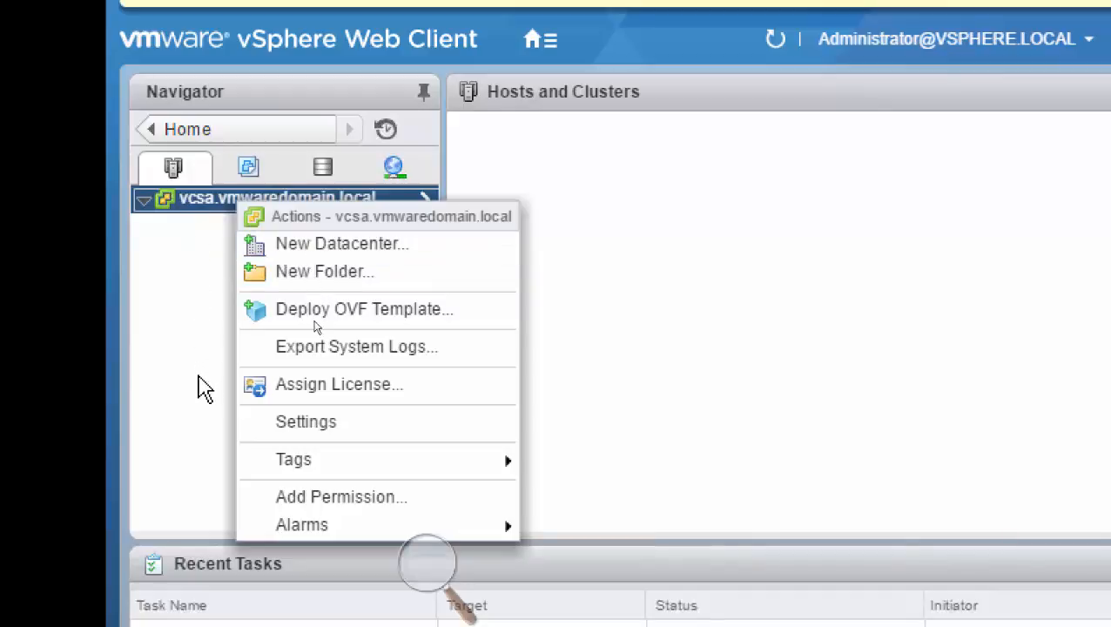
left_click(353, 253)
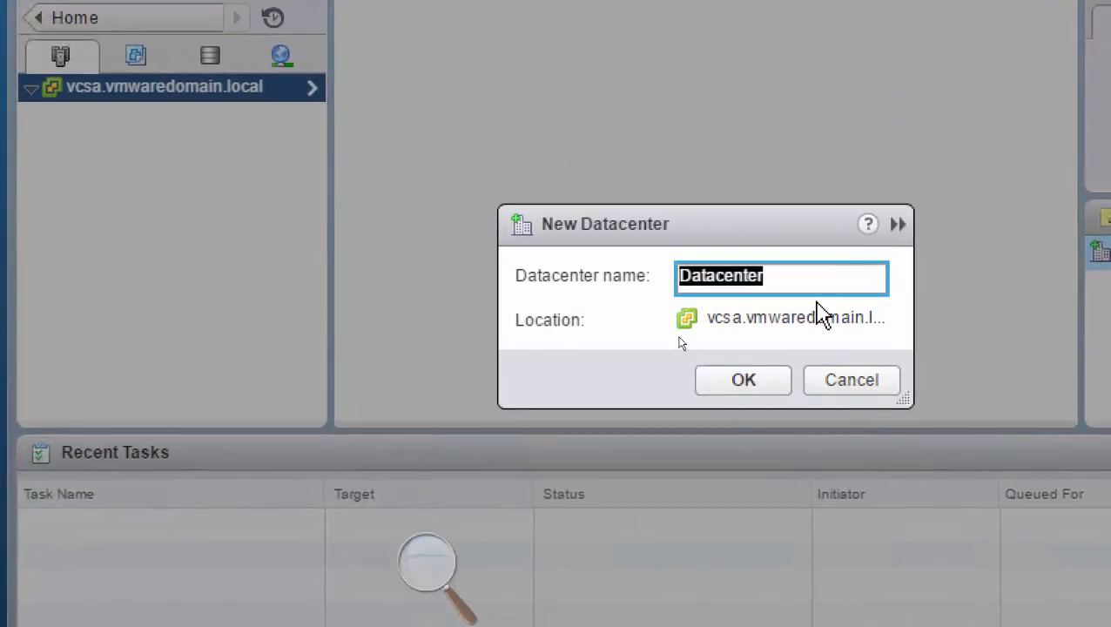
type("Toornto")
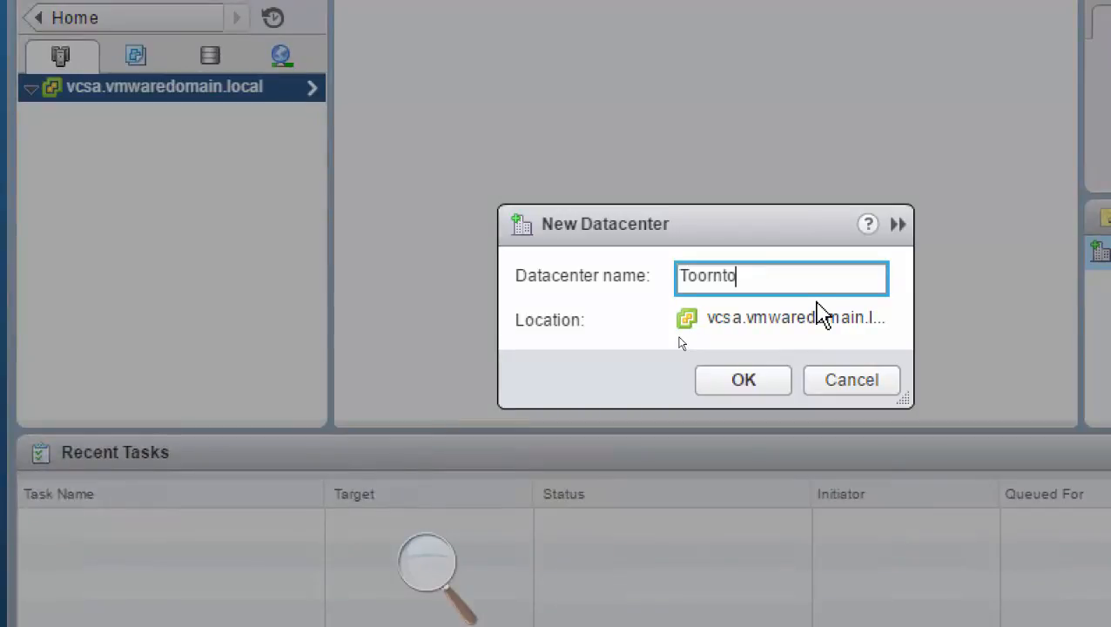
key("BackSpace")
key("BackSpace")
key("BackSpace")
key("BackSpace")
key("BackSpace")
key("BackSpace")
key("BackSpace")
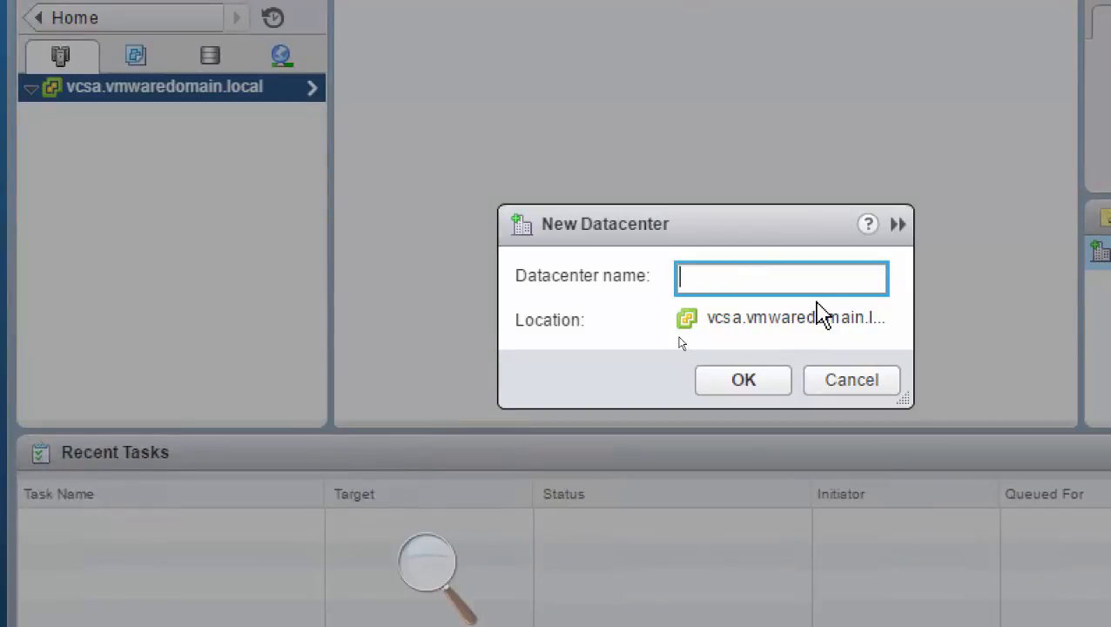
type("Toronto")
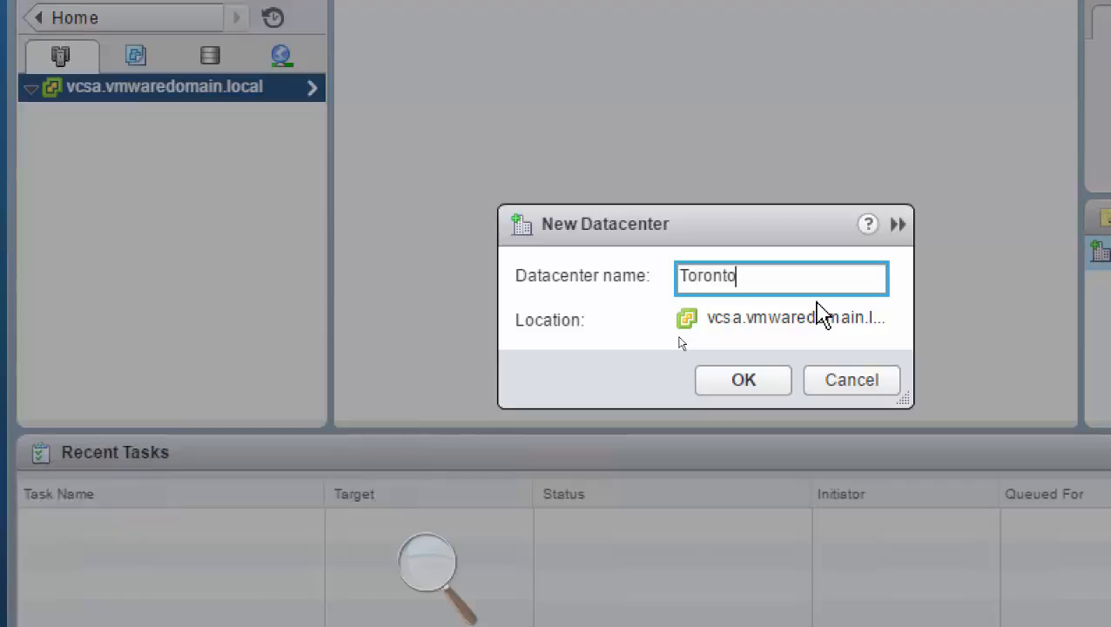
left_click(749, 386)
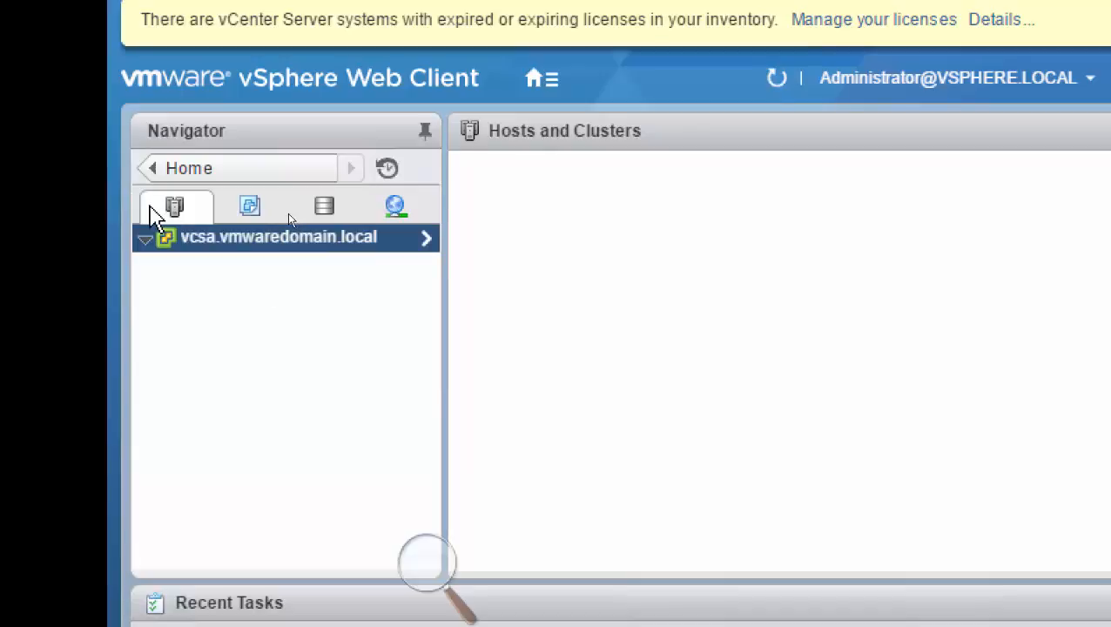
Open the vcsa.vmwaredomain.local object in the inventory and list its datacenters.
left_click(145, 237)
left_click(426, 237)
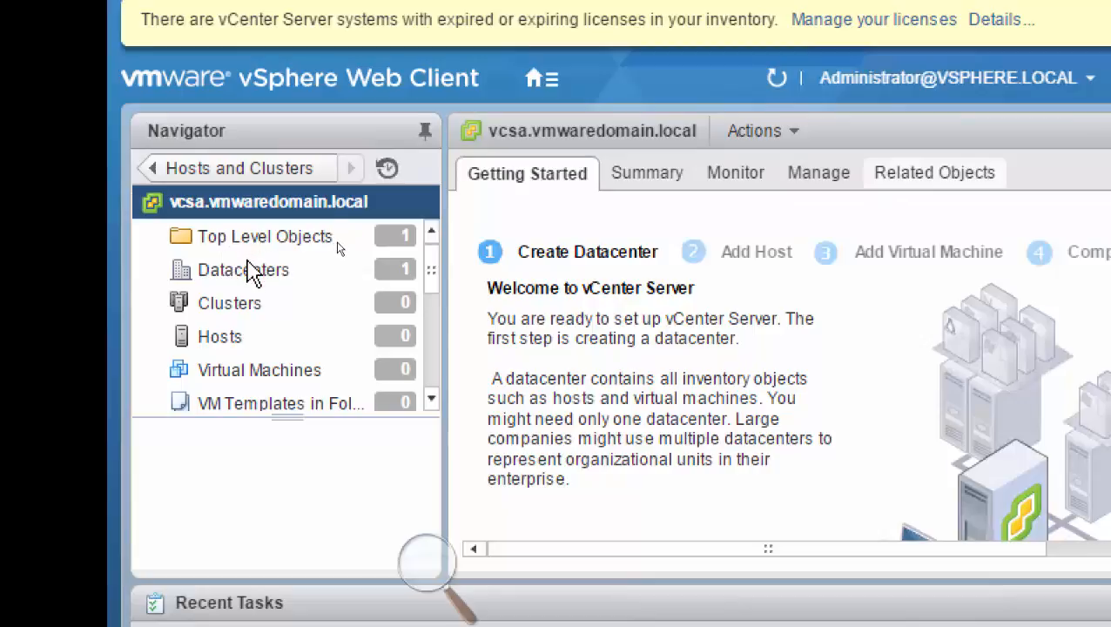
mouse_move(249, 275)
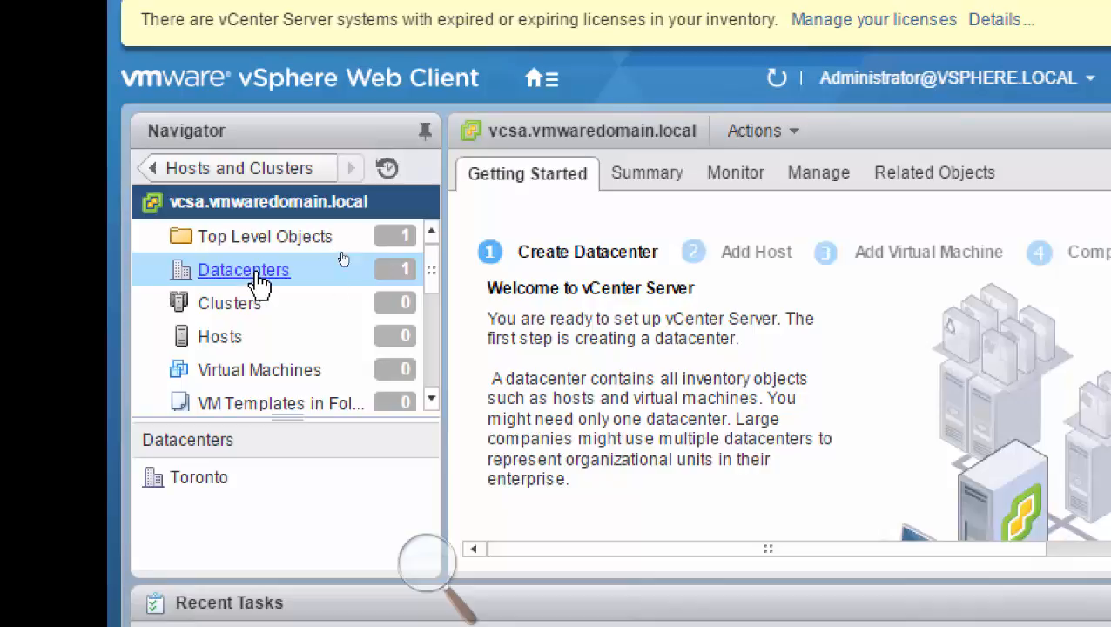
left_click(257, 272)
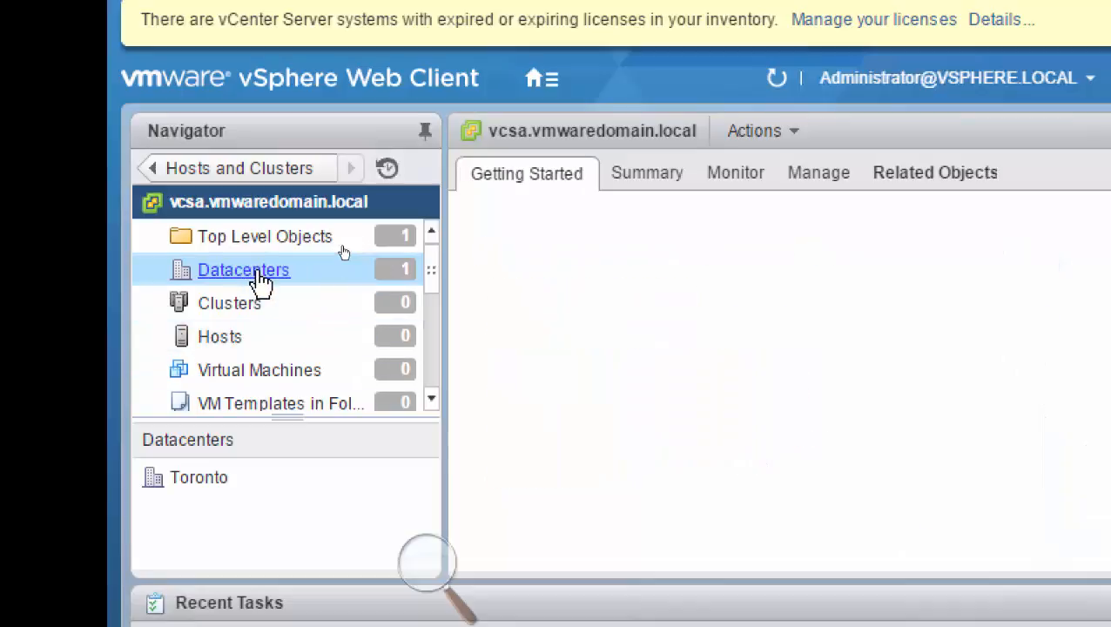
Return from the datacenters list to the Hosts and Clusters inventory and expand the Toronto datacenter.
left_click(195, 478)
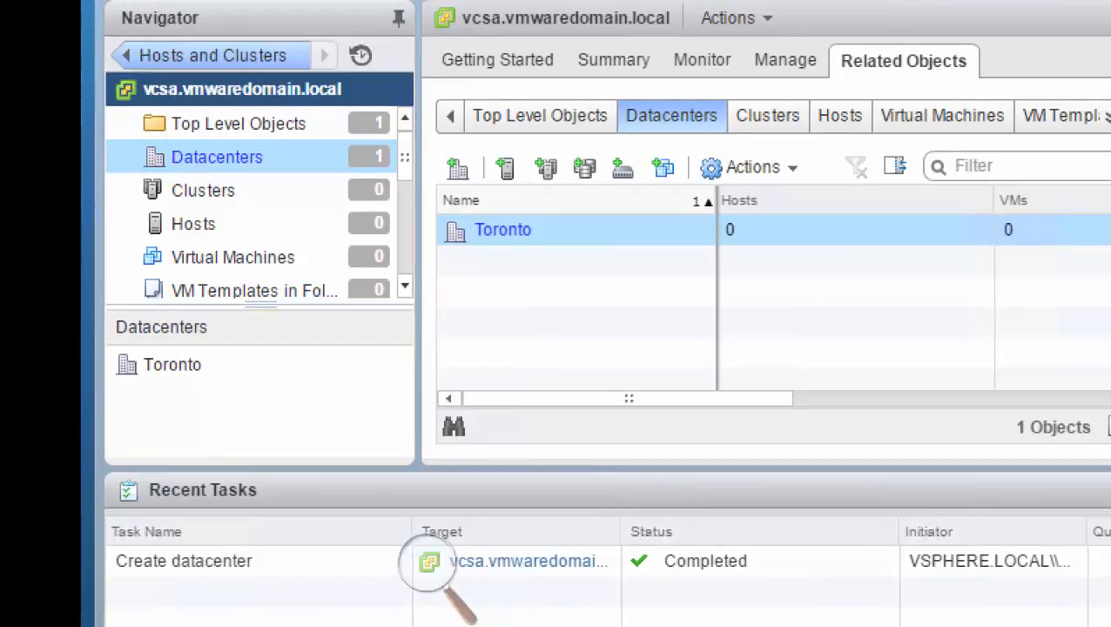
left_click(154, 52)
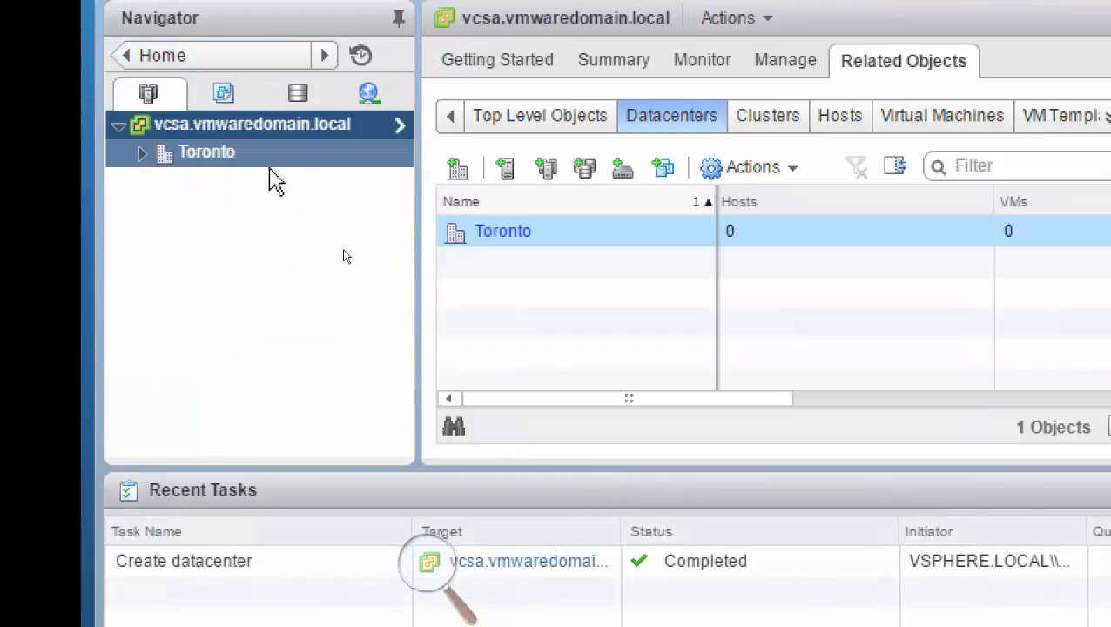
left_click(144, 56)
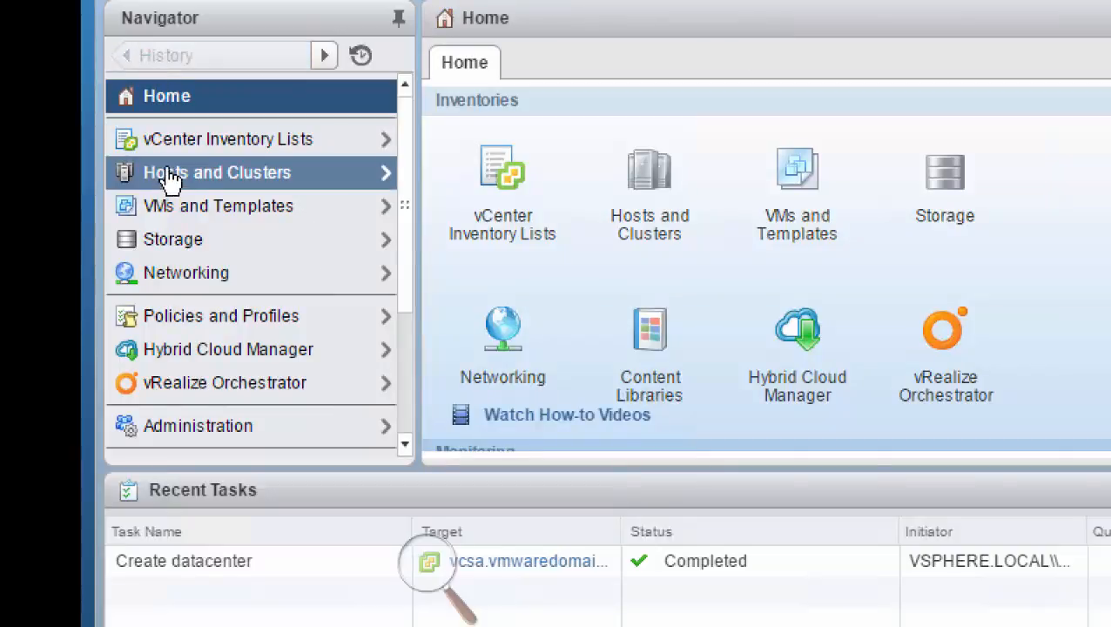
left_click(170, 180)
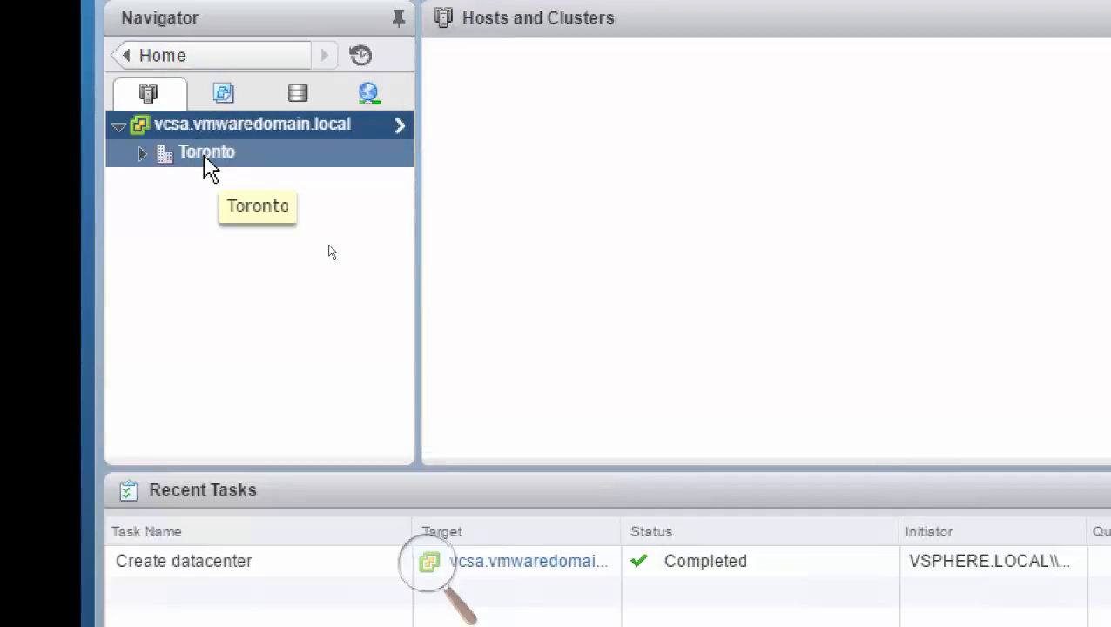
left_click(144, 155)
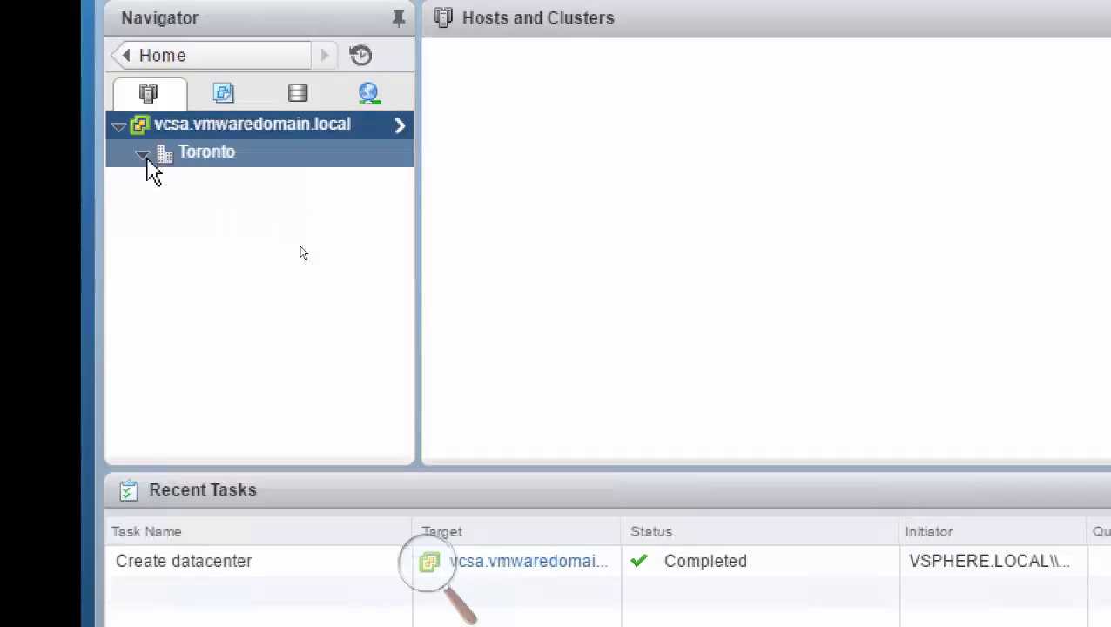
Start adding a host to the Toronto datacenter with the host name Esxi01.vmwaredomain.local and proceed to its connection settings.
right_click(229, 157)
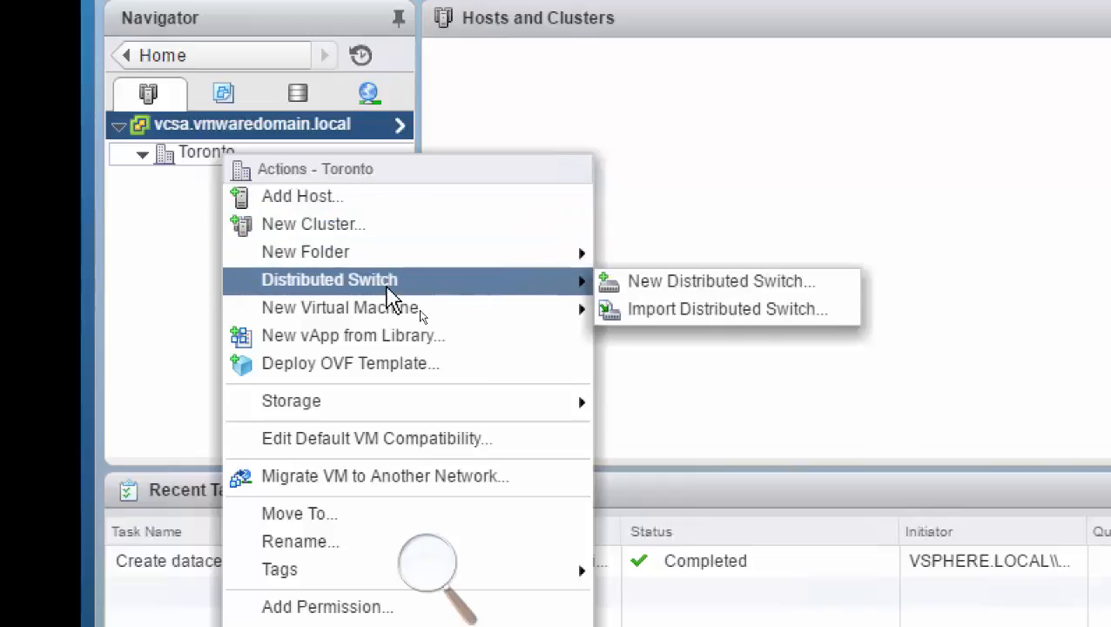
mouse_move(397, 322)
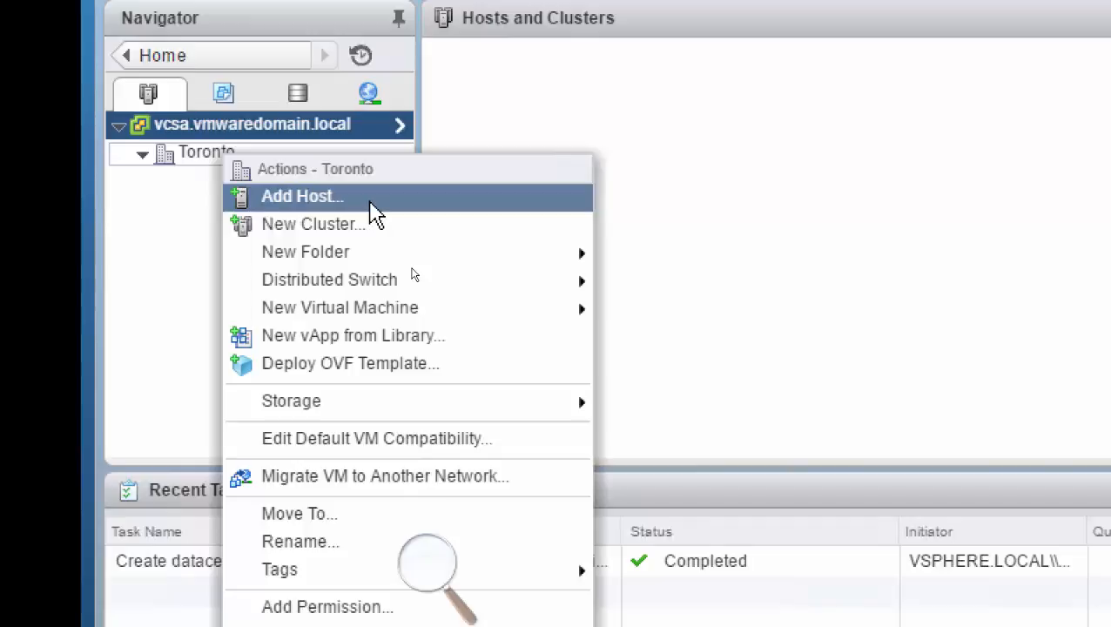
left_click(375, 213)
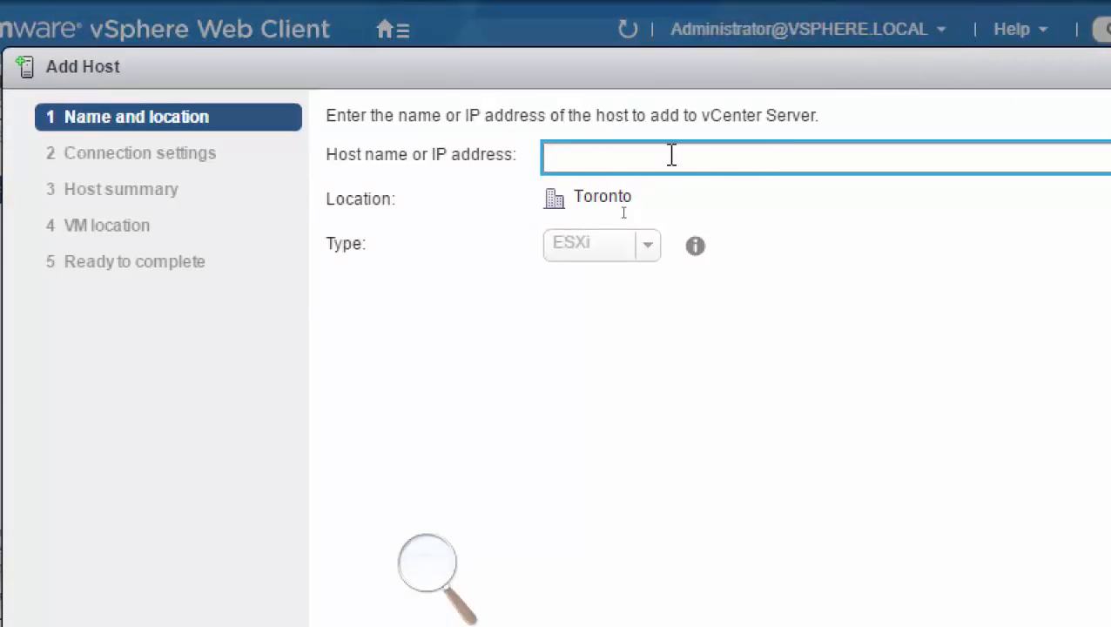
type("Esxi")
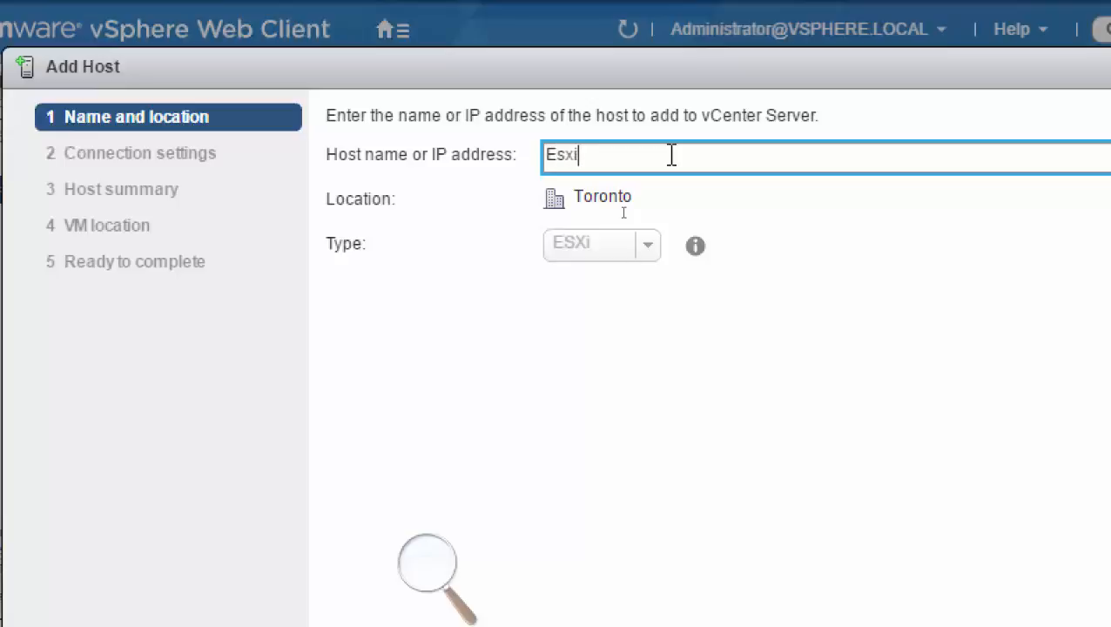
type("01.vmwaredo")
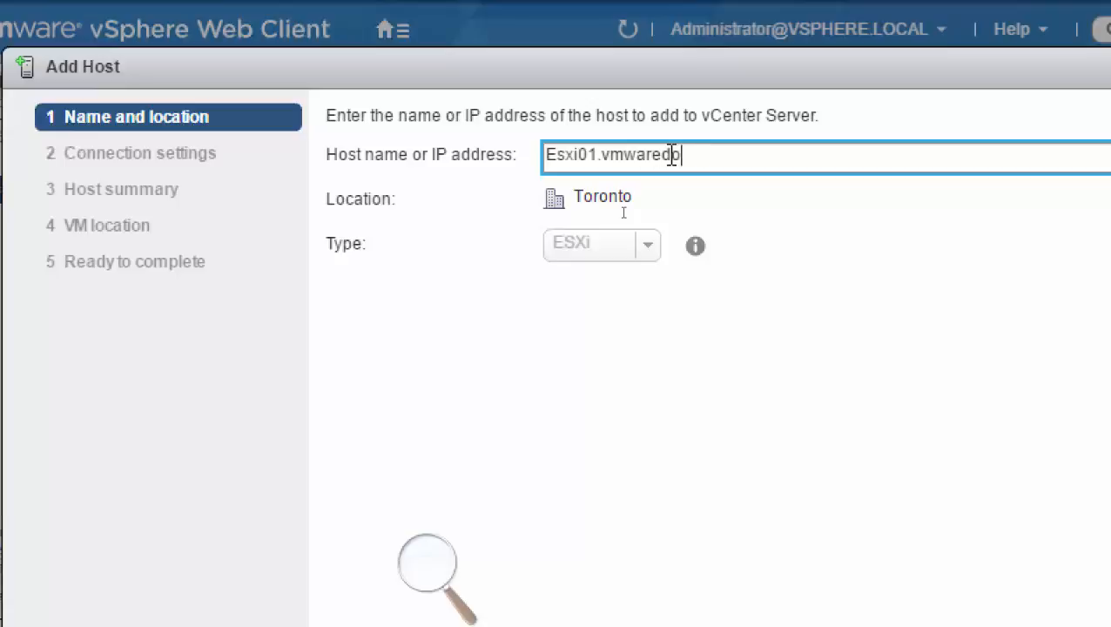
type("main.local")
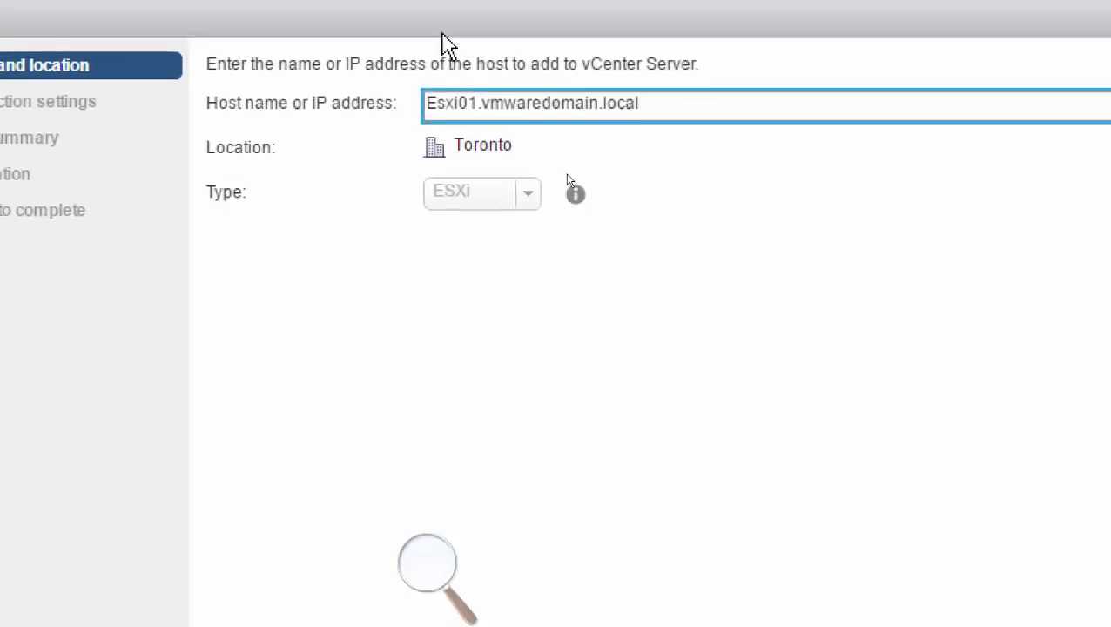
left_click(823, 542)
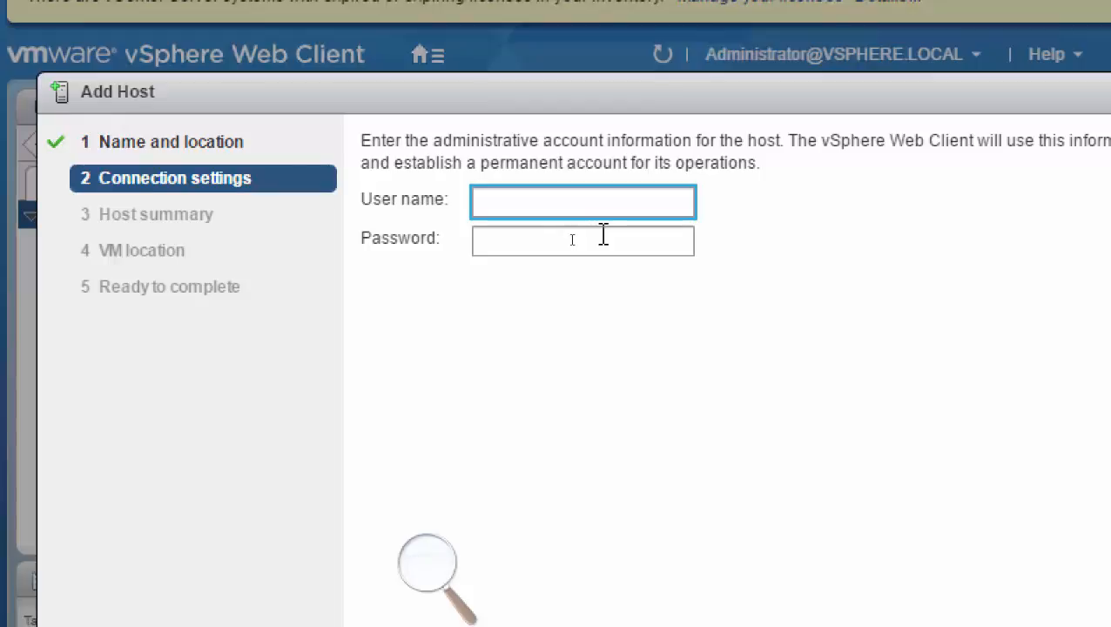
Connect to the host with user name root and the account password, and agree to replace the host's certificate.
type("root")
key("Tab")
type("vmware1")
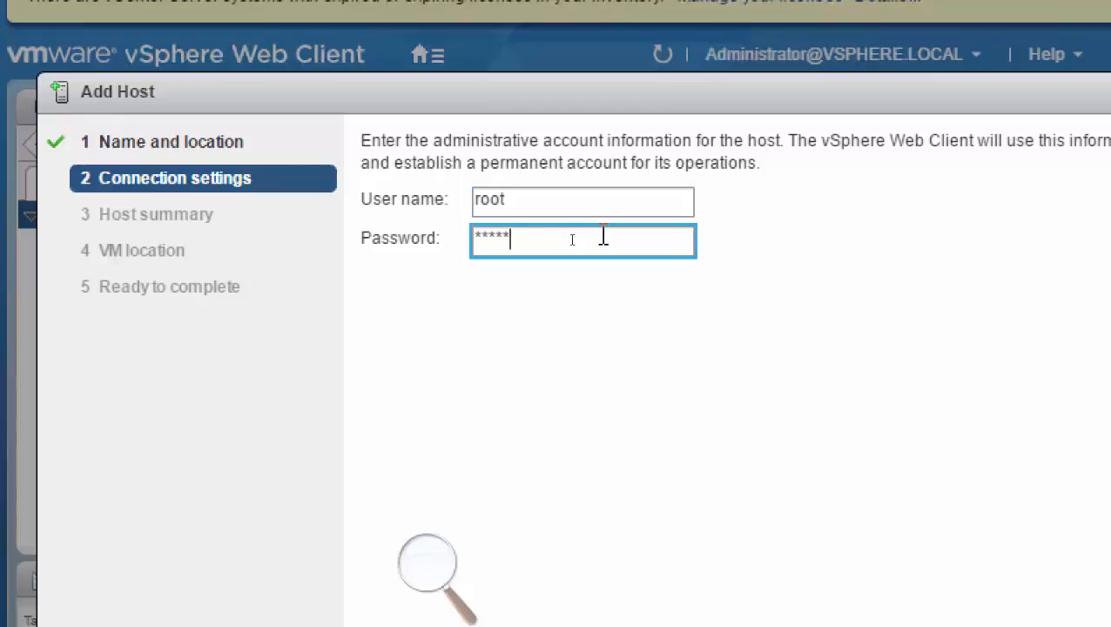
type("23")
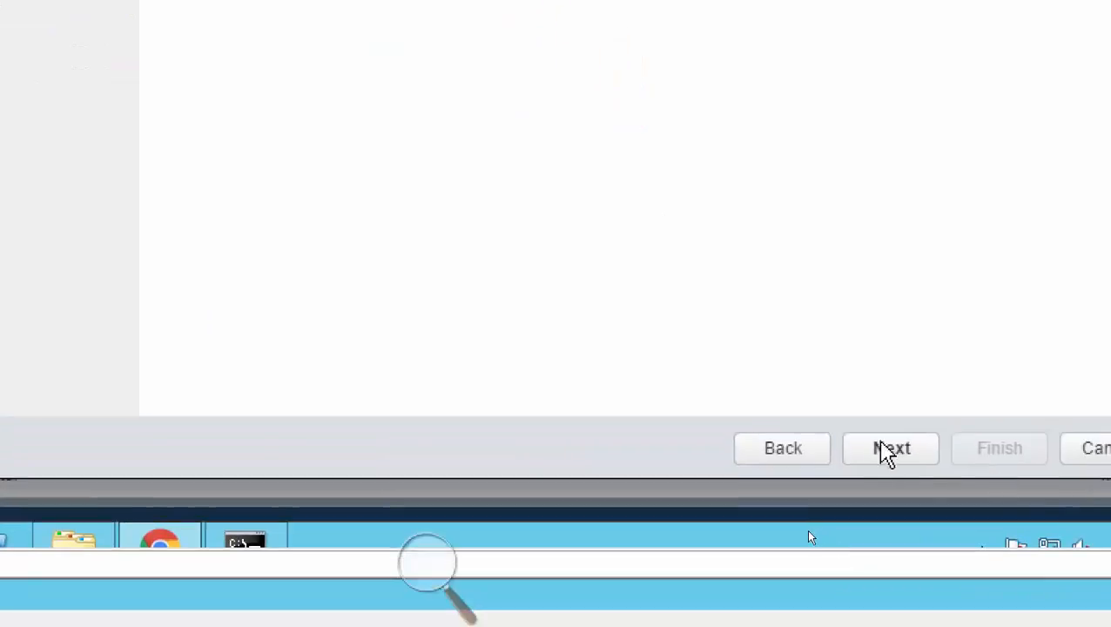
left_click(874, 454)
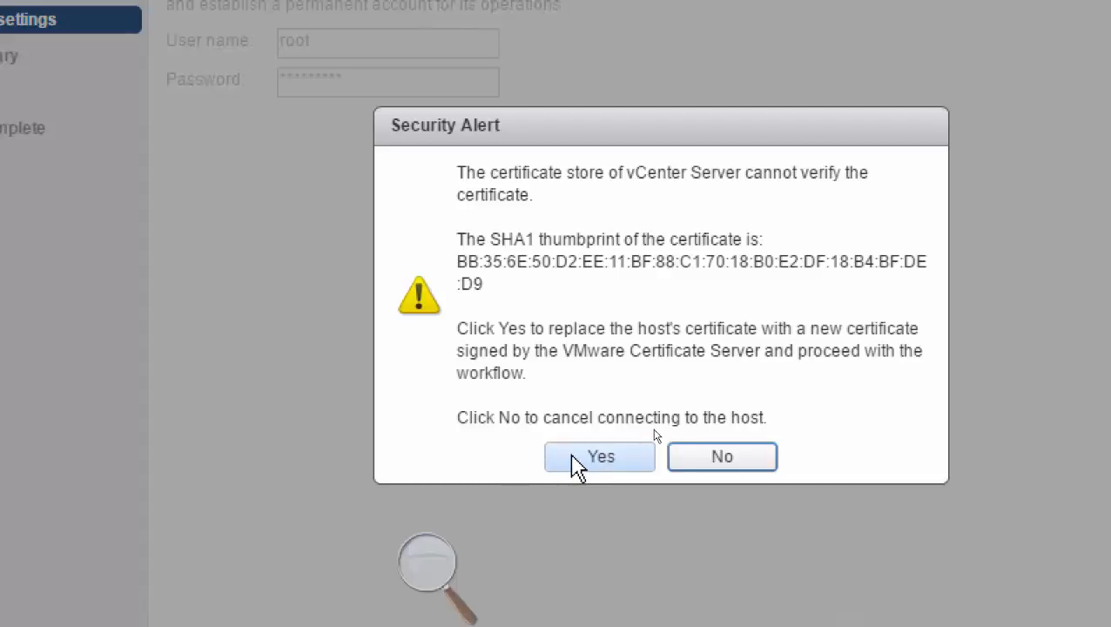
left_click(640, 454)
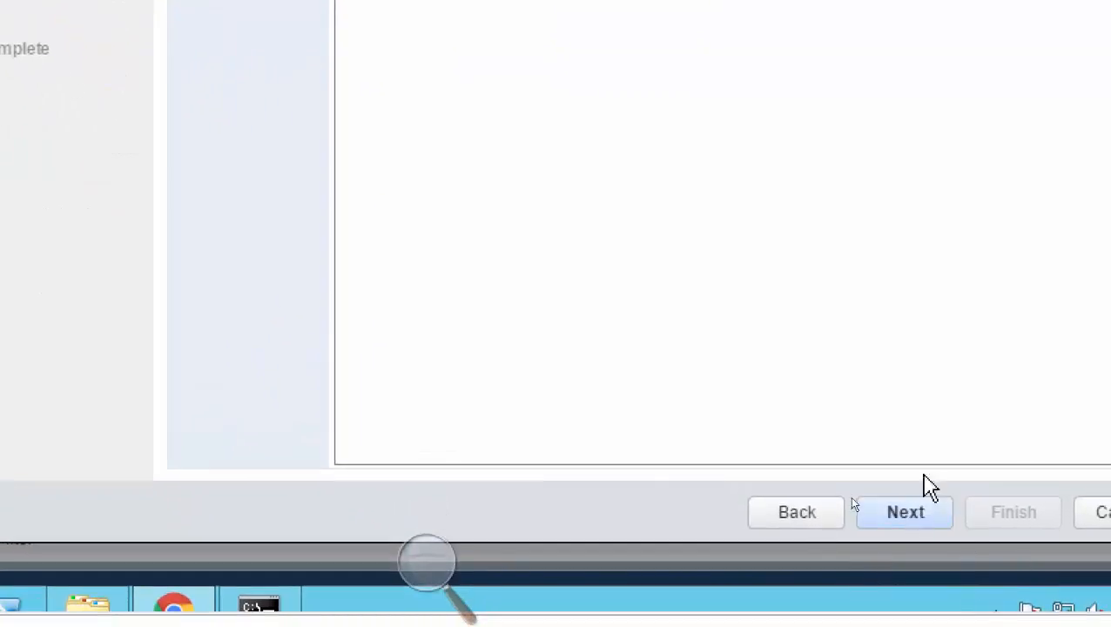
Accept the host summary, keep the Evaluation License assigned and leave lockdown mode Disabled for the host.
left_click(914, 507)
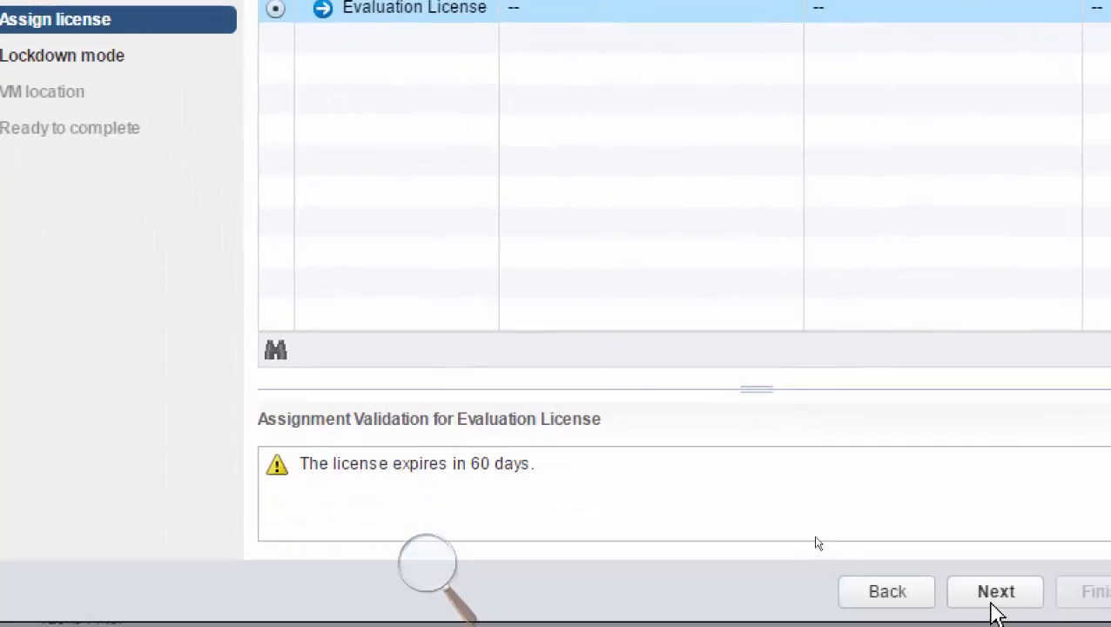
left_click(987, 594)
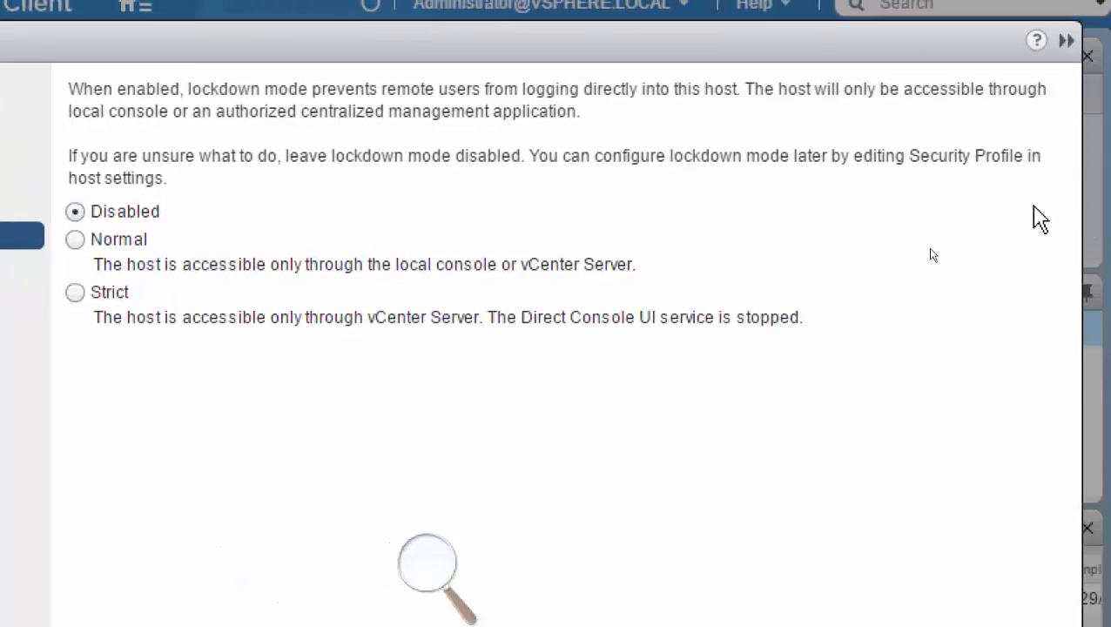
left_click_drag(909, 156, 1032, 155)
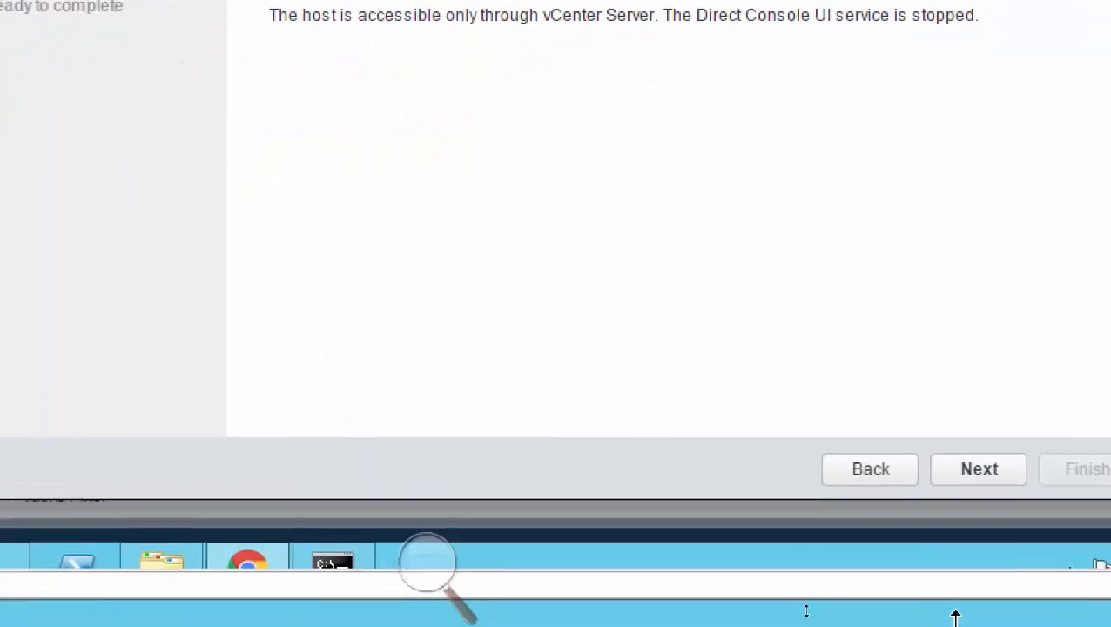
left_click(985, 486)
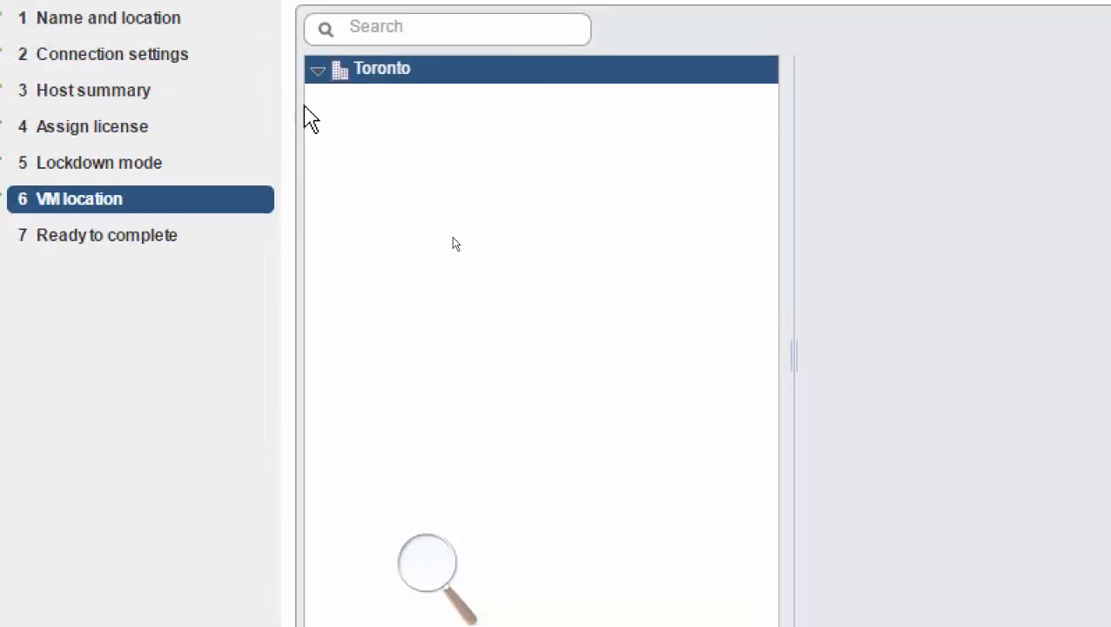
Keep Toronto as the VM location and finish adding the host.
left_click(317, 73)
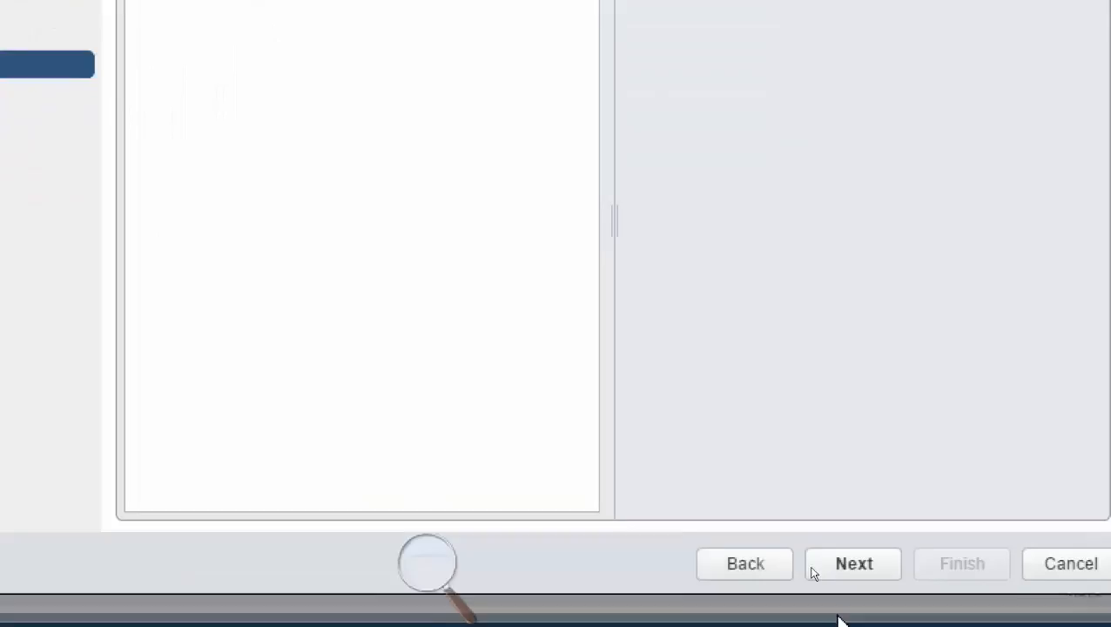
left_click(849, 568)
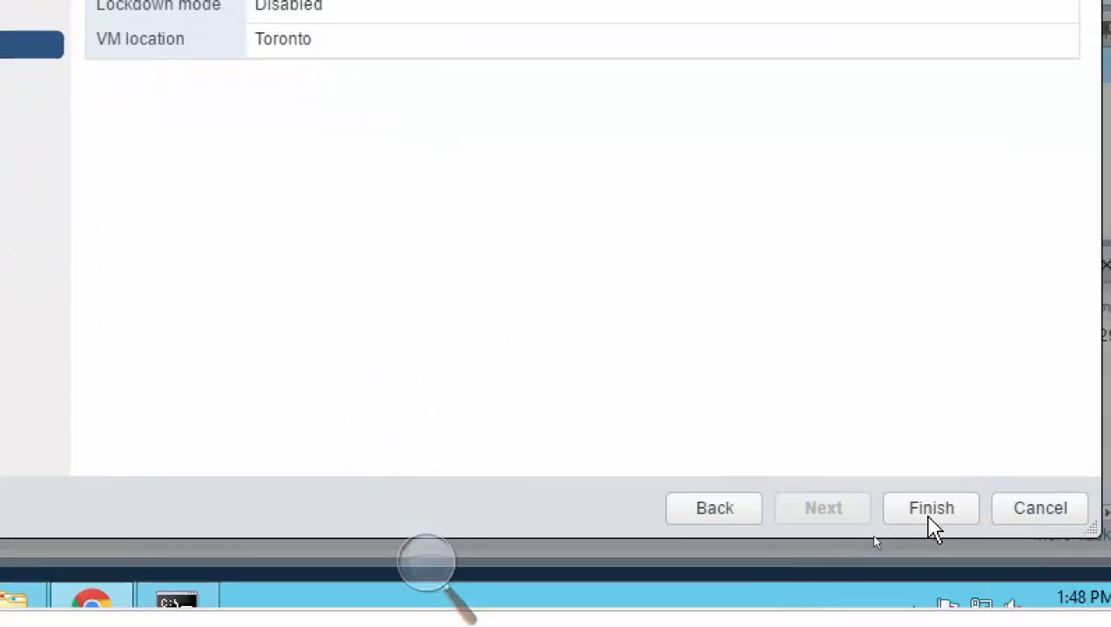
left_click(933, 521)
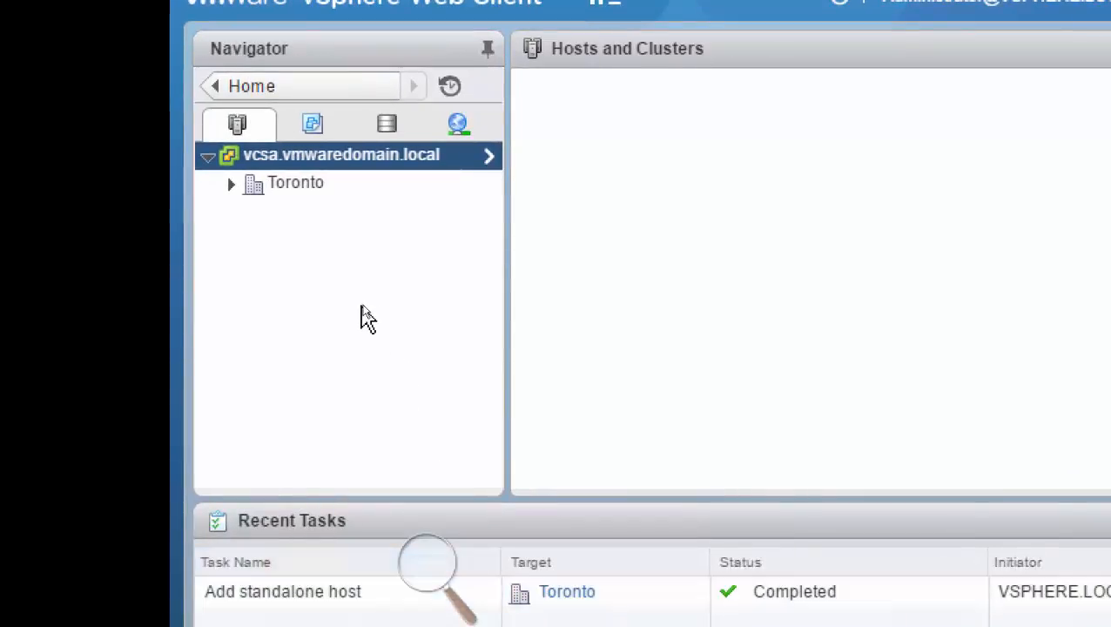
Expand the Toronto datacenter and widen the Navigator pane so its host's full name fits.
left_click(230, 189)
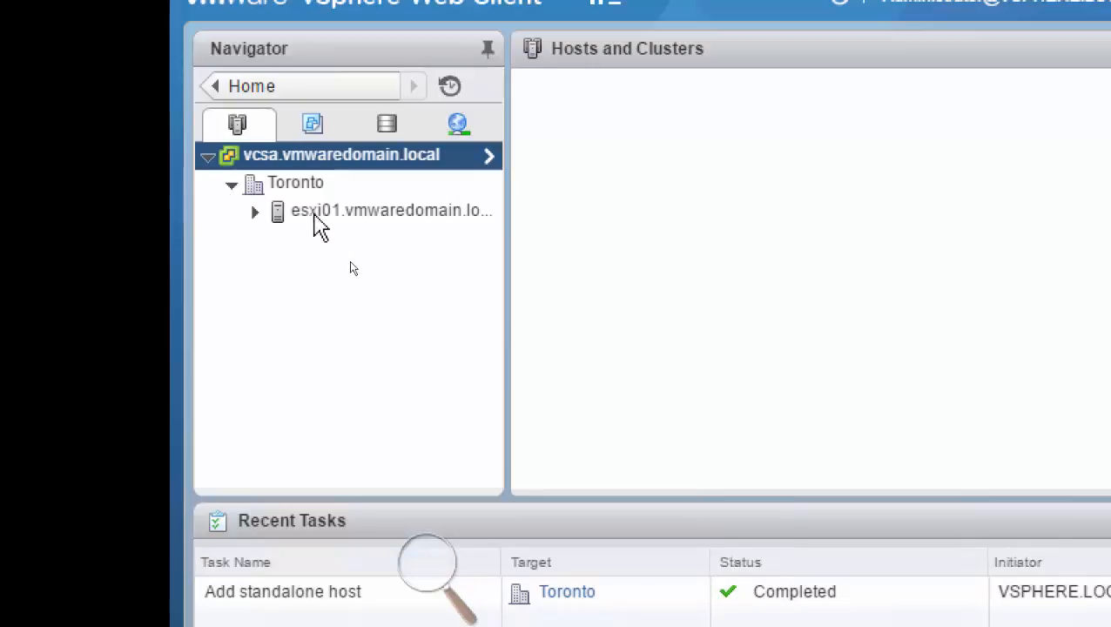
left_click(380, 216)
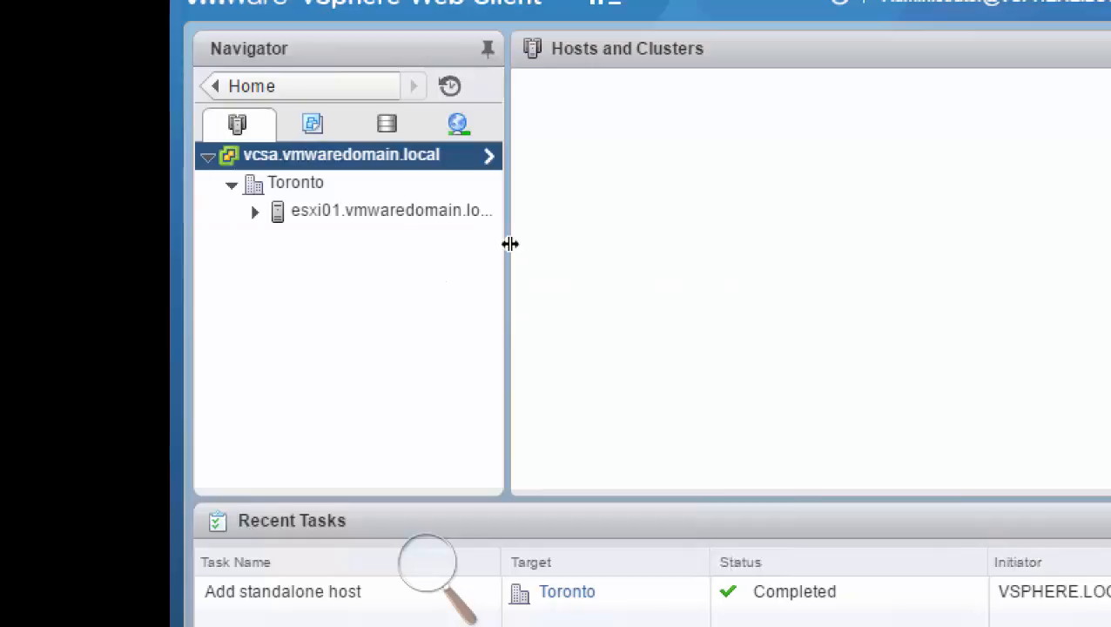
left_click_drag(508, 246, 617, 250)
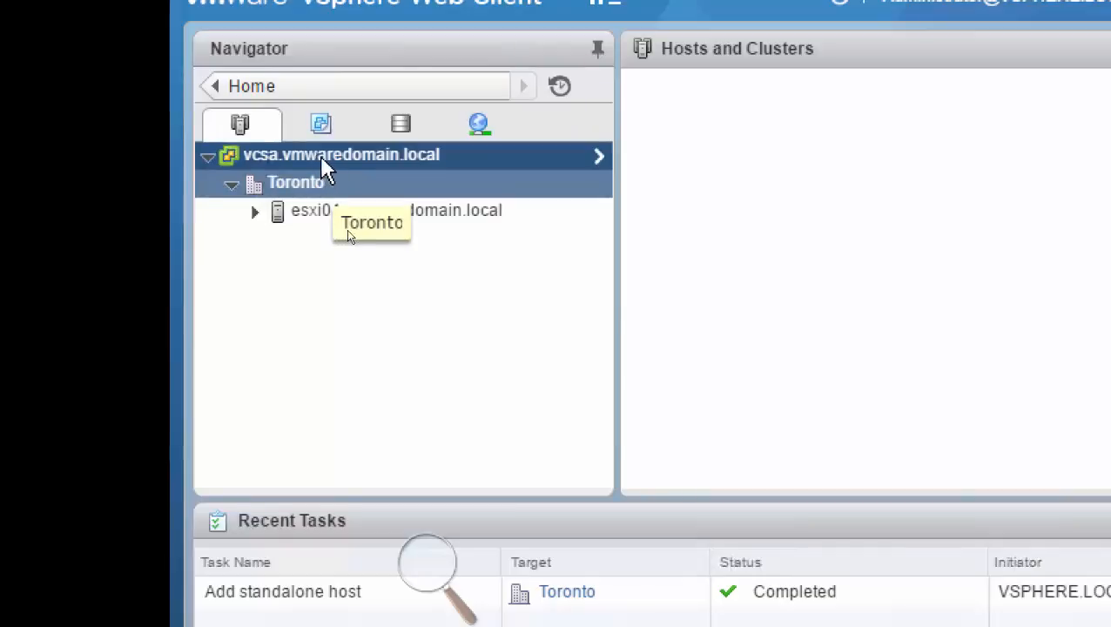
Create a new datacenter named Newyork under vcsa.vmwaredomain.local.
right_click(323, 158)
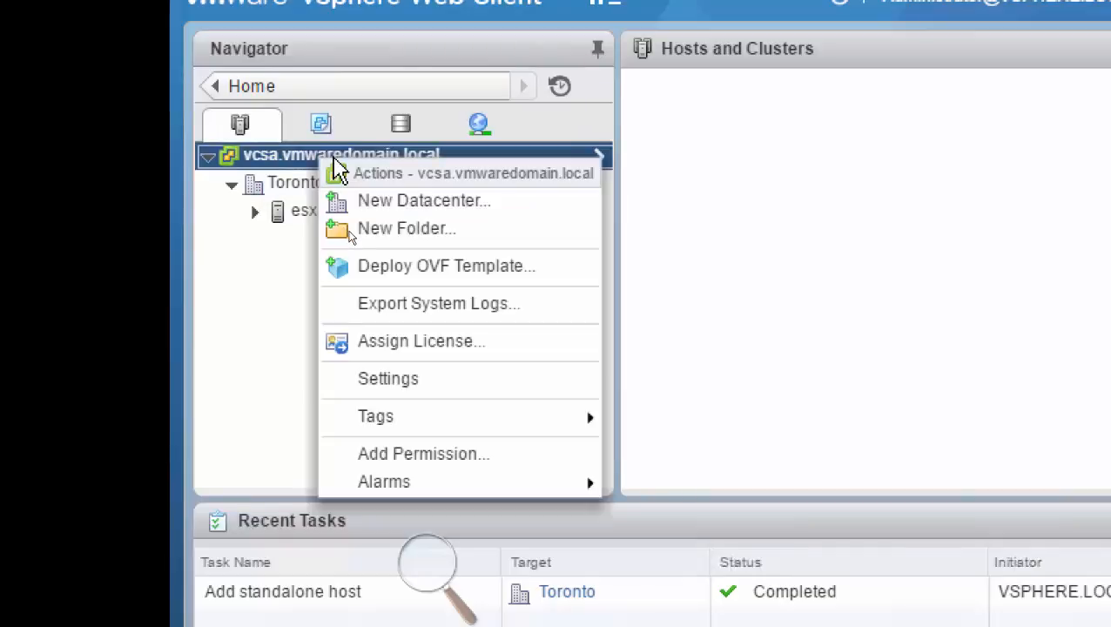
left_click(451, 205)
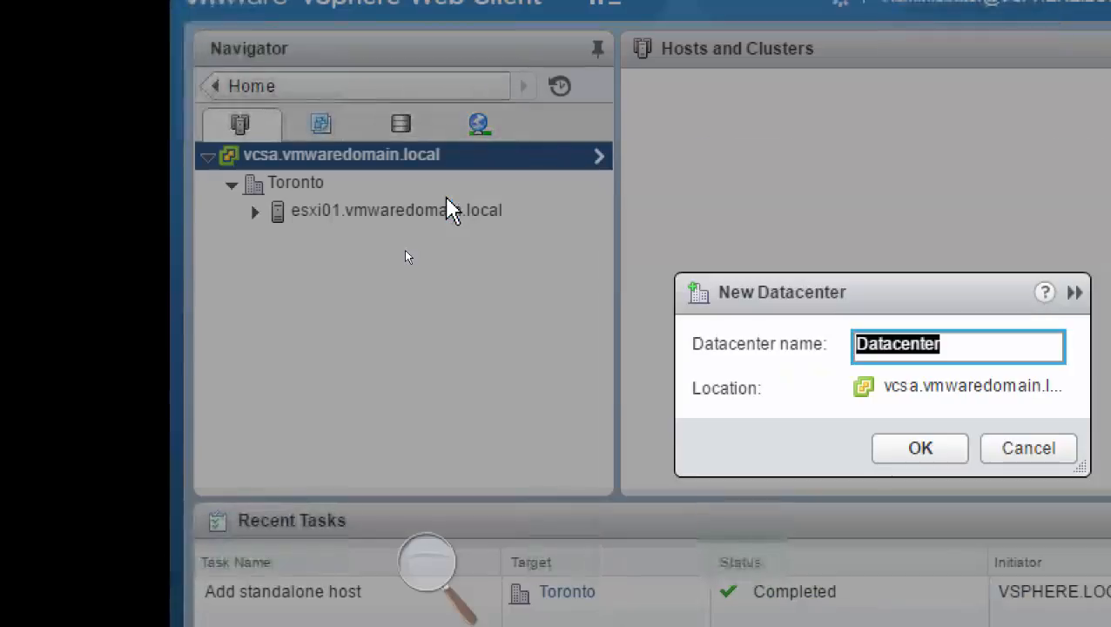
type("New")
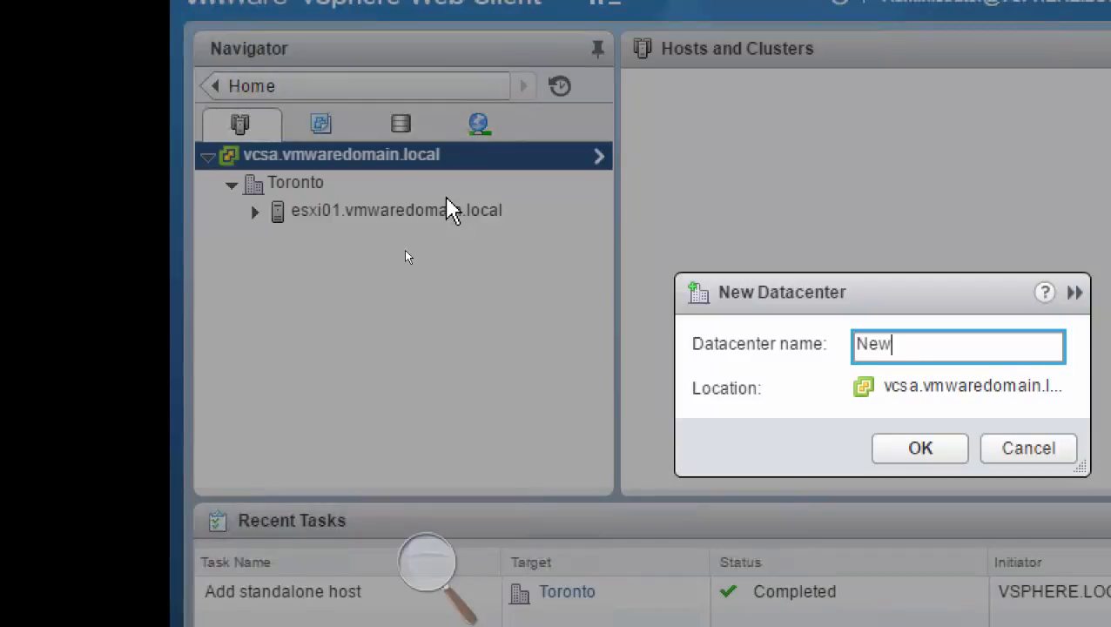
type("york")
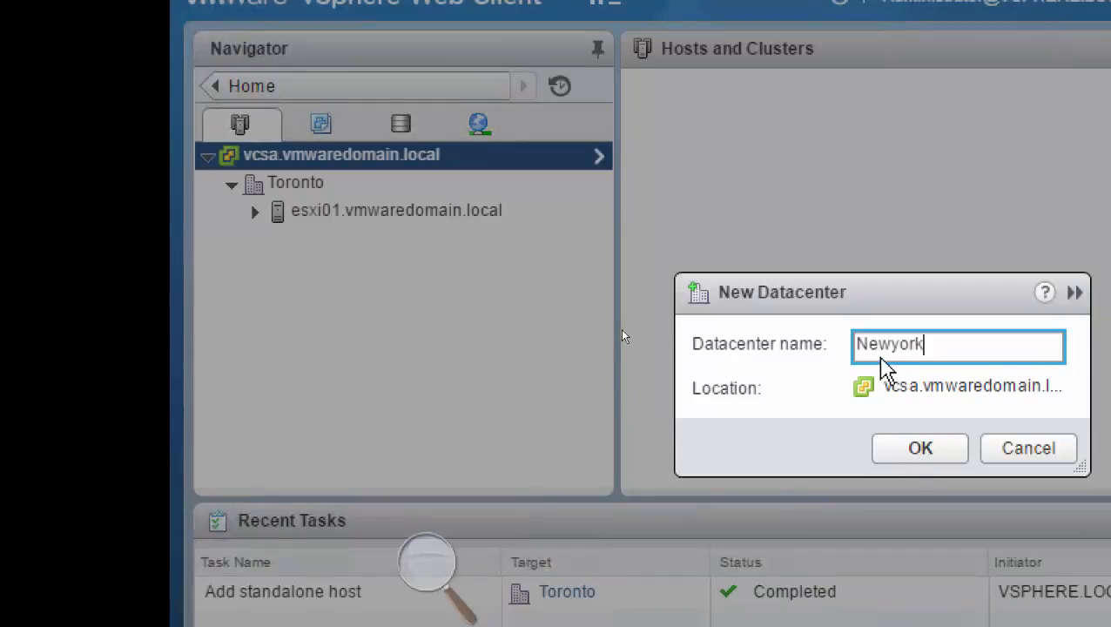
key("Return")
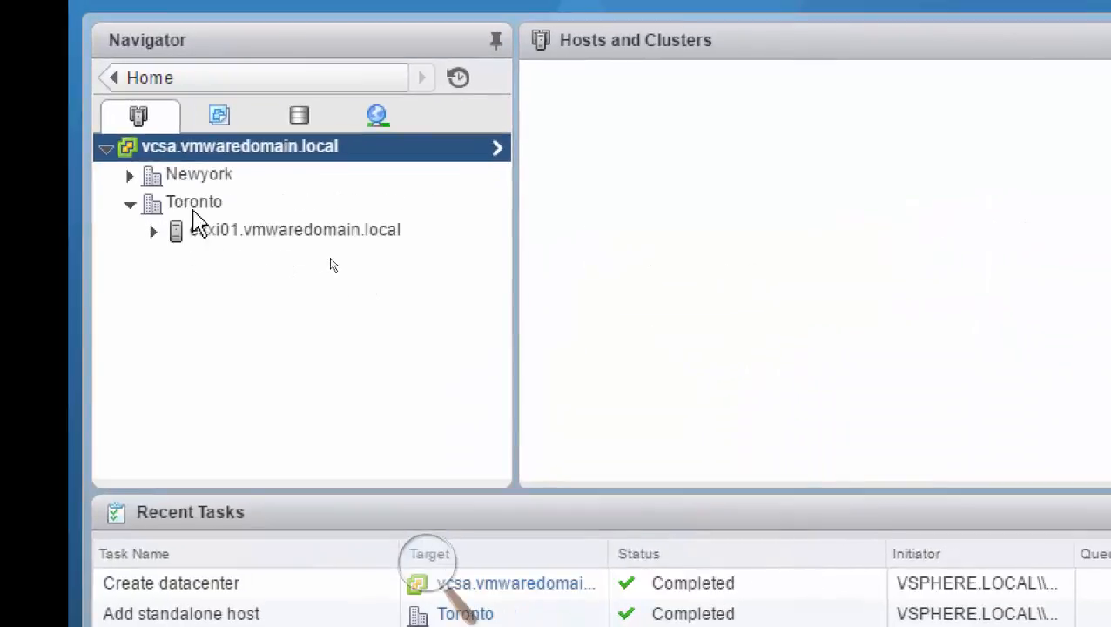
Start adding a host to the Newyork datacenter, entering its host name and proceeding to the connection settings.
left_click(192, 177)
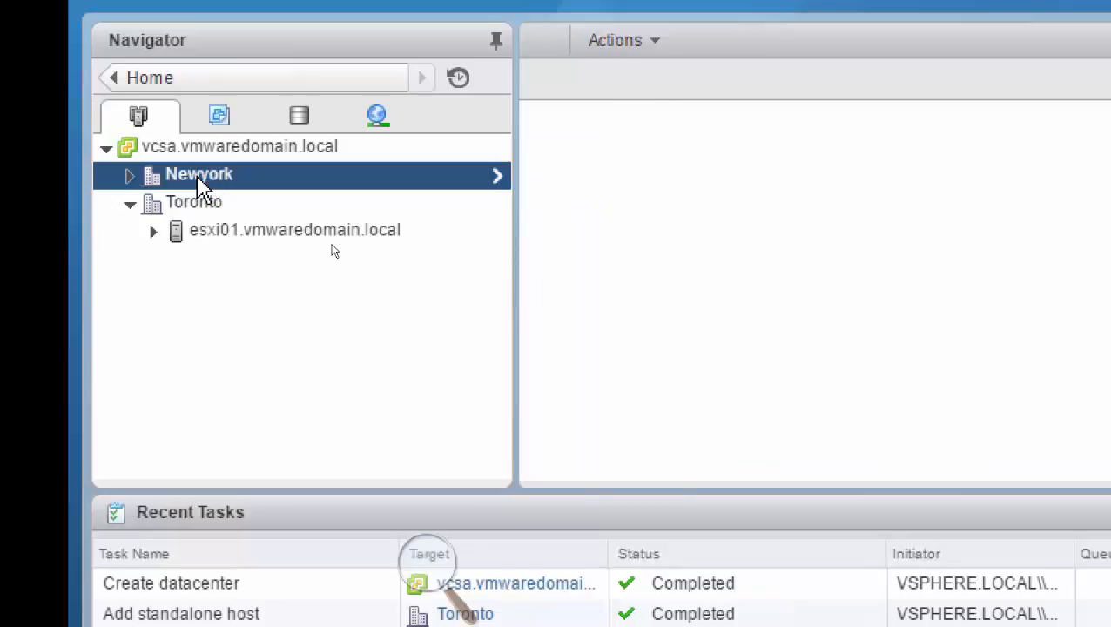
right_click(201, 184)
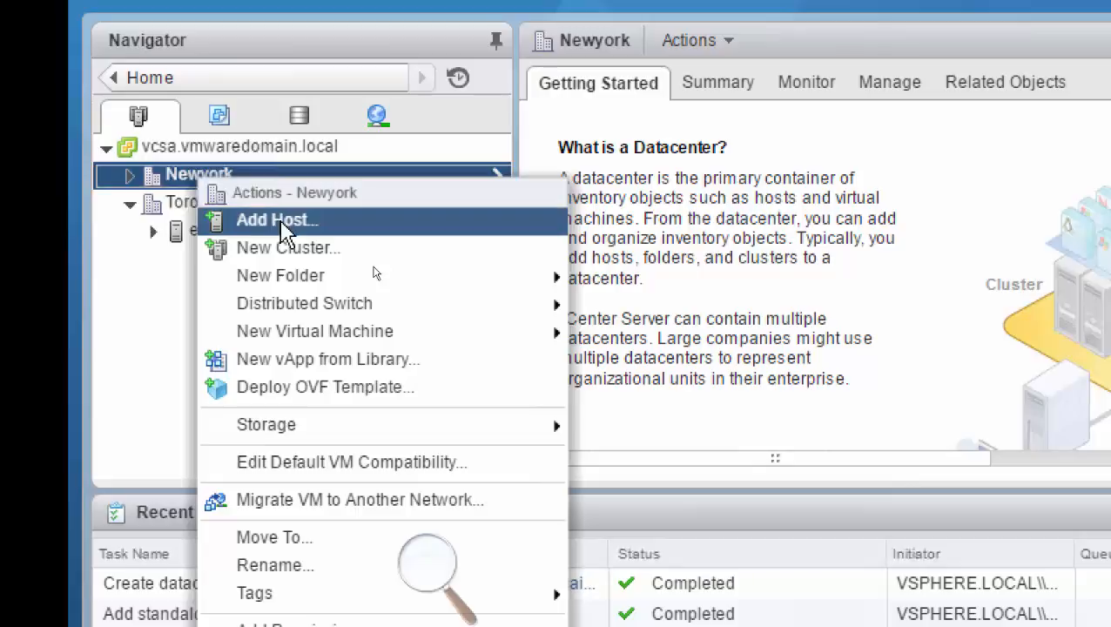
left_click(280, 221)
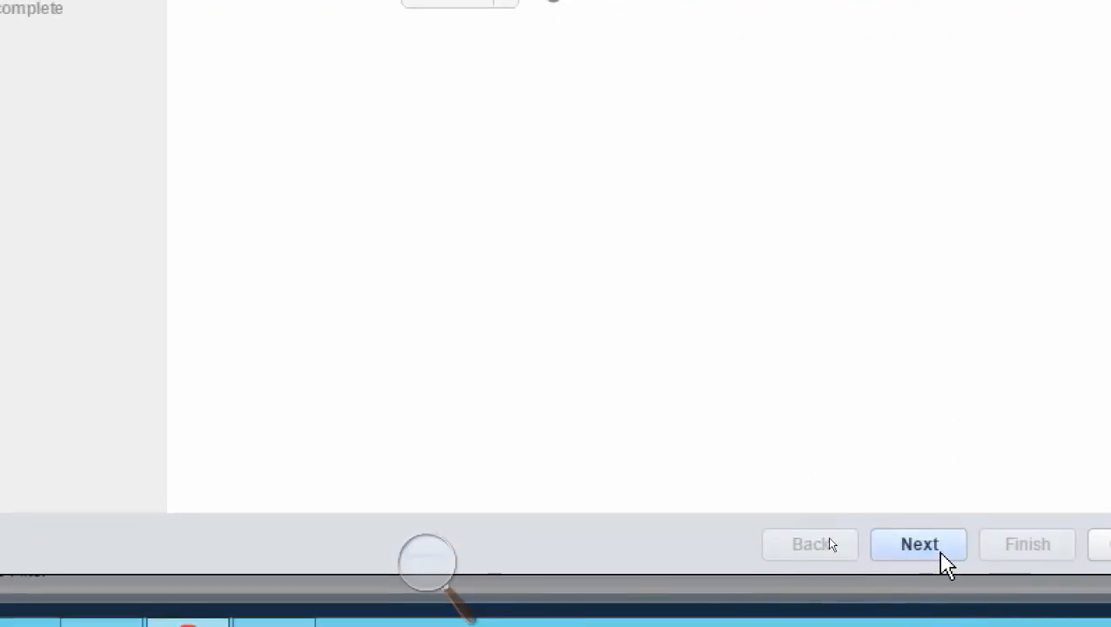
left_click(943, 555)
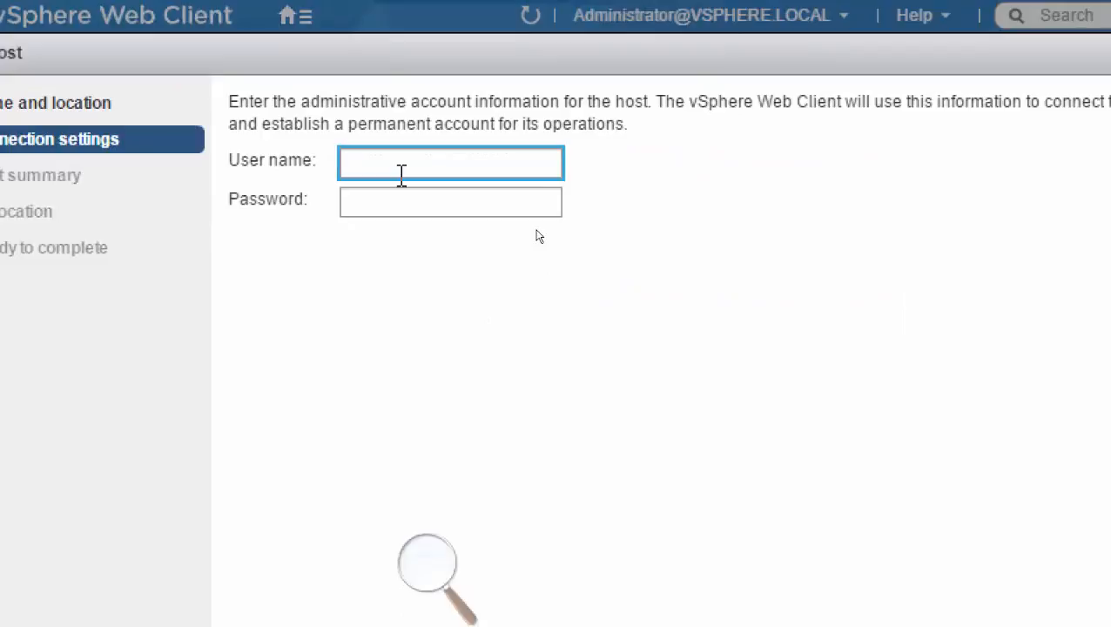
Enter root as the host's user name with its account password, and proceed through the connection validation.
key("Tab")
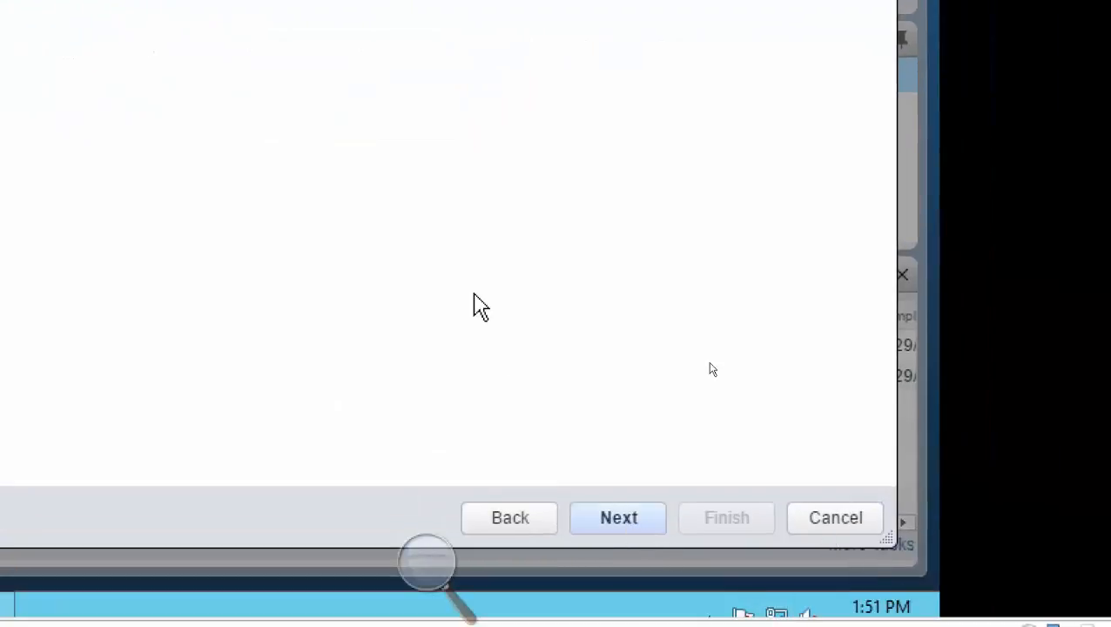
left_click(619, 518)
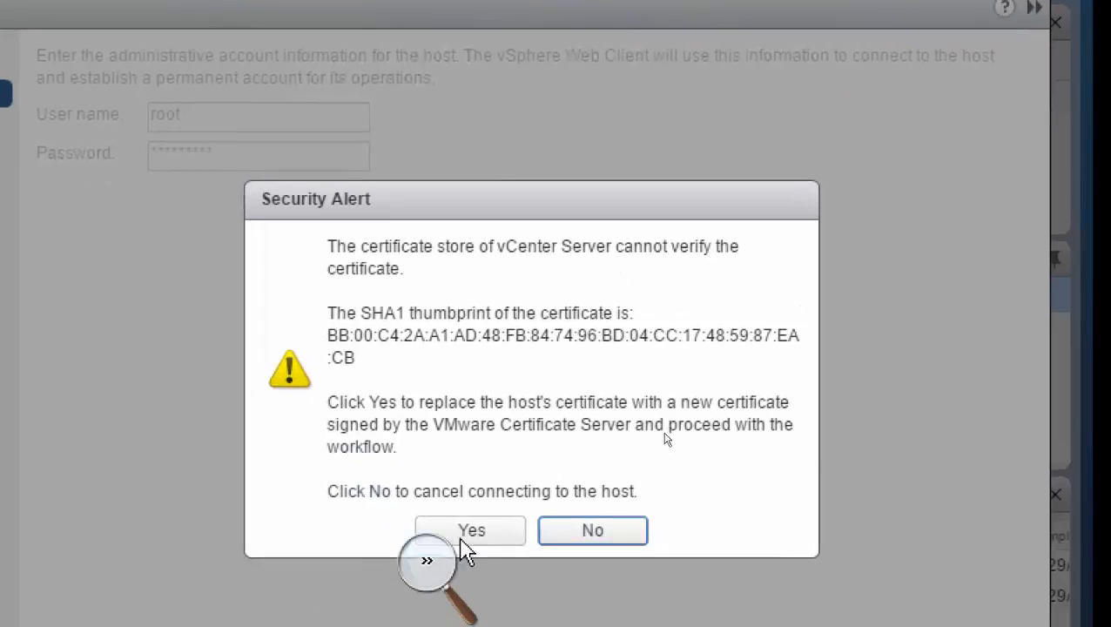
left_click(462, 537)
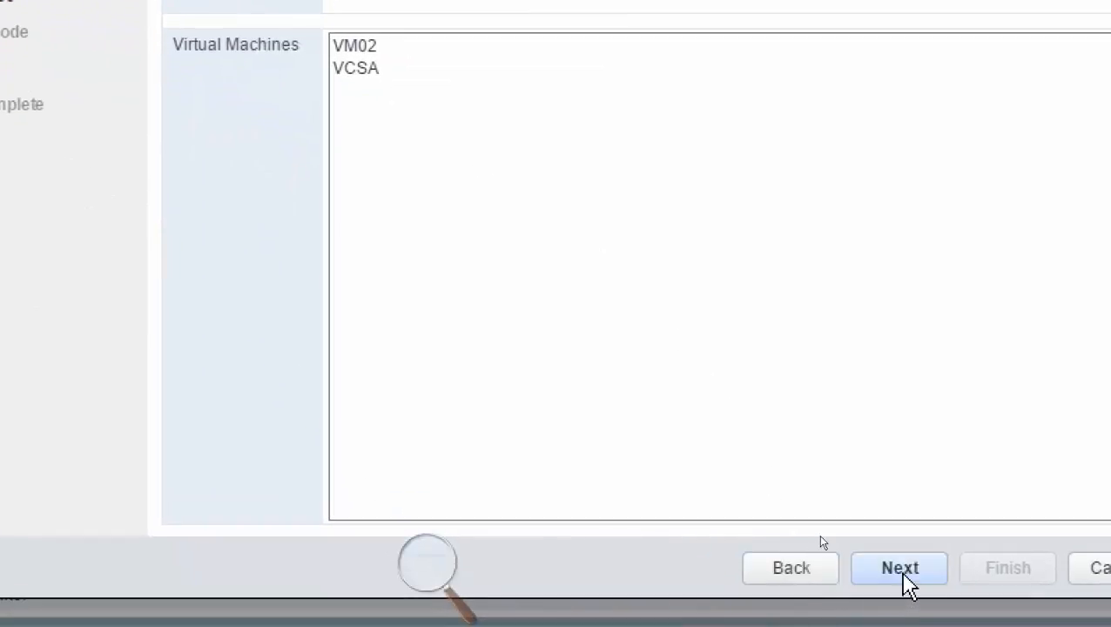
Keep the Evaluation License, disabled lockdown mode and the Newyork VM location, and finish adding the host.
left_click(902, 579)
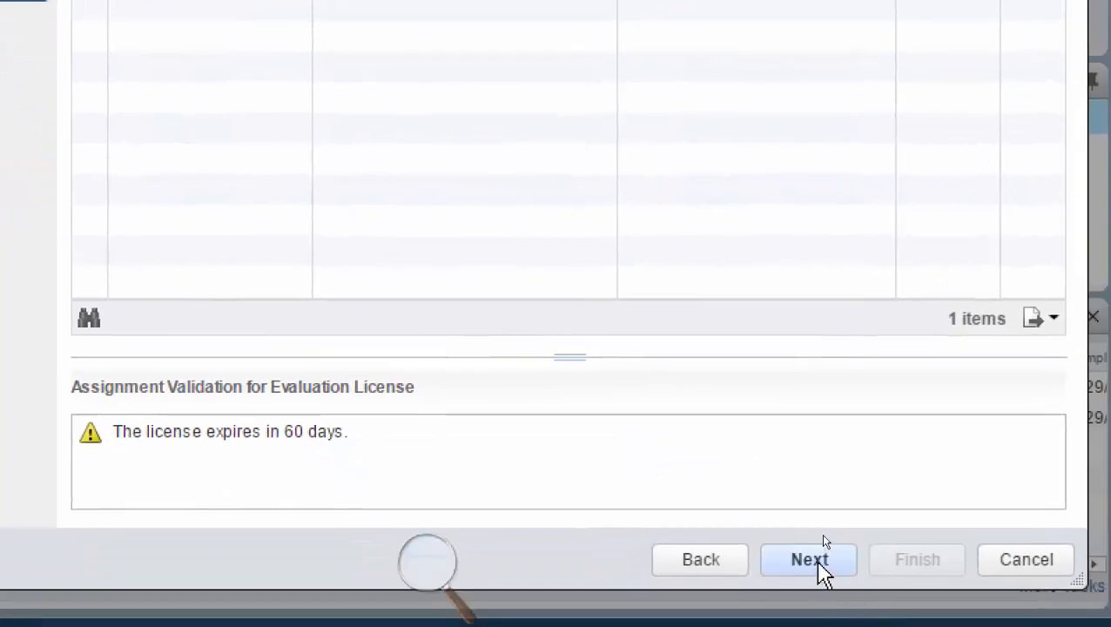
left_click(815, 562)
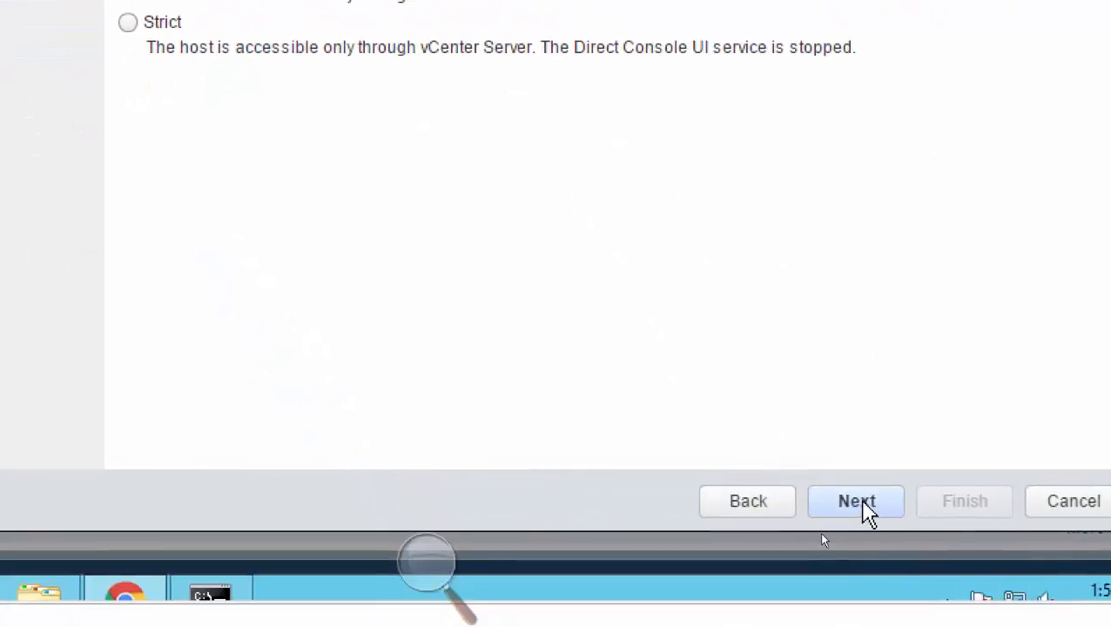
left_click(857, 502)
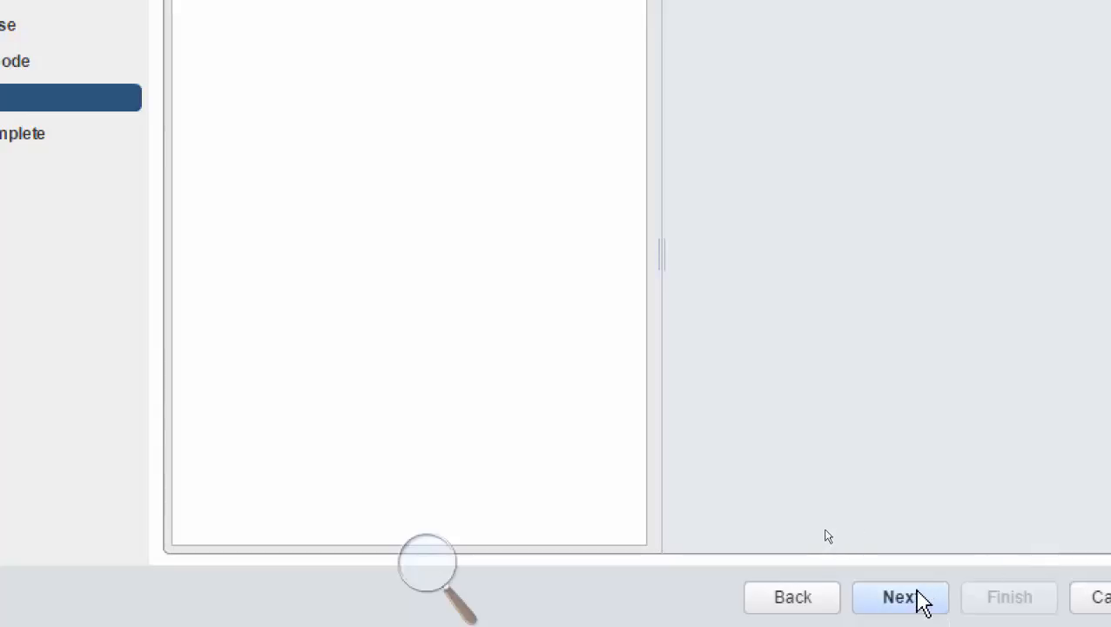
left_click(921, 600)
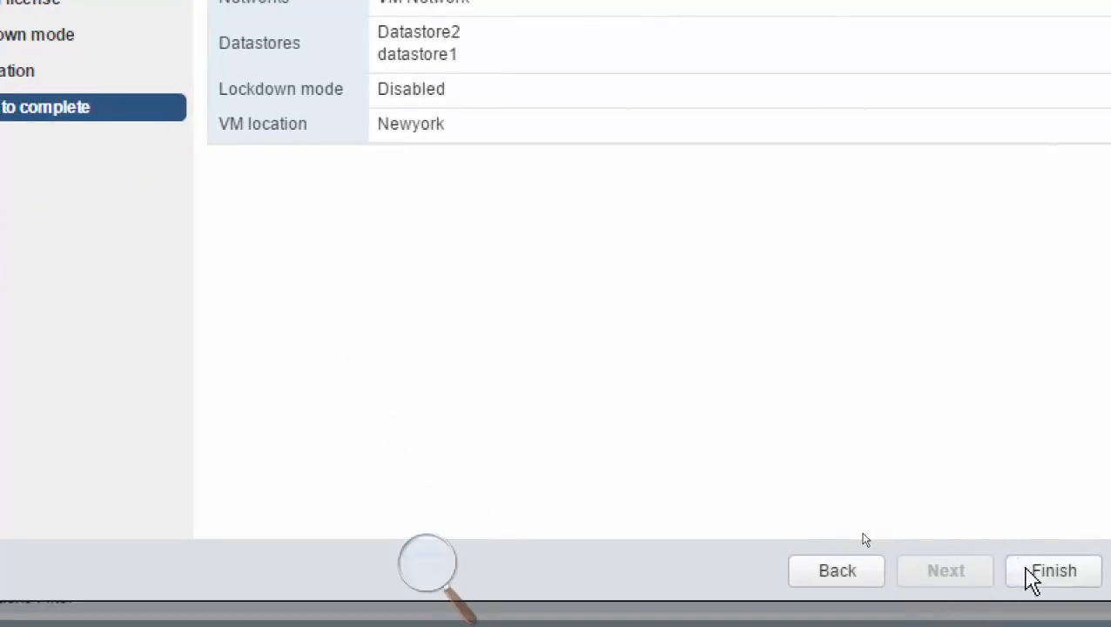
left_click(1033, 575)
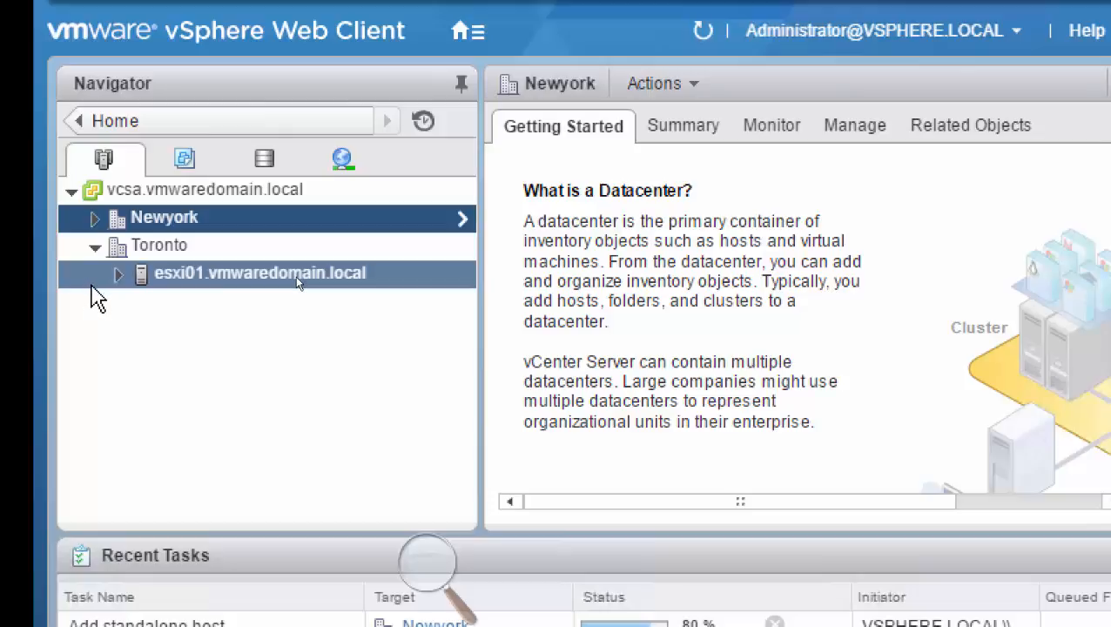
Select esxi02.vmwaredomain.local under Newyork, and switch the Navigator to the storage inventory of vcsa.vmwaredomain.local.
left_click(95, 218)
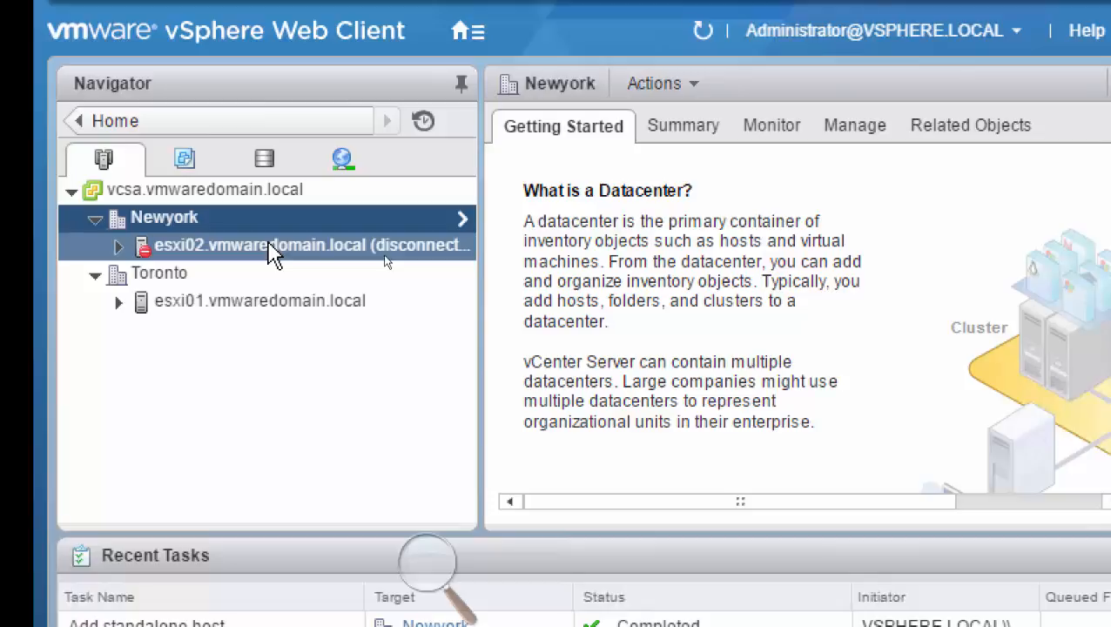
left_click(231, 247)
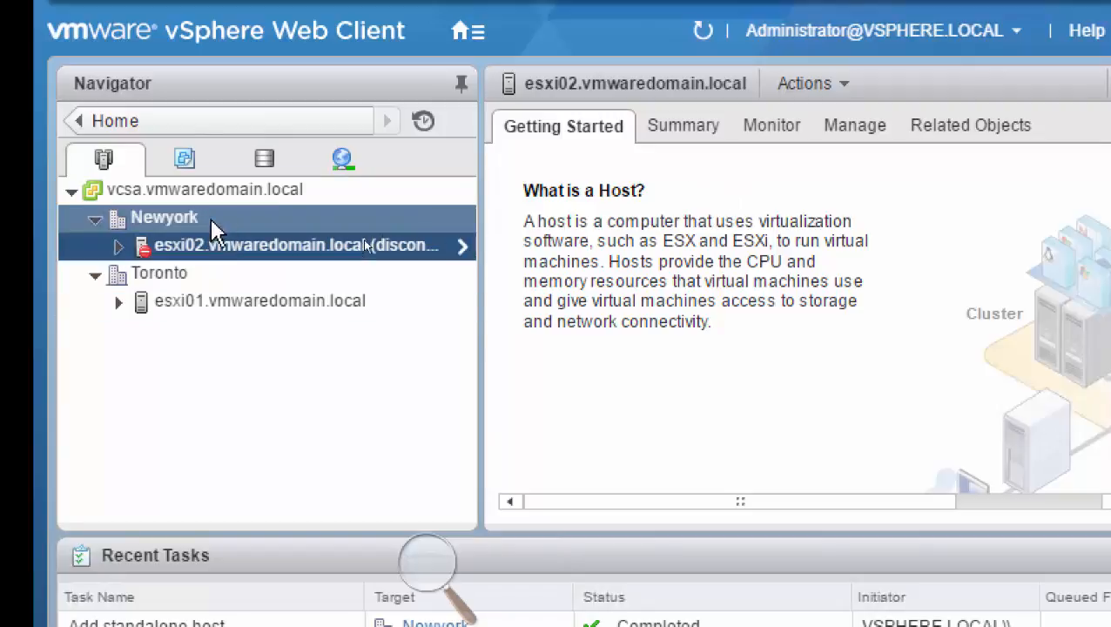
left_click(263, 161)
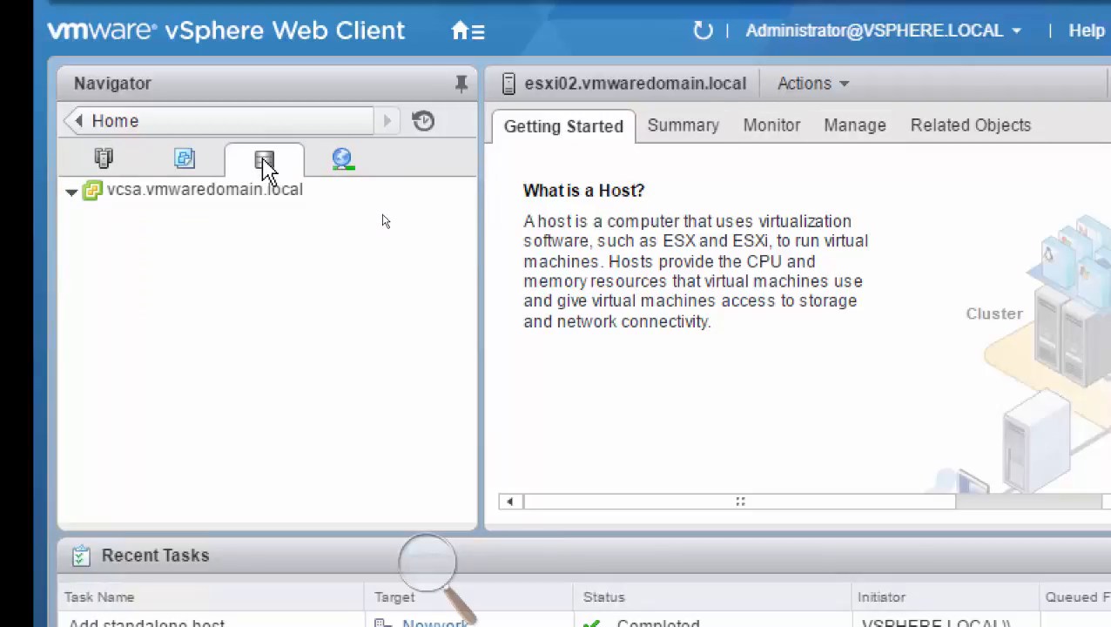
left_click(218, 199)
right_click(218, 198)
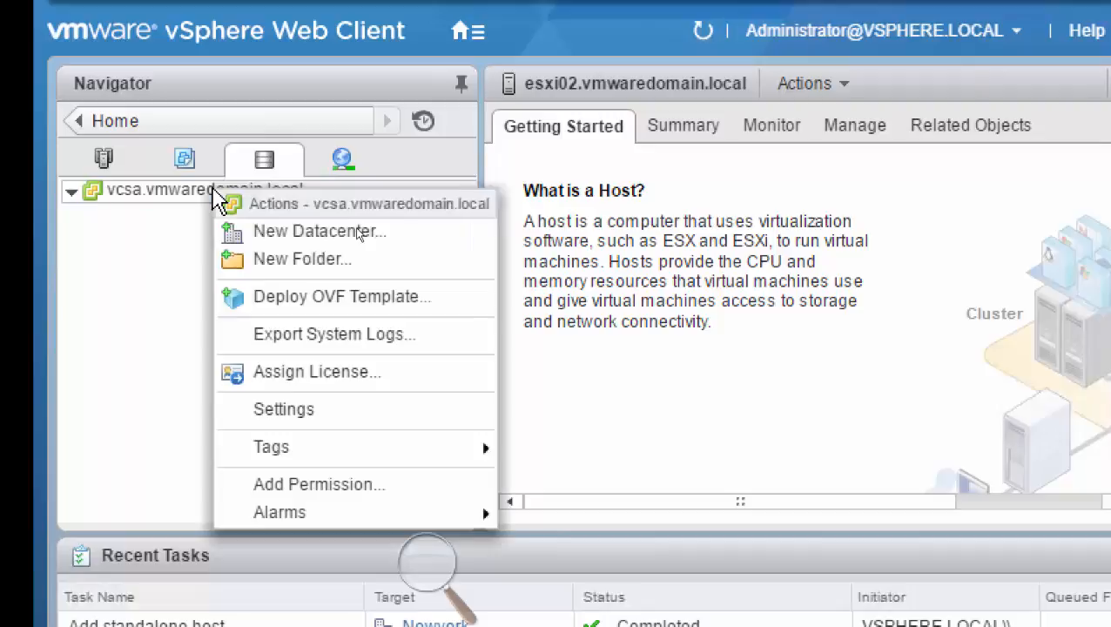
left_click(76, 192)
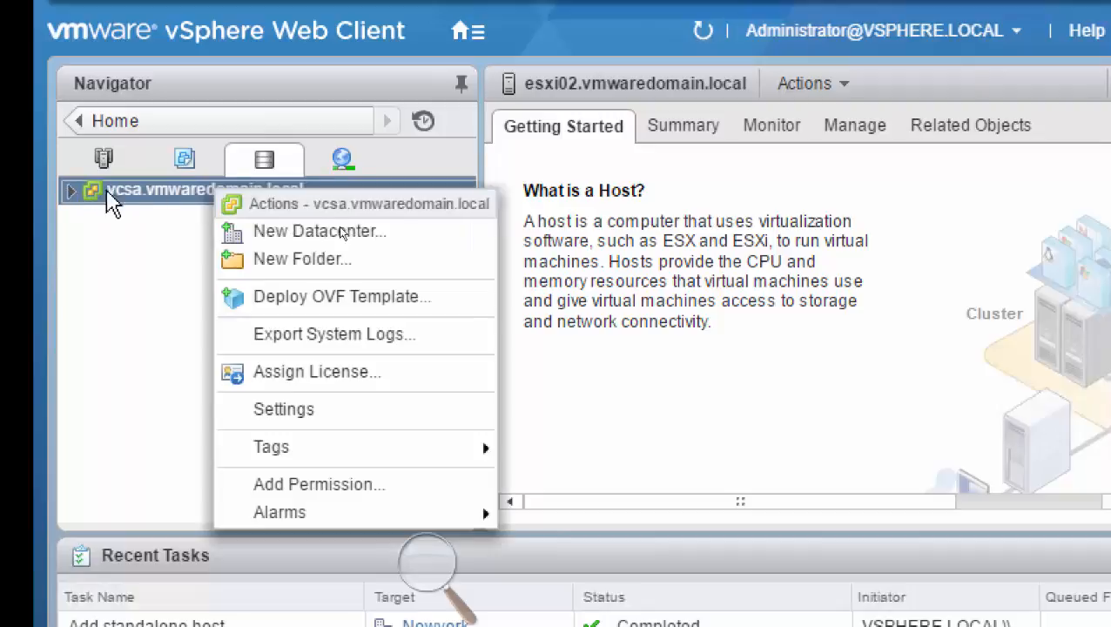
Show the storage management settings of esxi02.vmwaredomain.local with the details pane enlarged vertically.
left_click(848, 139)
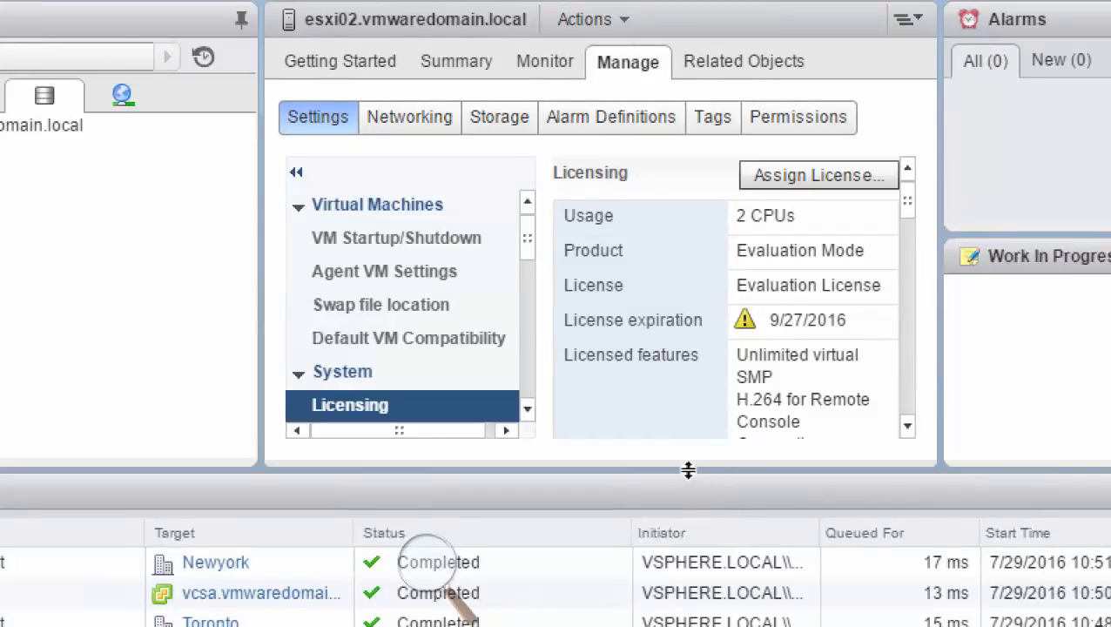
left_click_drag(688, 470, 682, 600)
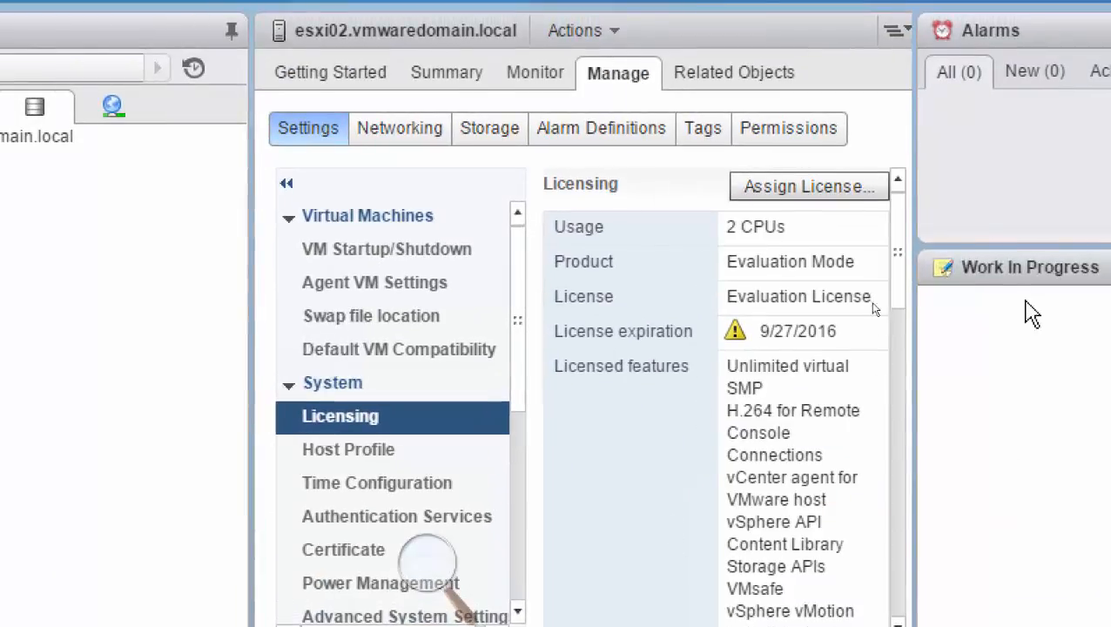
left_click(490, 137)
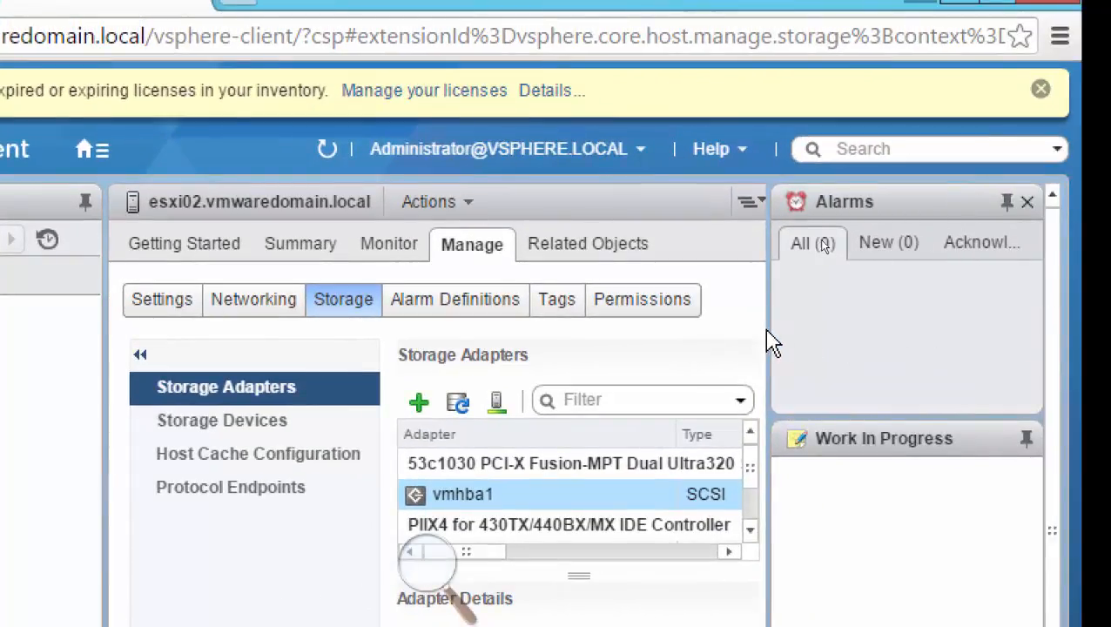
Widen the host's details pane and close the Alarms pane.
left_click_drag(769, 330, 888, 331)
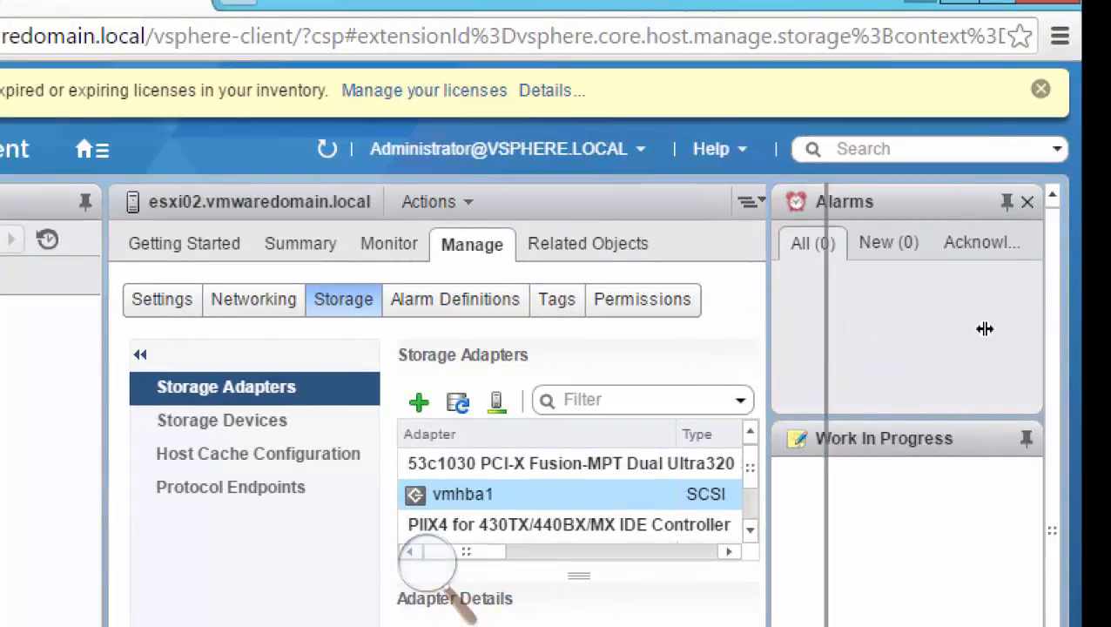
left_click_drag(985, 328, 880, 371)
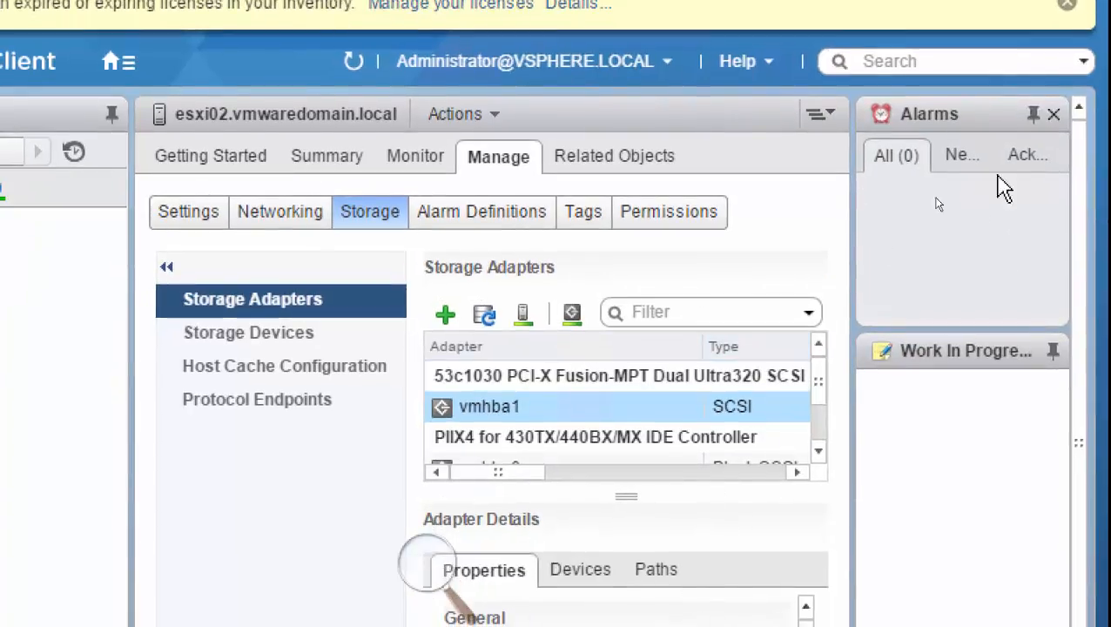
left_click(1055, 116)
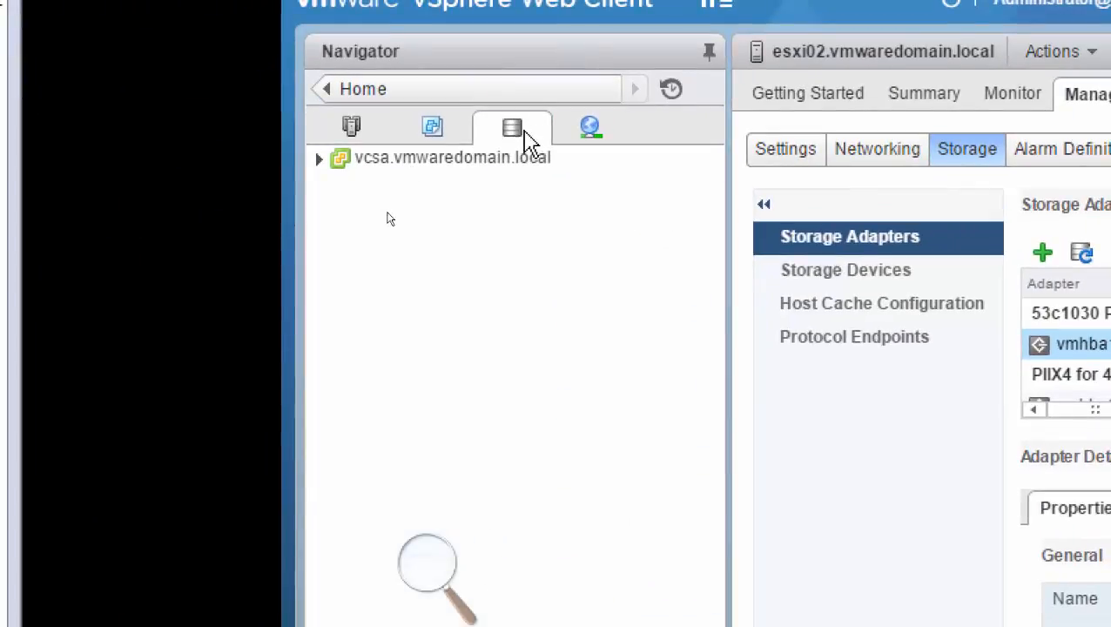
Reopen the Storage inventory from the home page and check the actions available for vcsa.vmwaredomain.local.
left_click(362, 90)
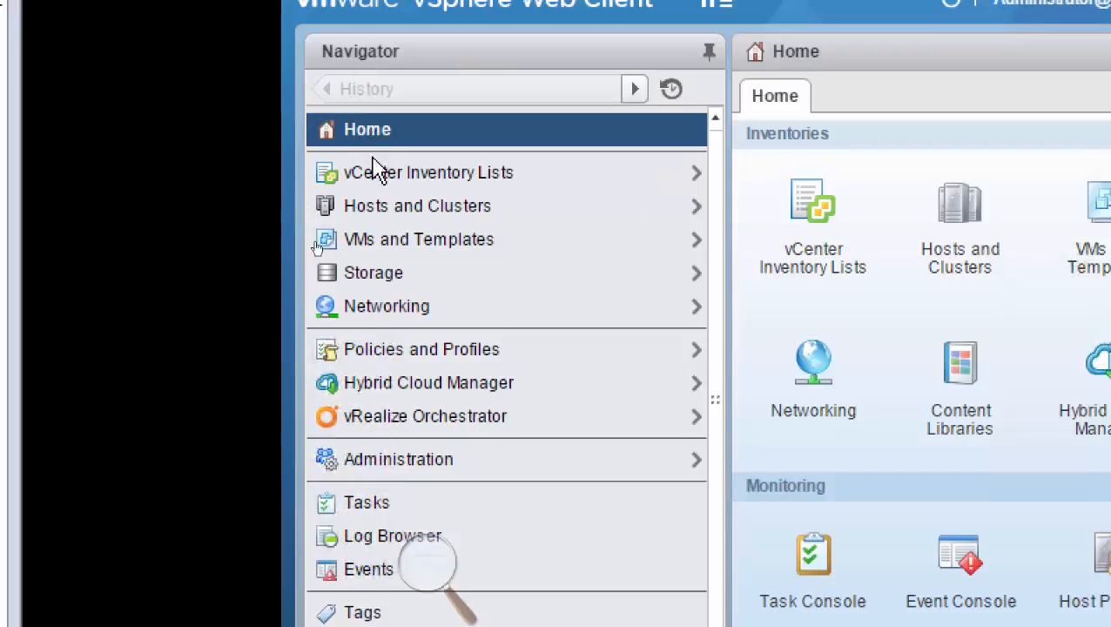
left_click(376, 277)
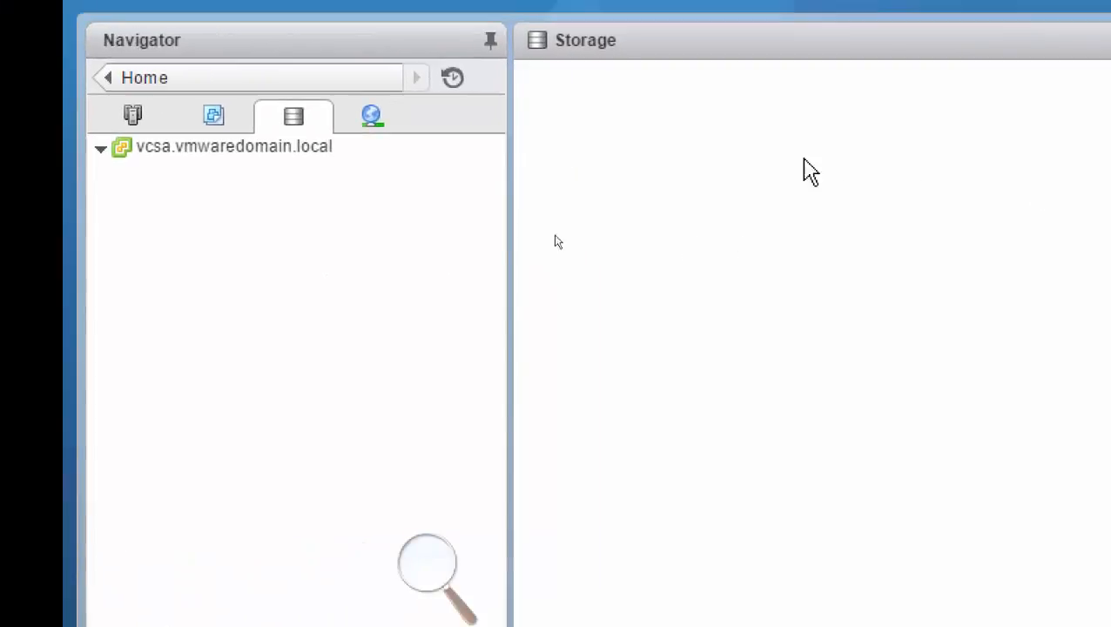
left_click(277, 148)
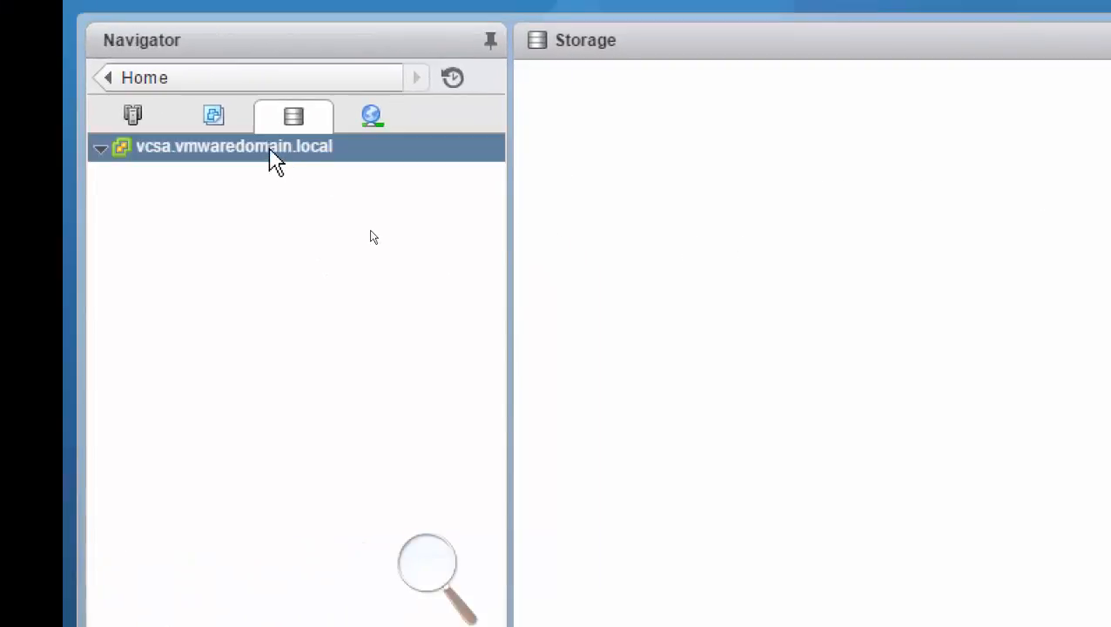
right_click(271, 152)
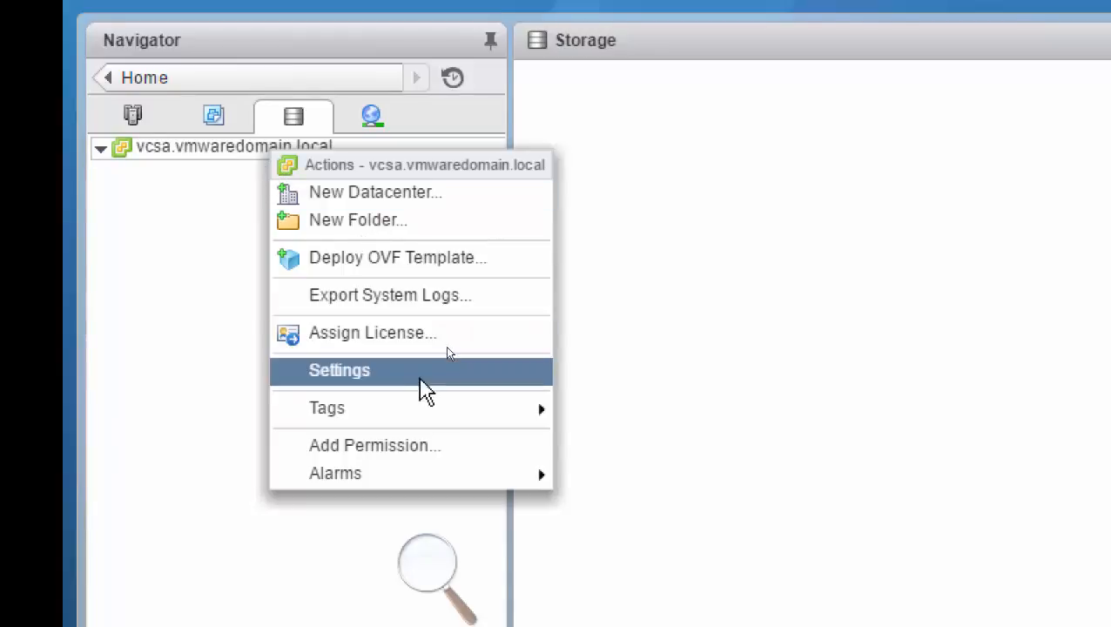
left_click(137, 78)
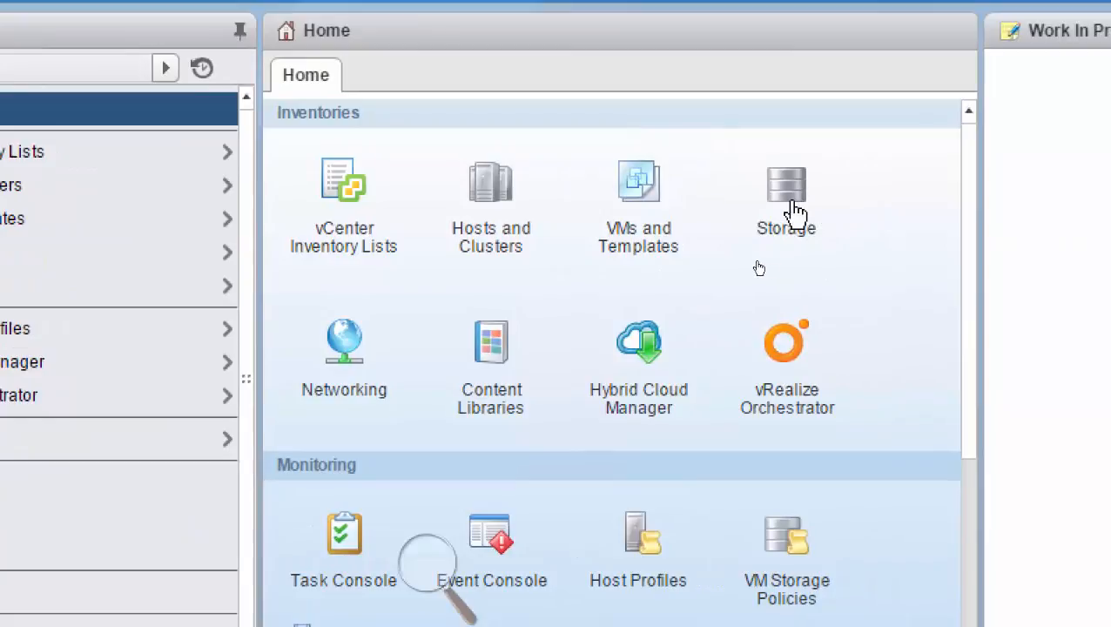
left_click(759, 268)
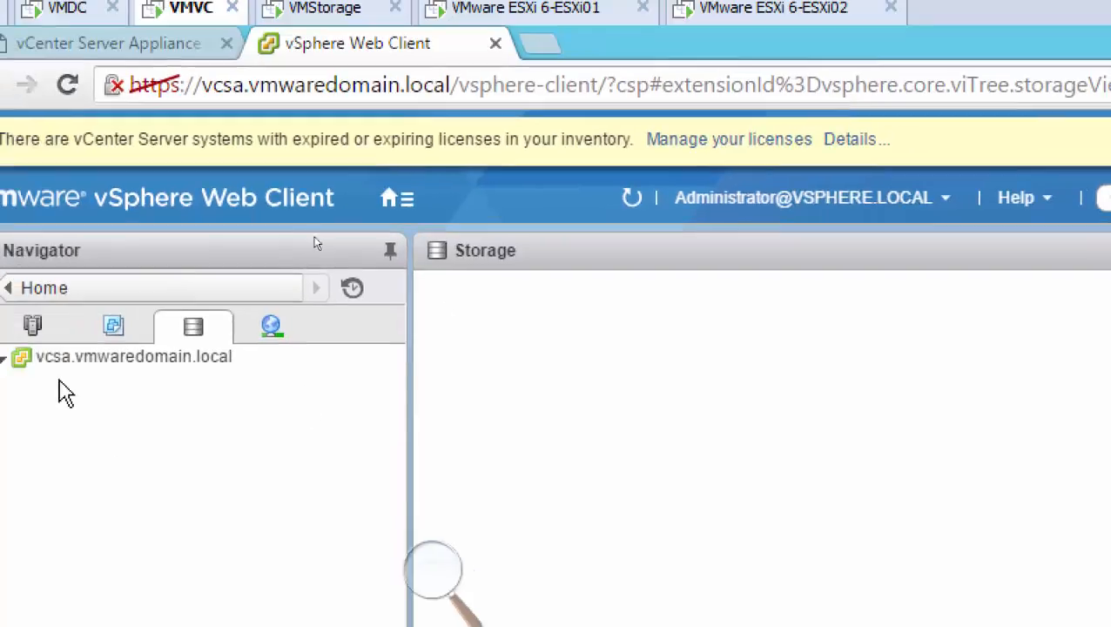
Reload the web client, allowing local storage for vcsa.vmwaredomain.local and launching the VMware Client Integration Plug-in.
left_click(34, 311)
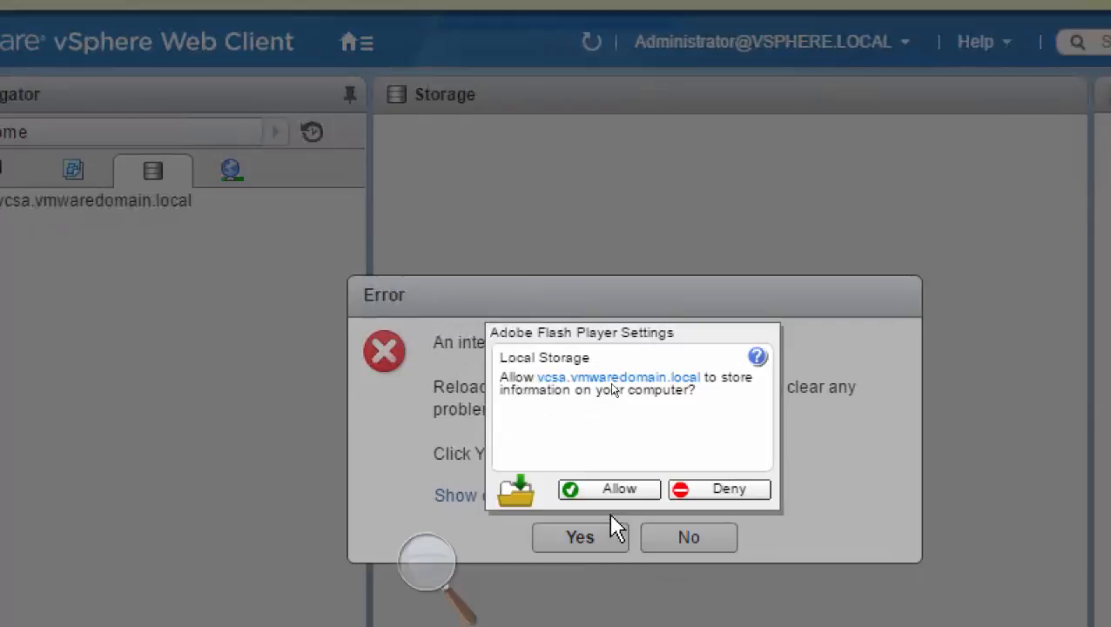
left_click(611, 491)
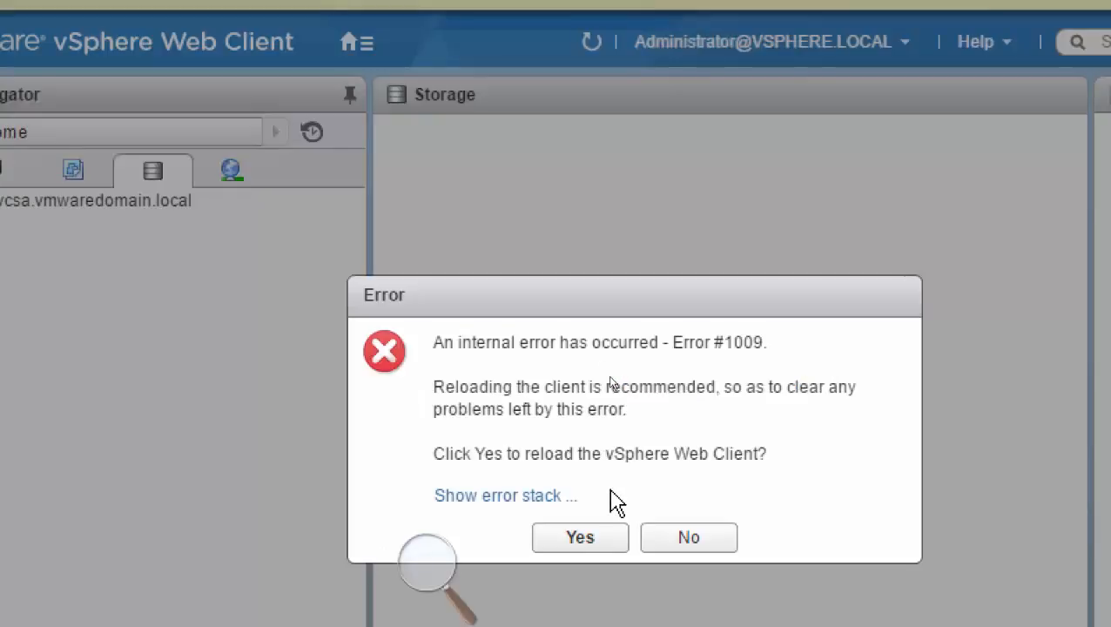
left_click(580, 538)
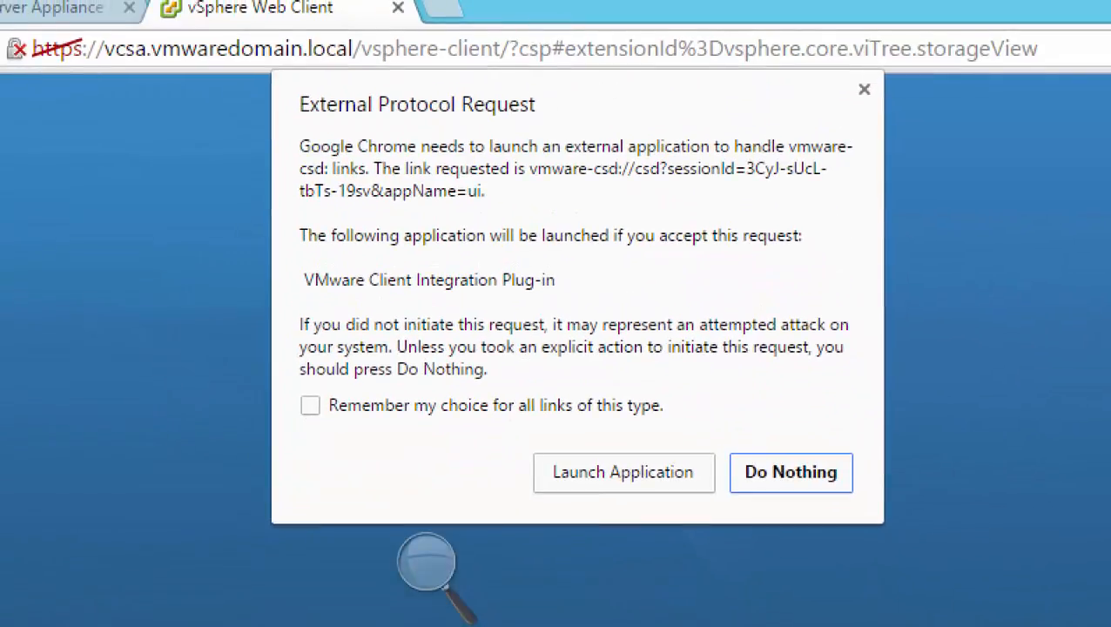
left_click(622, 470)
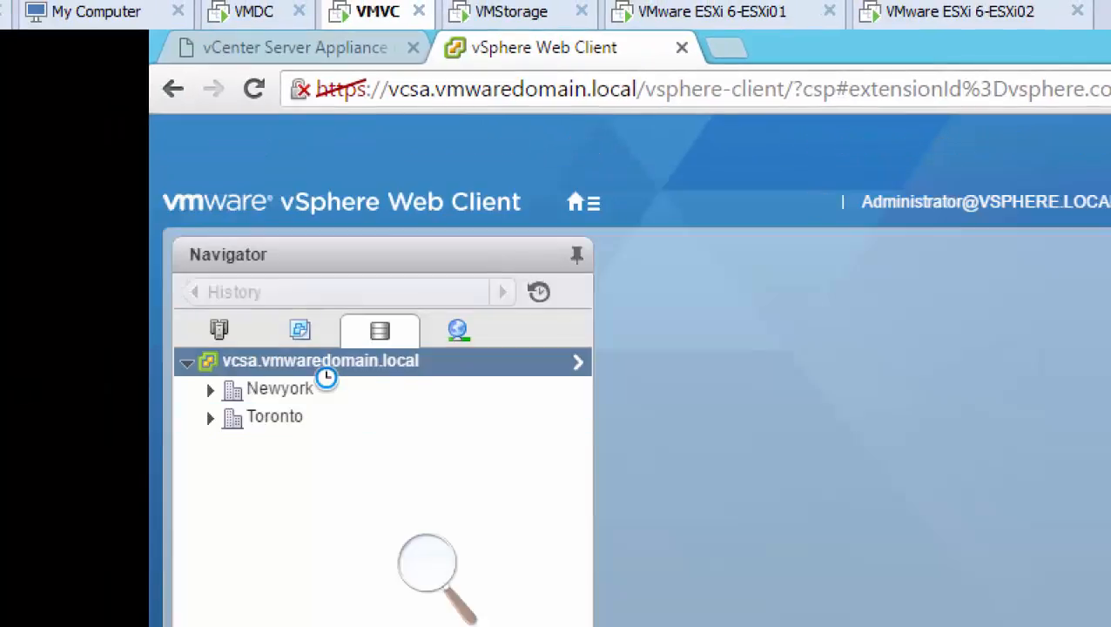
Show the management settings of vcsa.vmwaredomain.local from the storage inventory.
left_click(304, 391)
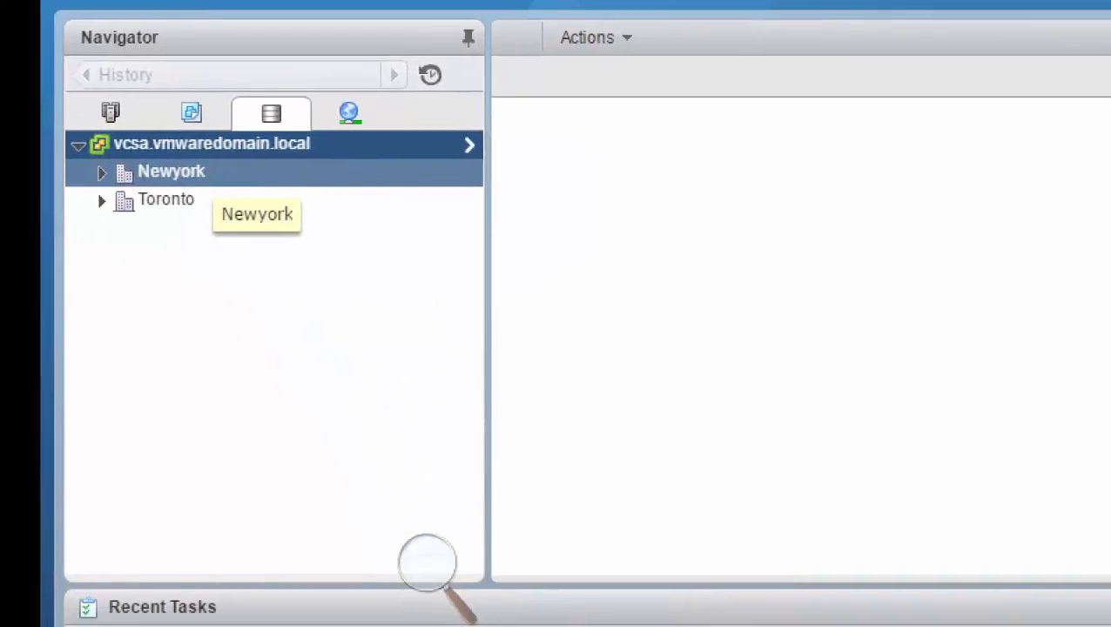
left_click(274, 119)
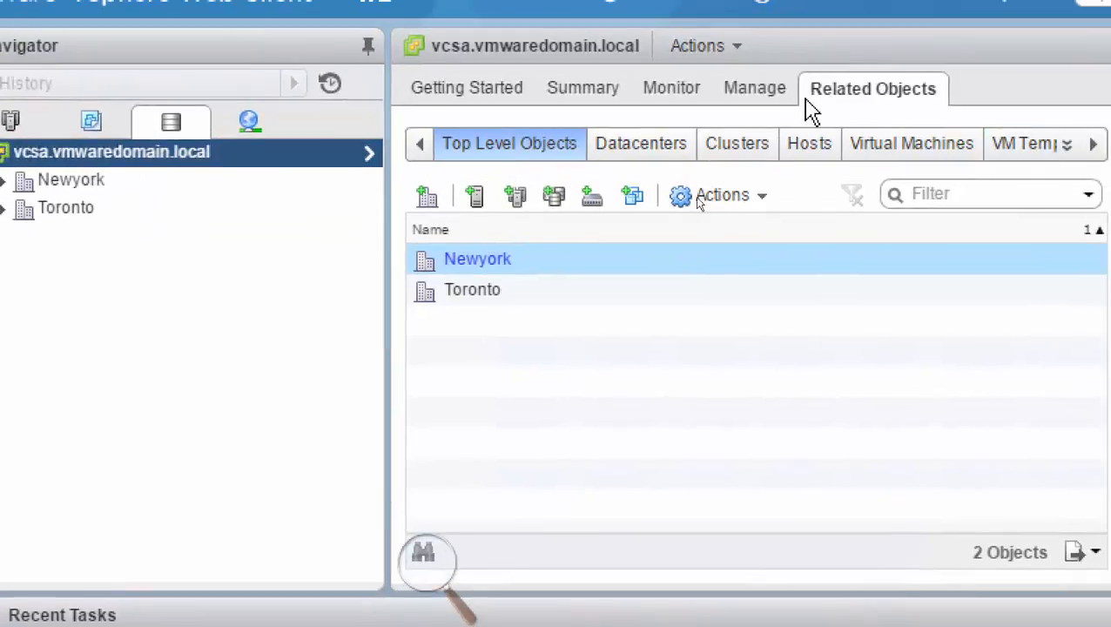
left_click(754, 88)
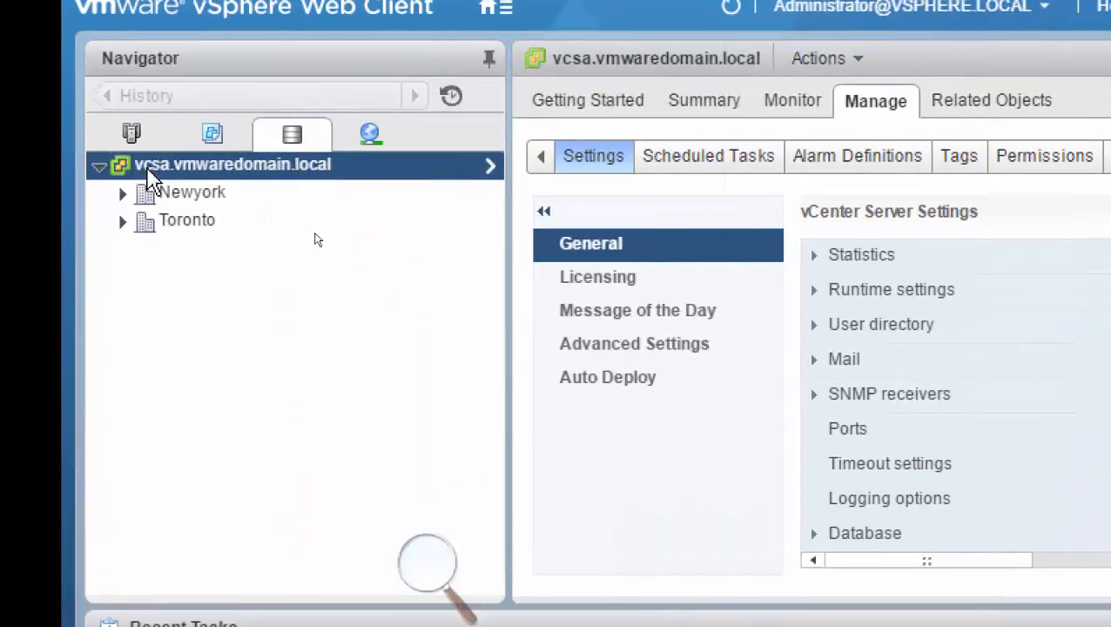
Expand the Newyork datacenter's datastores and show the datacenter's management options.
left_click(123, 194)
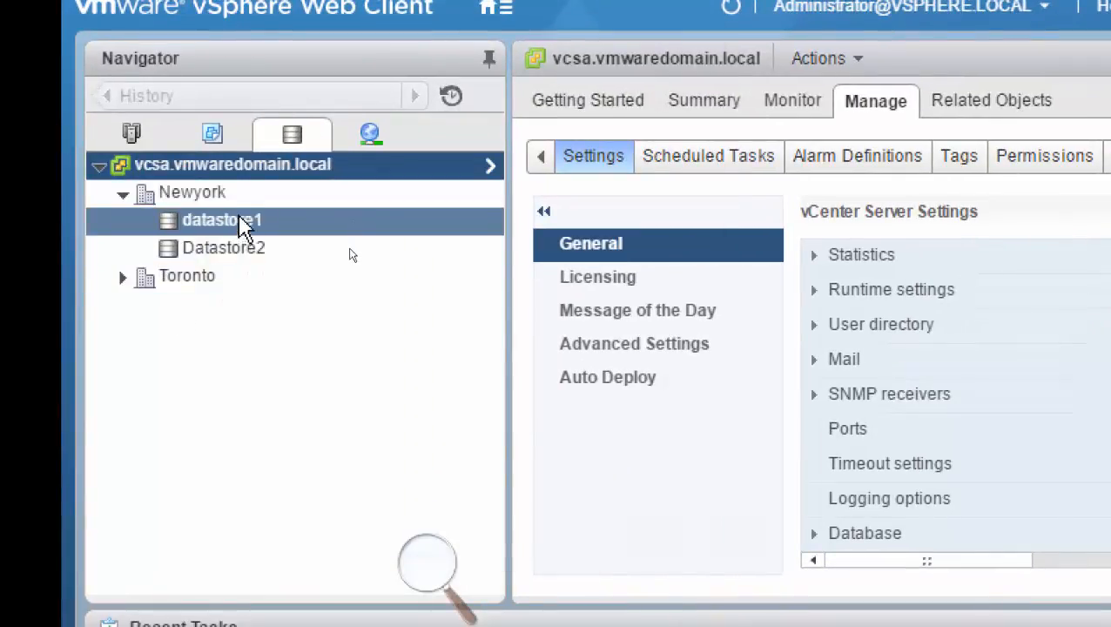
left_click(213, 203)
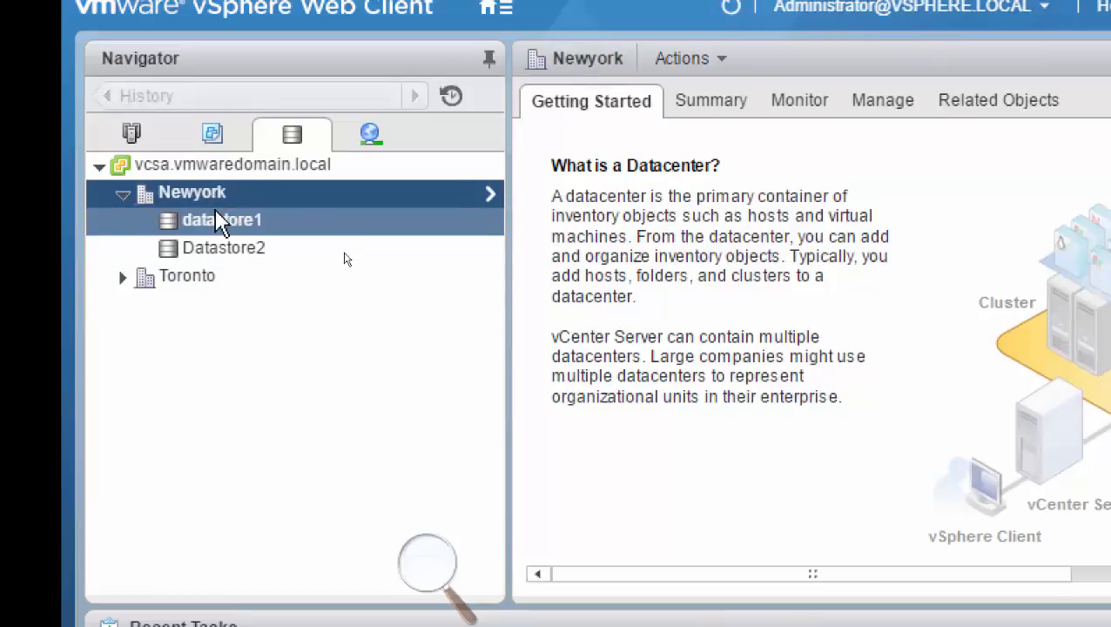
left_click(883, 101)
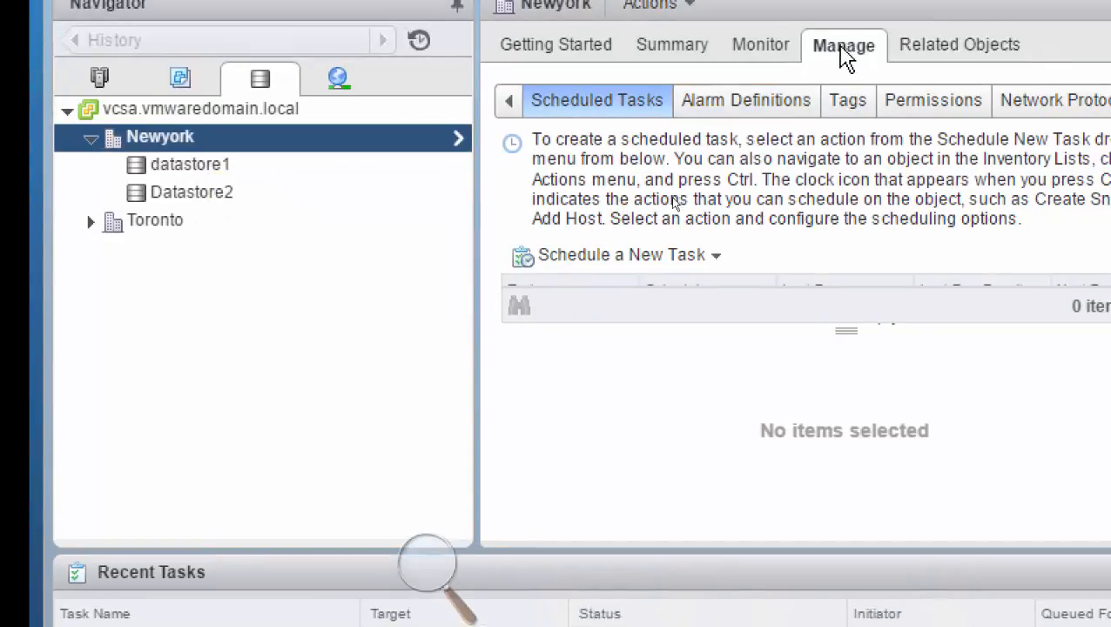
Check the actions available for the Newyork datacenter in the storage inventory.
right_click(179, 148)
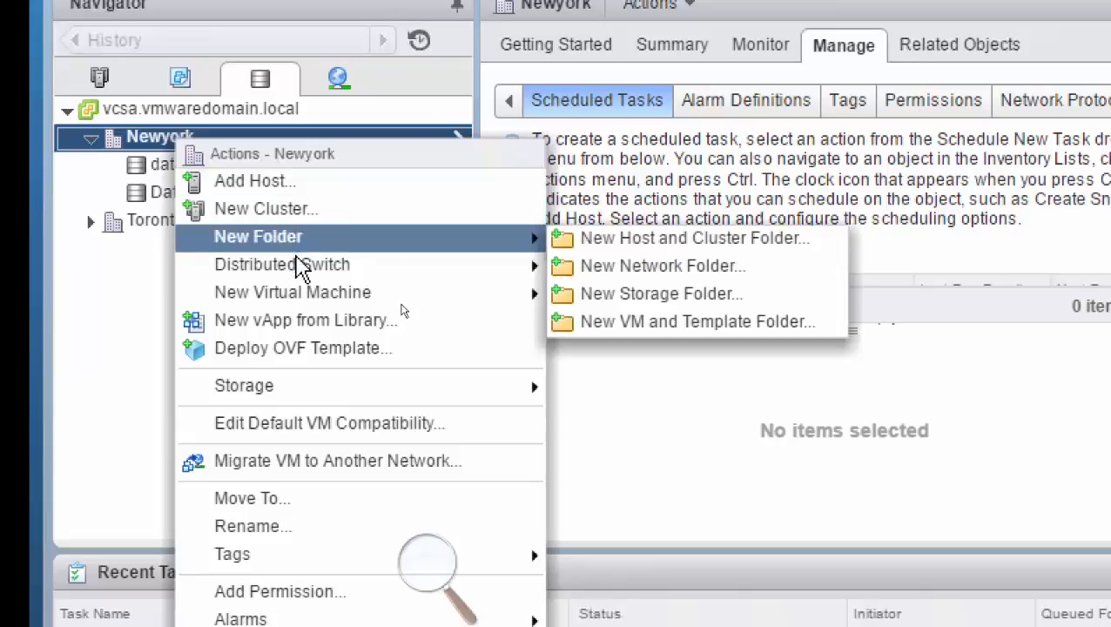
mouse_move(300, 269)
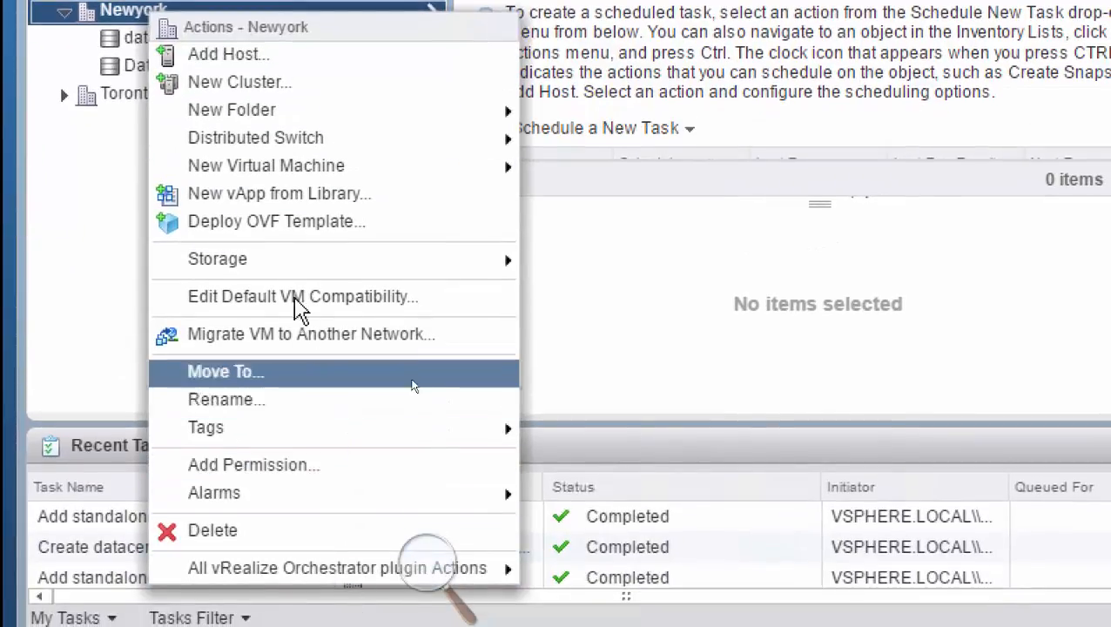
mouse_move(288, 261)
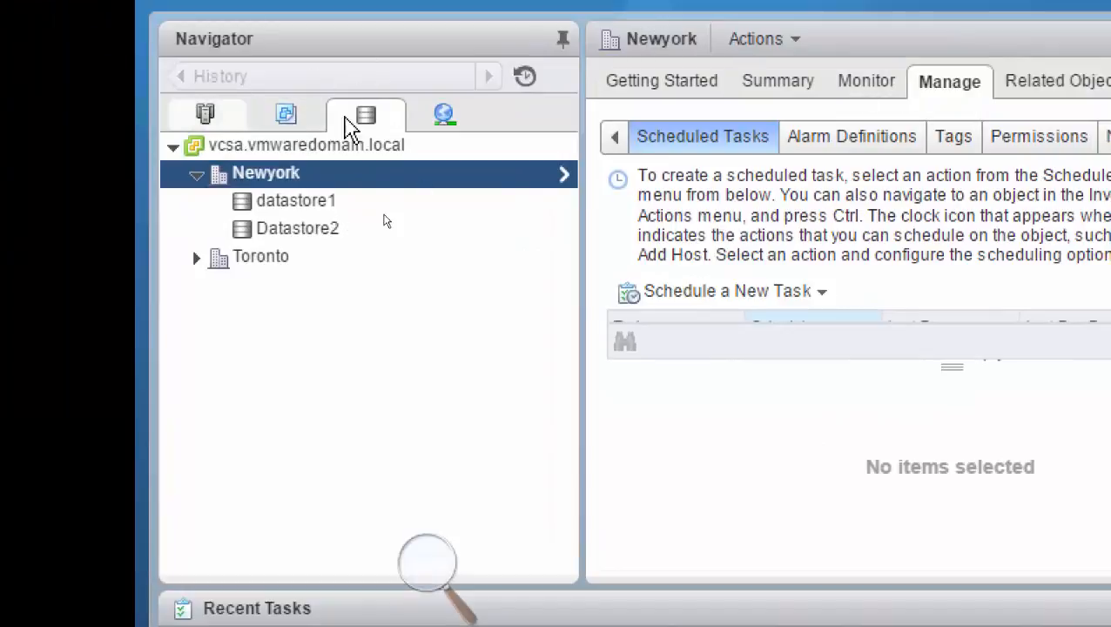
Look through the Networking and Storage inventories and return to the Hosts and Clusters inventory with the storage adapters of esxi02.vmwaredomain.local.
left_click(442, 118)
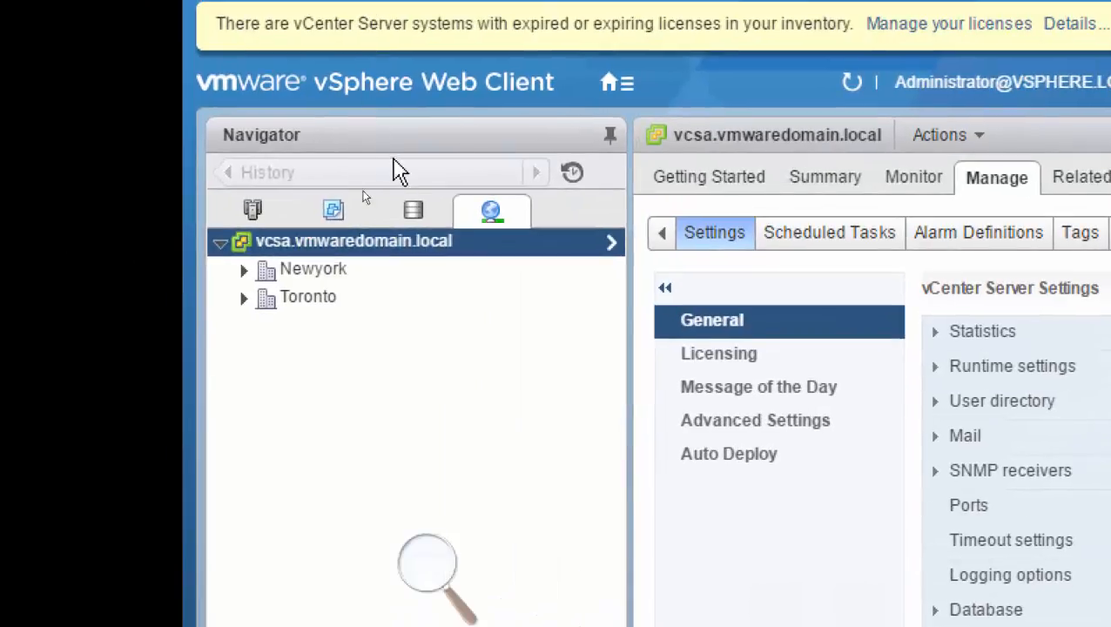
left_click(257, 217)
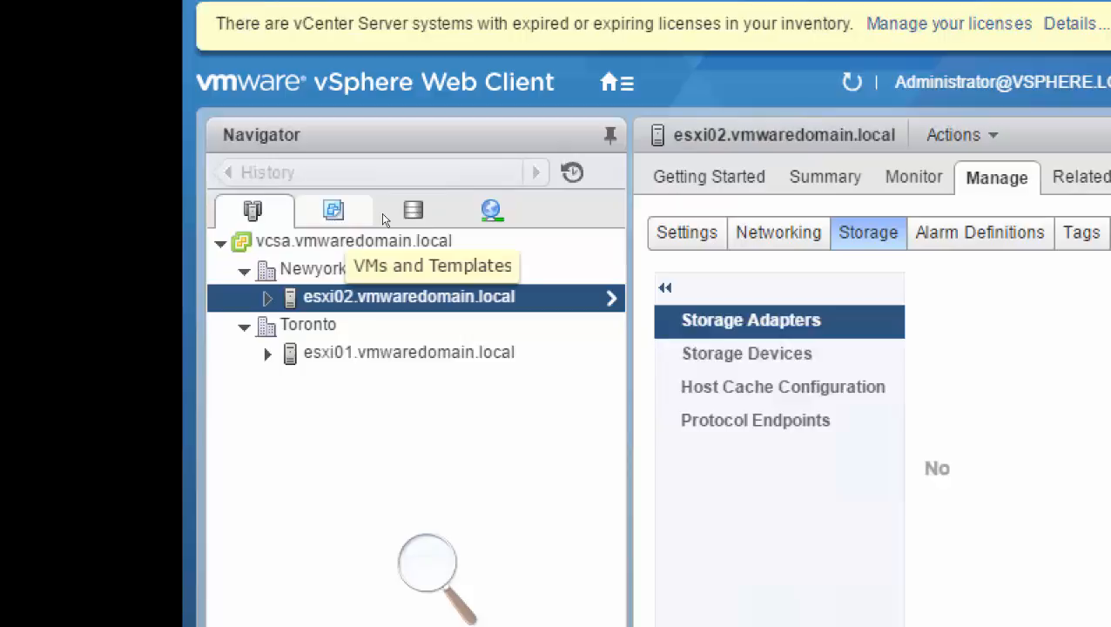
left_click(387, 218)
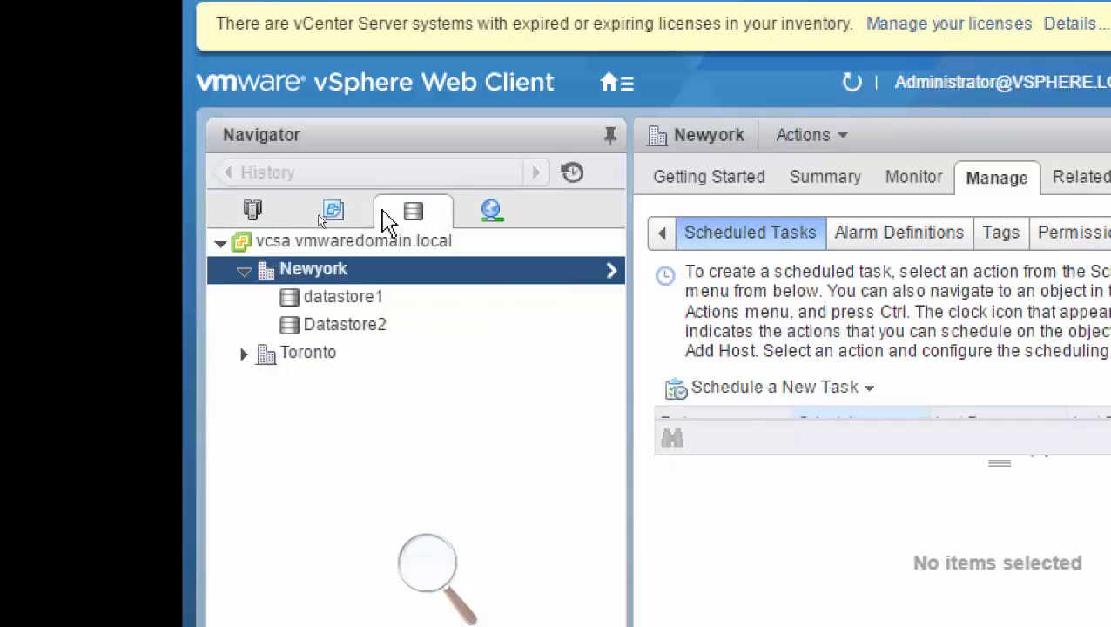
left_click(261, 213)
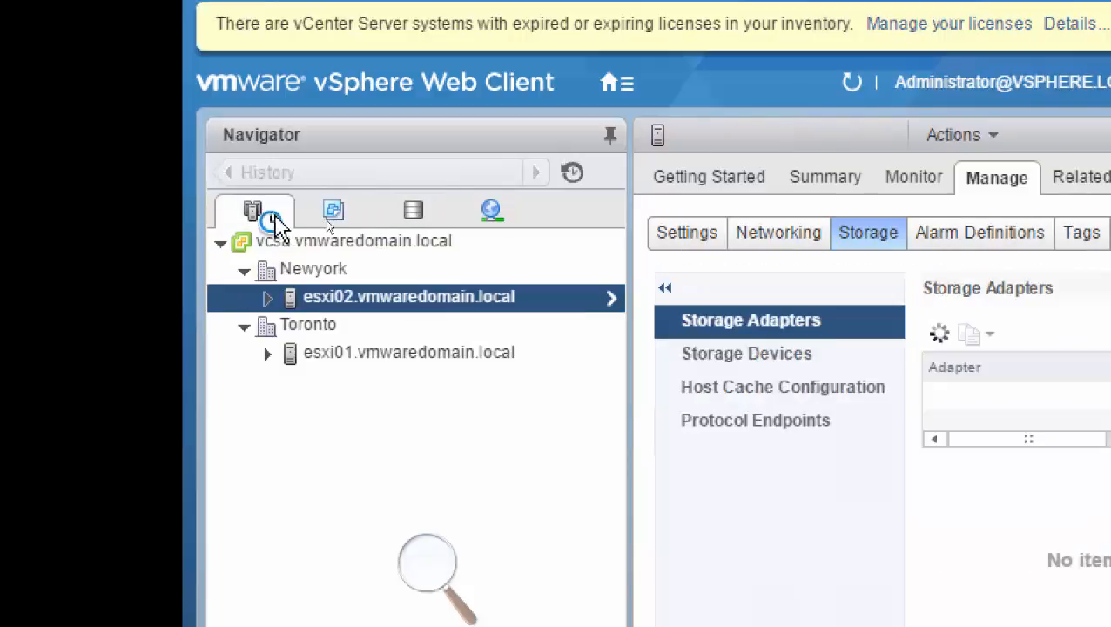
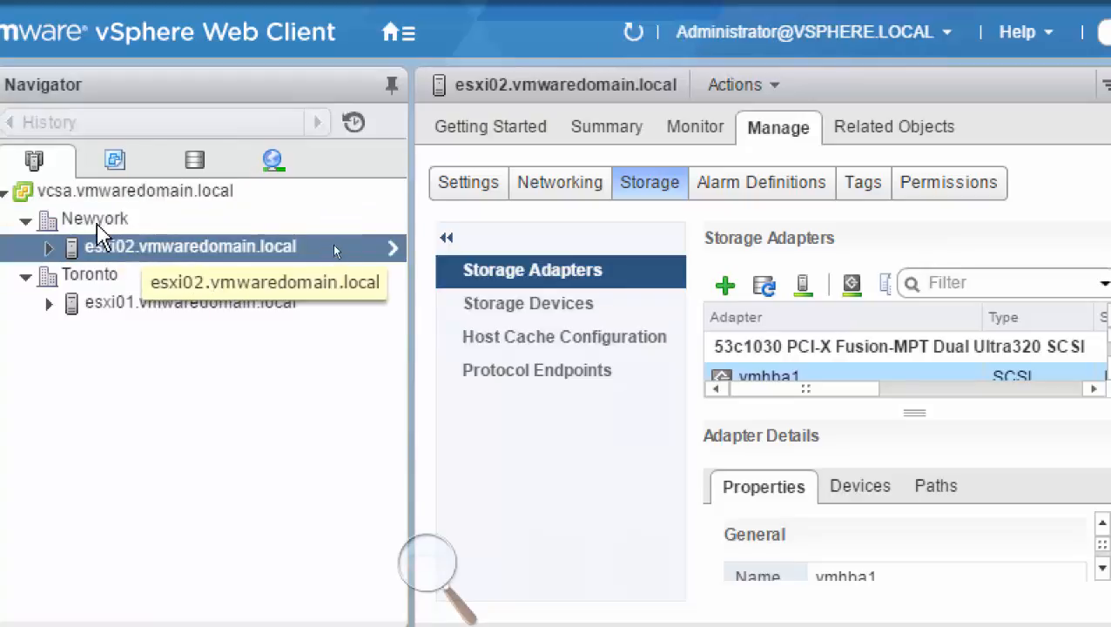
Add a software iSCSI adapter to the storage adapters of esxi02.vmwaredomain.local.
left_click(651, 185)
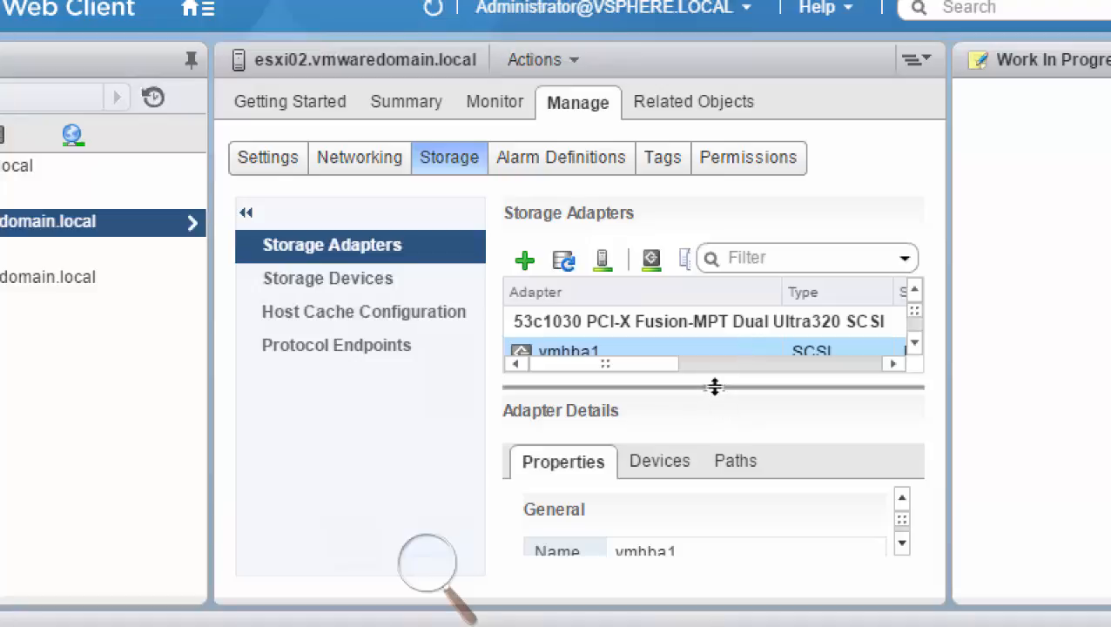
left_click_drag(713, 387, 736, 489)
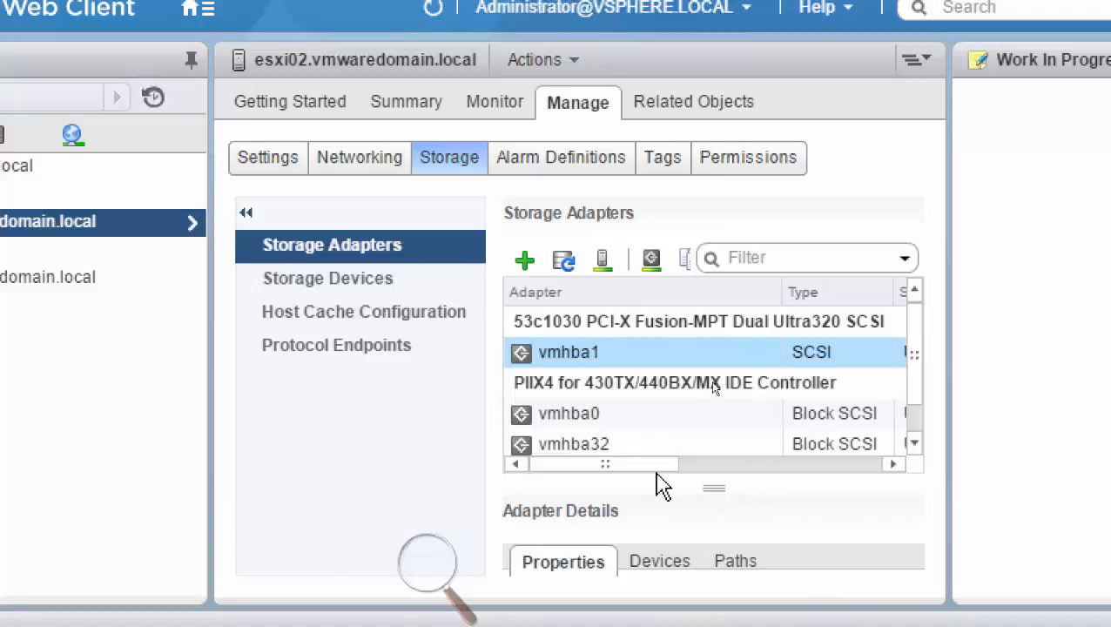
left_click(914, 443)
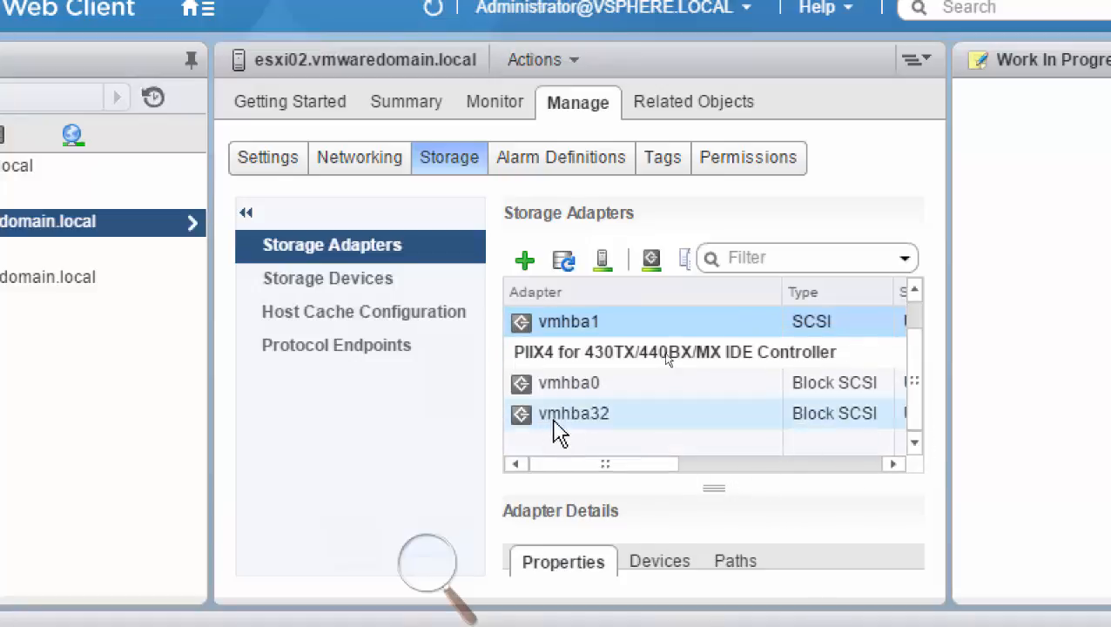
left_click(525, 266)
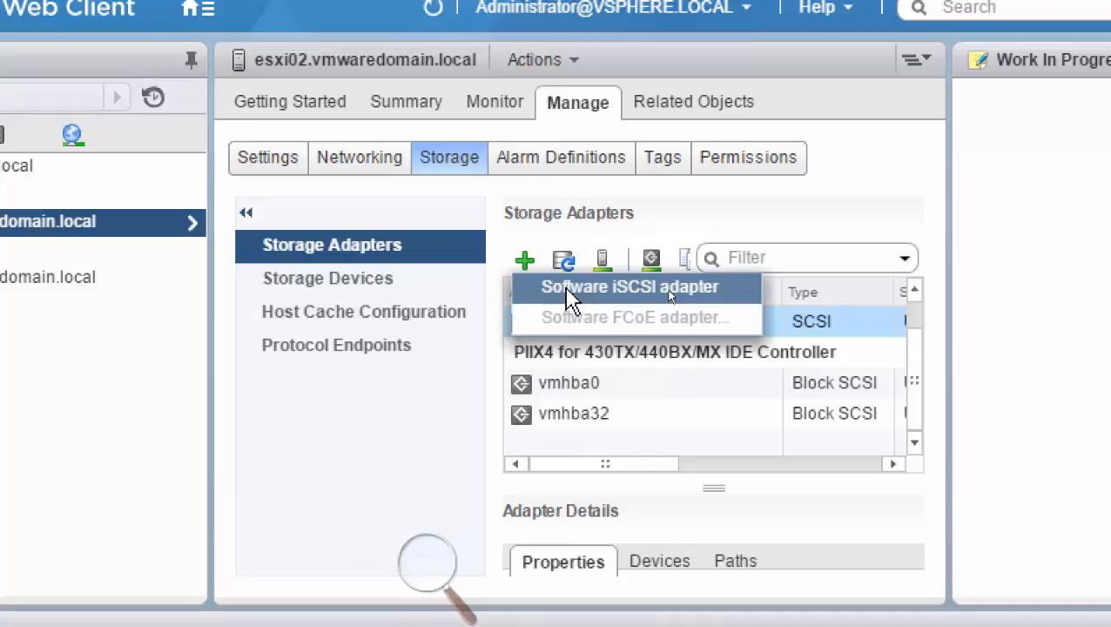
left_click(667, 287)
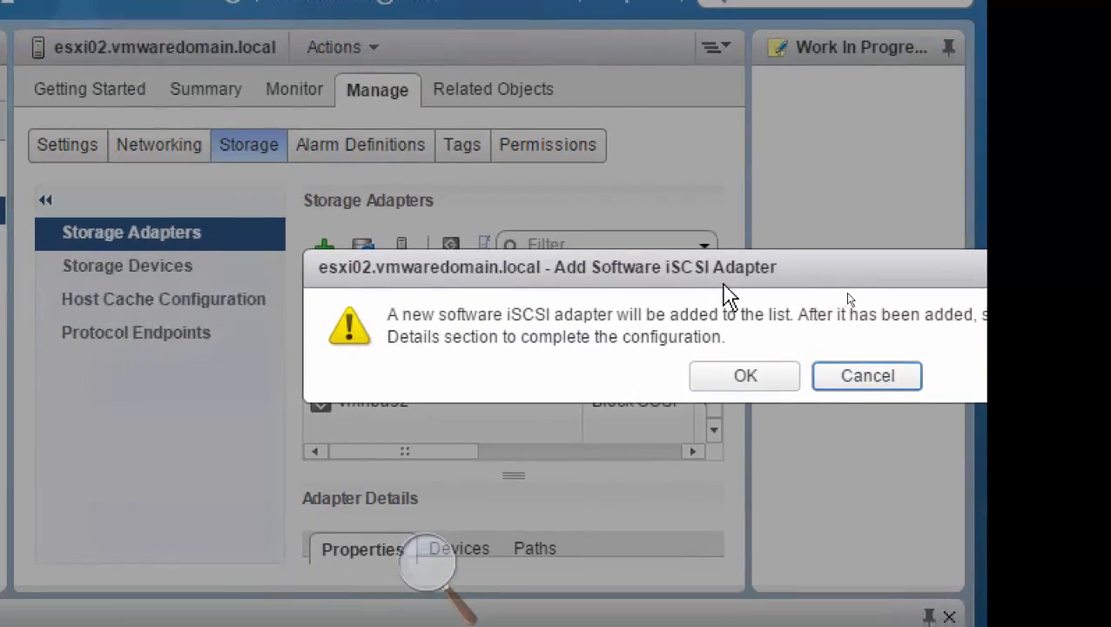
left_click_drag(709, 261, 458, 189)
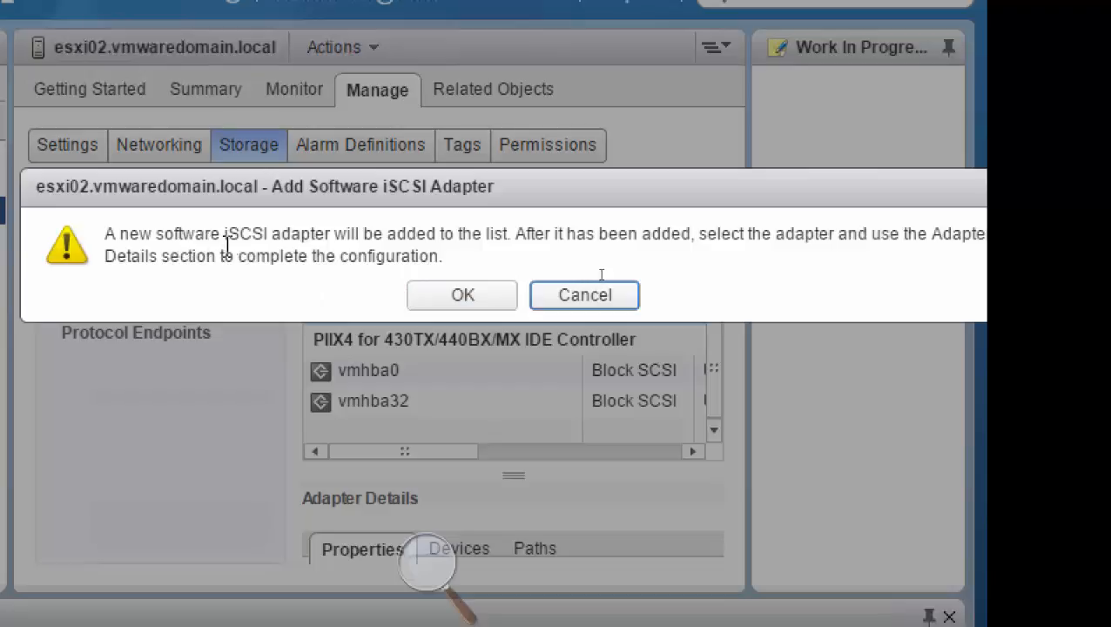
left_click(461, 297)
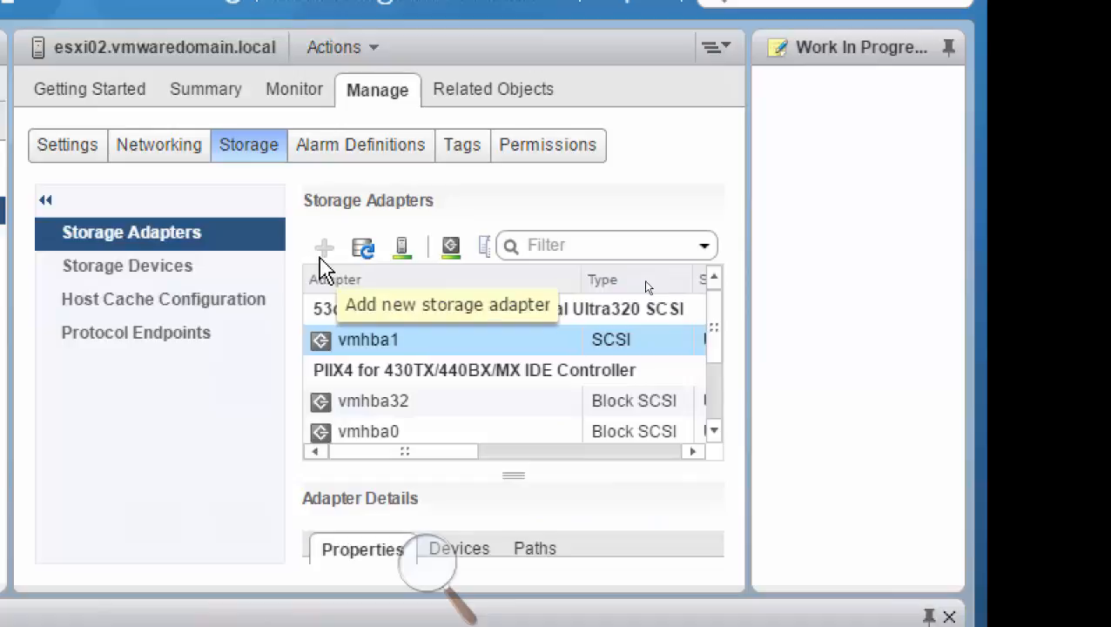
Select the iSCSI software adapter vmhba33 in the host's storage adapter list.
left_click(716, 432)
left_click(715, 432)
left_click(715, 432)
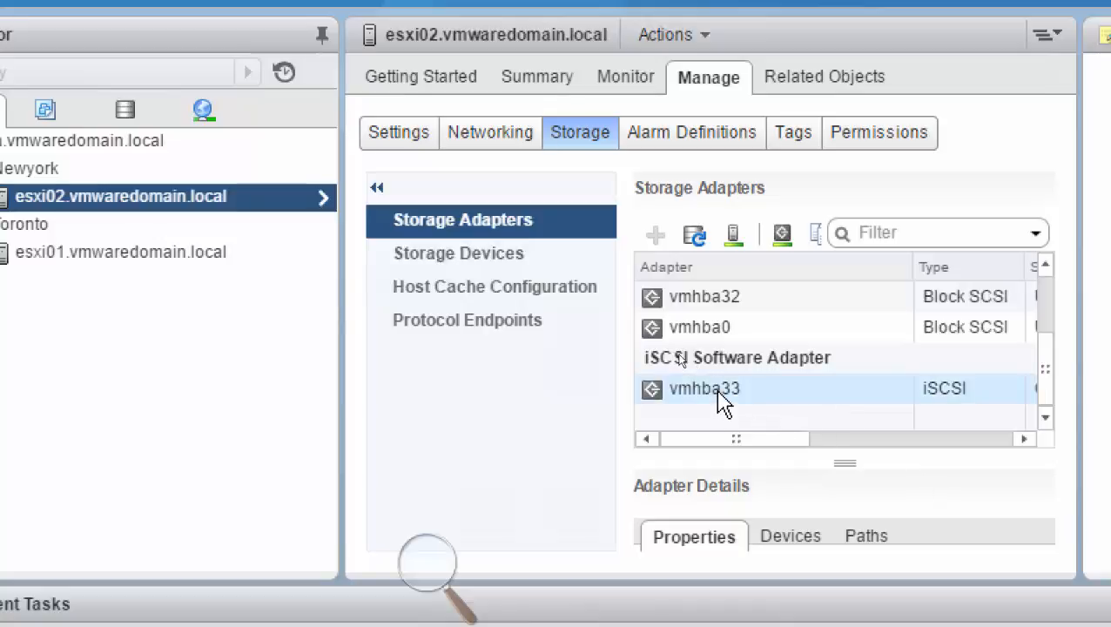
left_click(720, 397)
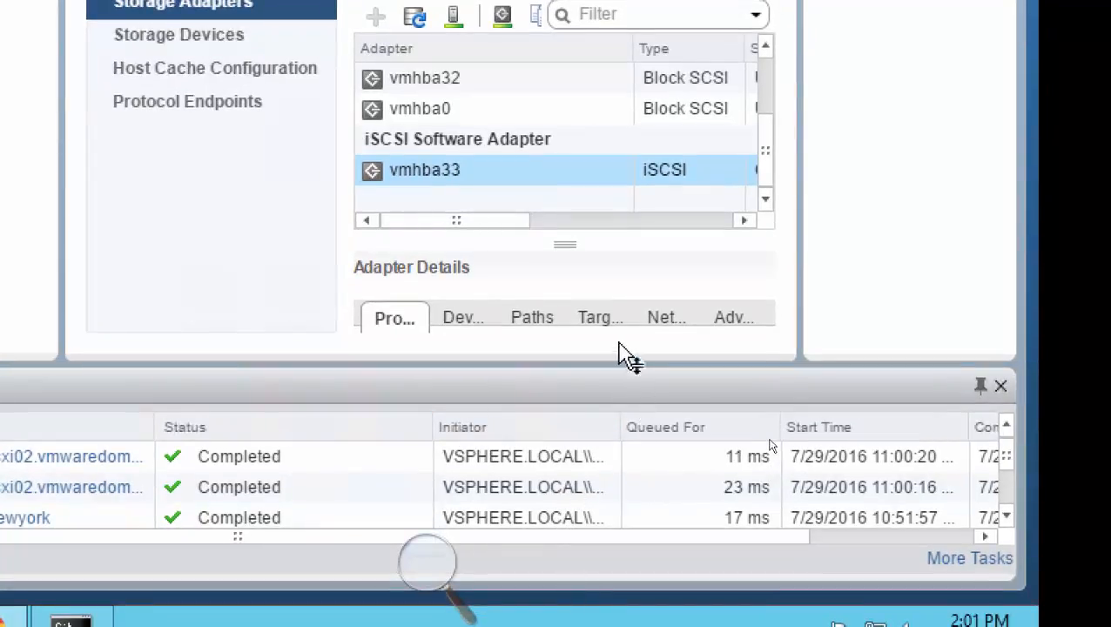
Make room for the adapter details by hiding the recent tasks and Work In Progress areas, and show the dynamic discovery targets of vmhba33.
left_click(1000, 387)
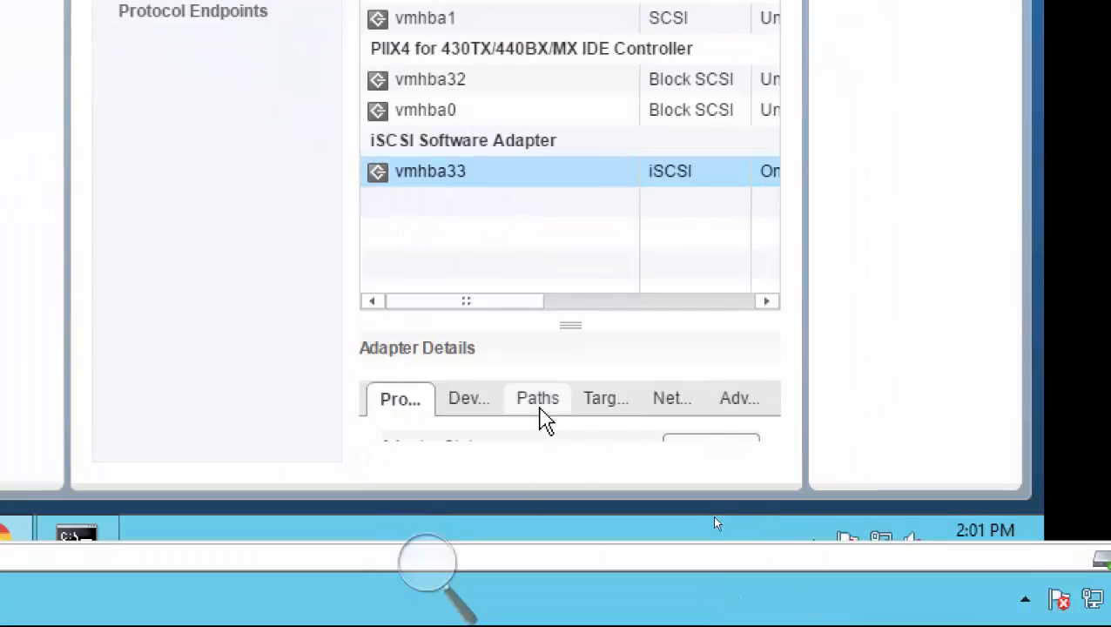
left_click(469, 177)
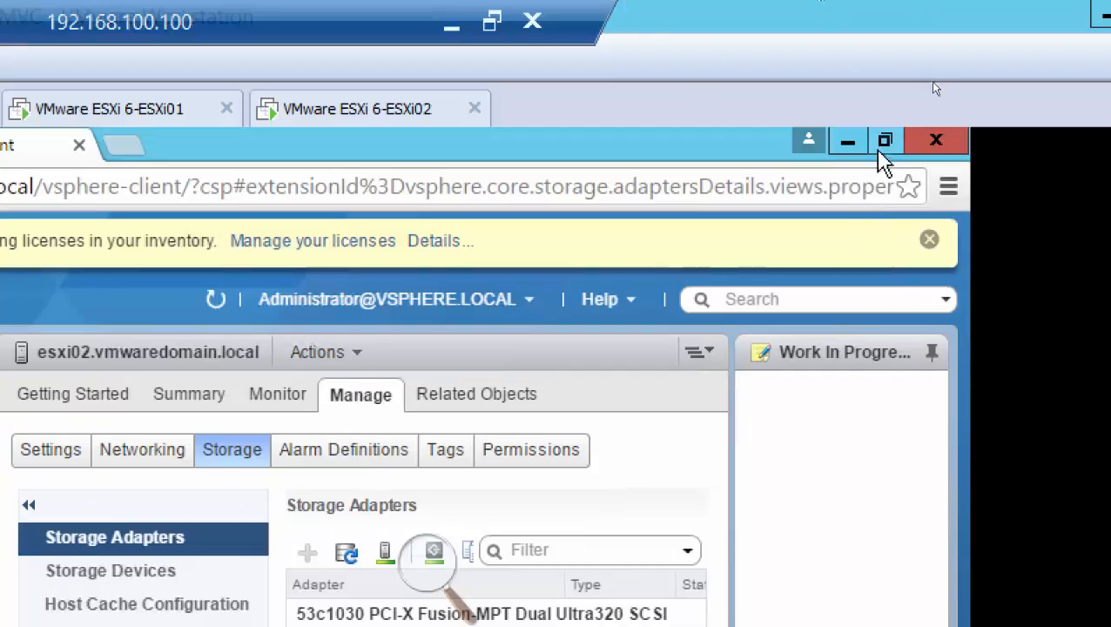
left_click(885, 140)
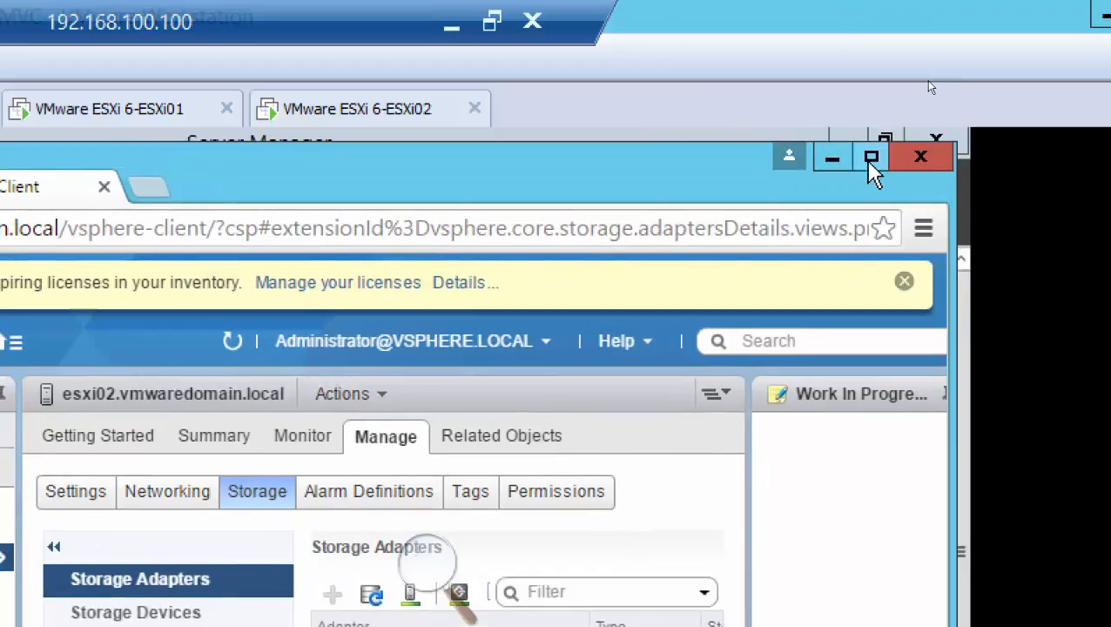
left_click(873, 165)
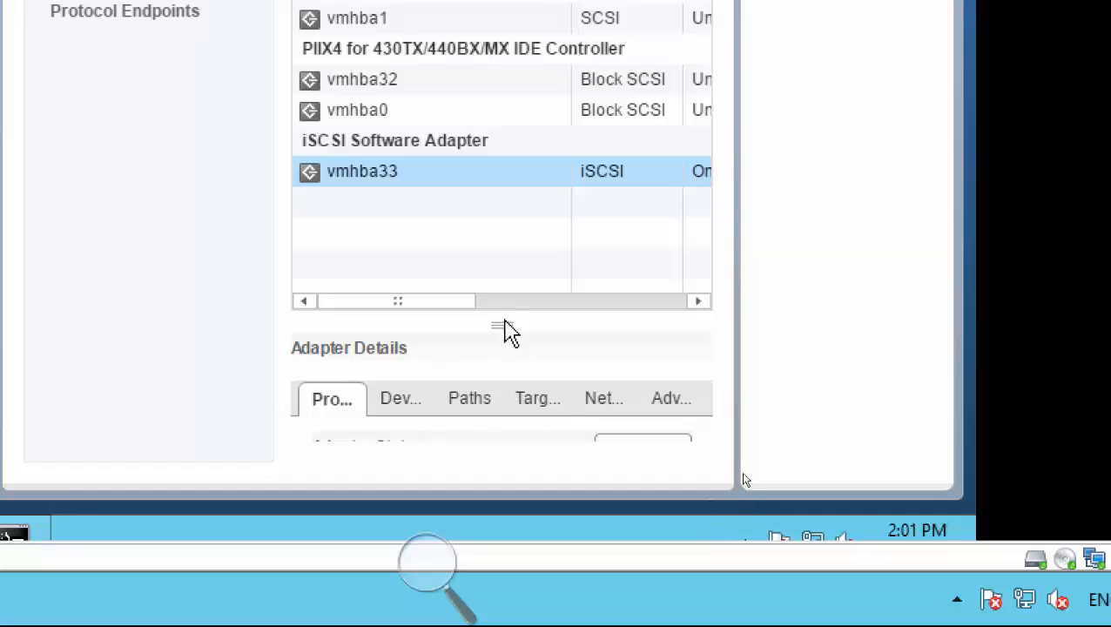
left_click_drag(502, 324, 501, 144)
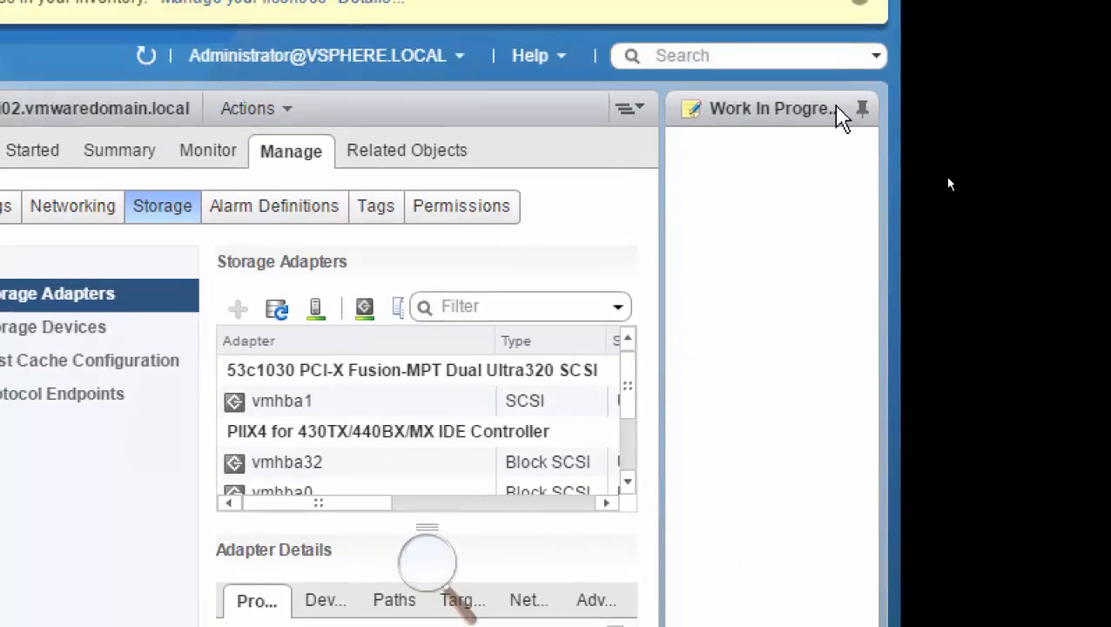
left_click(863, 111)
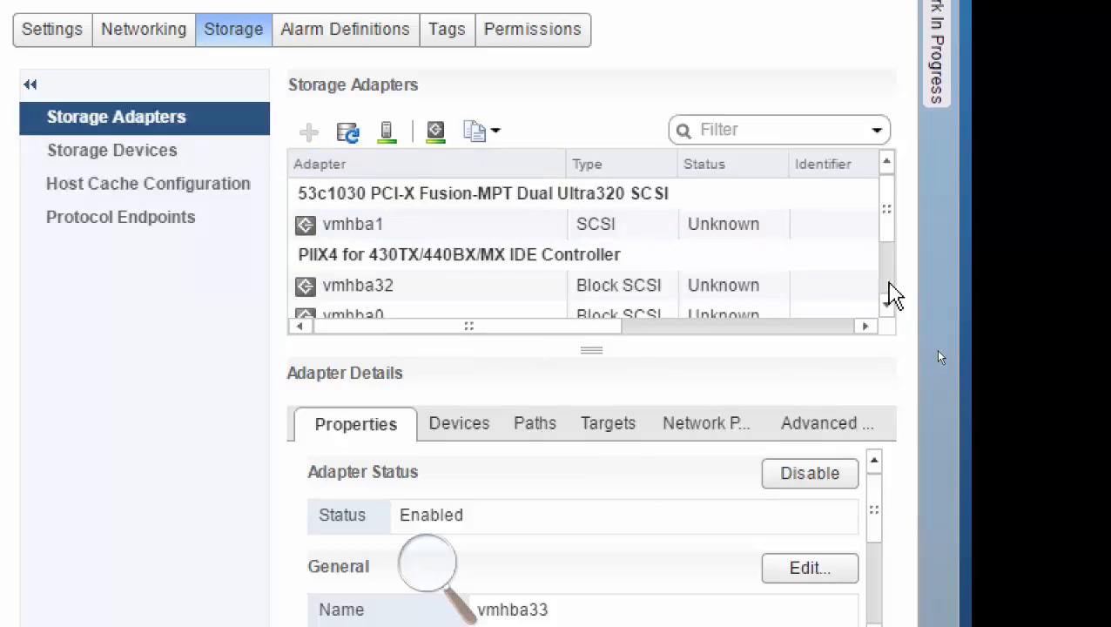
scroll(887, 296, "down", 1)
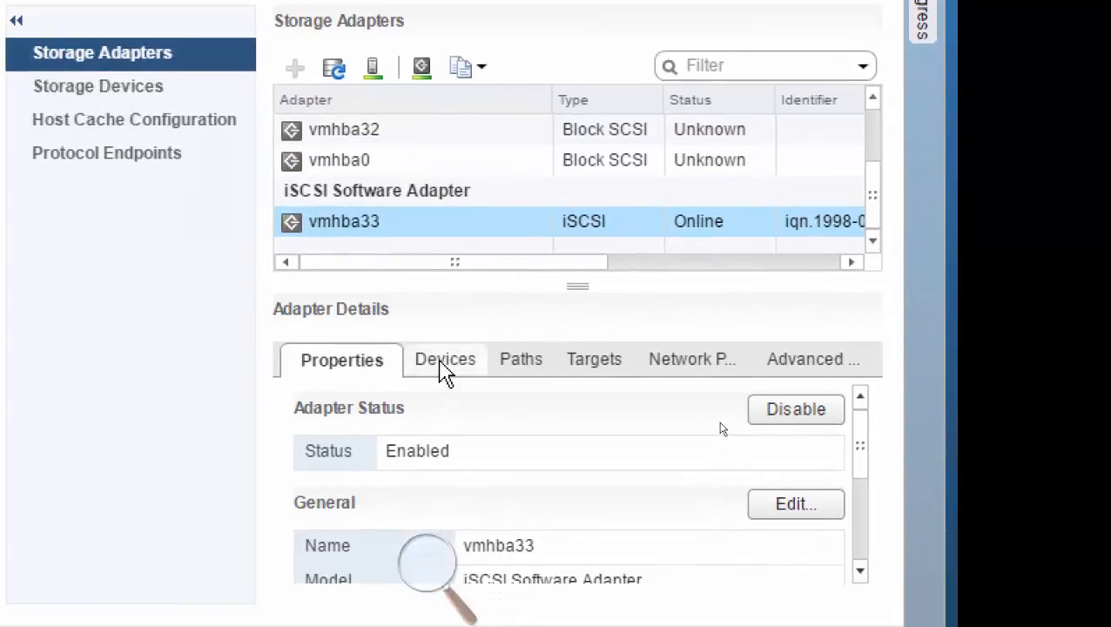
left_click(595, 370)
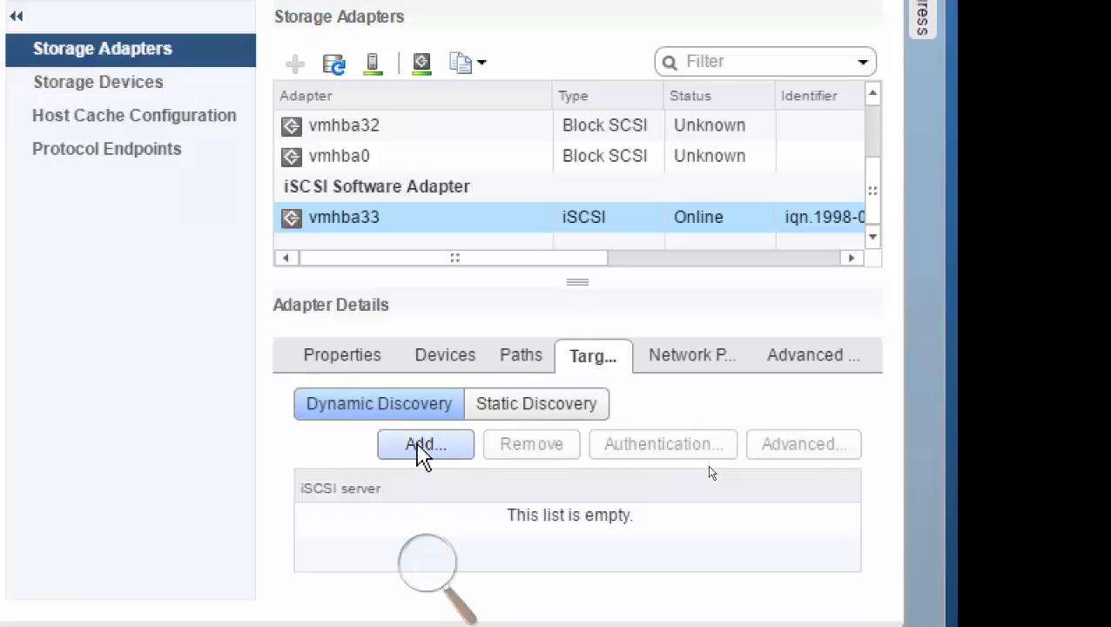
left_click(417, 443)
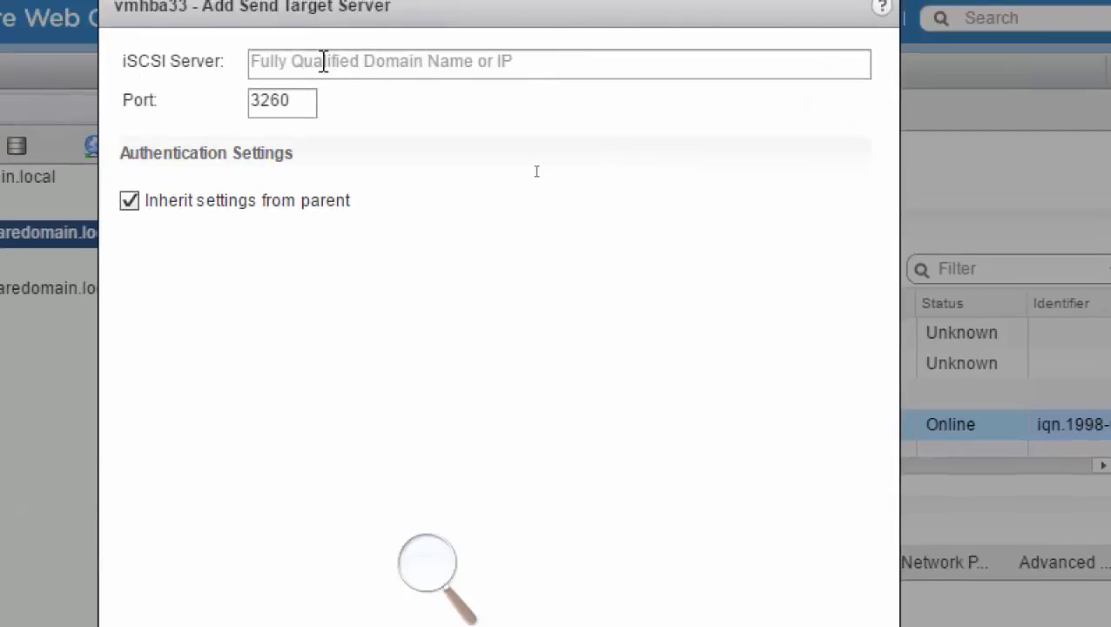
left_click(324, 61)
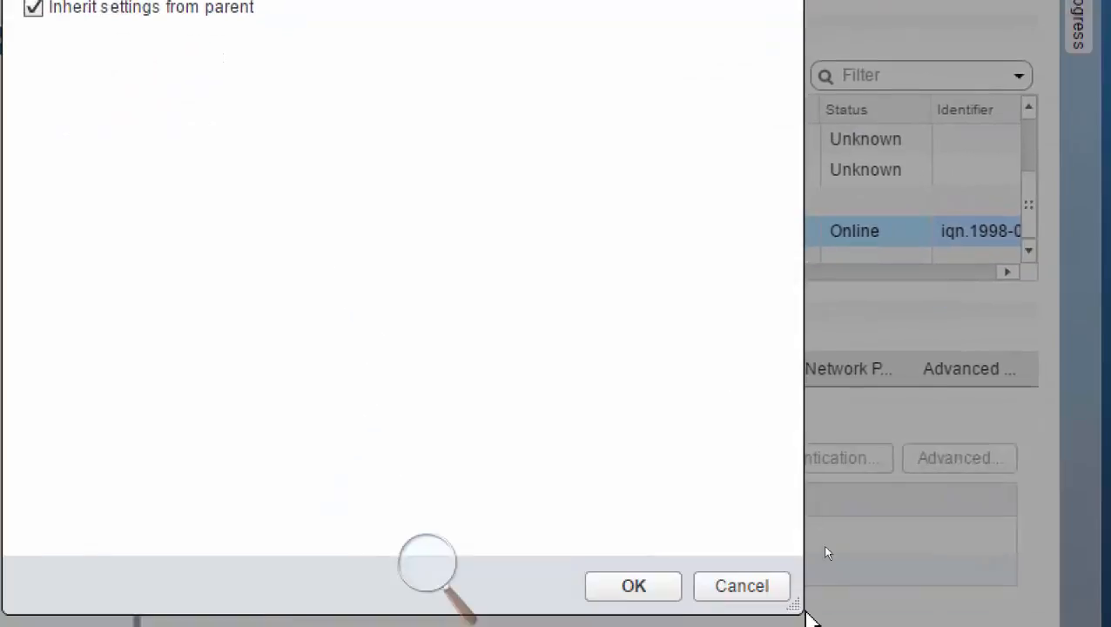
left_click(750, 586)
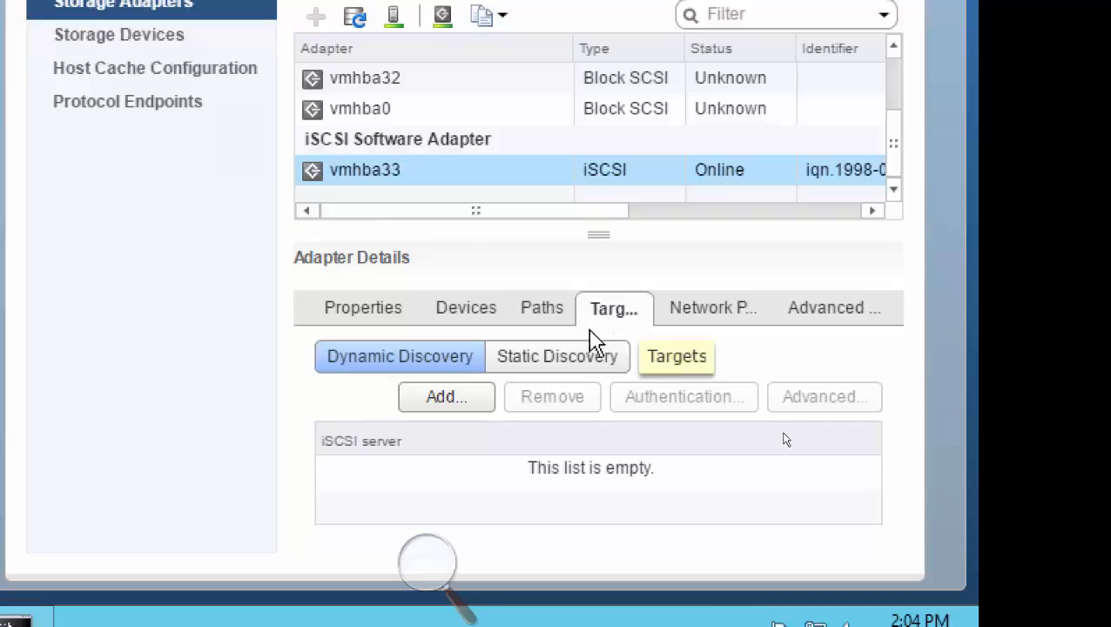
Add iSCSI server 192.168.200.3 on port 3260 as a dynamic discovery target of vmhba33, checking the address against the VMStorage server's properties.
left_click(447, 397)
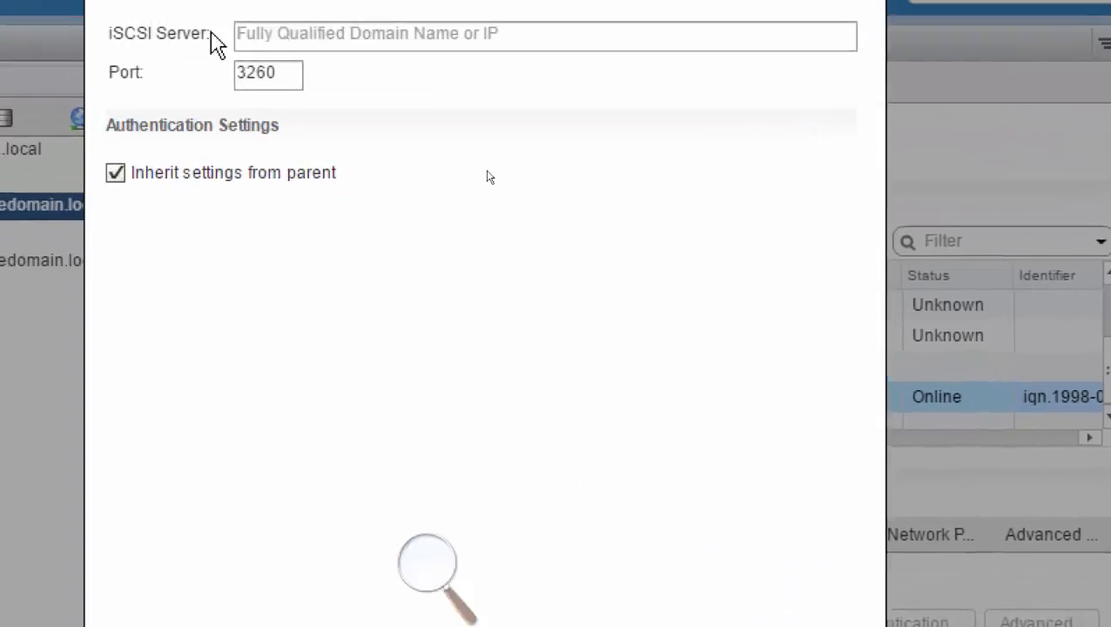
left_click(267, 59)
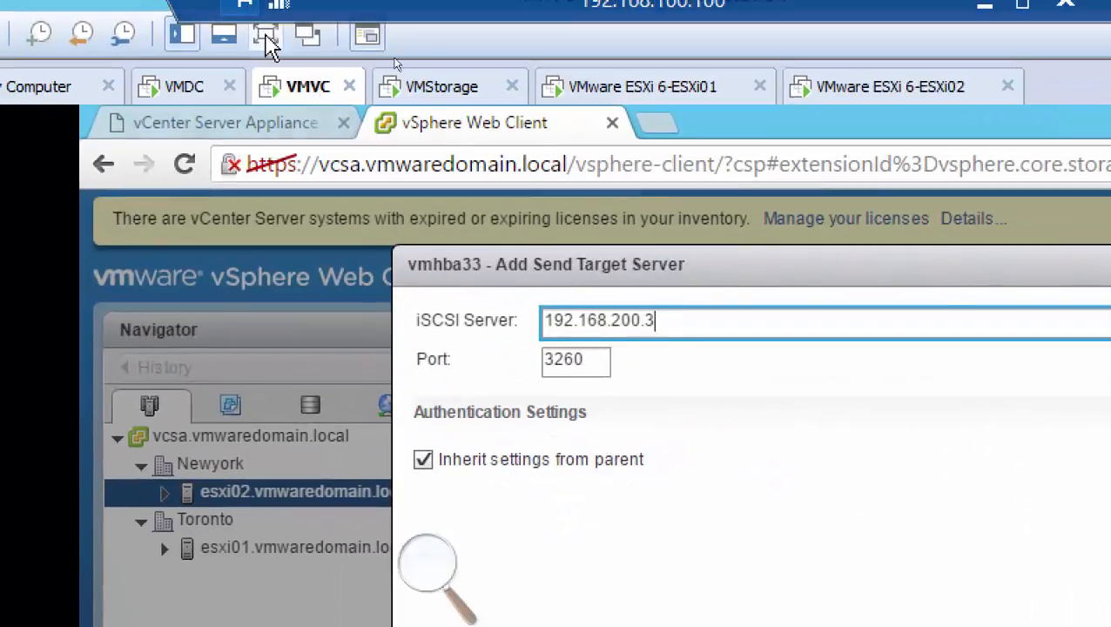
left_click(444, 90)
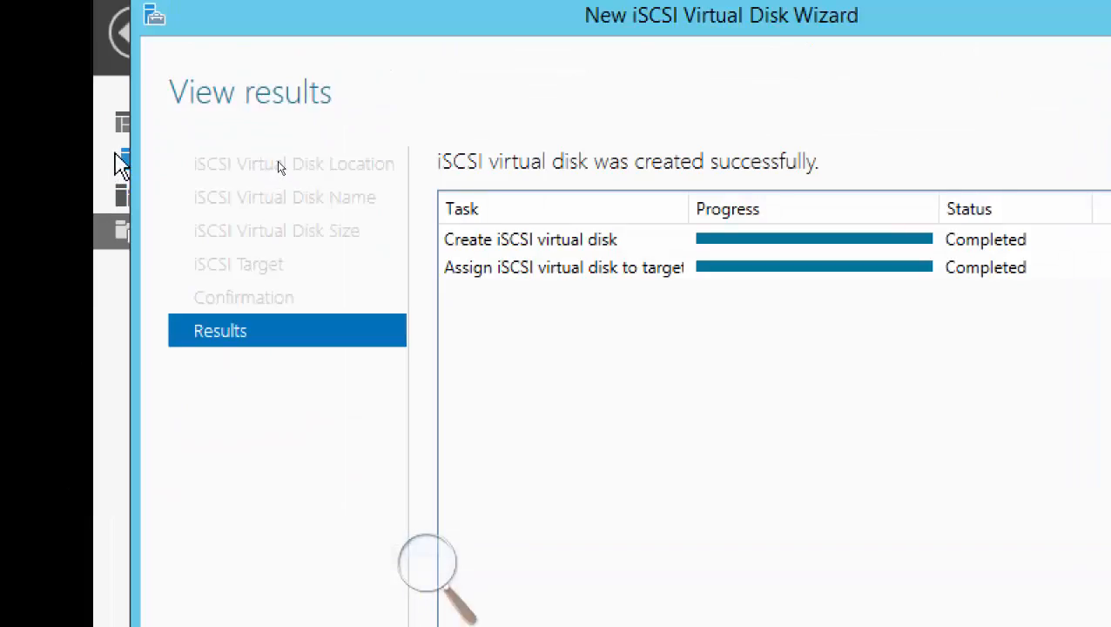
left_click(122, 164)
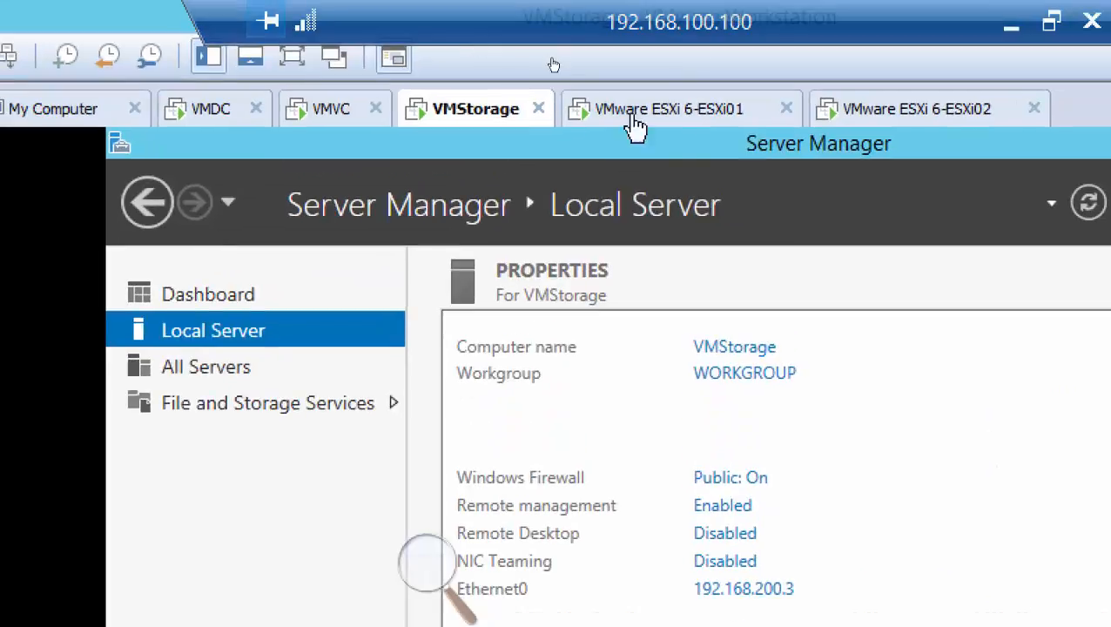
left_click(307, 122)
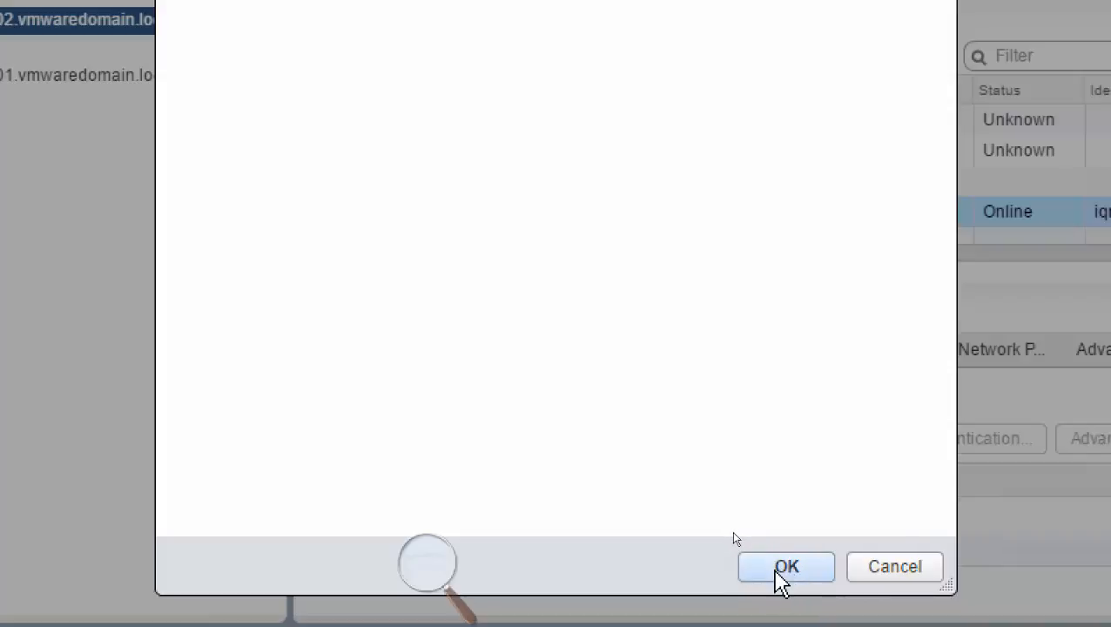
left_click(781, 579)
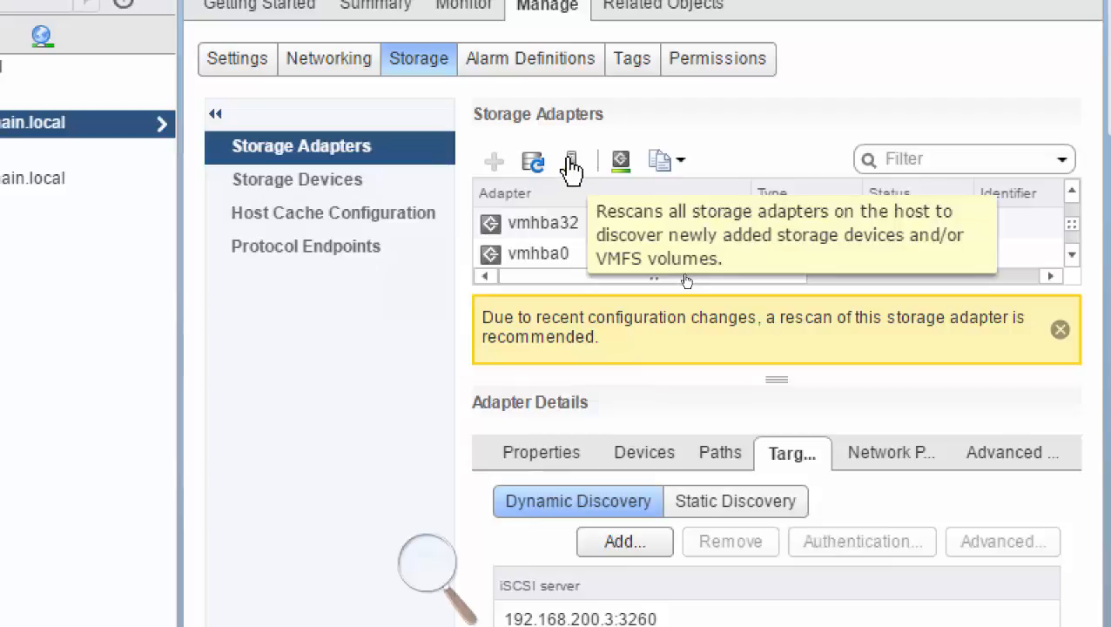
left_click(573, 165)
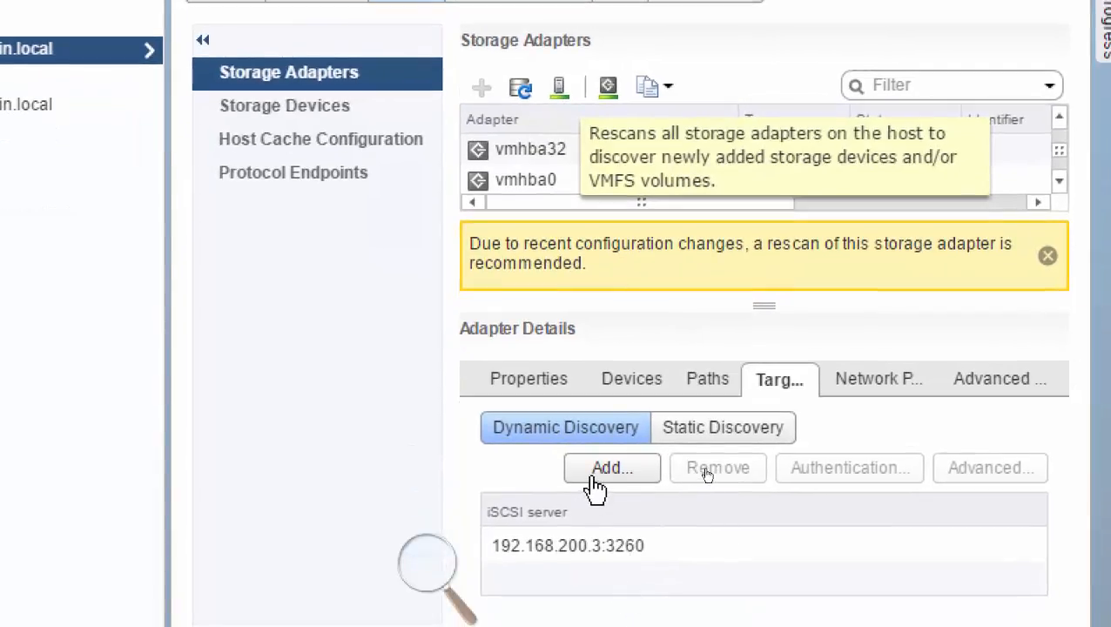
left_click(599, 471)
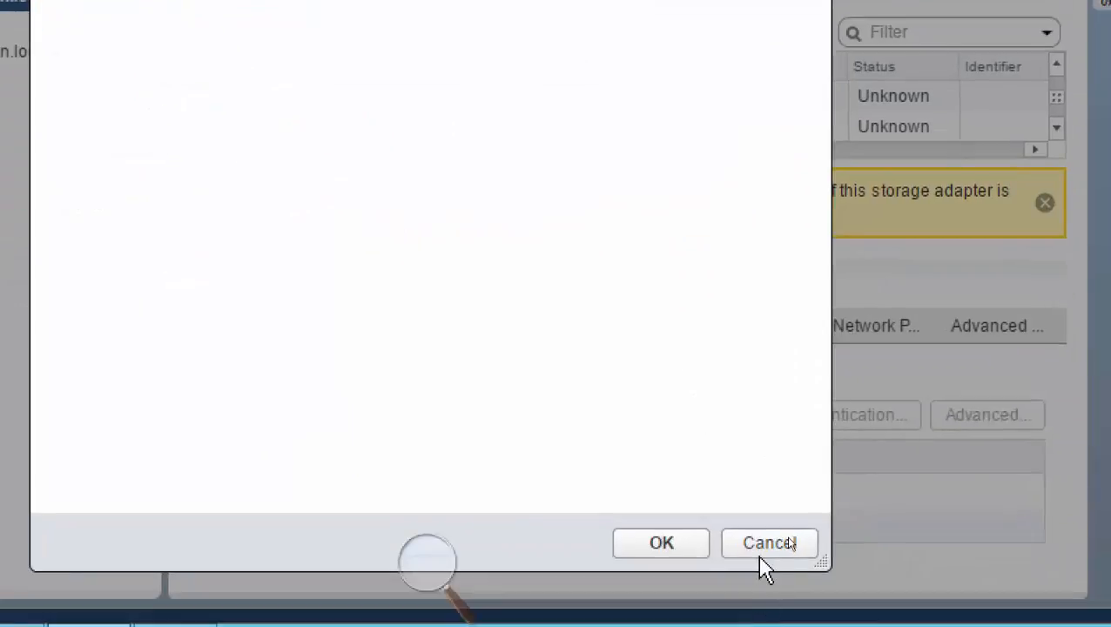
left_click(766, 542)
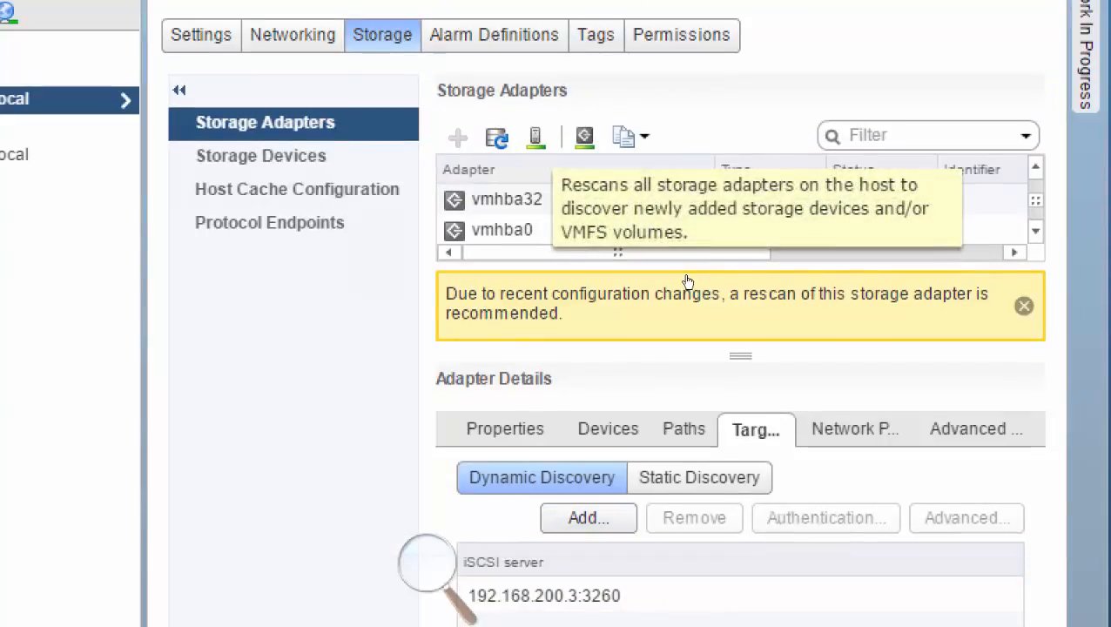
Rescan esxi02.vmwaredomain.local for new storage devices and VMFS volumes, and review the devices and targets of vmhba33.
left_click(536, 139)
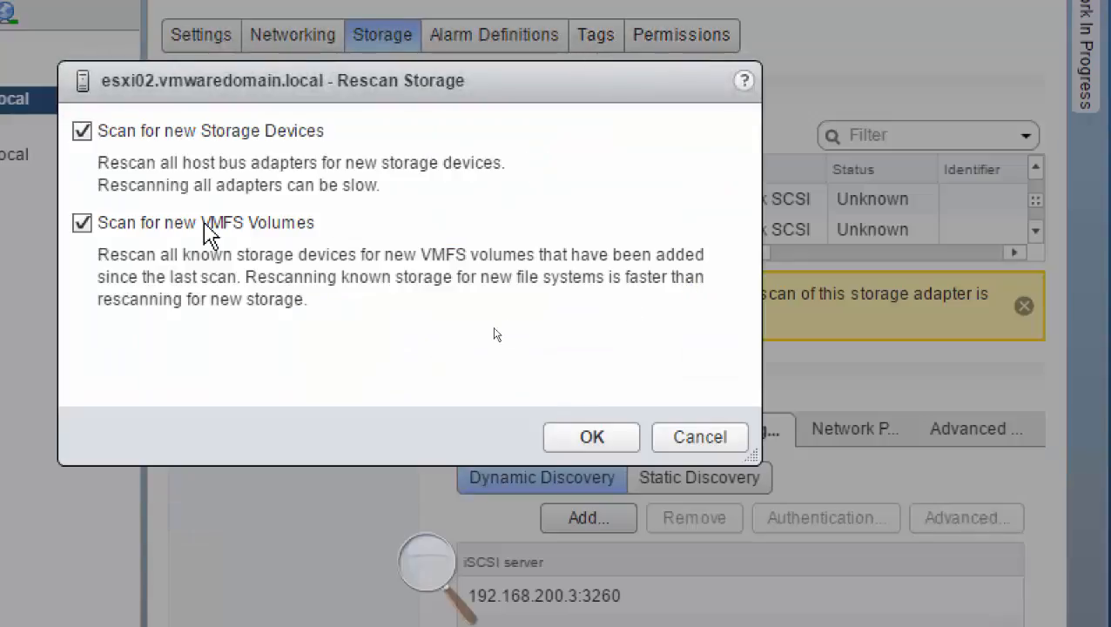
left_click(585, 440)
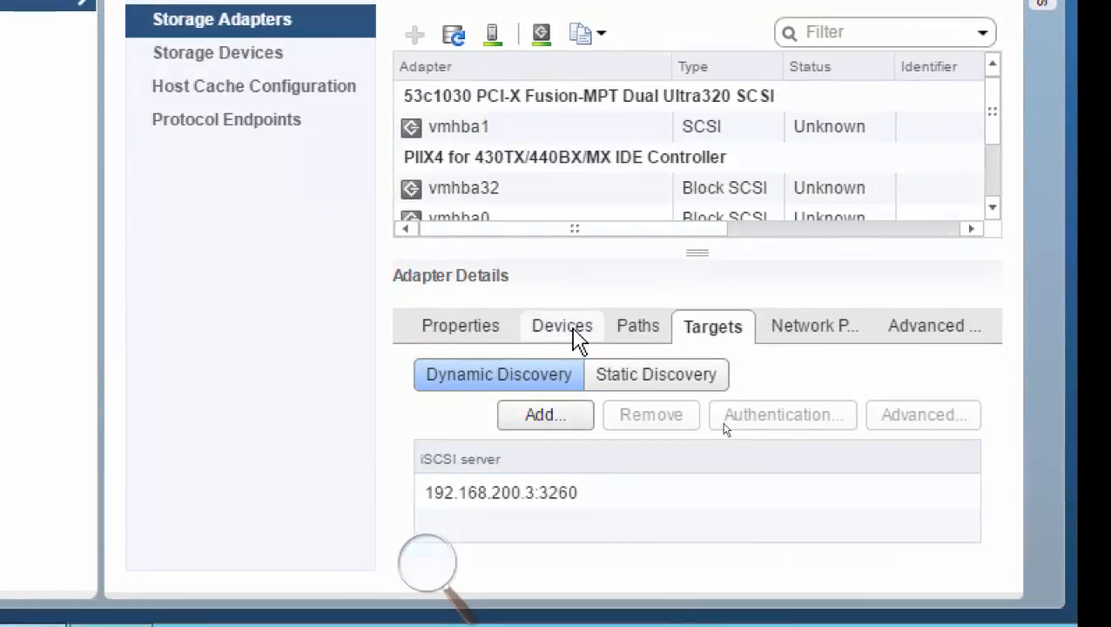
left_click(568, 336)
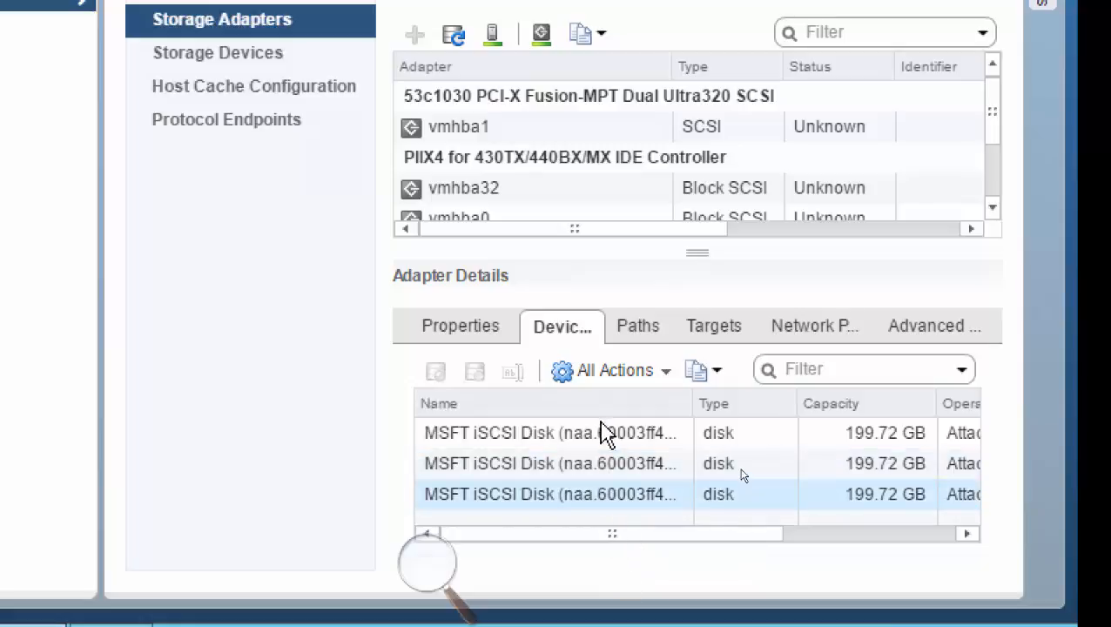
left_click(710, 335)
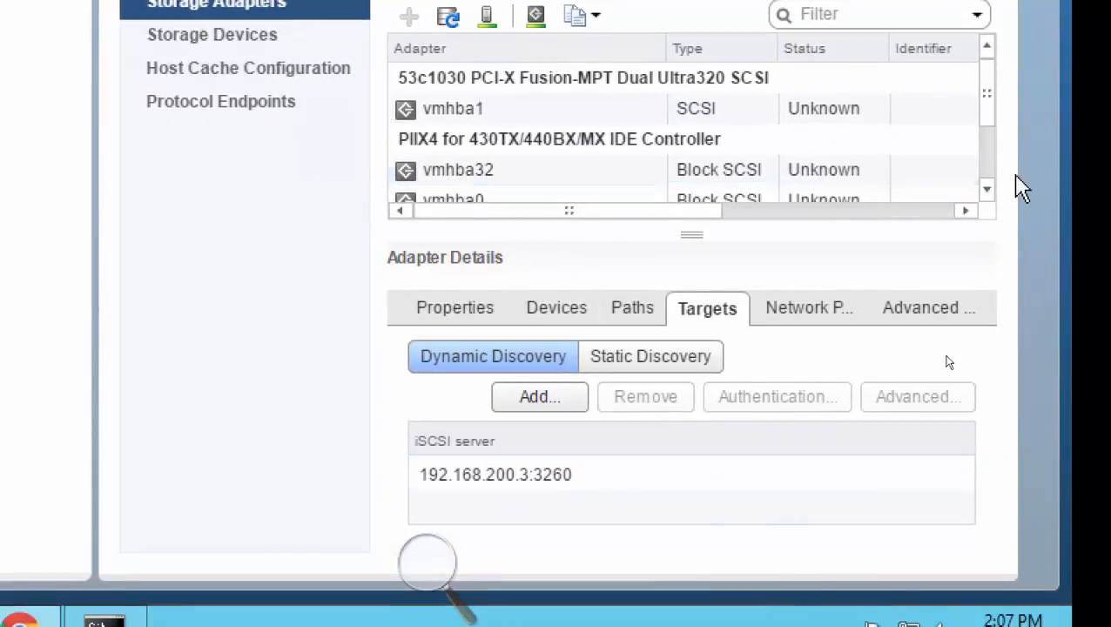
scroll(985, 162, "down", 3)
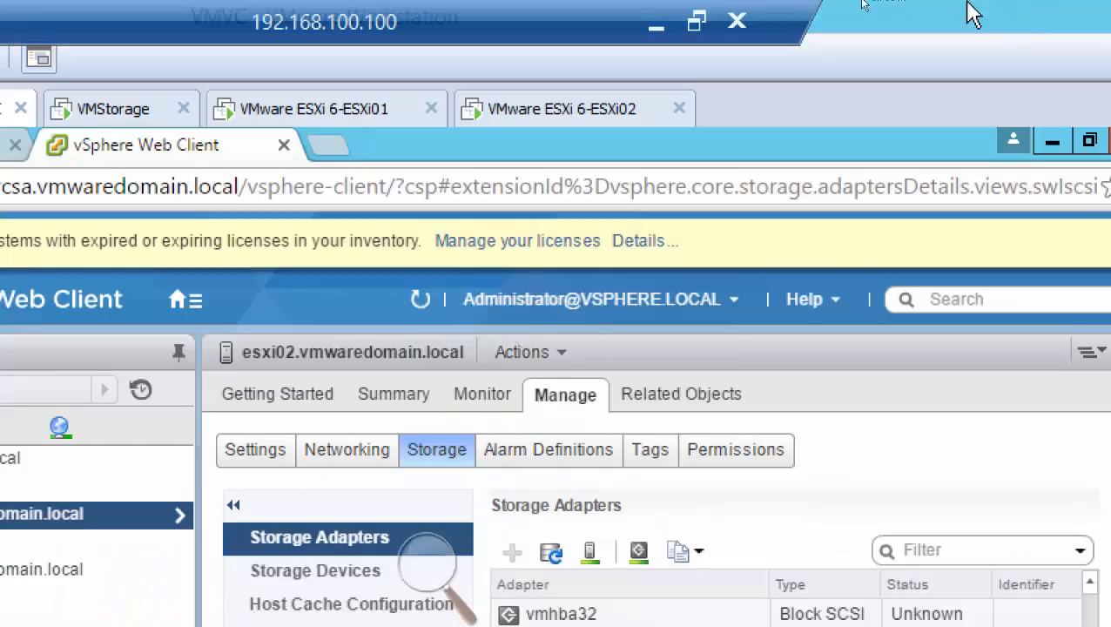
left_click(655, 35)
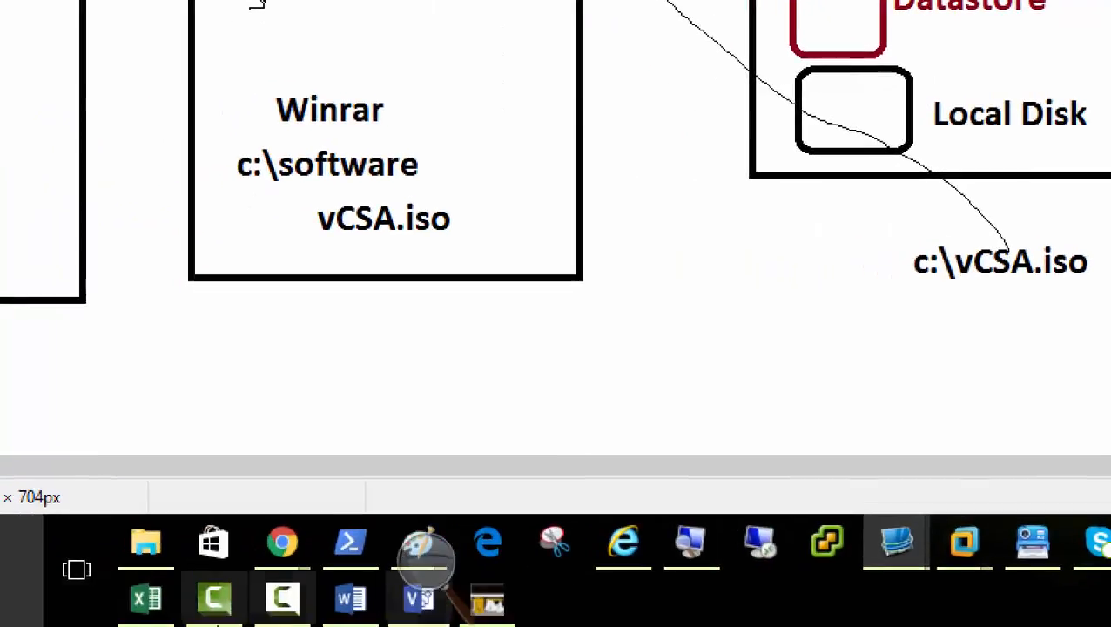
left_click(280, 615)
left_click(1025, 461)
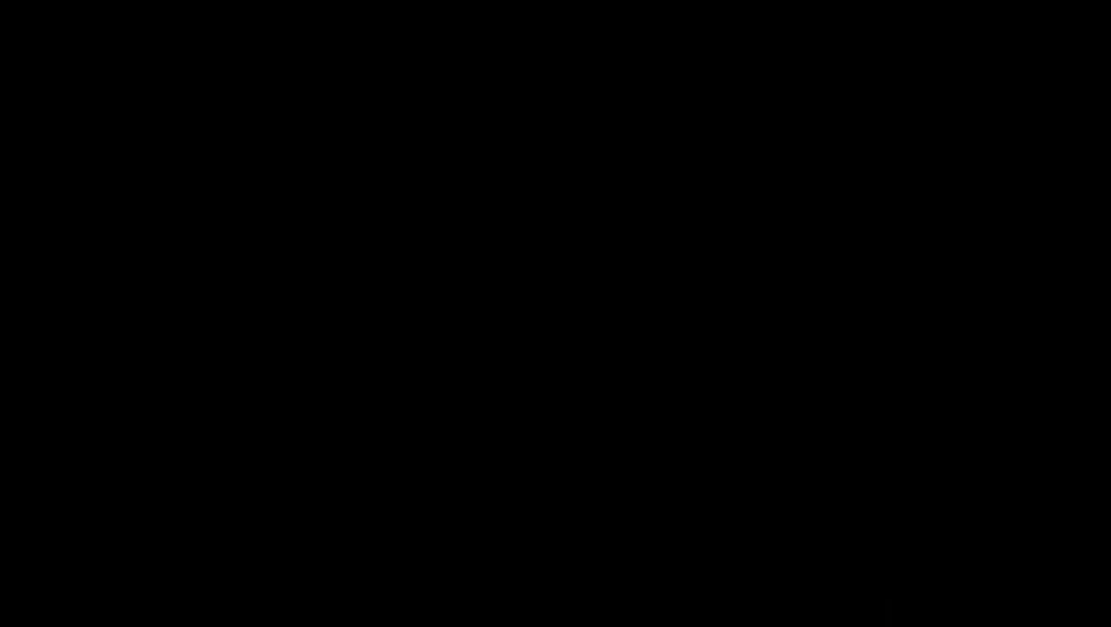